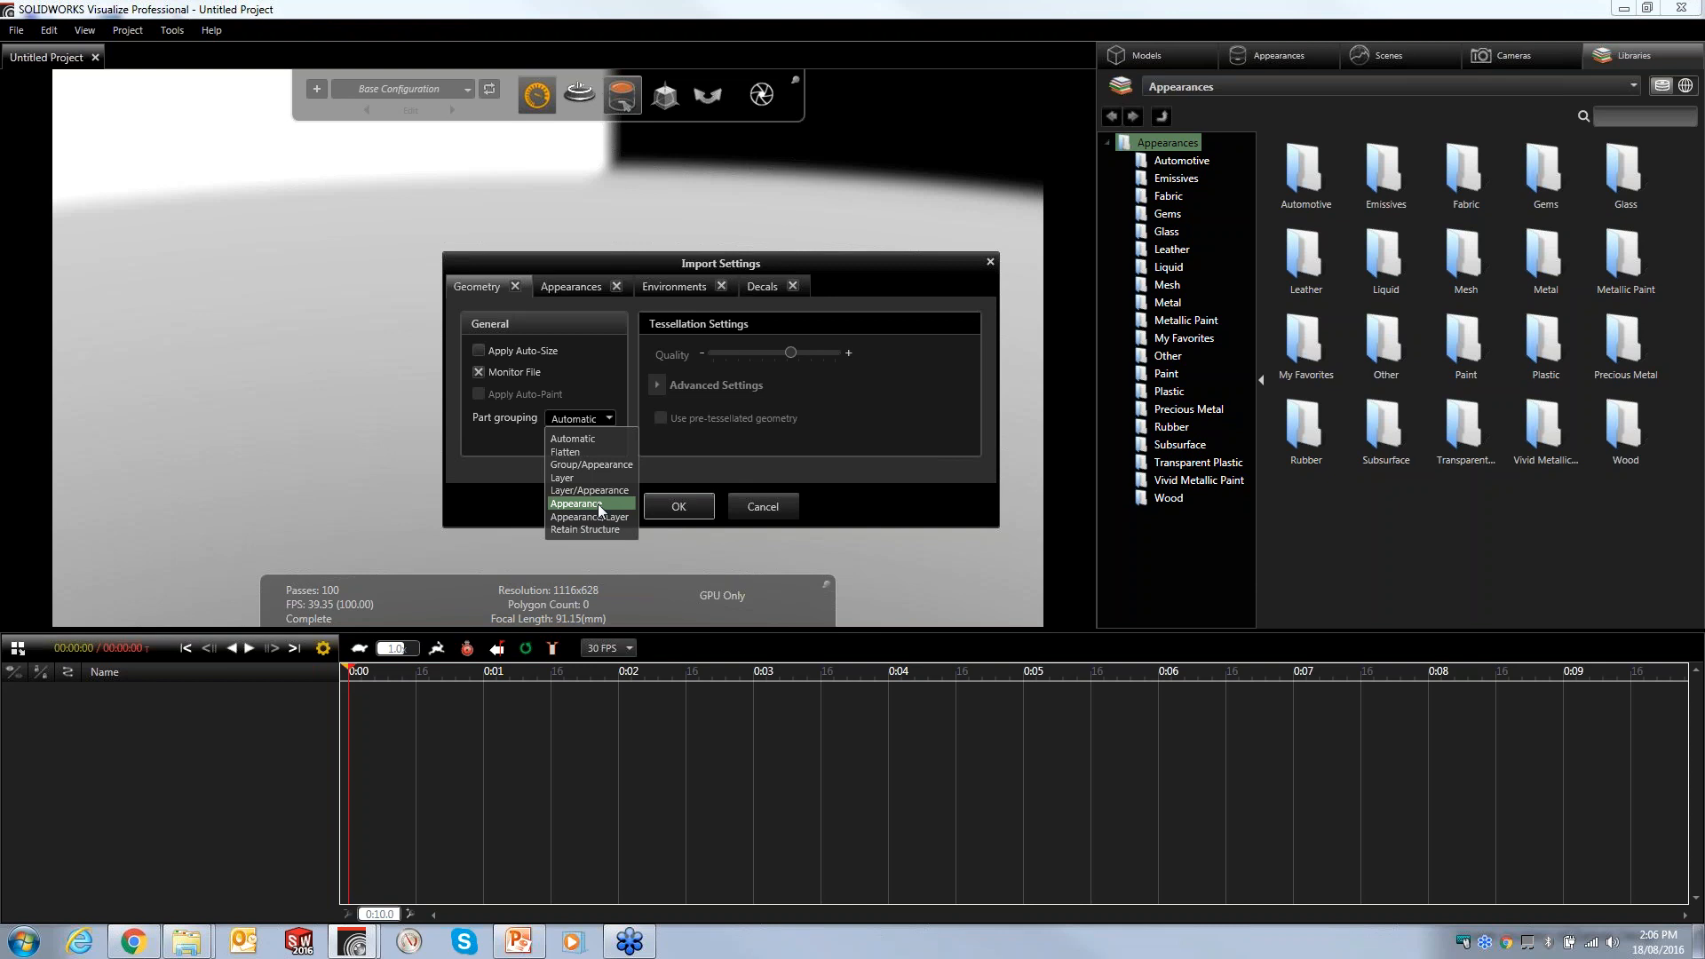
- Set the import part grouping to Appearance and confirm the import settings
click(578, 440)
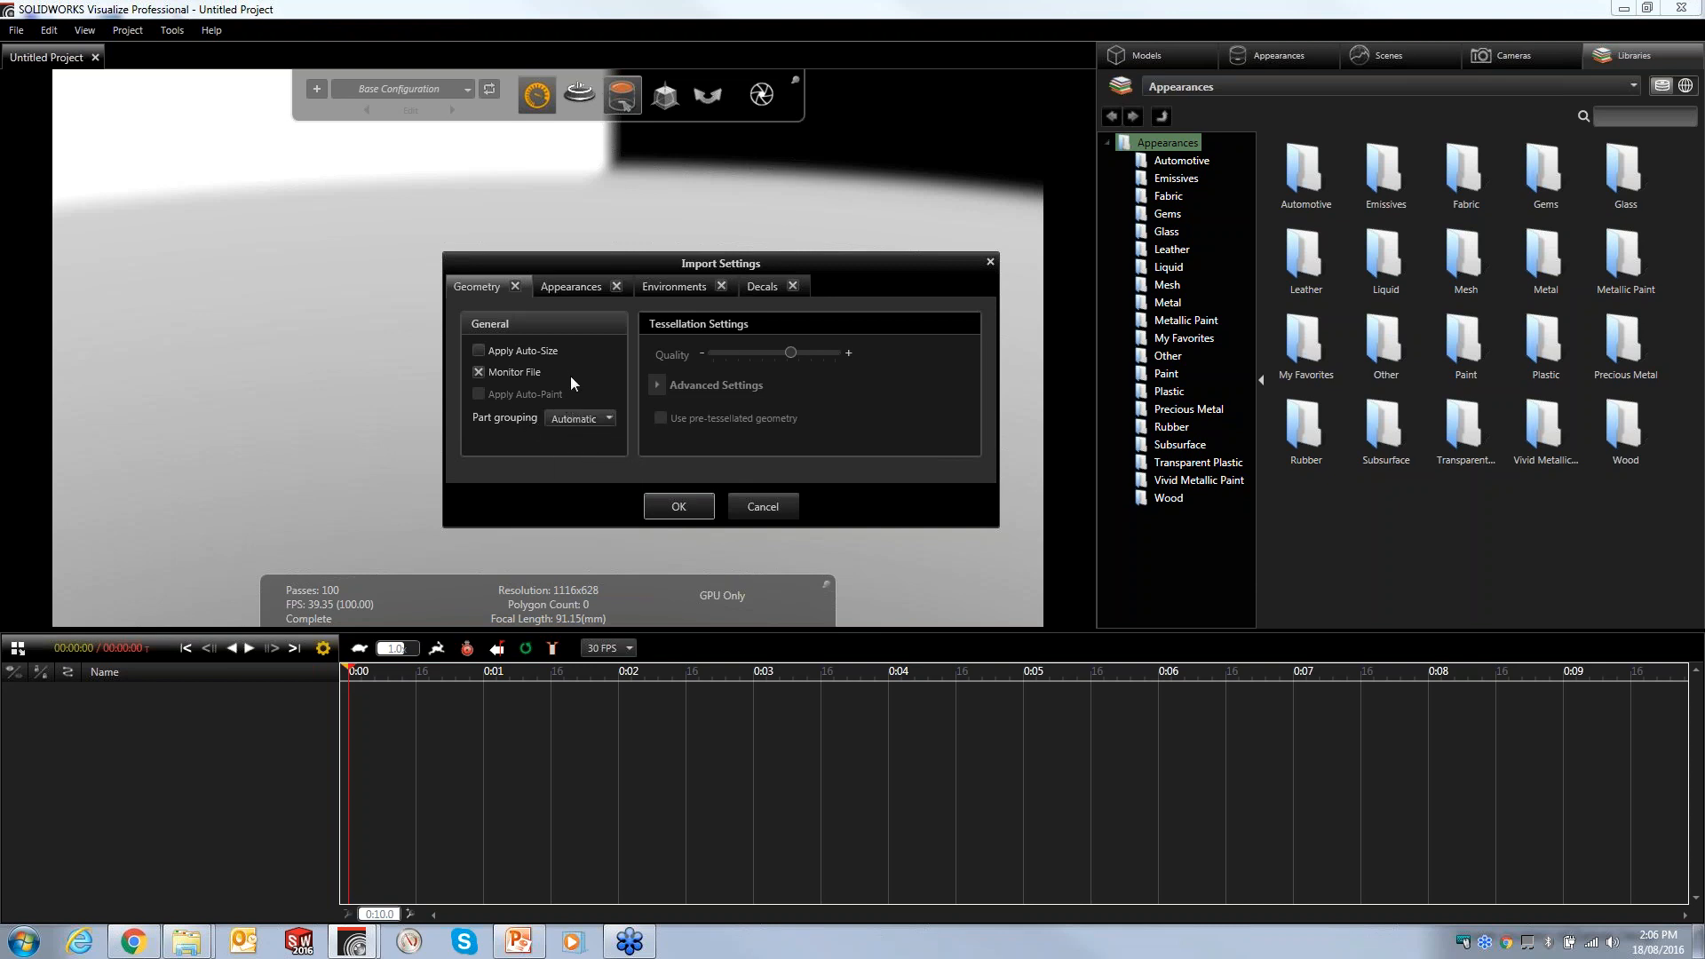
click(676, 505)
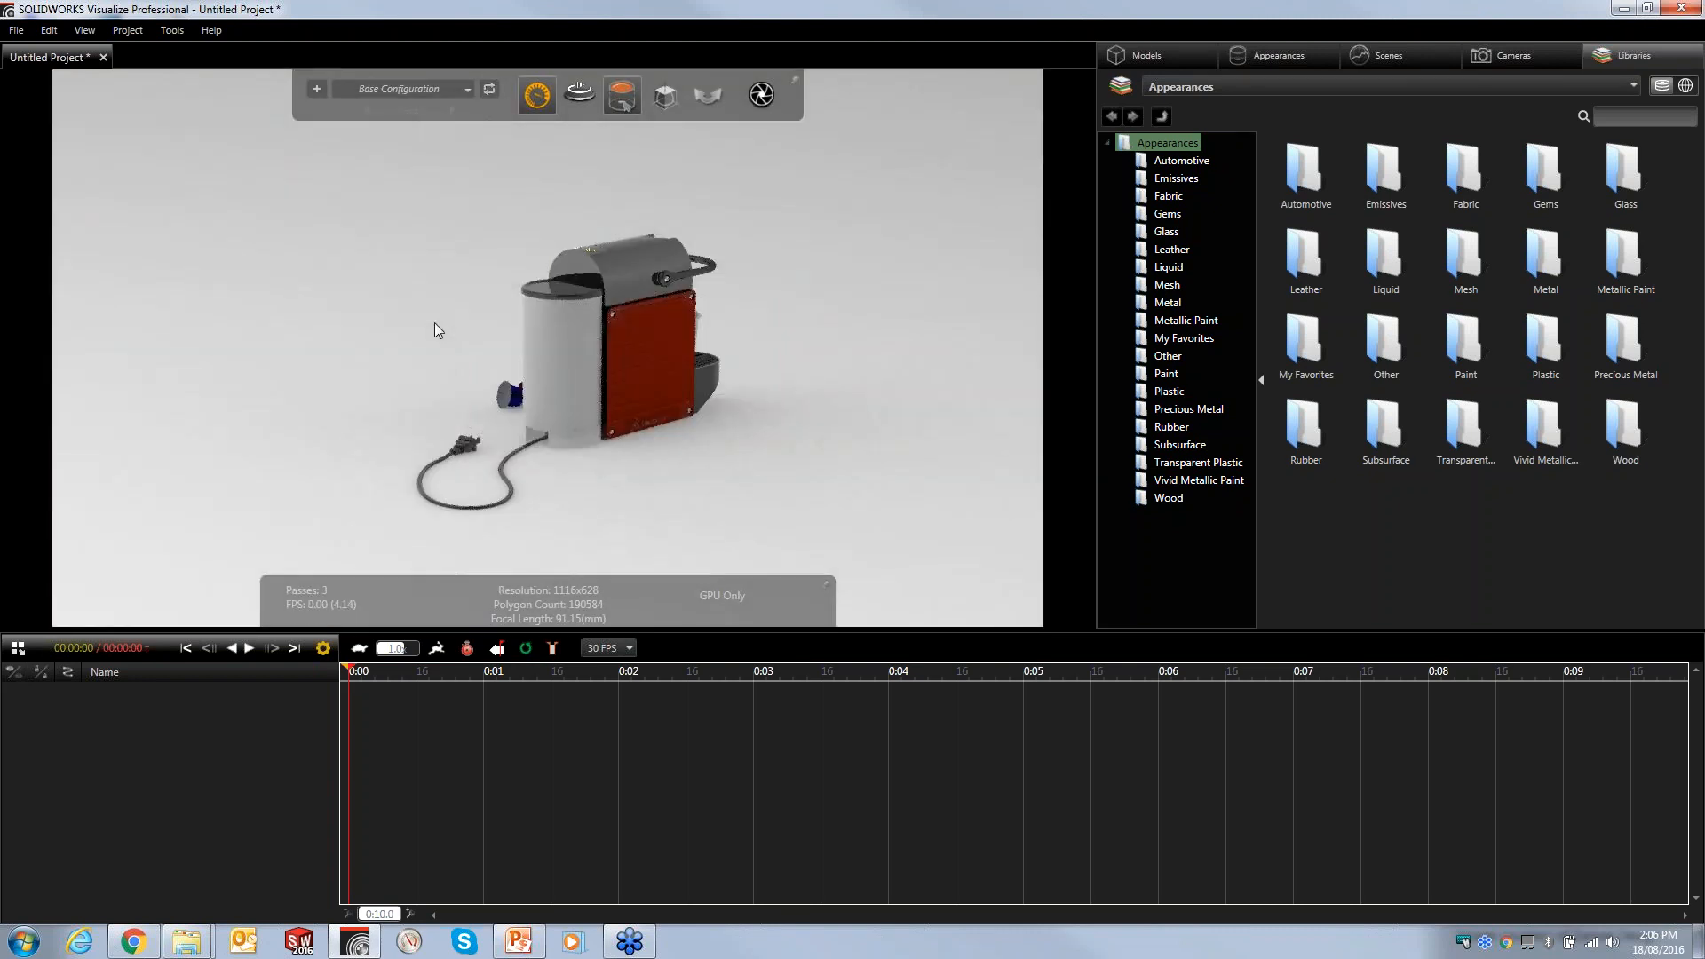
click(17, 32)
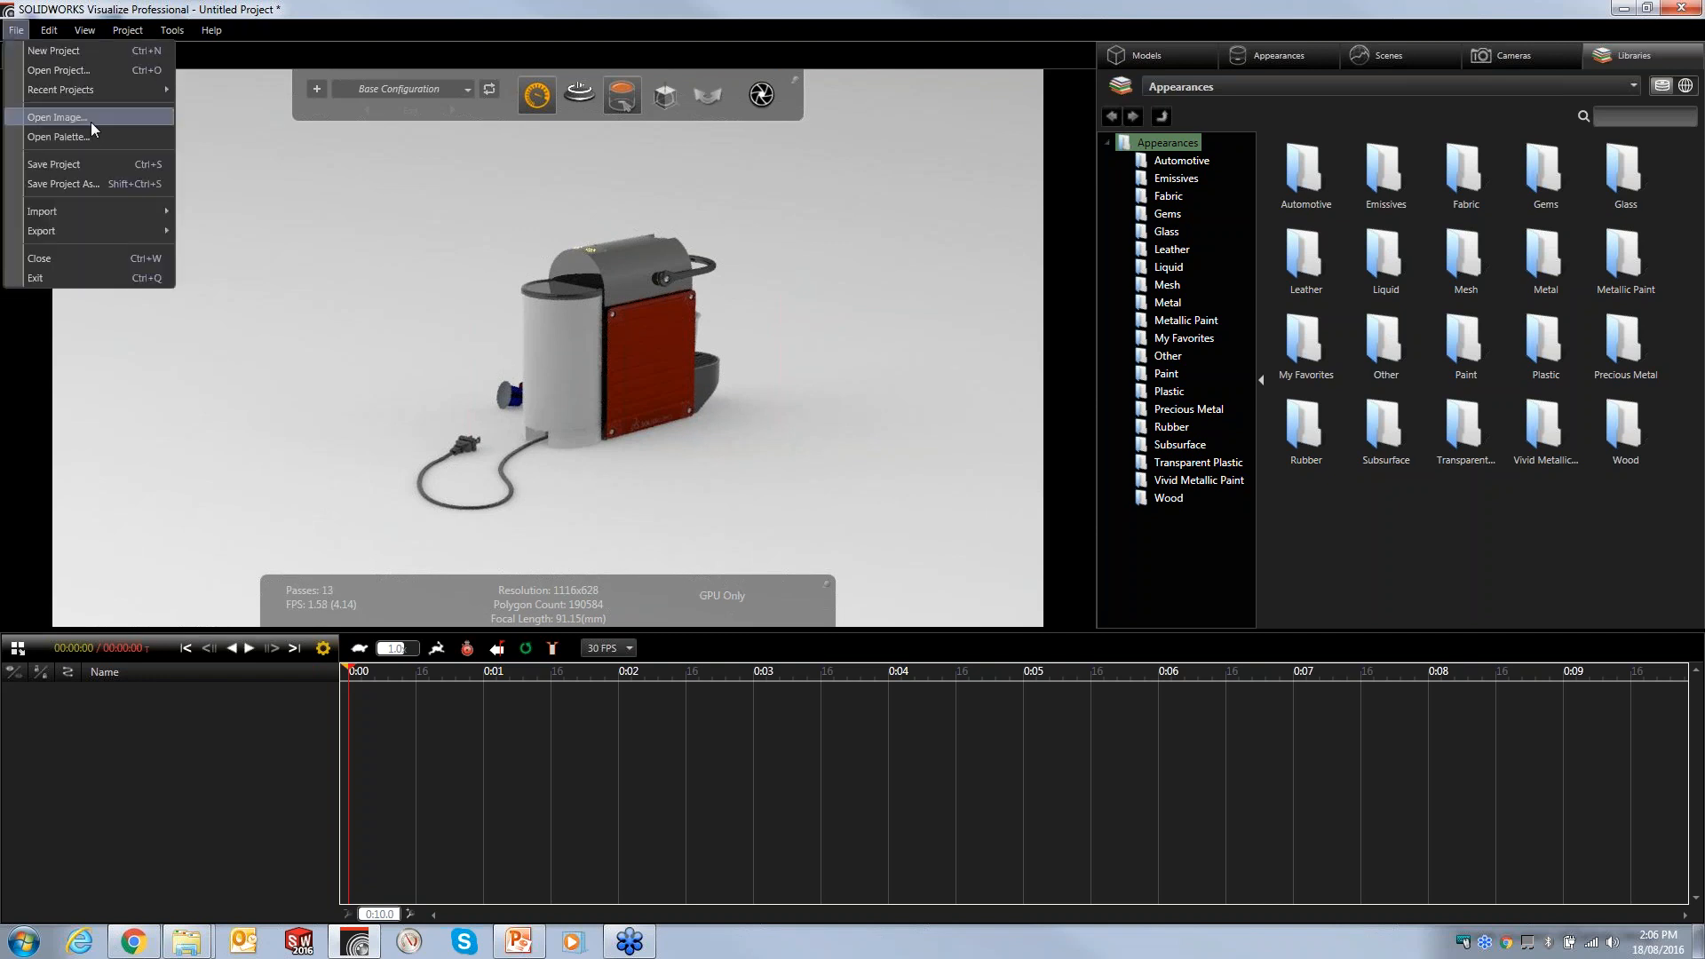
mouse_move(117, 215)
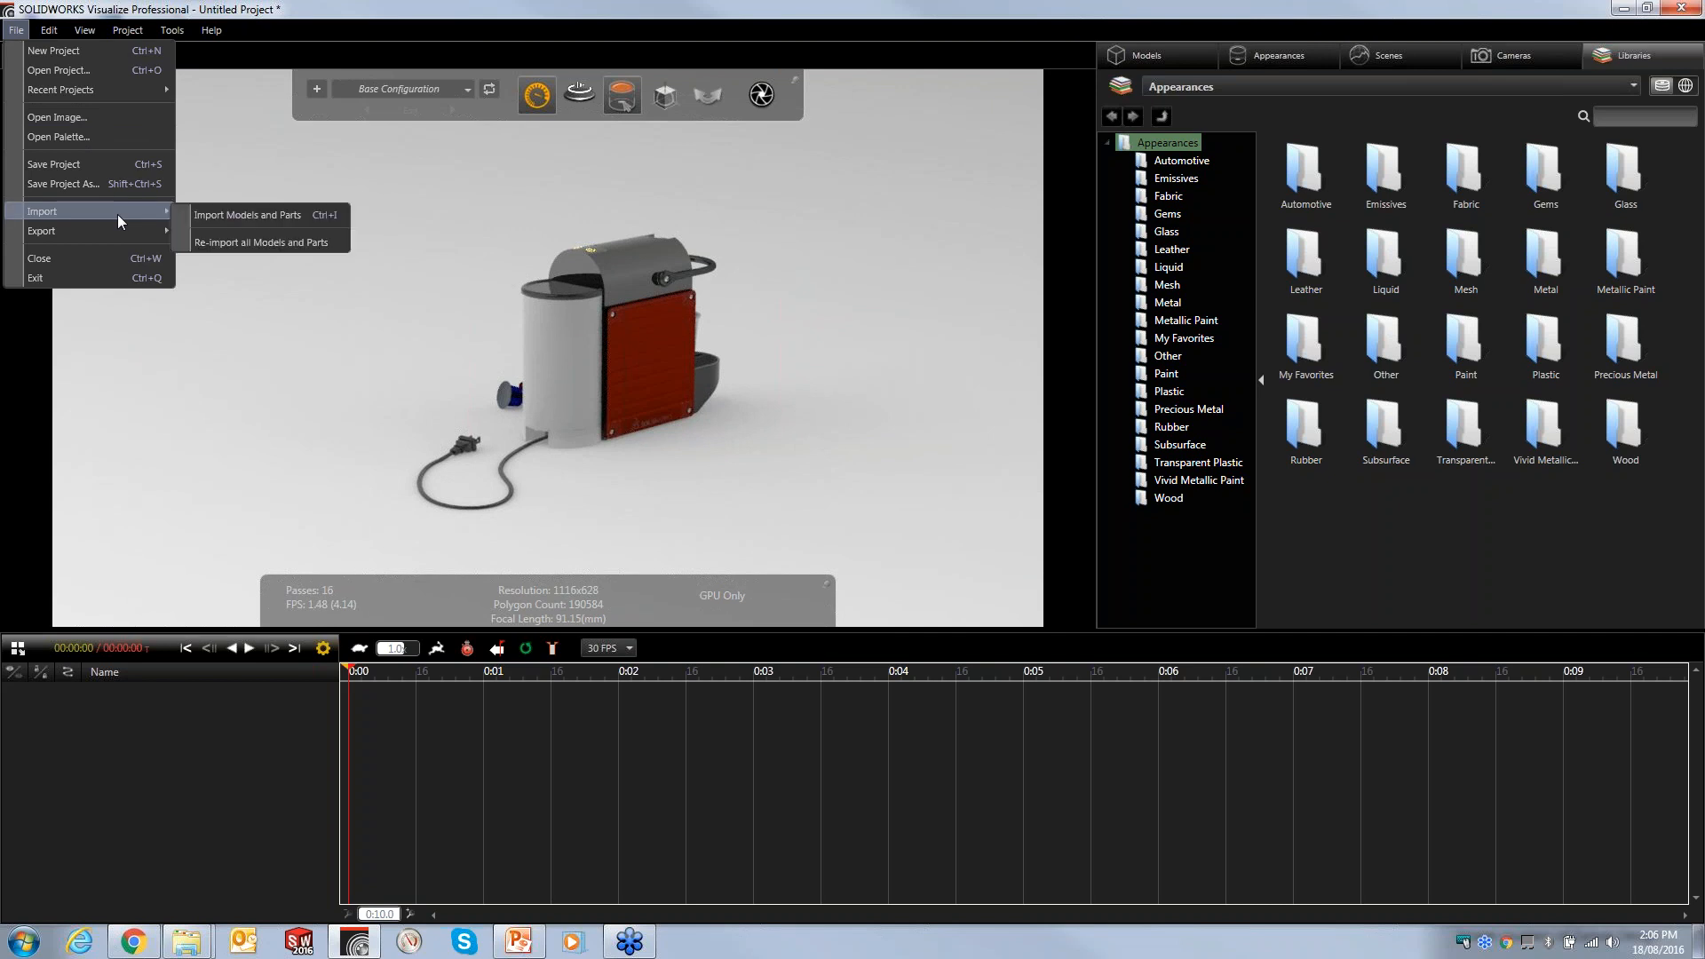
click(251, 215)
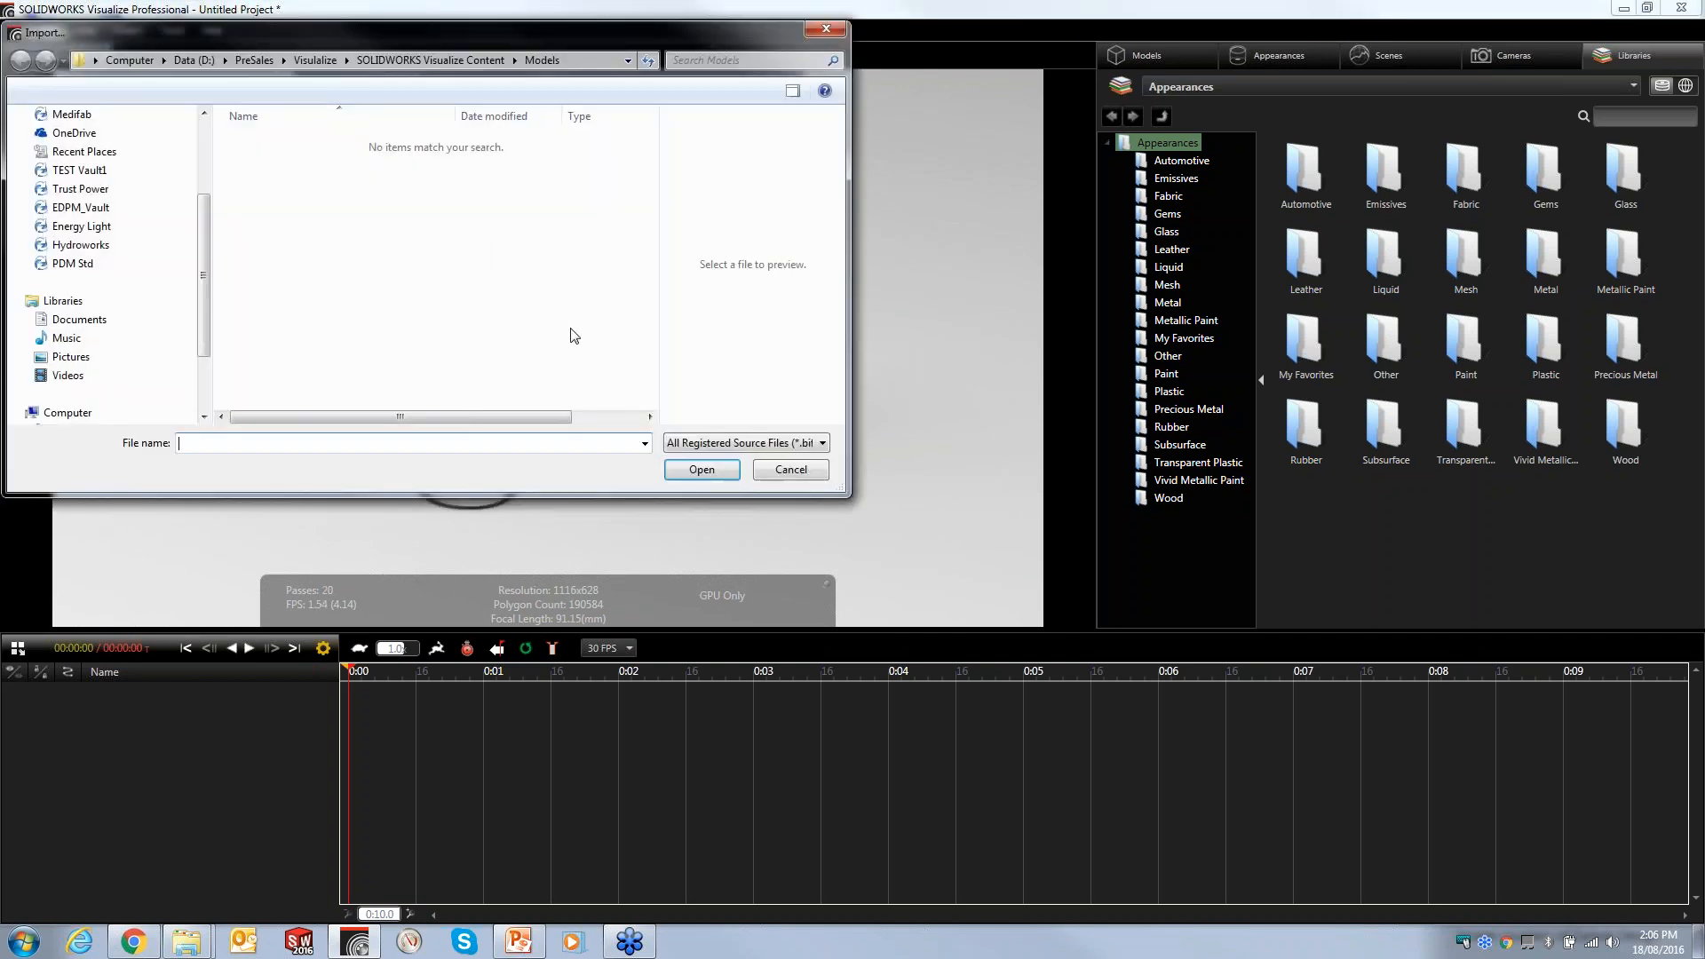
click(767, 443)
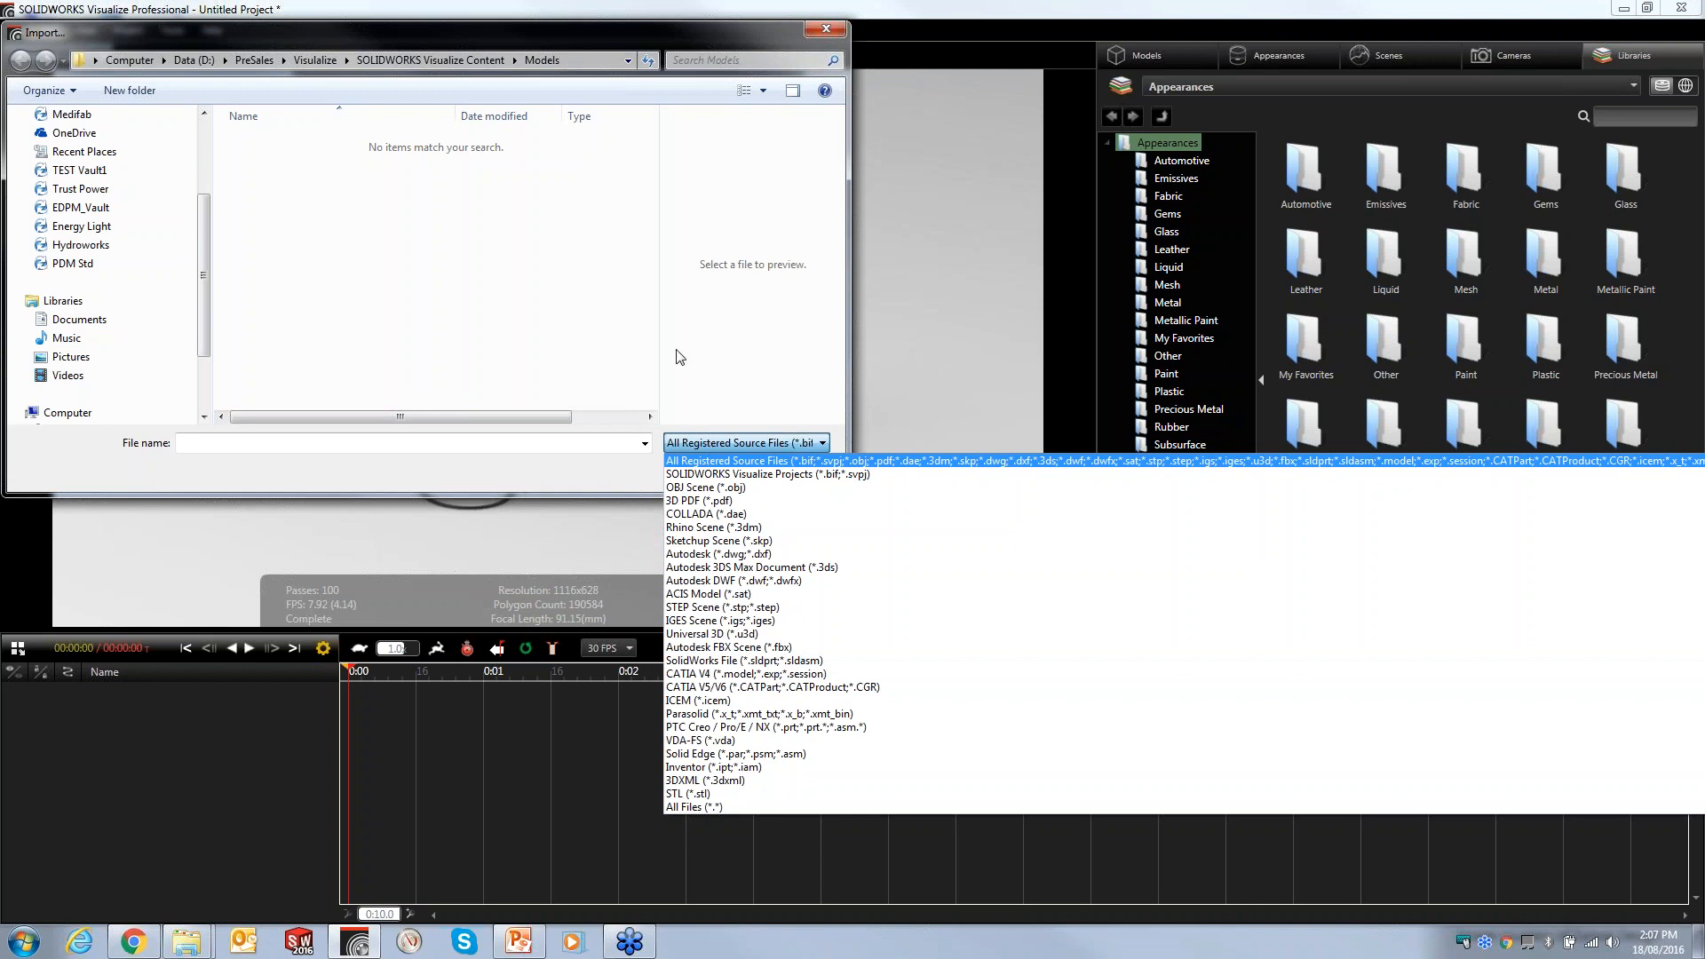
click(457, 276)
click(825, 28)
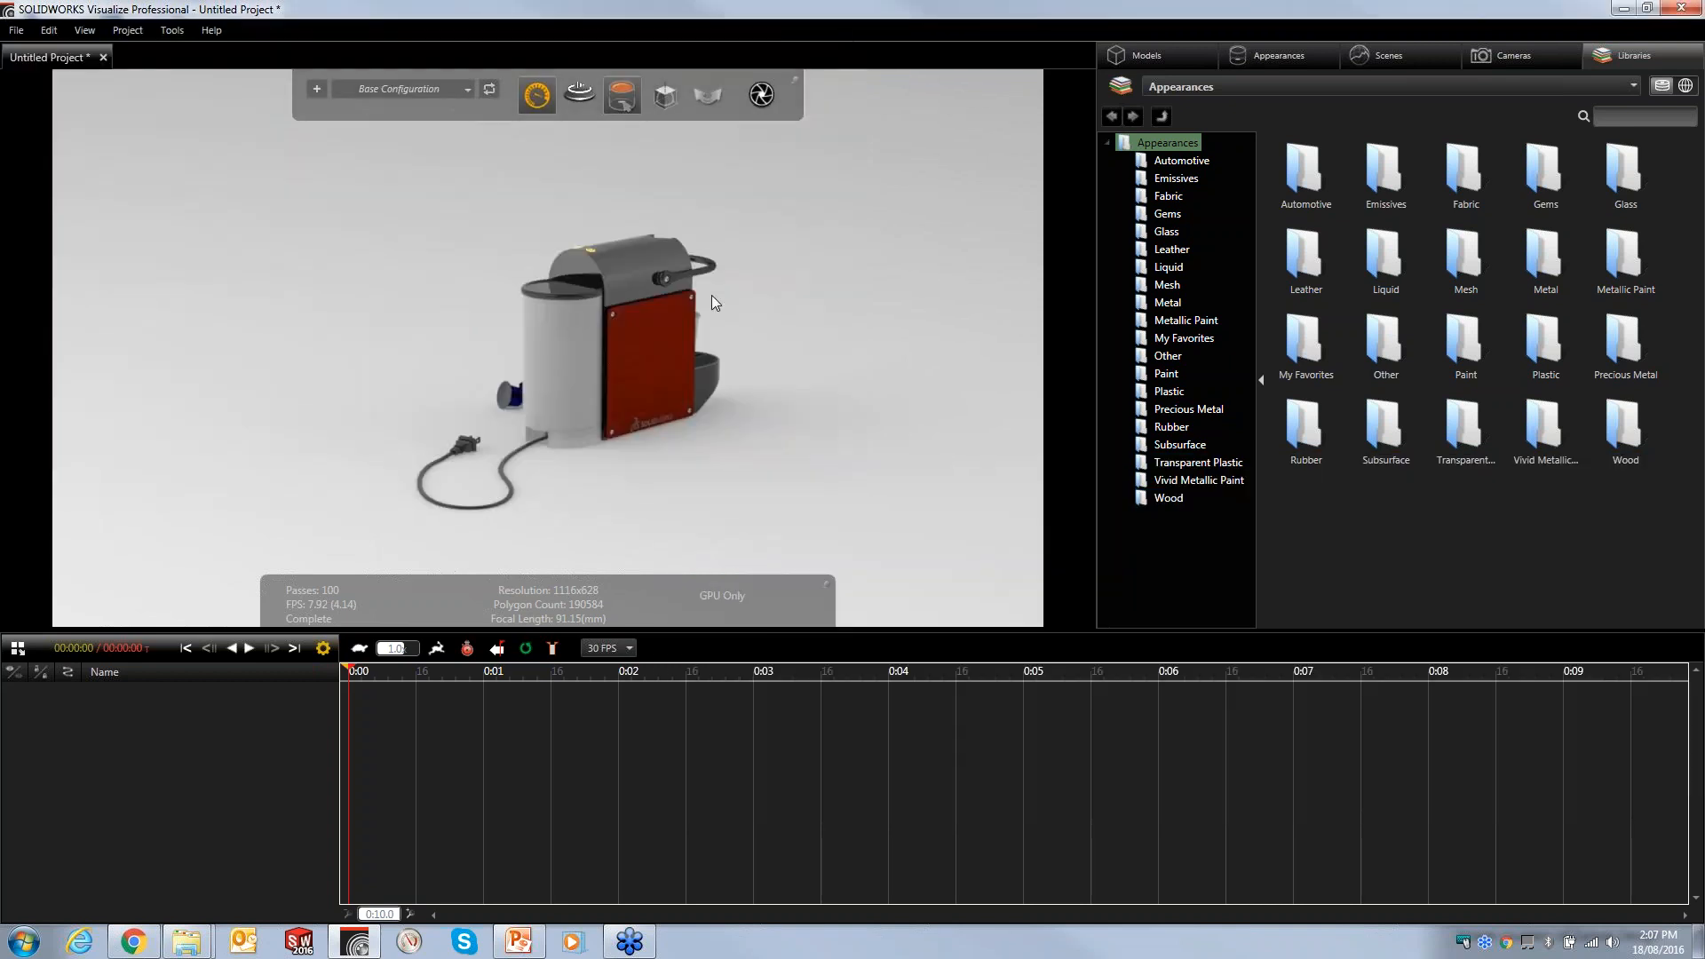
- Try the Fast render mode on the espresso maker, then return to the Accurate mode
middle_drag(793, 356, 27, 413)
middle_drag(609, 421, 472, 396)
scroll(476, 378, up, 3)
middle_drag(629, 370, 676, 371)
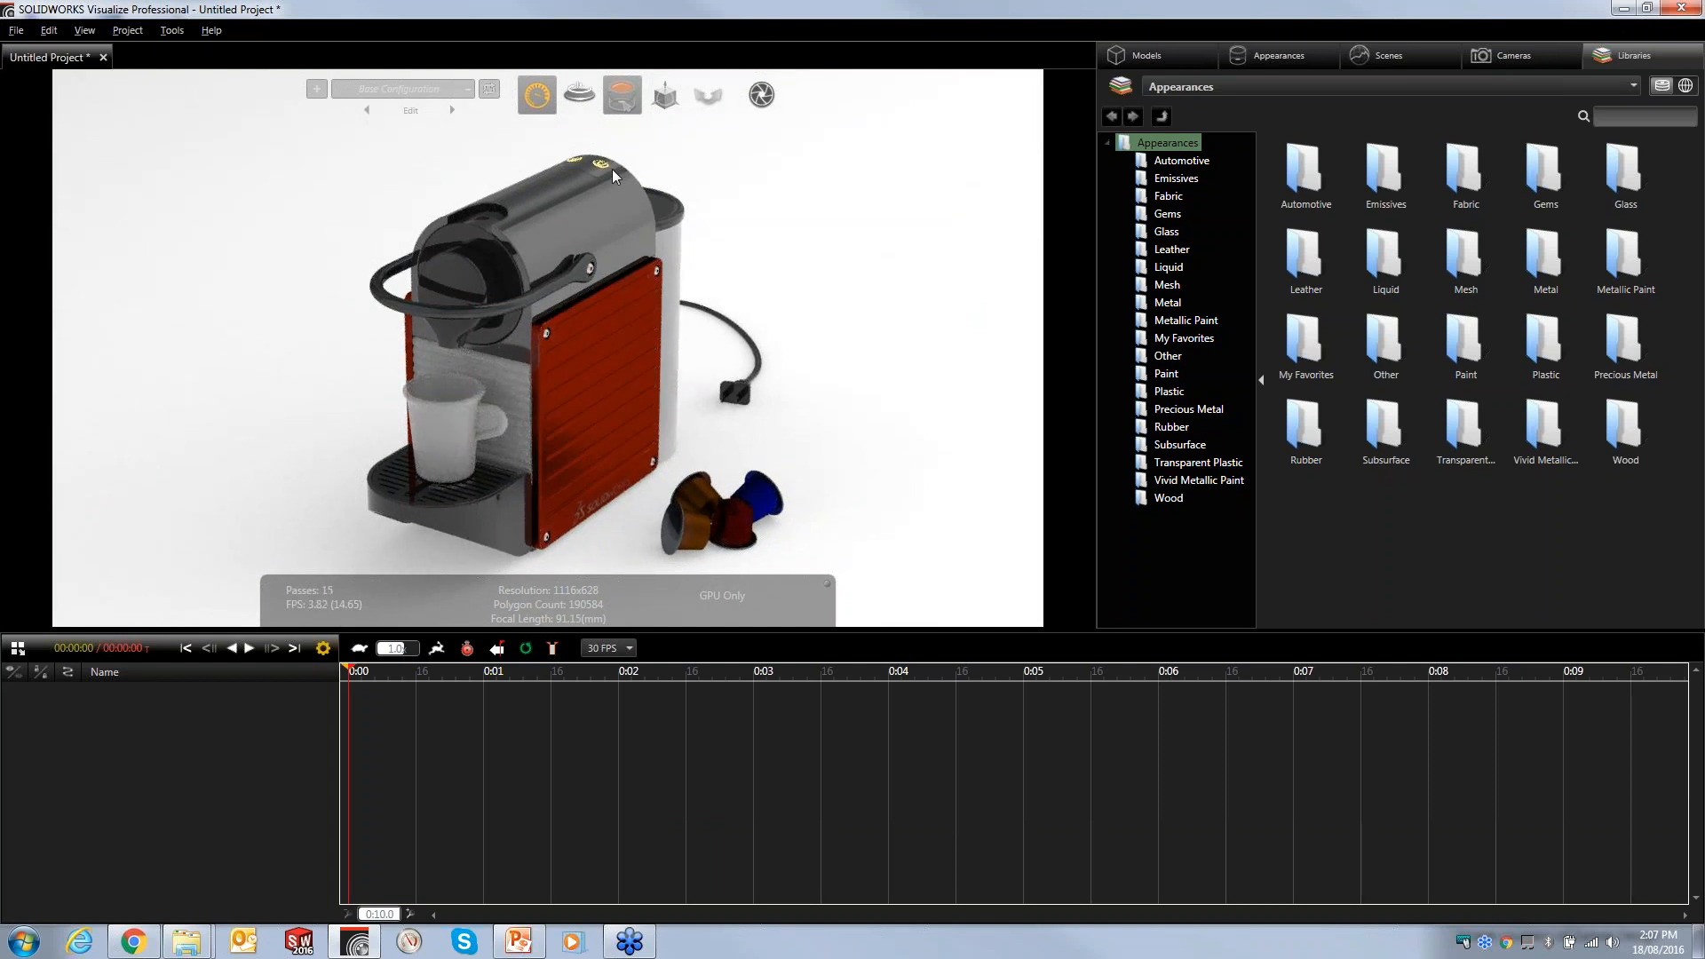
mouse_move(545, 107)
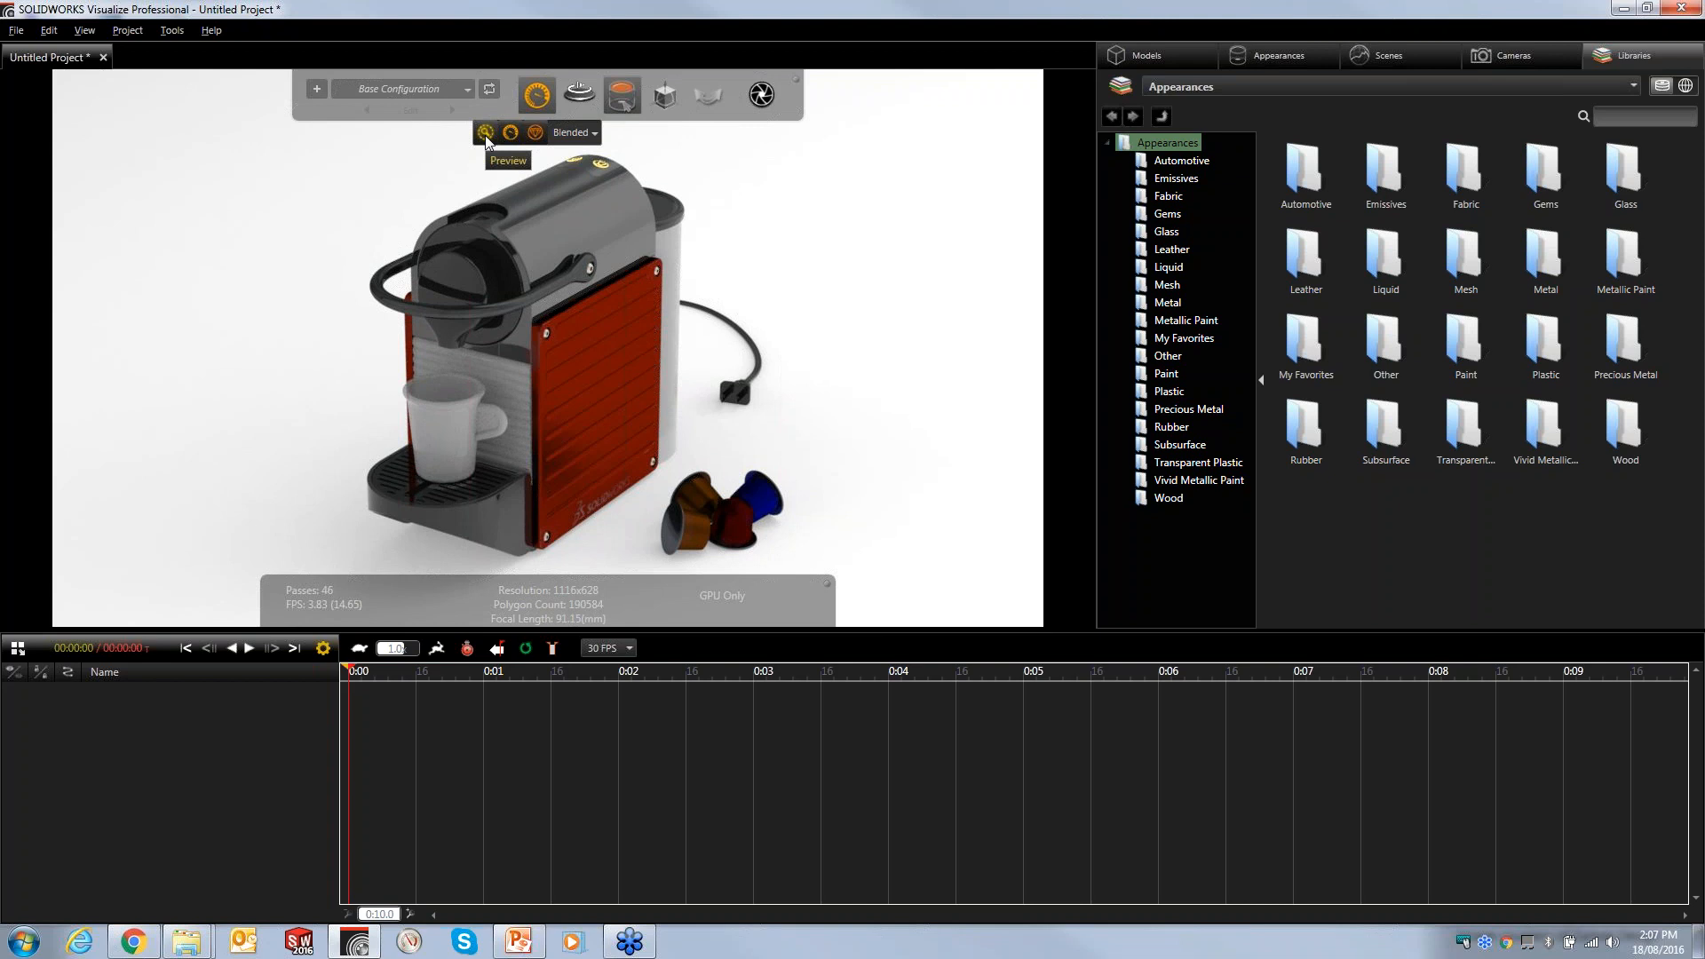
click(510, 133)
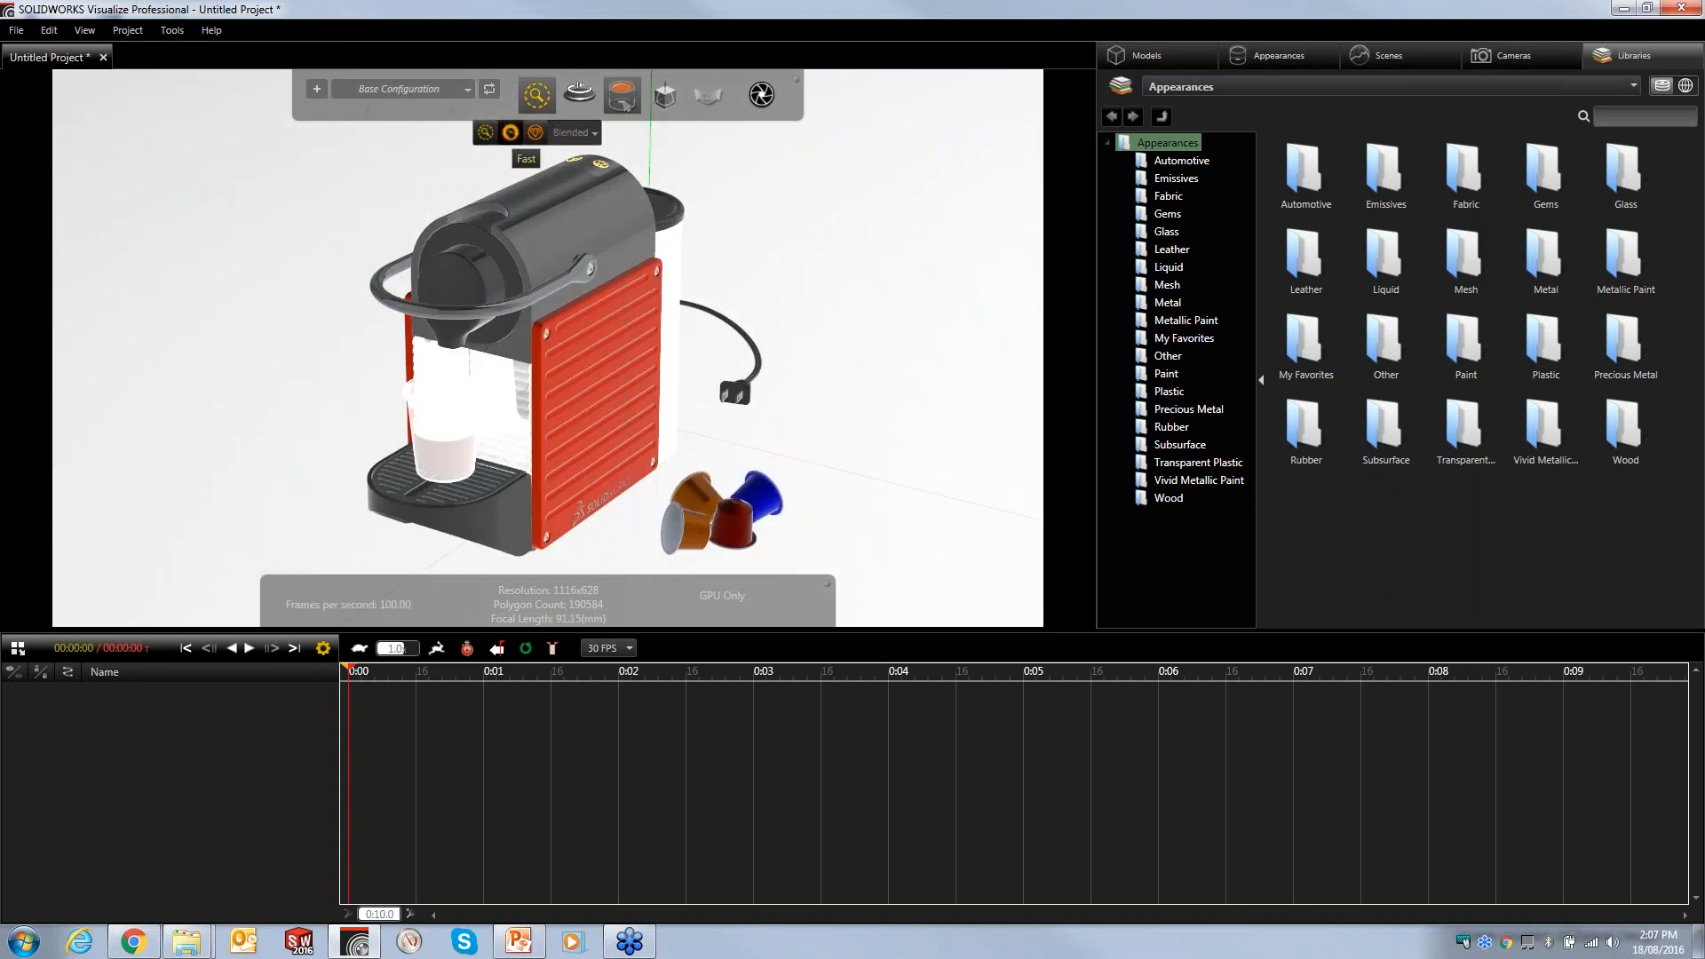
click(535, 133)
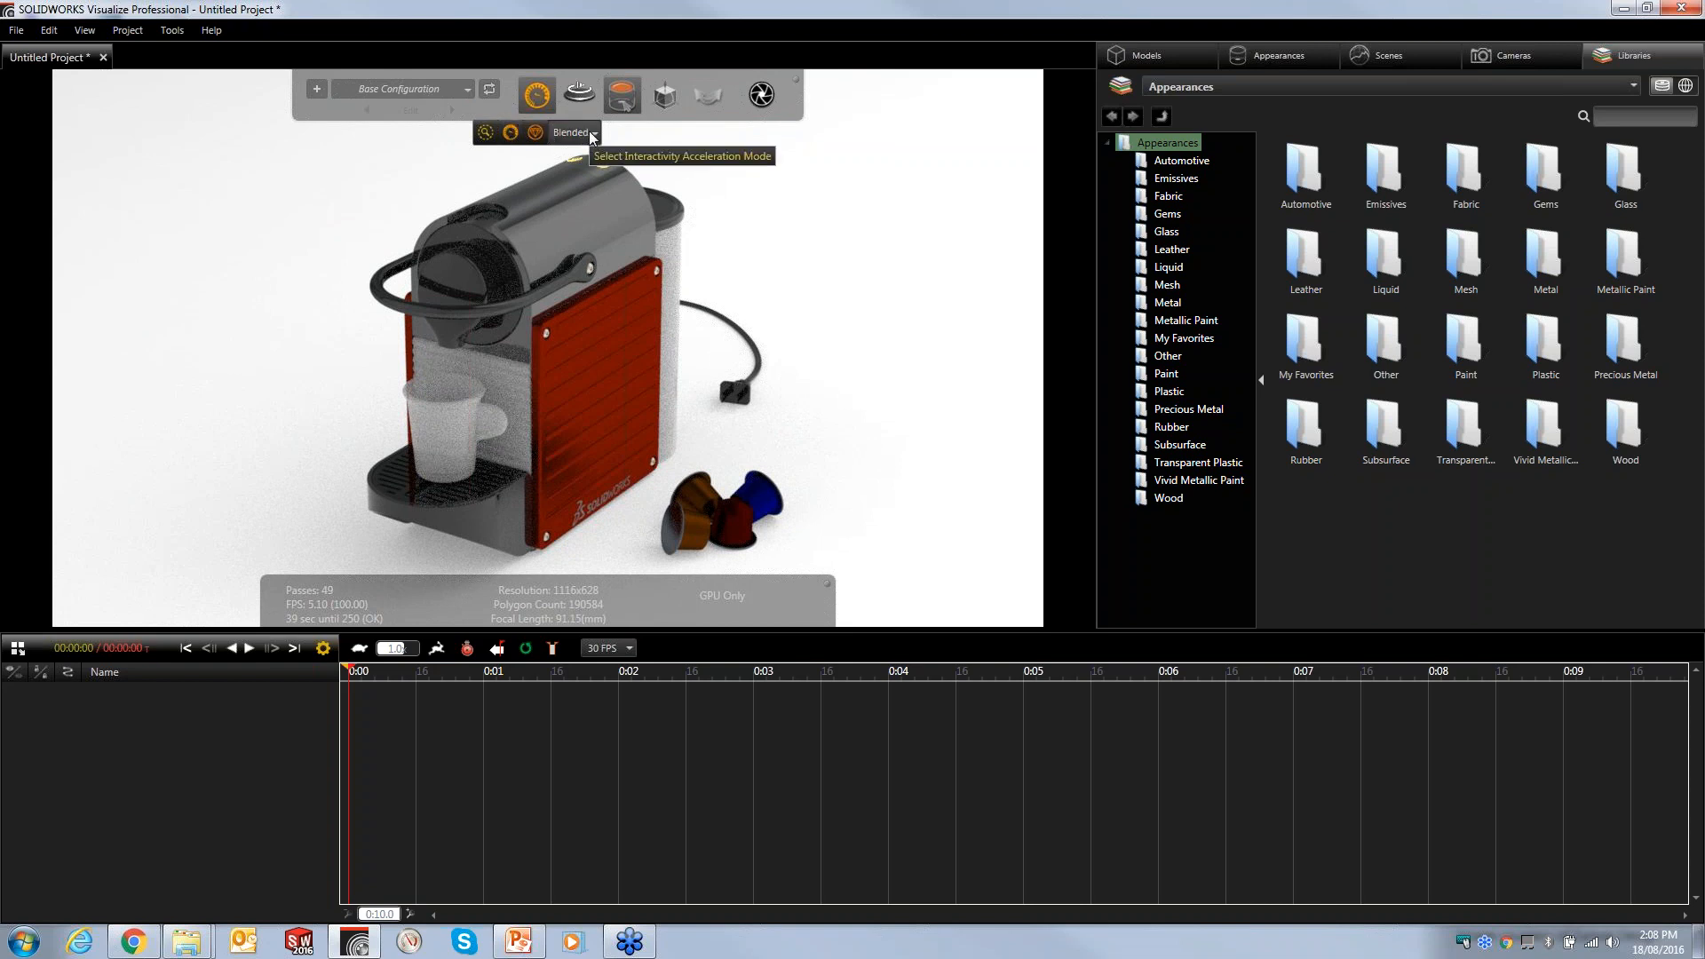
- Set the interactivity acceleration mode to Downscaled and orbit the model to check it
click(592, 133)
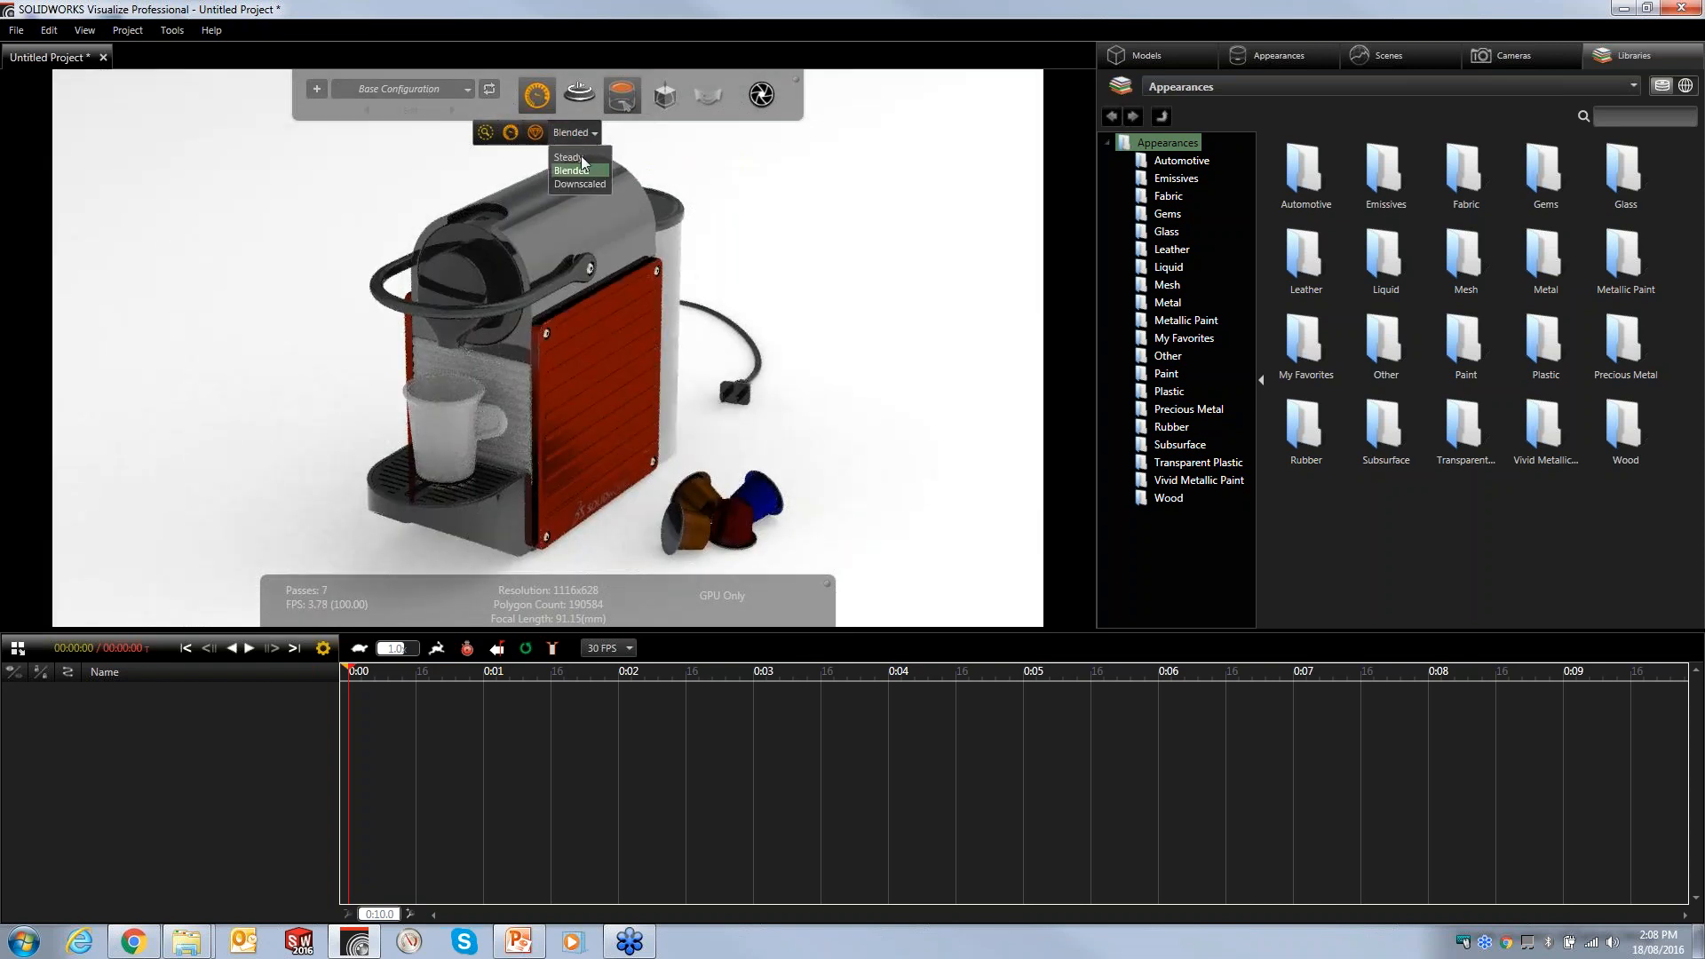
click(567, 180)
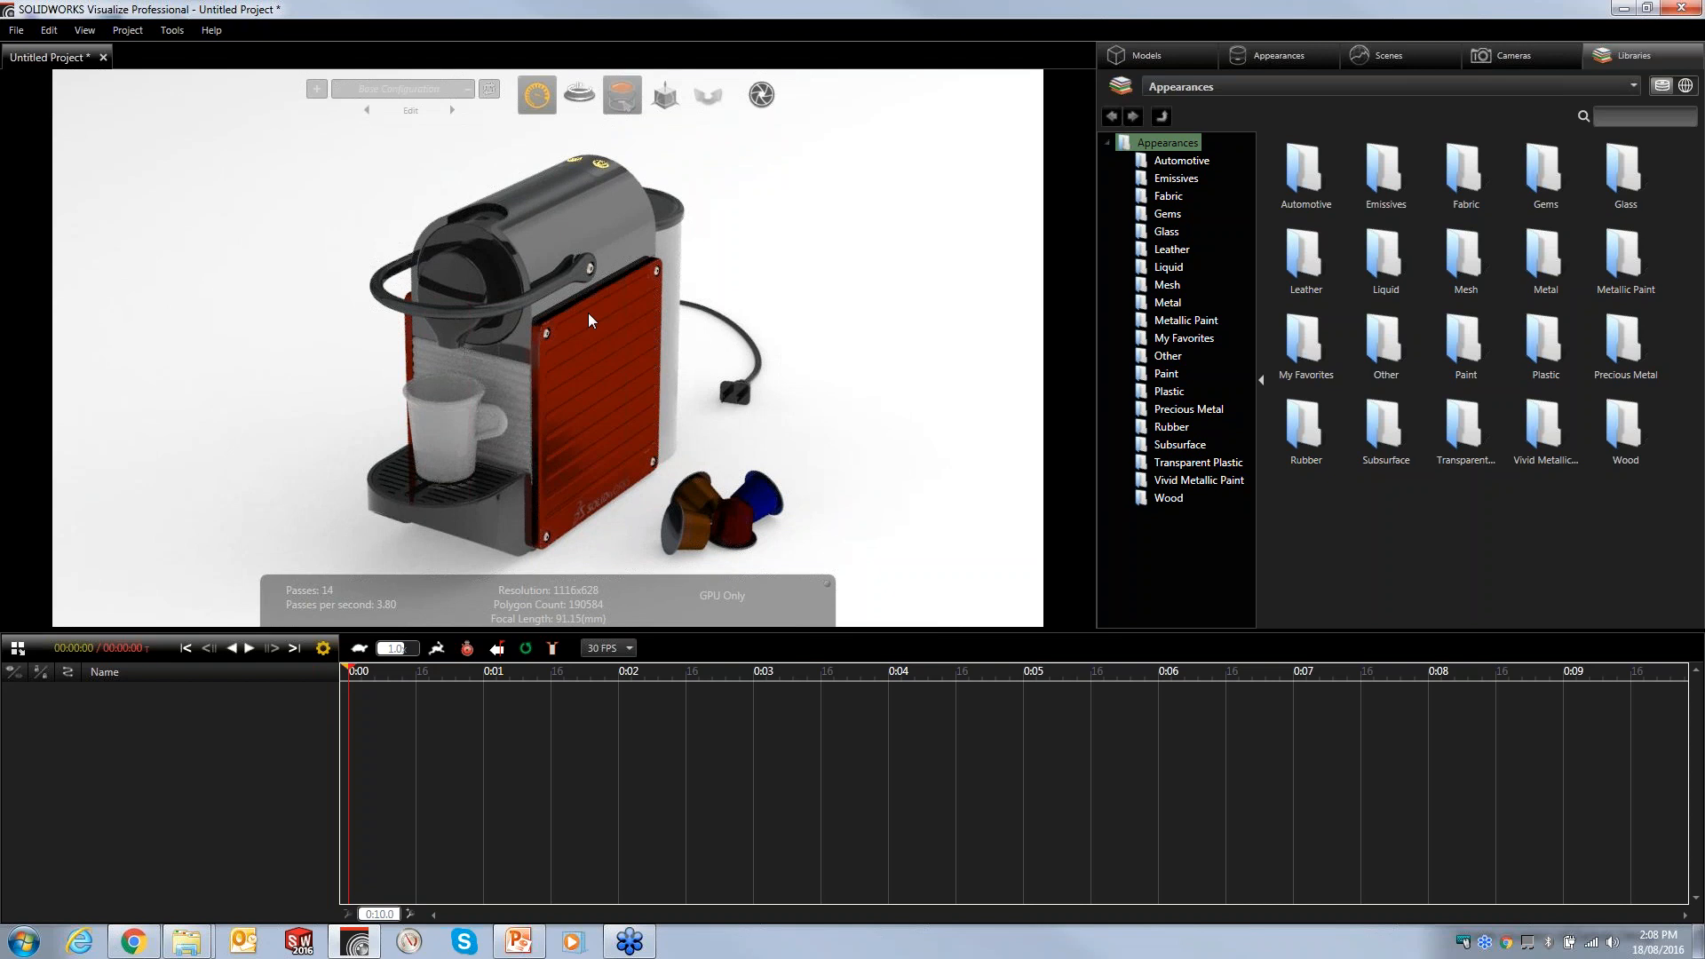
drag(632, 341, 570, 337)
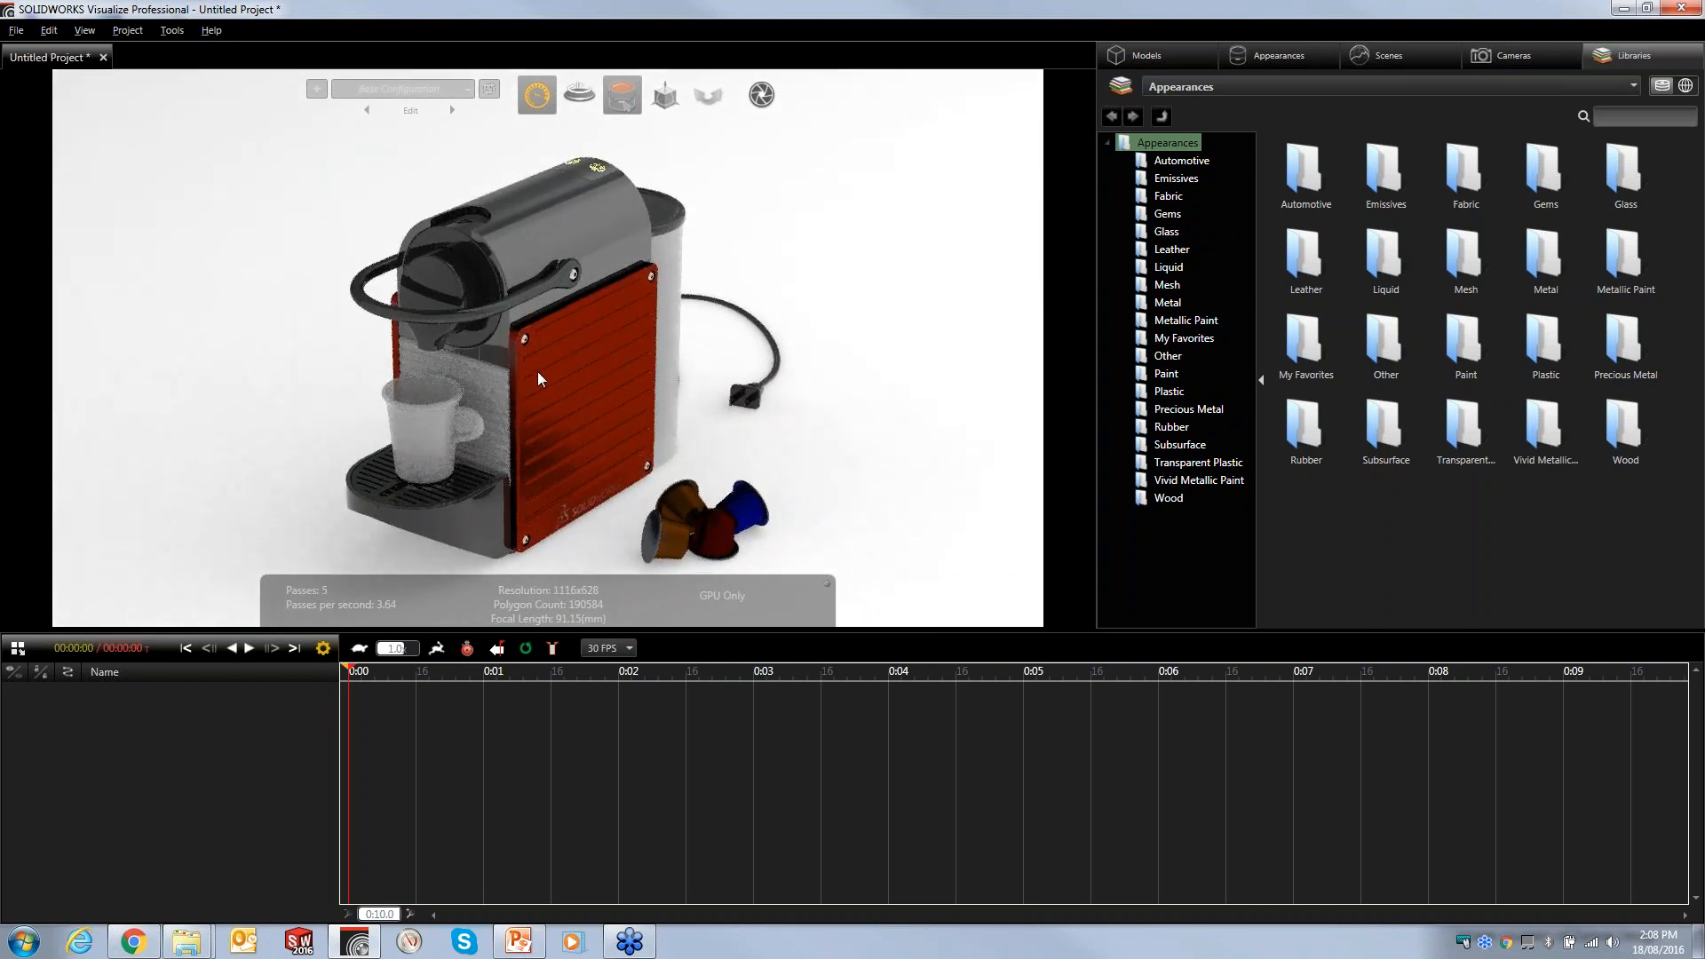
drag(547, 398, 542, 382)
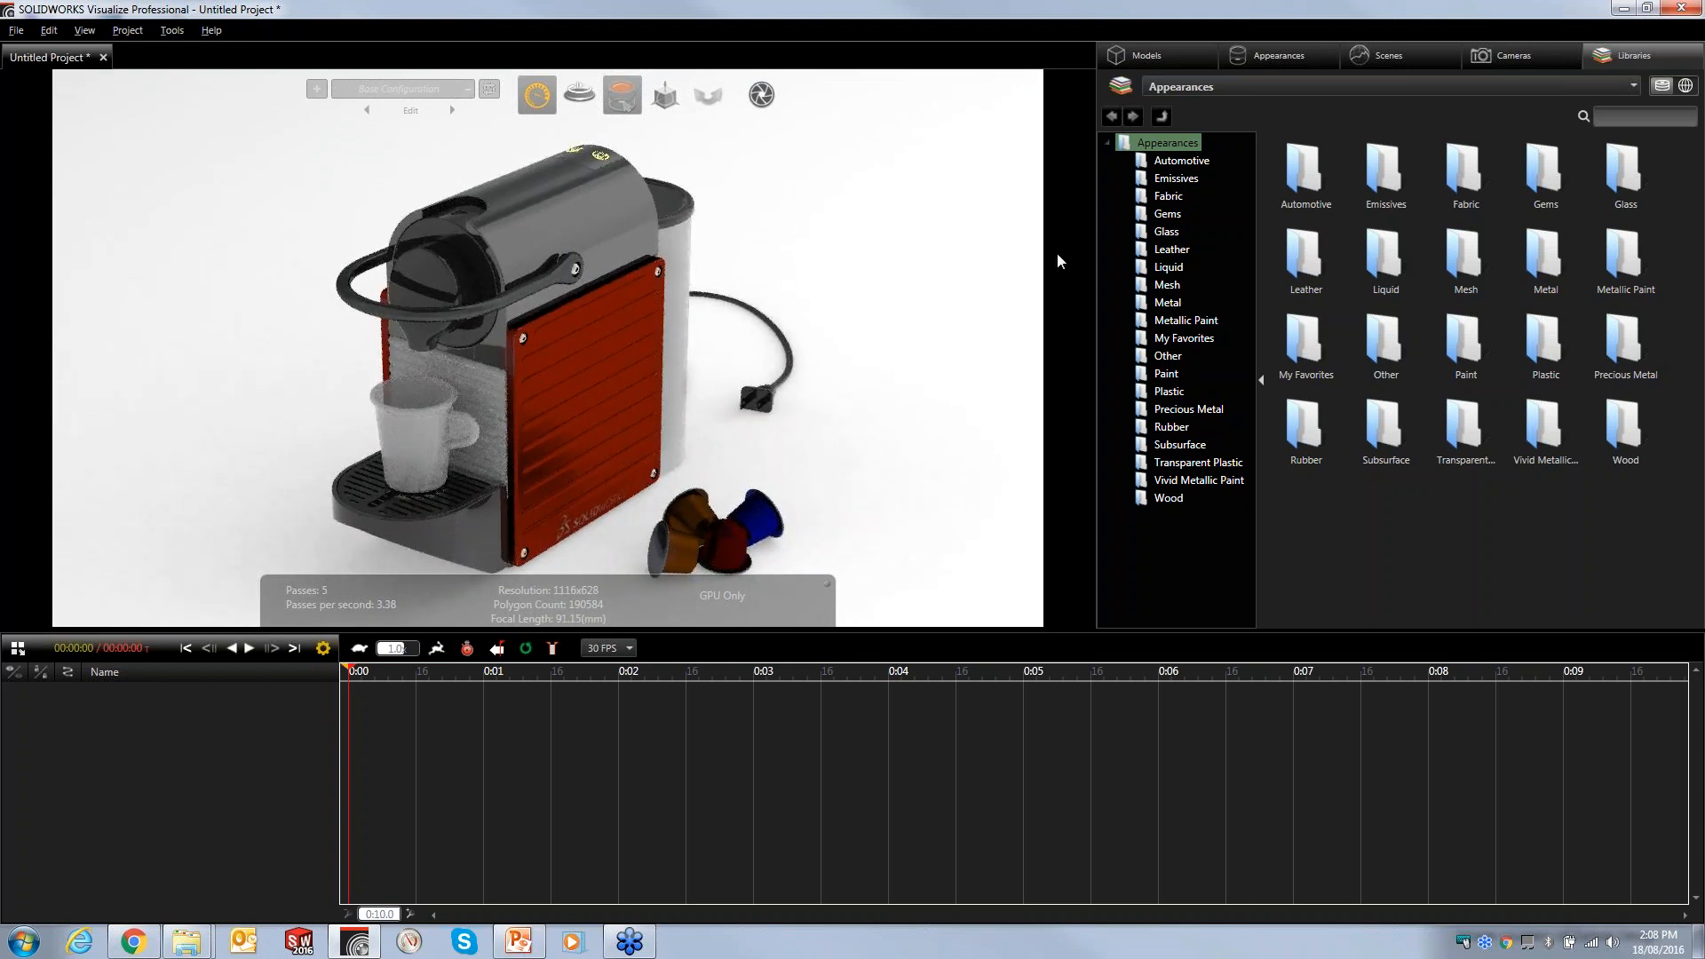
- Expand the Espresso maker's Root group in the model tree and select a socket button head cap screw
click(1132, 55)
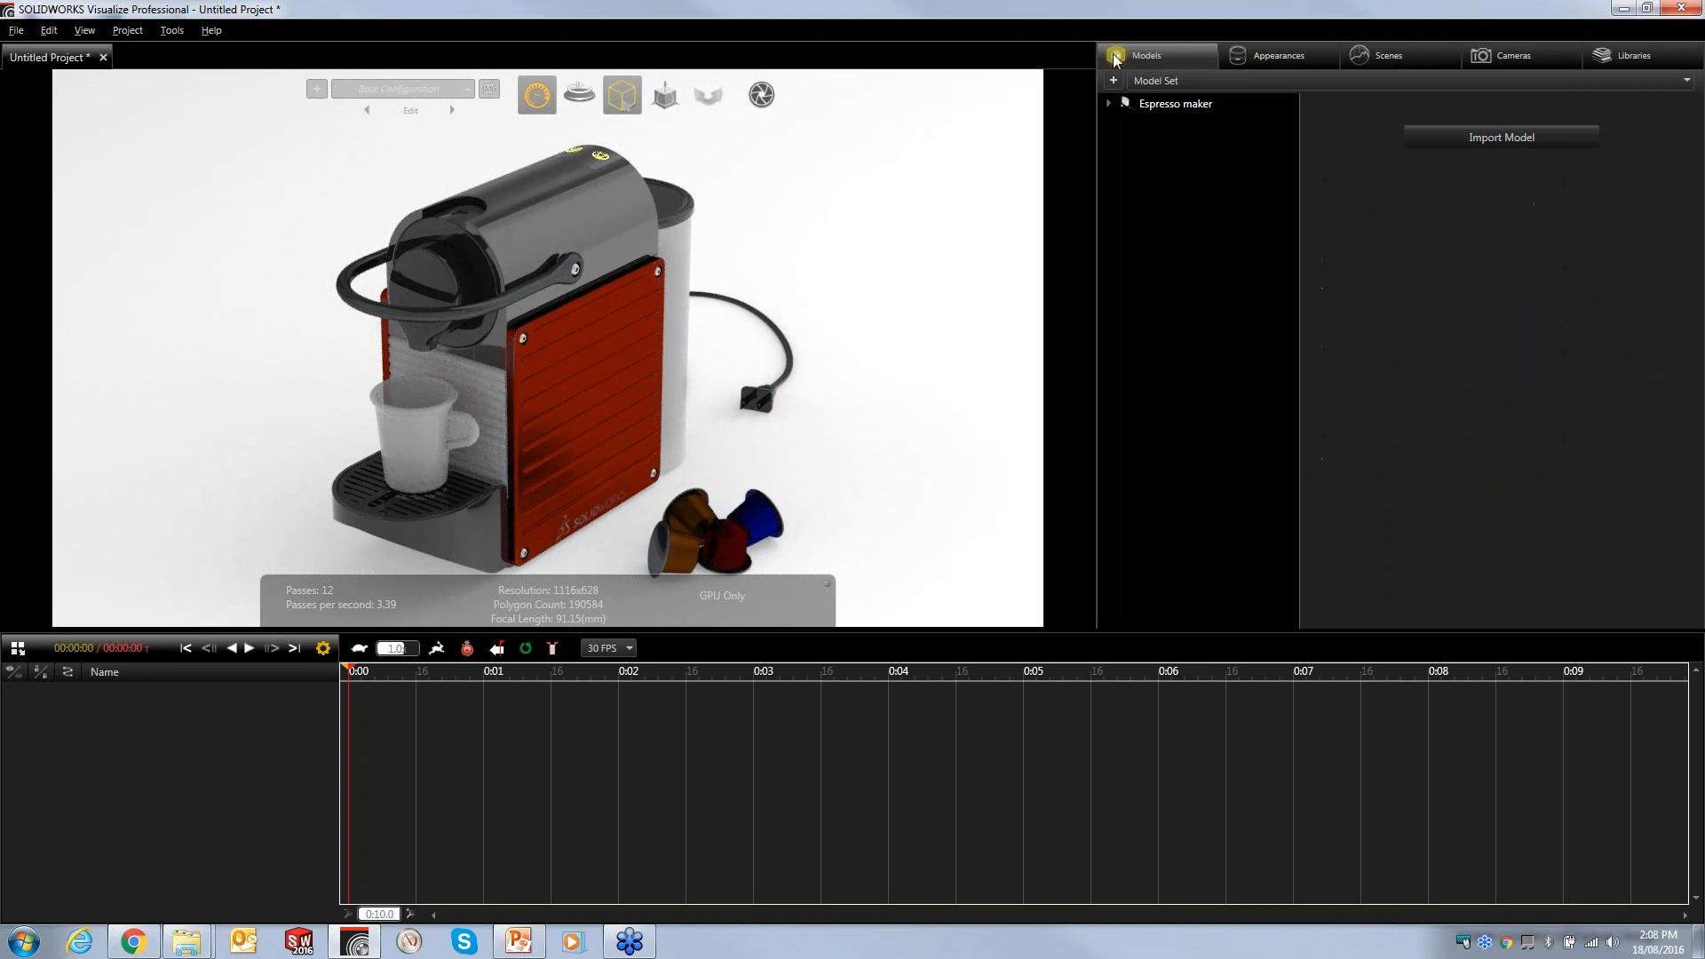
click(1113, 103)
click(1129, 121)
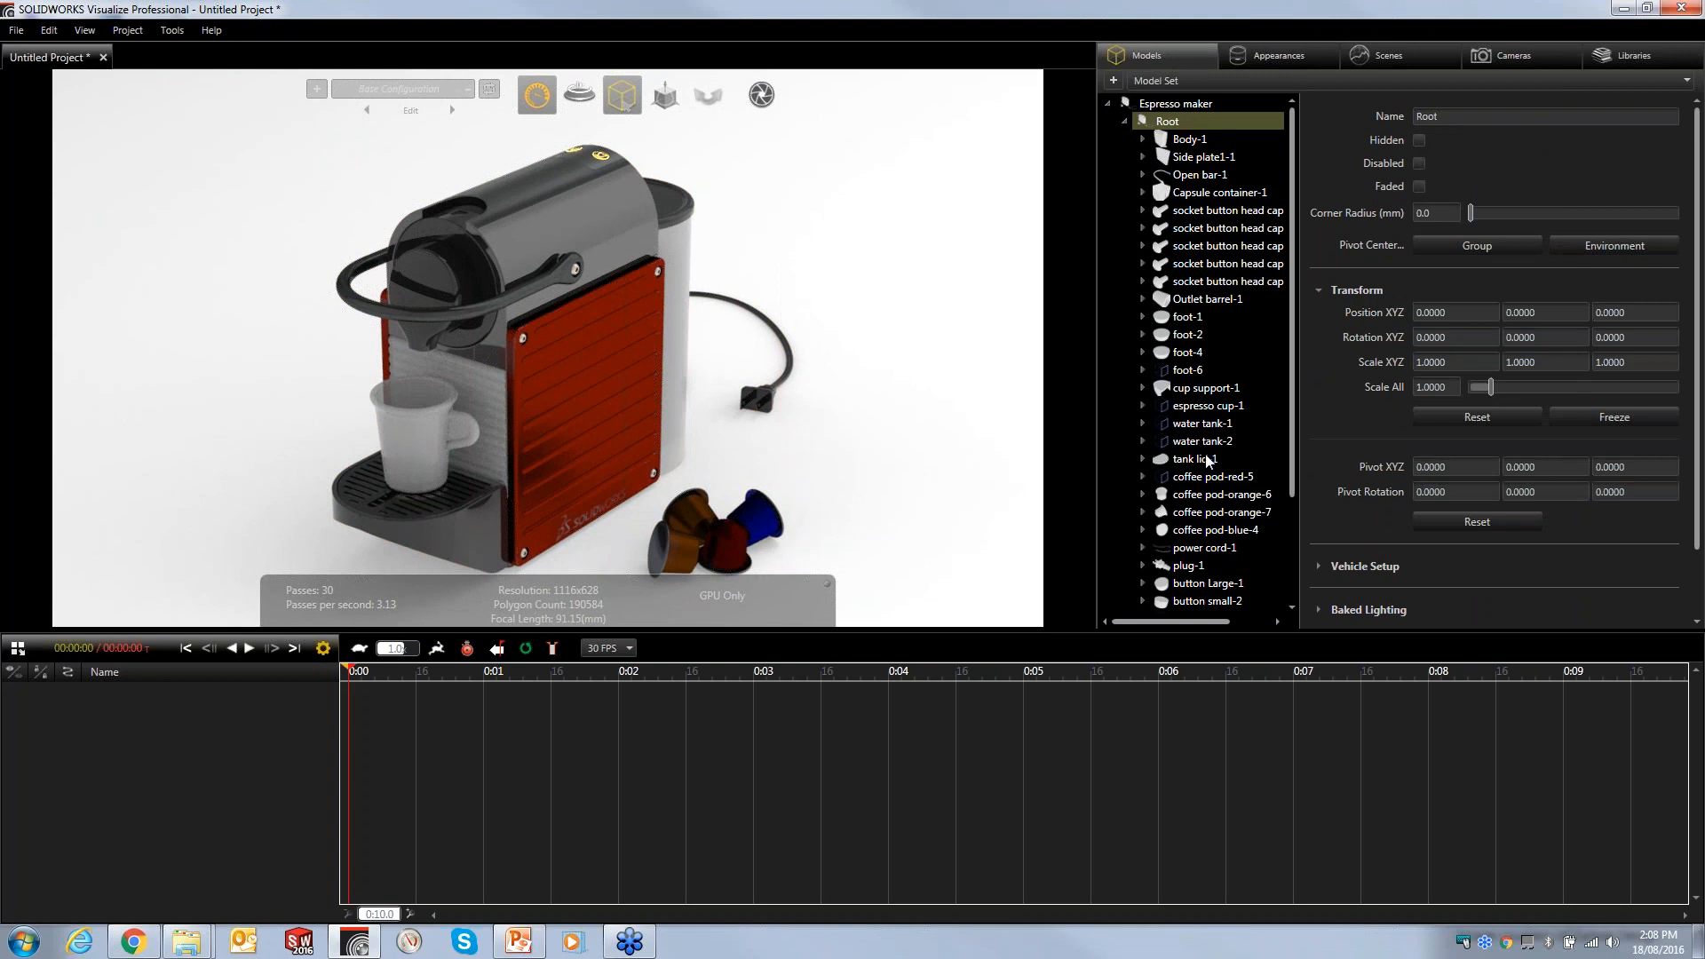
click(1184, 280)
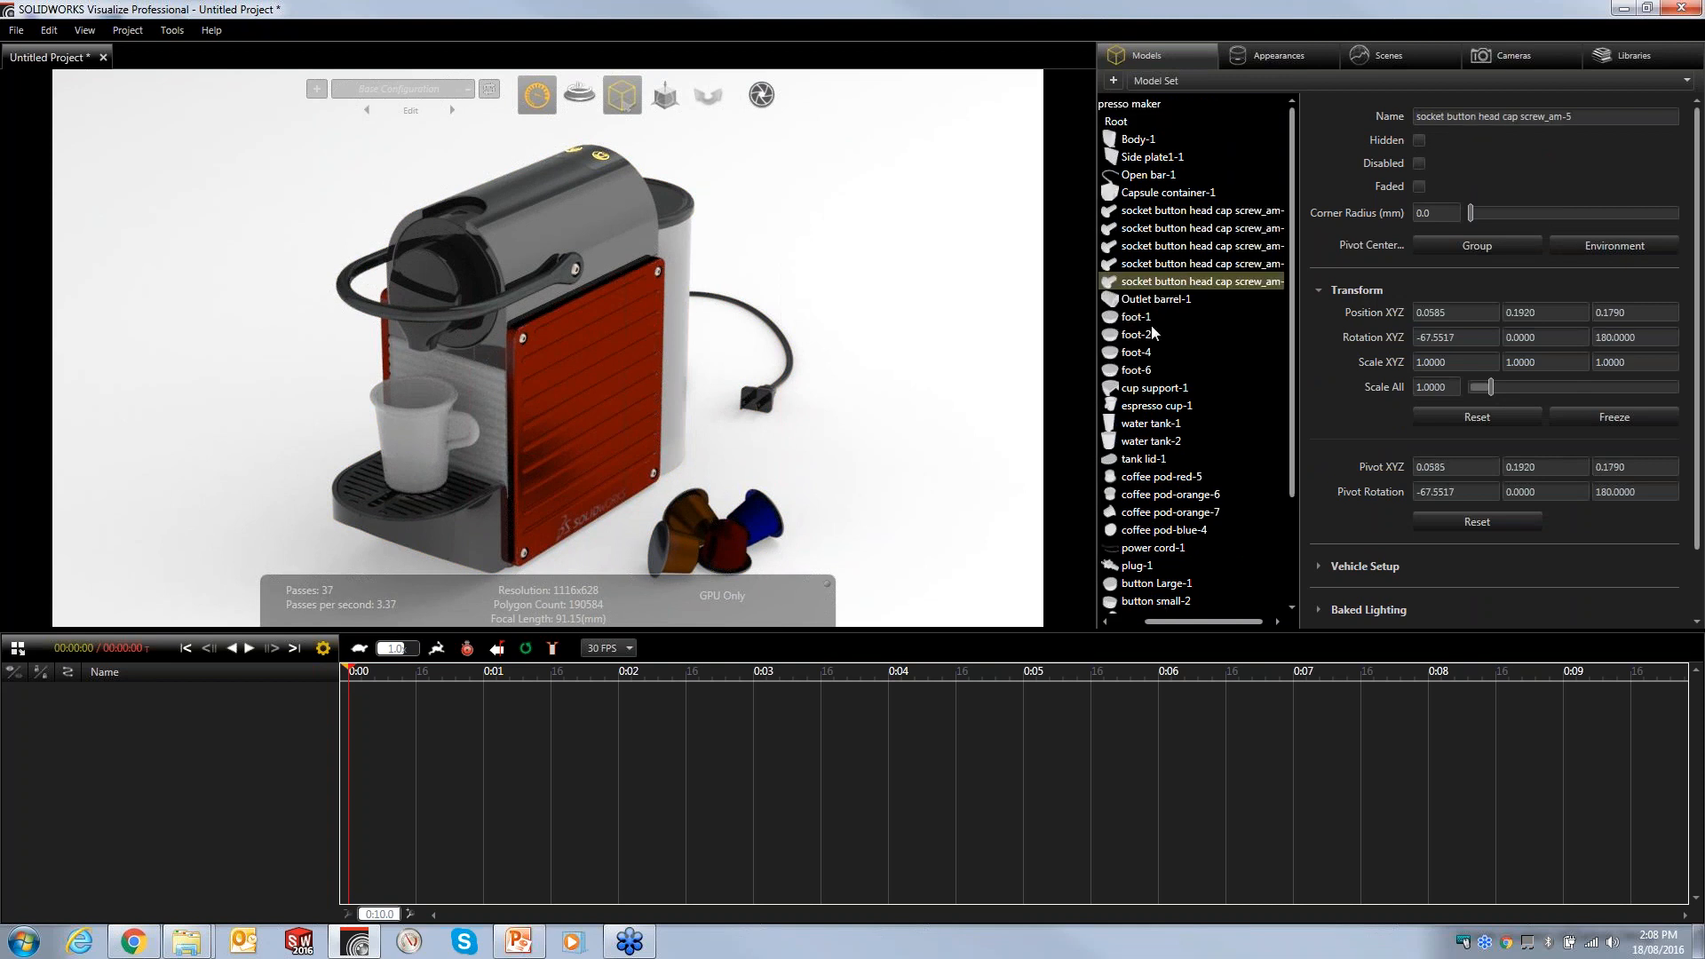
- Switch to part selection and select both side plate panels of the espresso maker
mouse_move(615, 101)
click(611, 132)
click(814, 228)
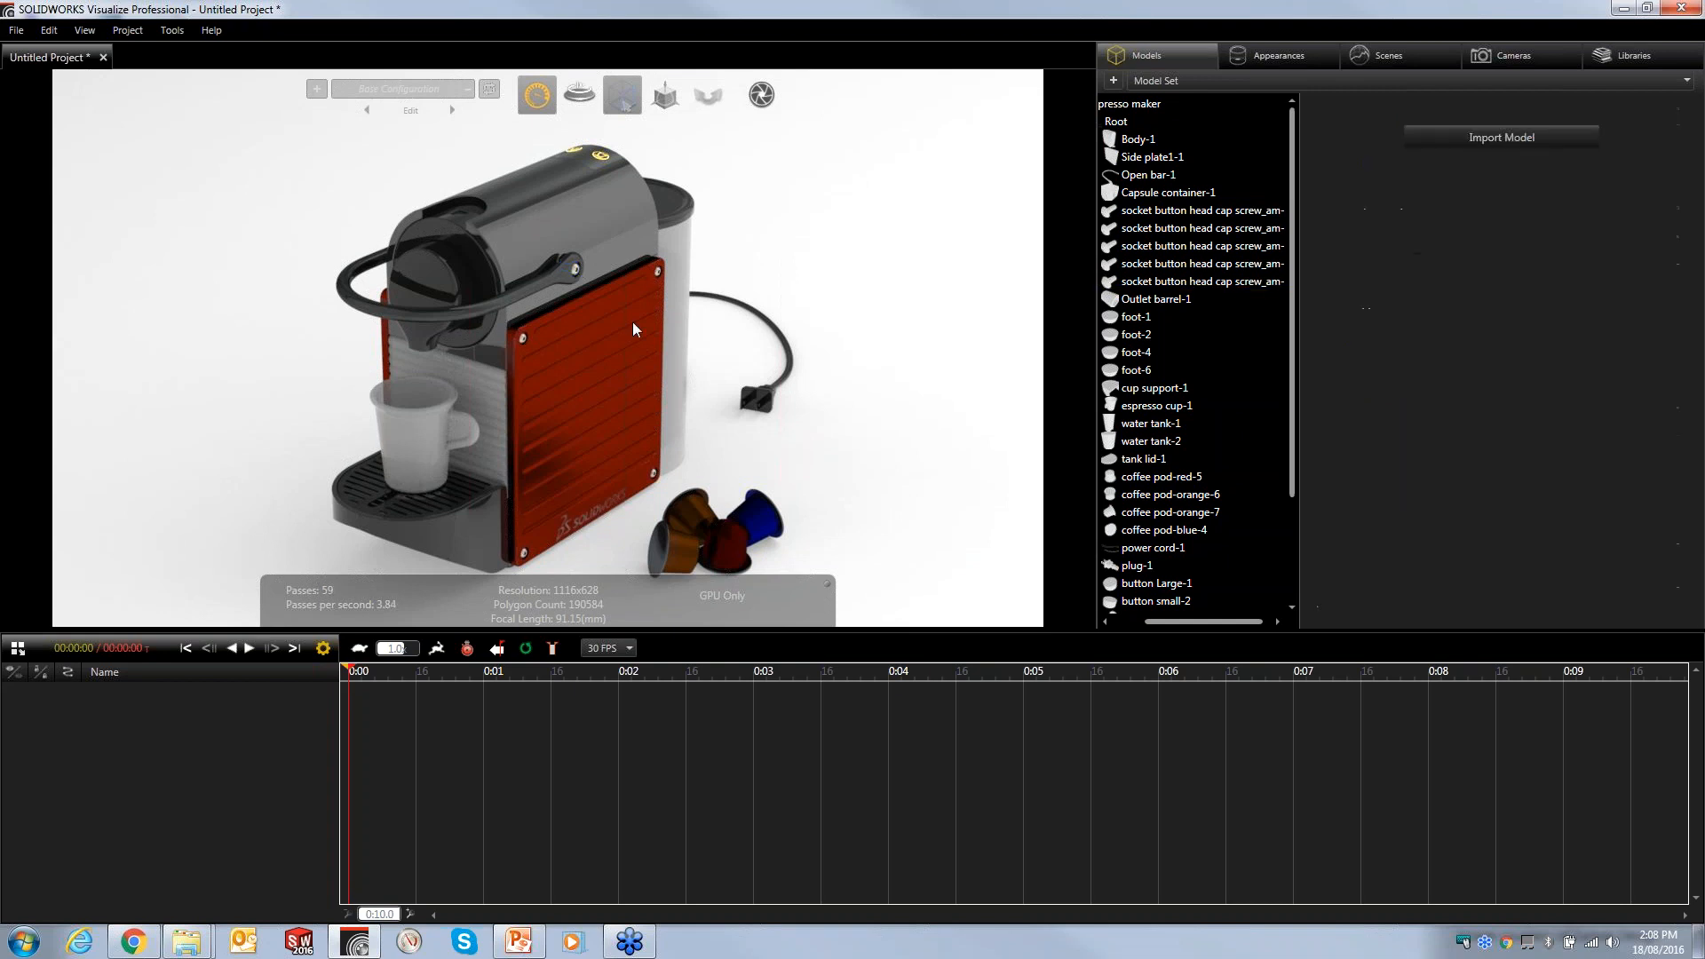
click(545, 361)
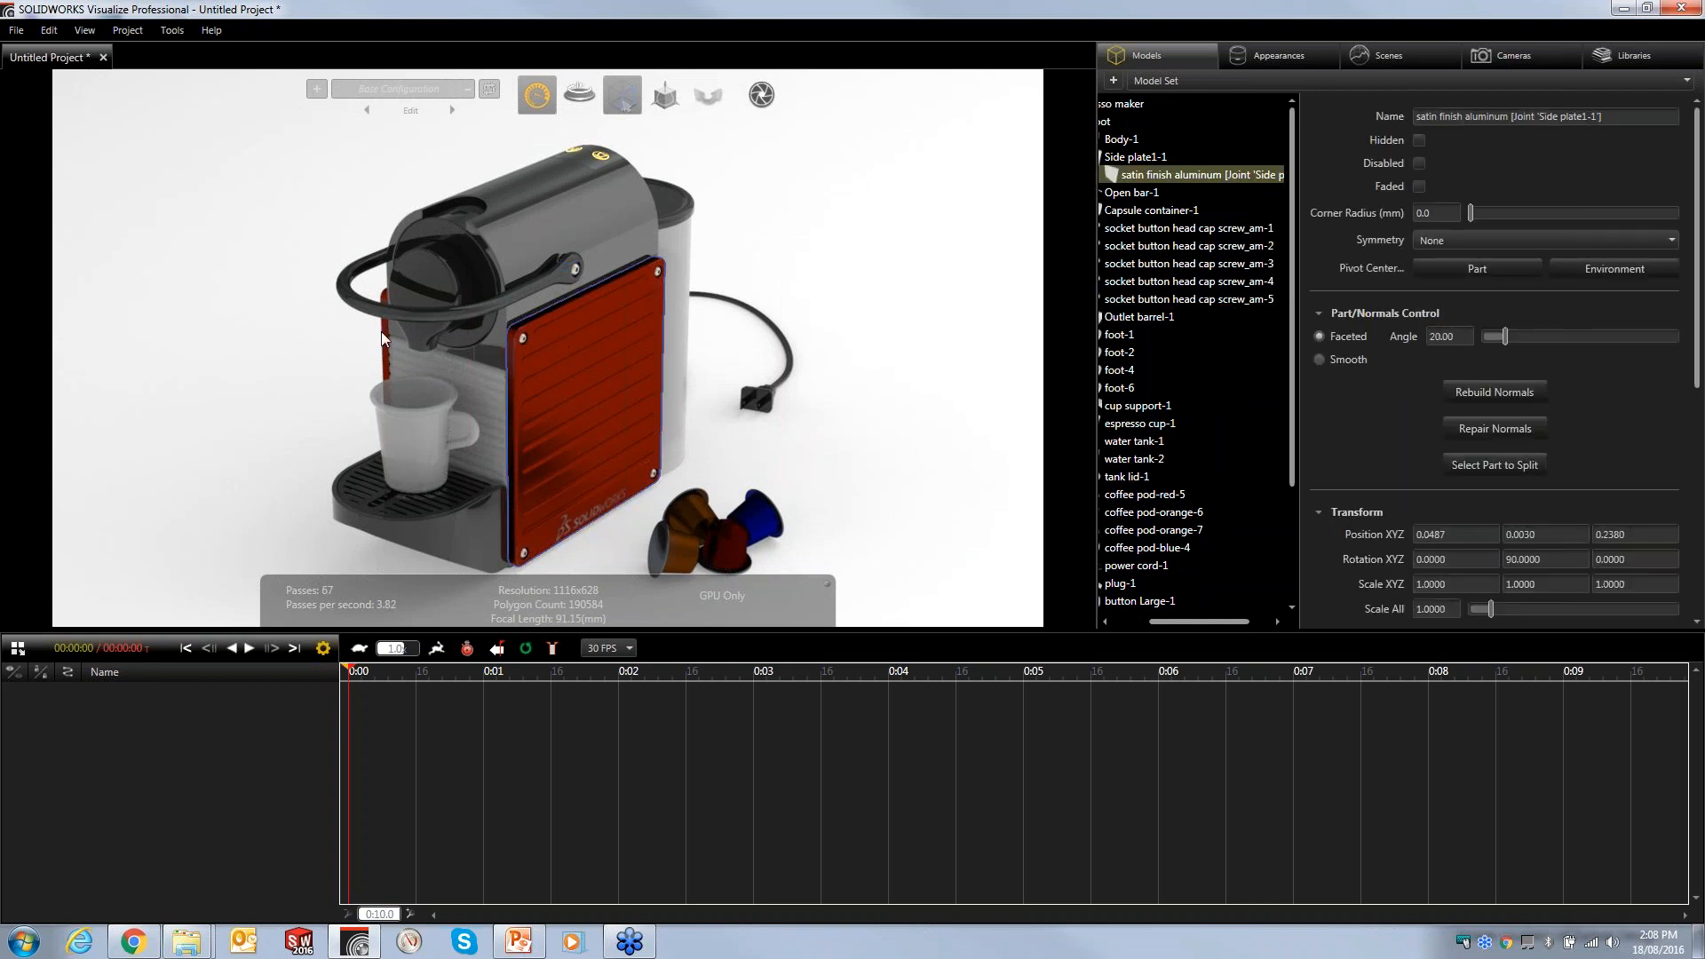
ctrl+click(387, 325)
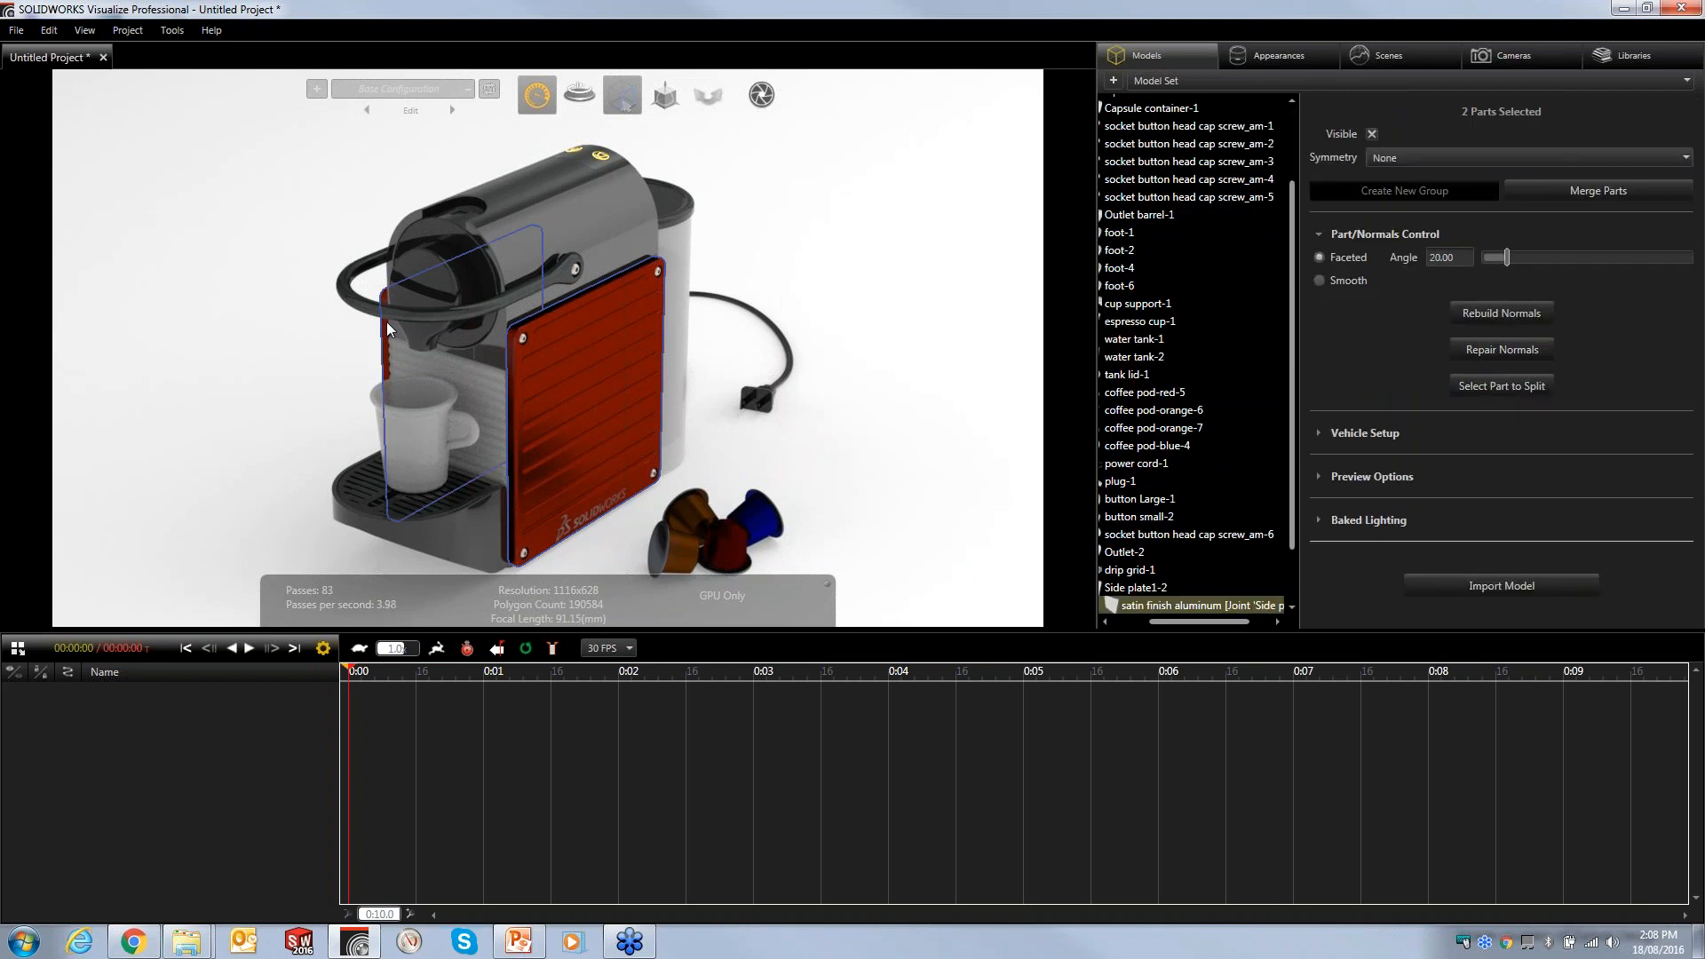
- Merge the two selected side plate parts, then undo the merge
click(1555, 188)
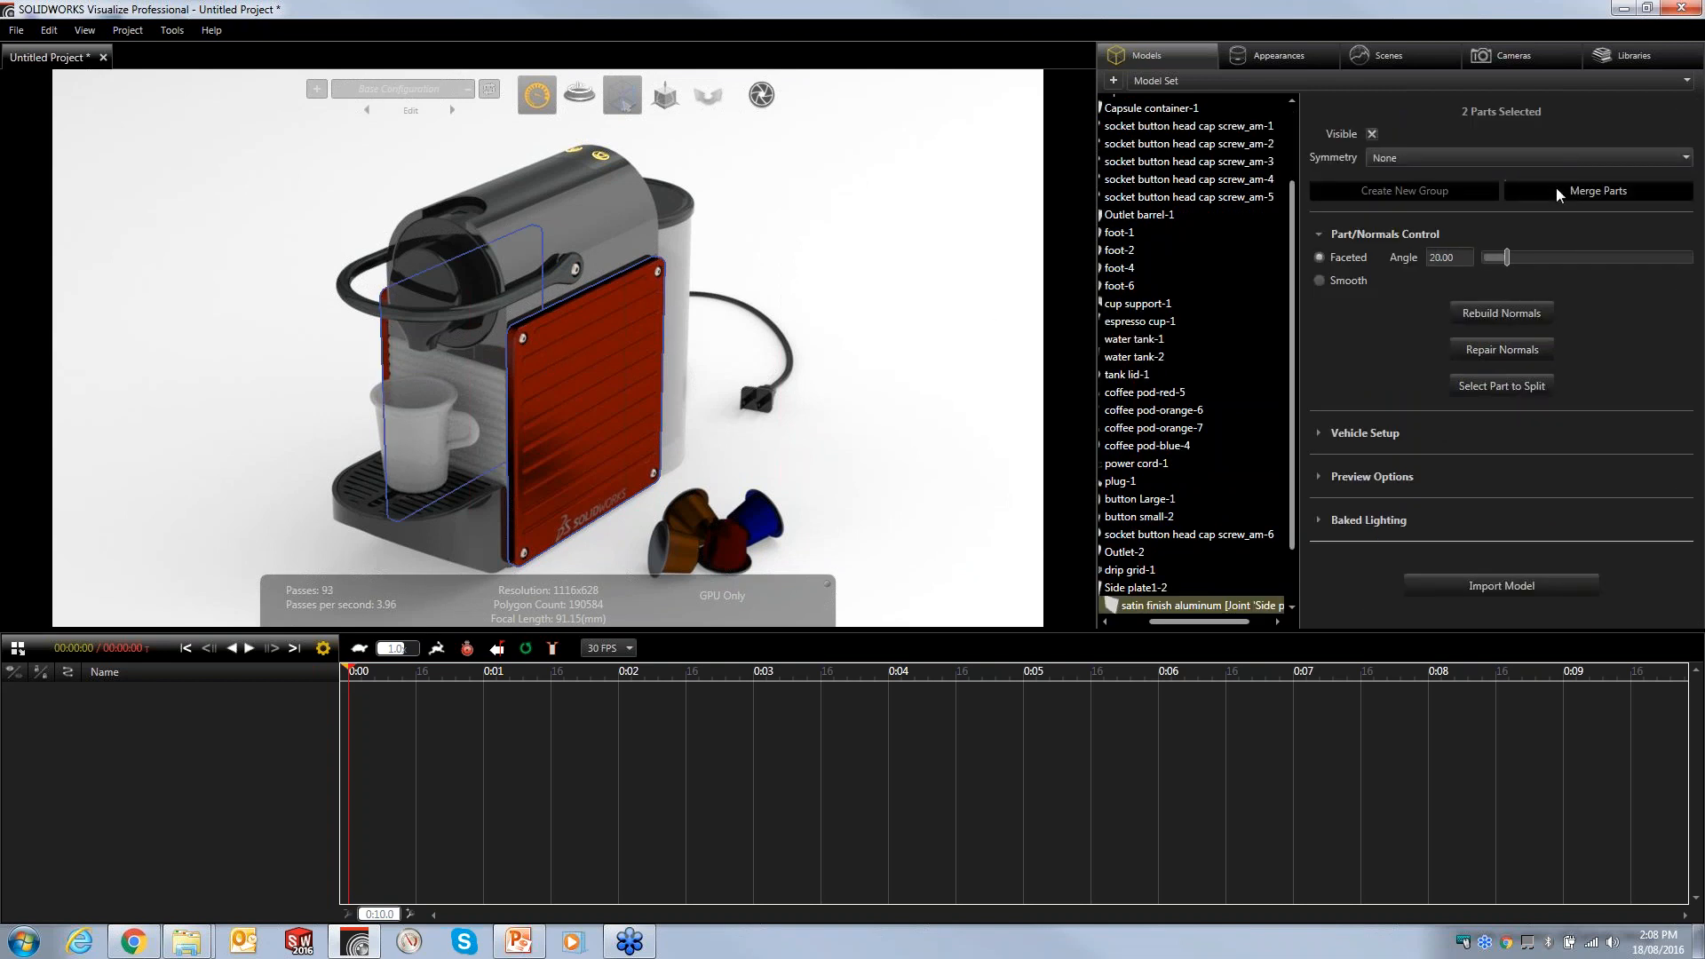
click(588, 347)
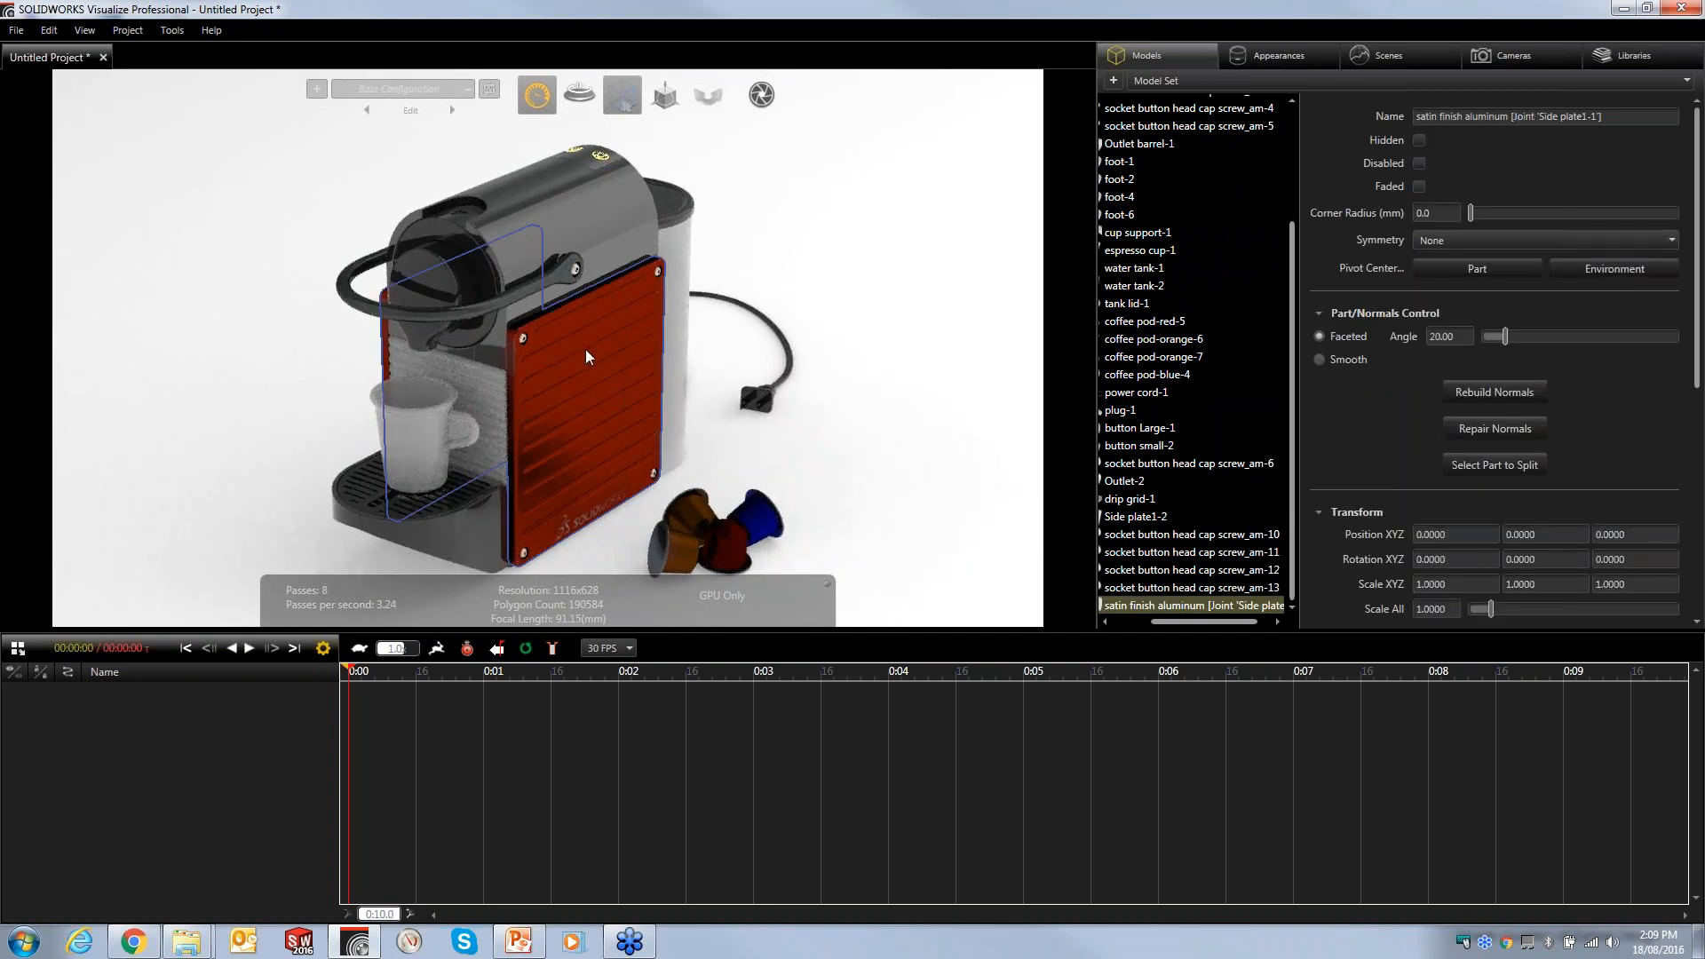
key(ctrl+z)
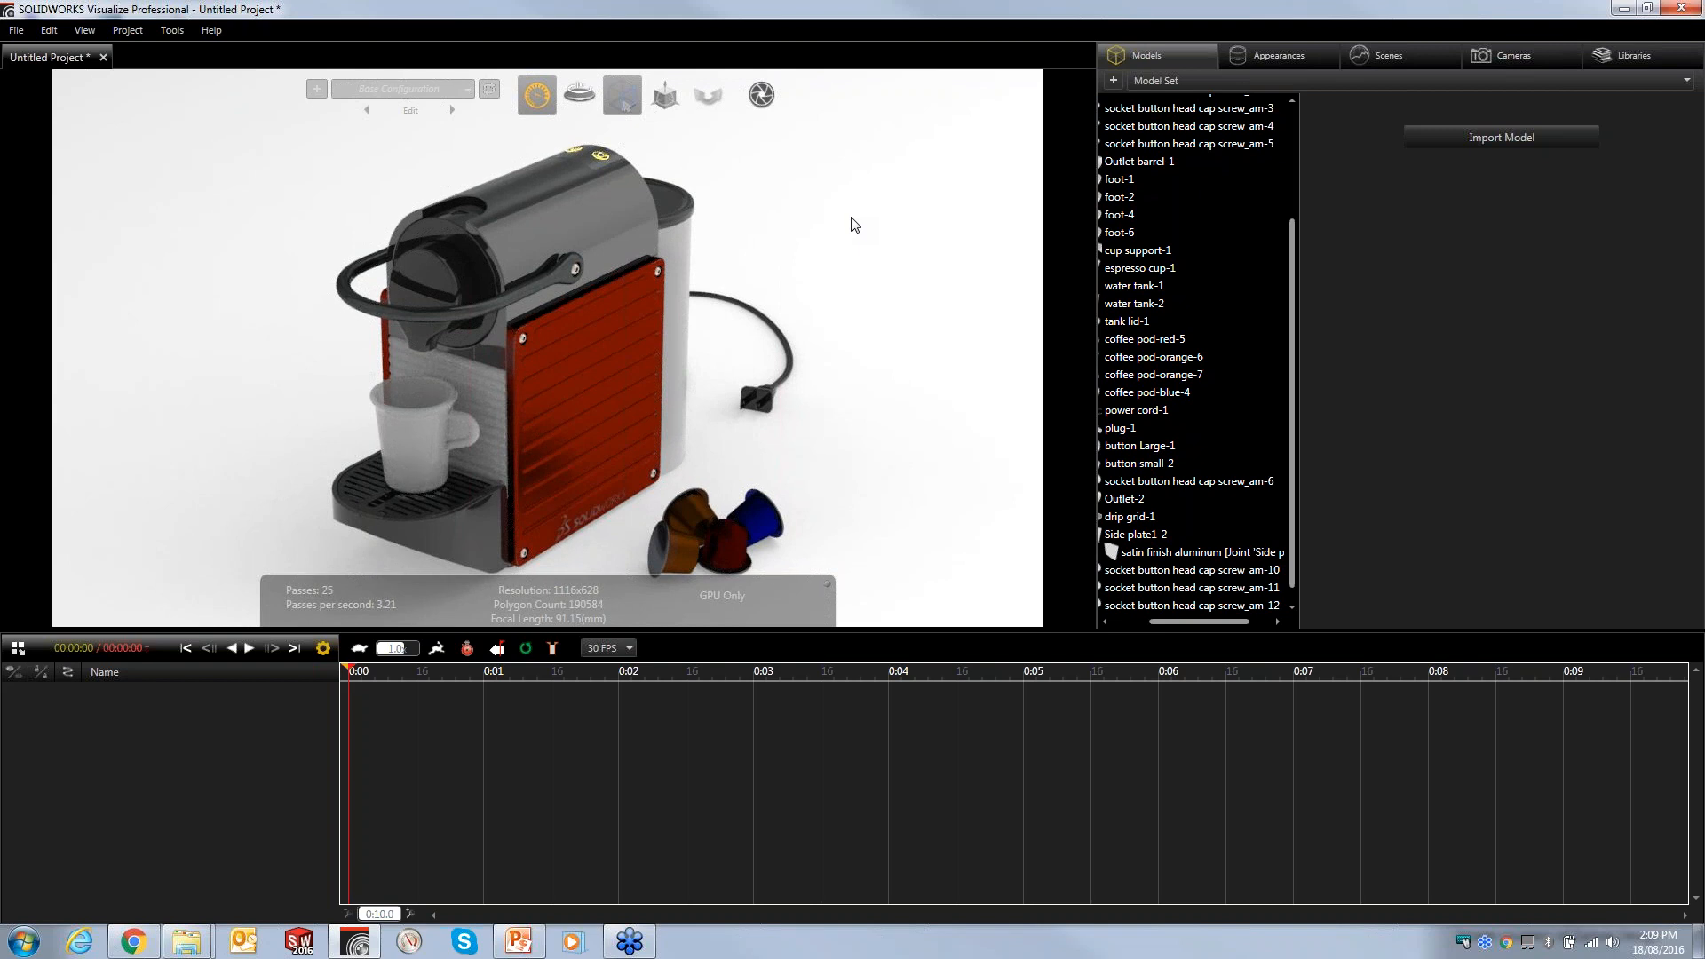
- Pick the espresso cup's acrylic-2 appearance and change its appearance type to Glass
click(1263, 64)
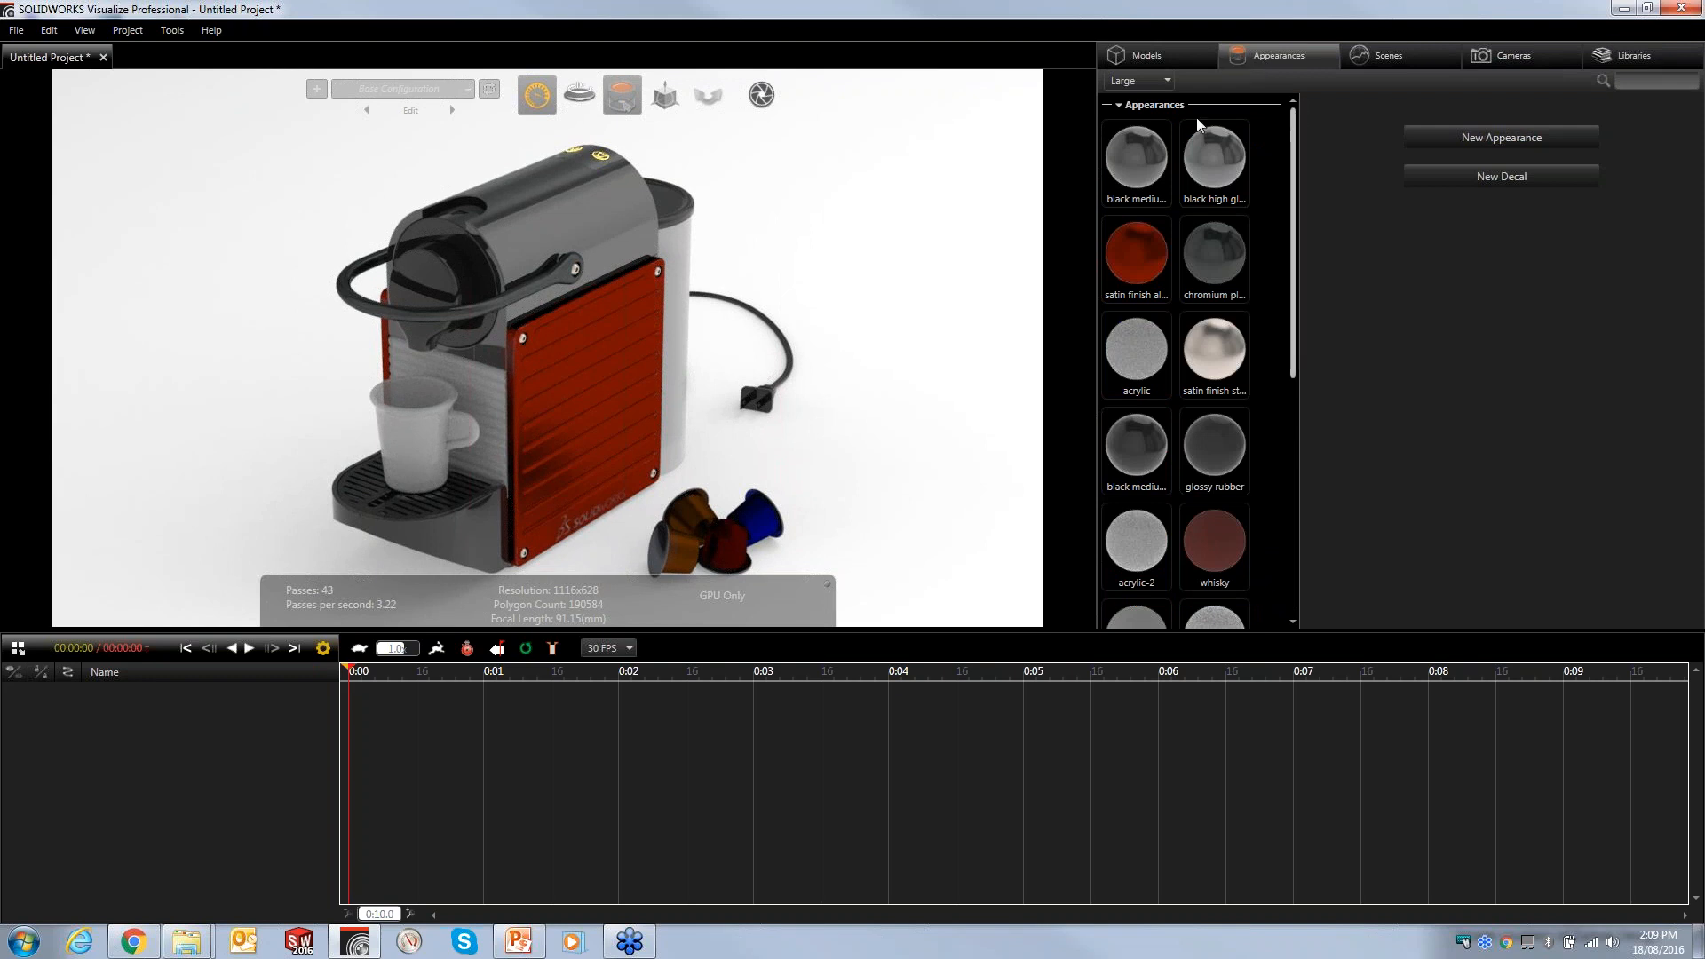
drag(1294, 251, 1320, 150)
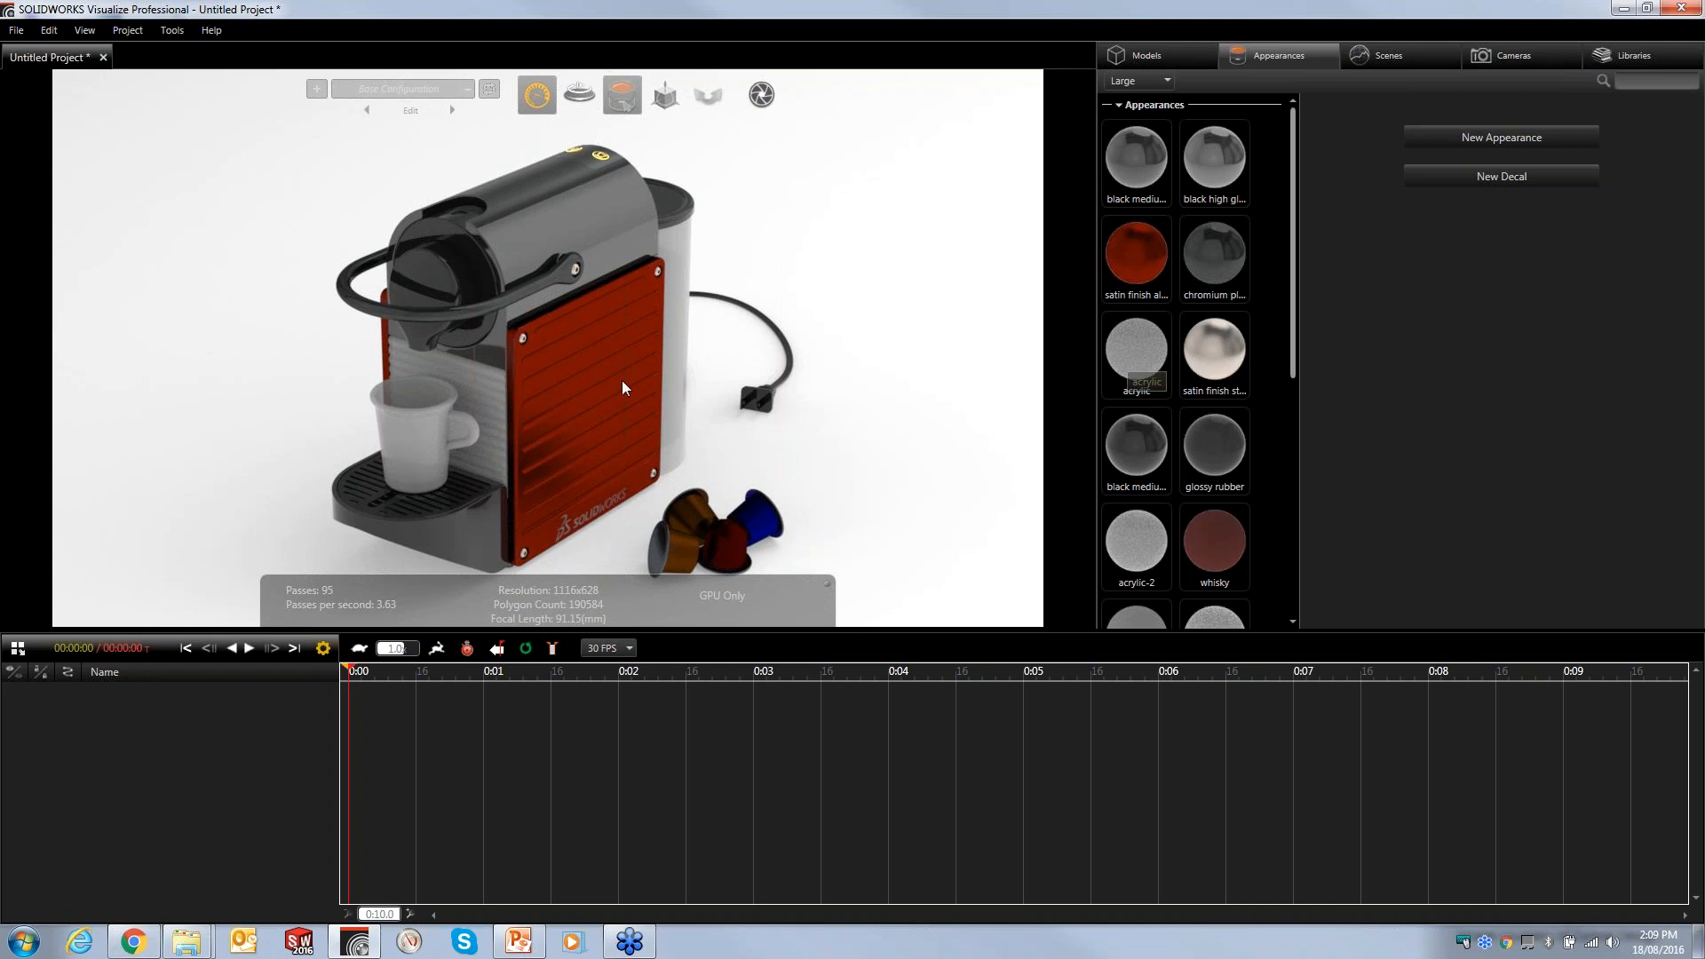
click(405, 397)
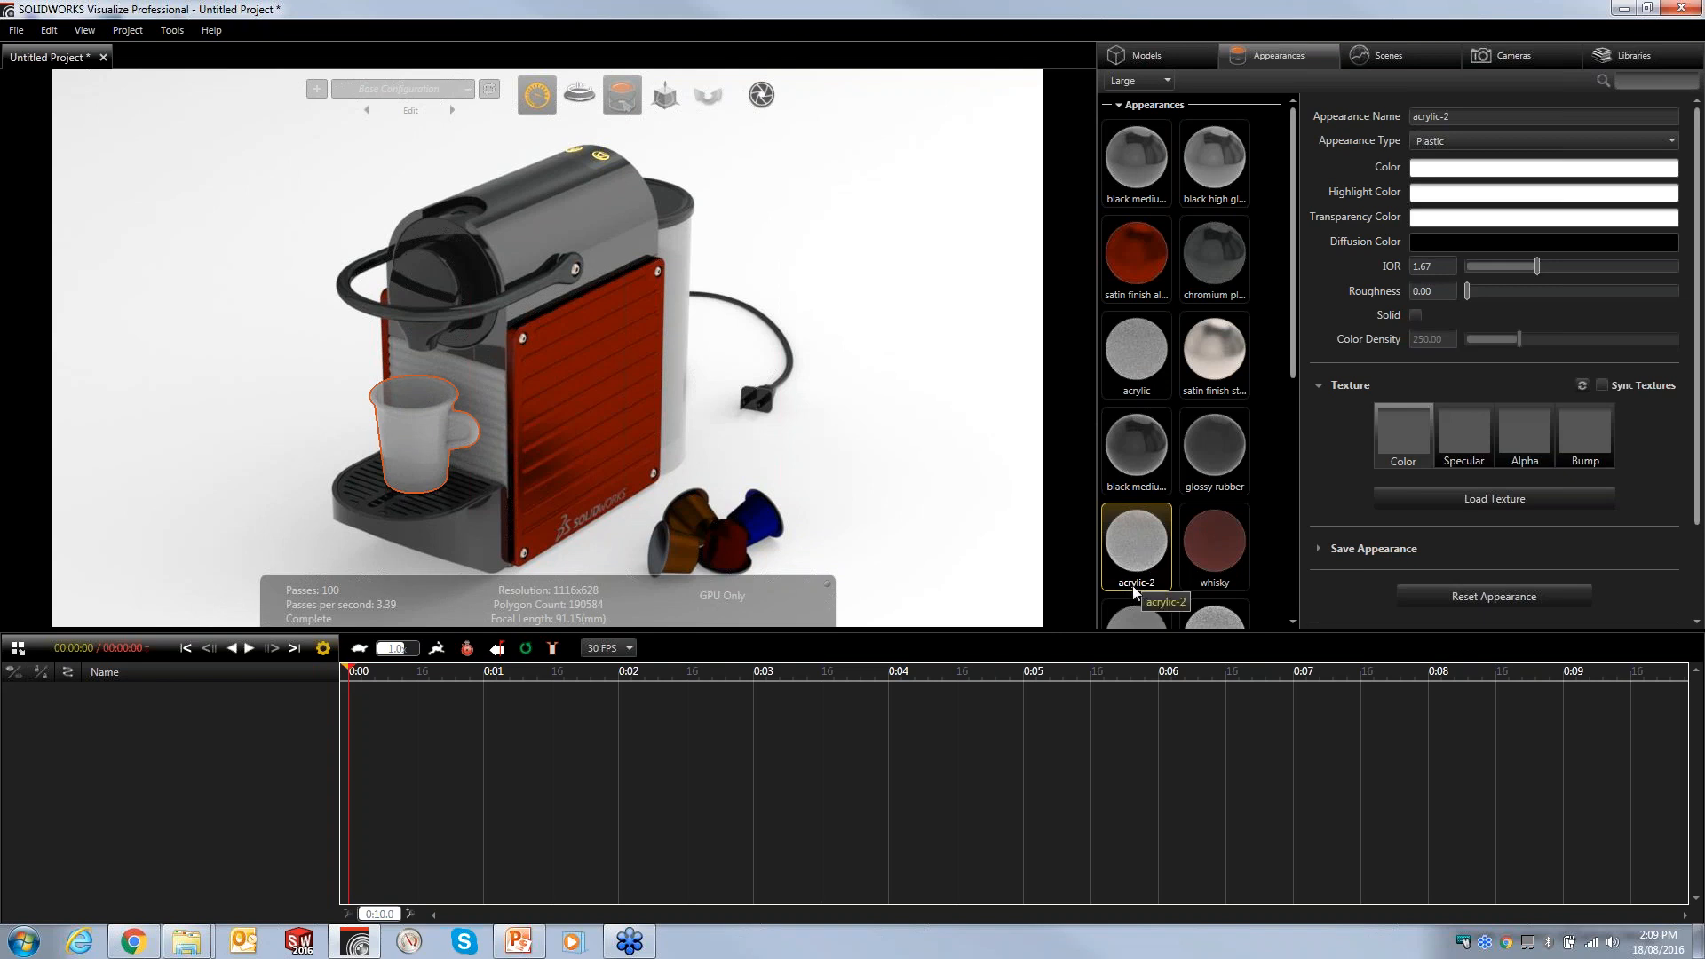
click(1463, 142)
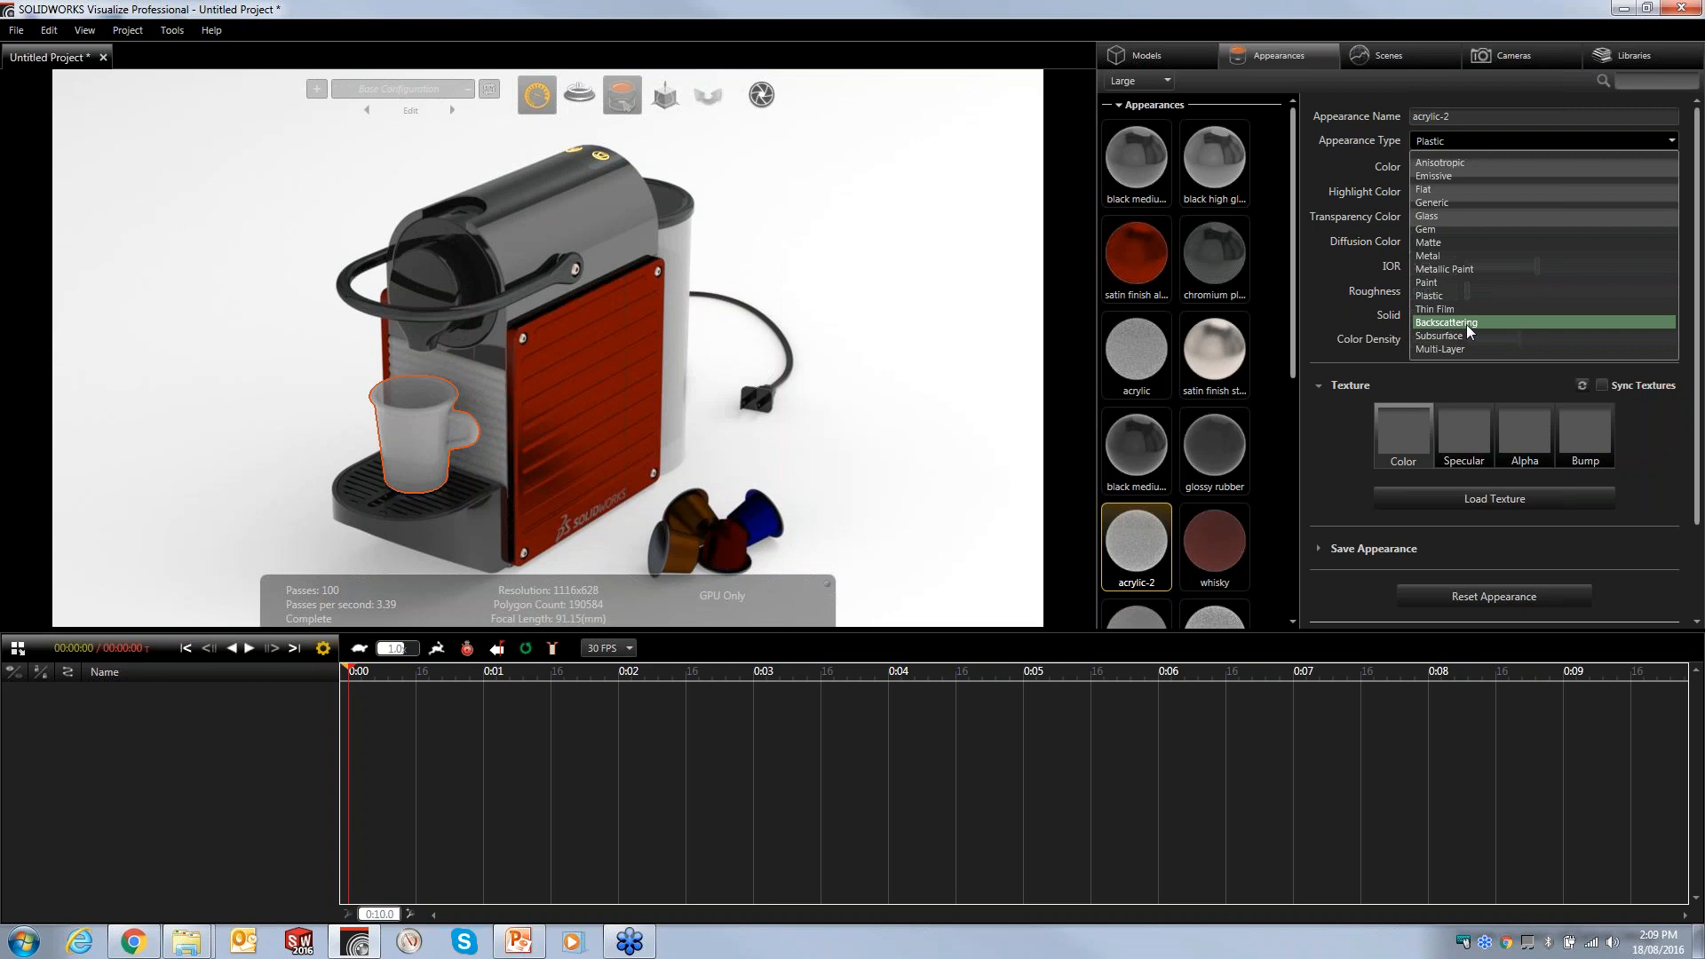
click(1446, 217)
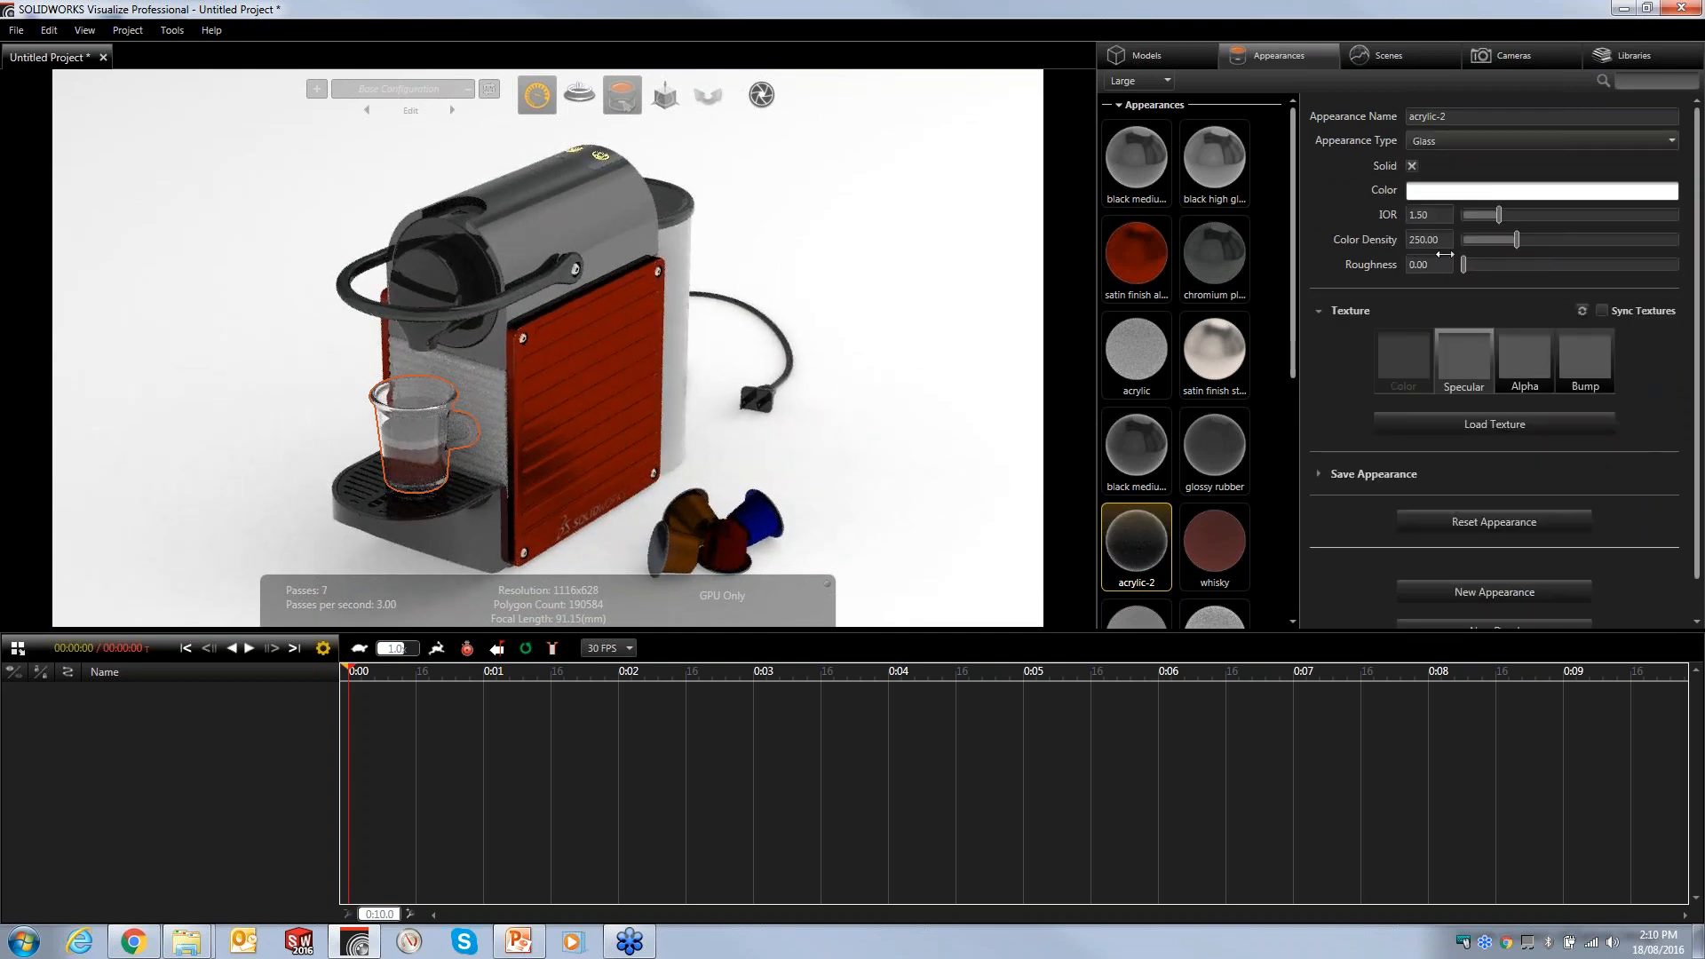
- Set the glass colour to green with hue 138.7, saturation 92.1 and value 93.0
click(1436, 191)
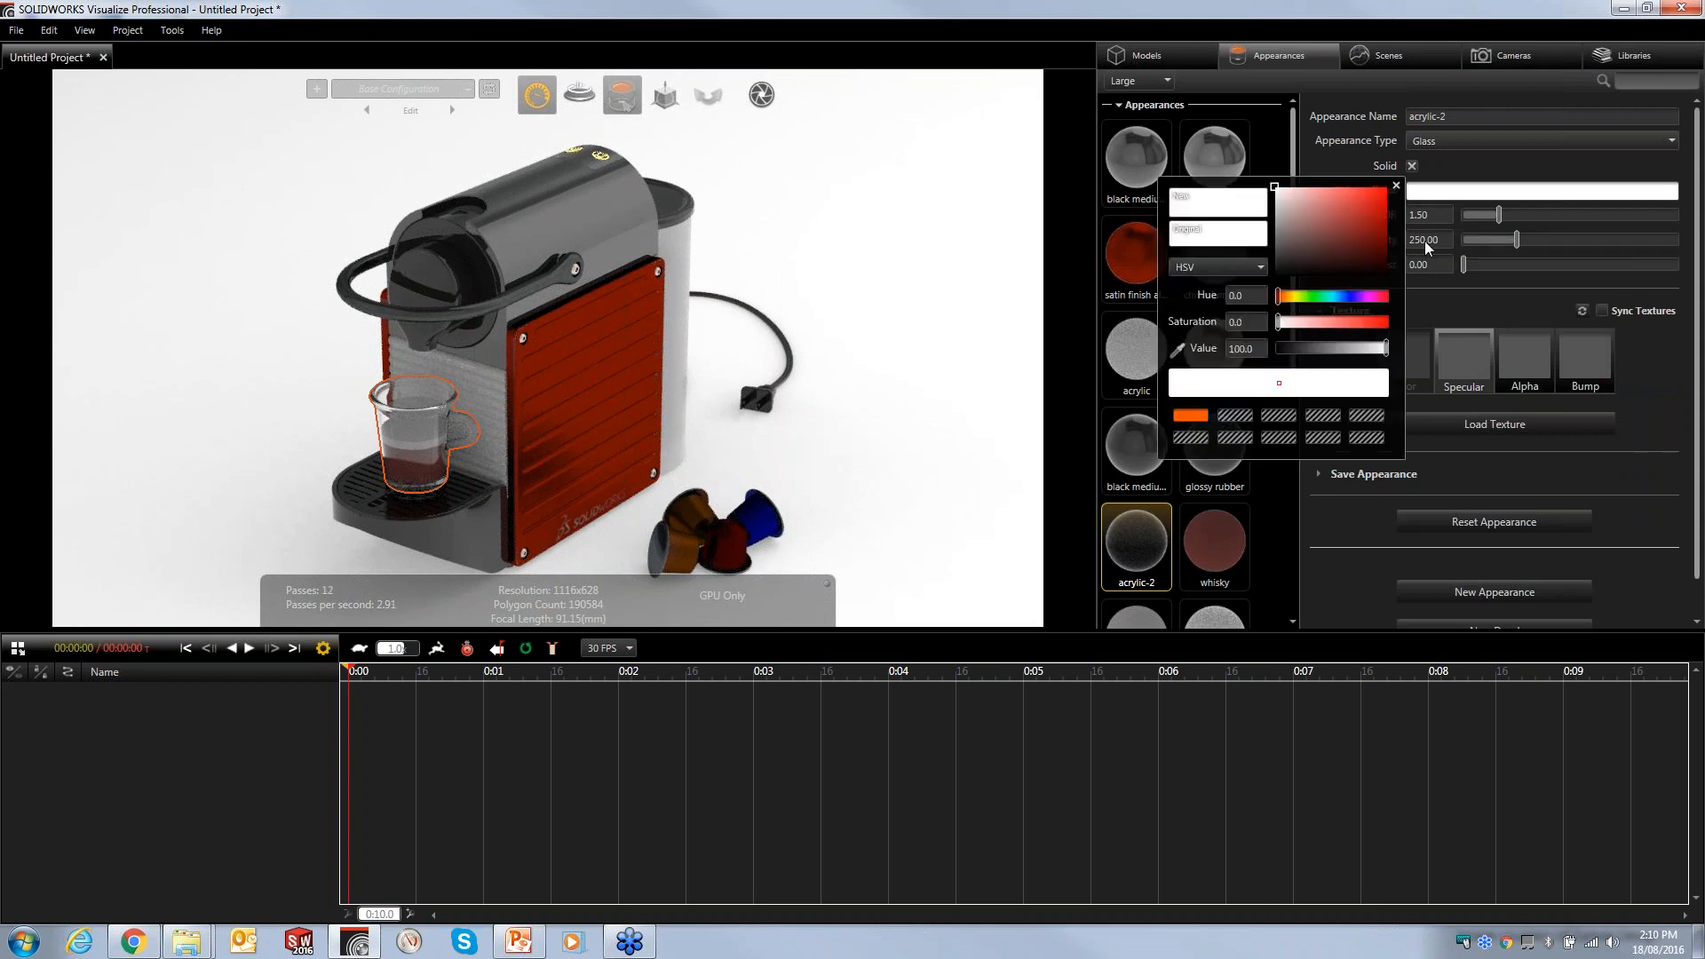
drag(1316, 293, 1320, 296)
click(1378, 193)
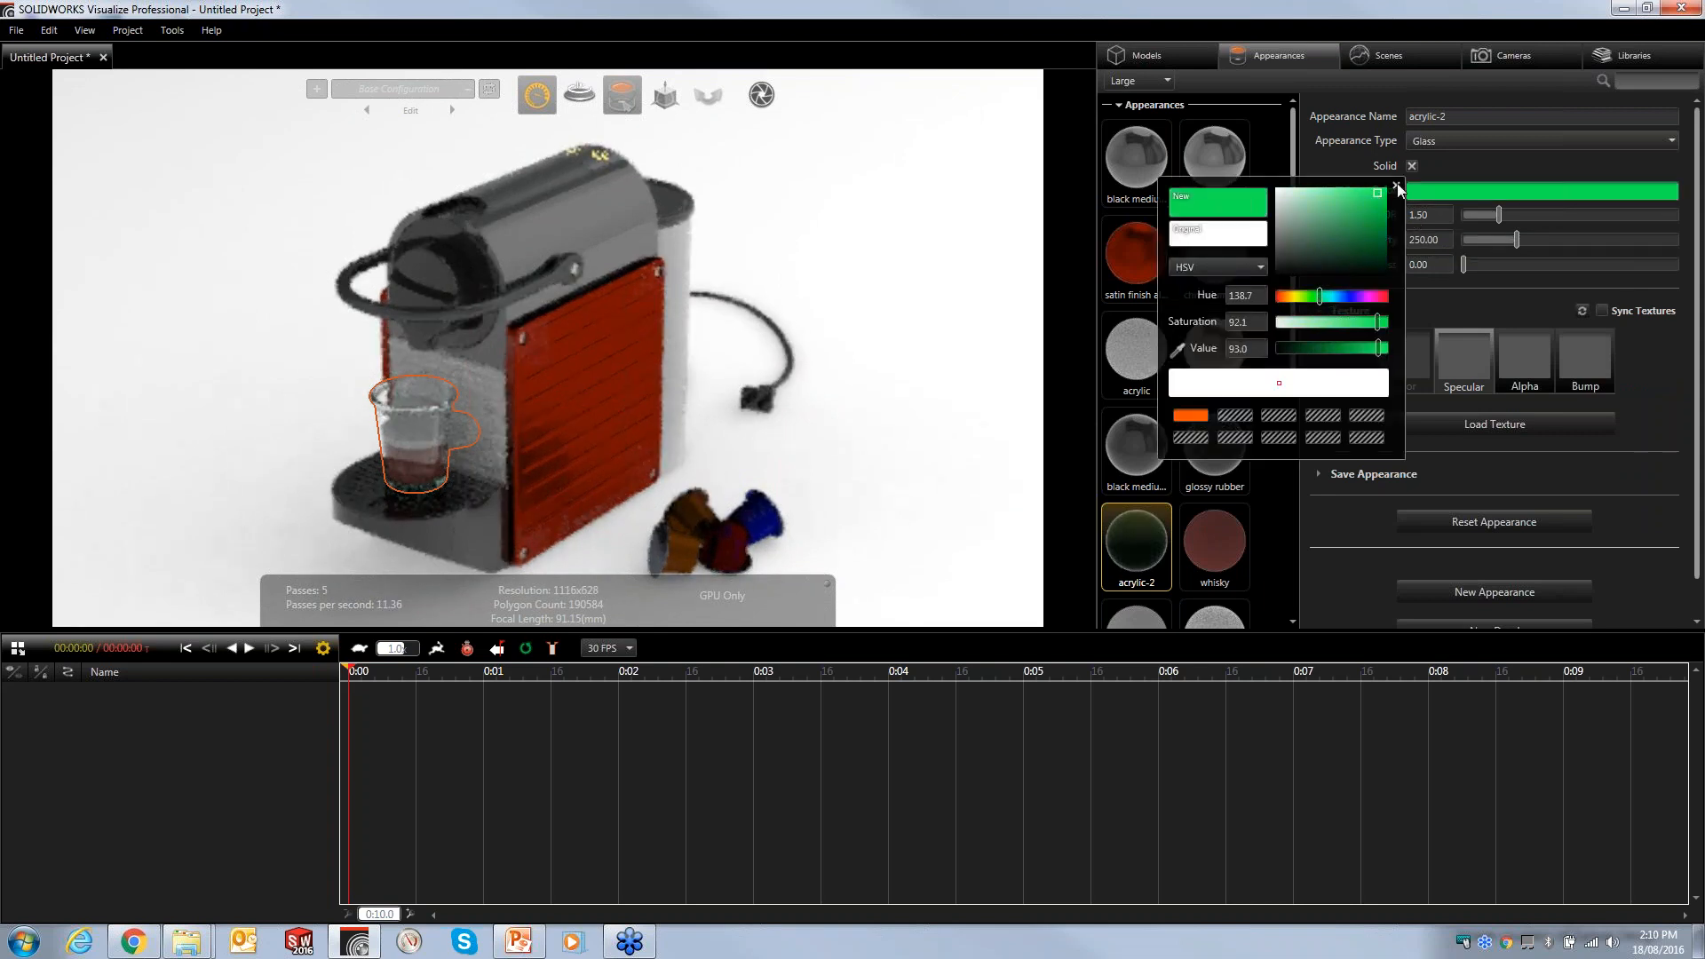
click(1396, 187)
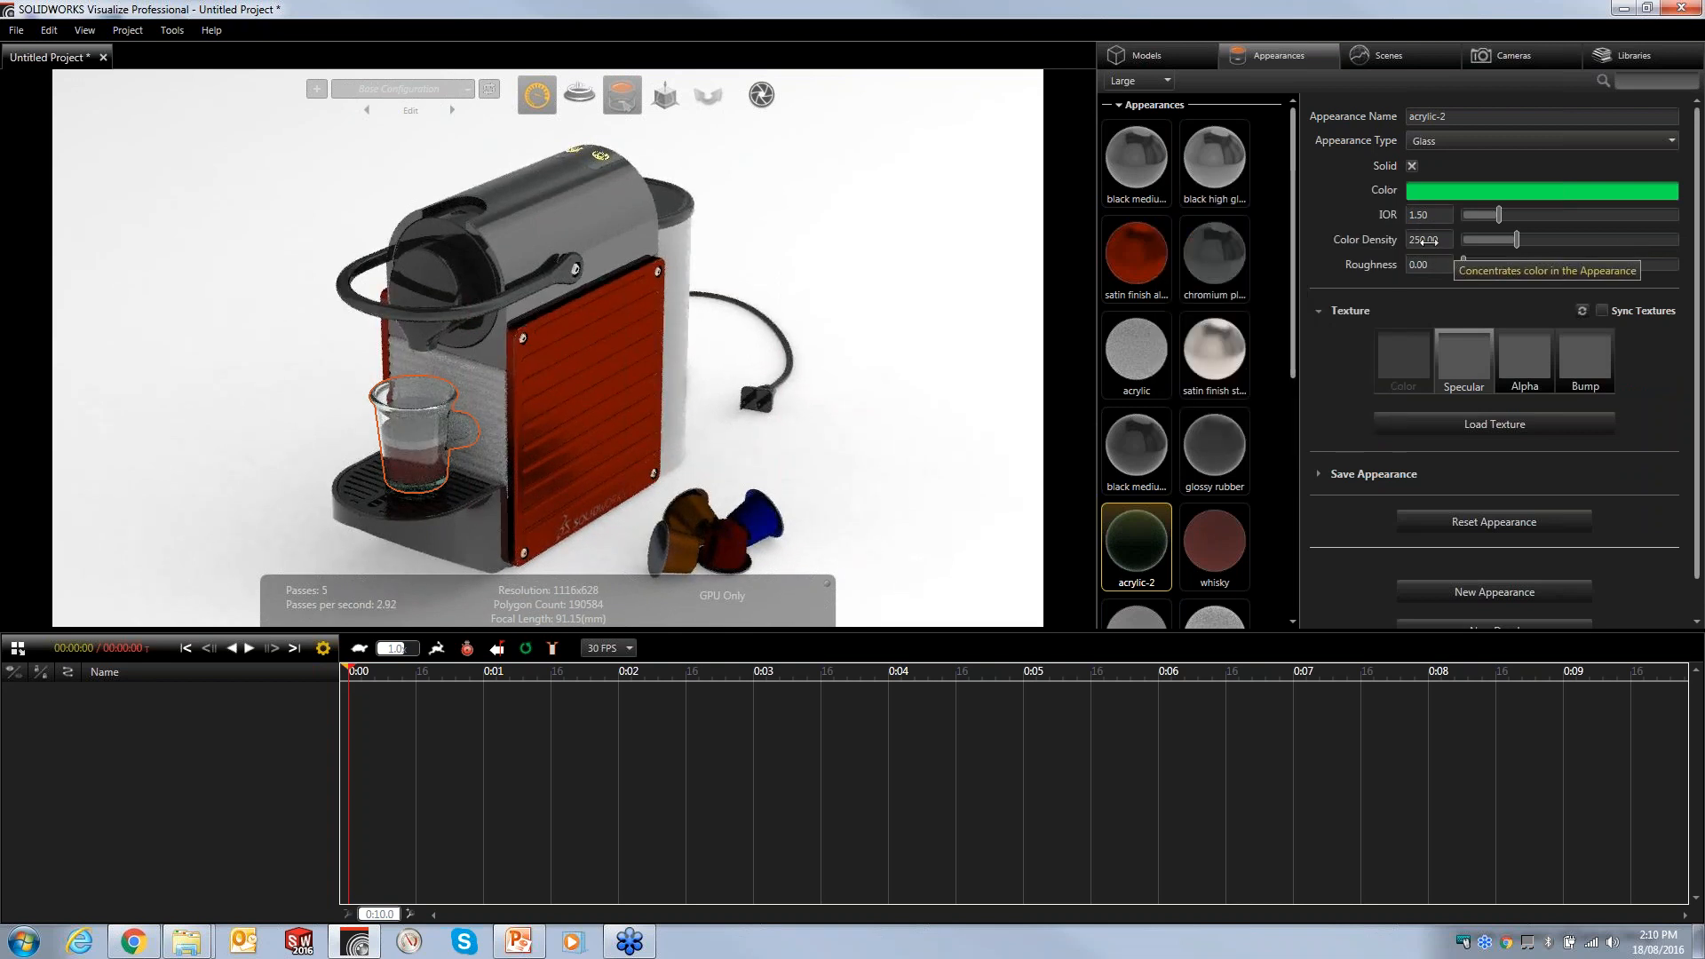
- Lower the glass colour density of acrylic-2 to about 133
drag(1521, 242, 1479, 238)
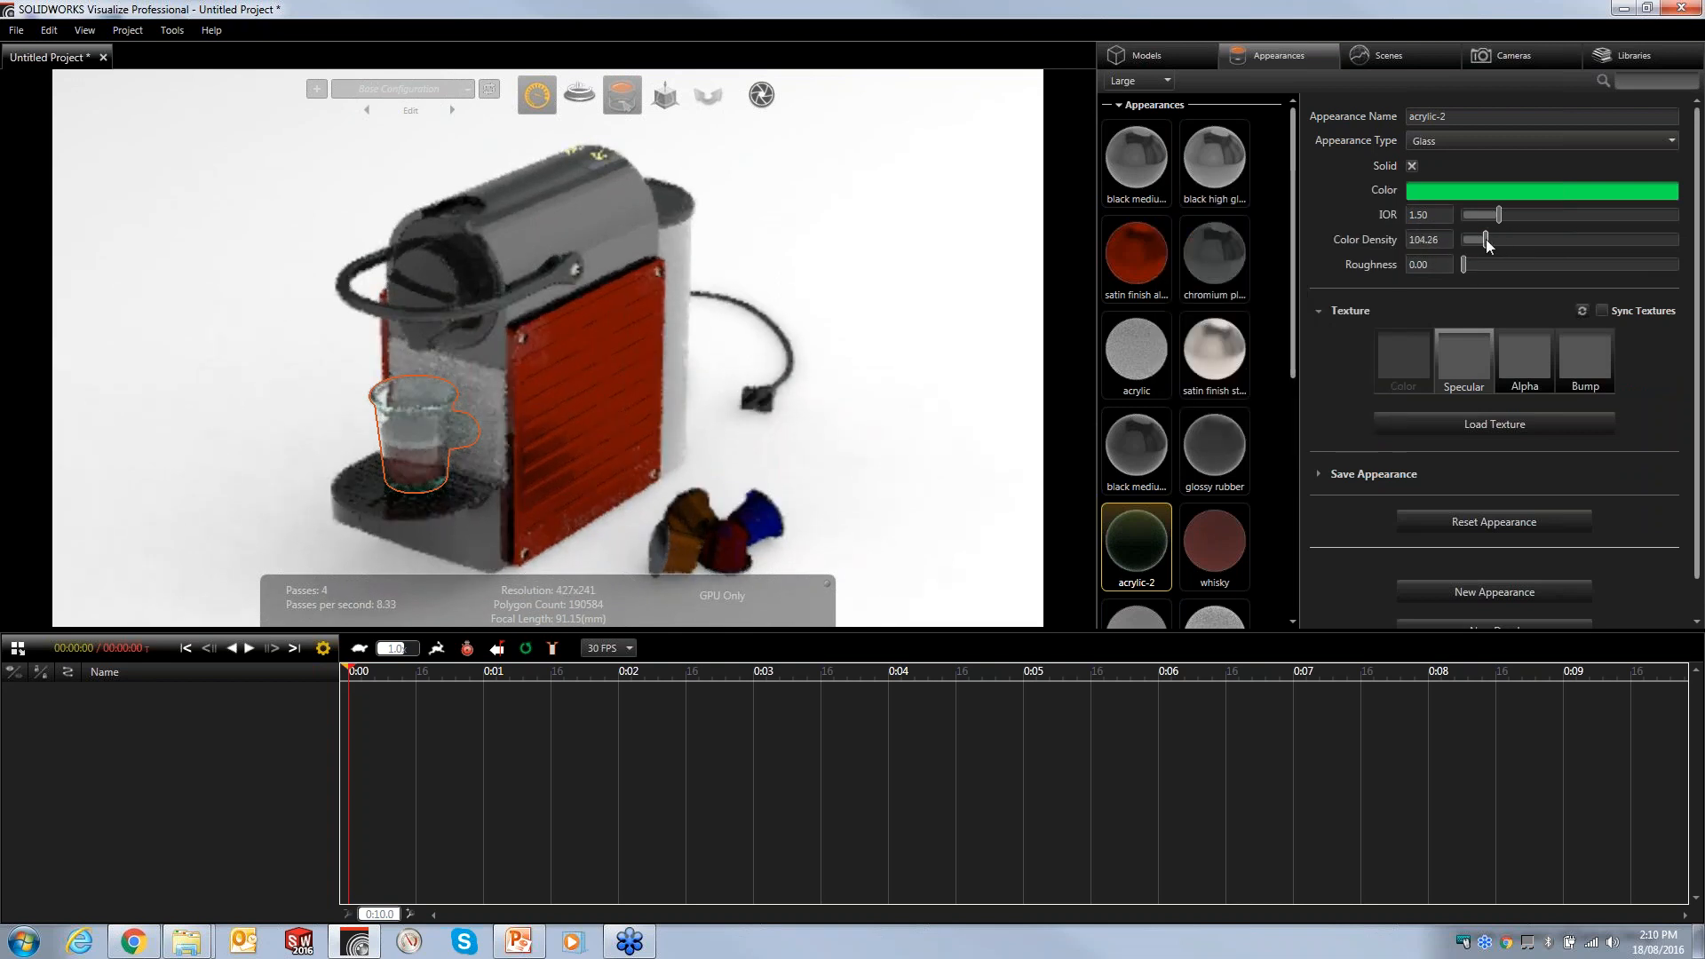
click(943, 248)
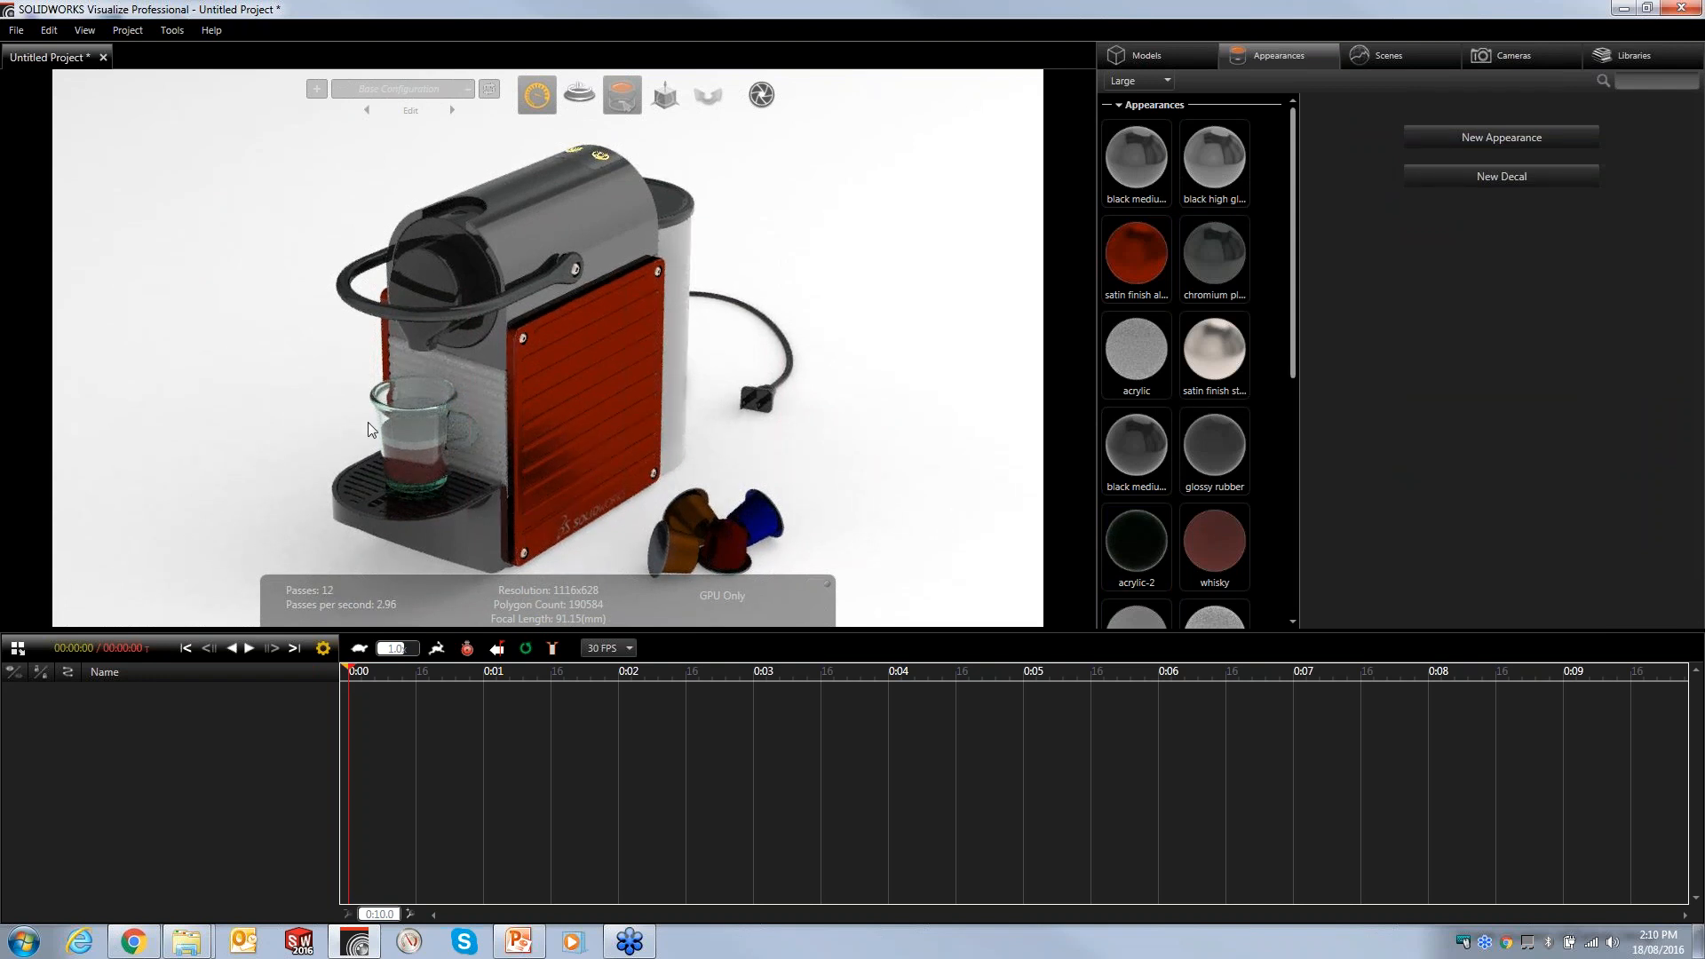
- Change the acrylic-2 glass colour of the espresso cup to white
key(alt)
click(1148, 542)
click(1488, 193)
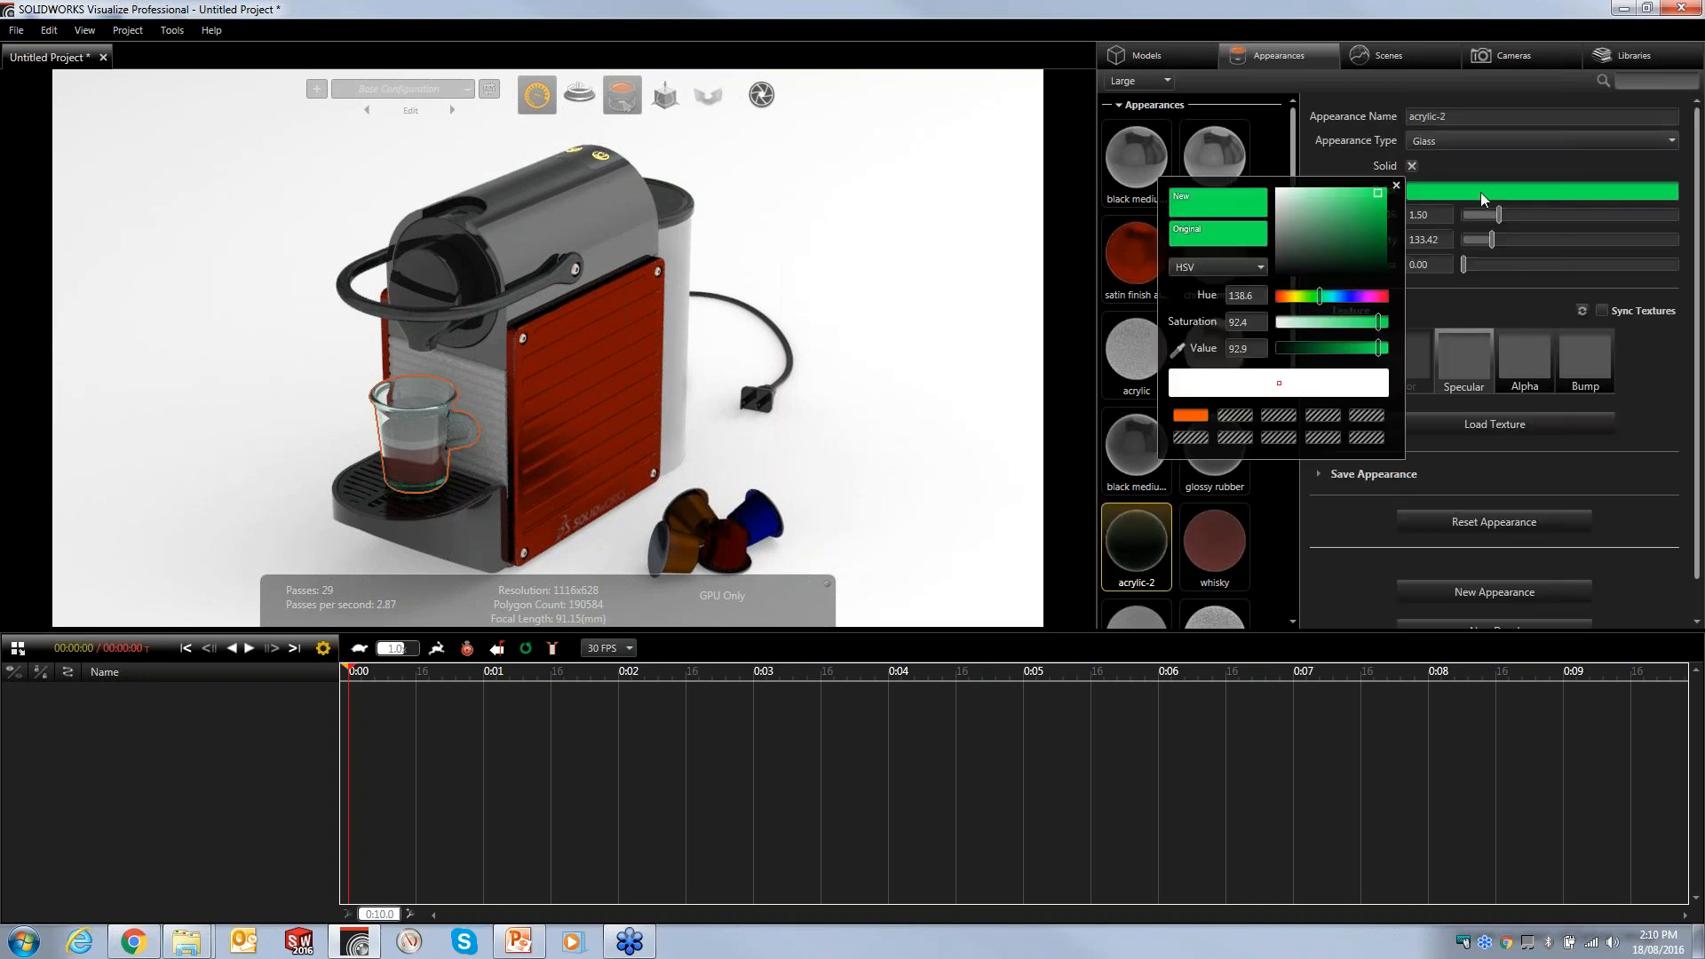
click(1275, 188)
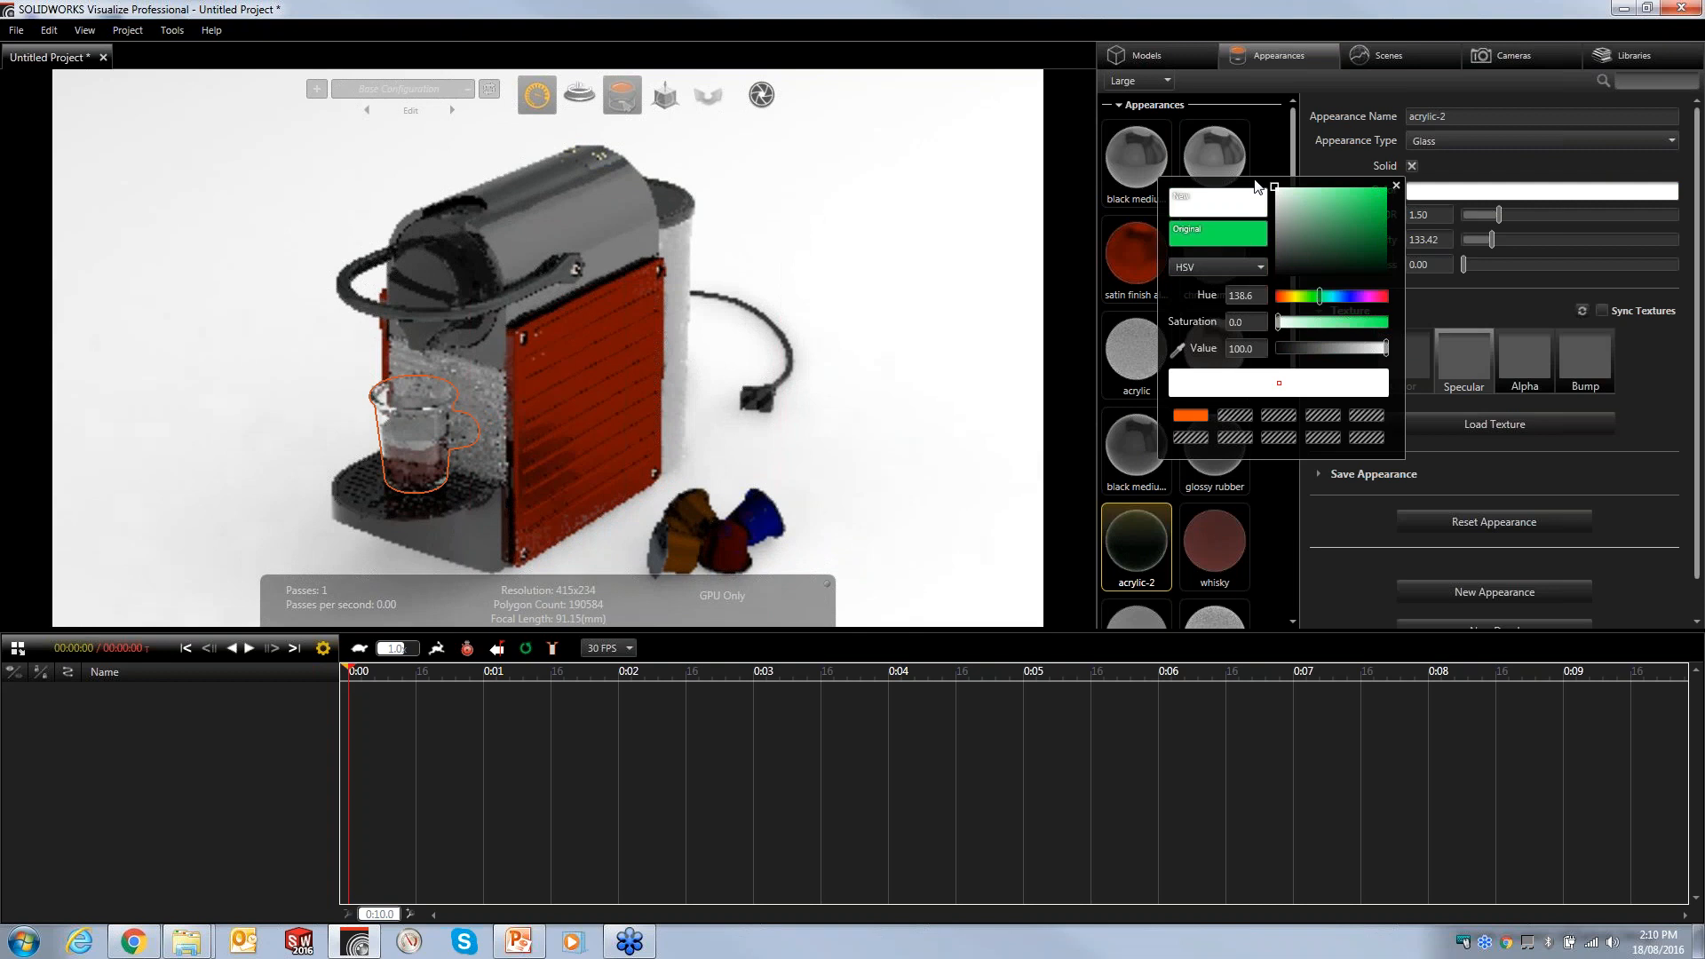
click(1397, 187)
click(846, 271)
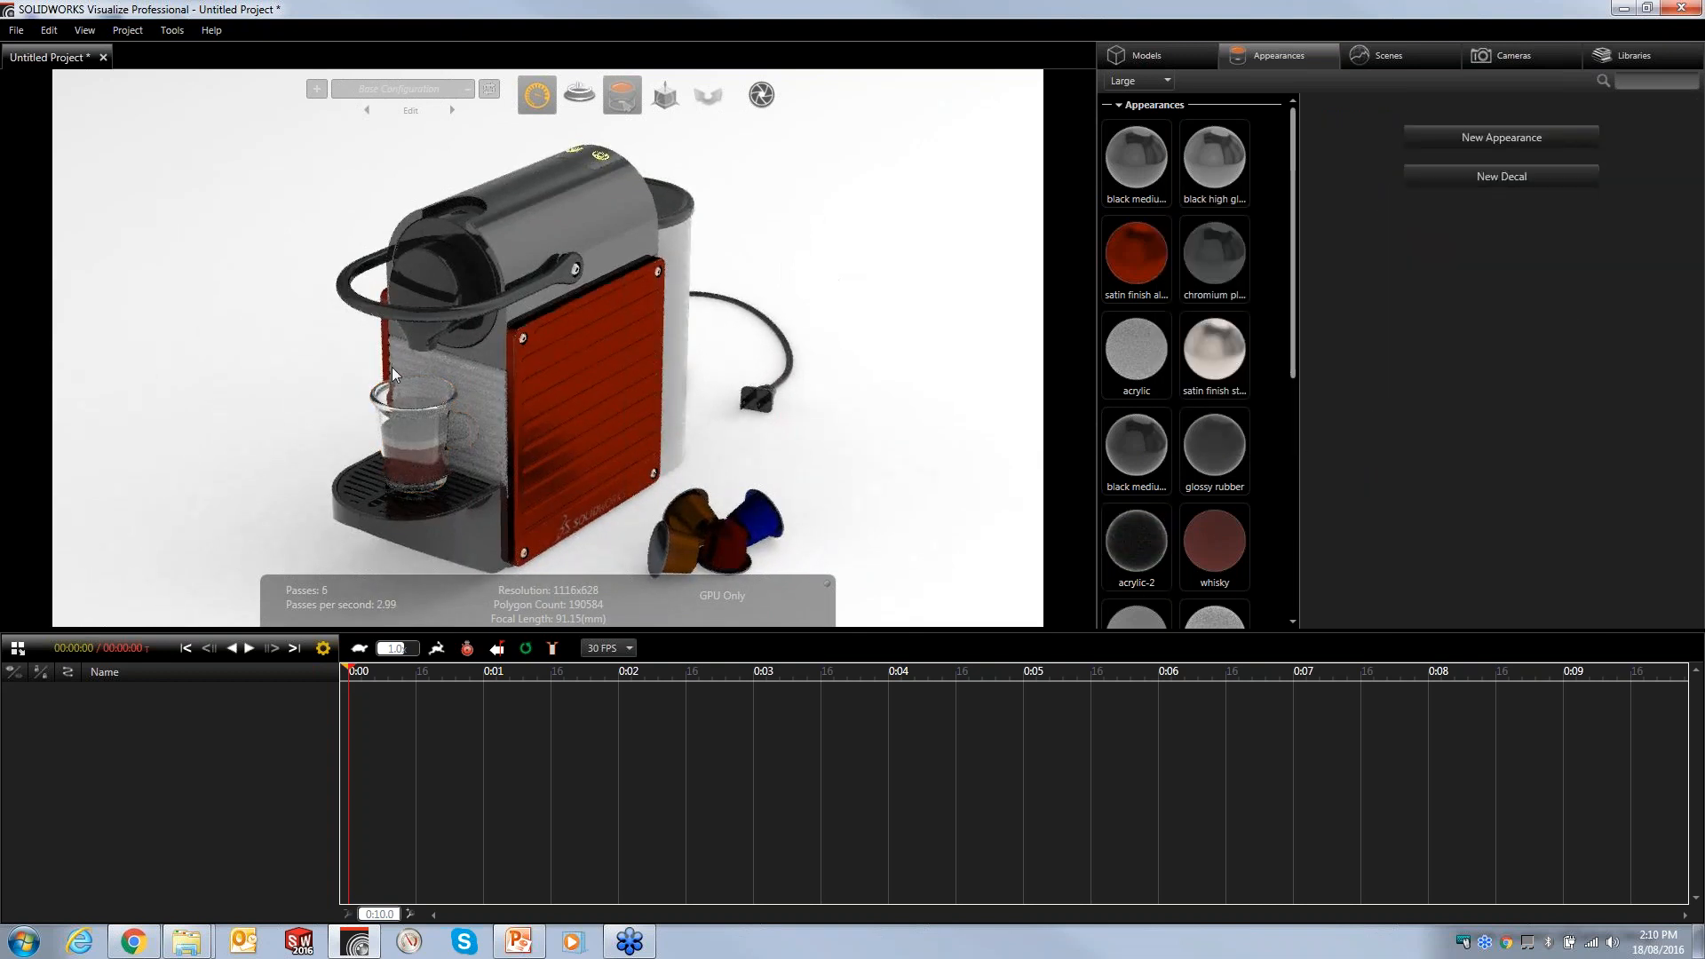
click(444, 366)
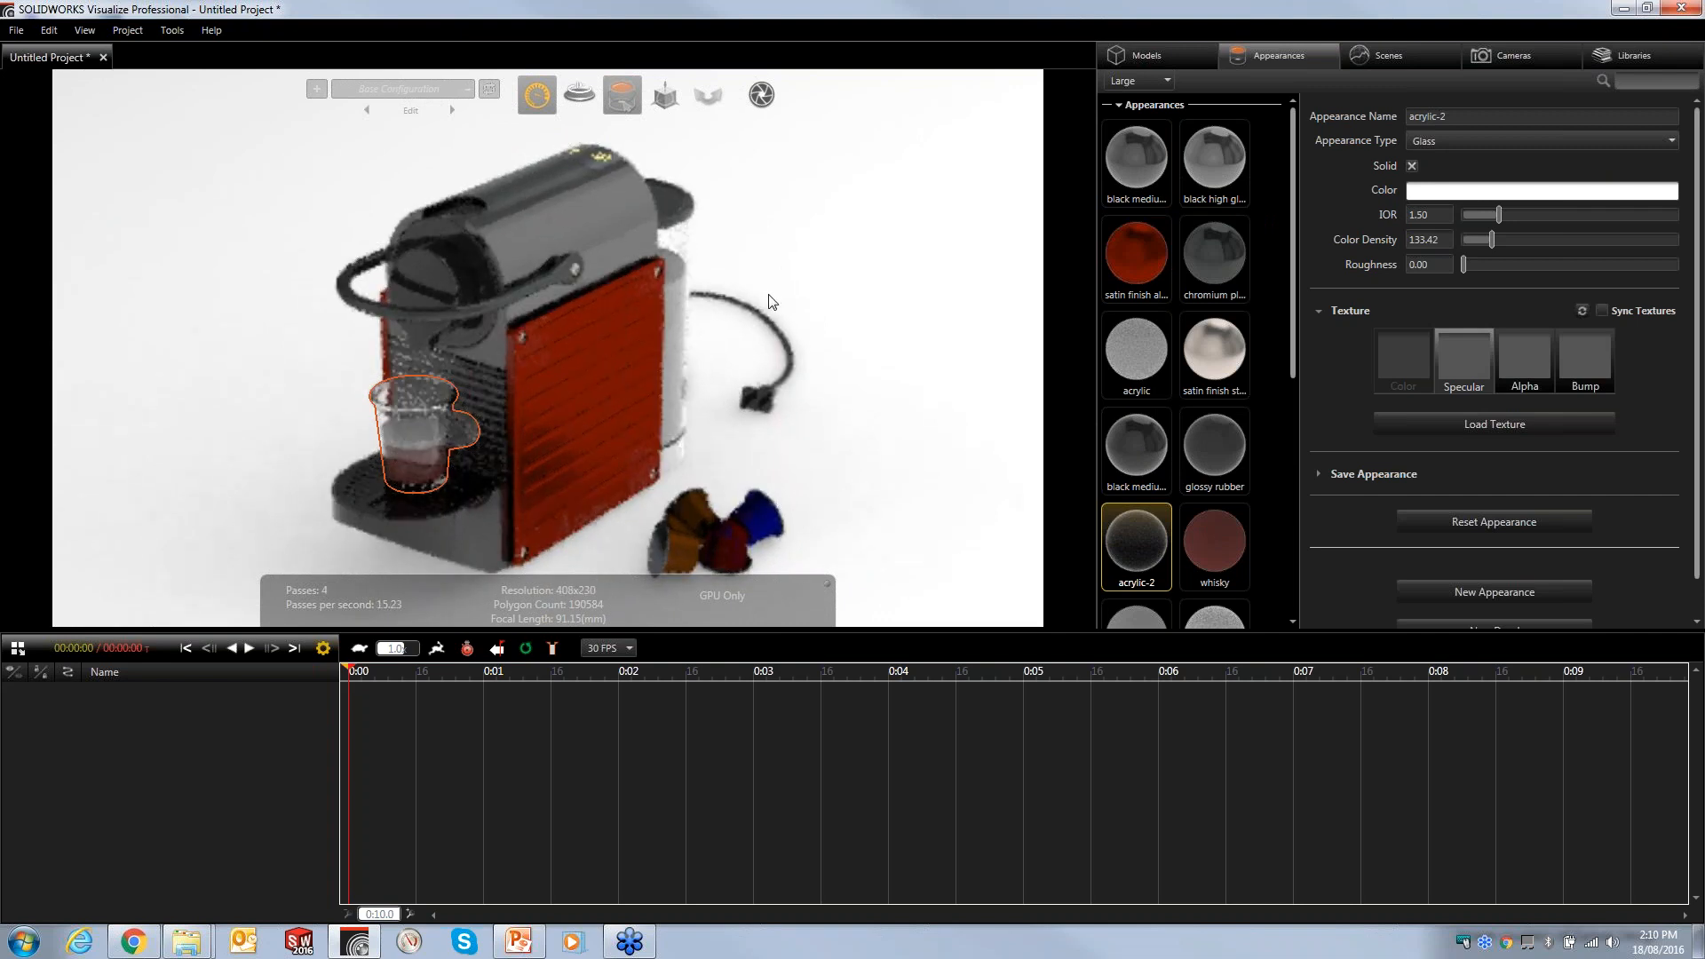
click(838, 294)
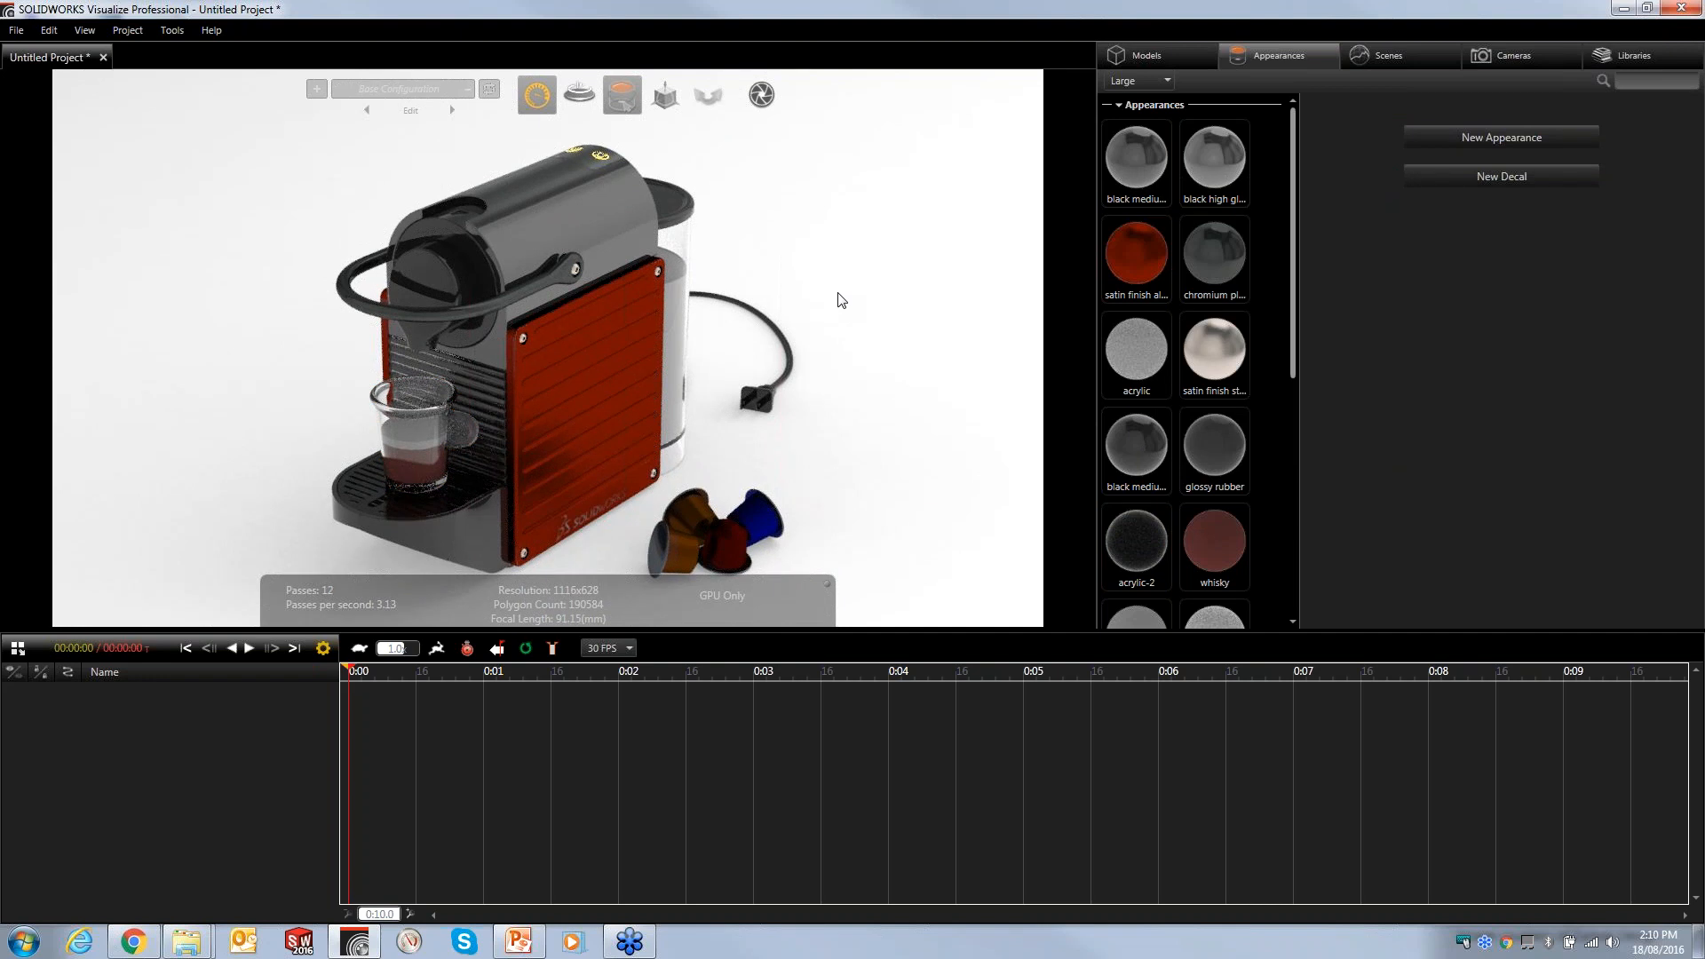
- Set the satin finish aluminum colour to orange with hue 18.3, saturation 97.6 and value 100
click(1155, 248)
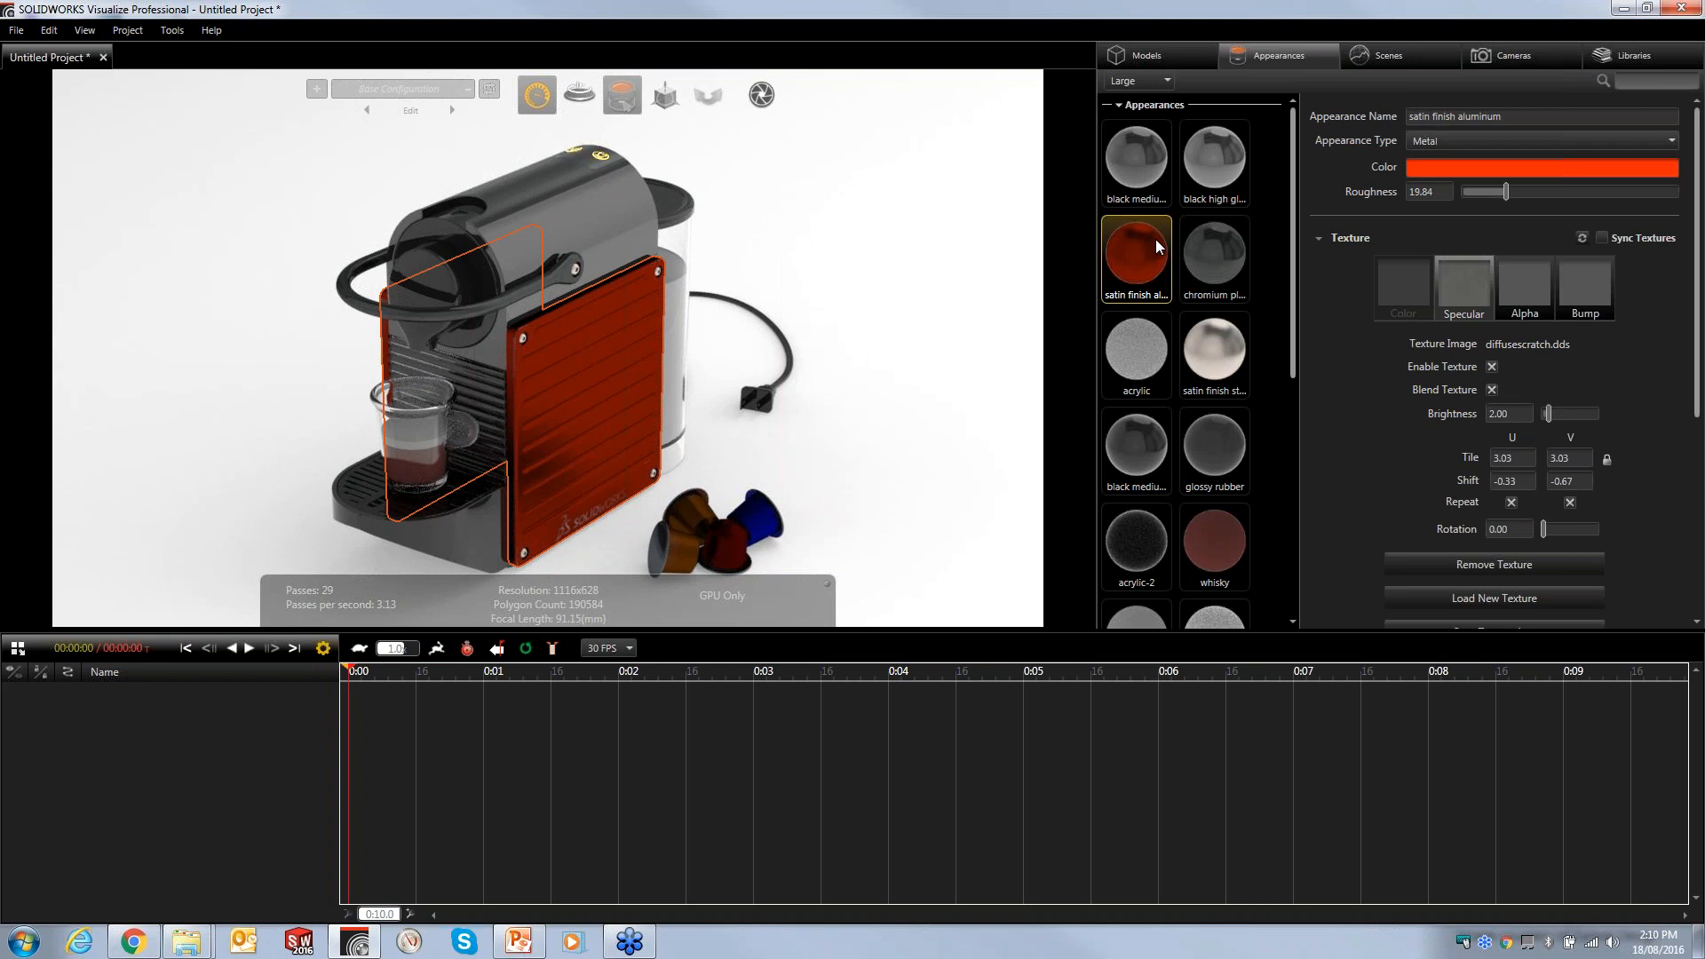
click(1463, 172)
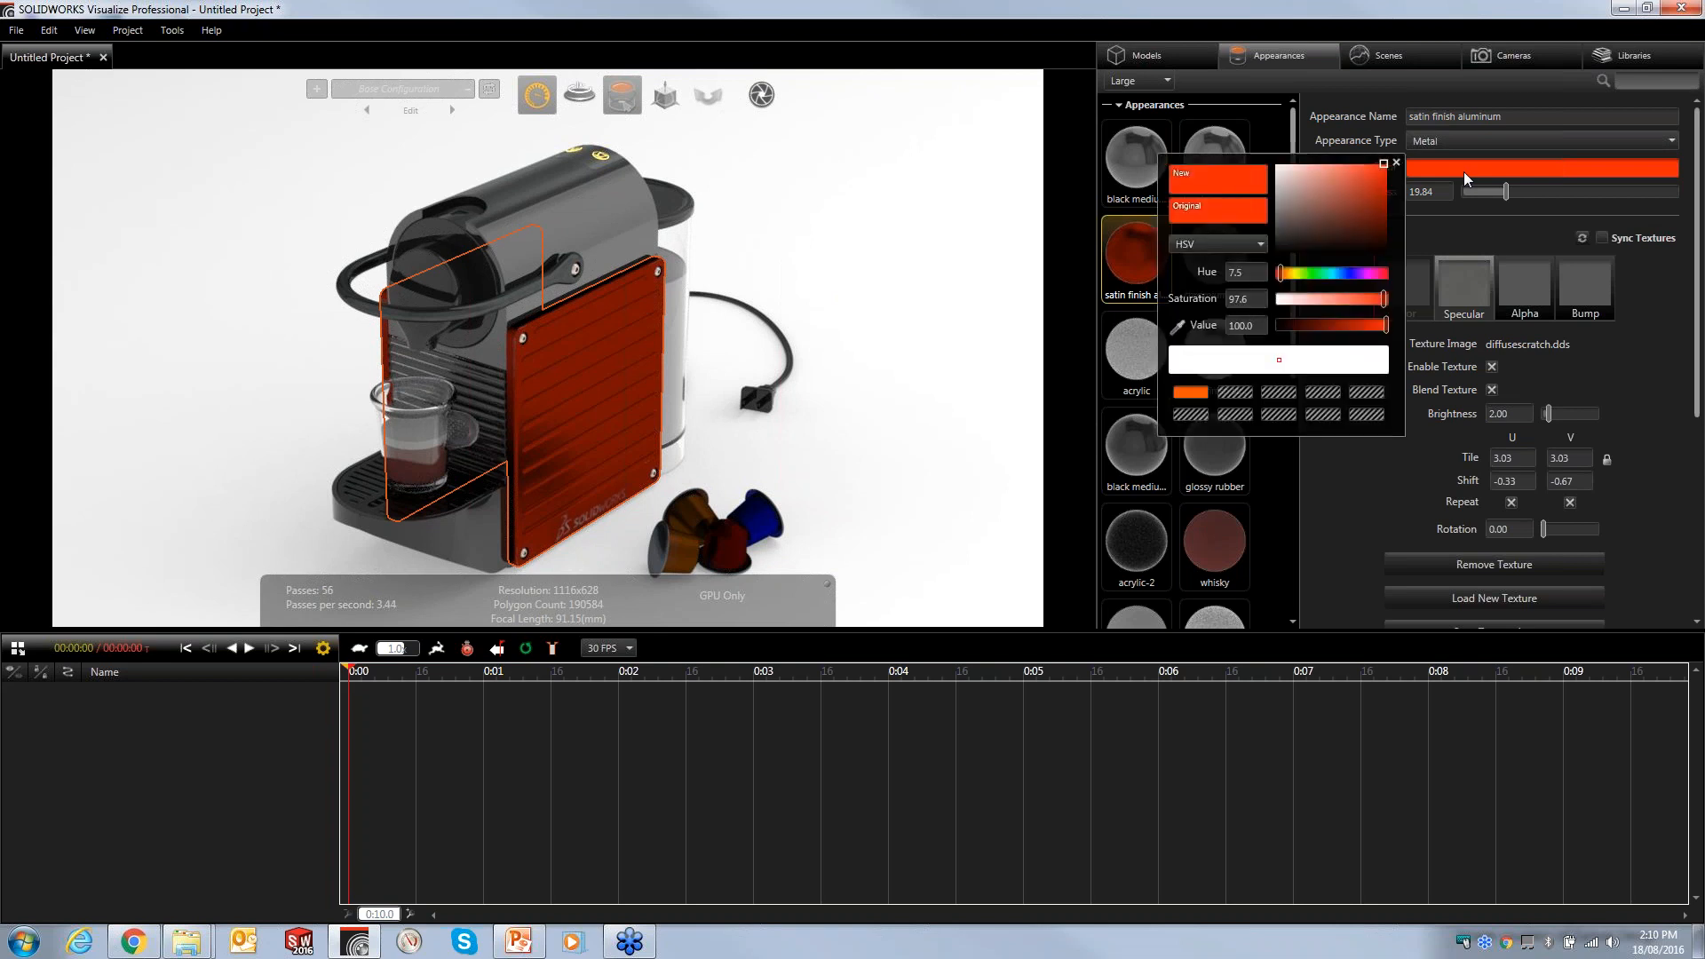
mouse_move(1320, 189)
mouse_down()
mouse_move(1382, 172)
mouse_move(1352, 189)
mouse_up()
click(1327, 273)
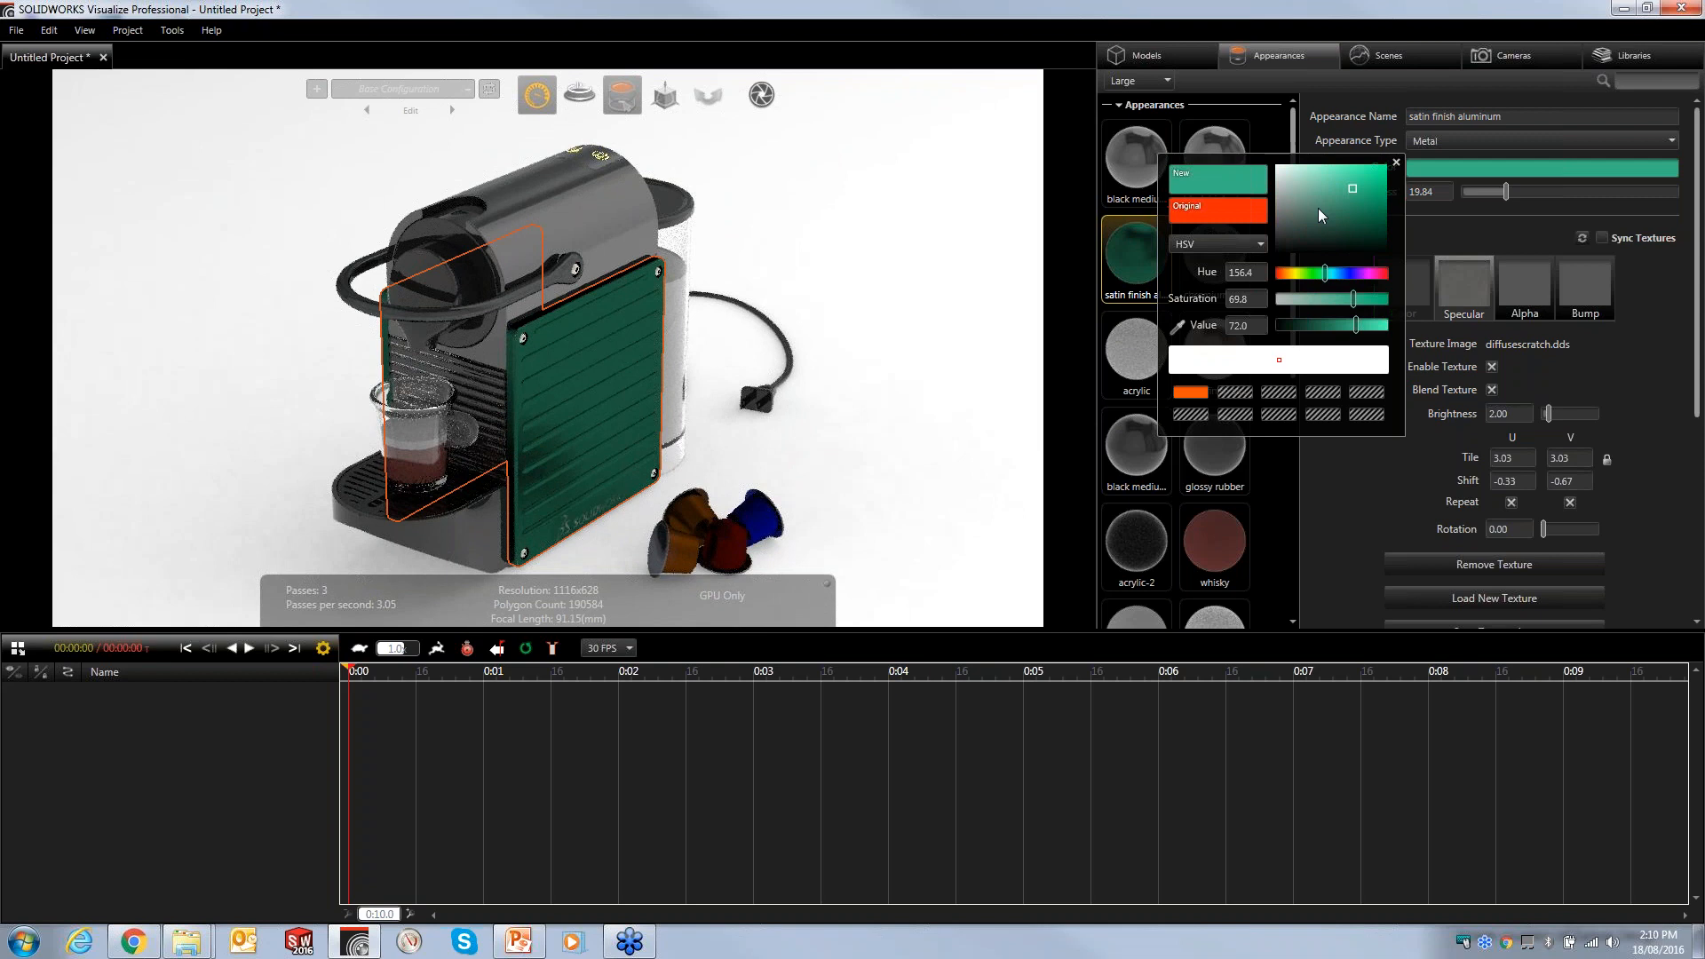
click(1186, 398)
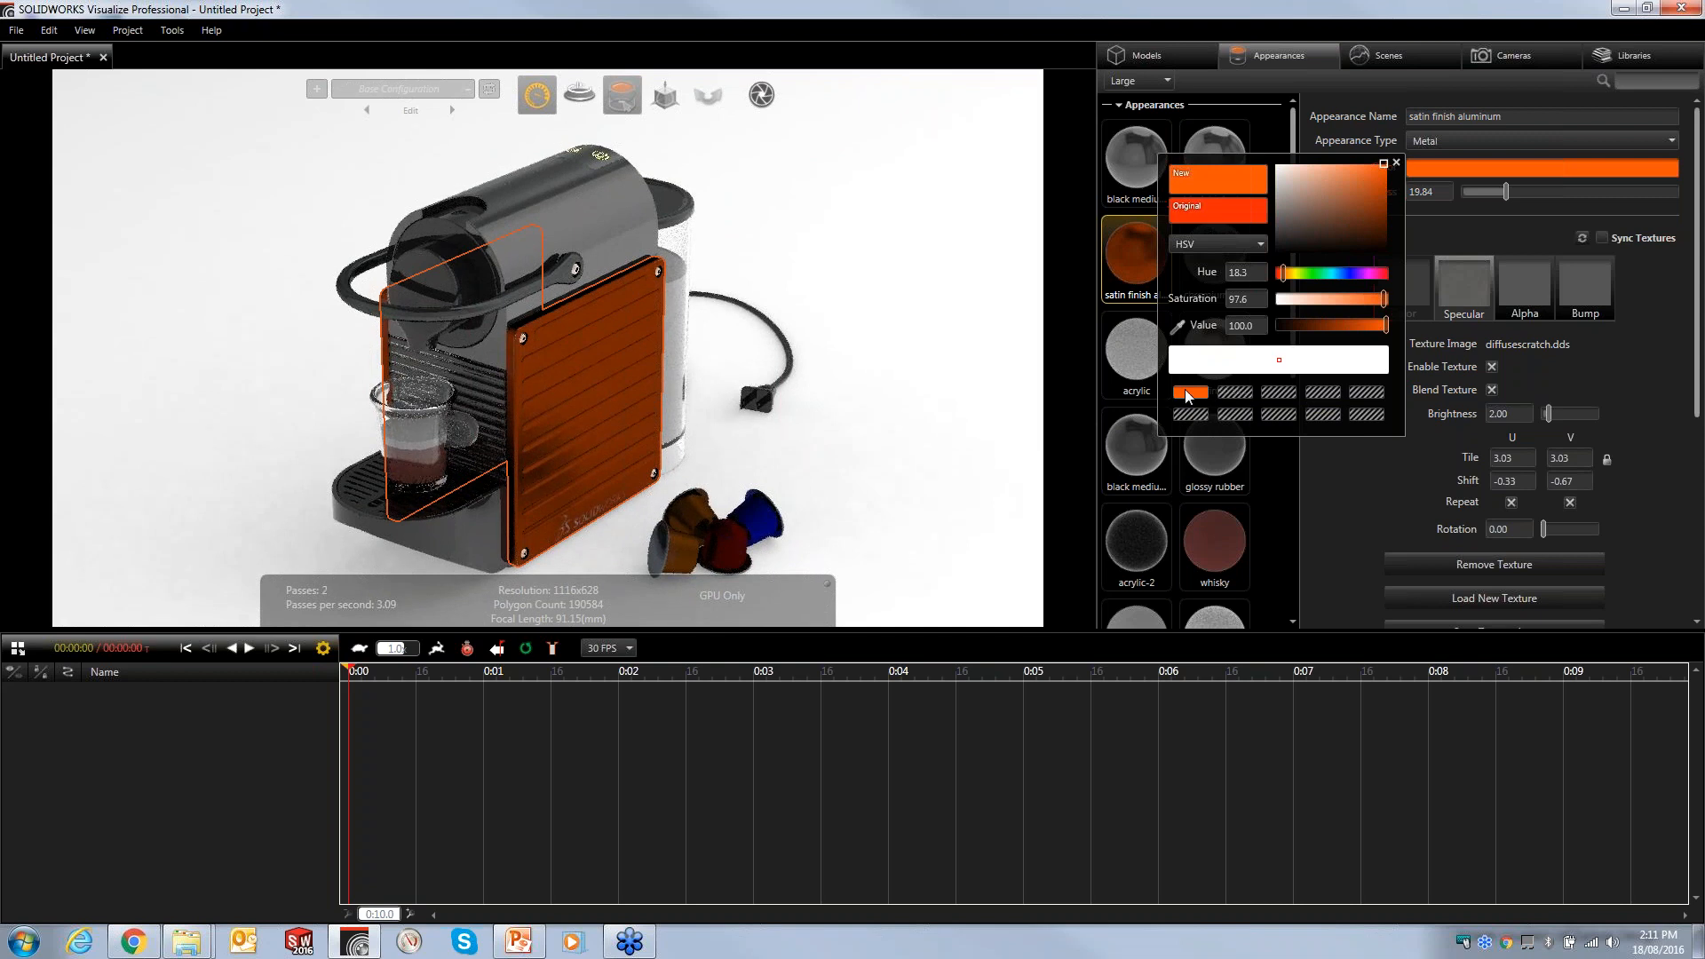
click(1177, 325)
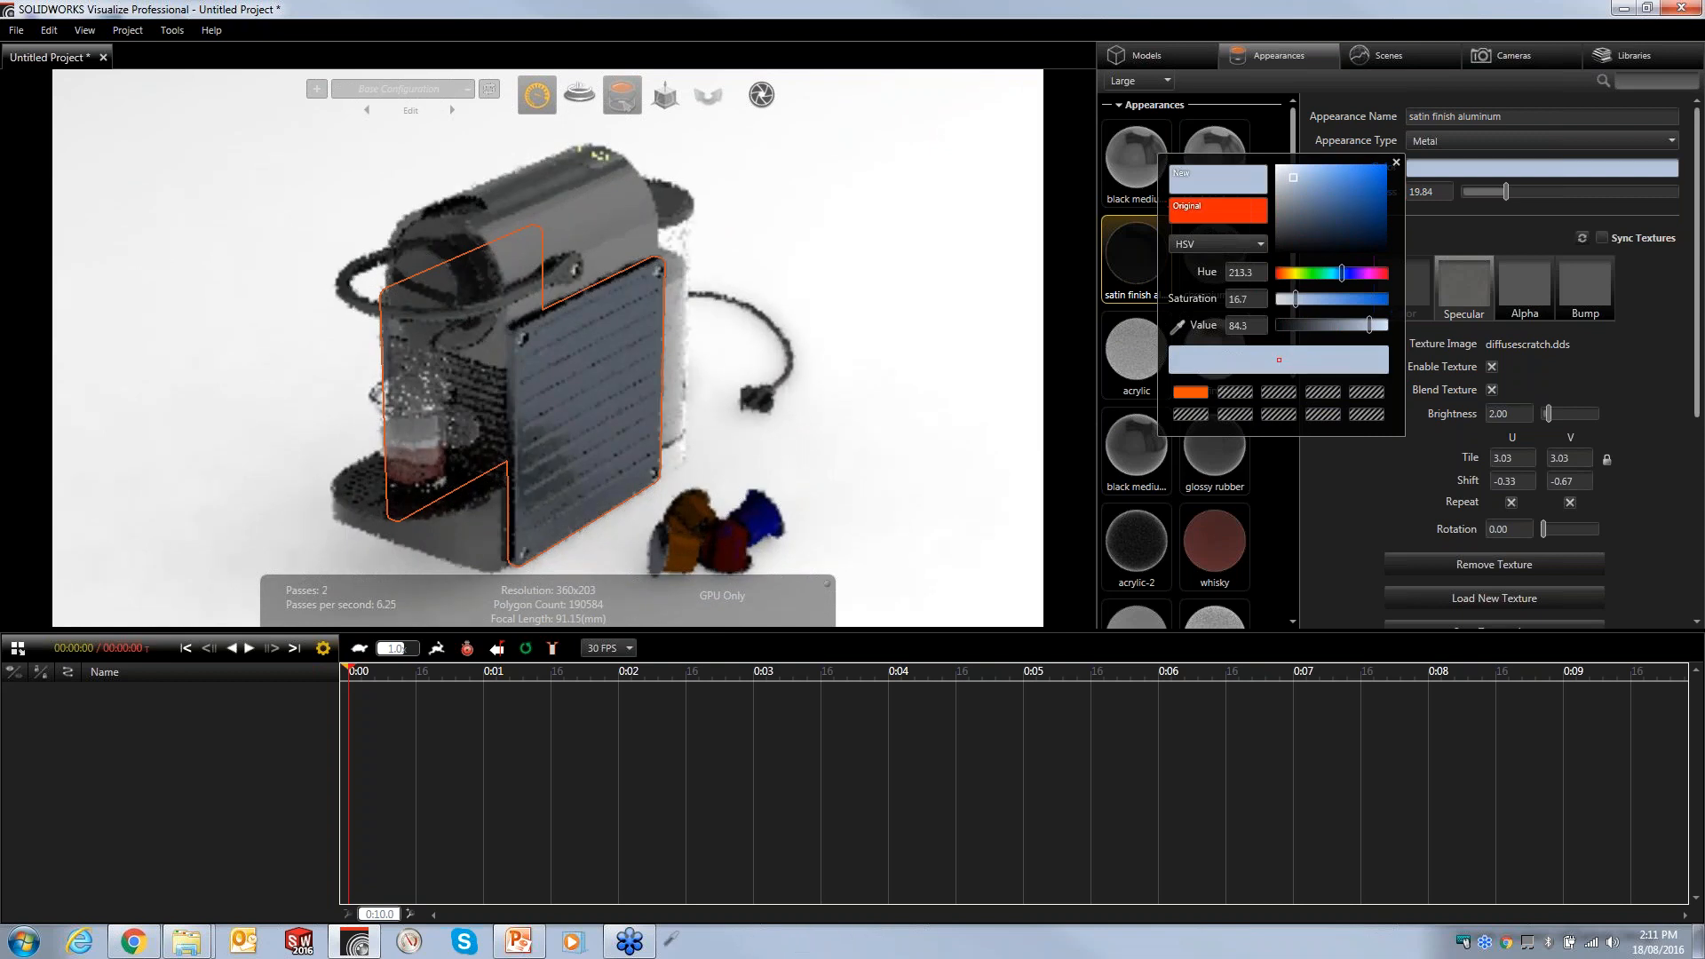
click(629, 941)
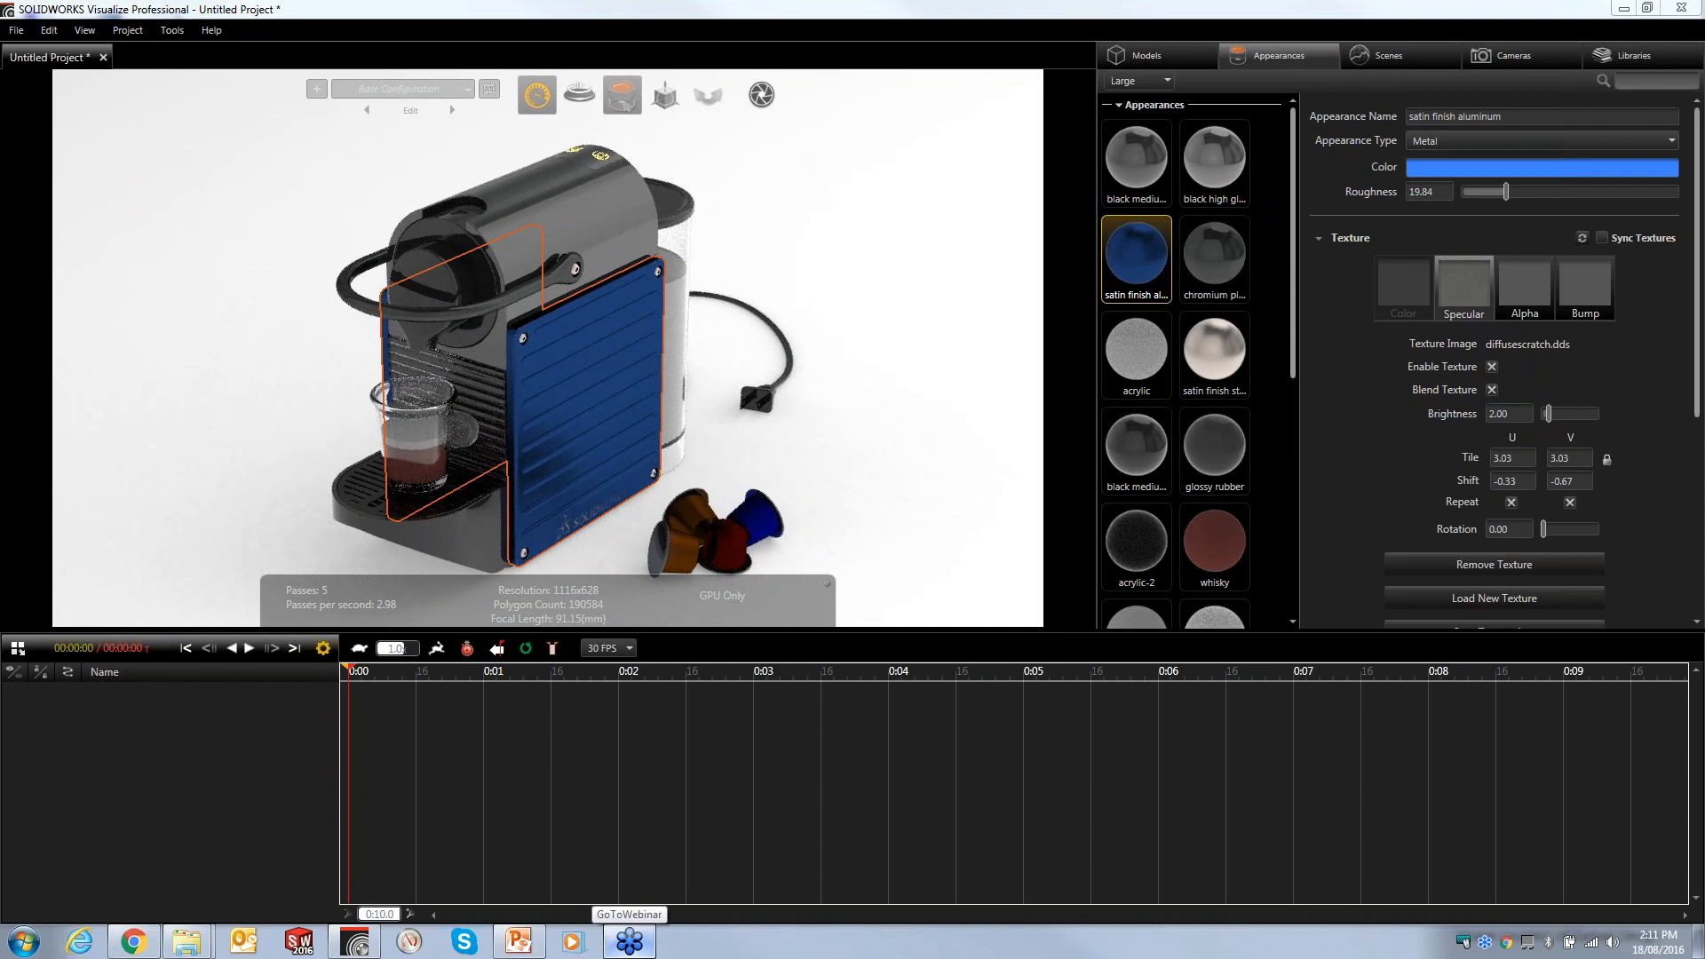
key(ctrl+z)
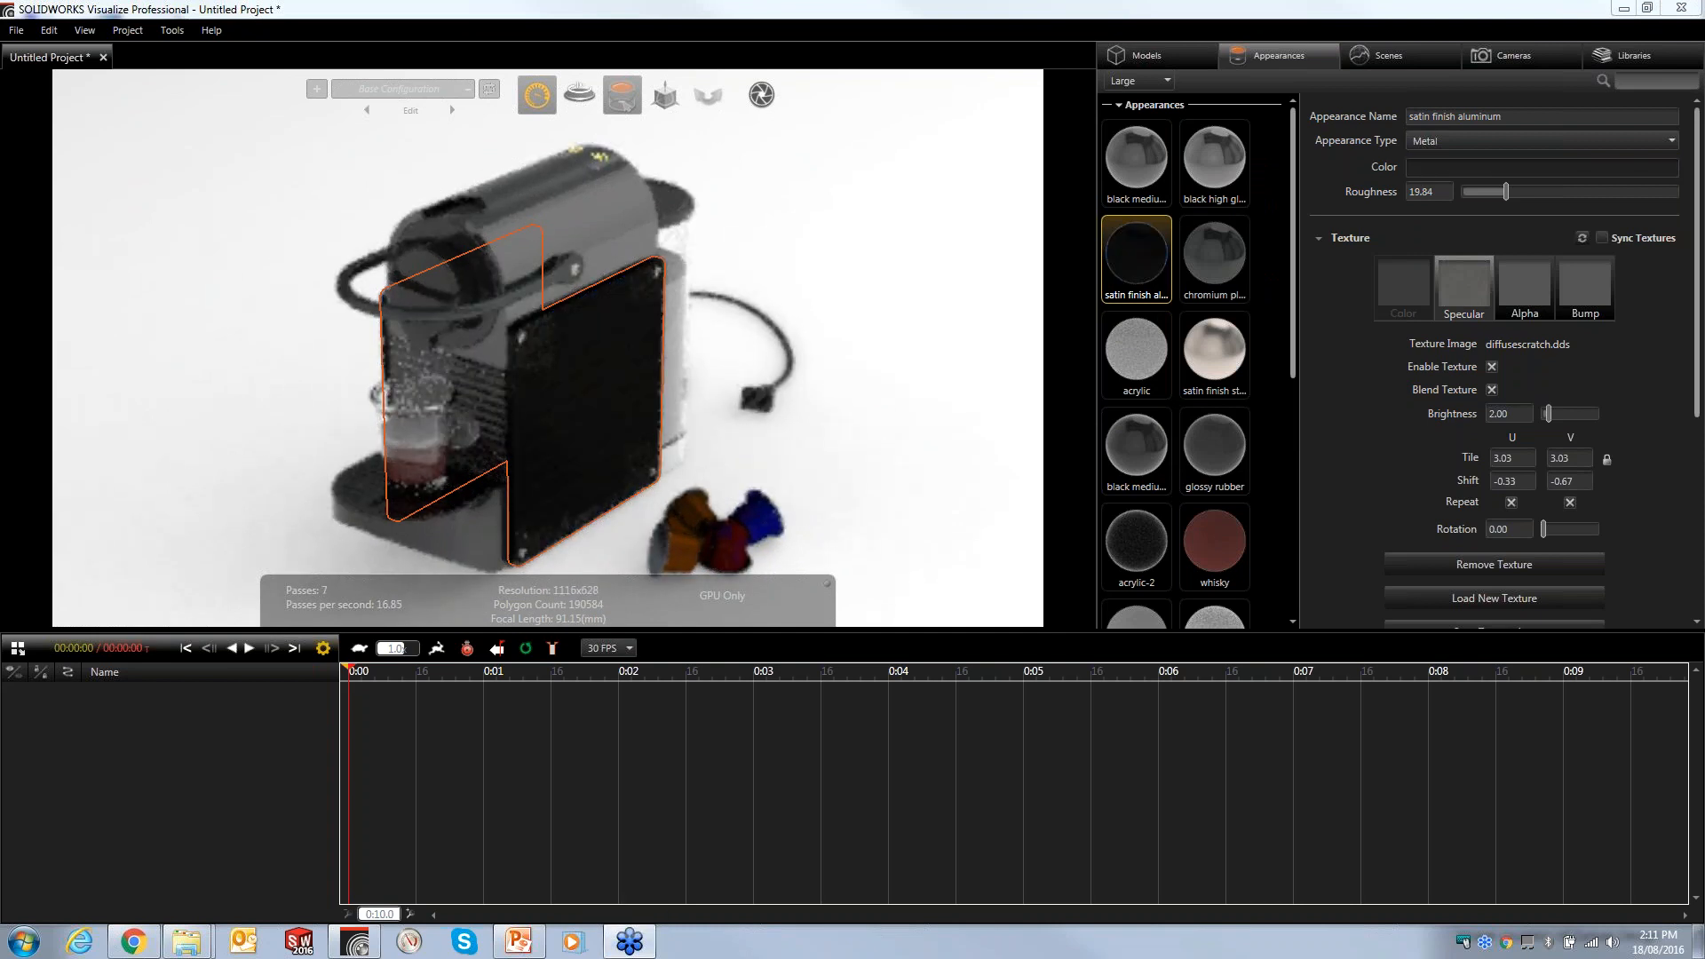
click(1421, 168)
click(1178, 327)
click(575, 936)
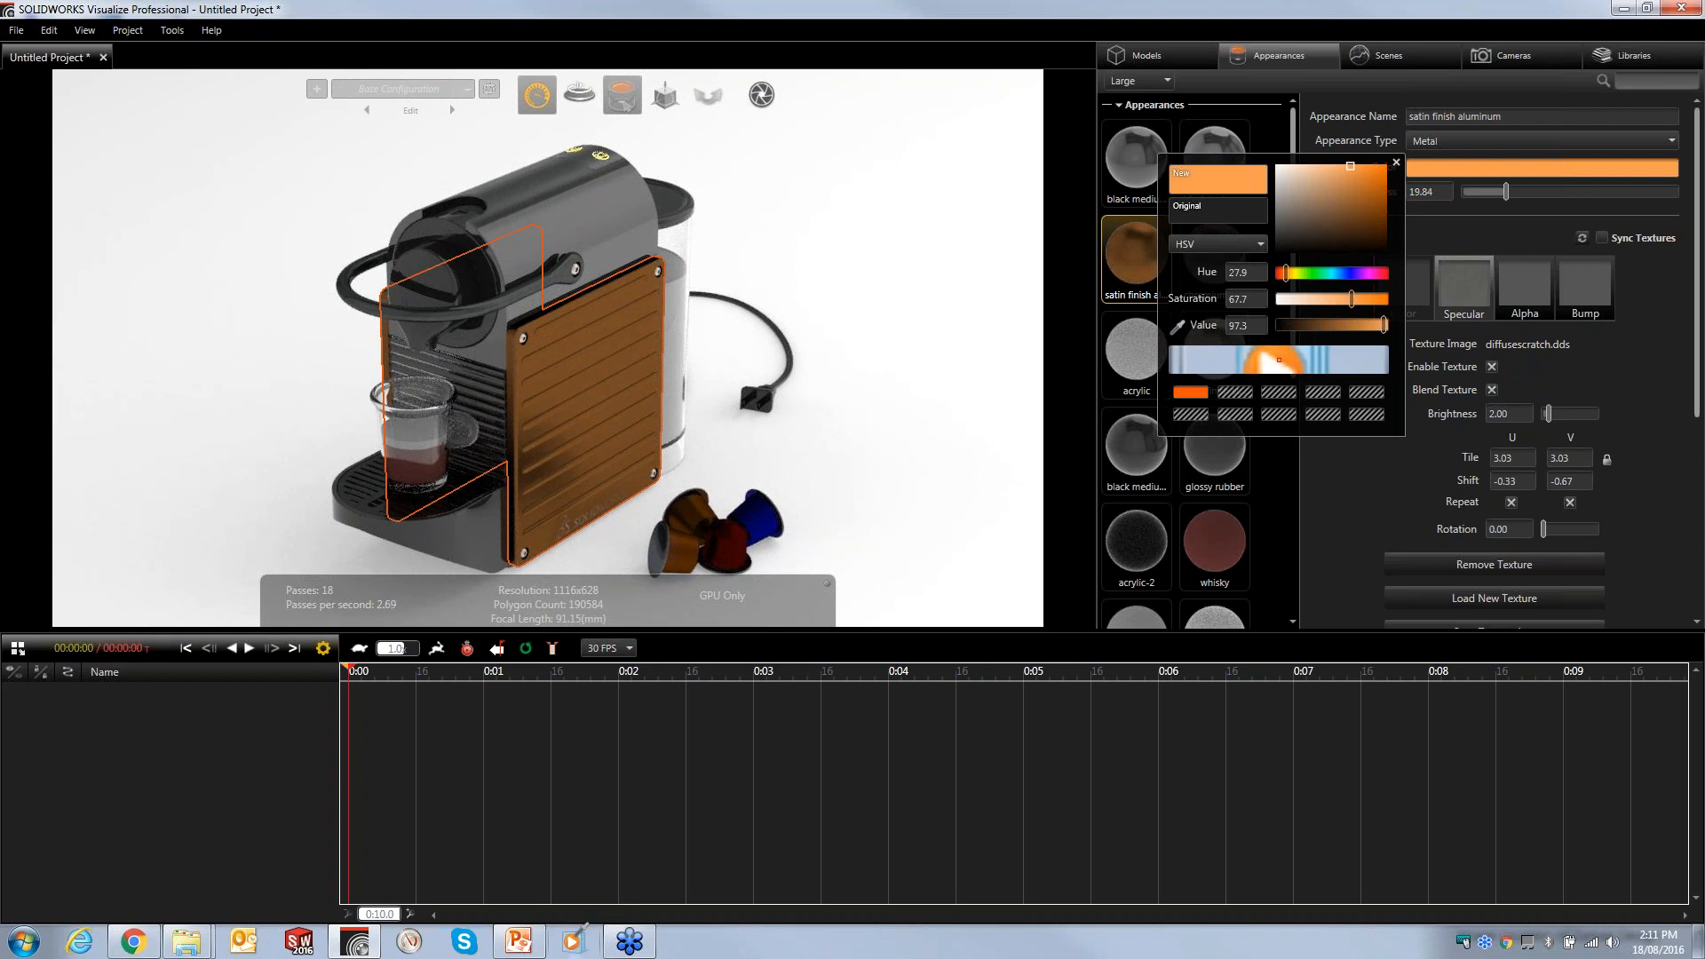
click(1190, 391)
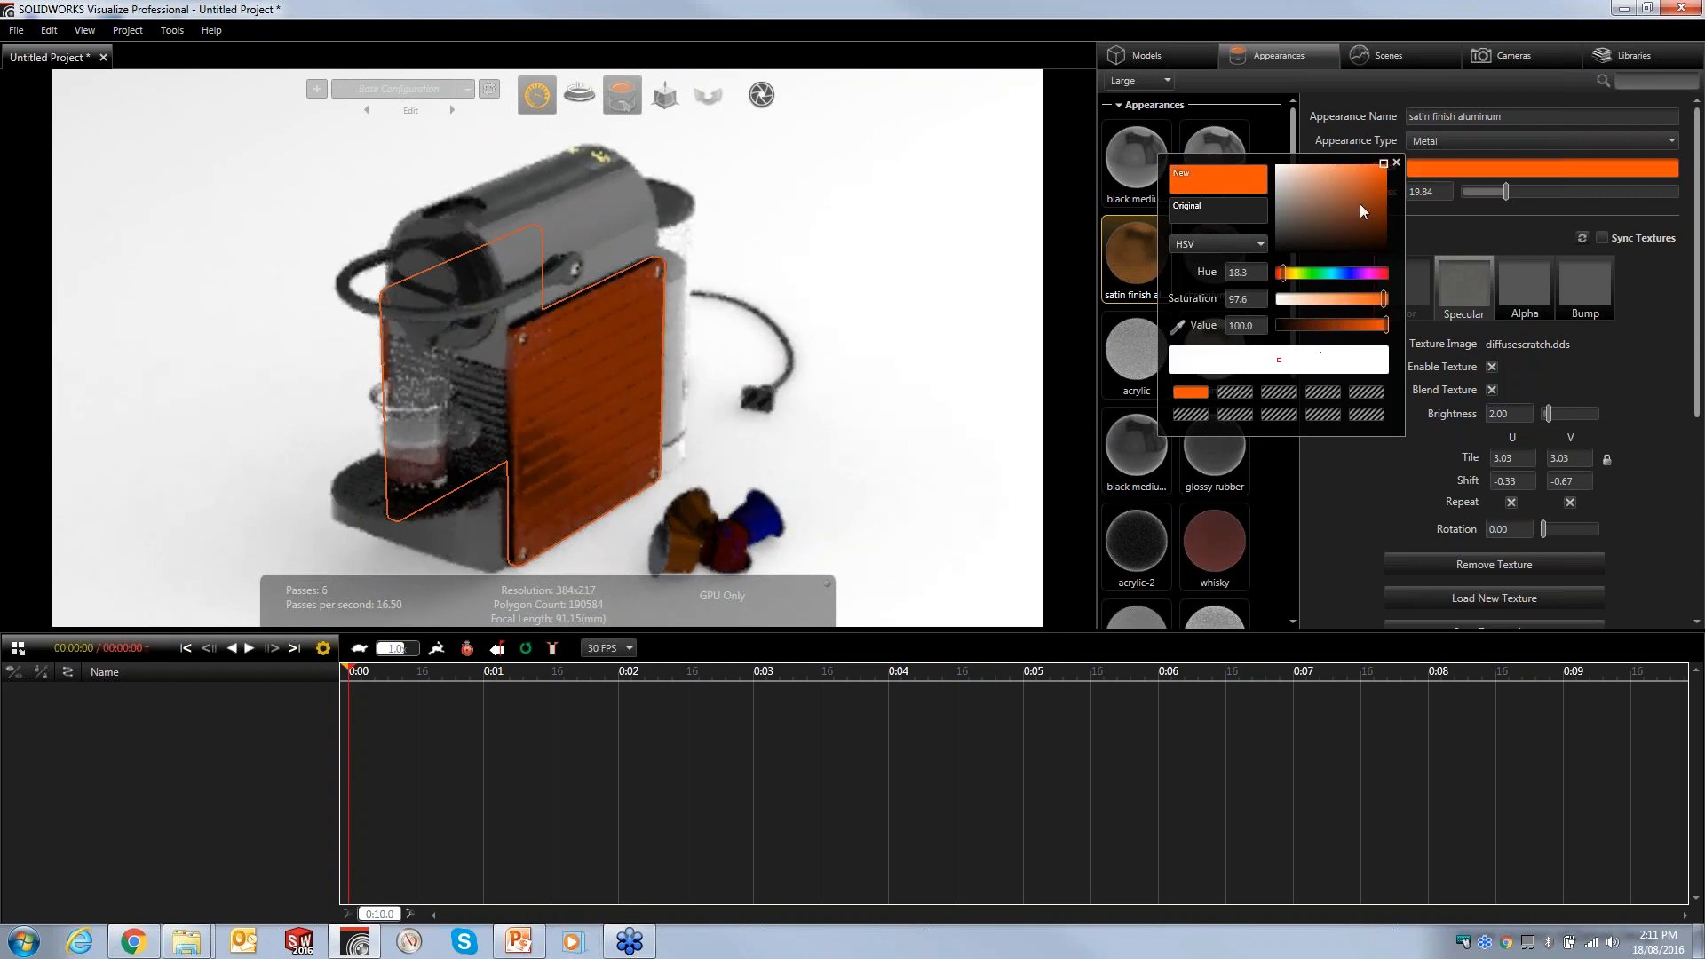
click(1396, 162)
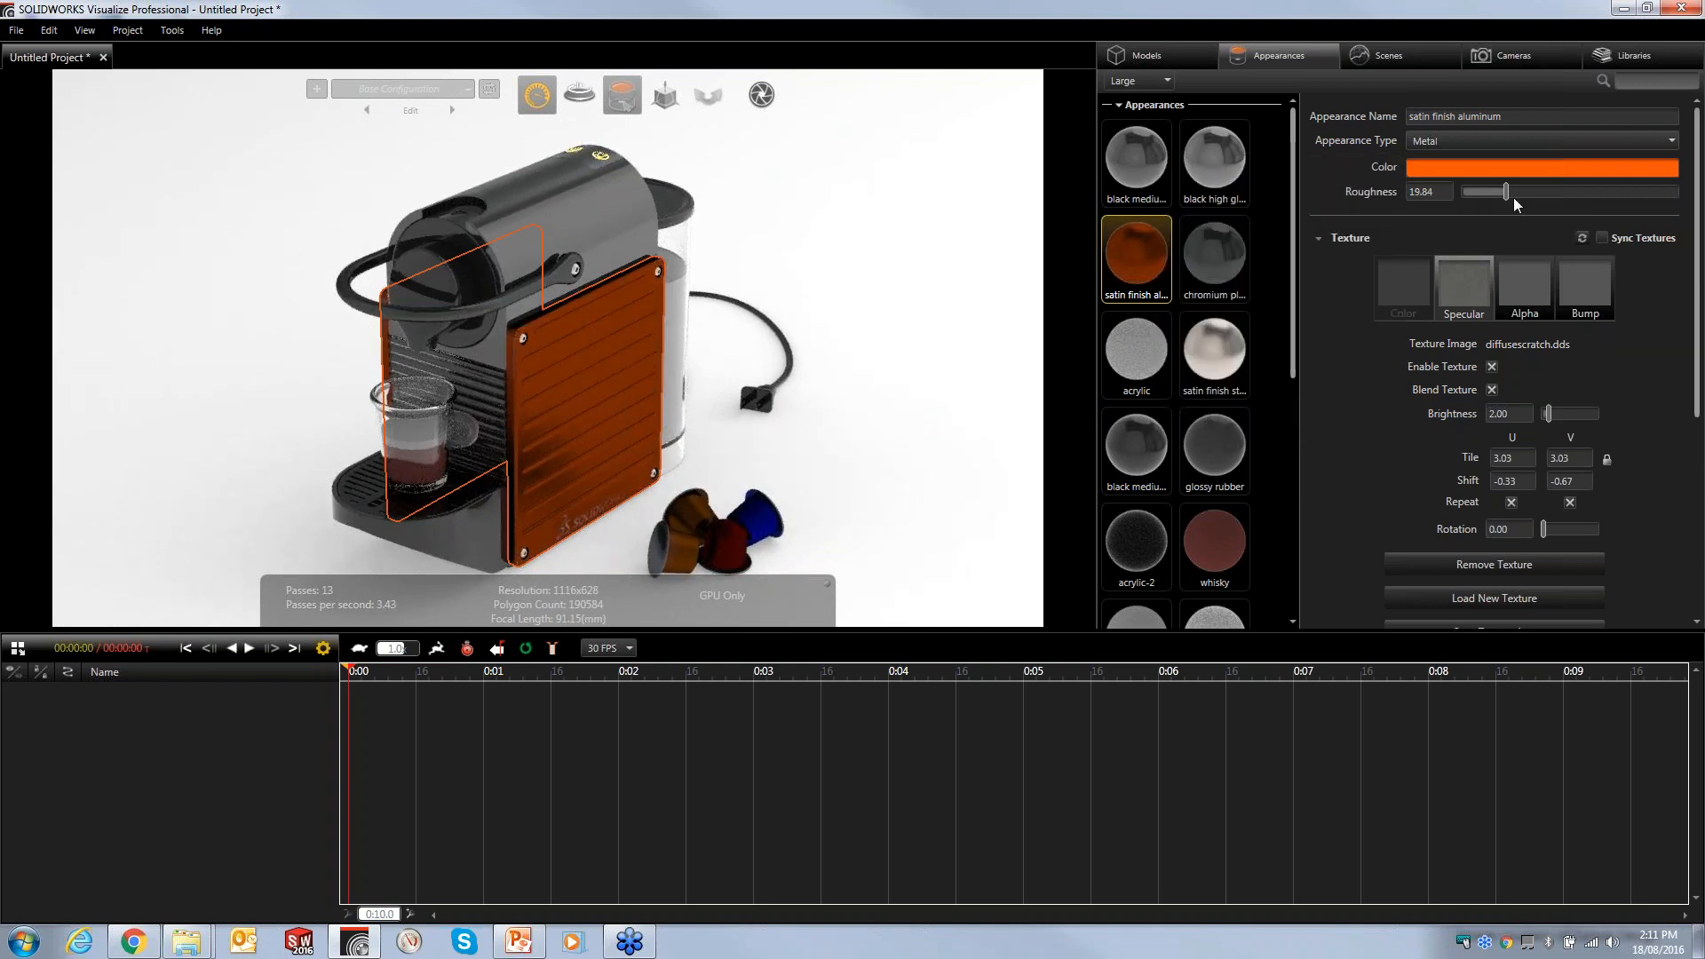
- Set the satin finish aluminum roughness to about 28.59
drag(1506, 191, 1467, 192)
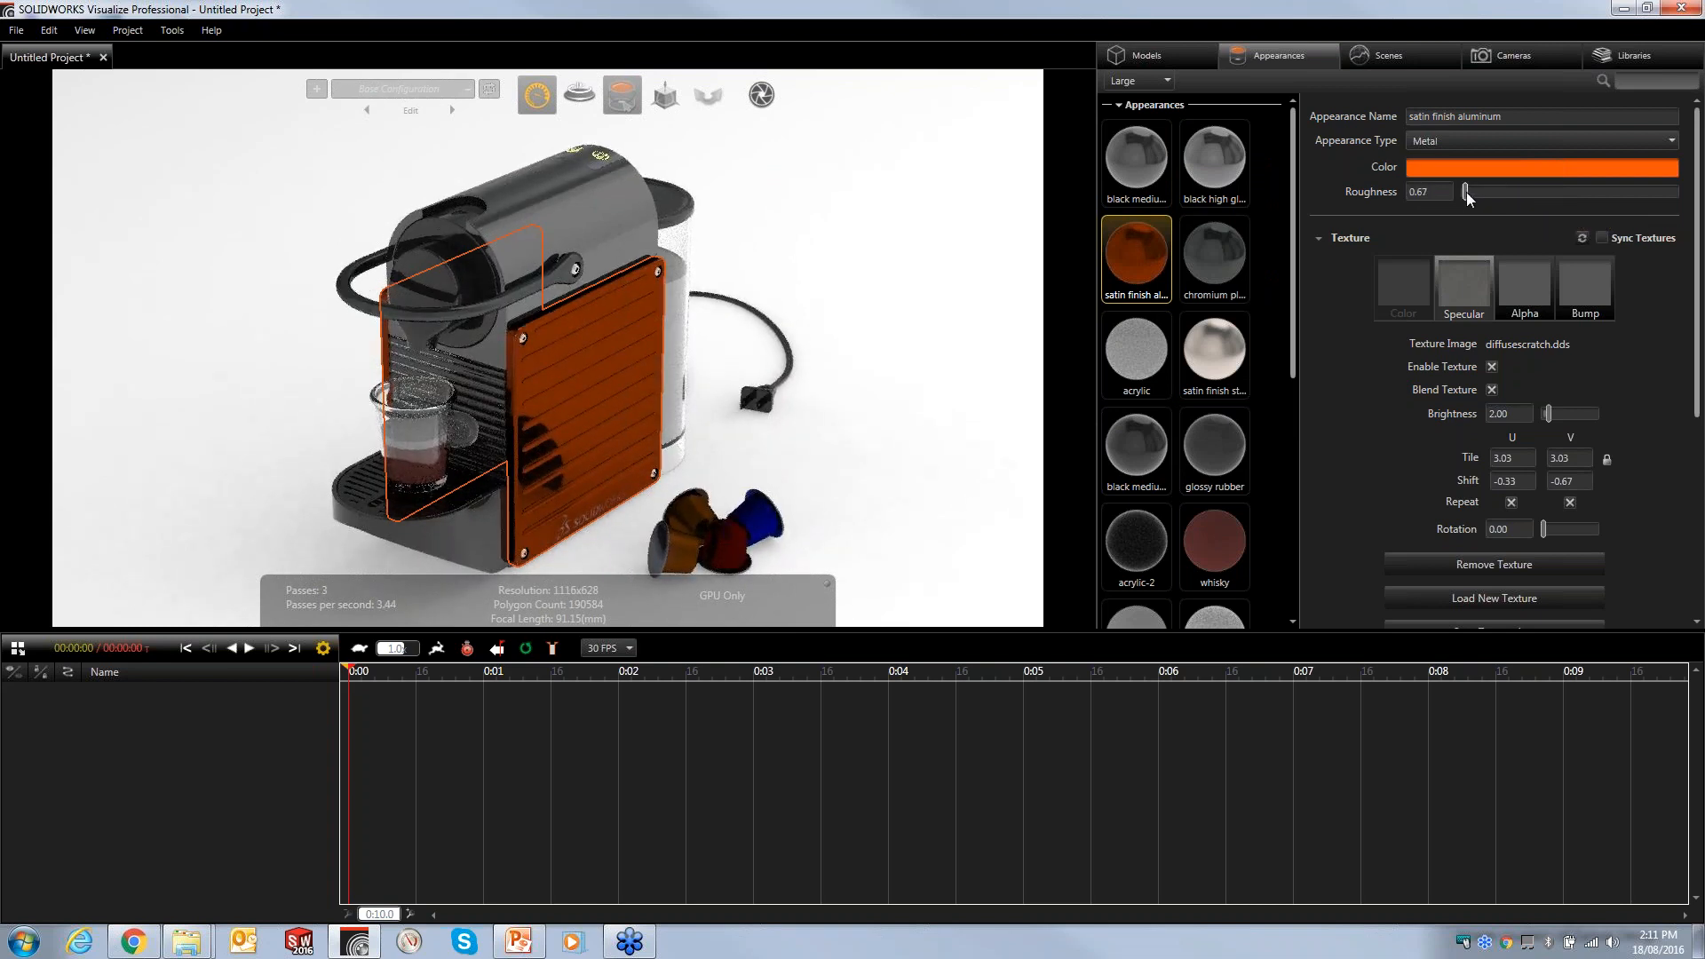
drag(1467, 192, 1524, 197)
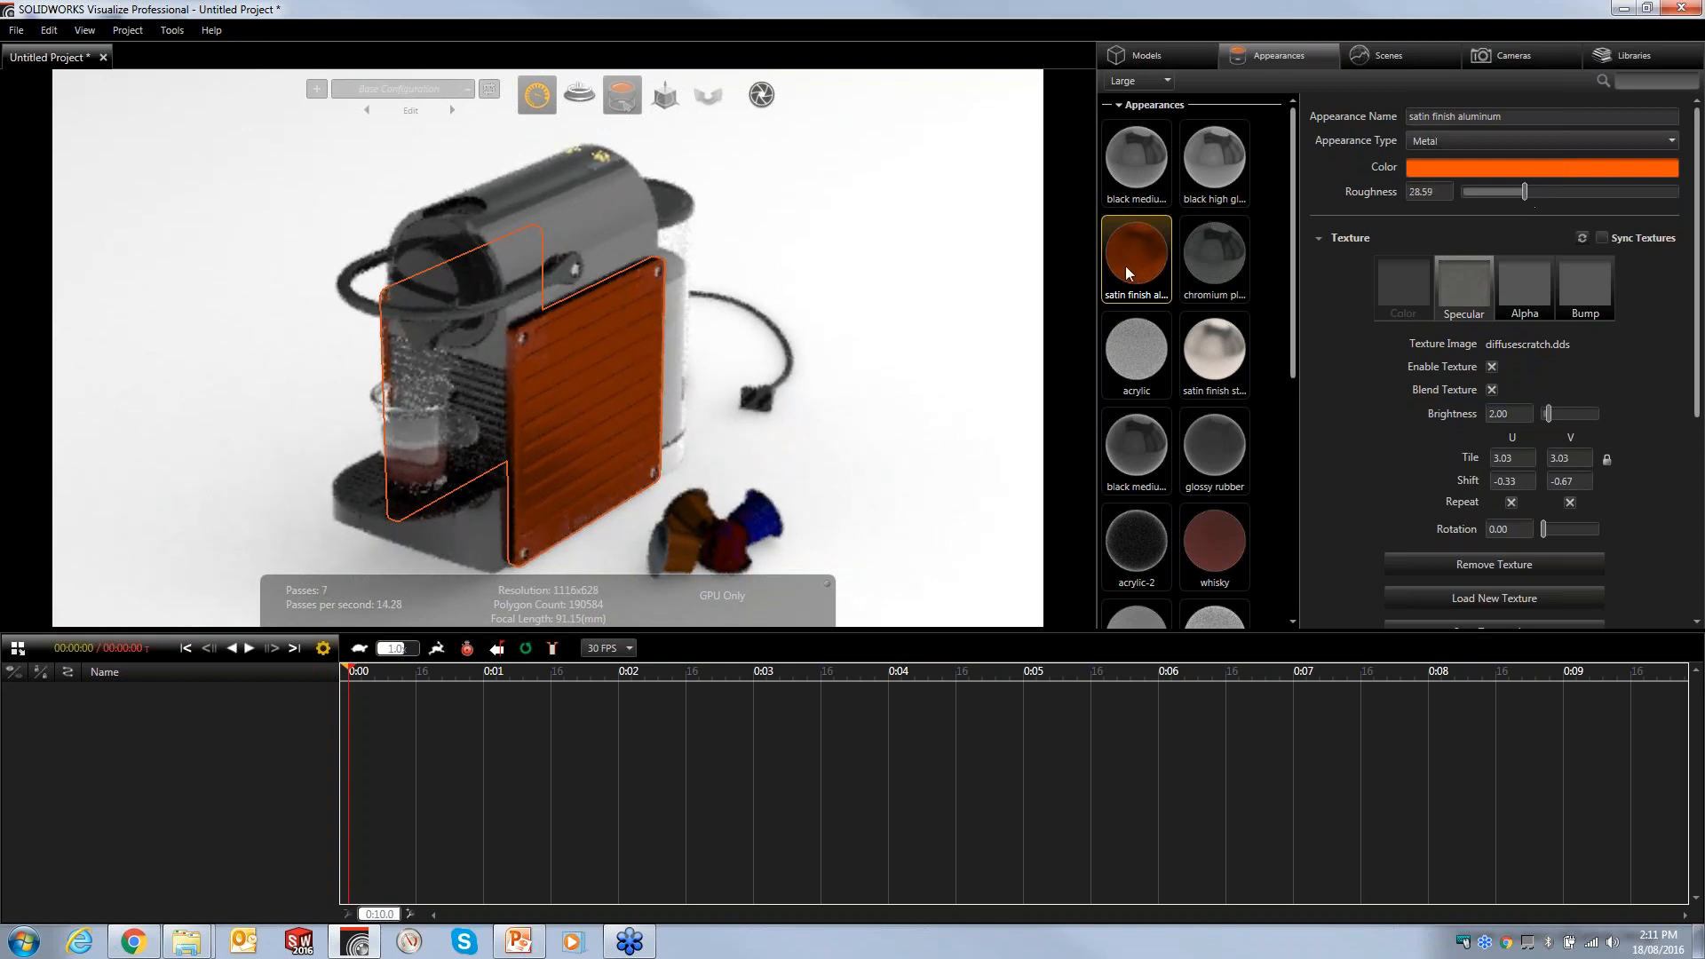
click(894, 253)
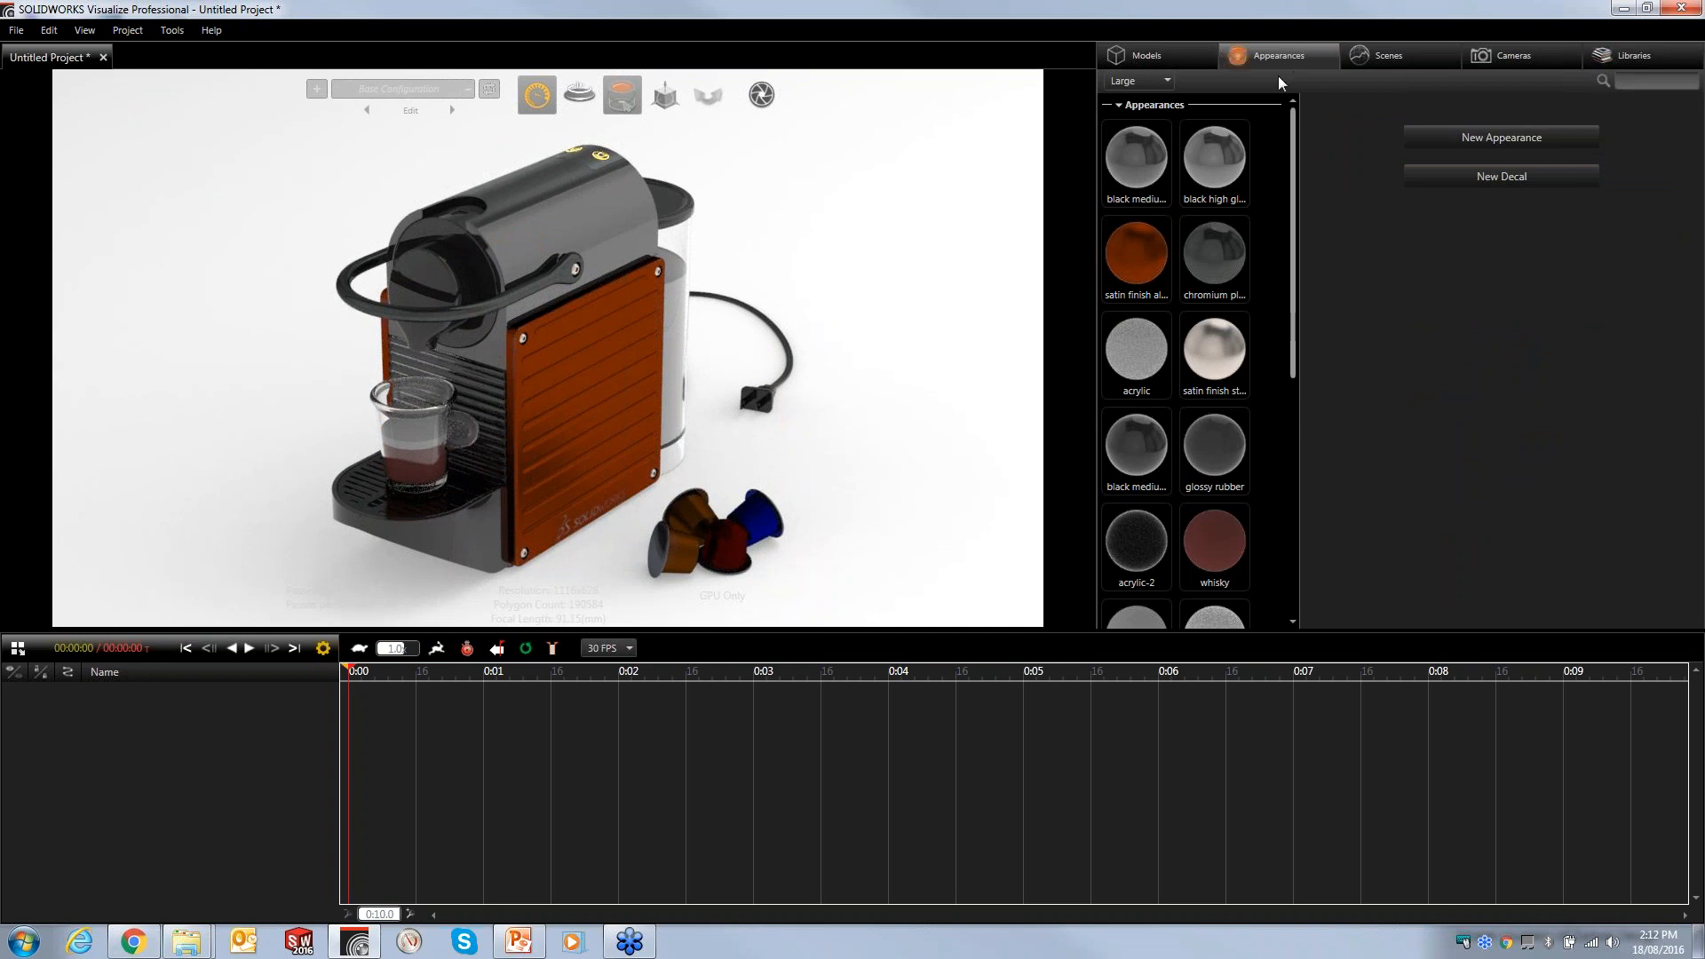
- Browse the cloud appearance library categories such as Subsurface, Metallic Paint and Vivid Metallic Paint
click(1607, 57)
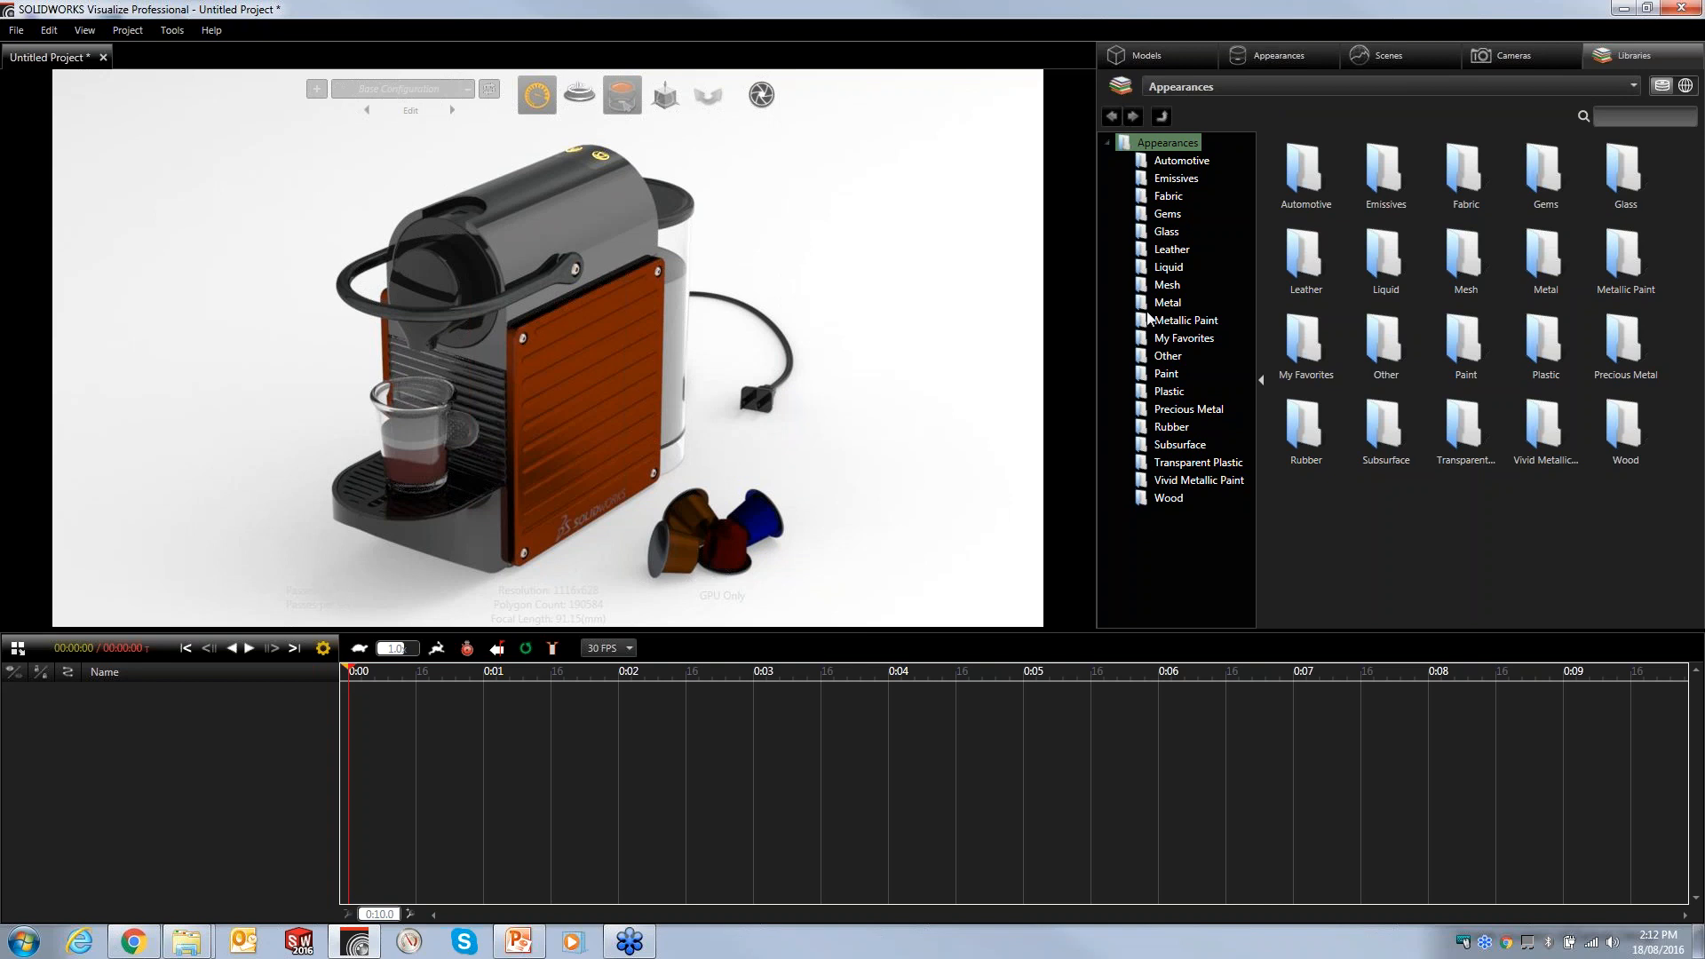
click(1685, 86)
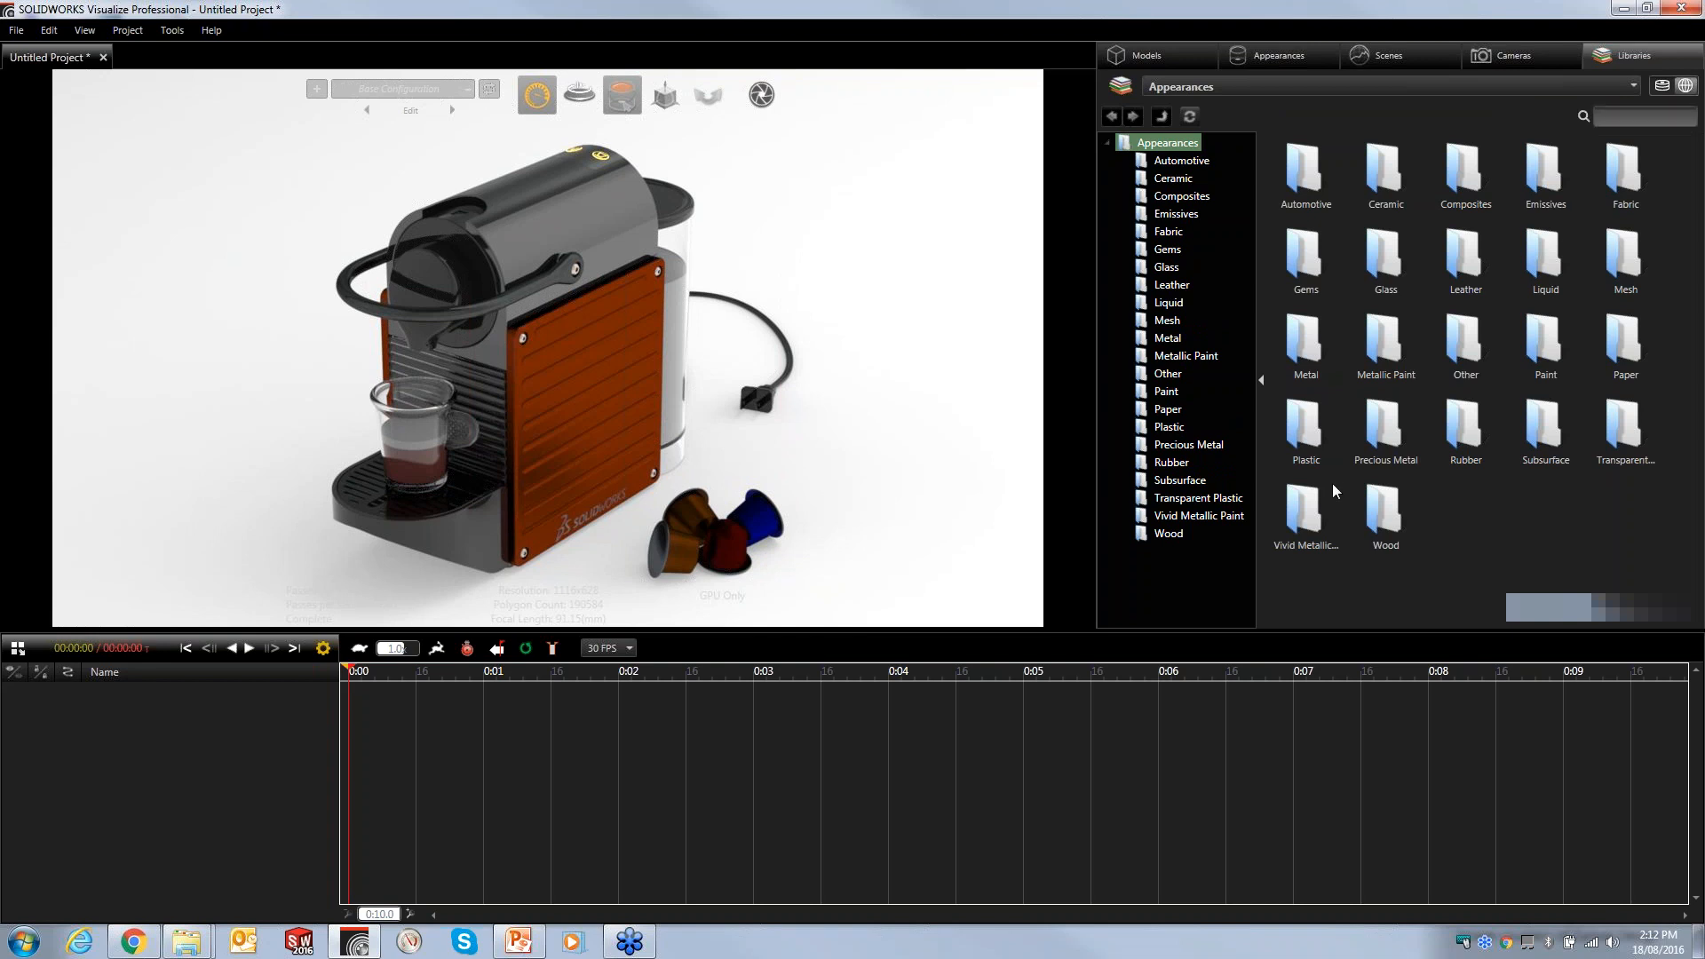
click(1186, 483)
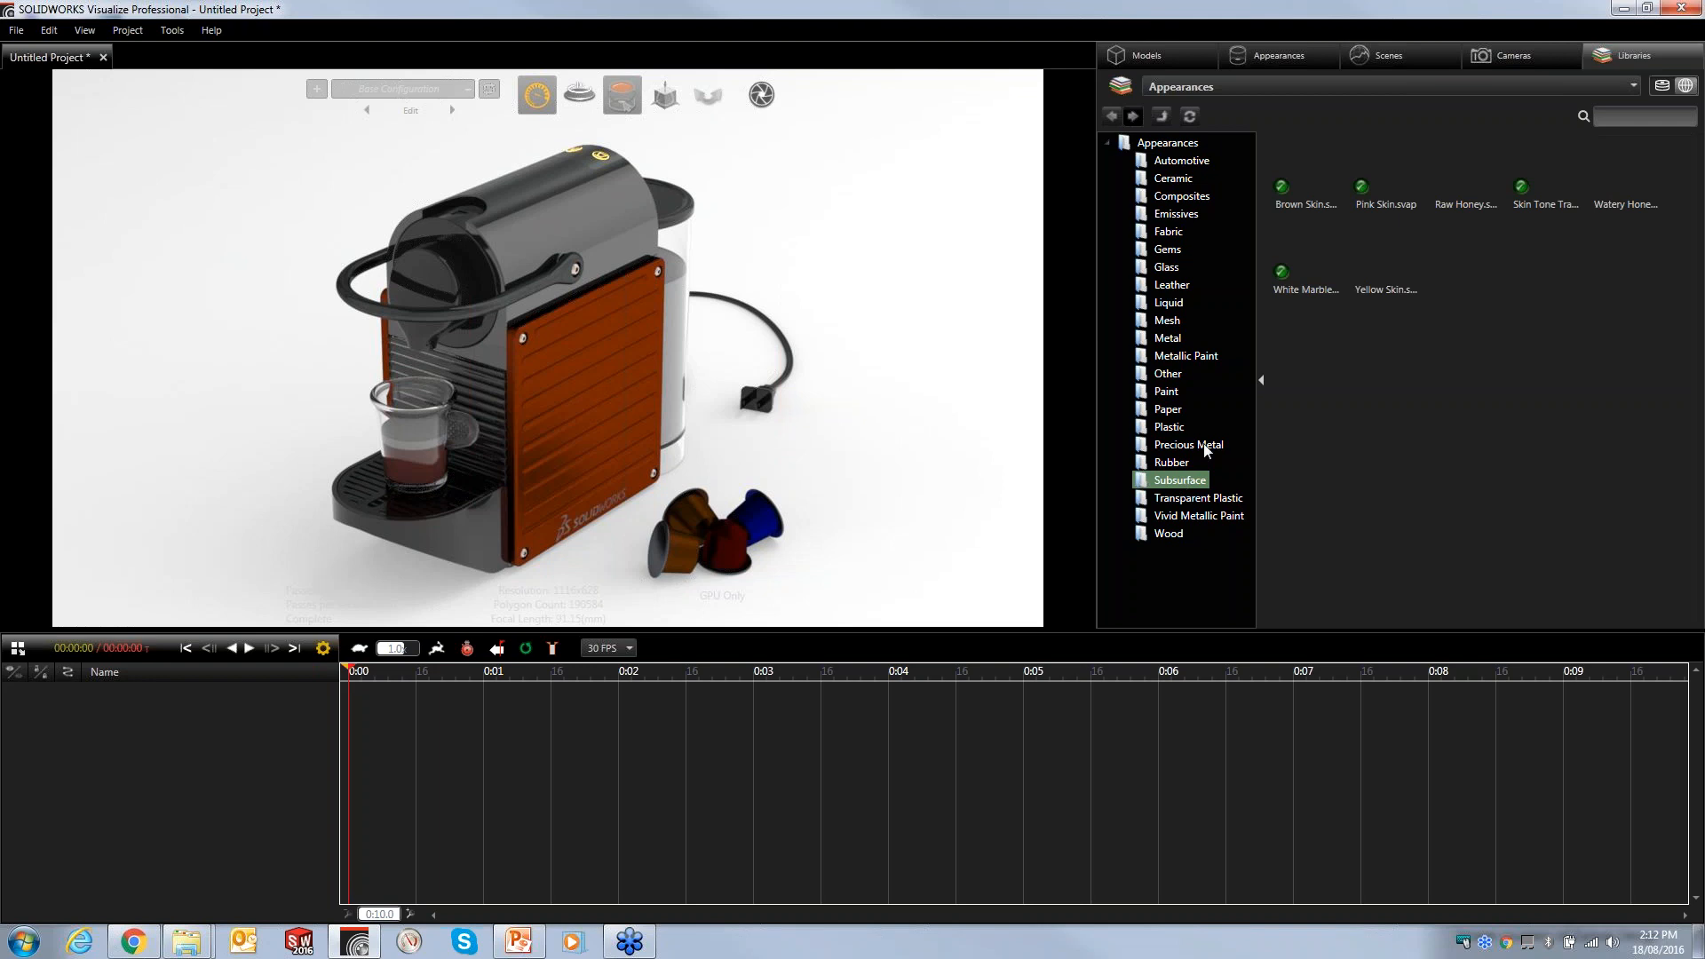
click(1185, 356)
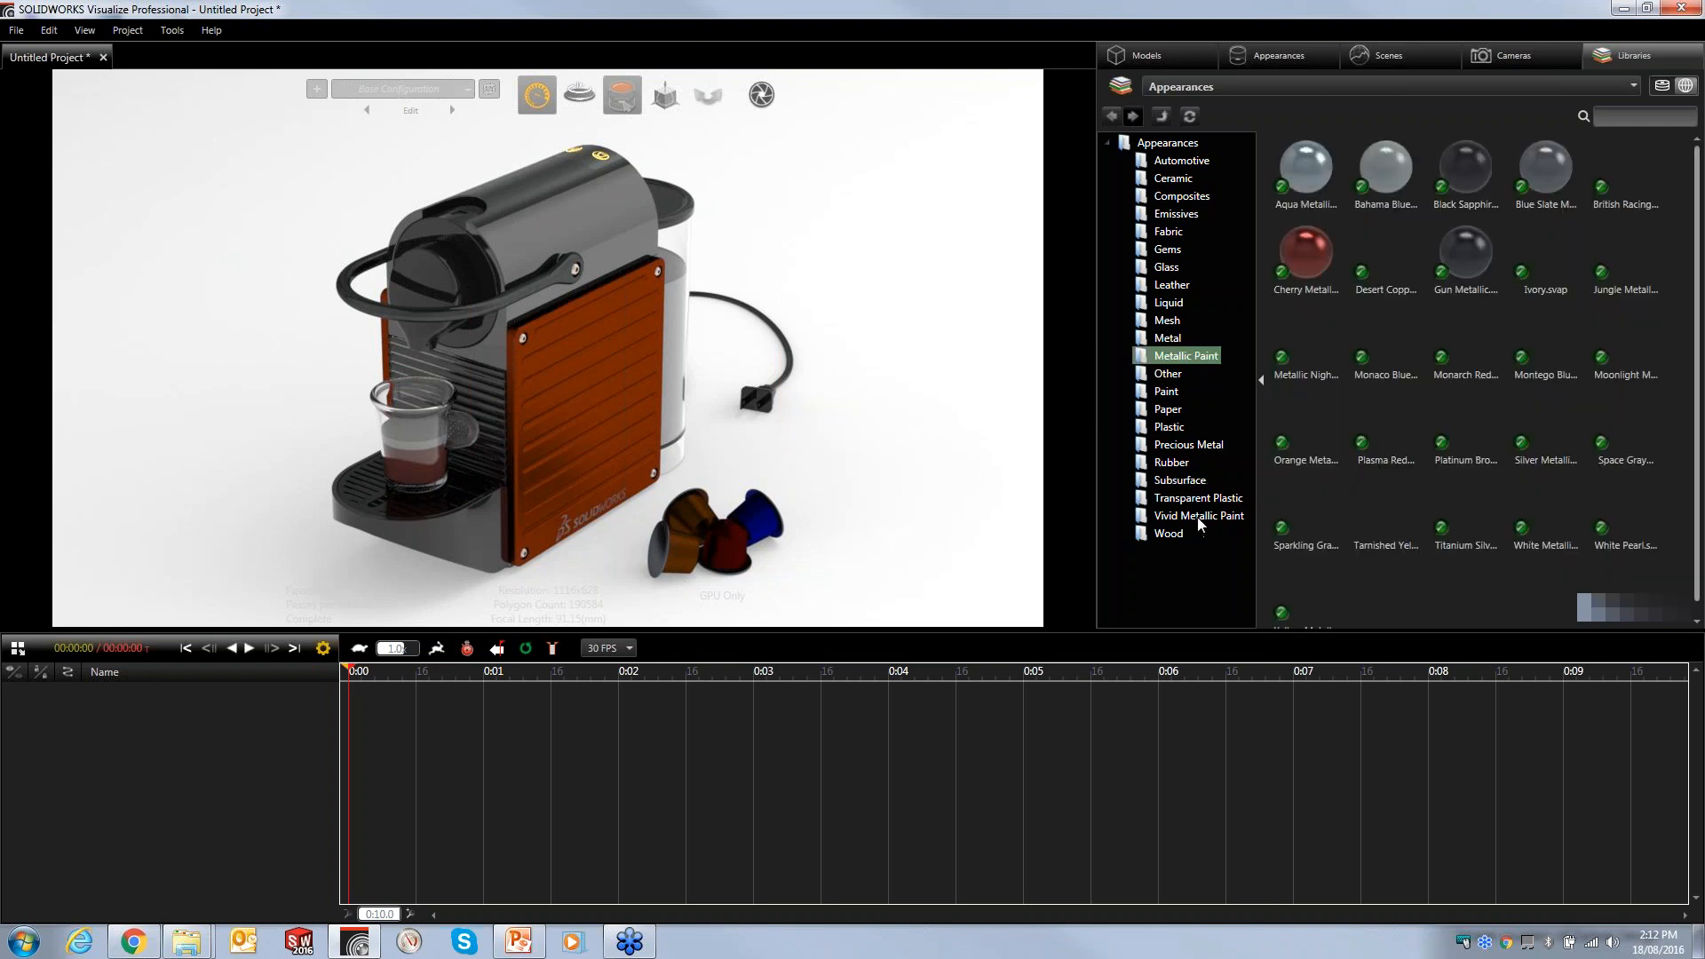
click(1197, 515)
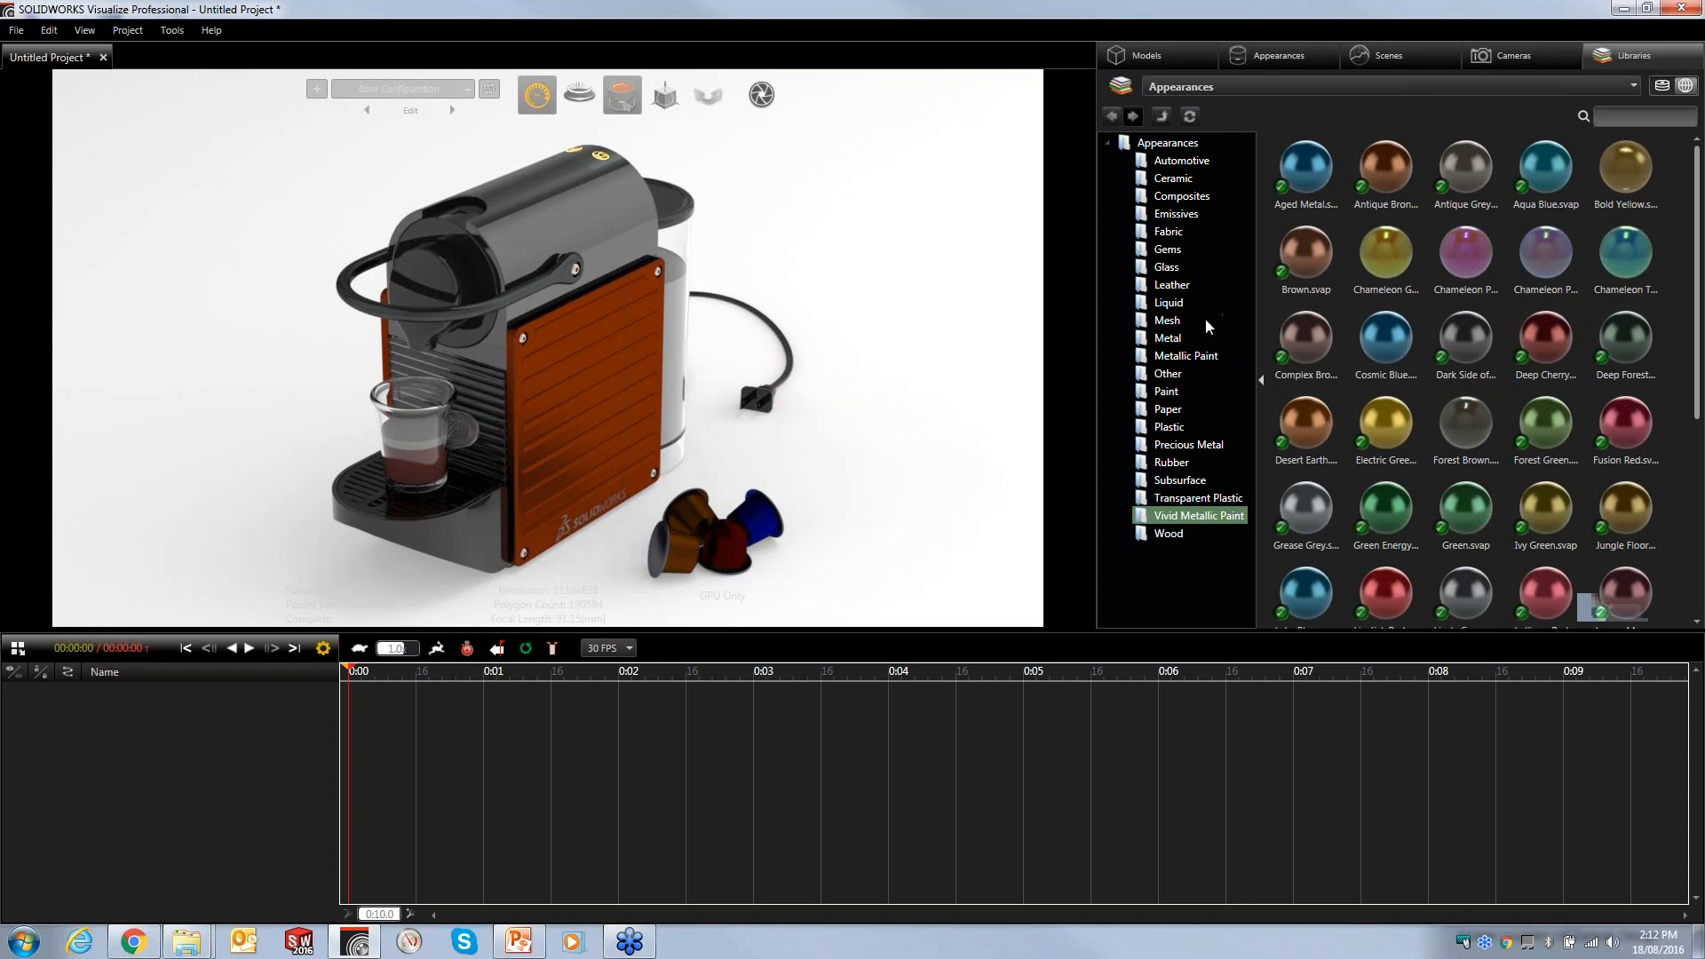
click(1661, 85)
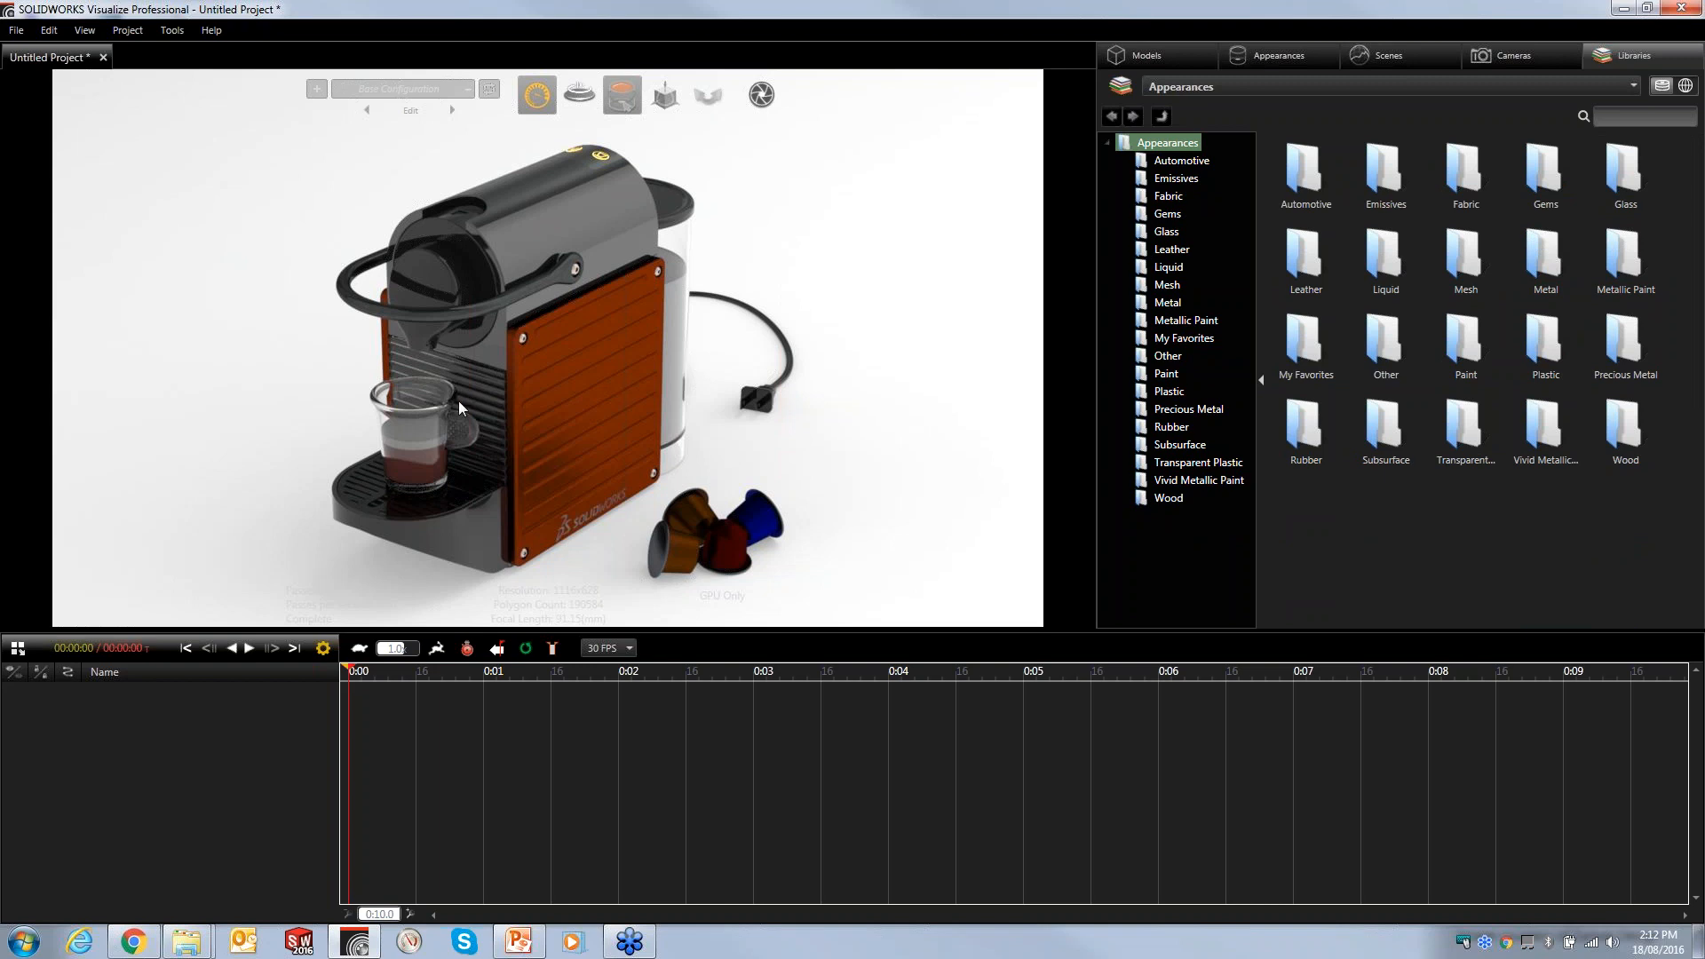
- Hide the espresso cup glass and the water tank
click(433, 412)
ctrl+click(674, 238)
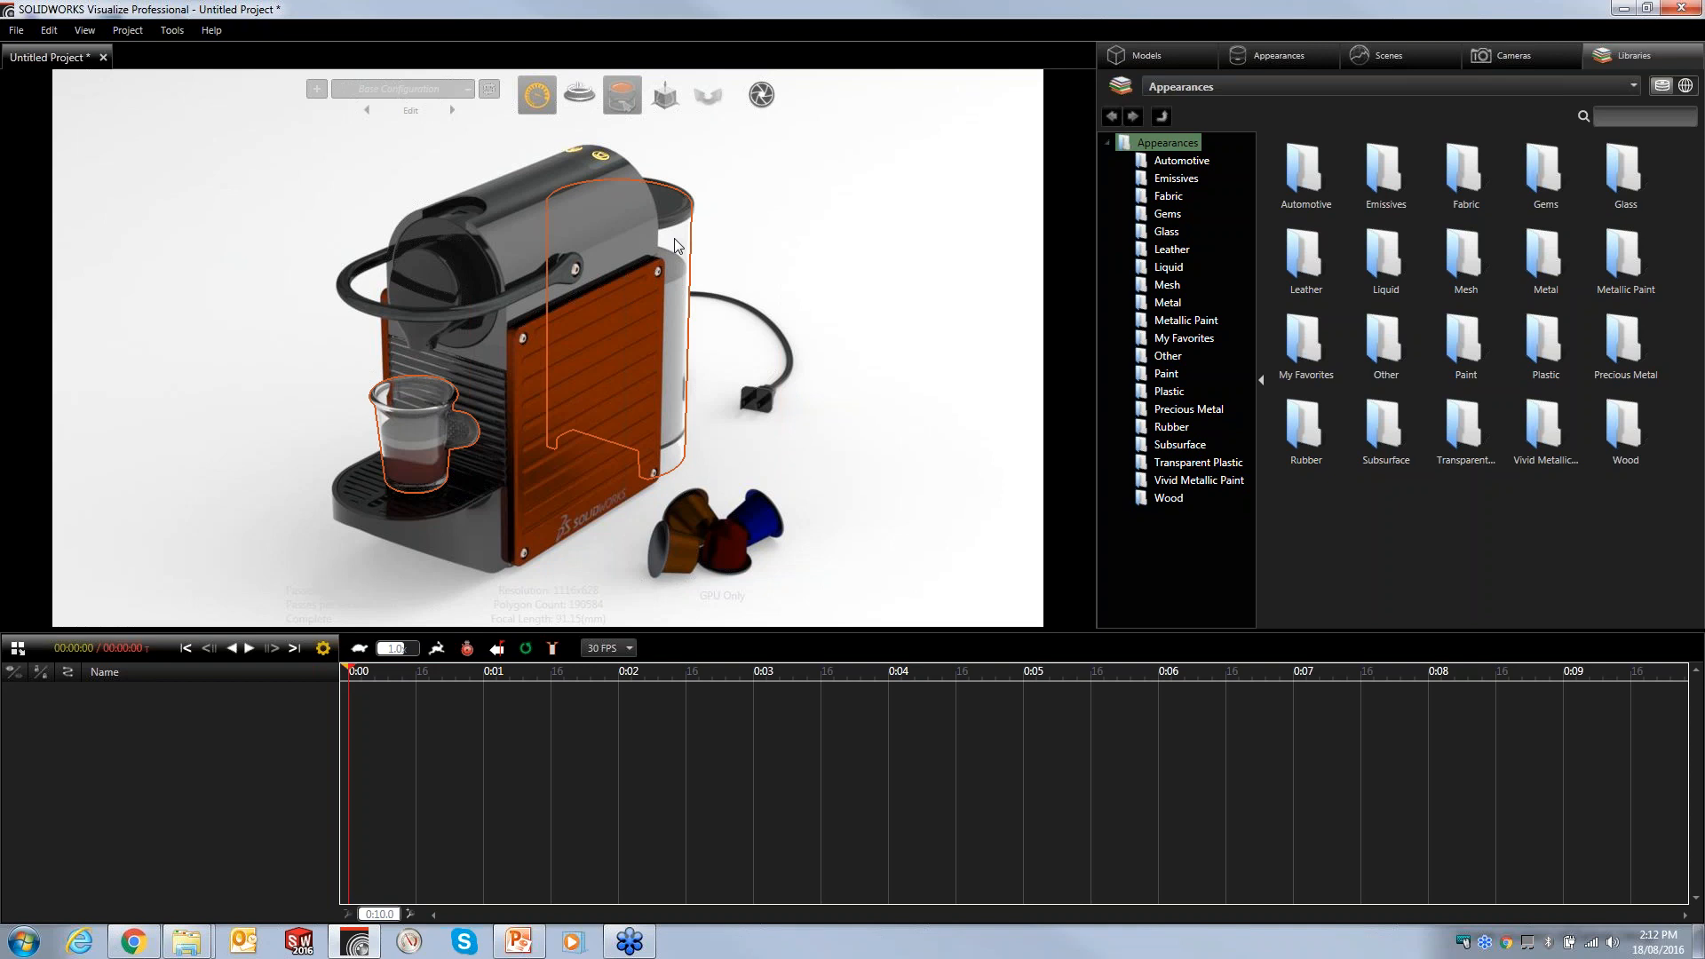
right_click(674, 238)
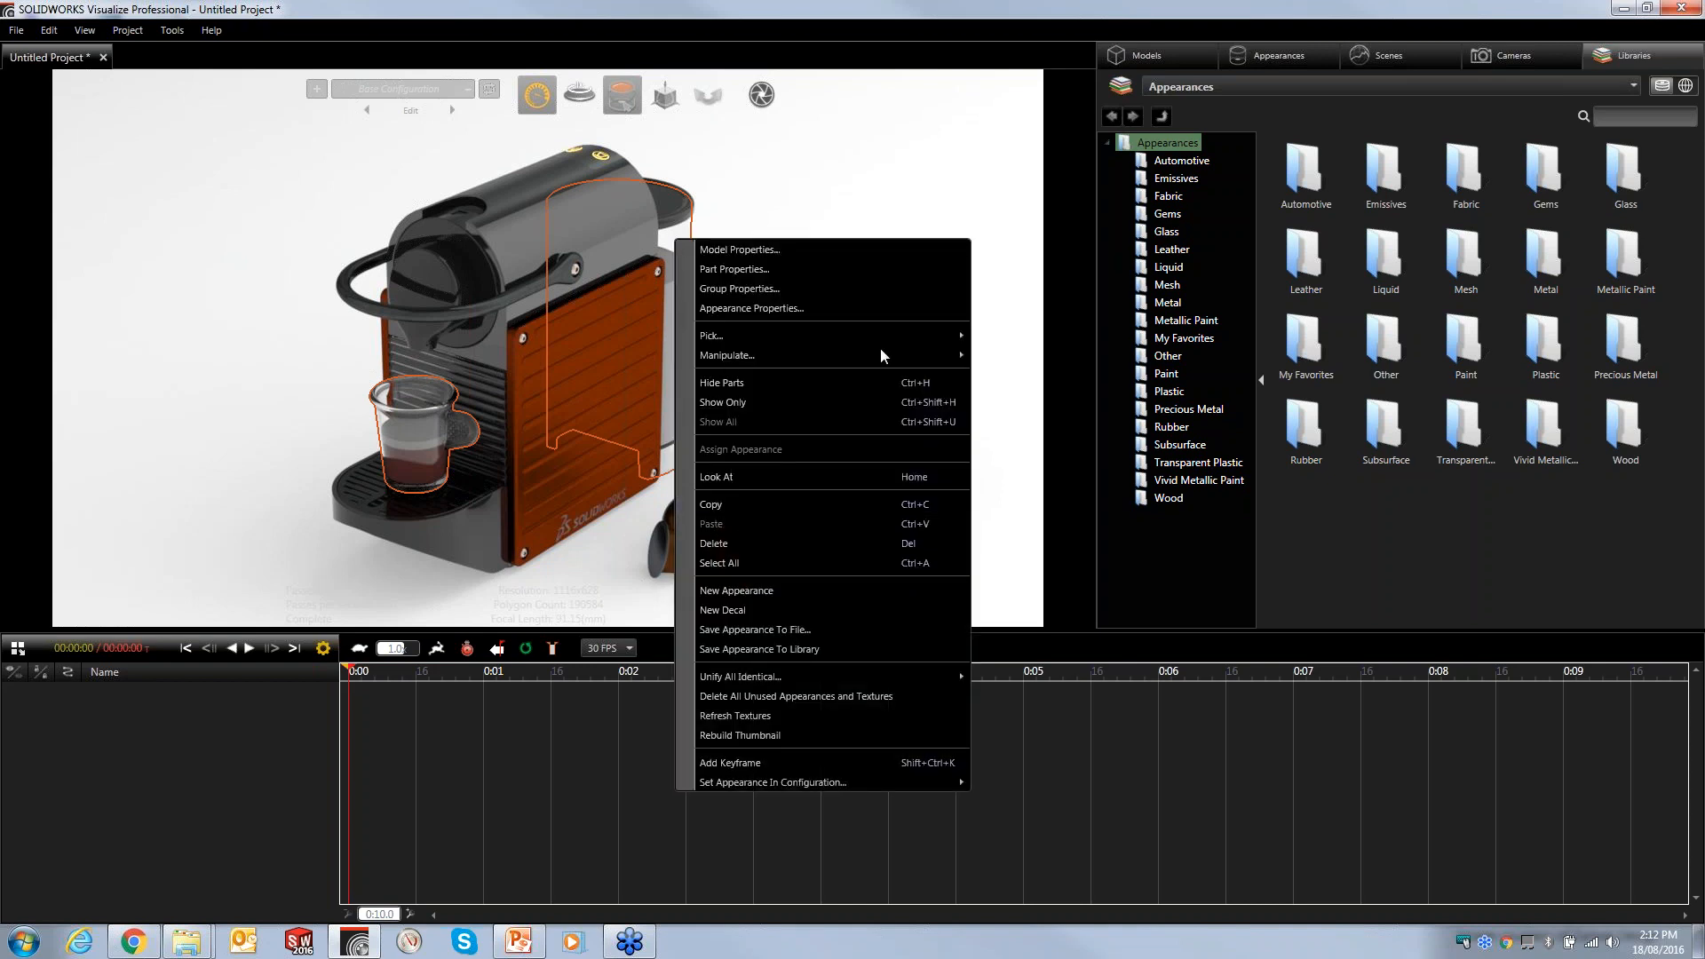
click(751, 383)
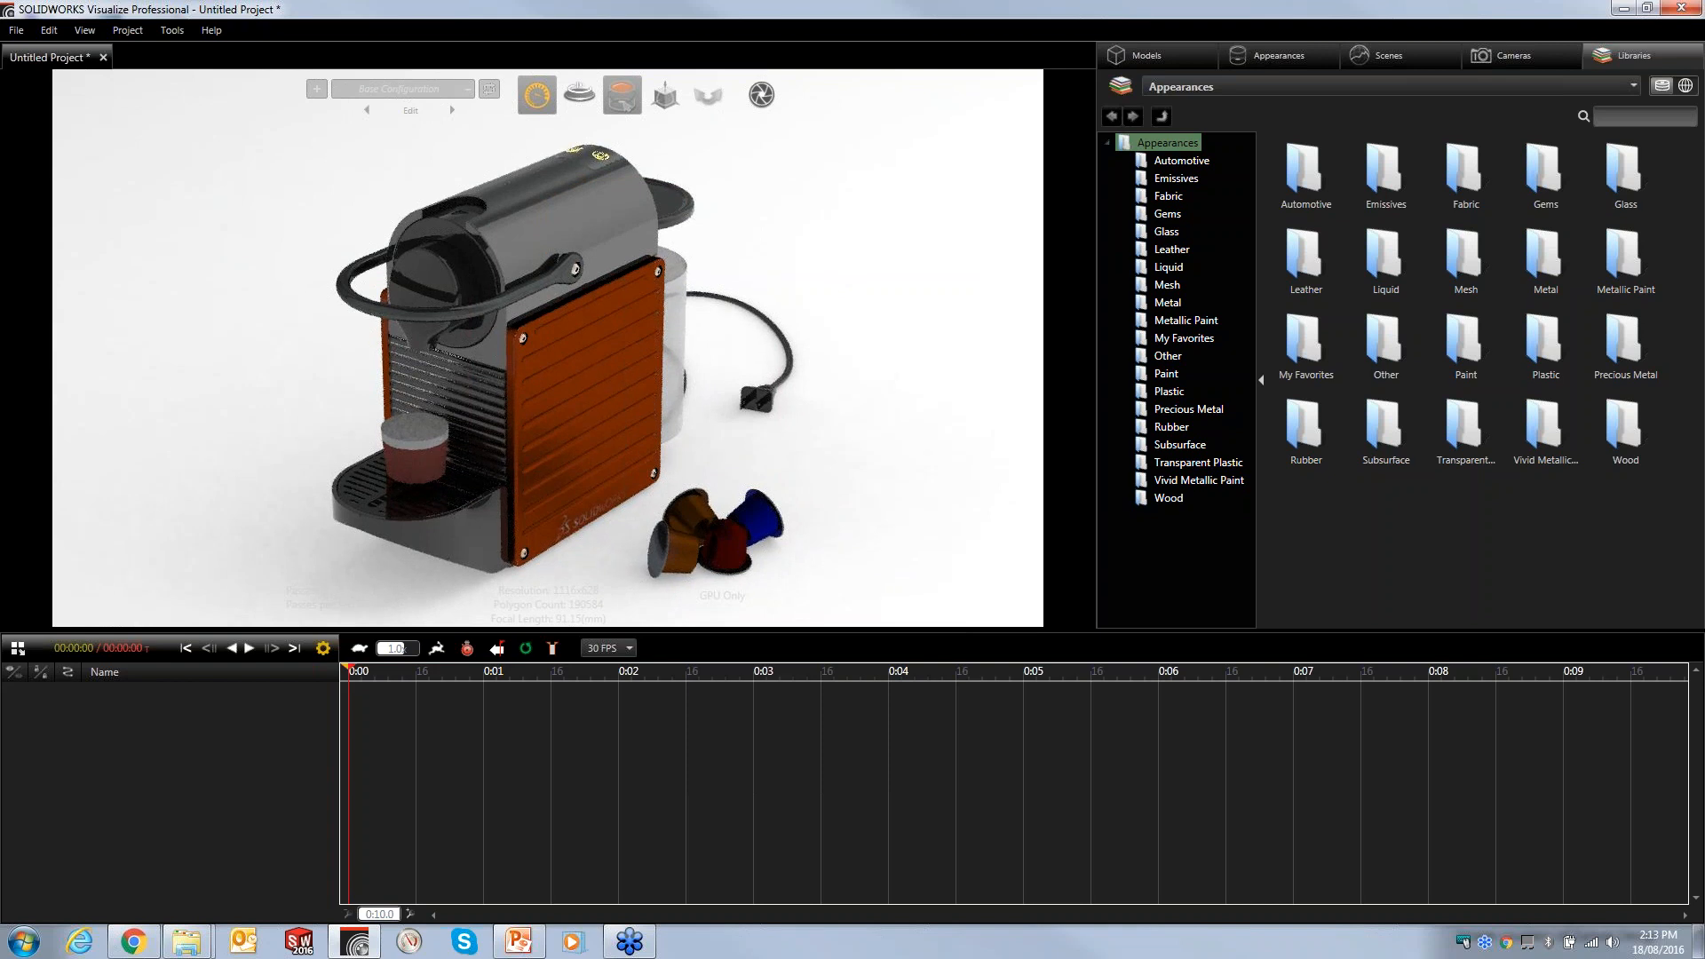
- Apply the Still Water liquid appearance to the water inside the tank
click(1169, 266)
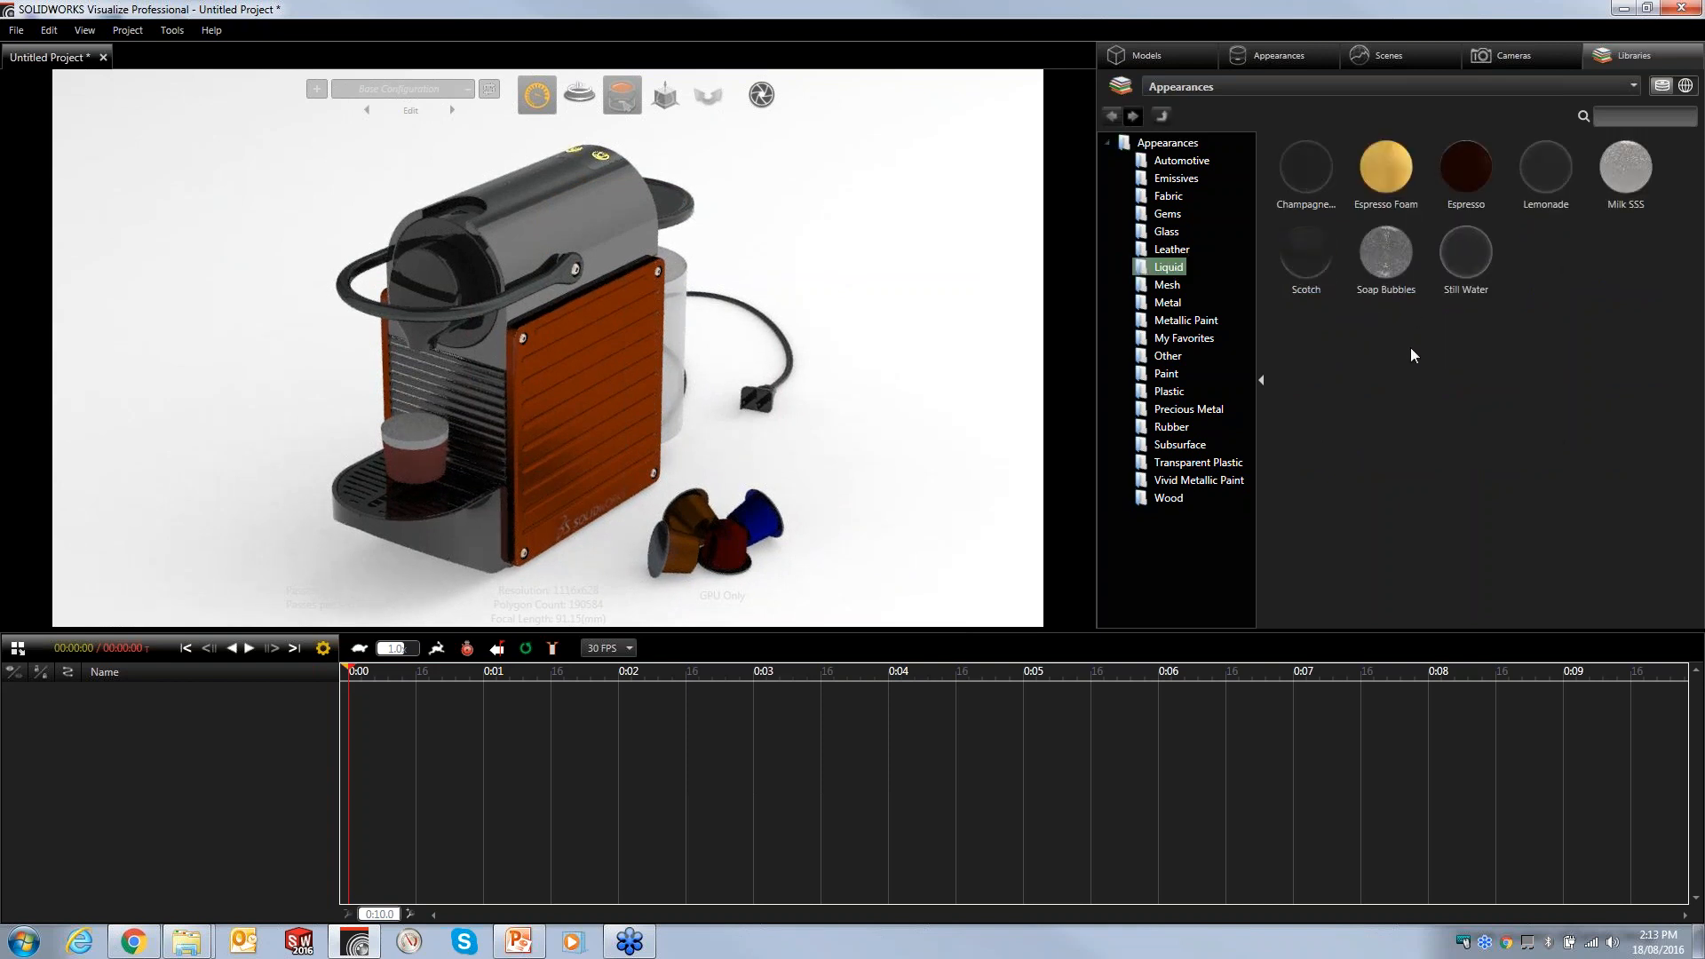
click(1463, 259)
drag(1463, 259, 675, 355)
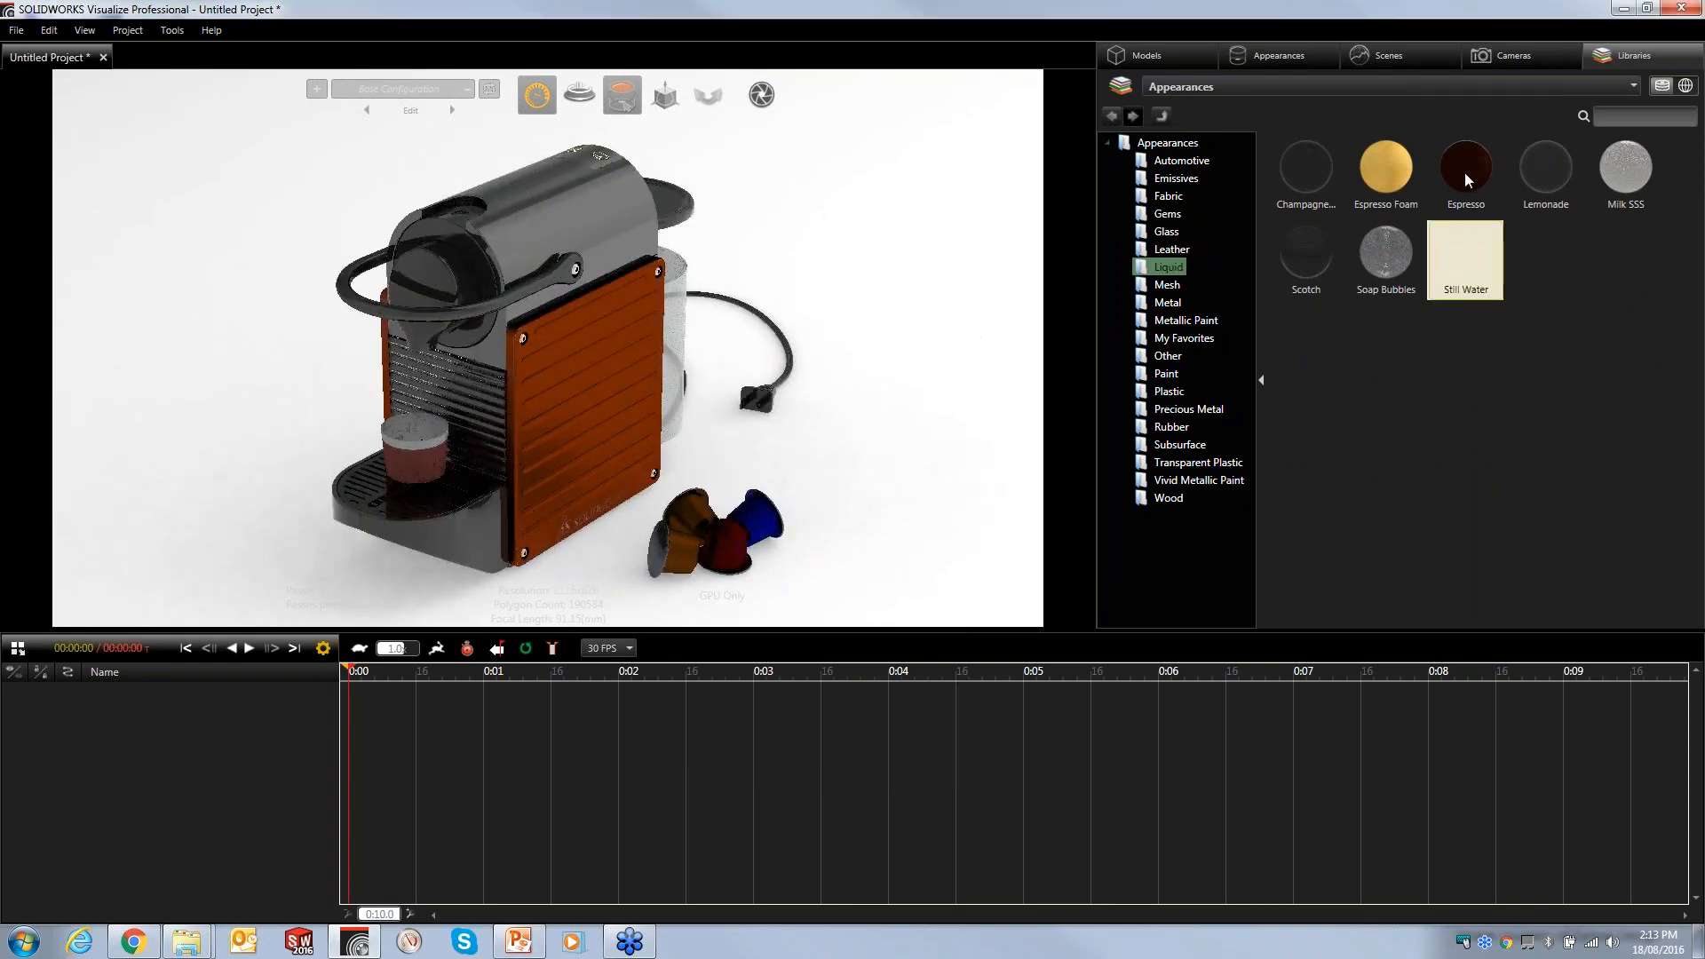
- Apply Espresso to the coffee and Espresso Foam to the foam layer in the cup
drag(1469, 170, 428, 465)
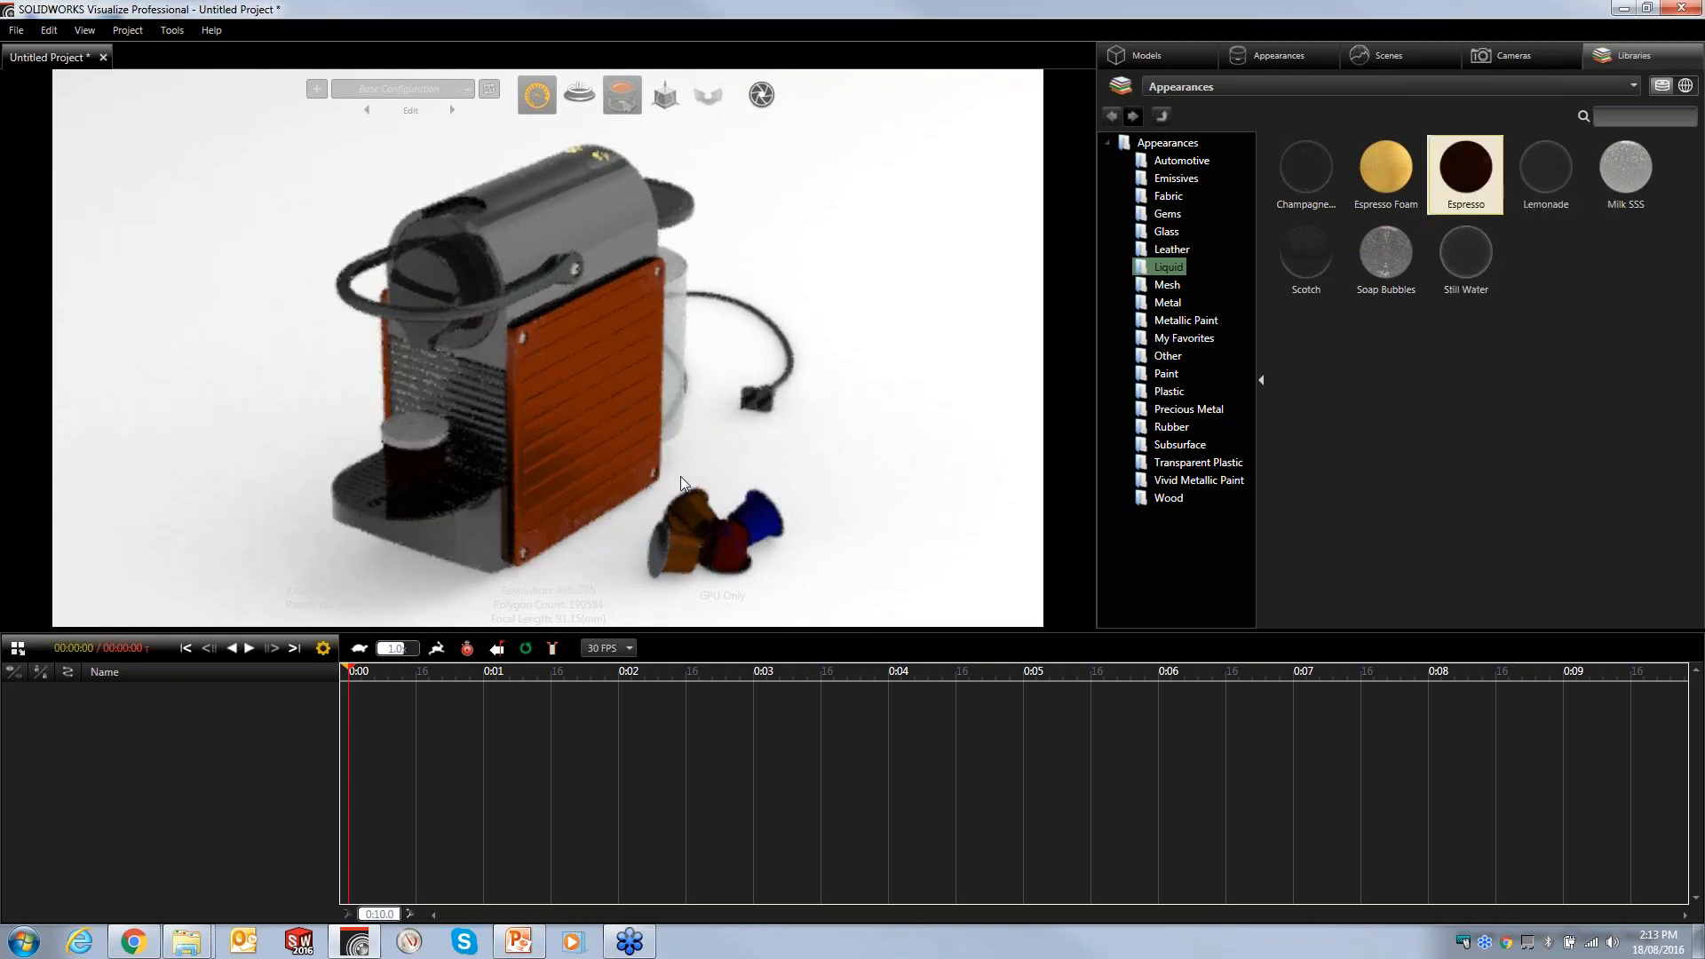
drag(1386, 177, 419, 439)
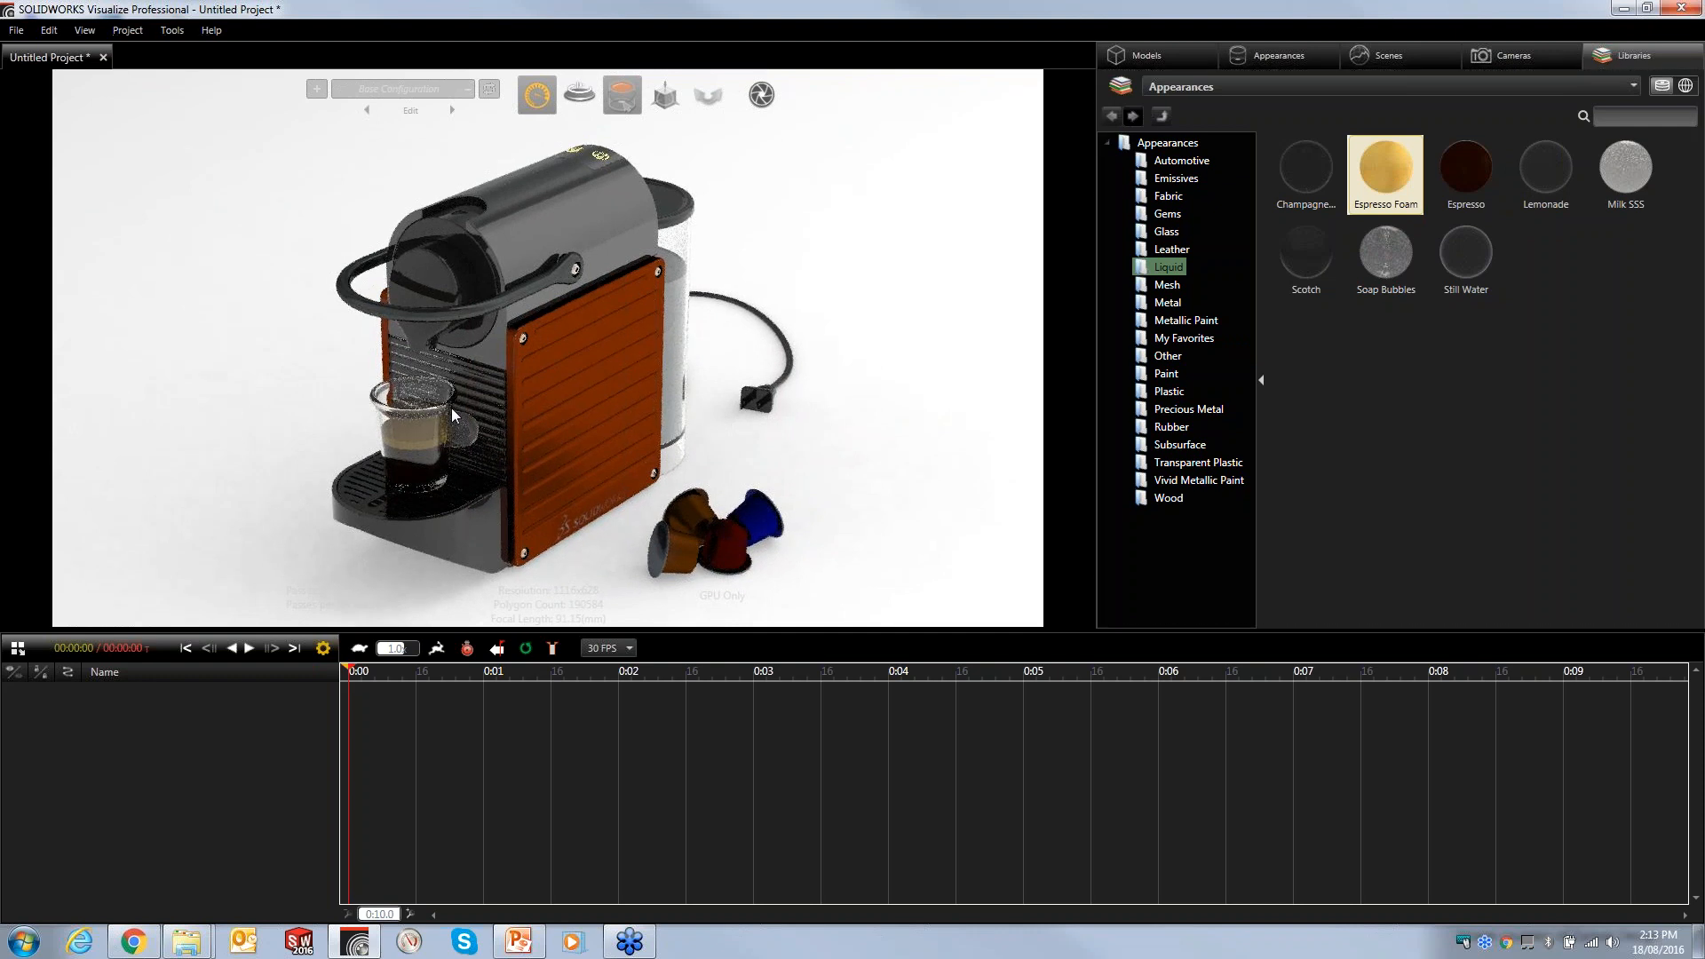
- Apply the Chrome metal appearance to the drip tray grate
scroll(455, 426, up, 5)
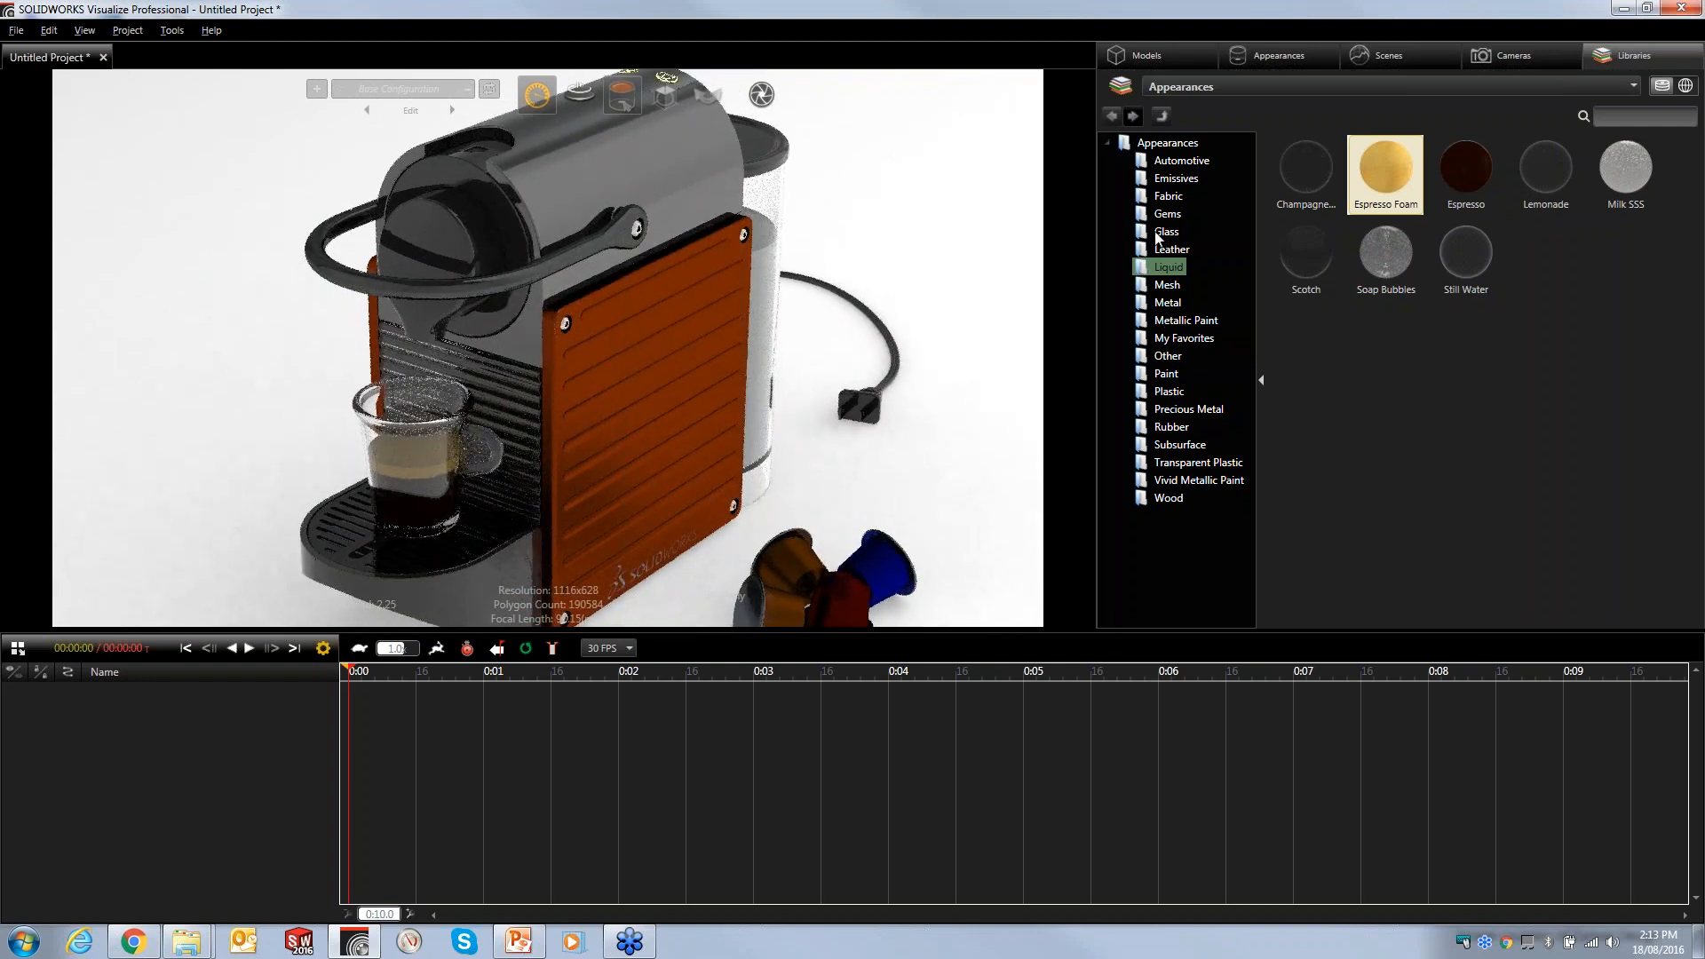
click(1167, 304)
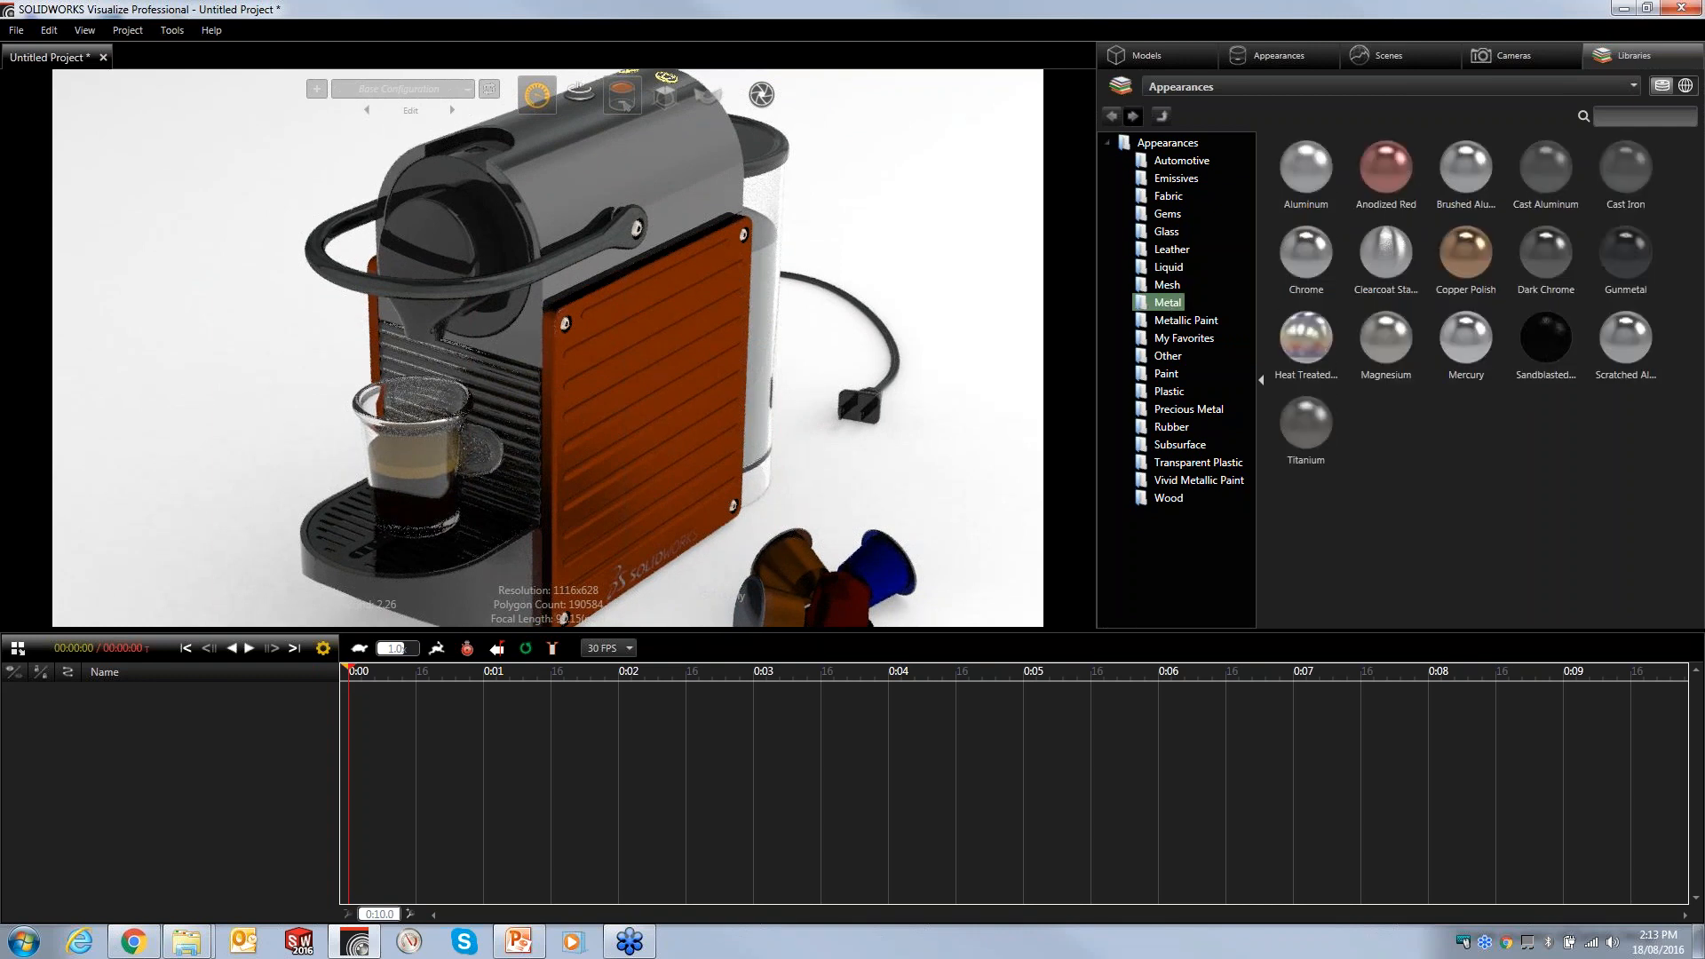
drag(1298, 267, 359, 542)
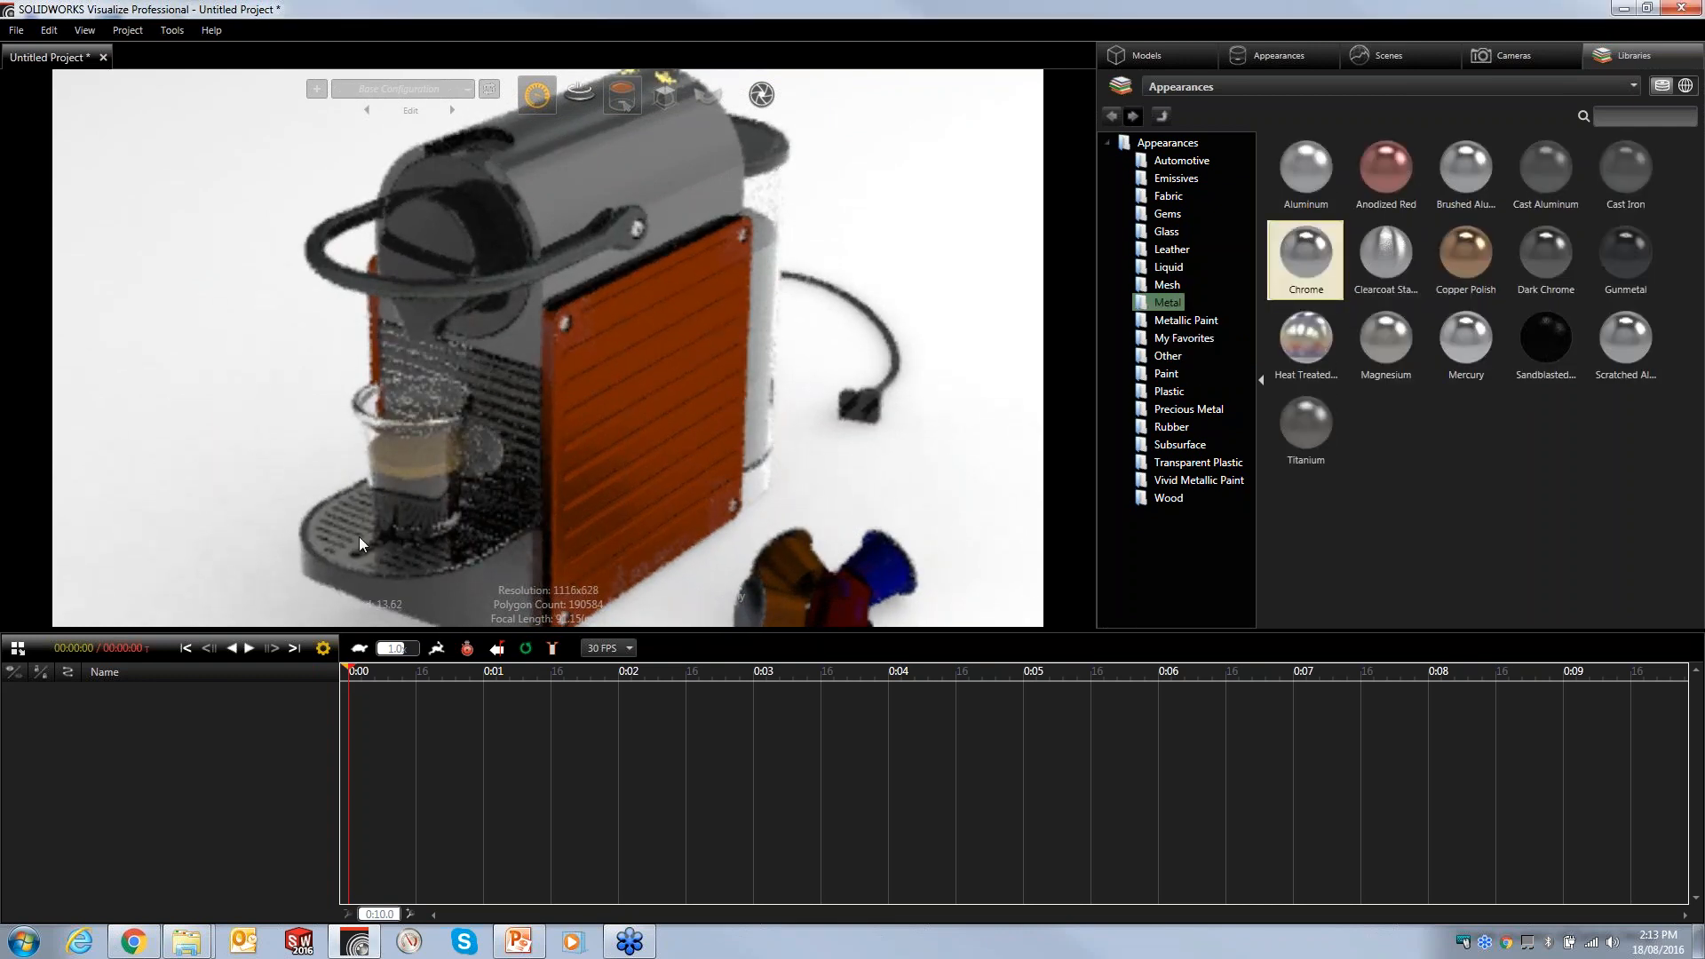
click(375, 562)
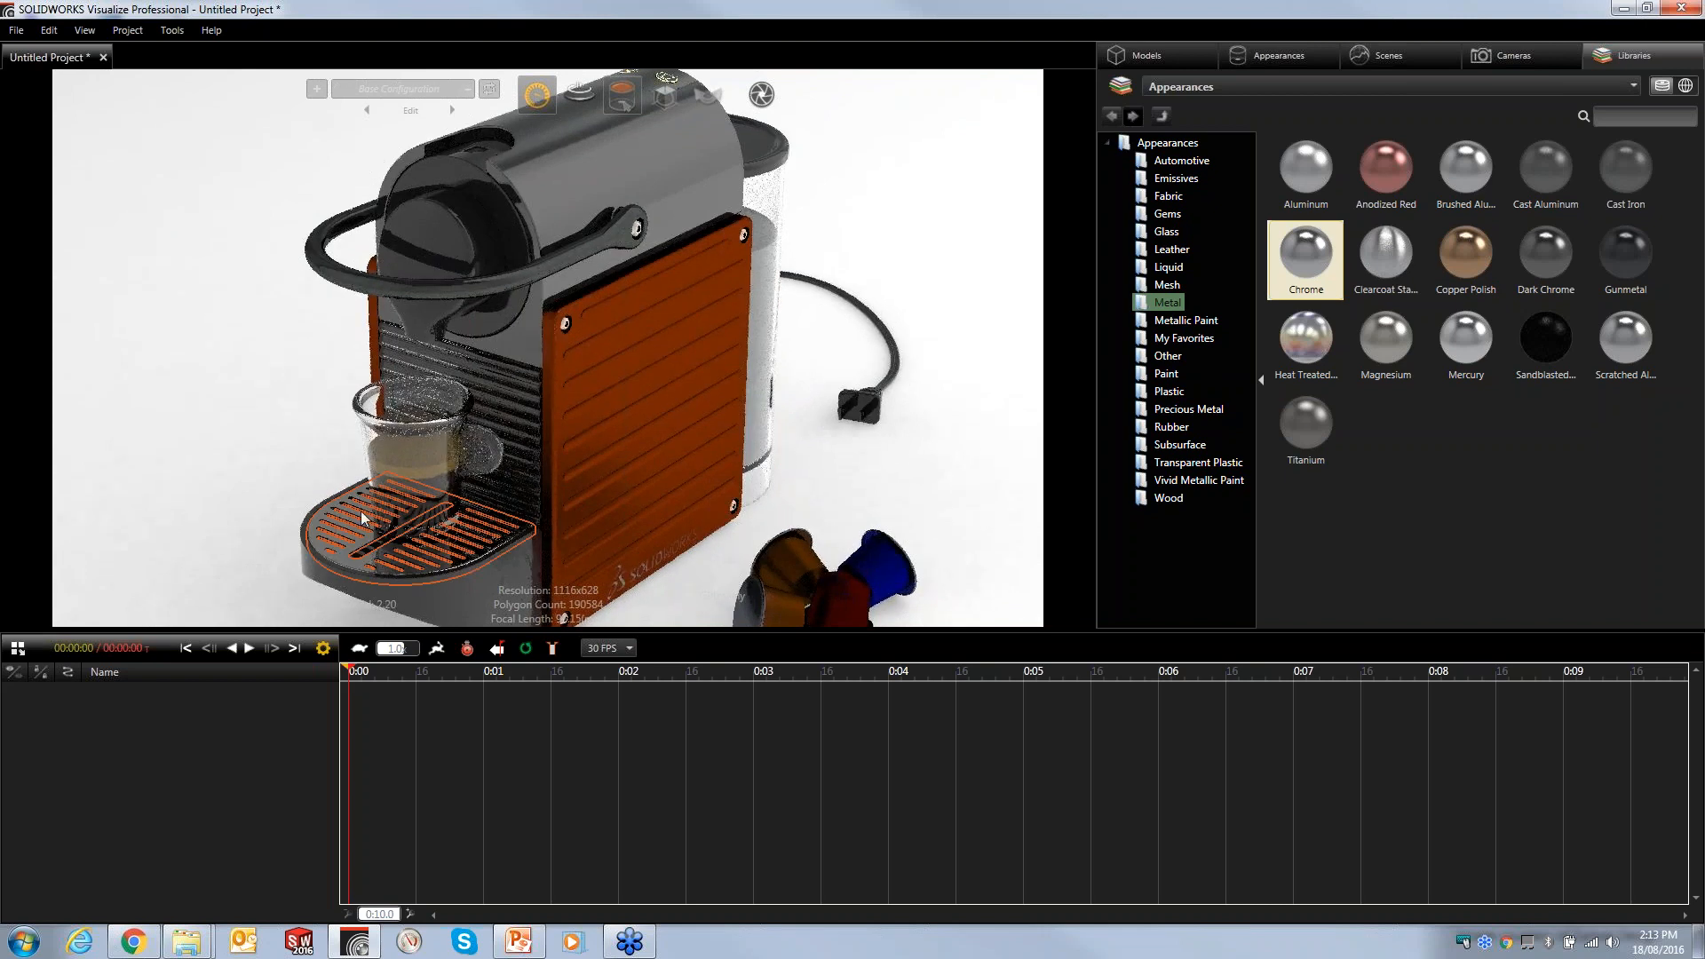
- Assign the Chrome appearance to the machine's handle
shift+right_click(347, 278)
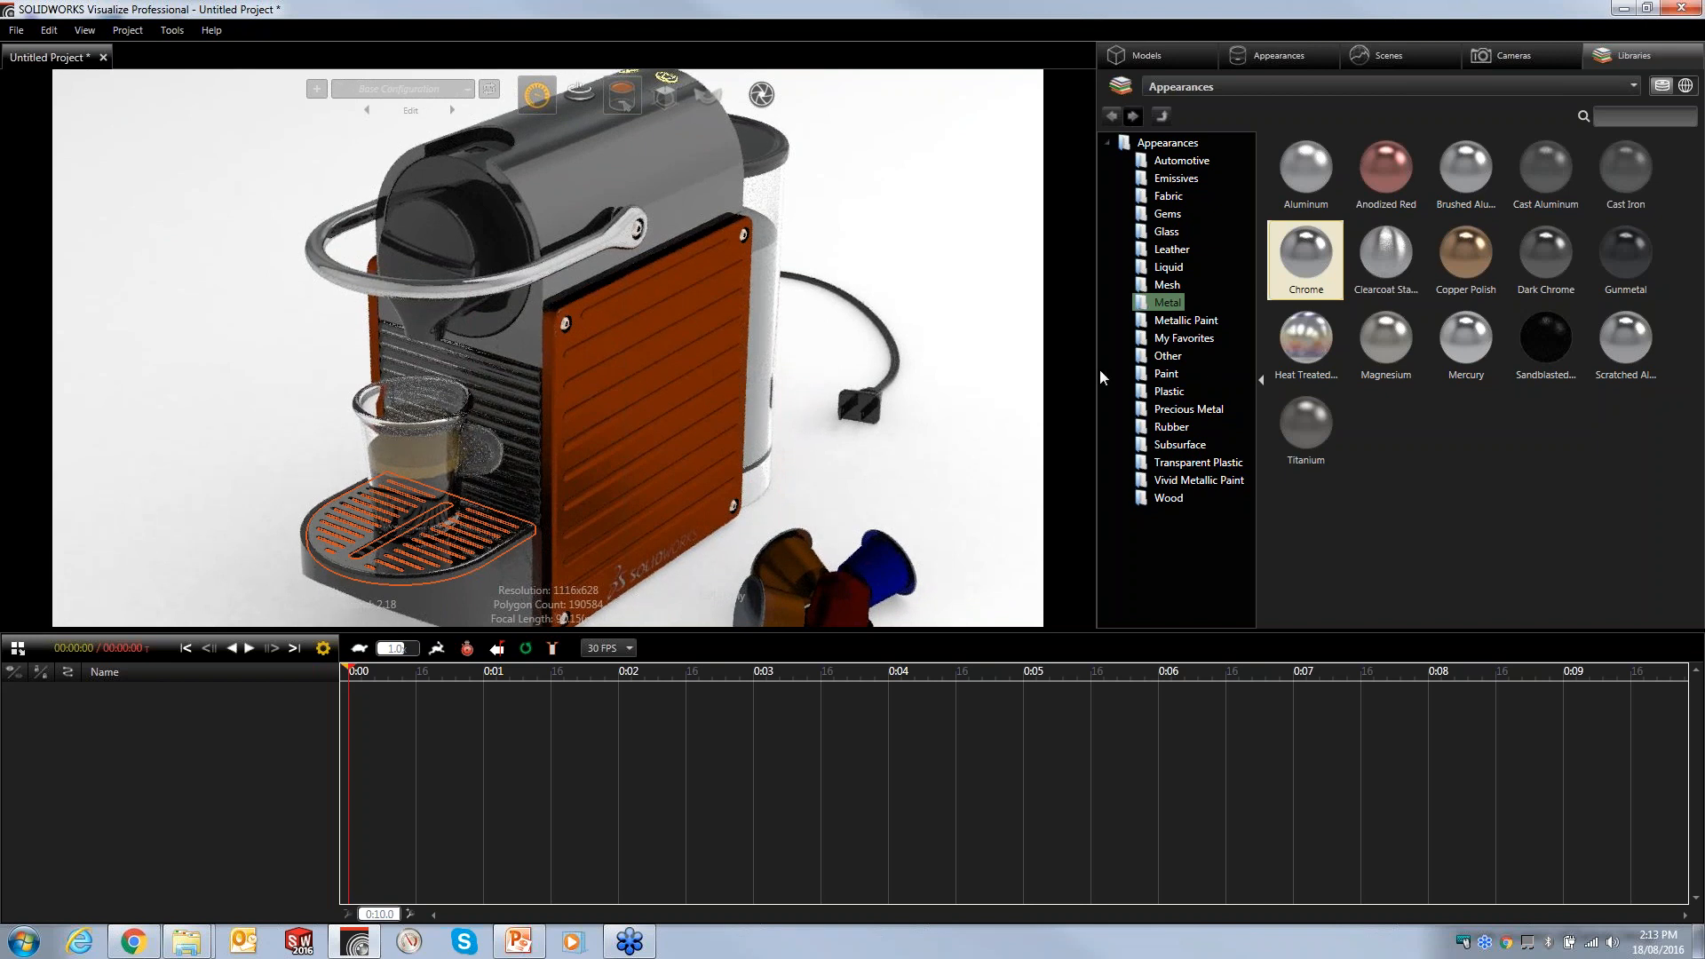
- Apply the yellow pod, blue pod and Anodized Aluminium appearances from My Favorites to the coffee capsules
click(1183, 340)
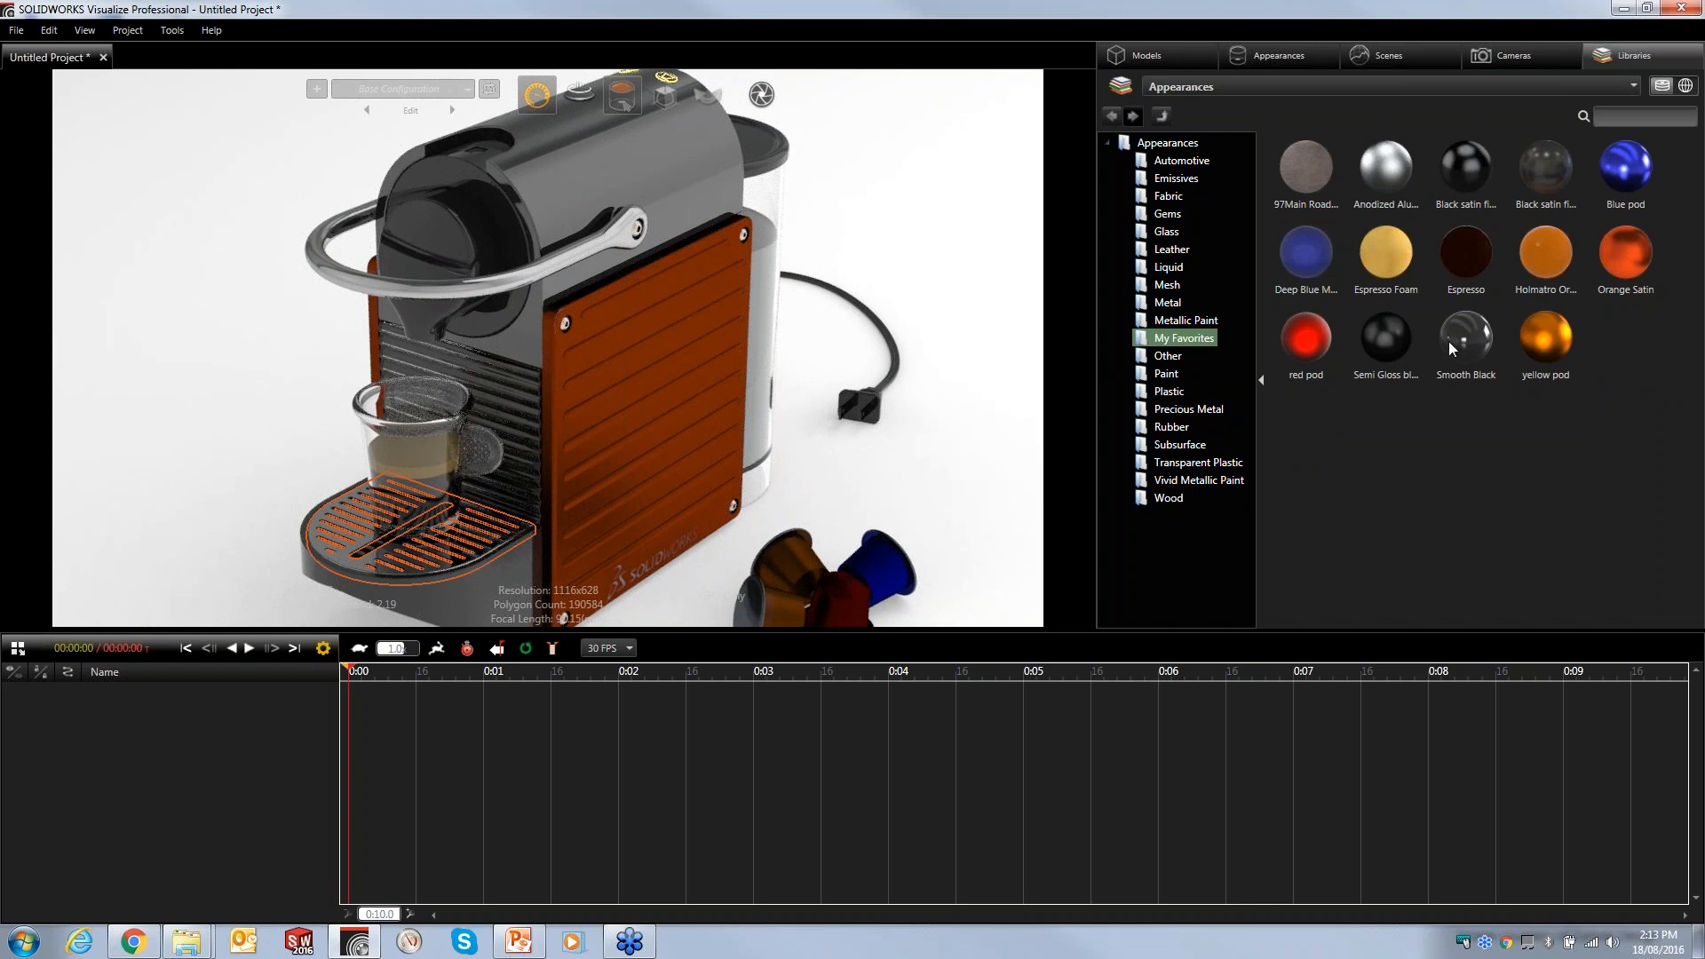
drag(1552, 347, 782, 607)
click(605, 94)
click(1545, 337)
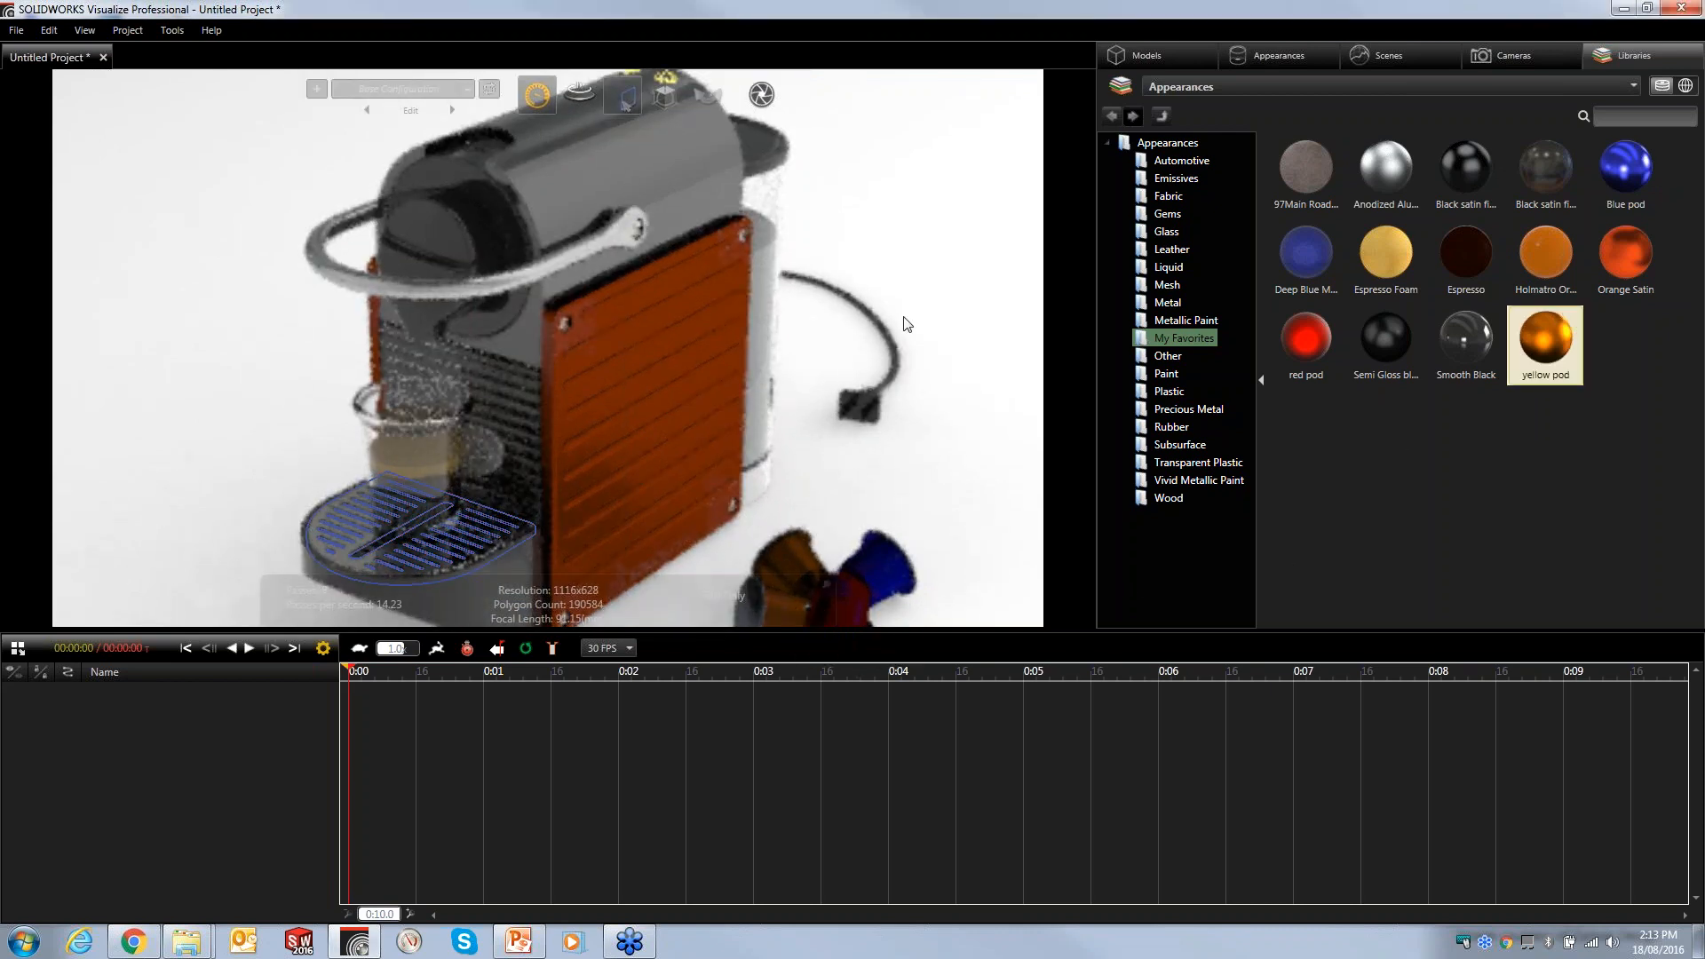
click(924, 244)
drag(1524, 346, 812, 366)
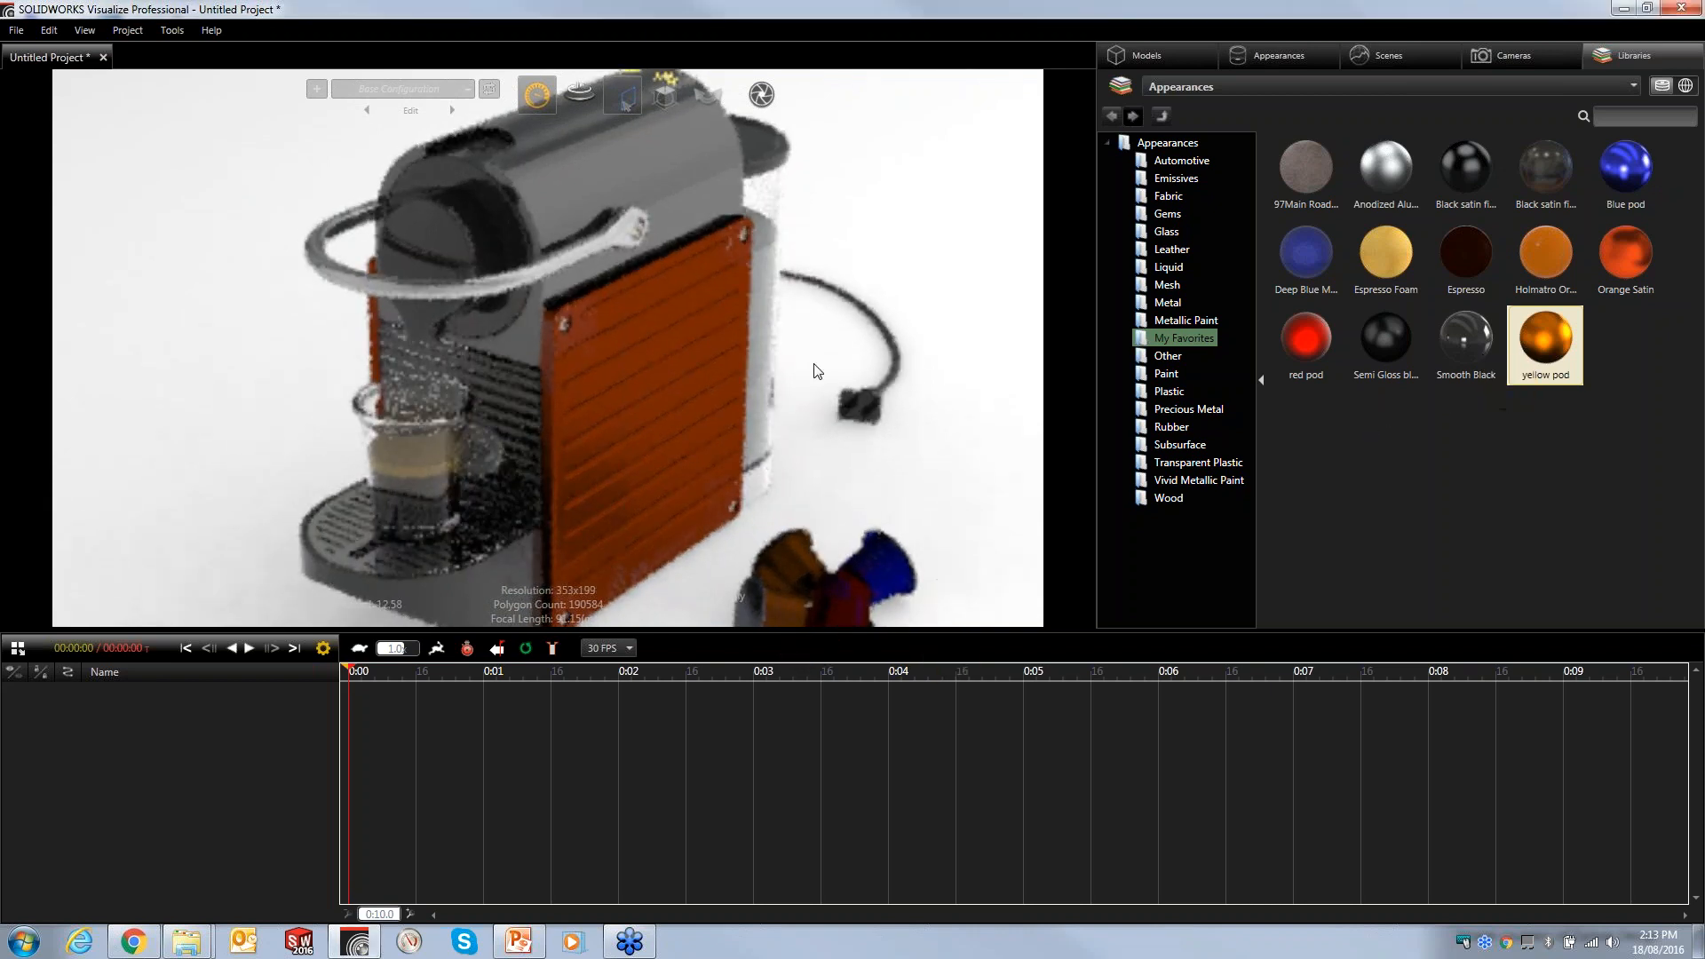
scroll(785, 401, down, 2)
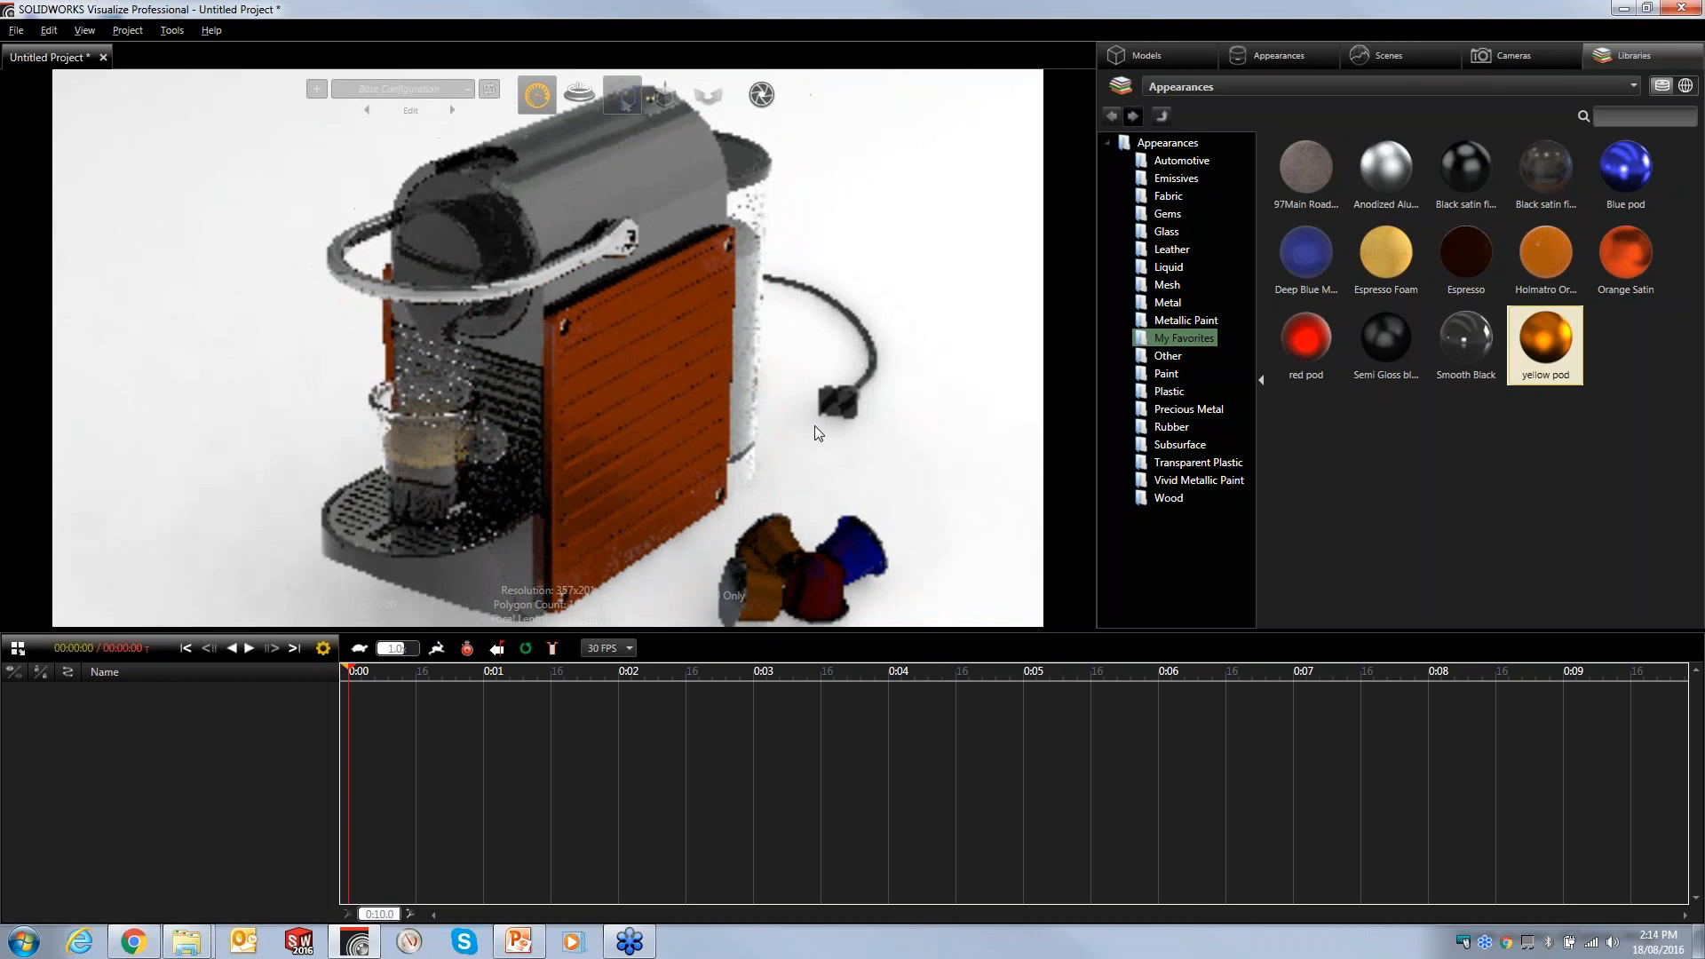
drag(1625, 169, 846, 555)
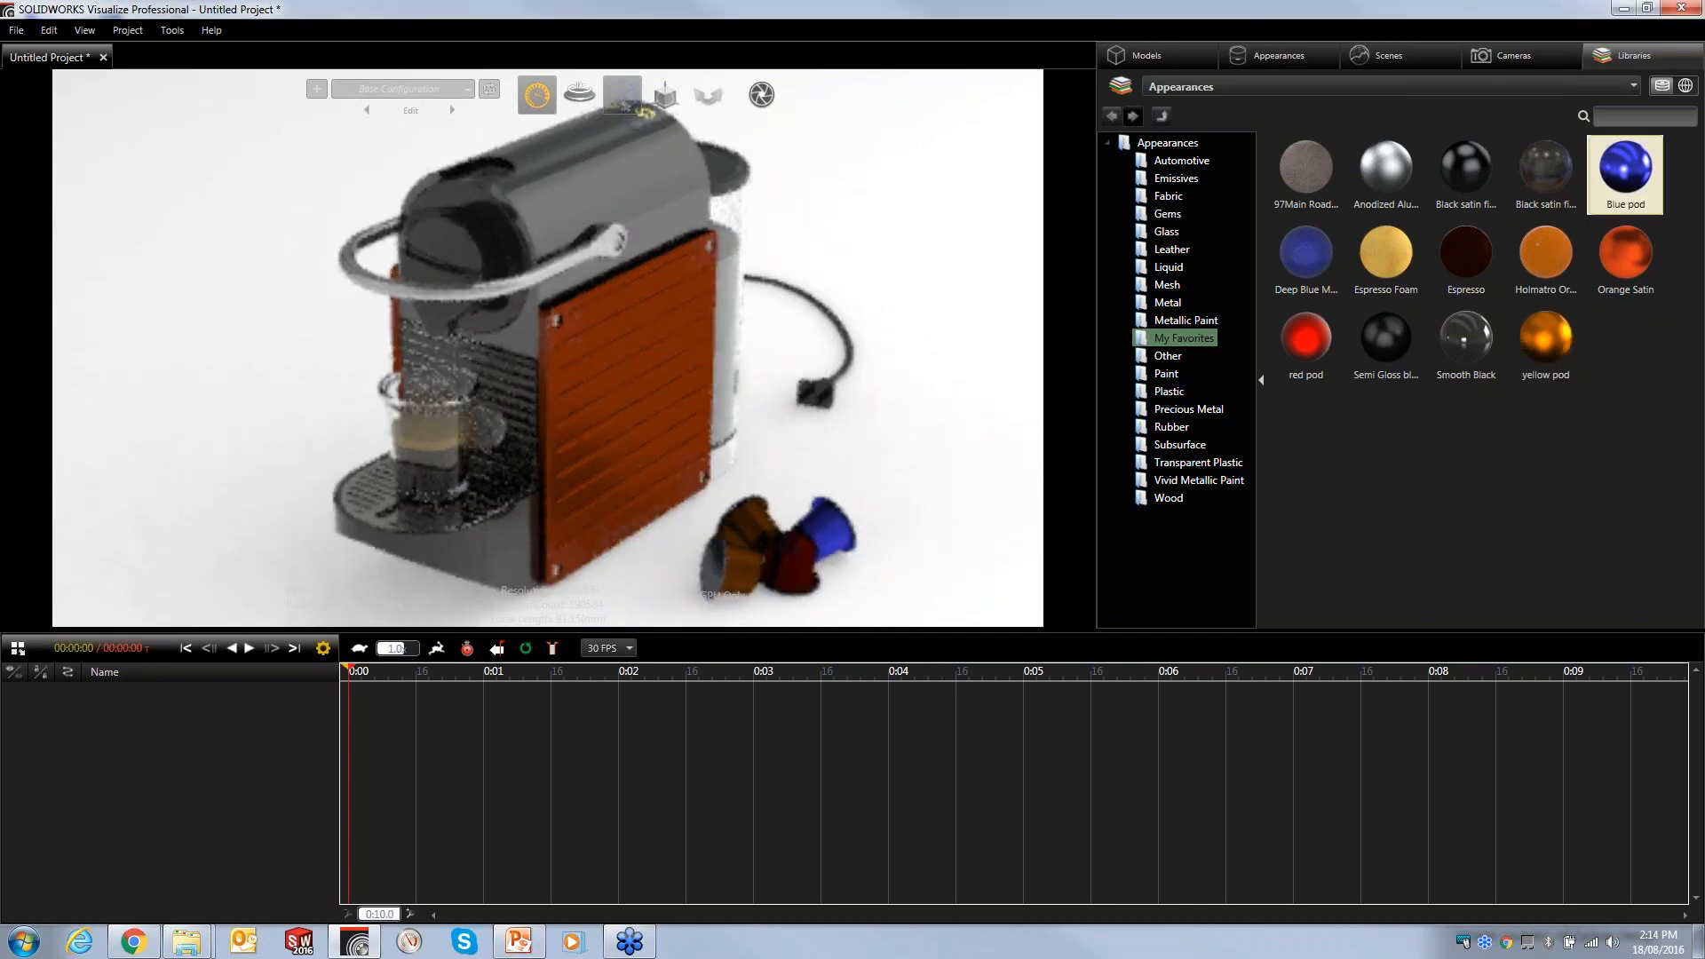
click(1298, 351)
click(1548, 339)
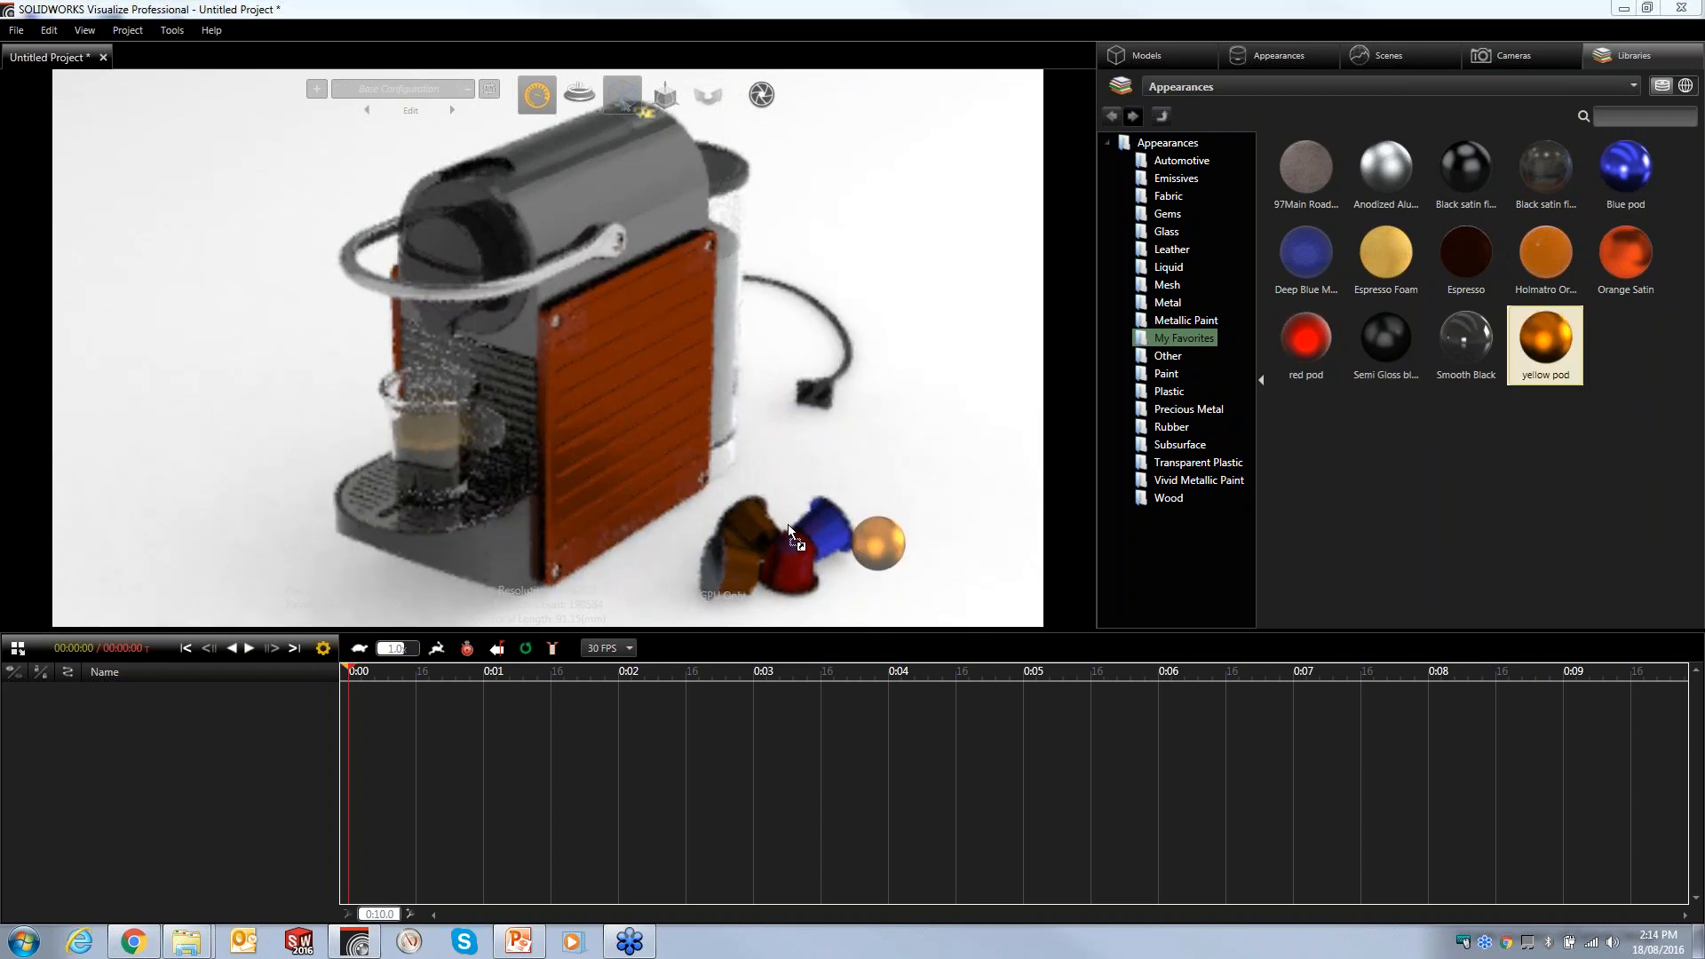
drag(1566, 354, 811, 547)
drag(1385, 169, 742, 581)
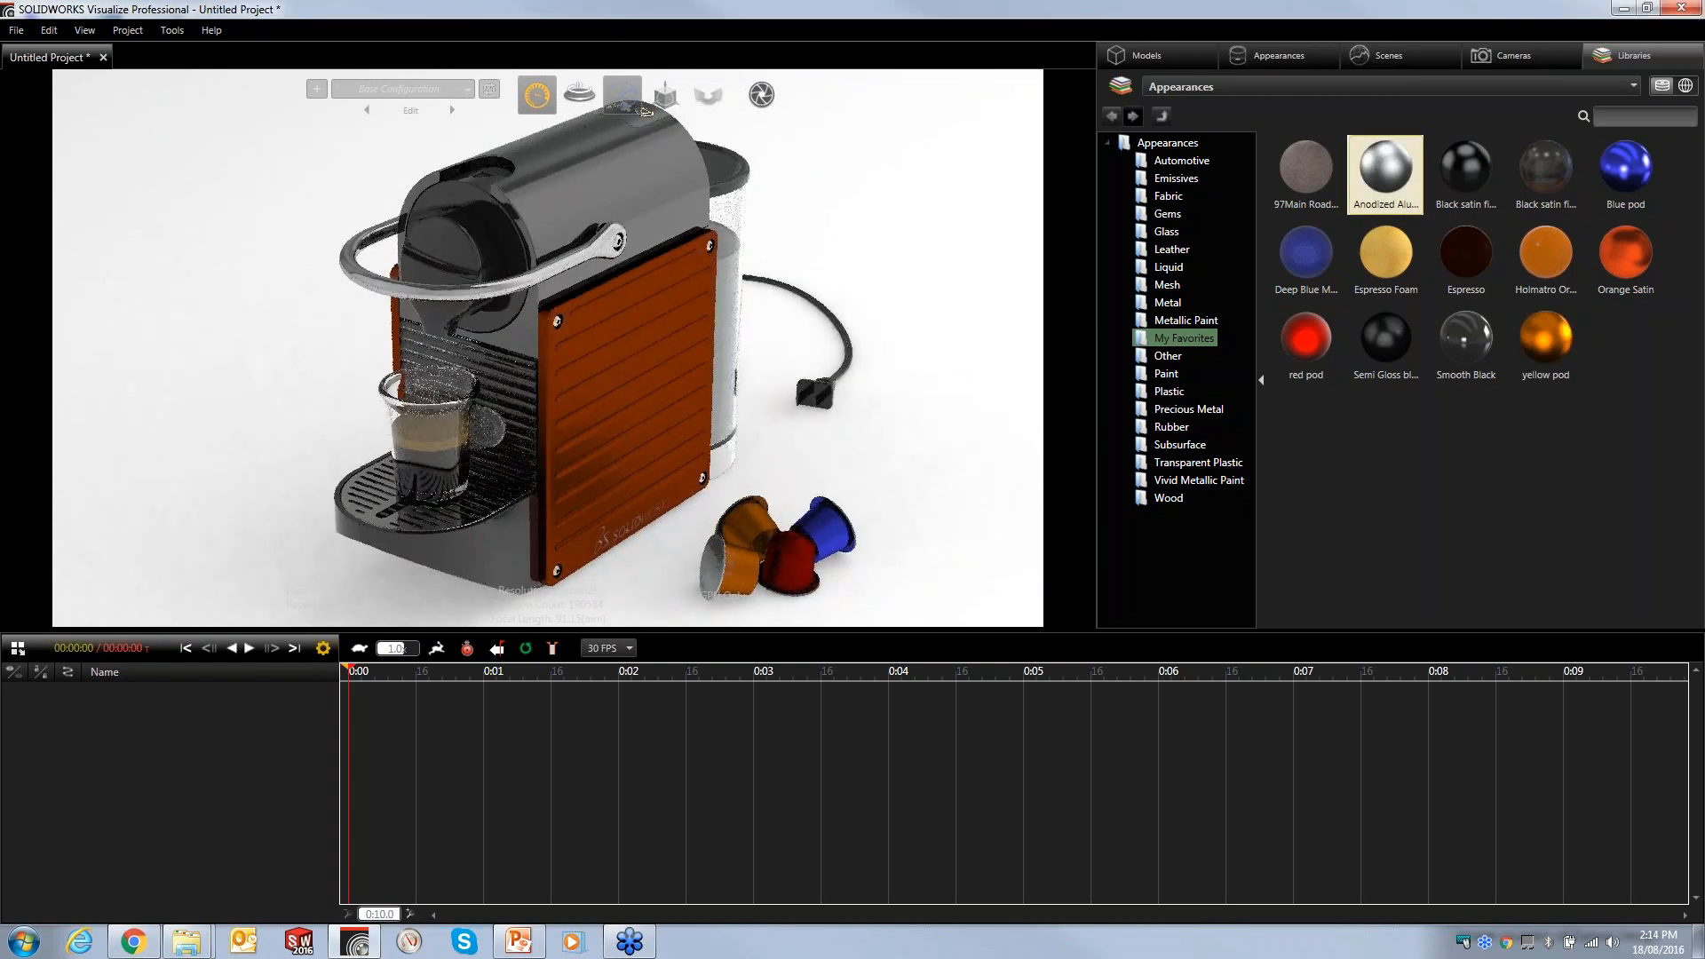
- Apply Semi Gloss plastic to the drip tray base and Smooth Black plastic to the capsule lid
click(1166, 394)
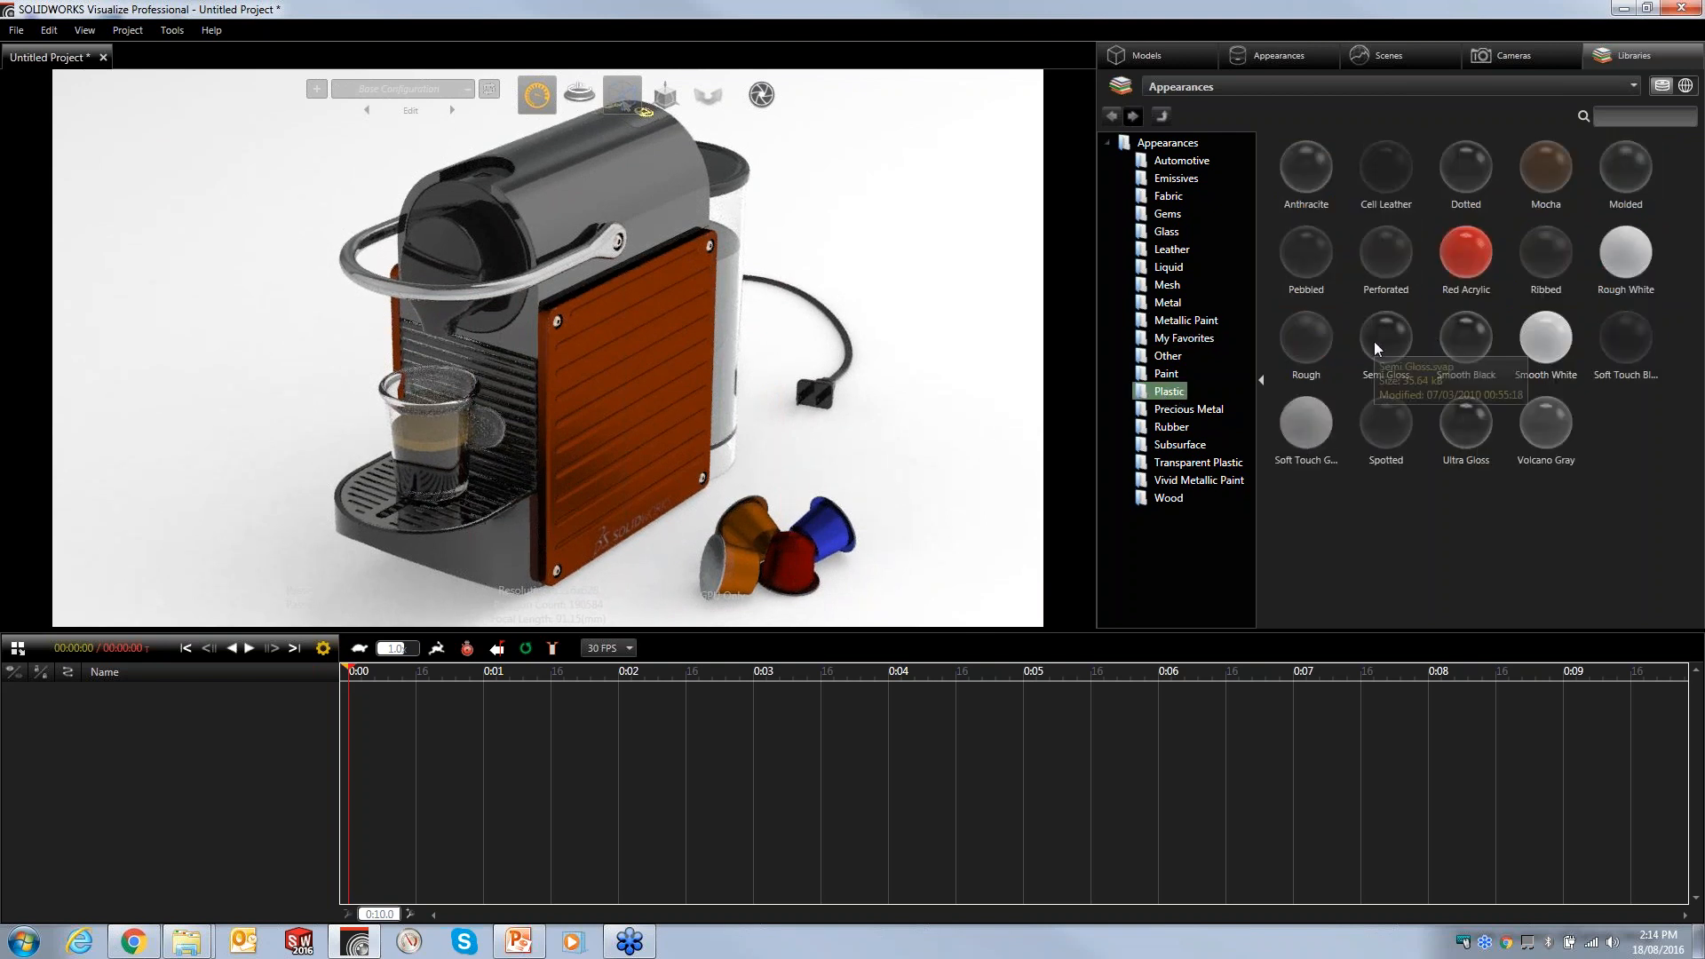
drag(1375, 342, 487, 545)
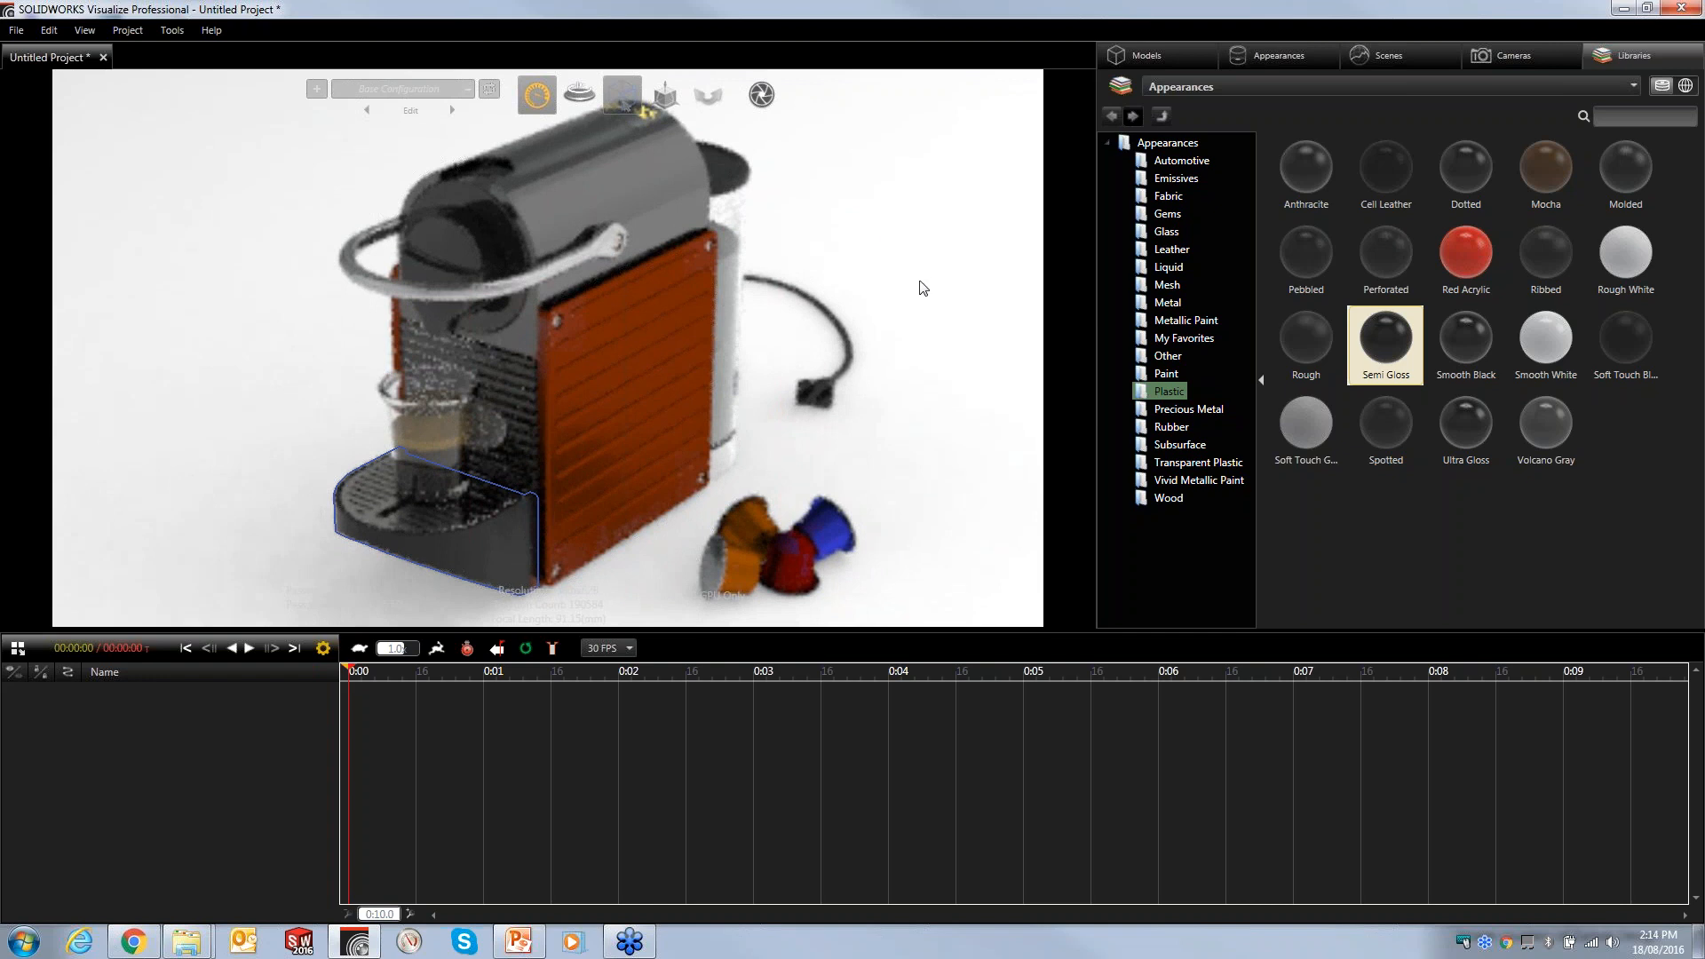
click(1469, 350)
drag(1302, 370, 443, 254)
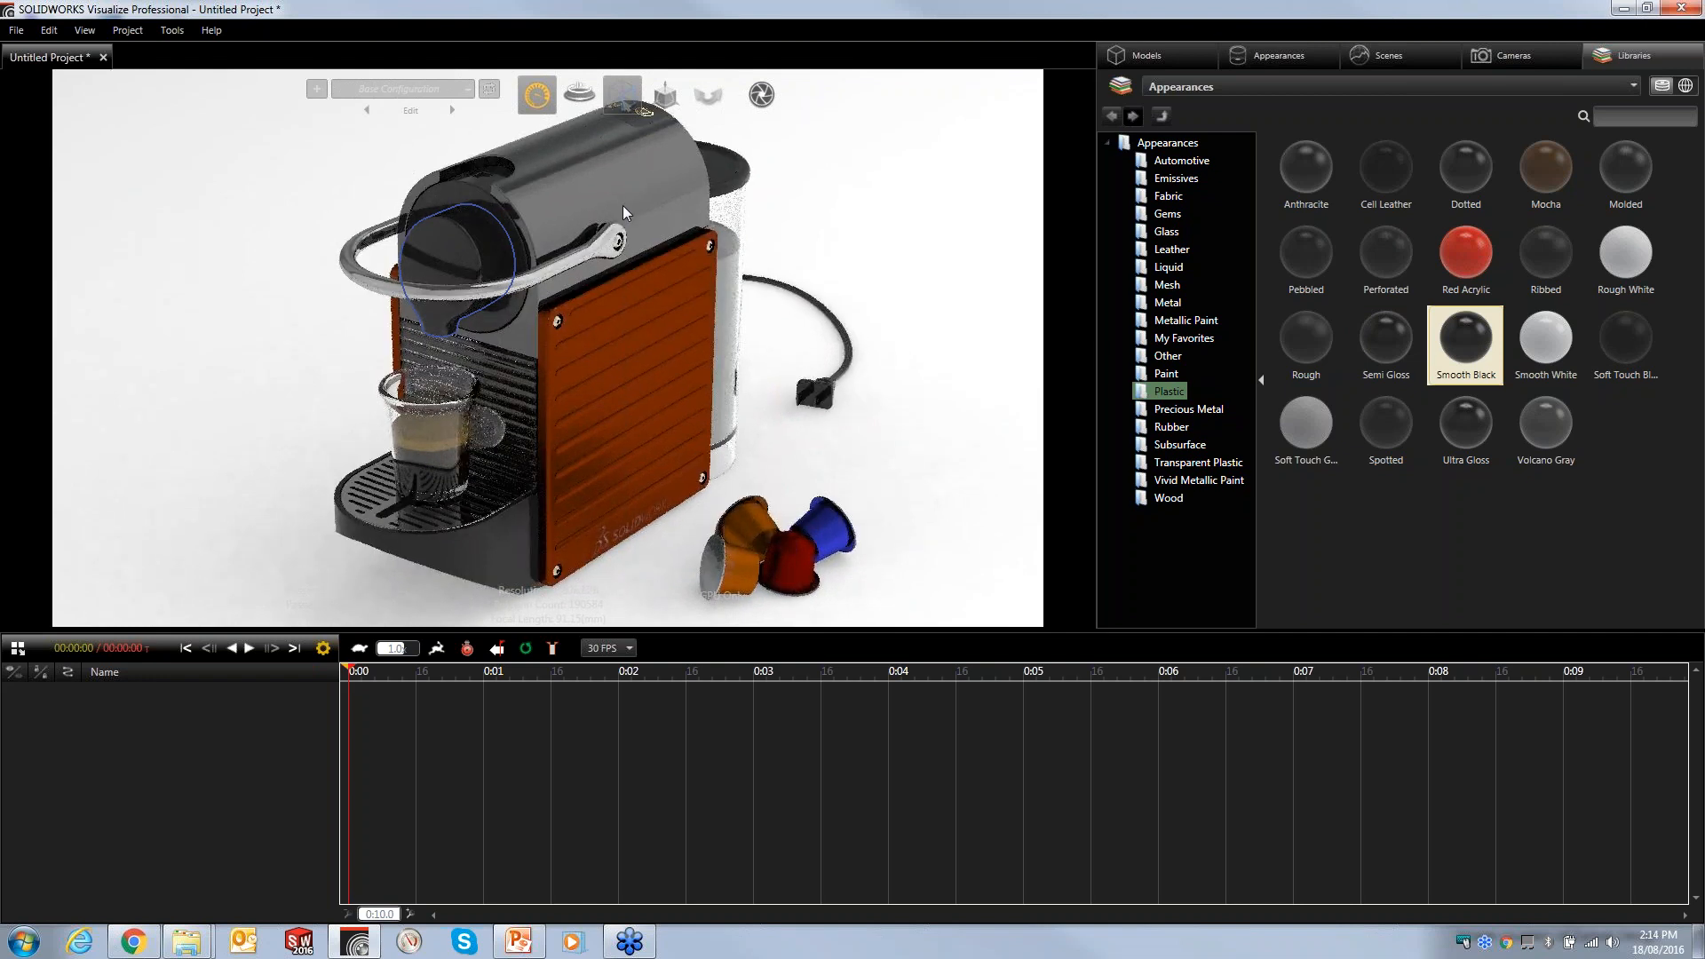
- Apply the Molded plastic appearance to the machine's top housing
scroll(643, 265, up, 5)
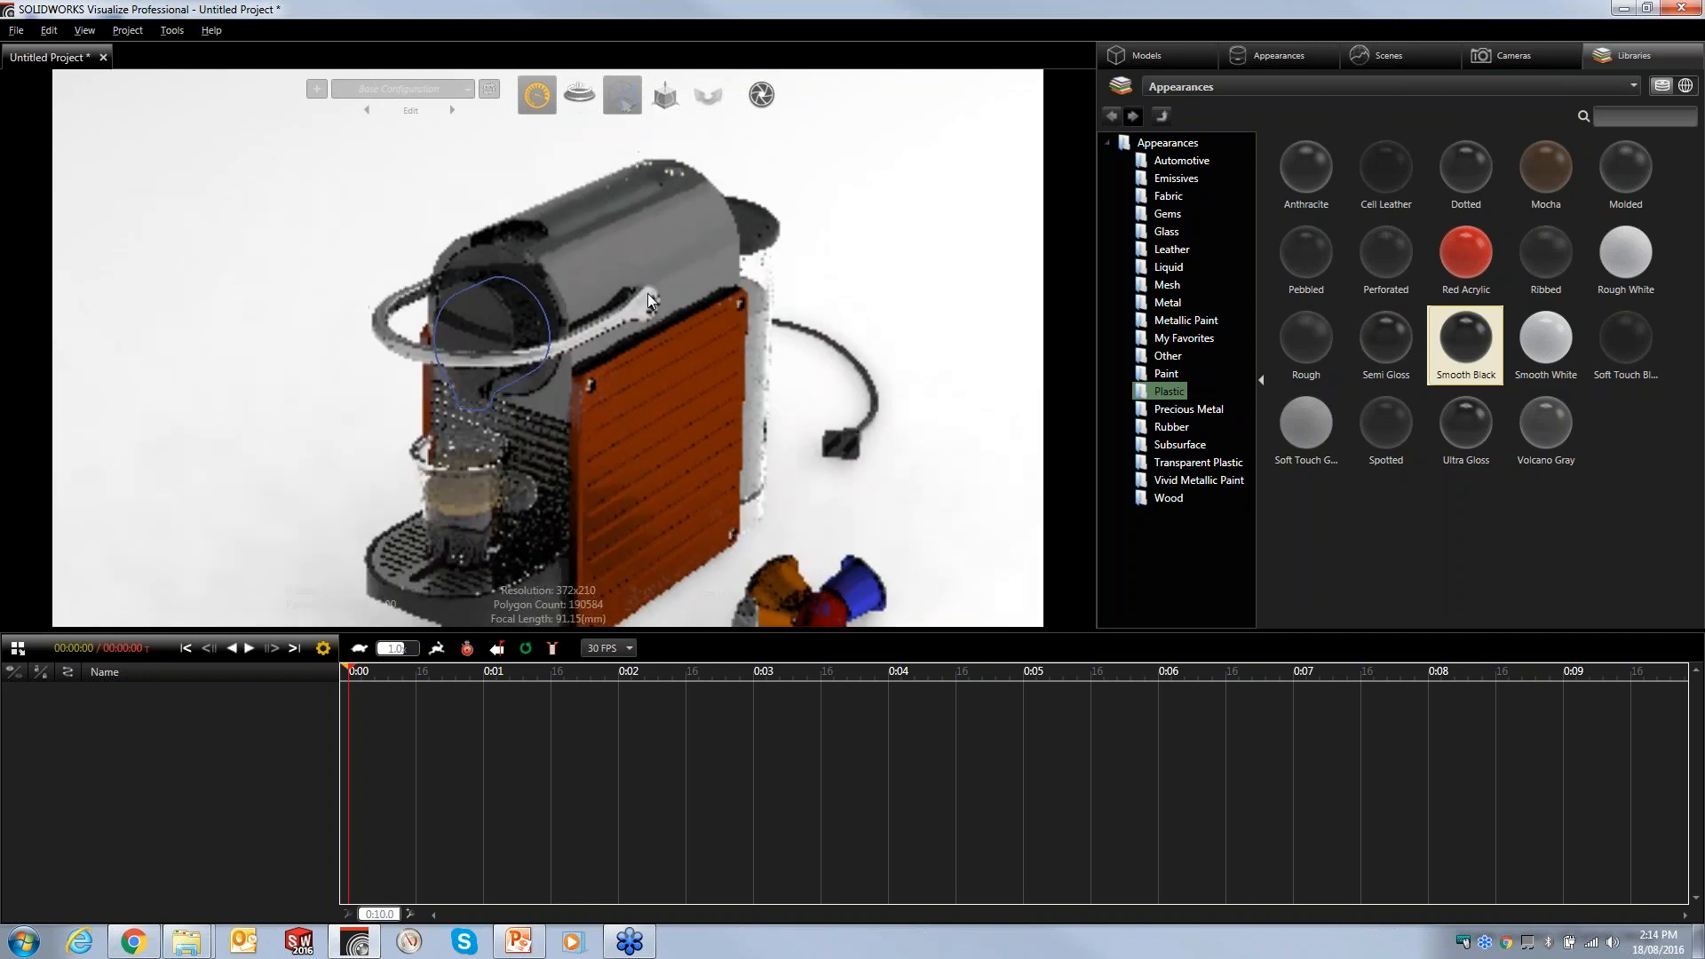
scroll(627, 237, up, 8)
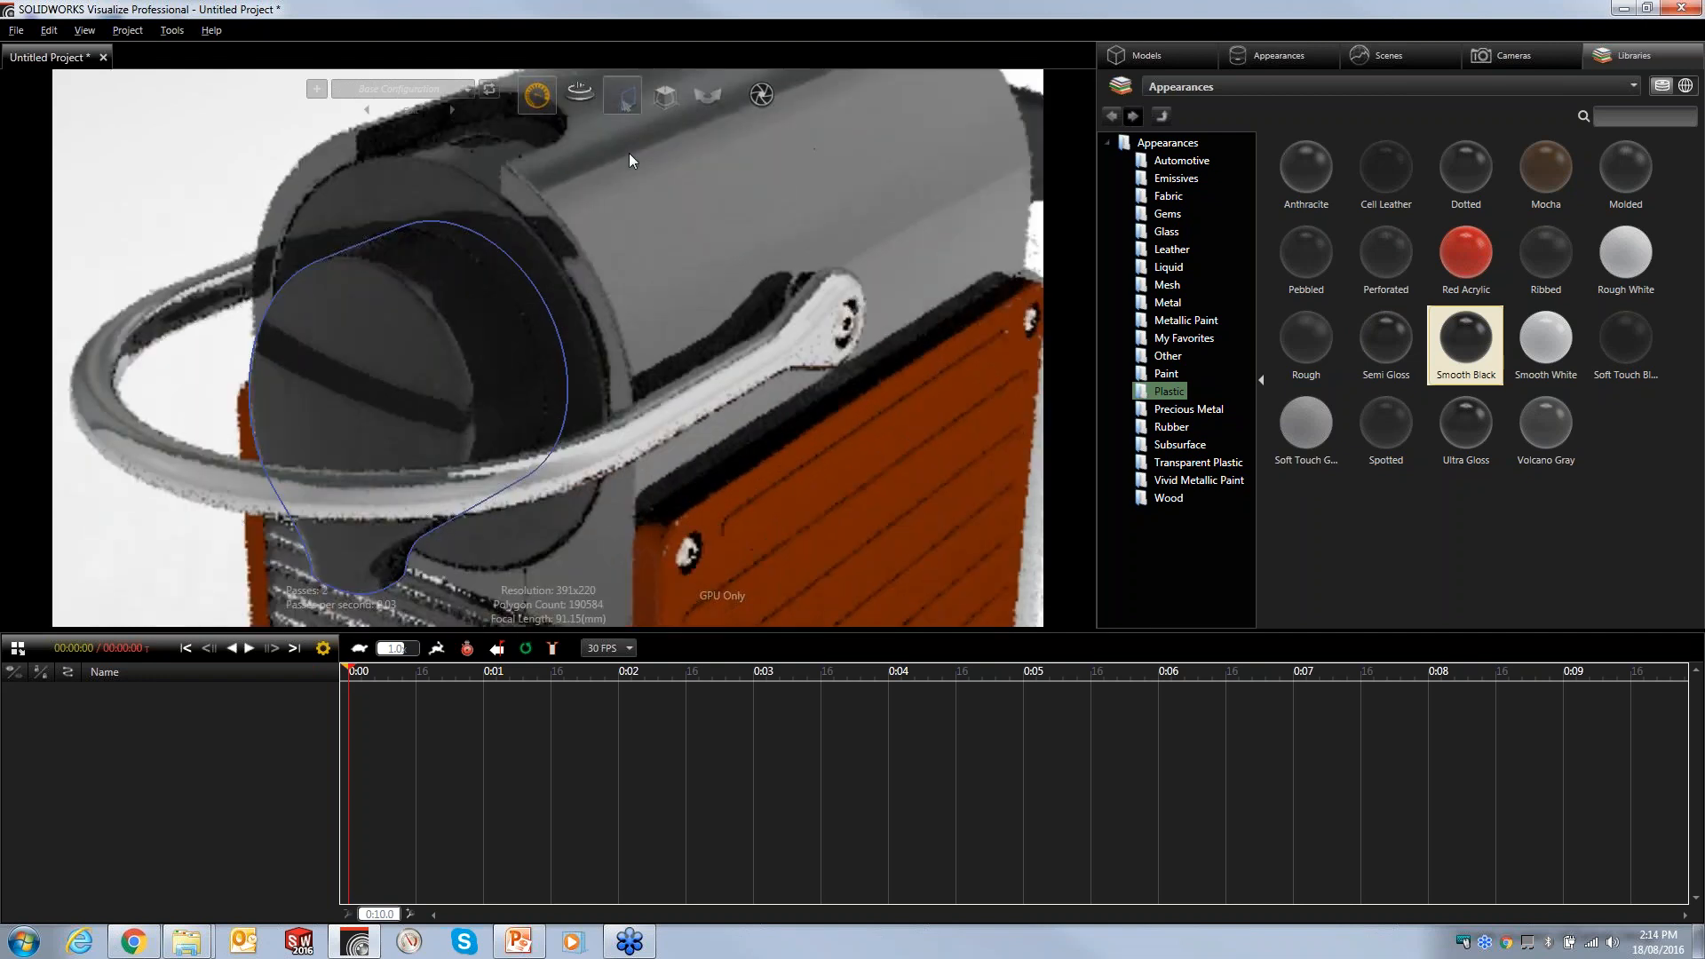
scroll(629, 213, down, 6)
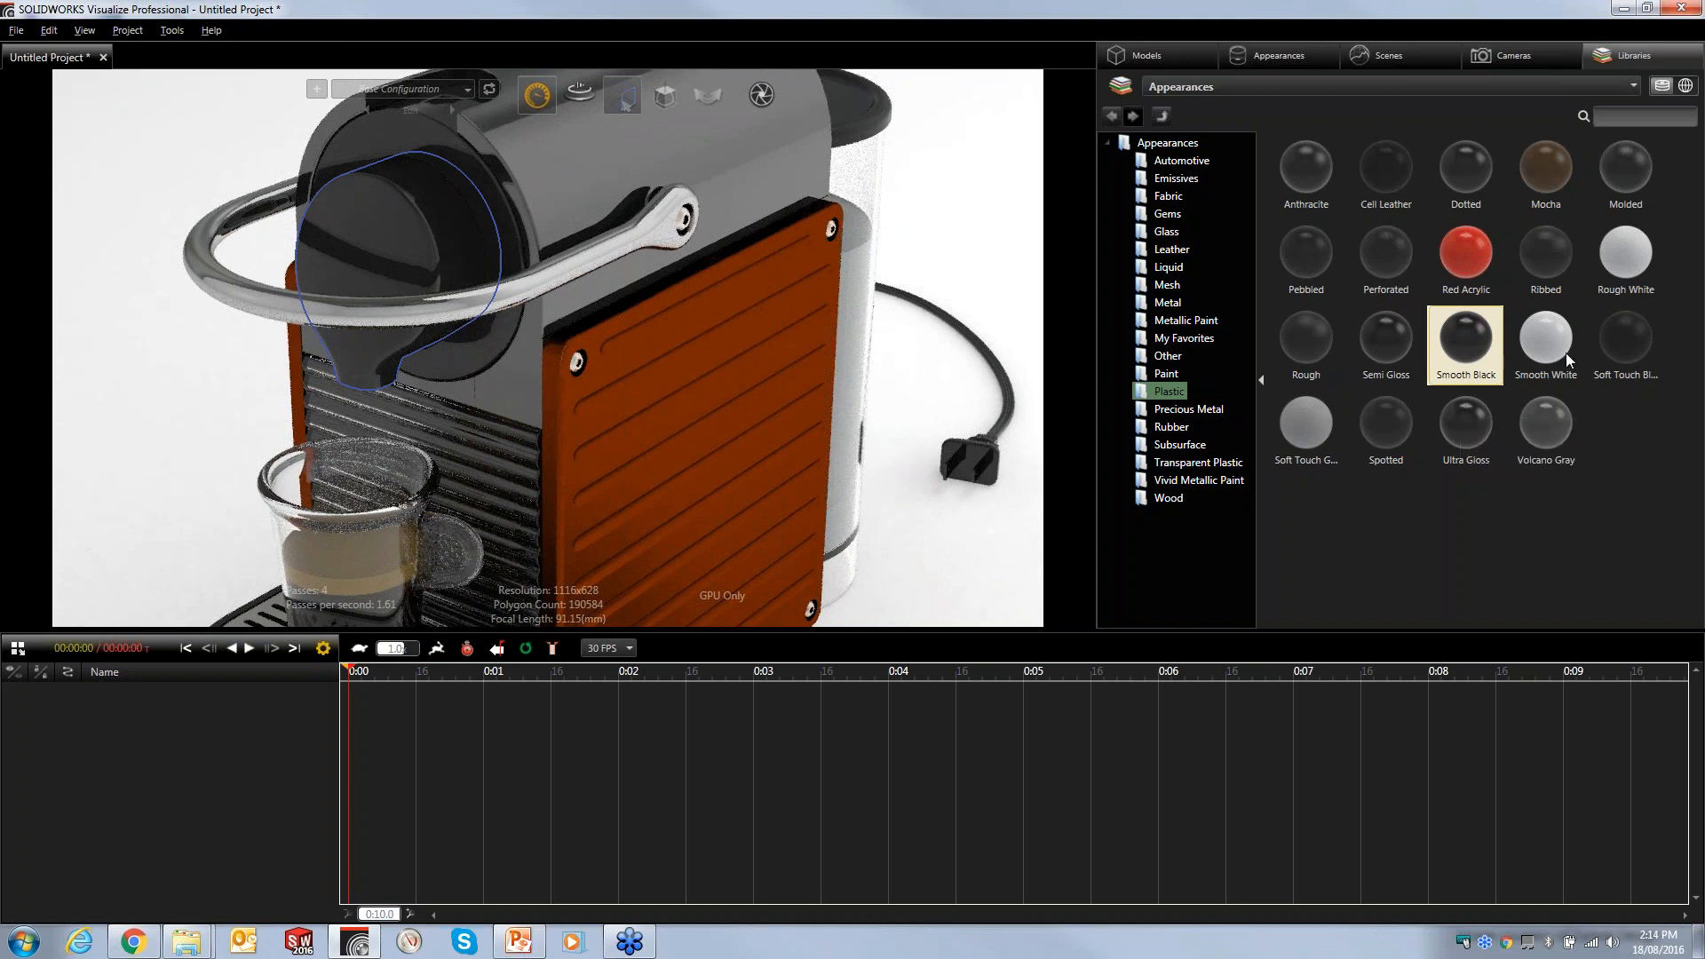
drag(1628, 185, 556, 198)
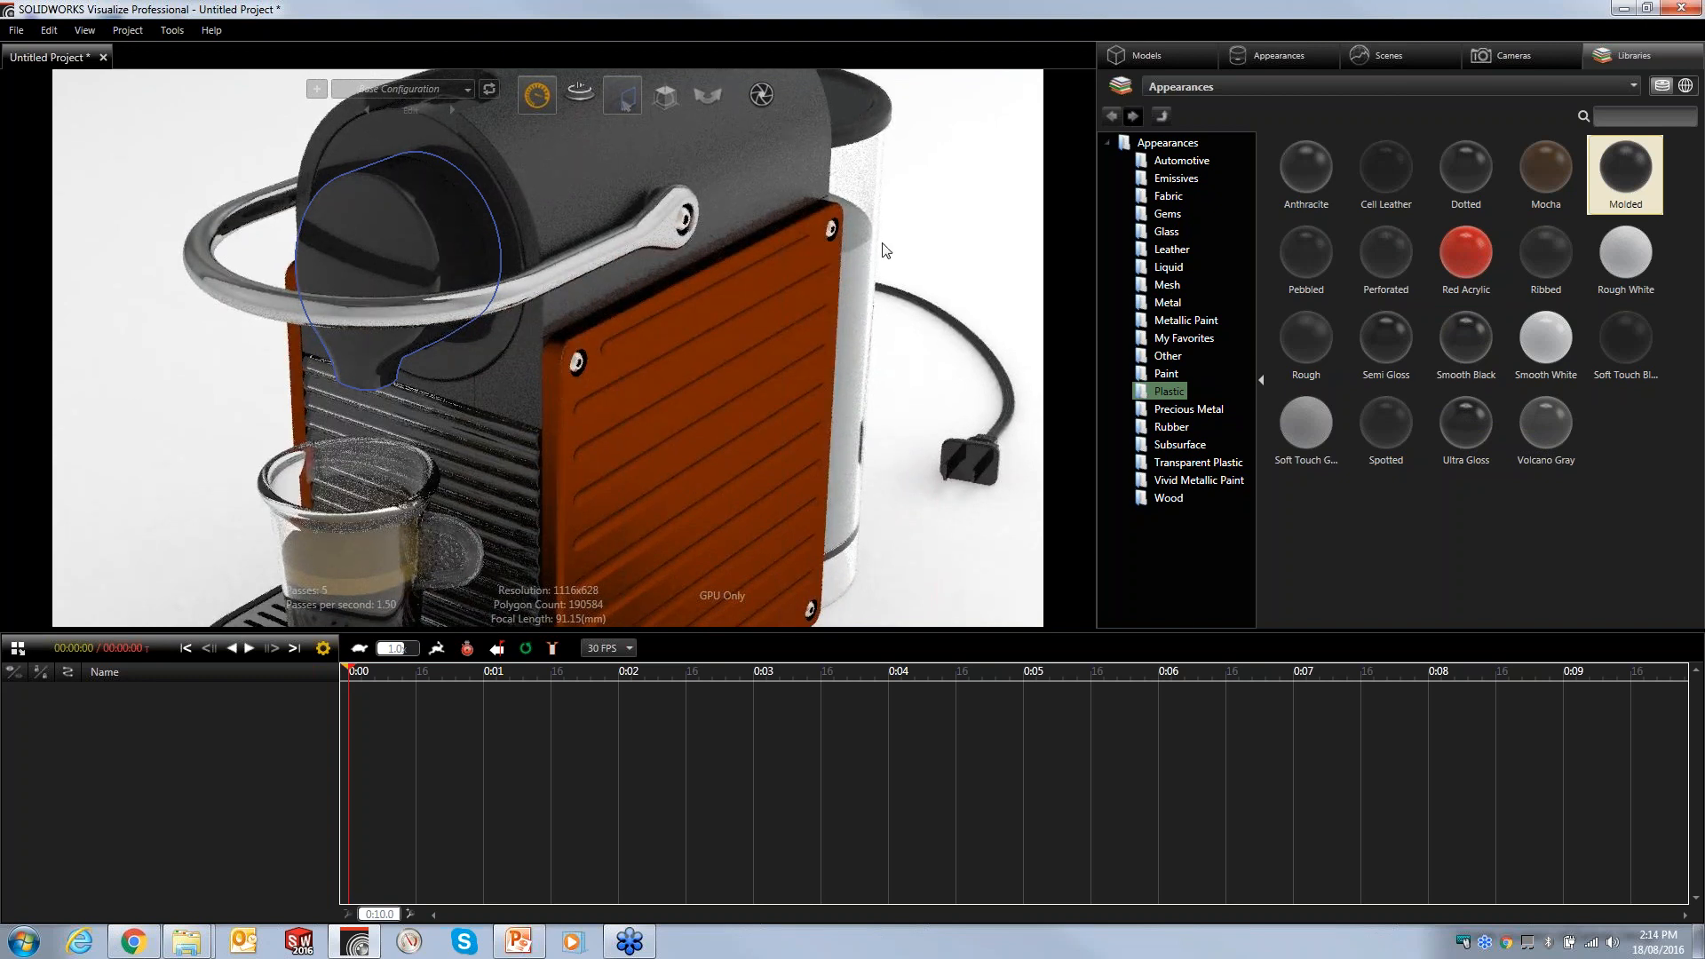
- Delete all unused appearances and textures from the project's appearance list
click(1275, 58)
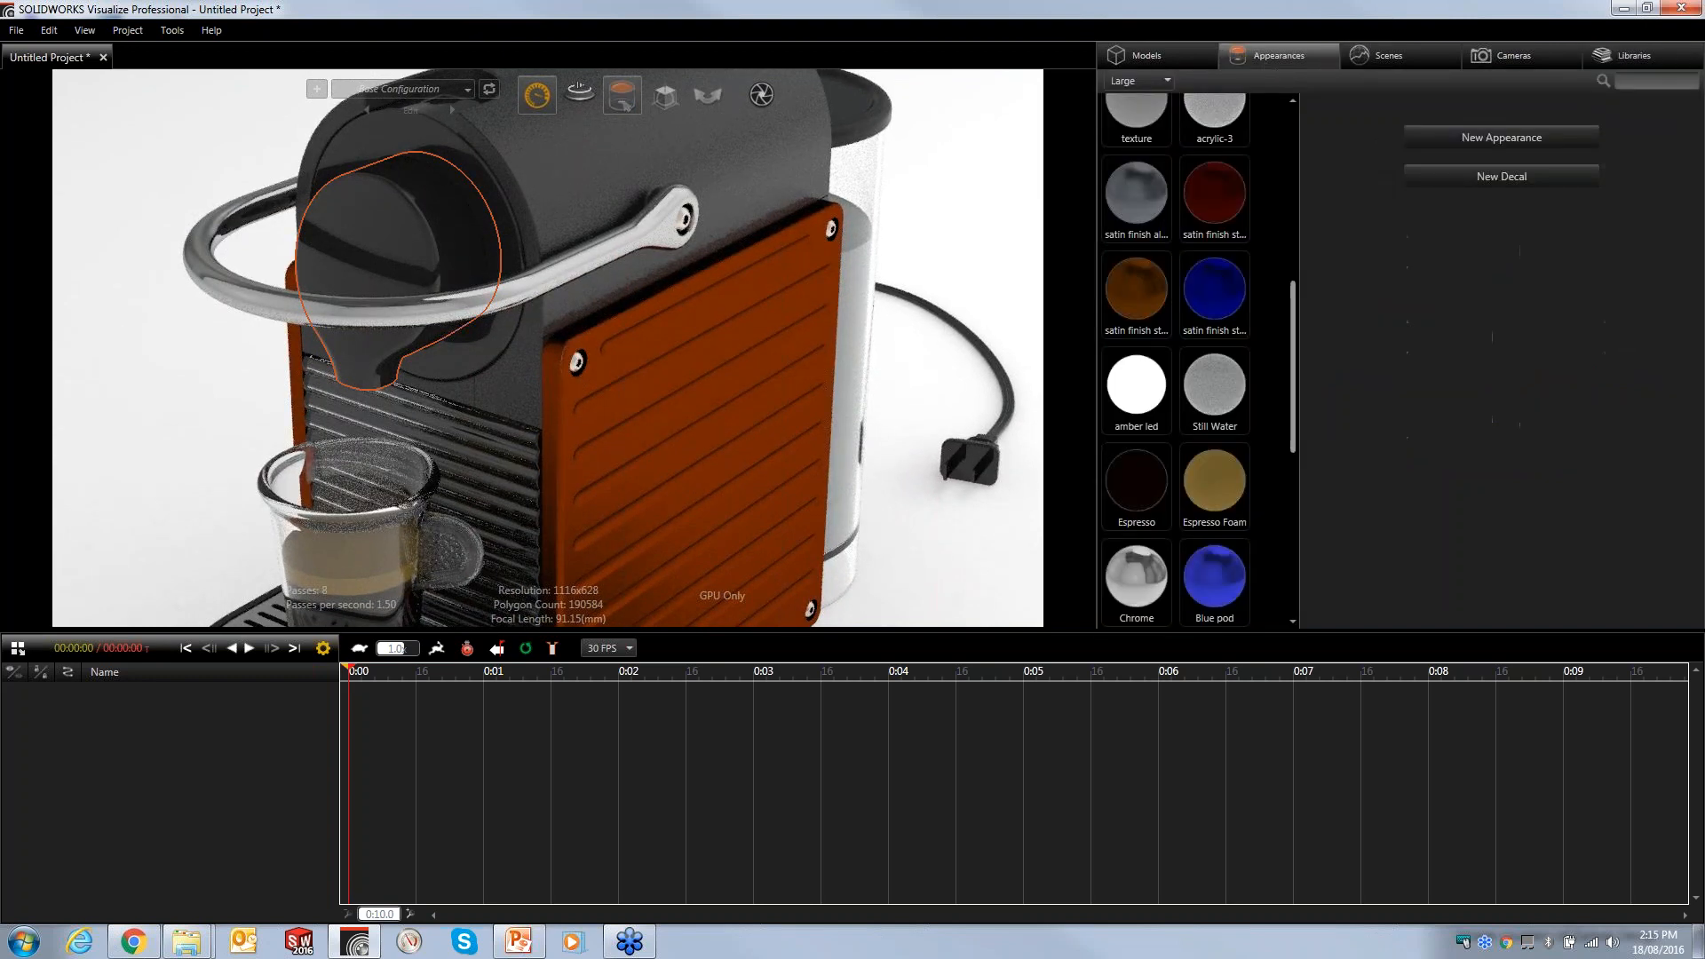
drag(1294, 343, 1313, 471)
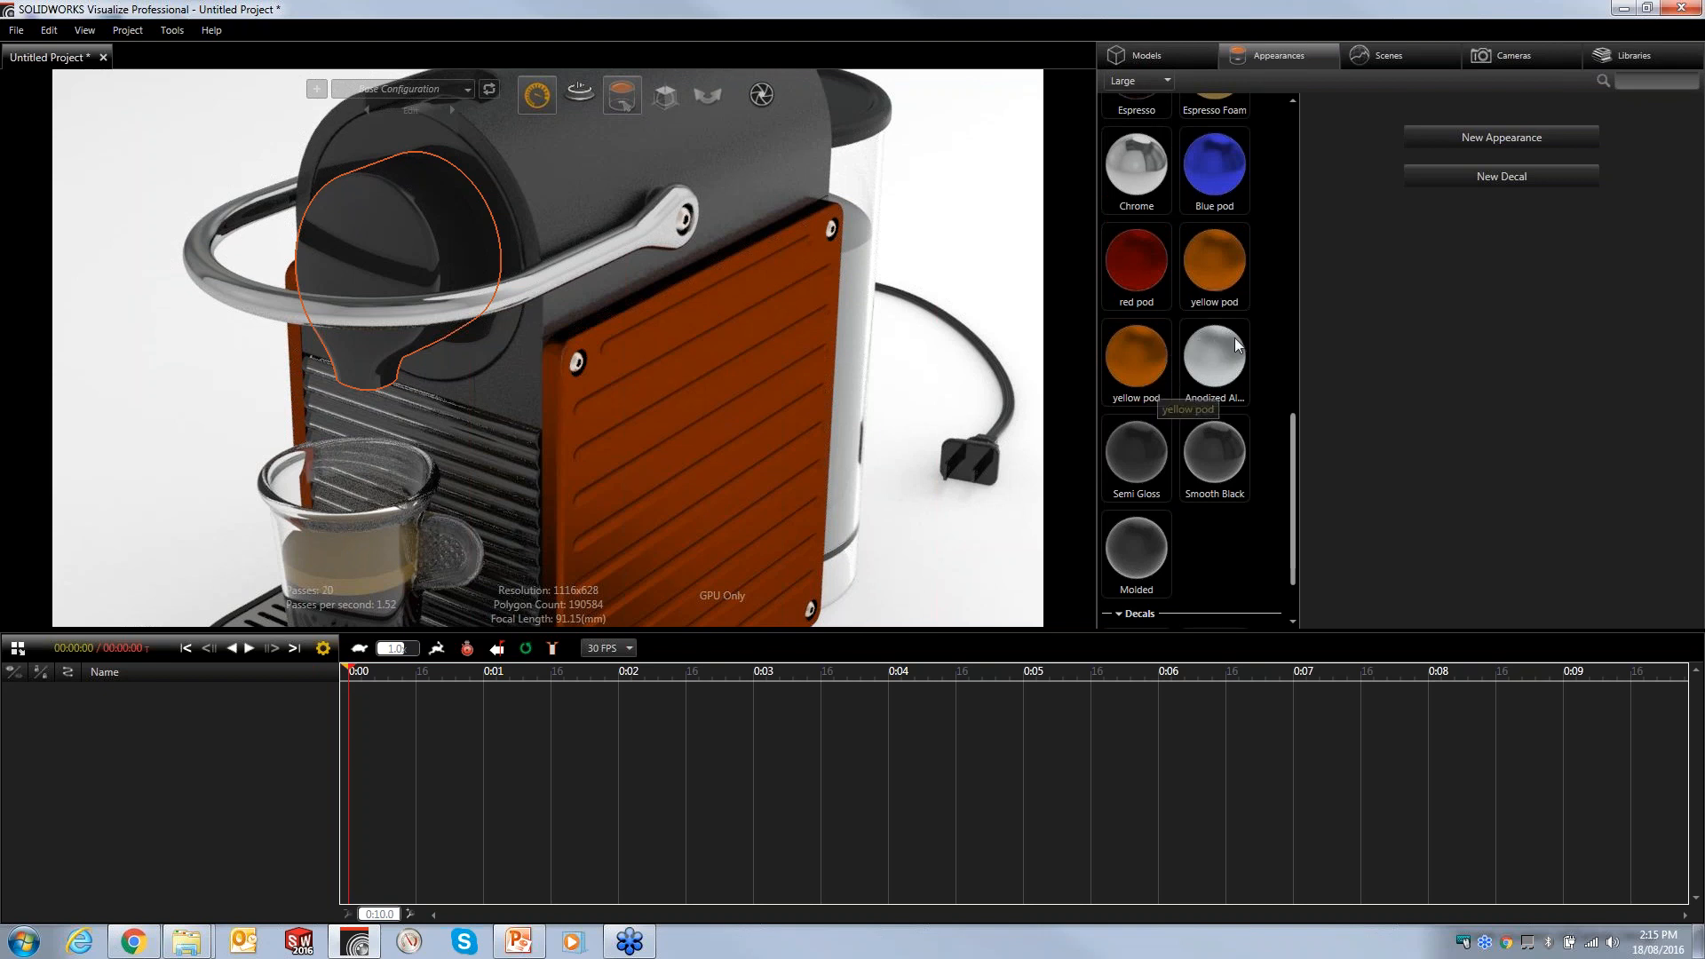
right_click(1277, 314)
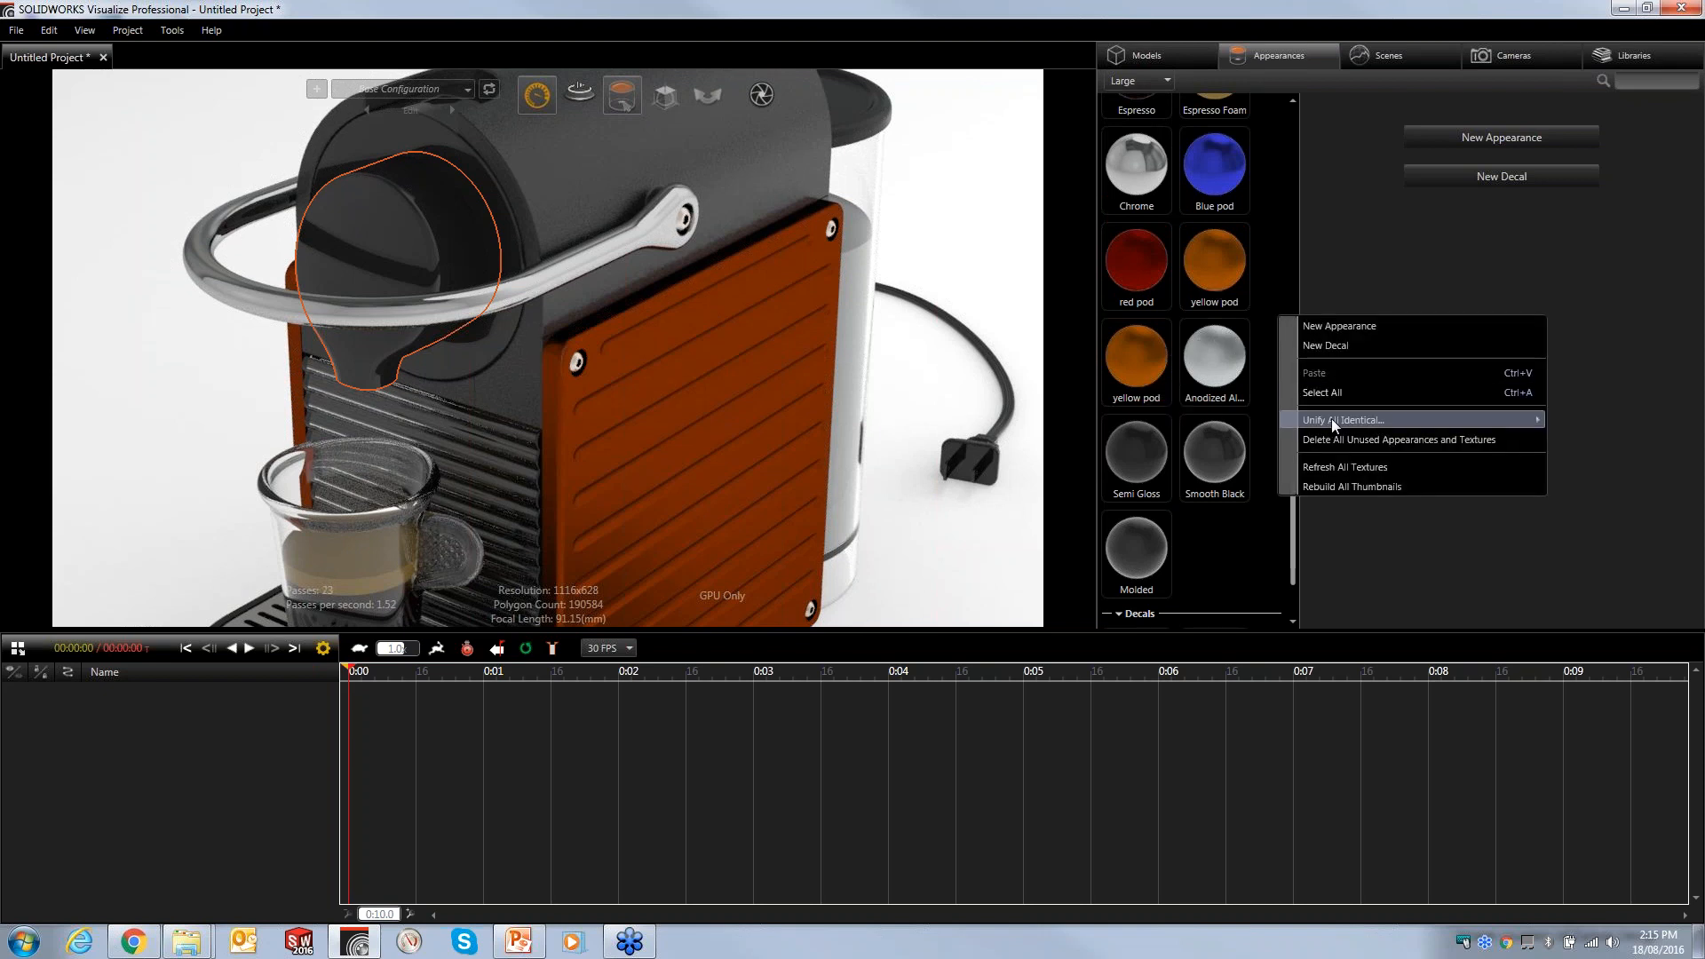
mouse_move(1334, 419)
click(1564, 438)
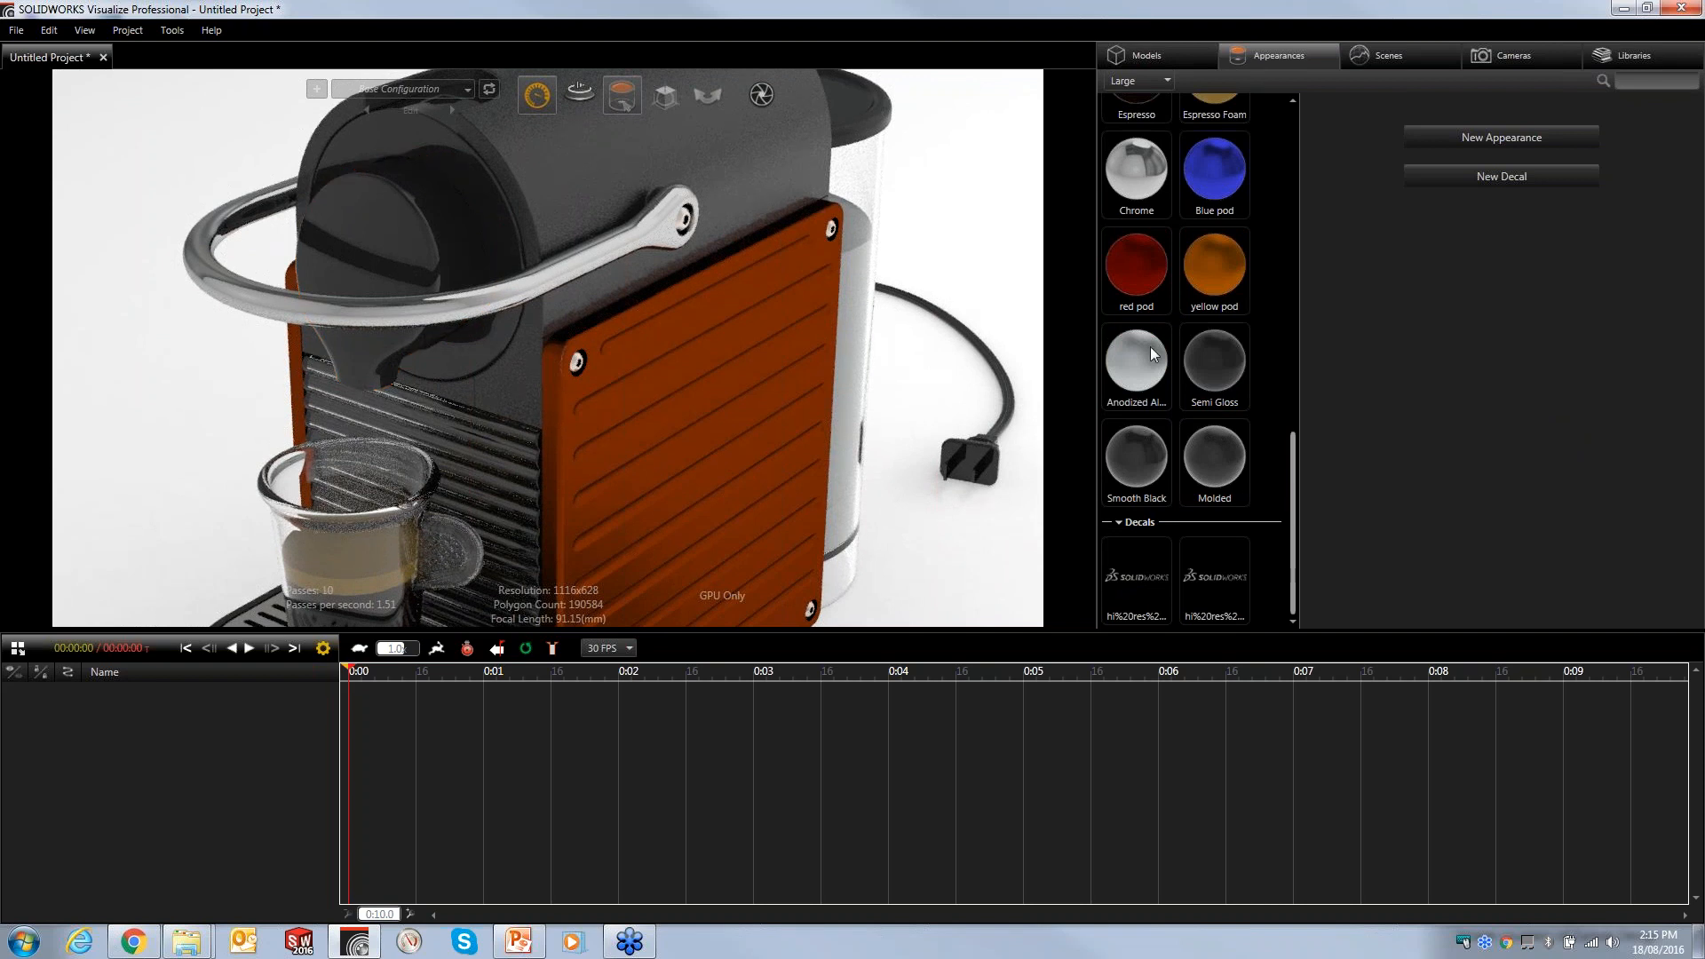
- Copy the Chrome appearance and assign it to the satin finish stainless steel and chromium plate parts
click(1137, 179)
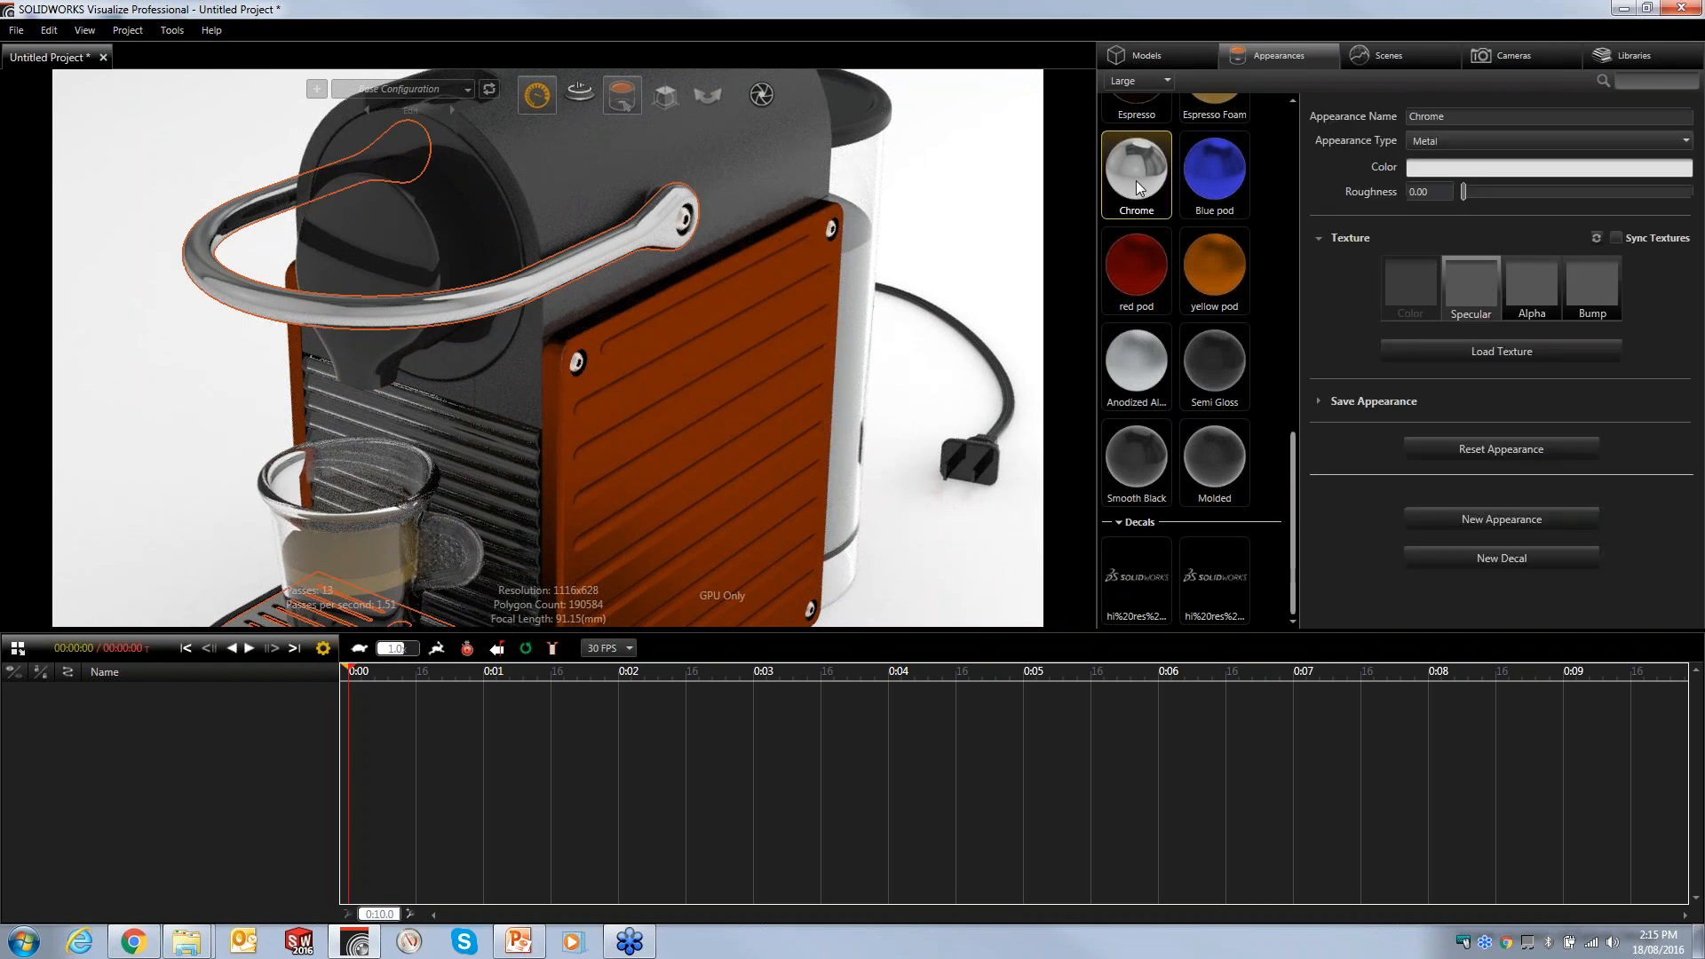
right_click(1136, 179)
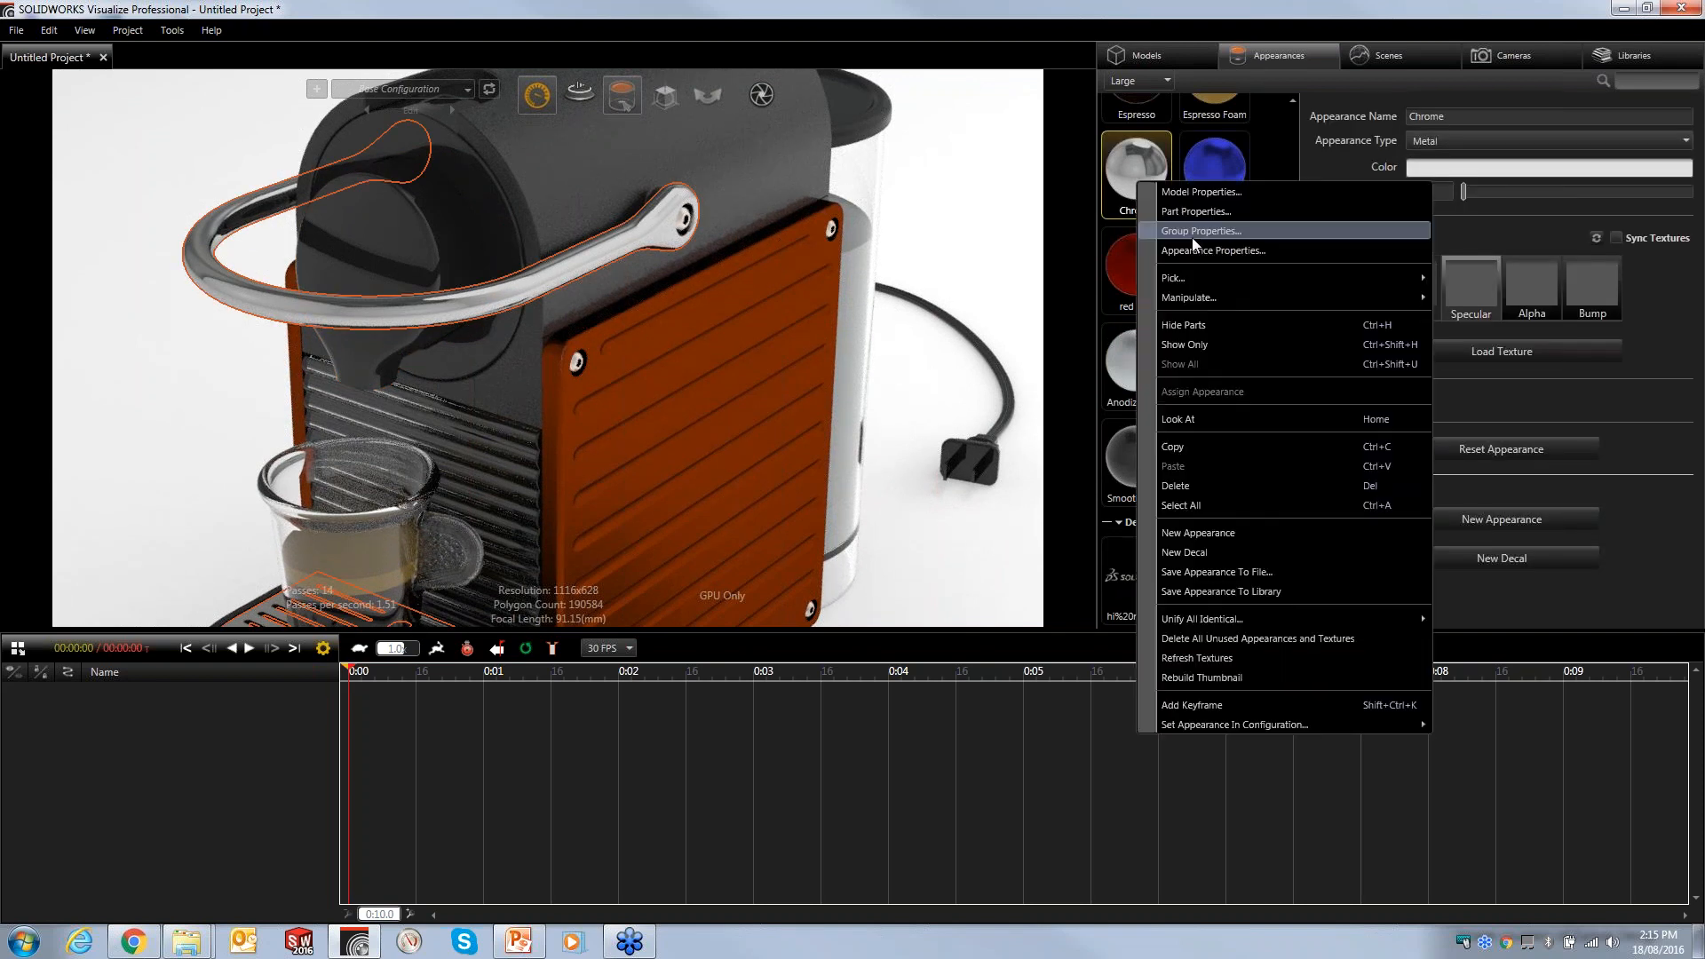
click(1208, 445)
drag(1292, 454, 1270, 124)
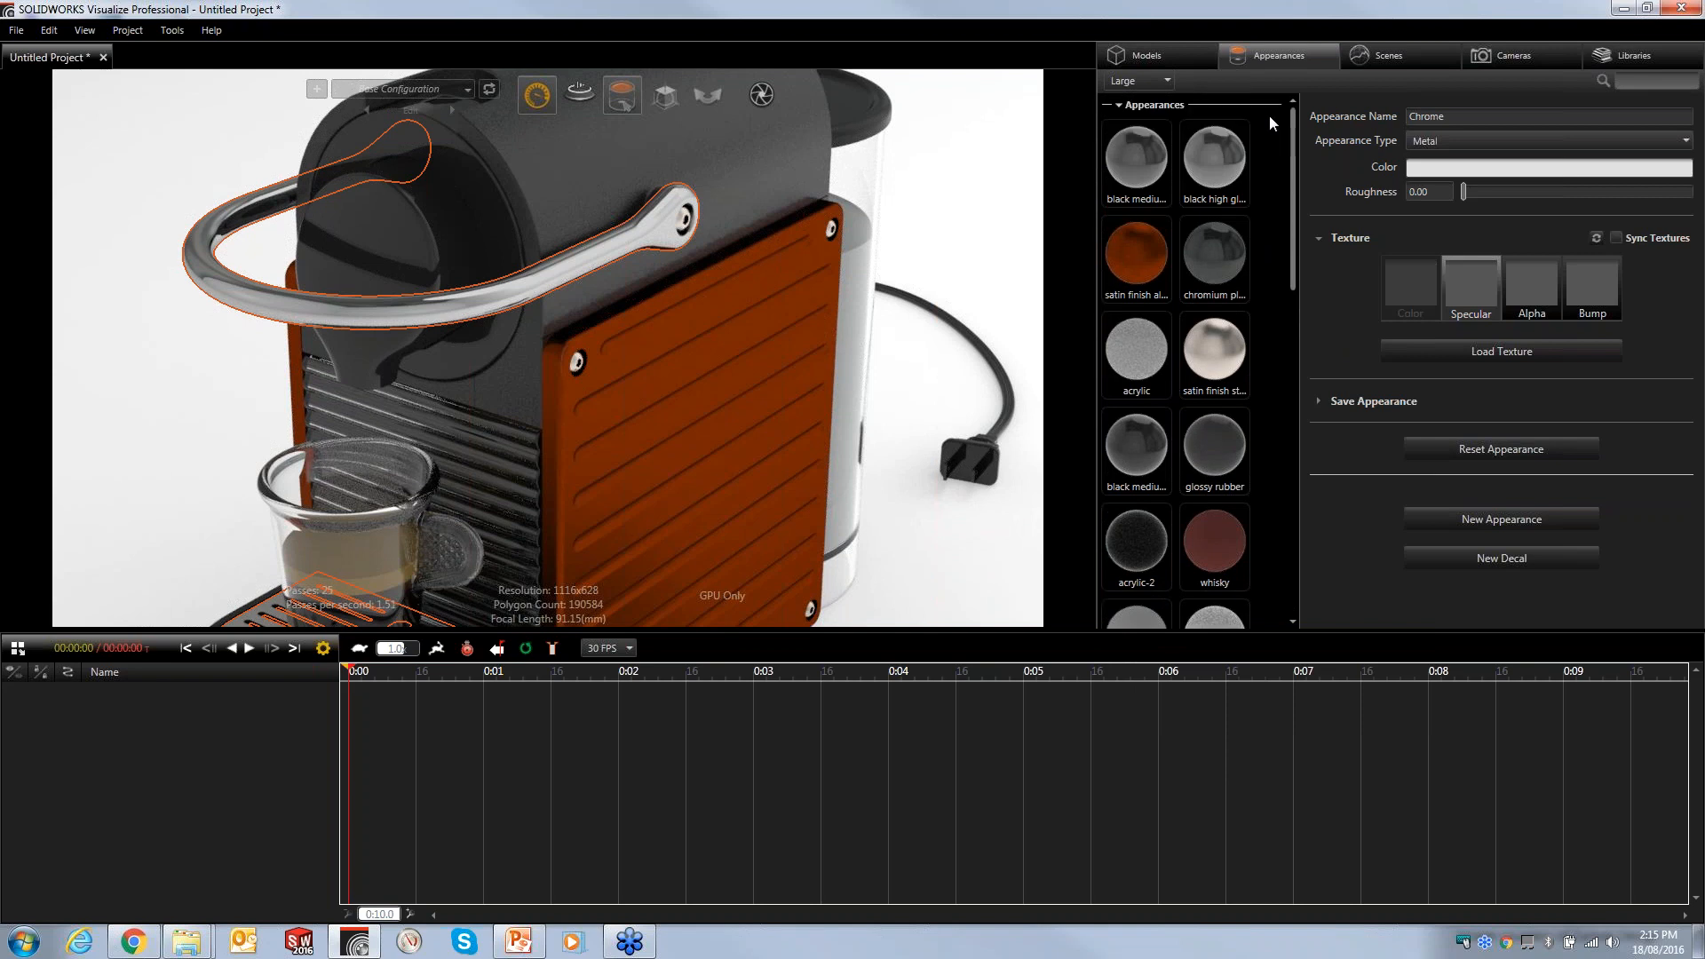
click(1220, 371)
right_click(1220, 370)
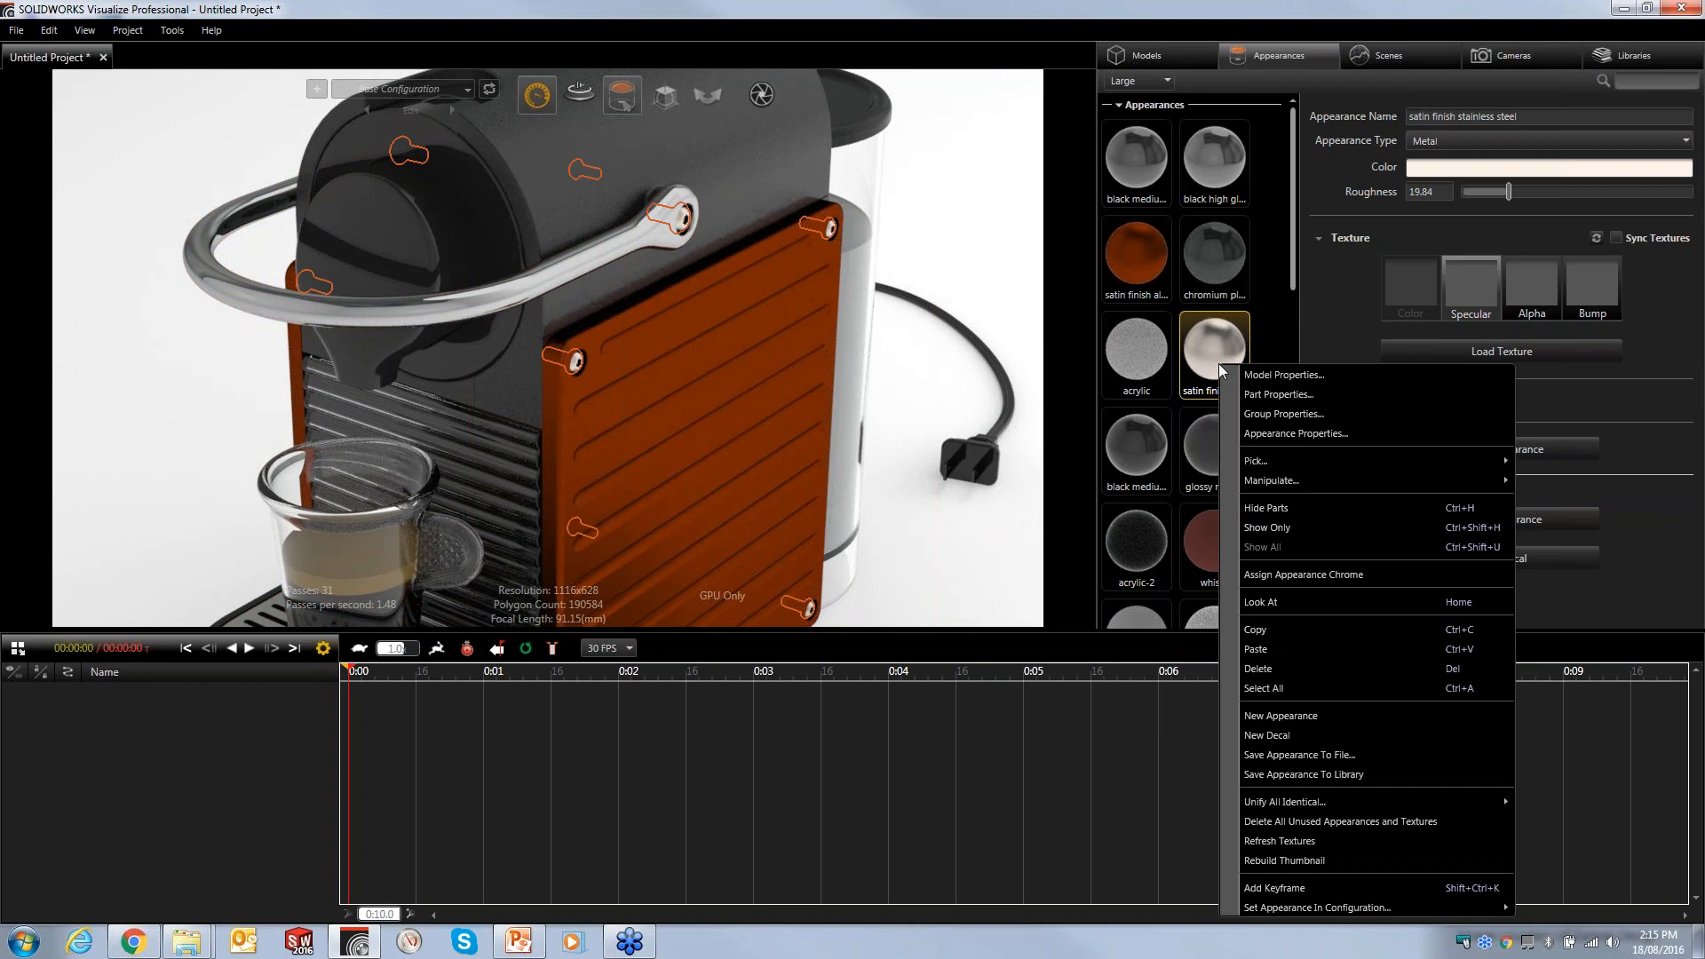
click(1295, 573)
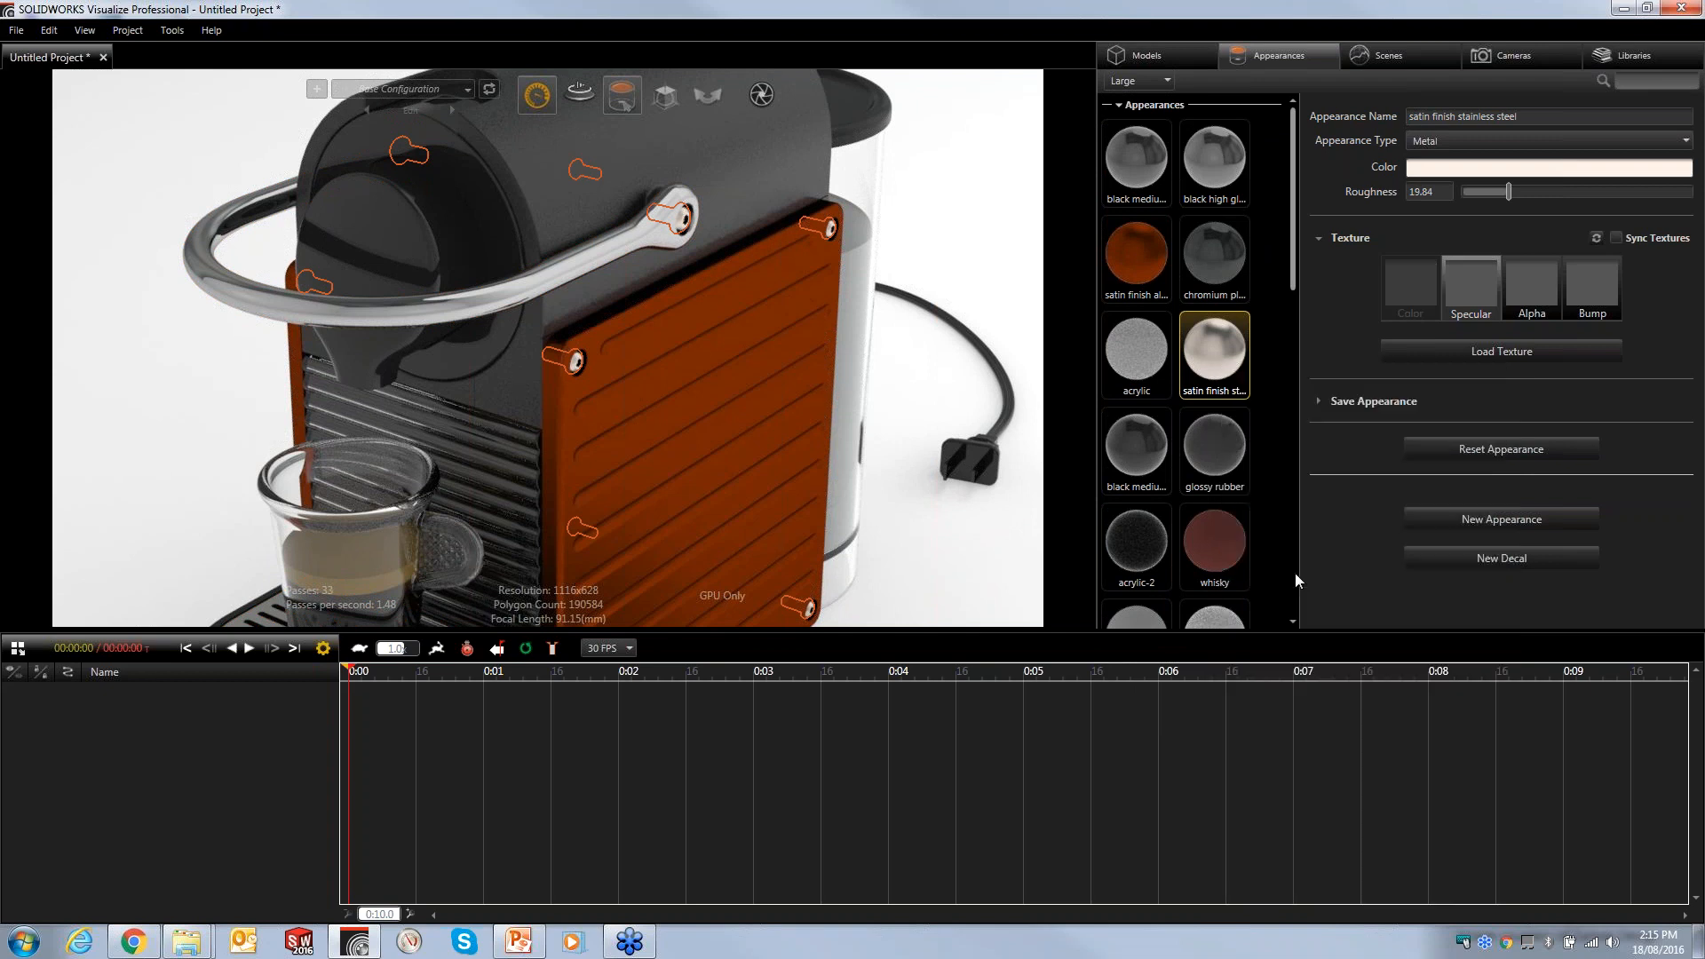
click(1206, 255)
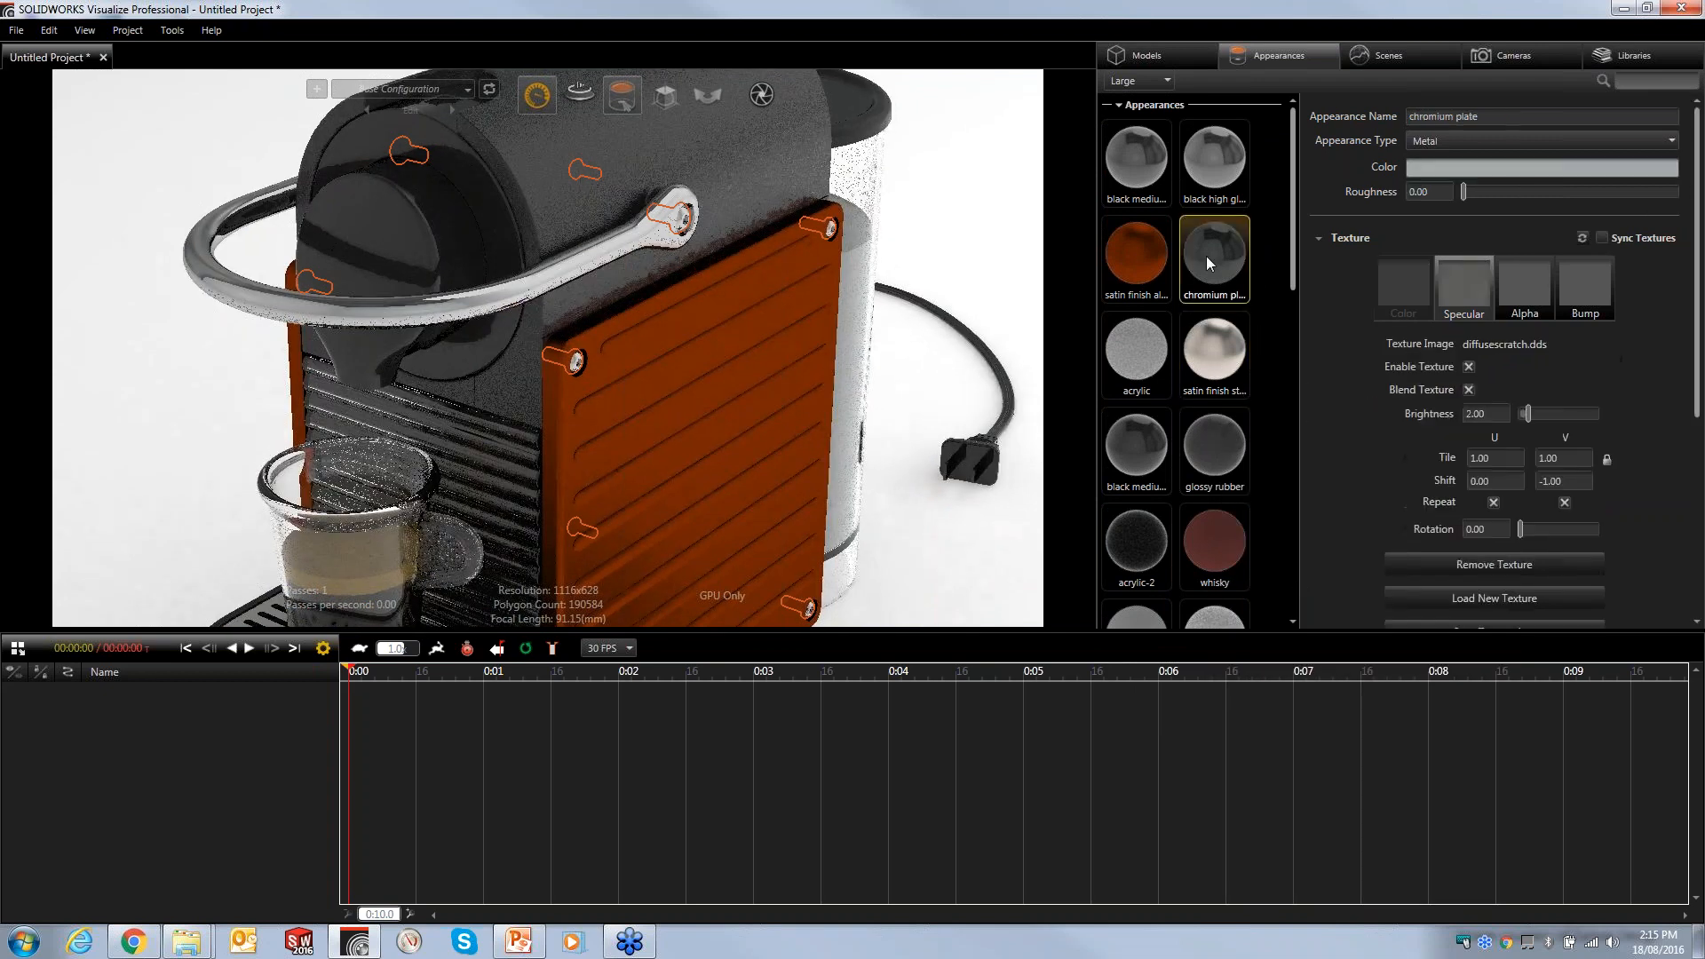
right_click(1206, 256)
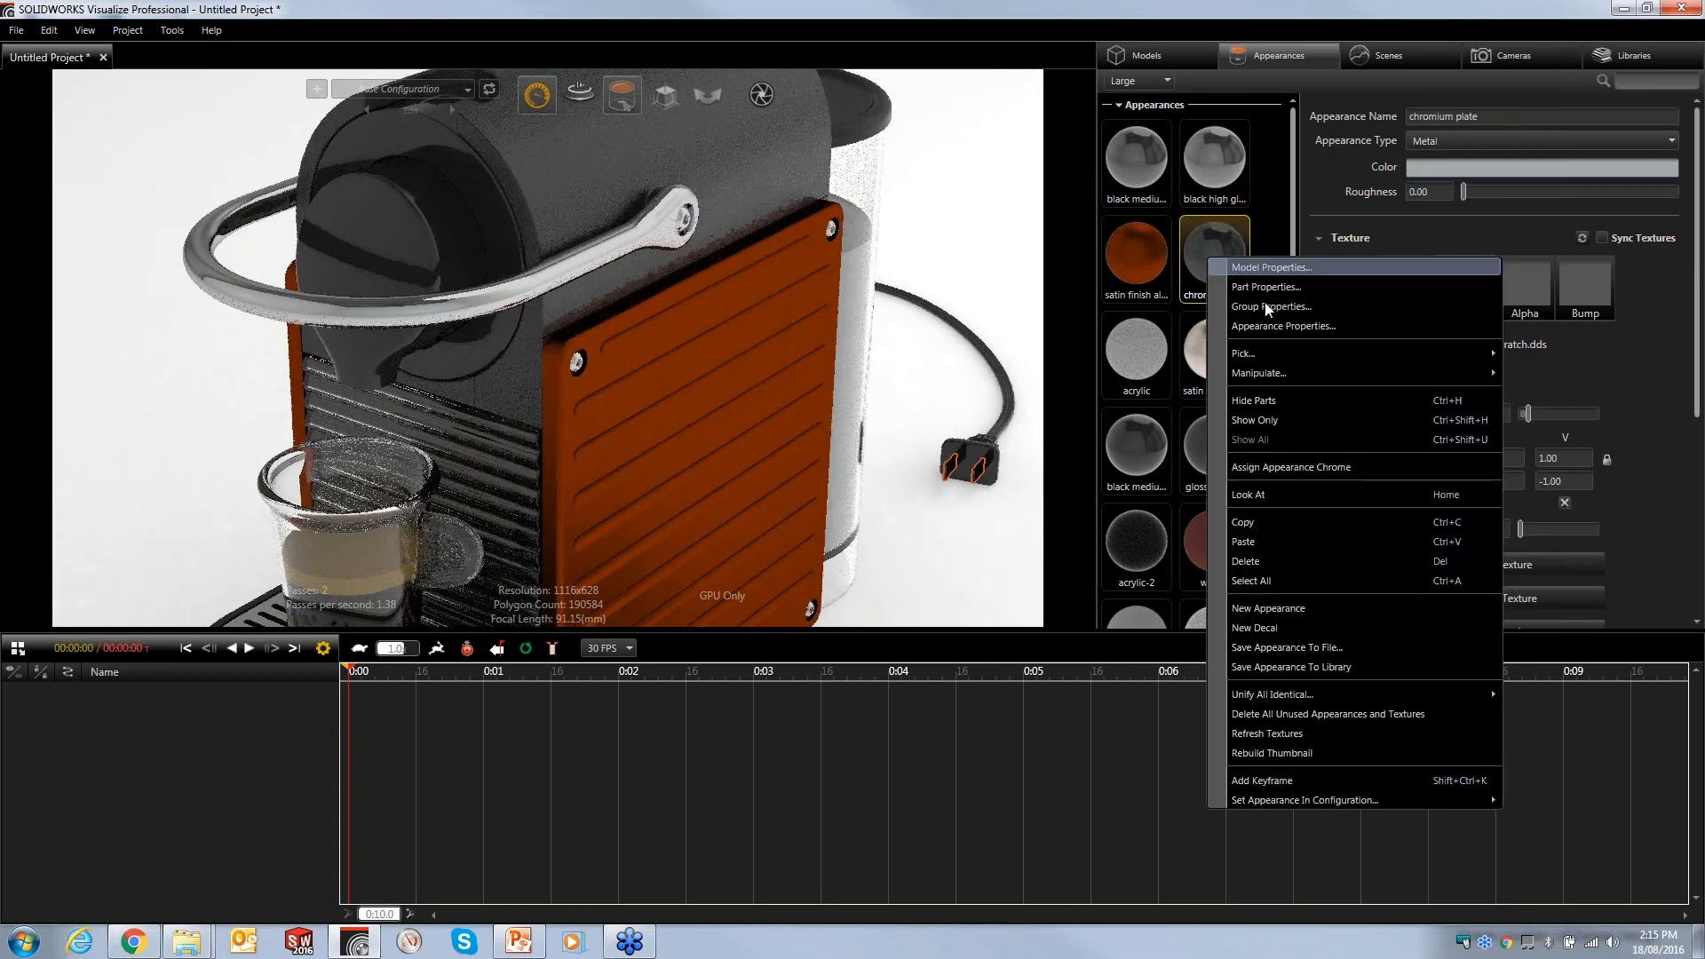
click(1276, 467)
- Delete all unused appearances and textures from the project once more
click(1268, 353)
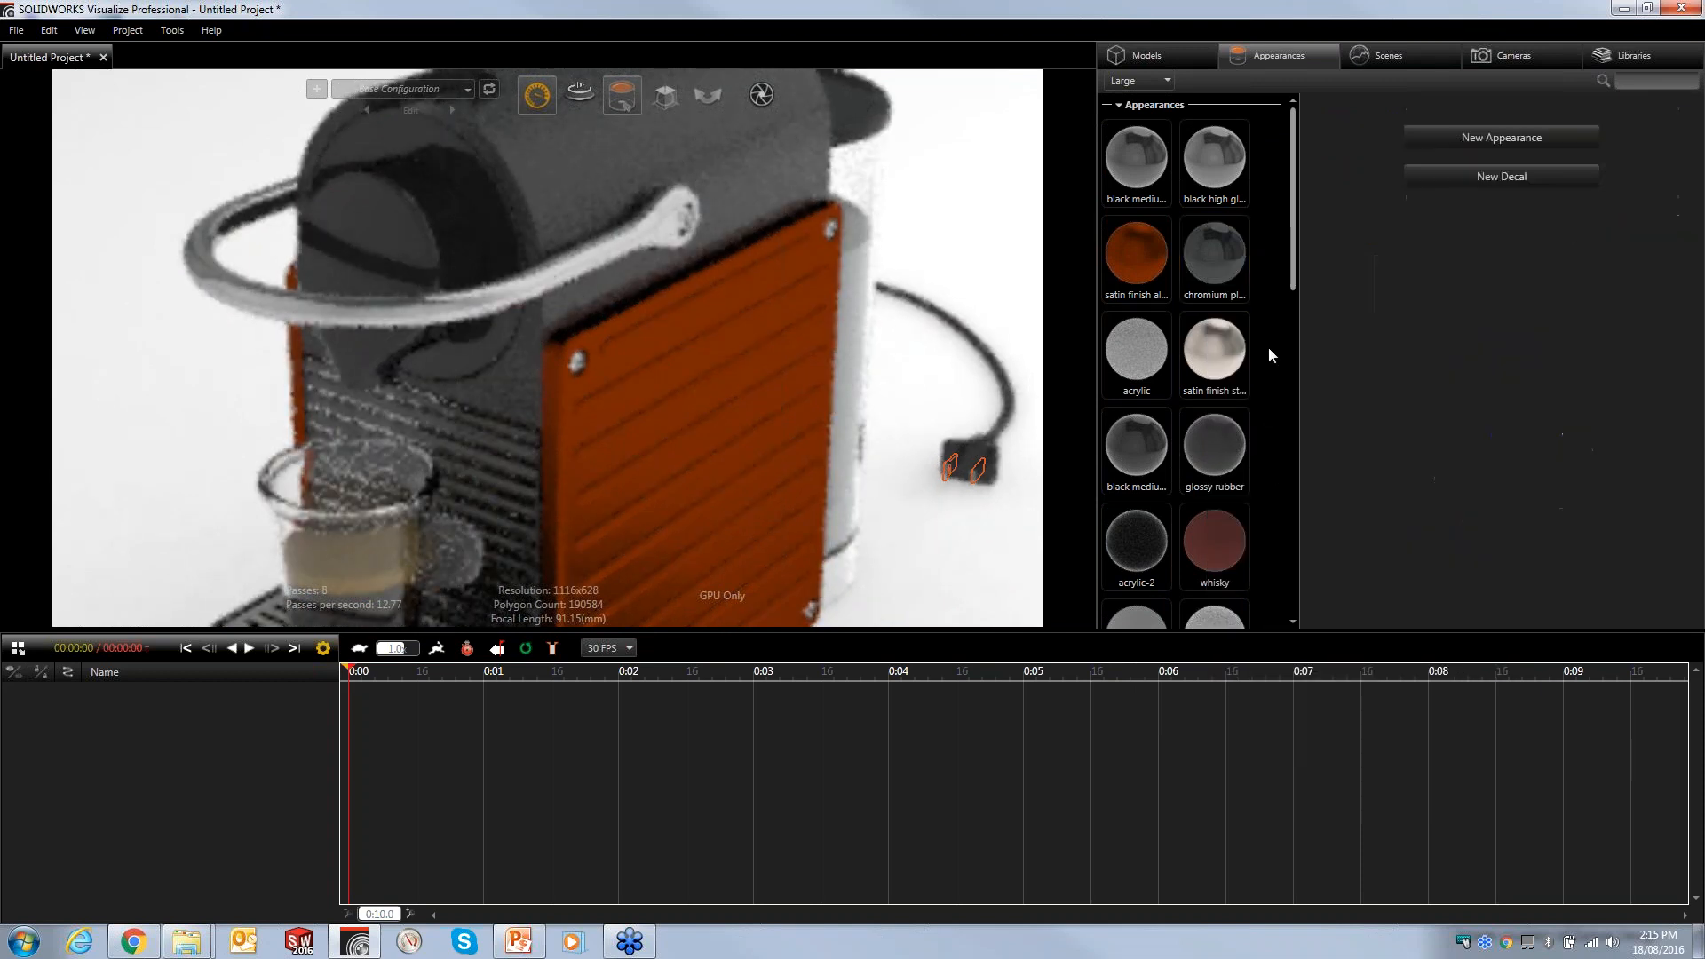
right_click(1269, 353)
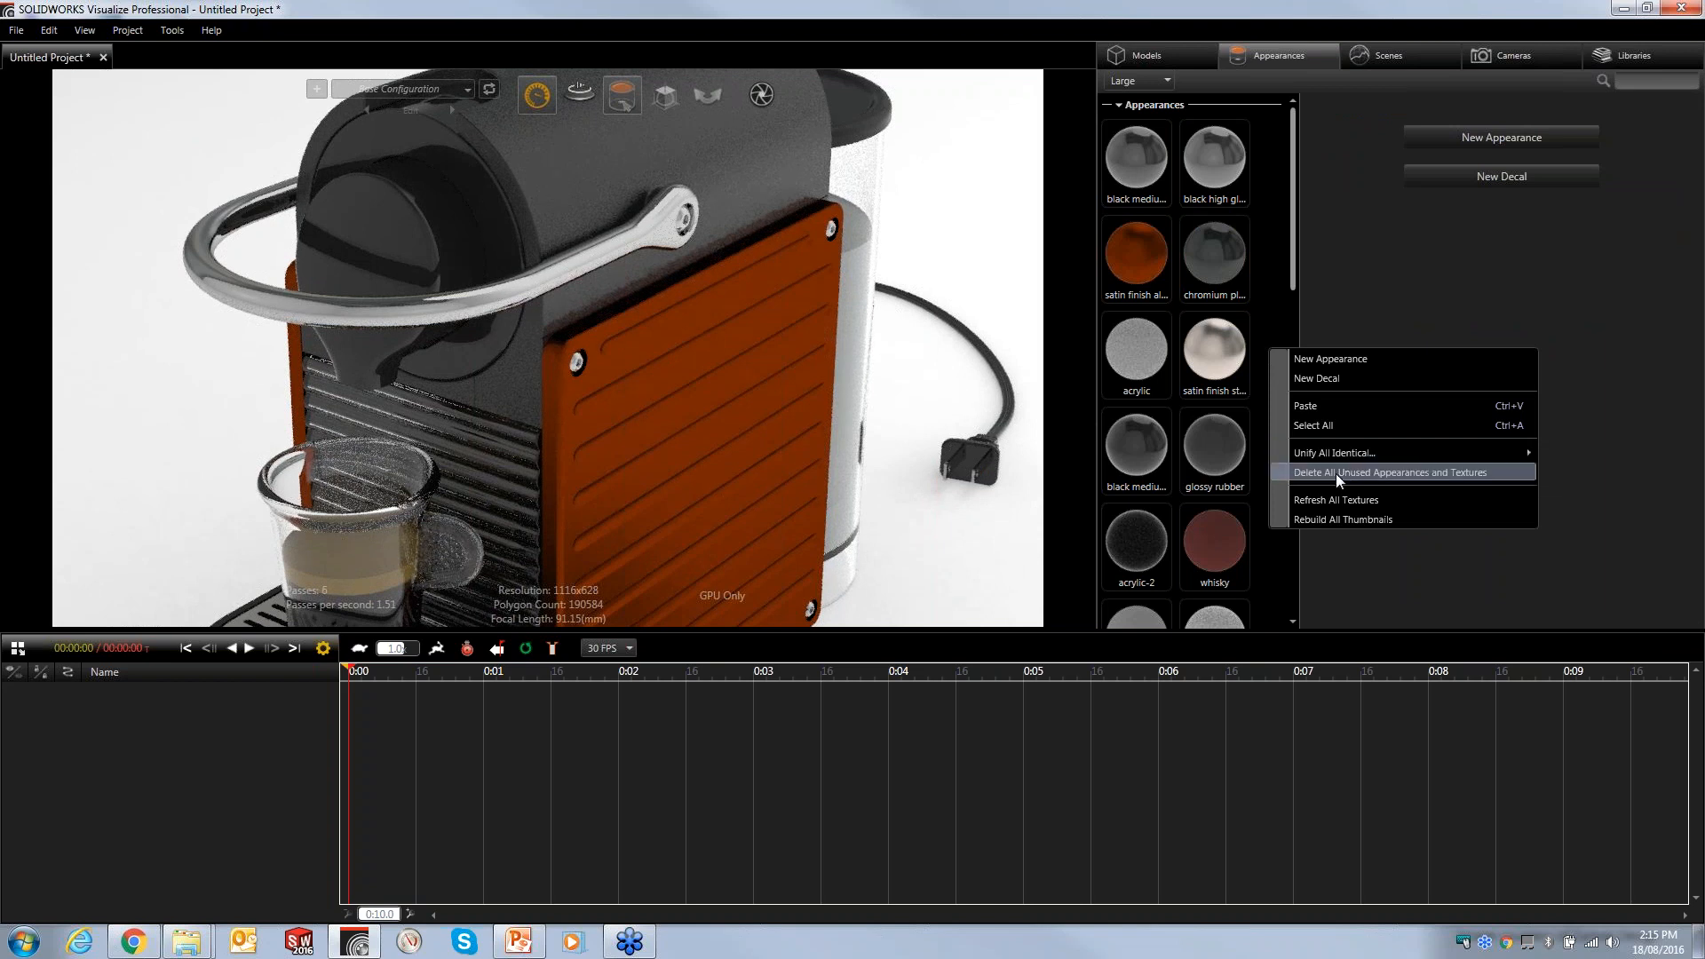
click(1360, 472)
drag(1292, 266, 1245, 173)
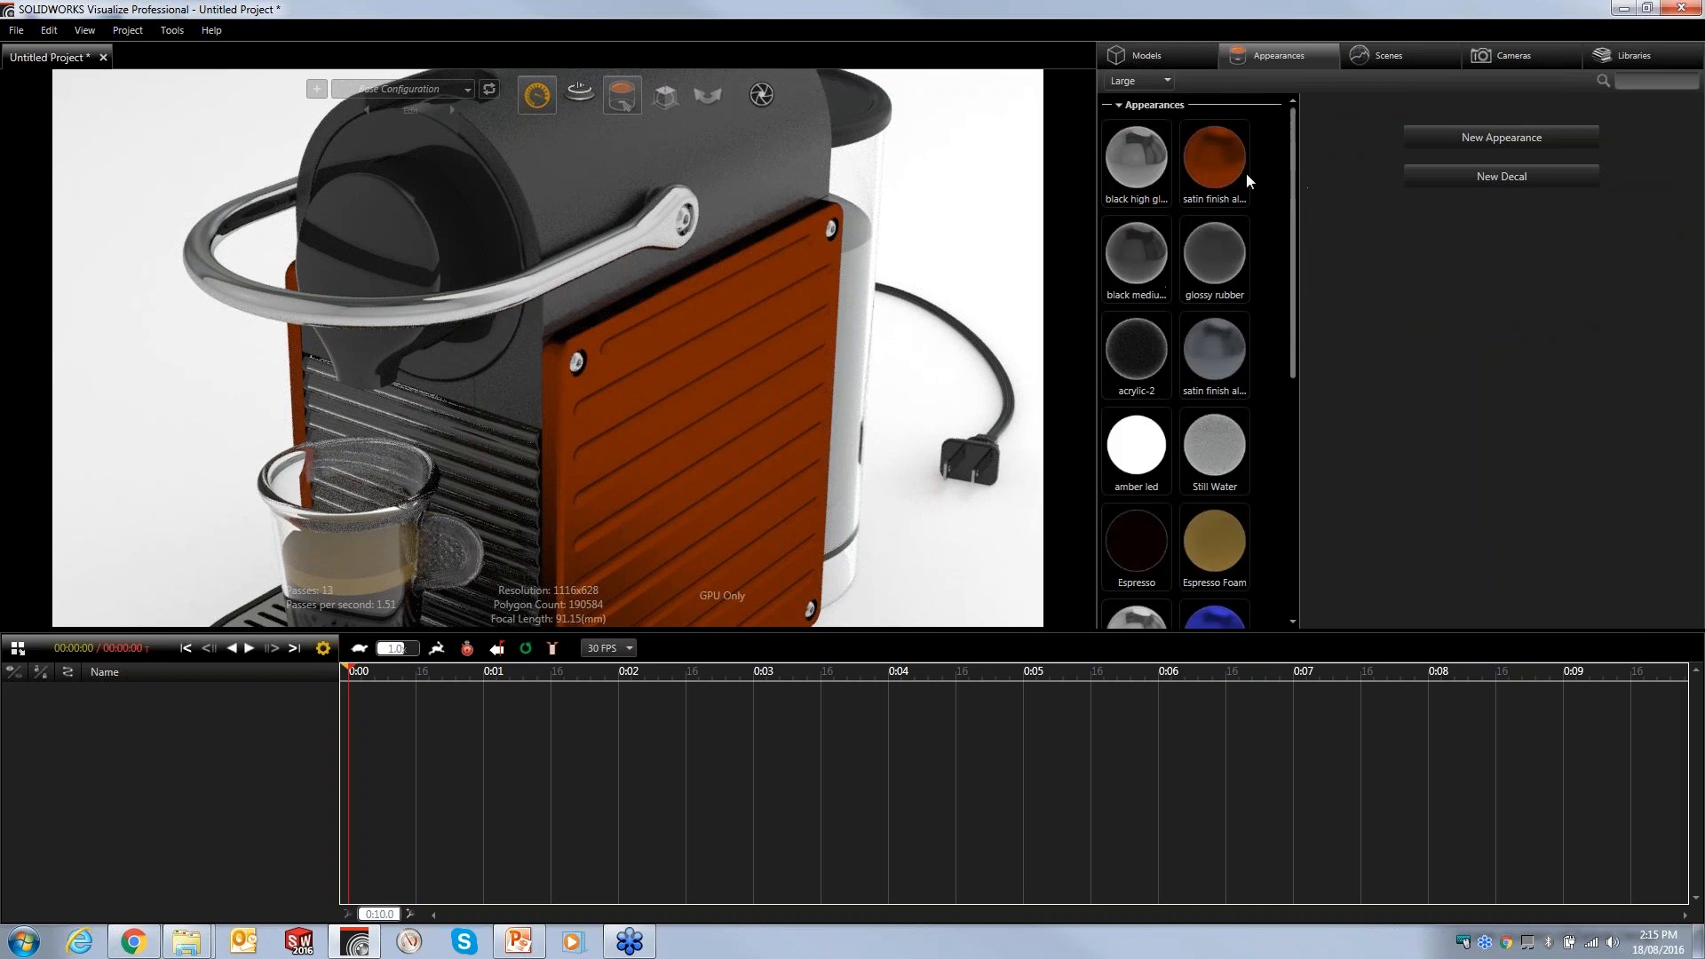
- Open the bump texture settings of the top housing's Molded appearance, keep Box mapping and set bump strength to 2.09
click(609, 157)
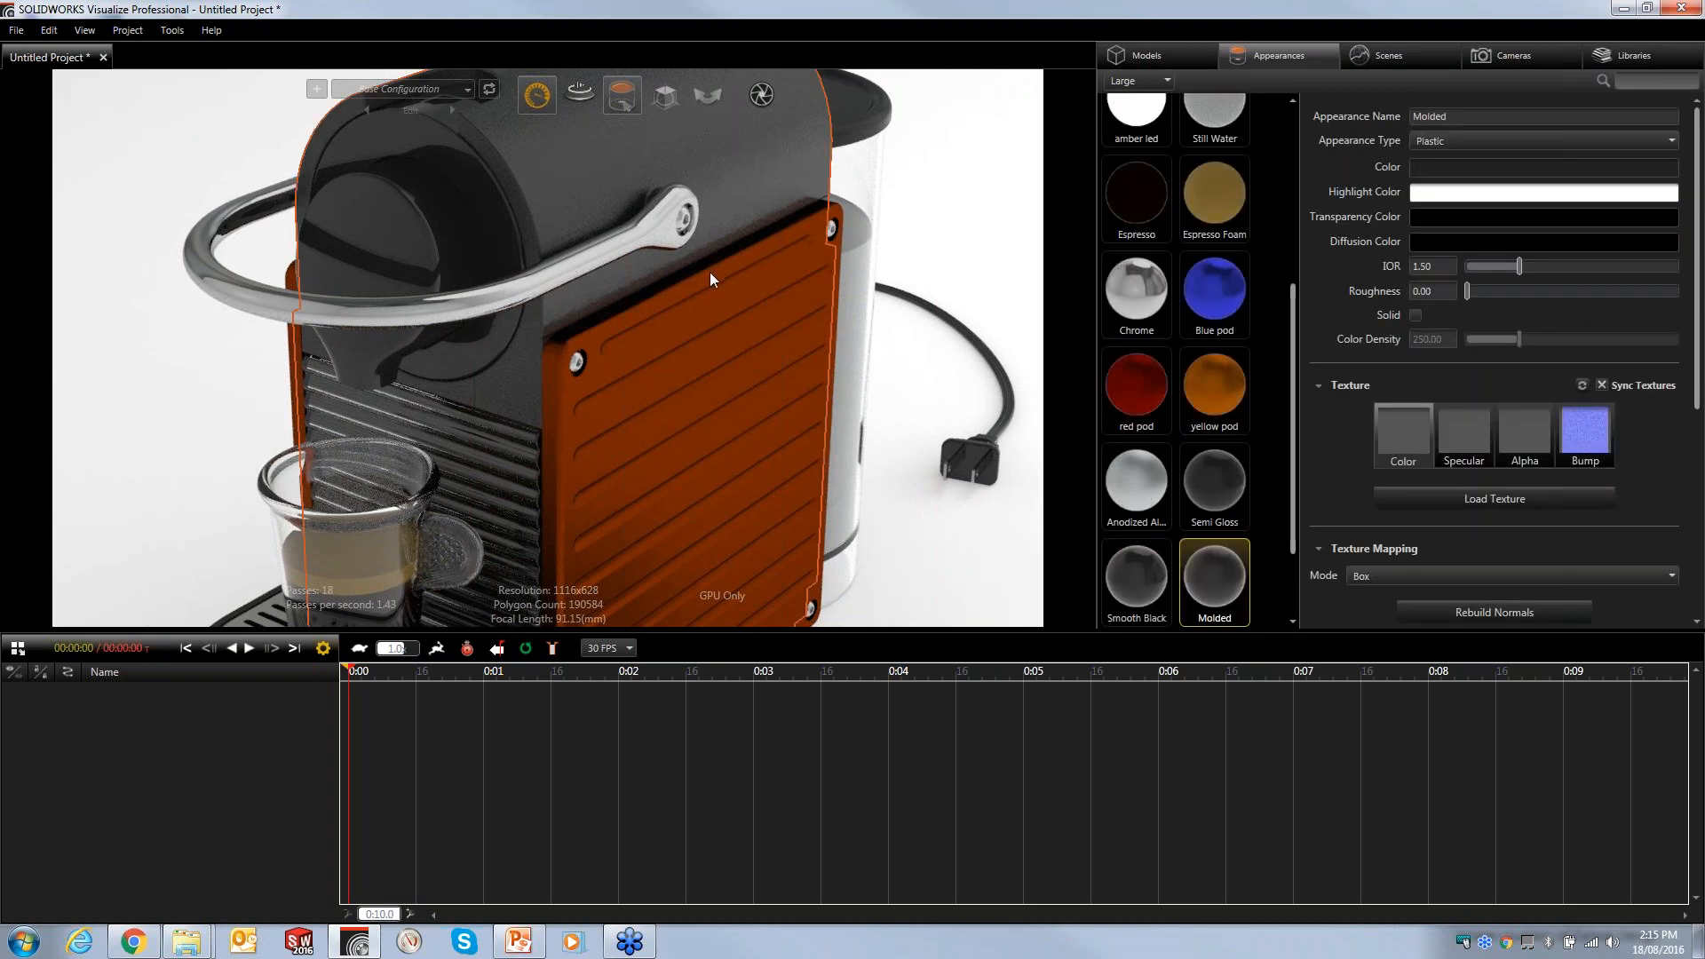
alt+drag(732, 314, 764, 391)
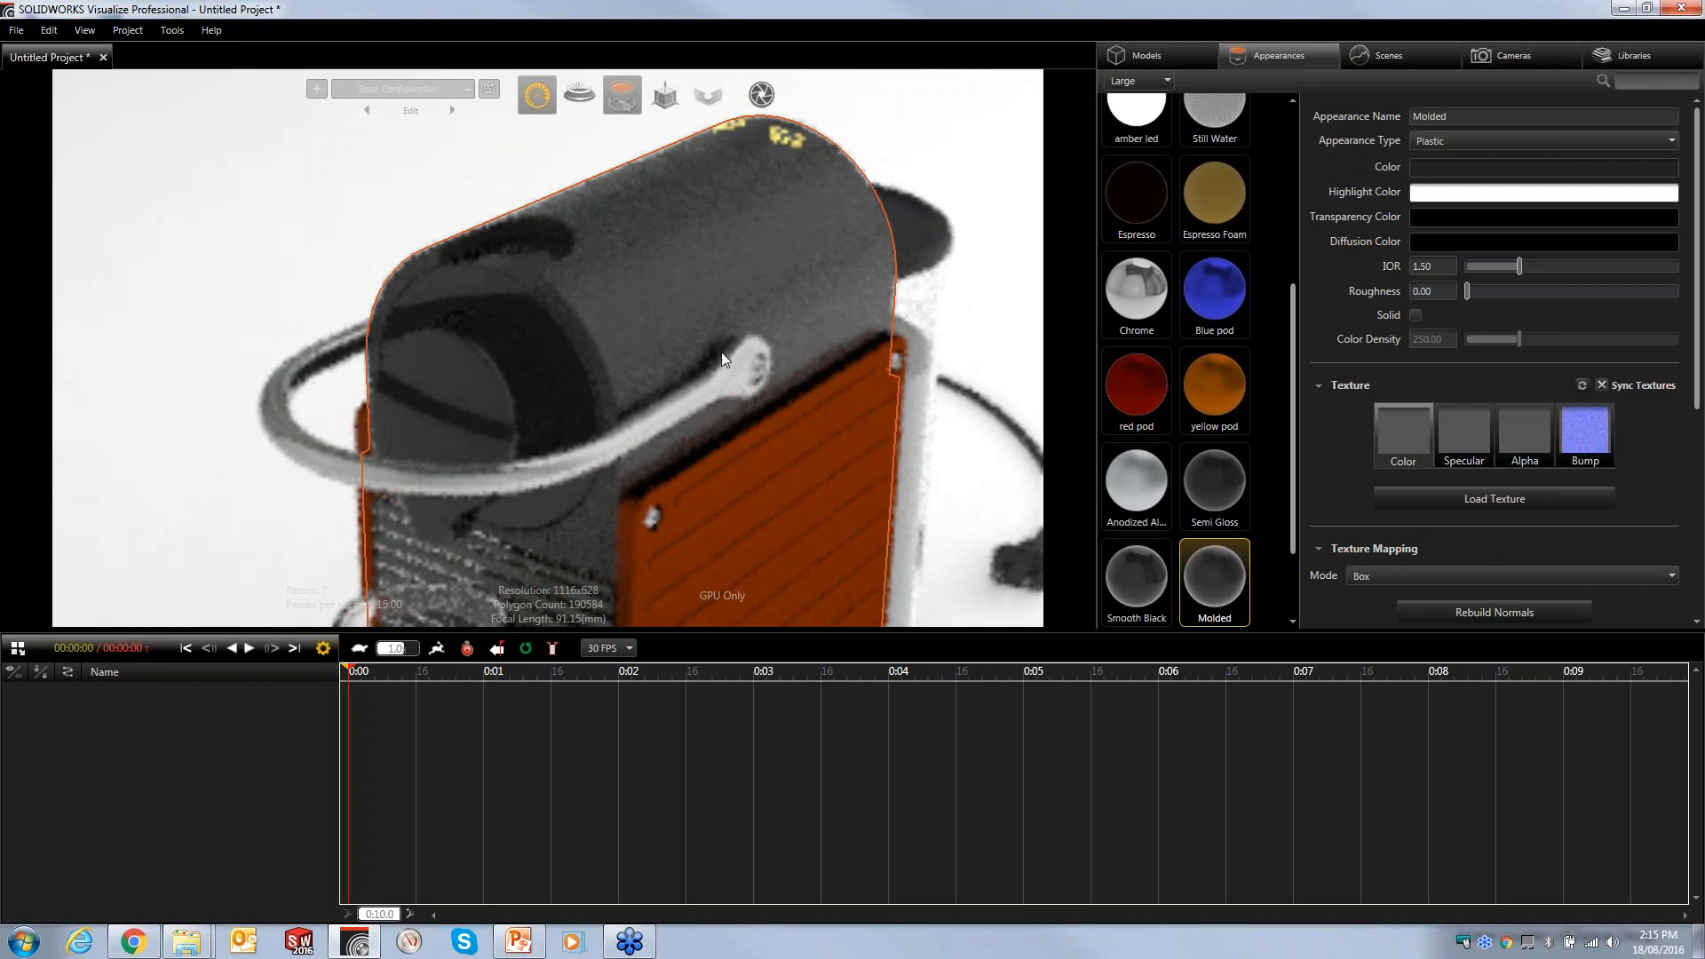
alt+right_drag(736, 397, 719, 348)
alt+drag(720, 348, 787, 371)
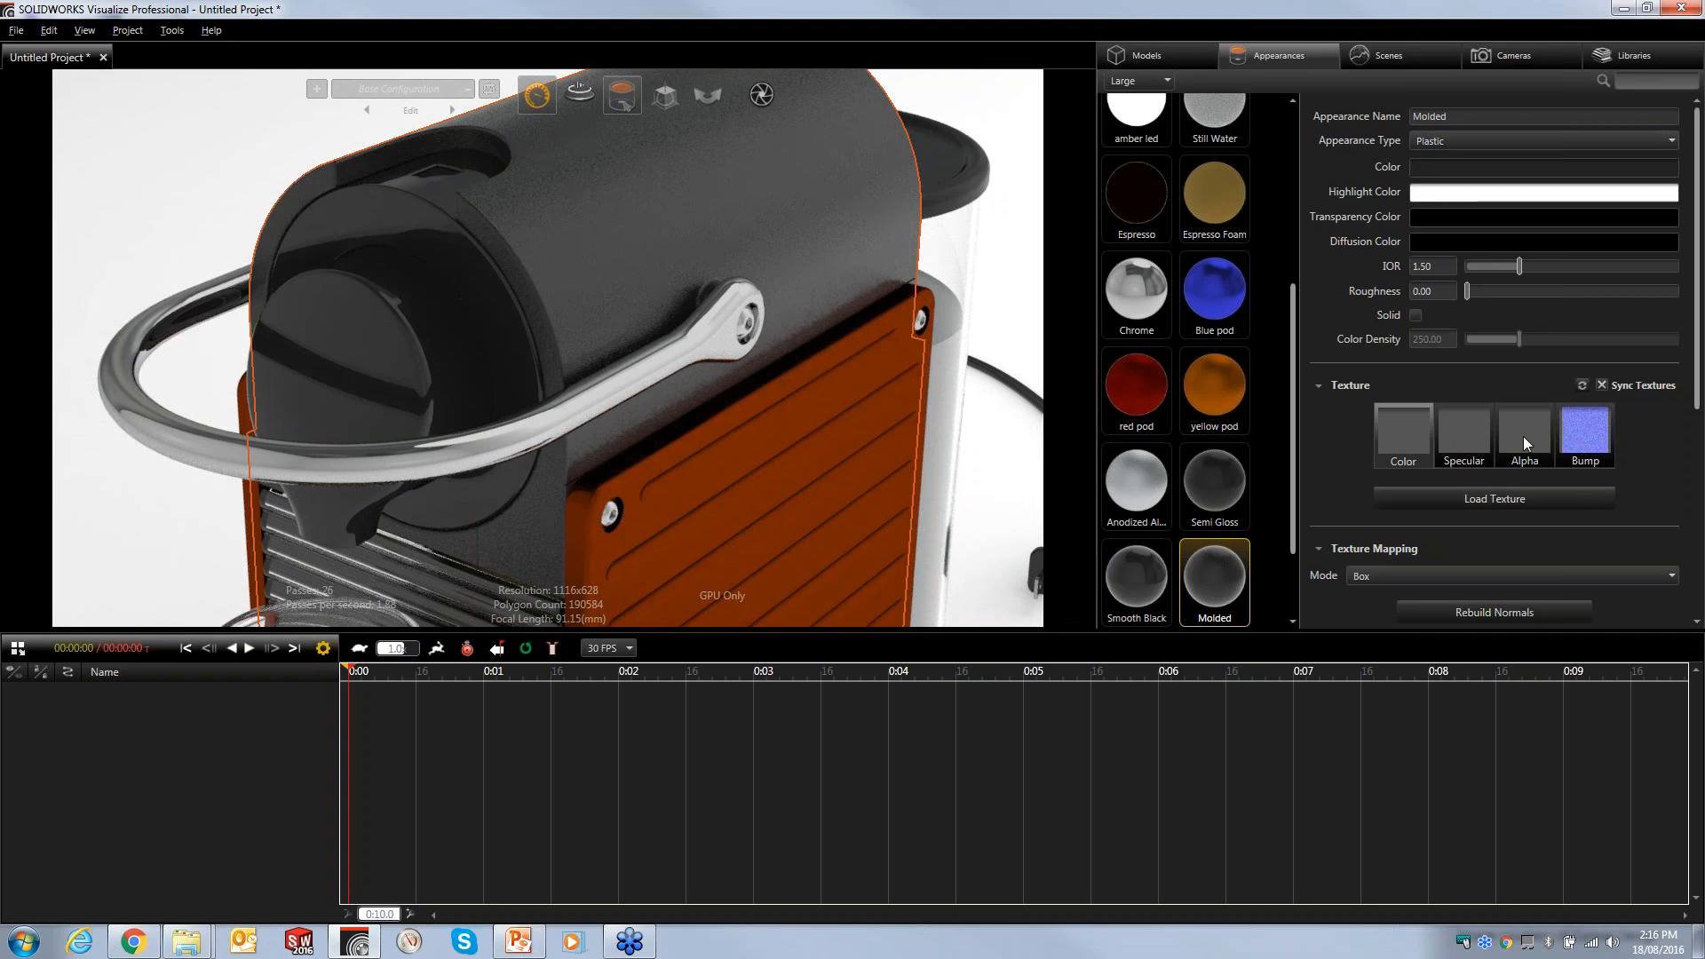
click(1590, 437)
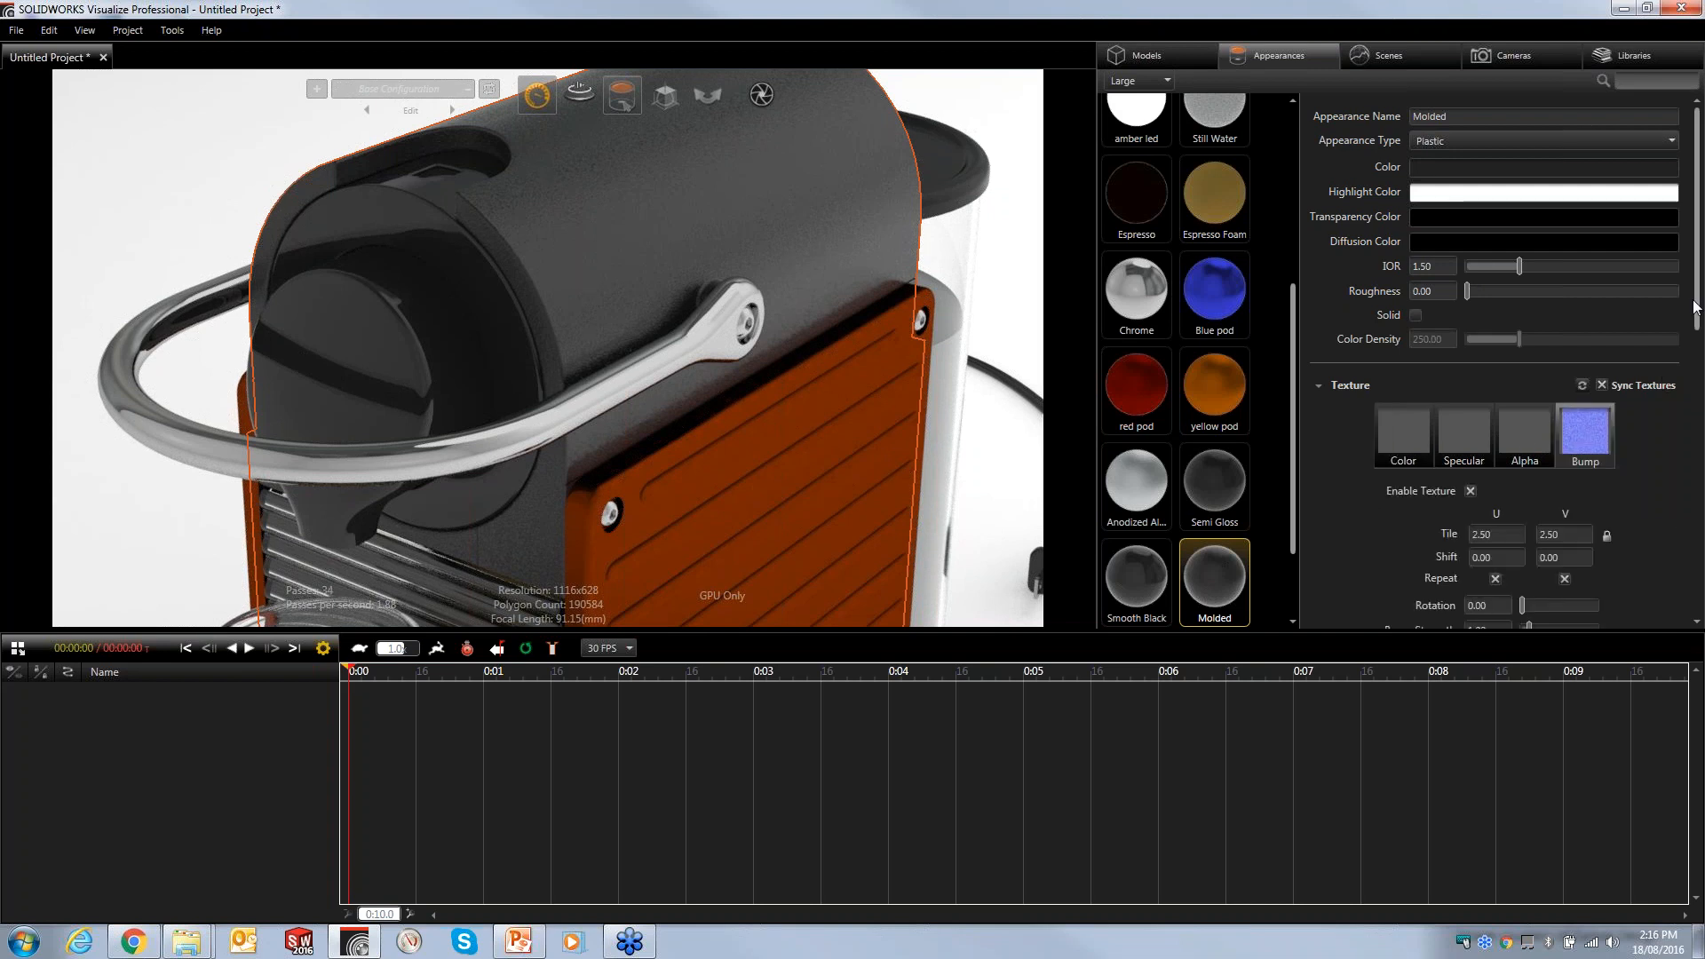
scroll(1697, 293, down, 5)
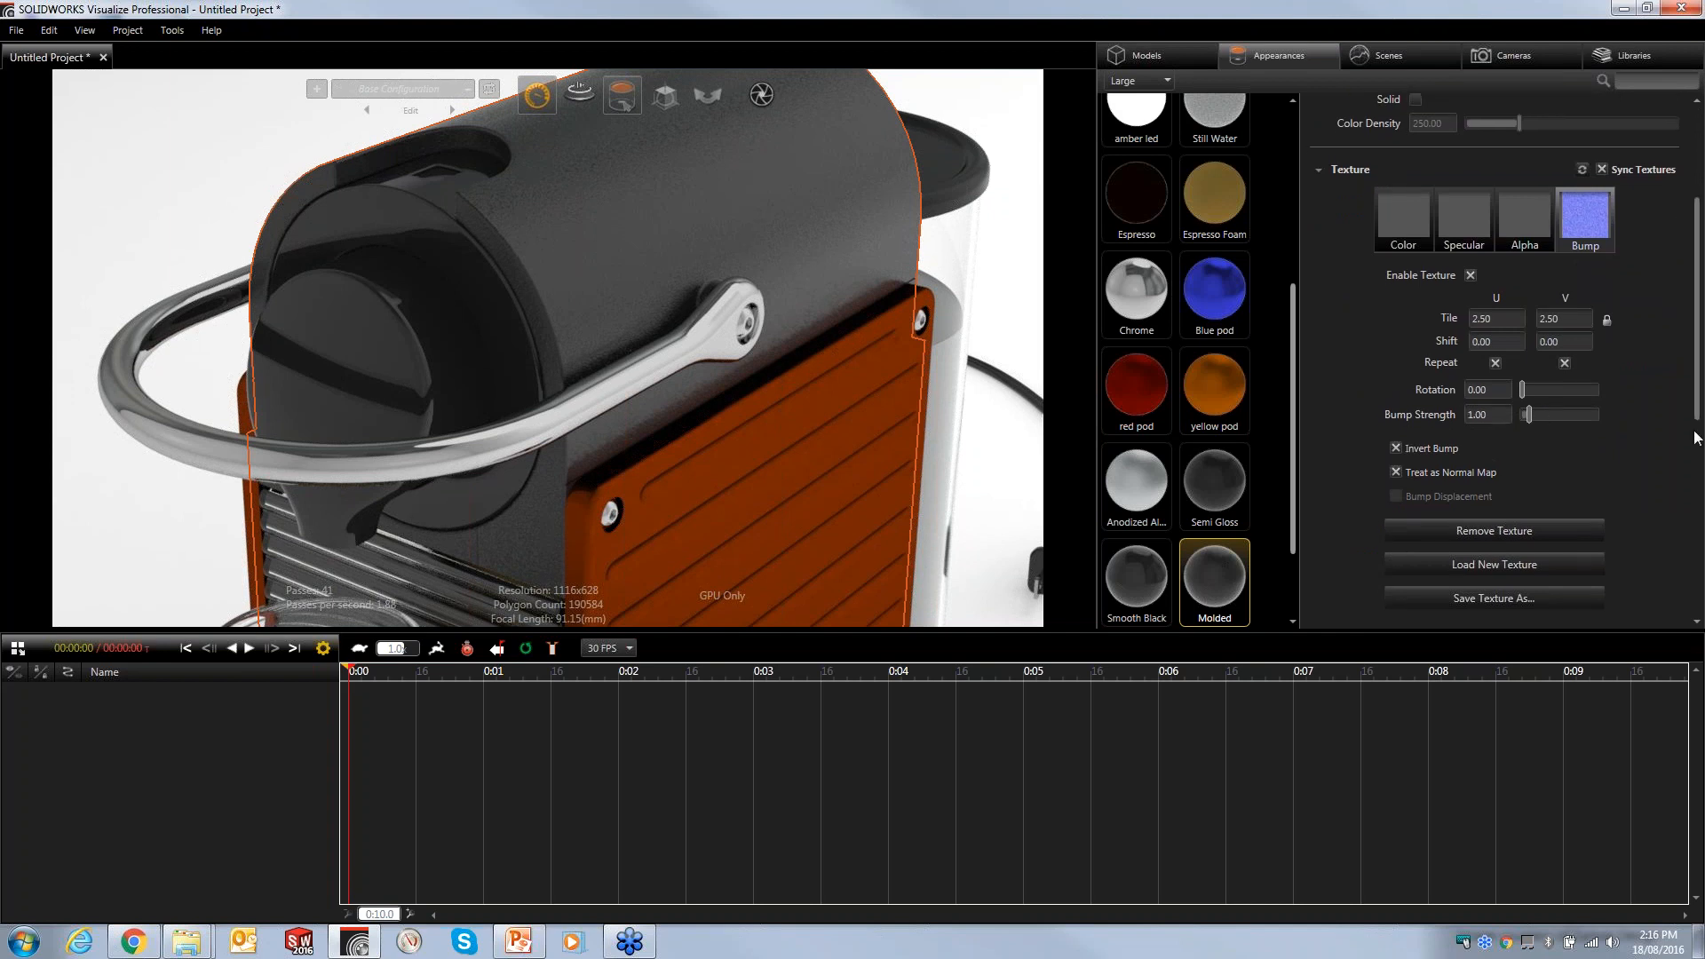
scroll(1693, 408, down, 4)
click(1392, 457)
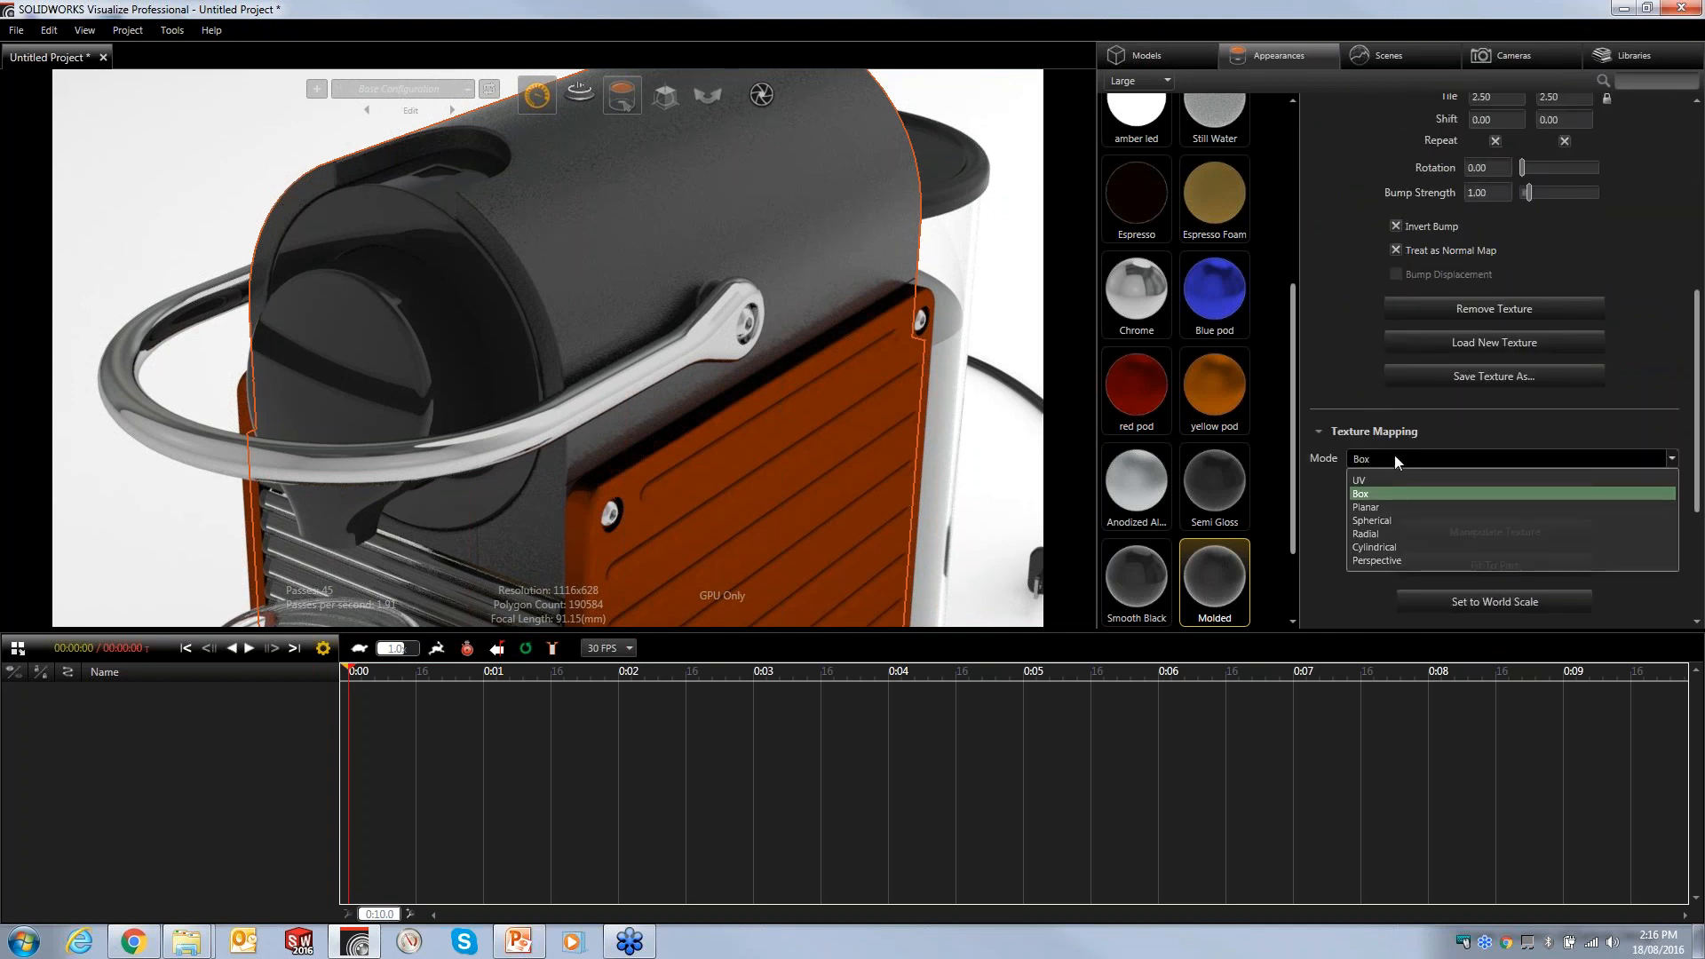
click(1368, 494)
drag(1697, 391, 1697, 321)
drag(1492, 358, 1577, 359)
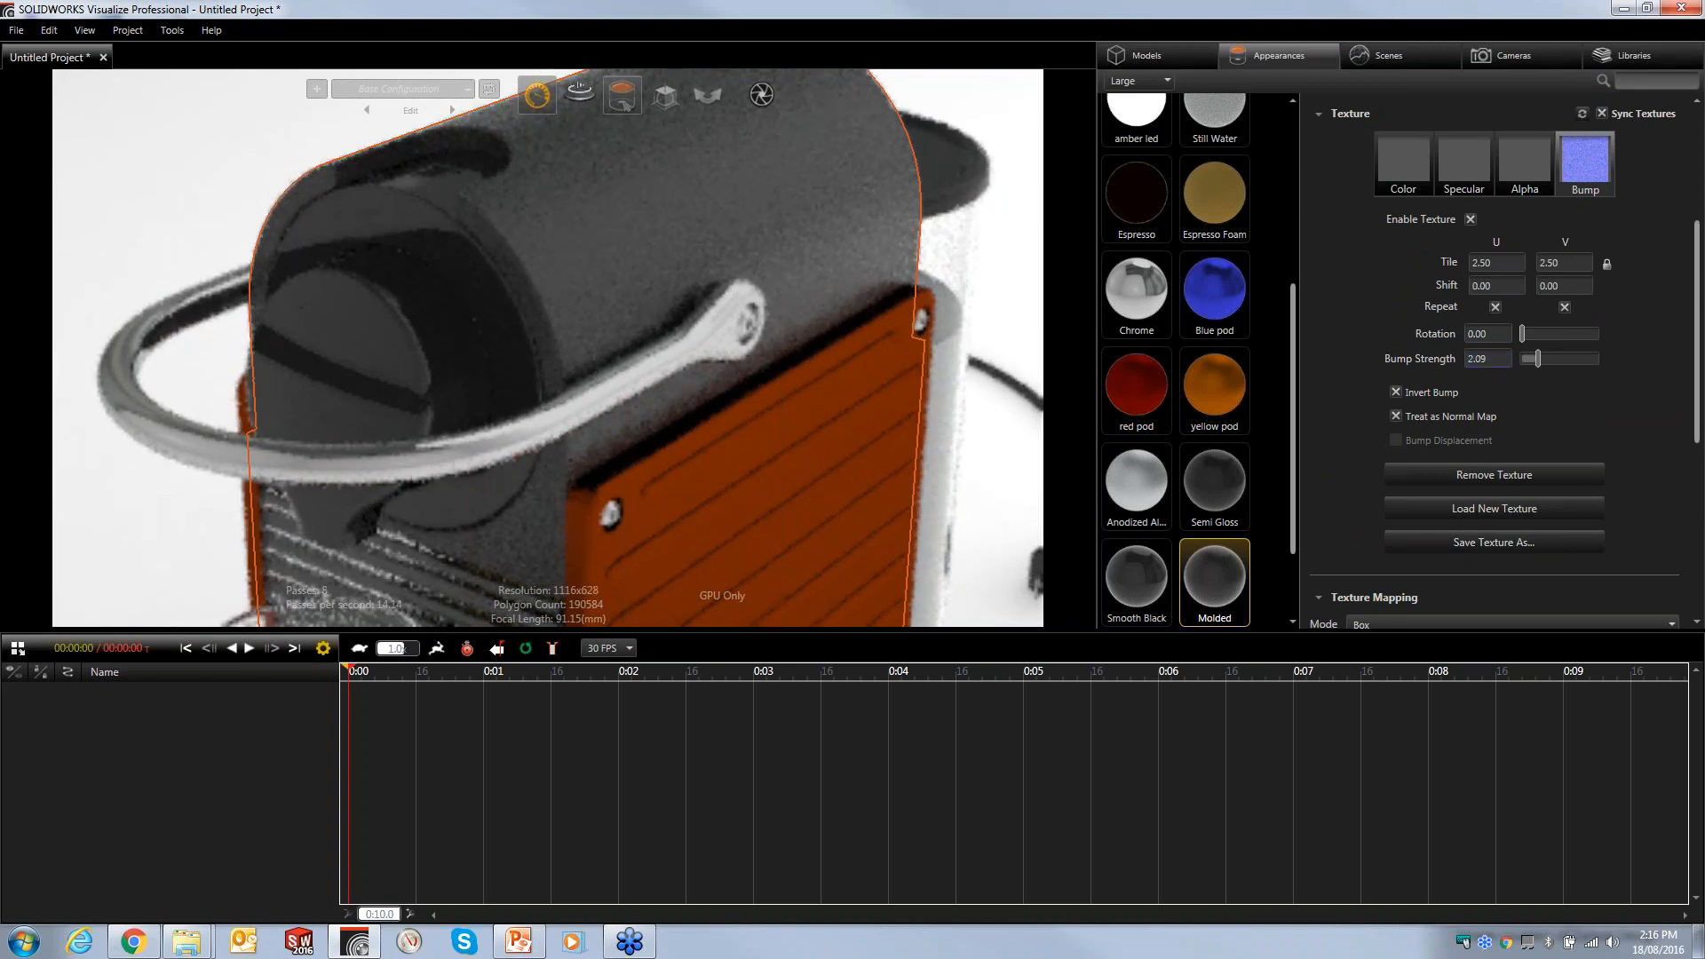
- Set the bump texture tile to 3.42 and the bump strength to 1.26
drag(1499, 260, 1320, 276)
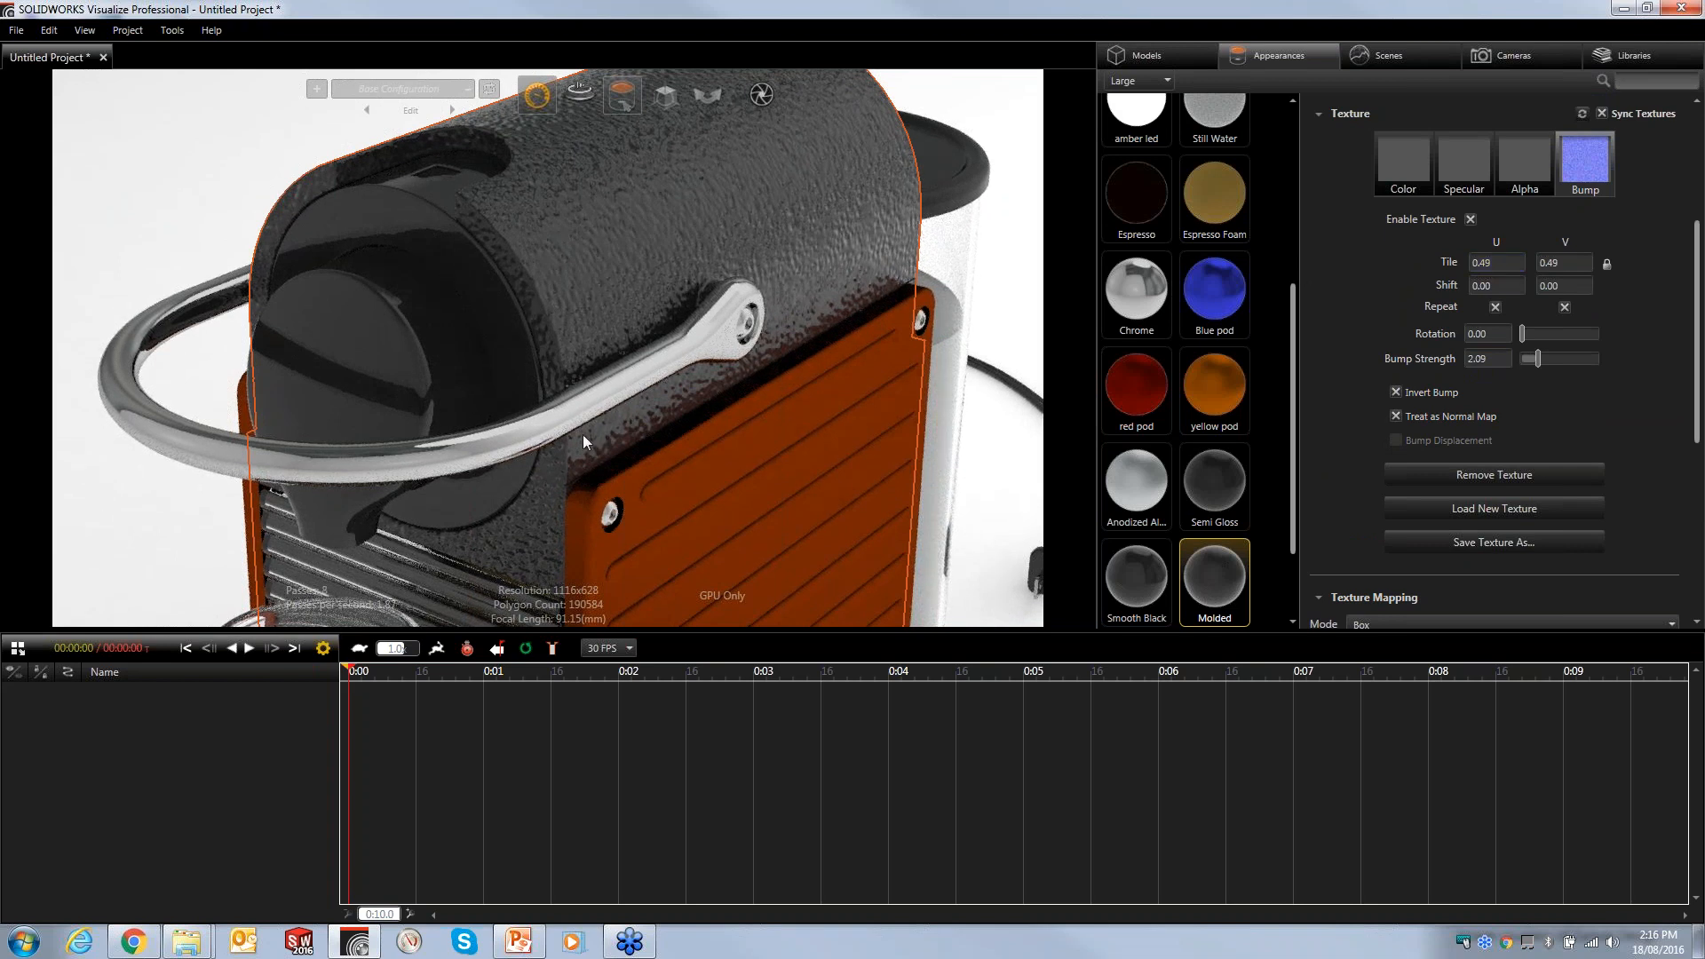
drag(1507, 263, 1704, 270)
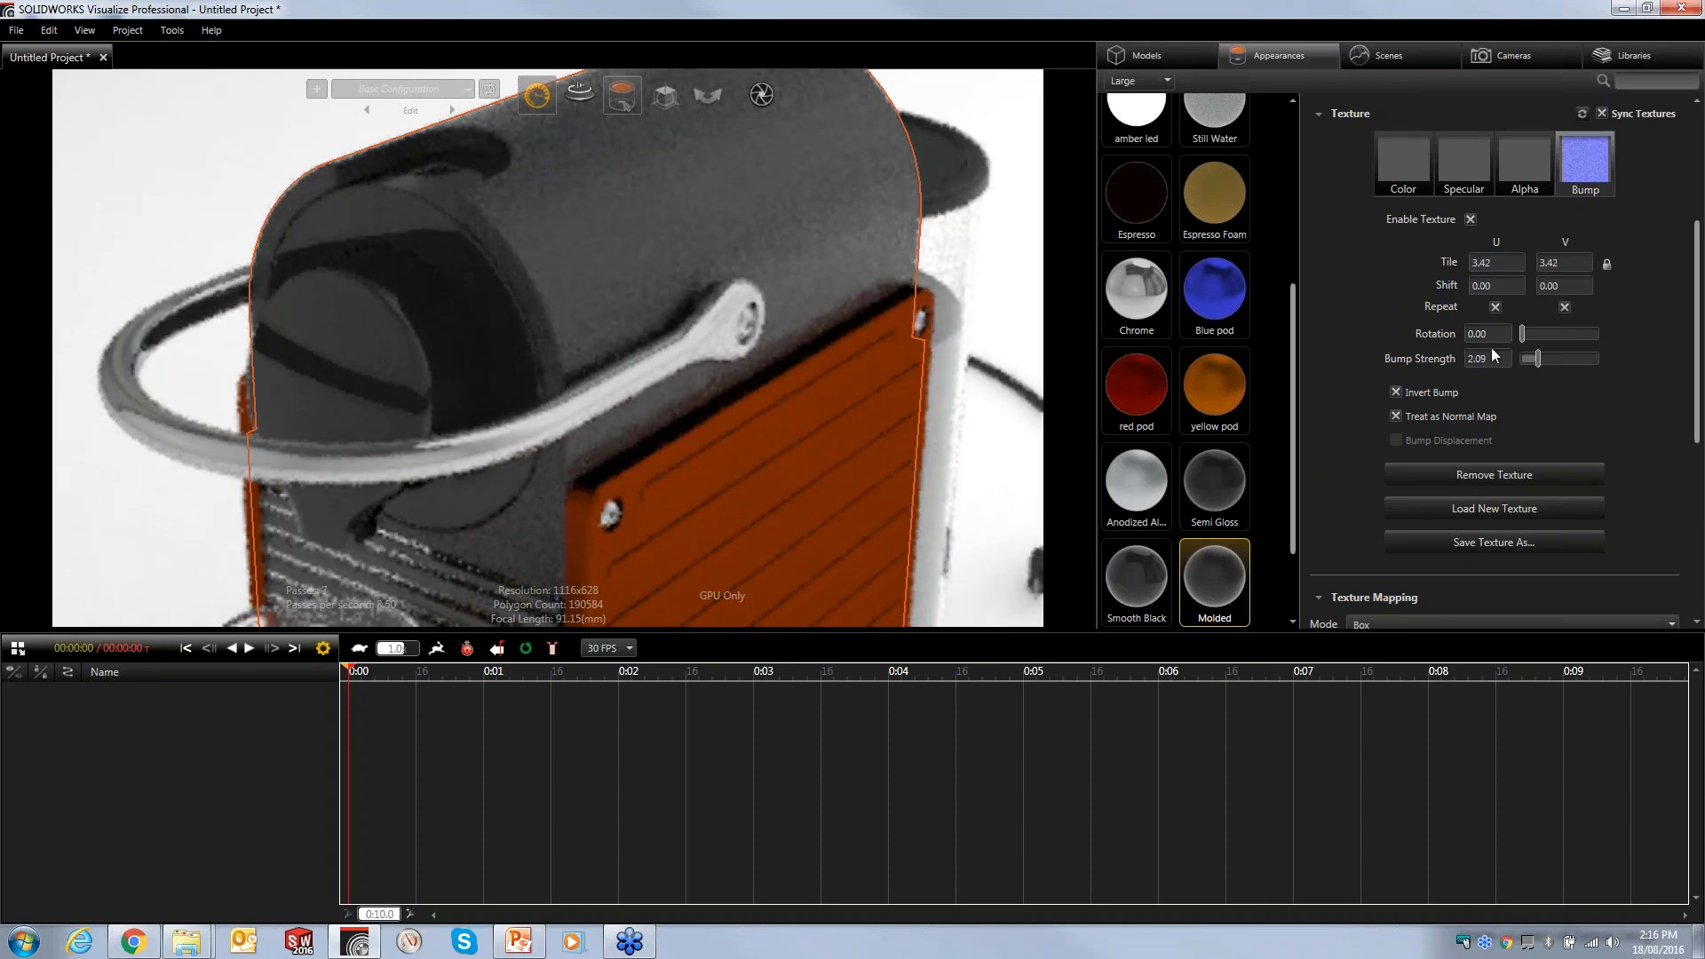
click(1531, 360)
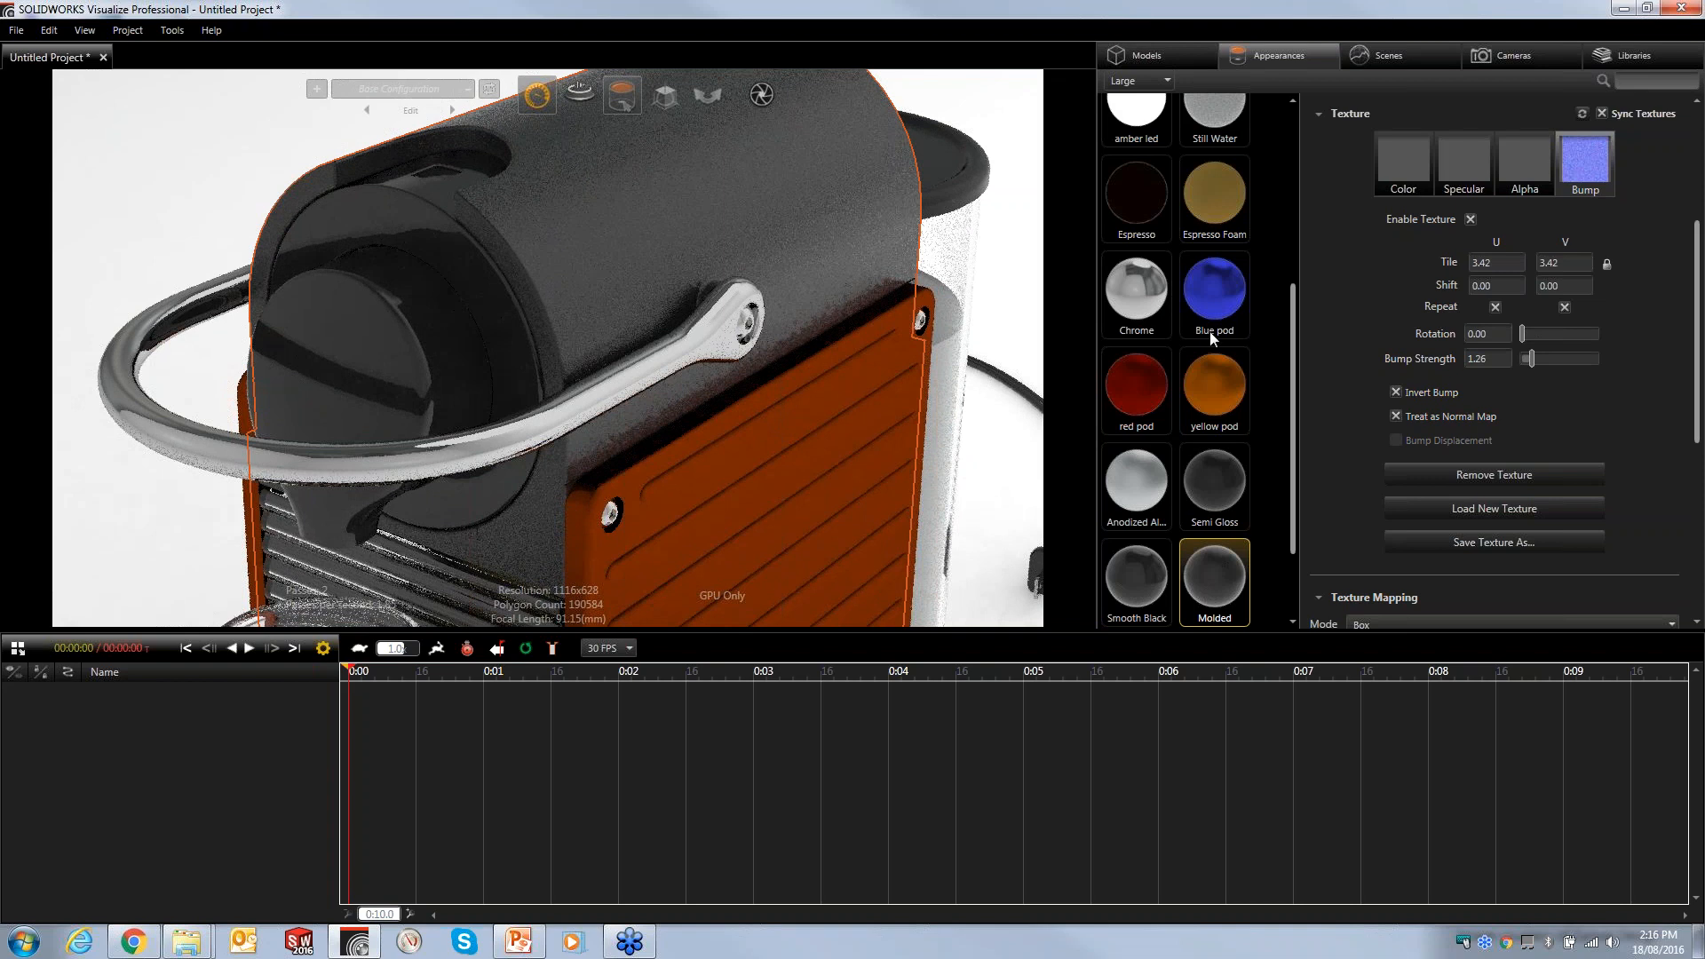
click(1564, 307)
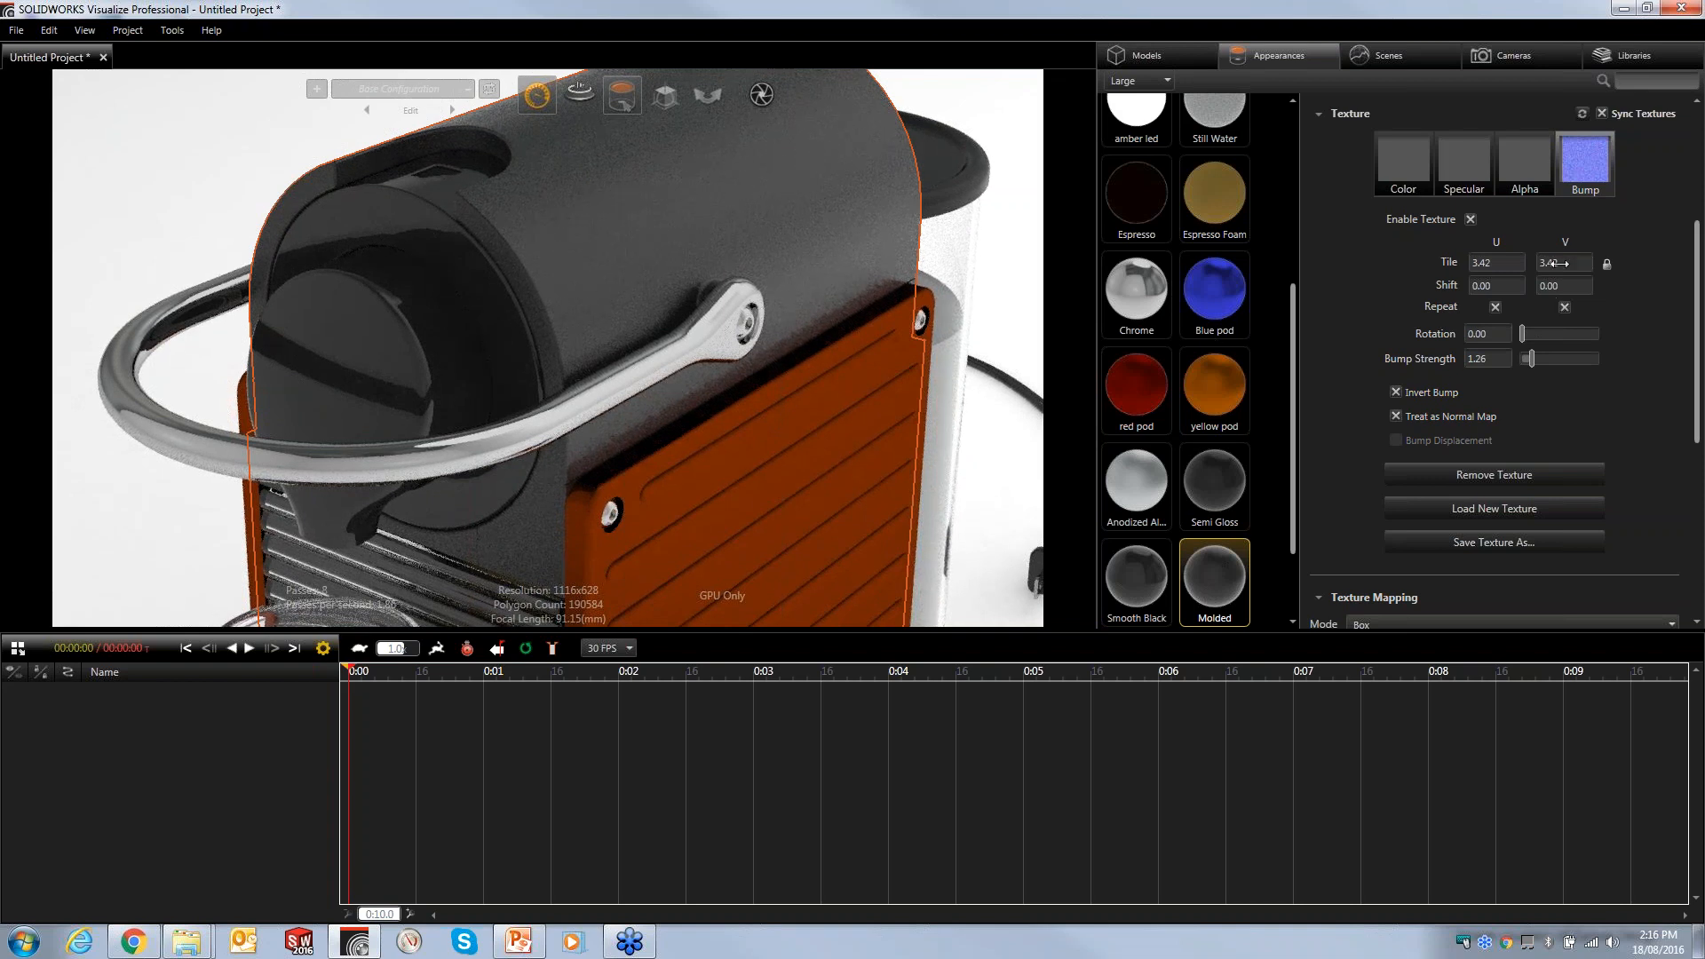
- Load Spiral BUMP.jpg from the WIP textures folder as the Molded appearance's bump texture
click(1586, 168)
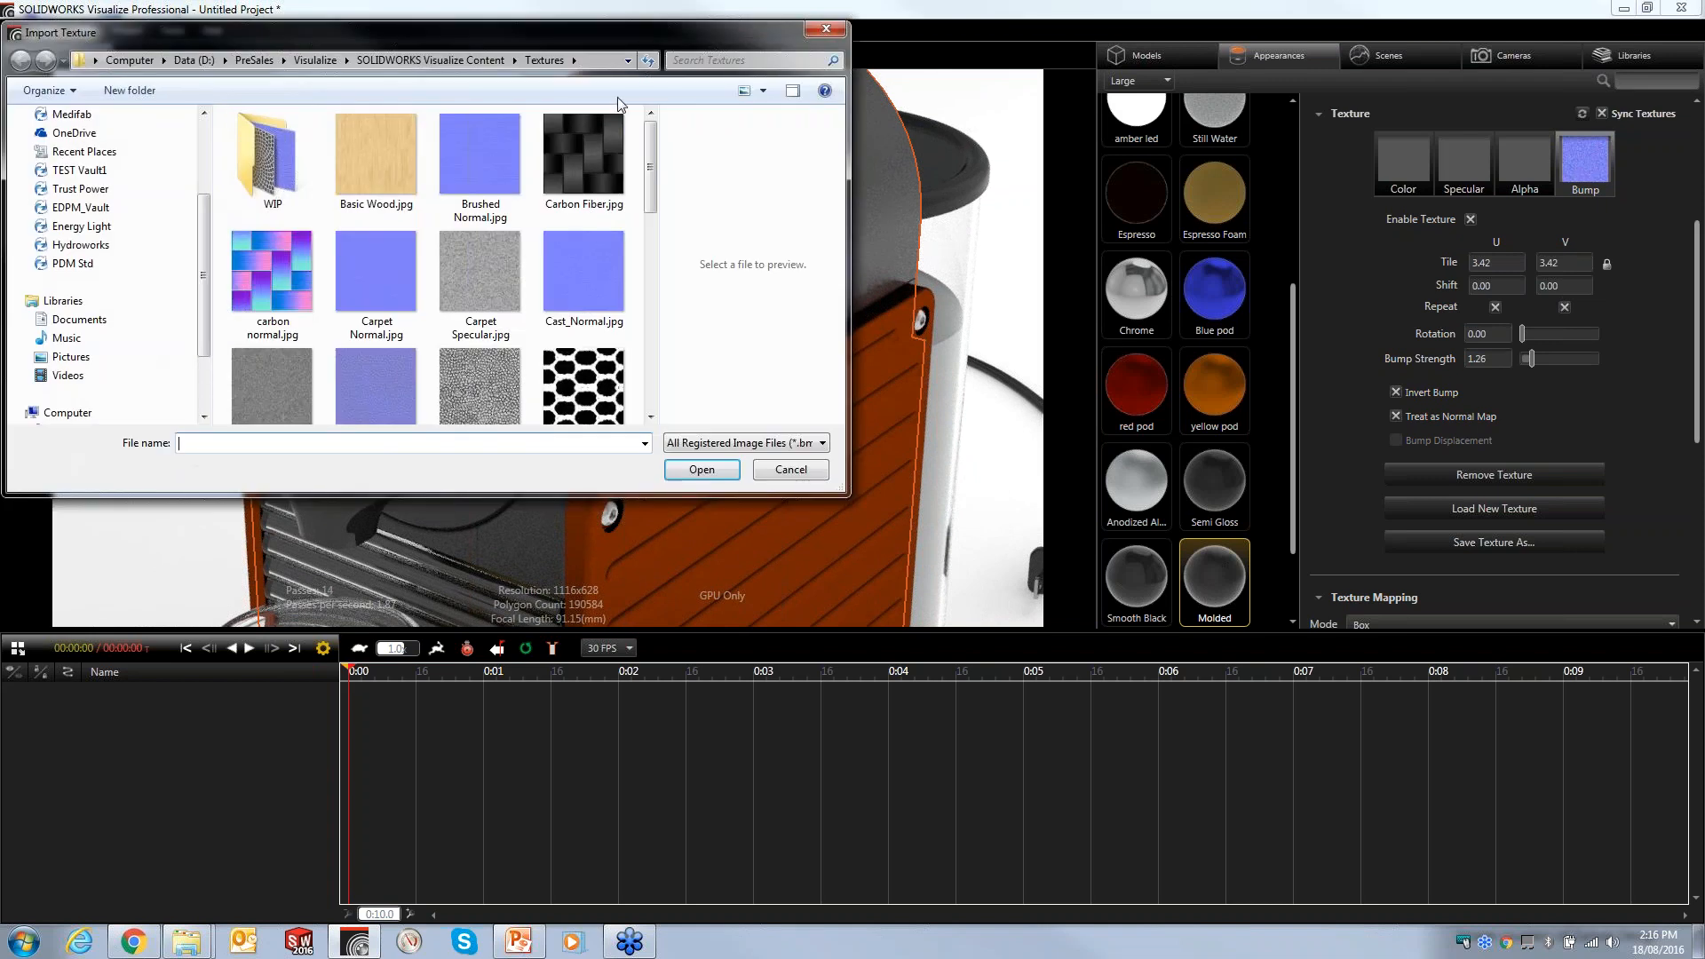
drag(555, 42, 790, 112)
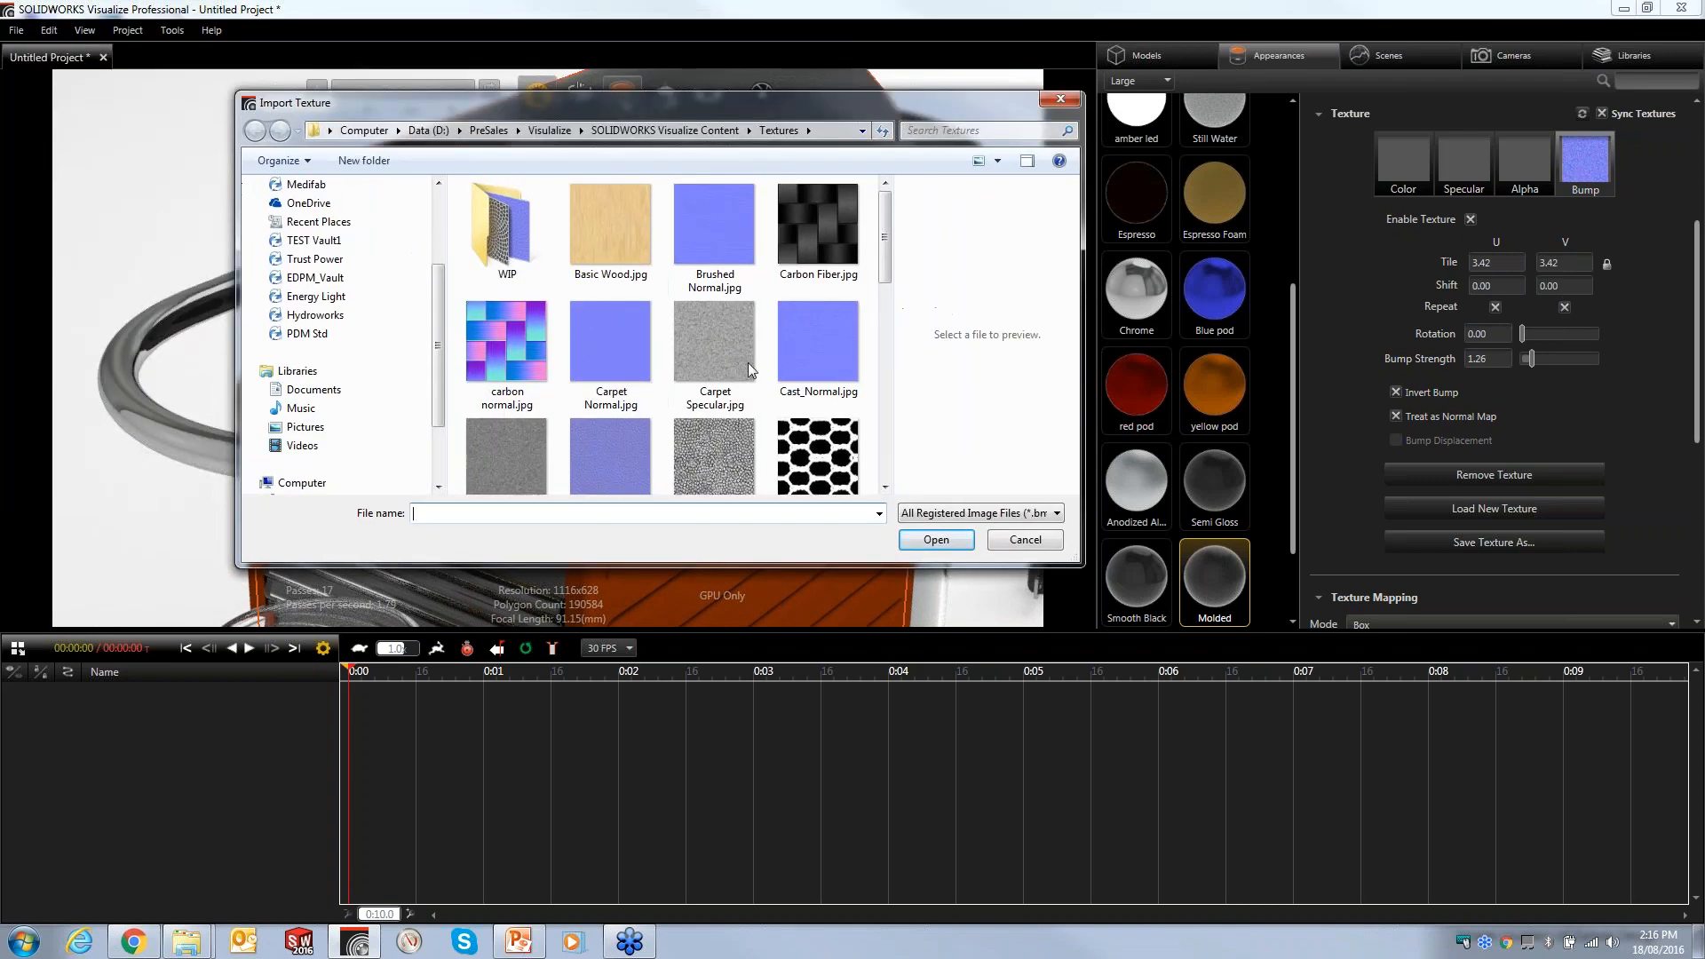
double_click(511, 238)
click(517, 258)
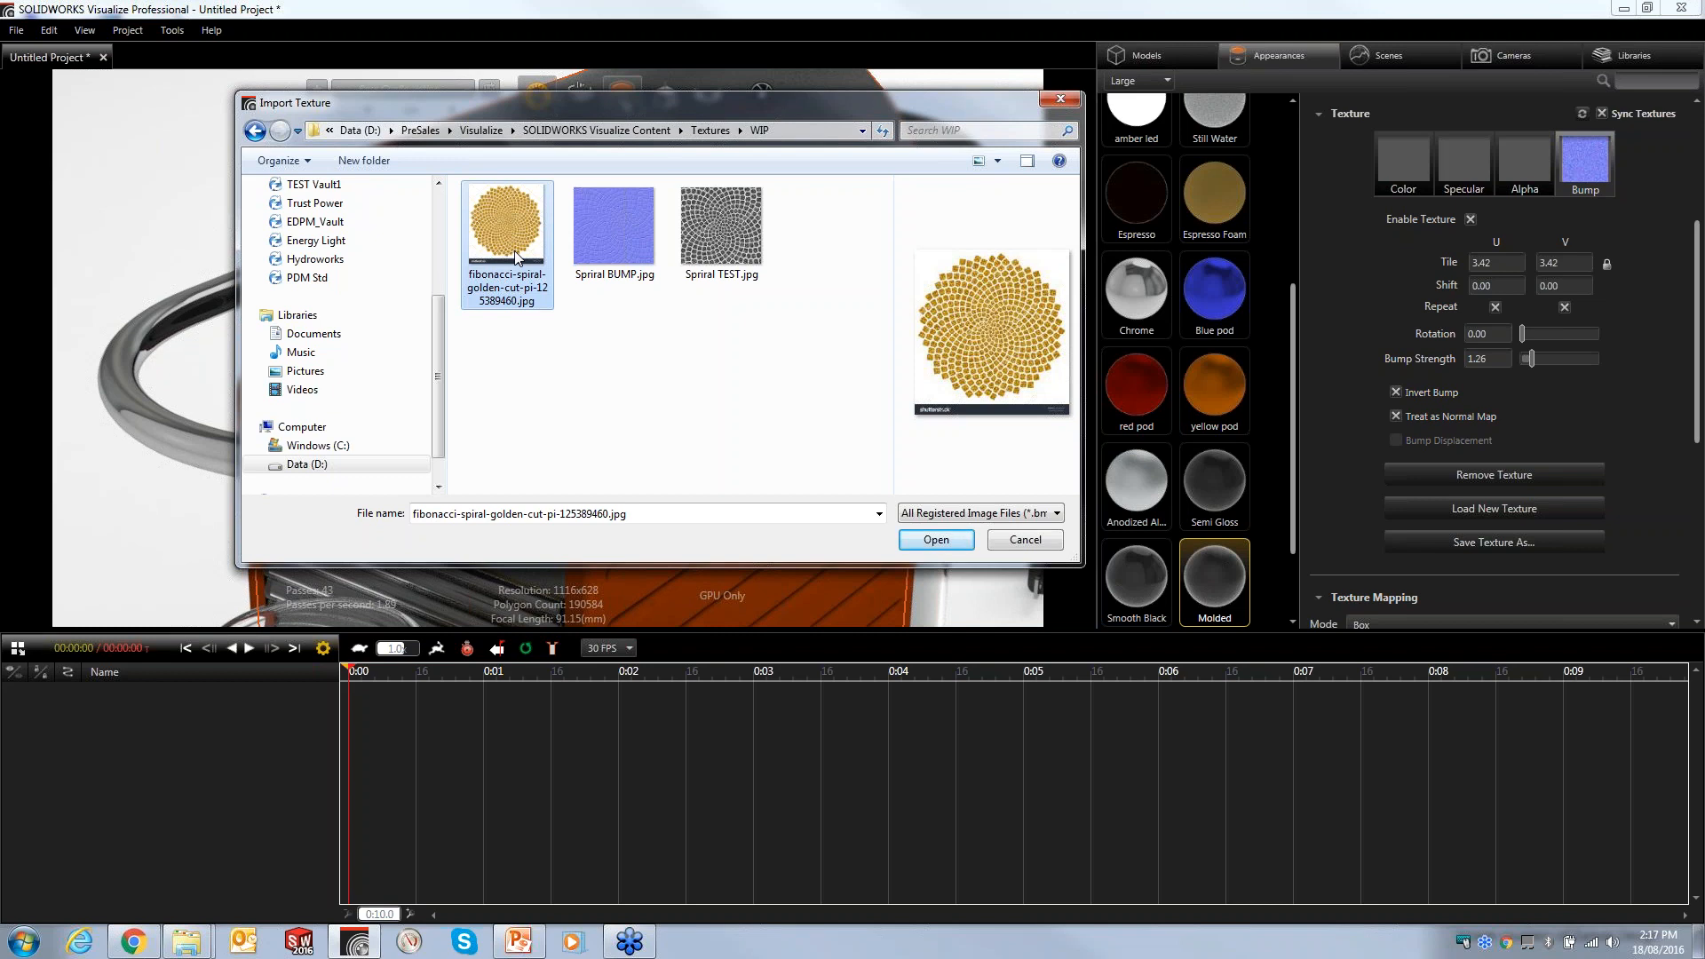
click(721, 244)
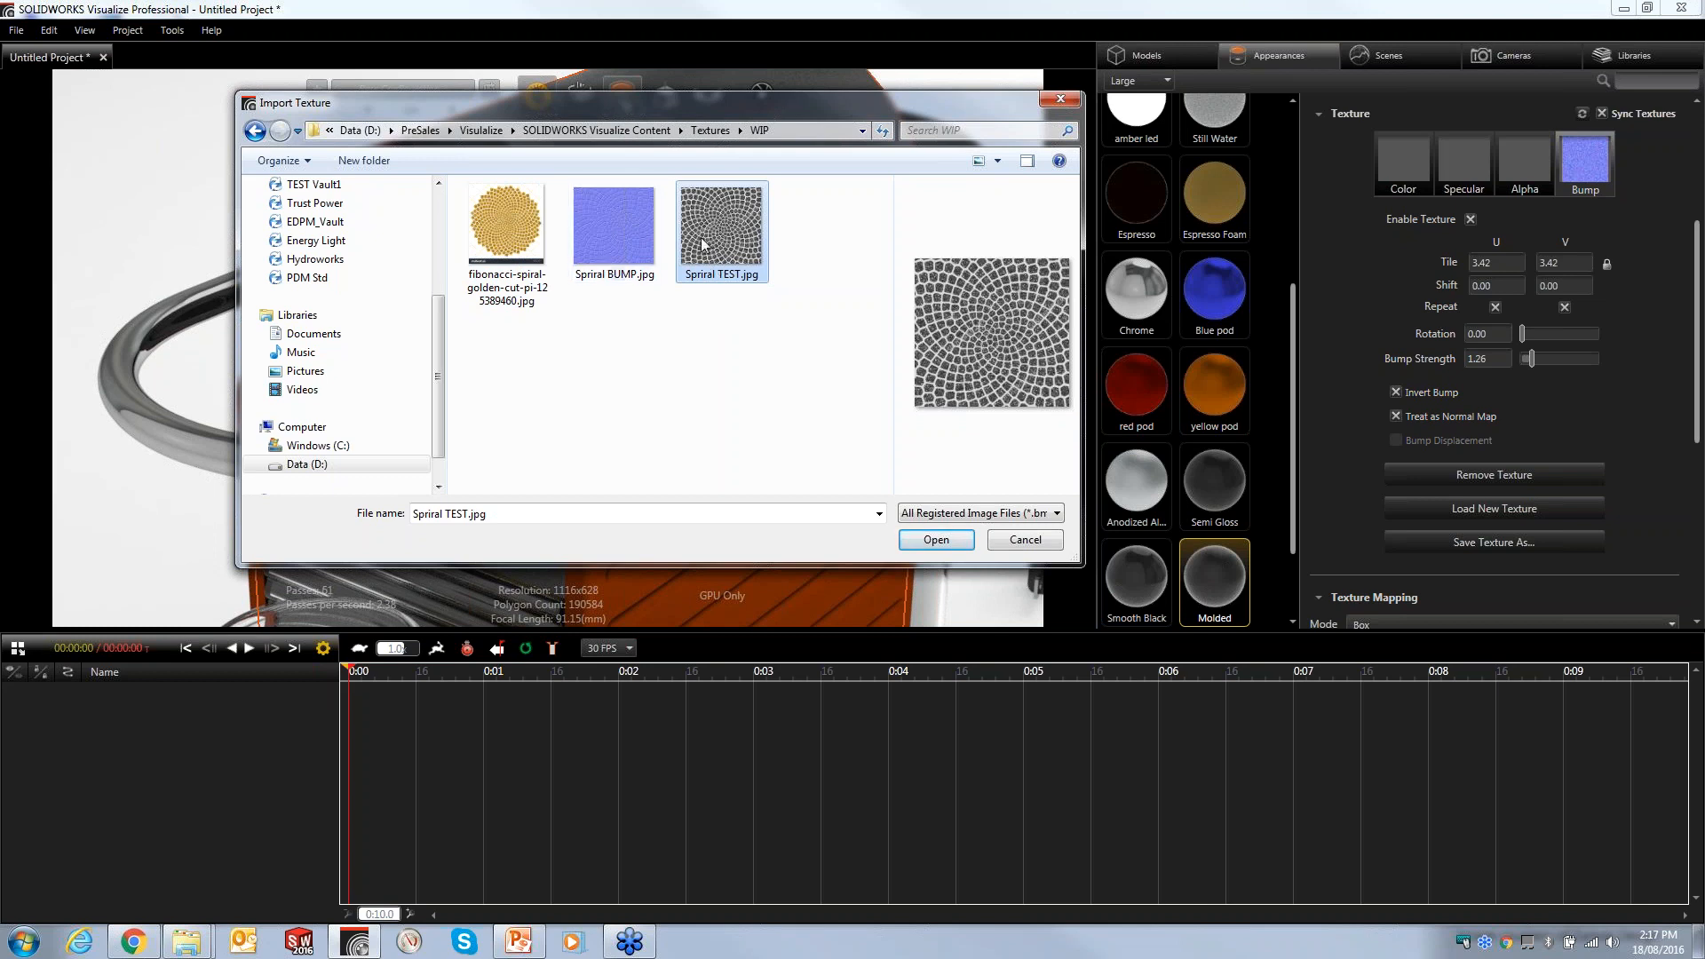
click(609, 246)
click(692, 238)
click(611, 267)
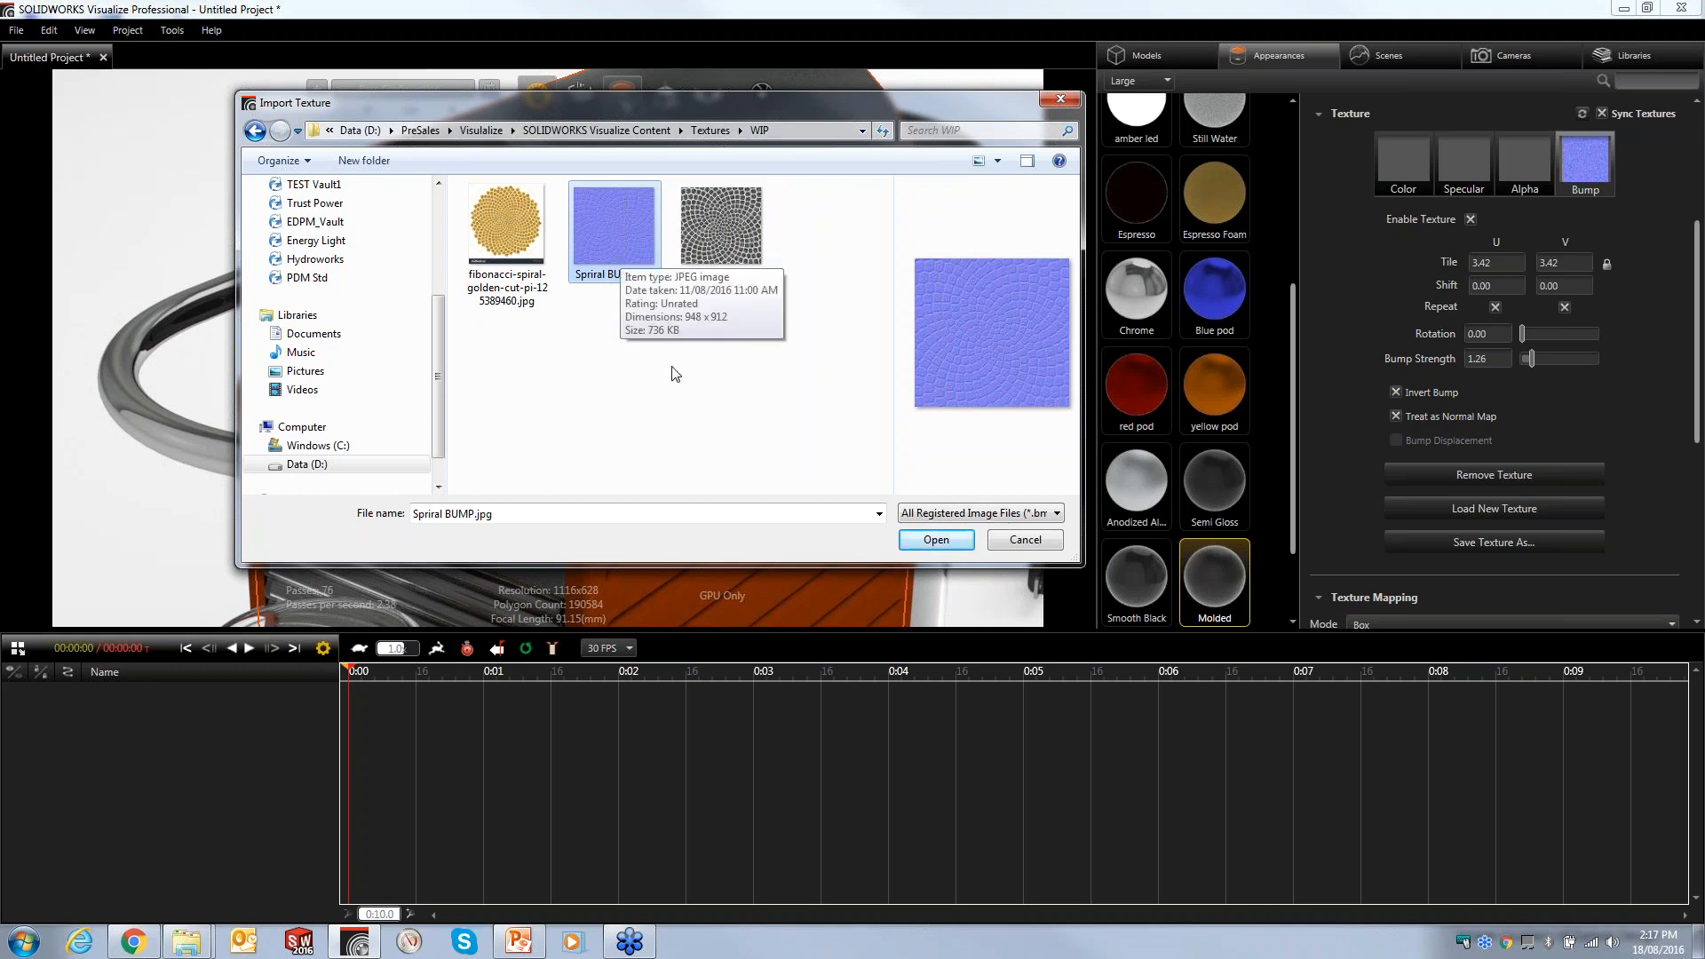
click(934, 540)
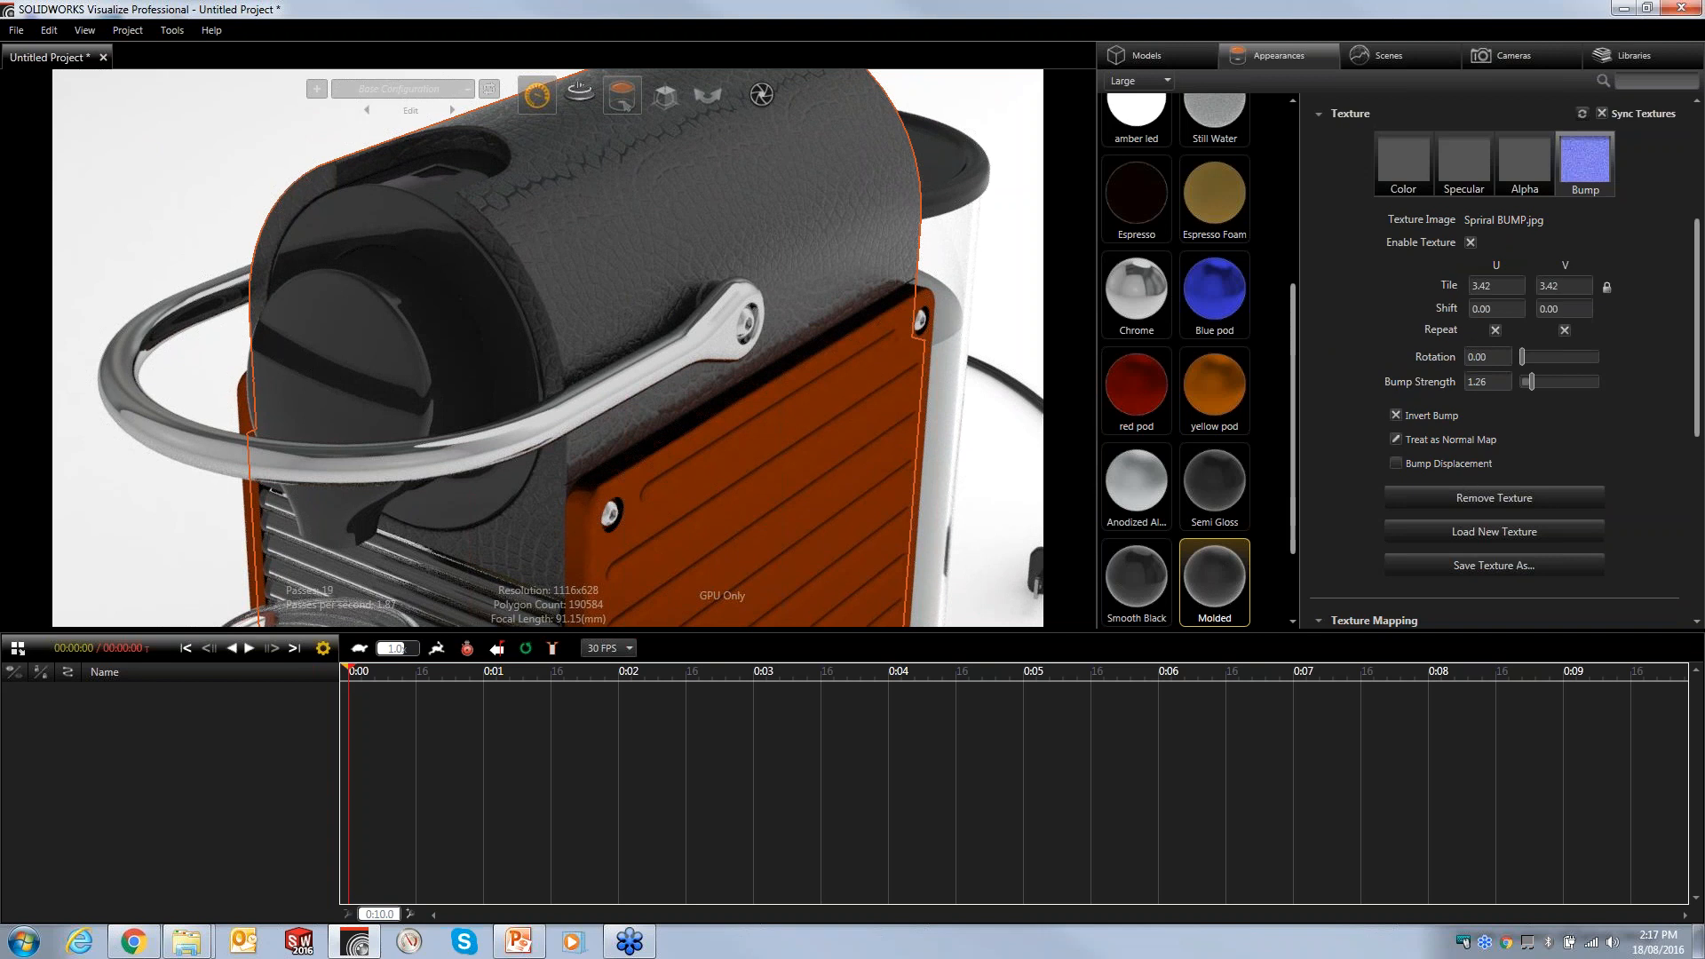
- Replace the bump texture with Molded Plastic.jpg from the Textures folder
drag(1484, 286, 1287, 303)
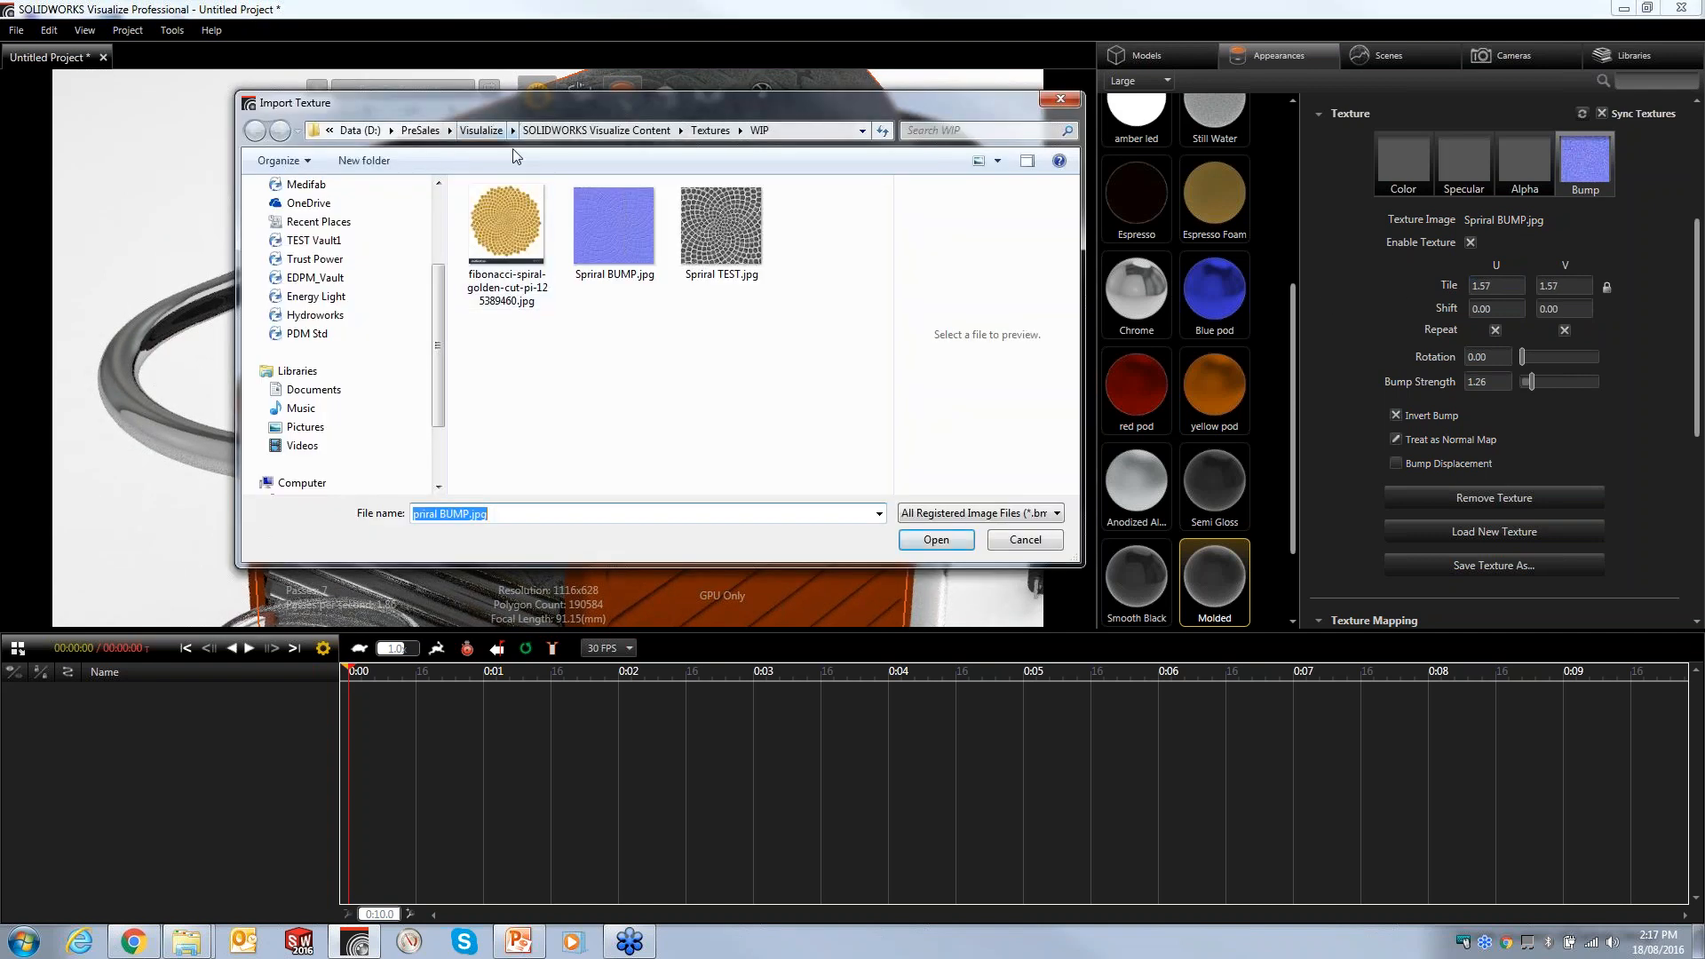
click(555, 133)
double_click(507, 399)
scroll(520, 396, down, 3)
scroll(522, 400, up, 3)
click(604, 357)
double_click(604, 357)
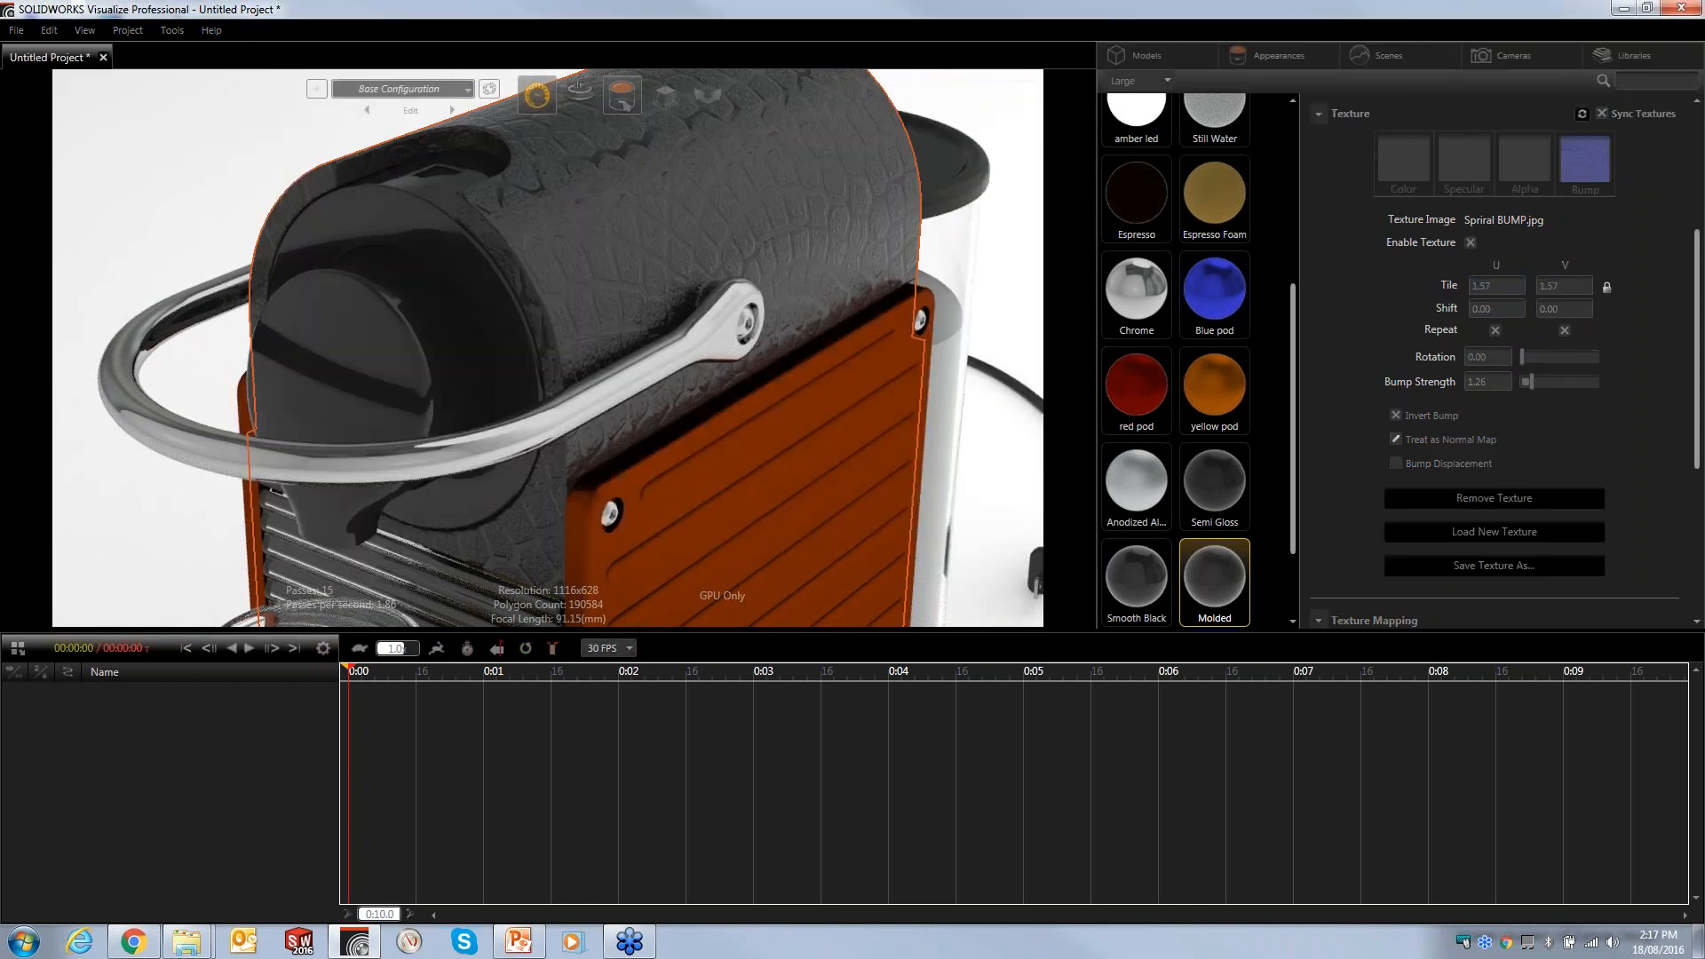
- Set the bump texture tile to 4.48 and the bump strength to 0.80
drag(1496, 287, 1703, 280)
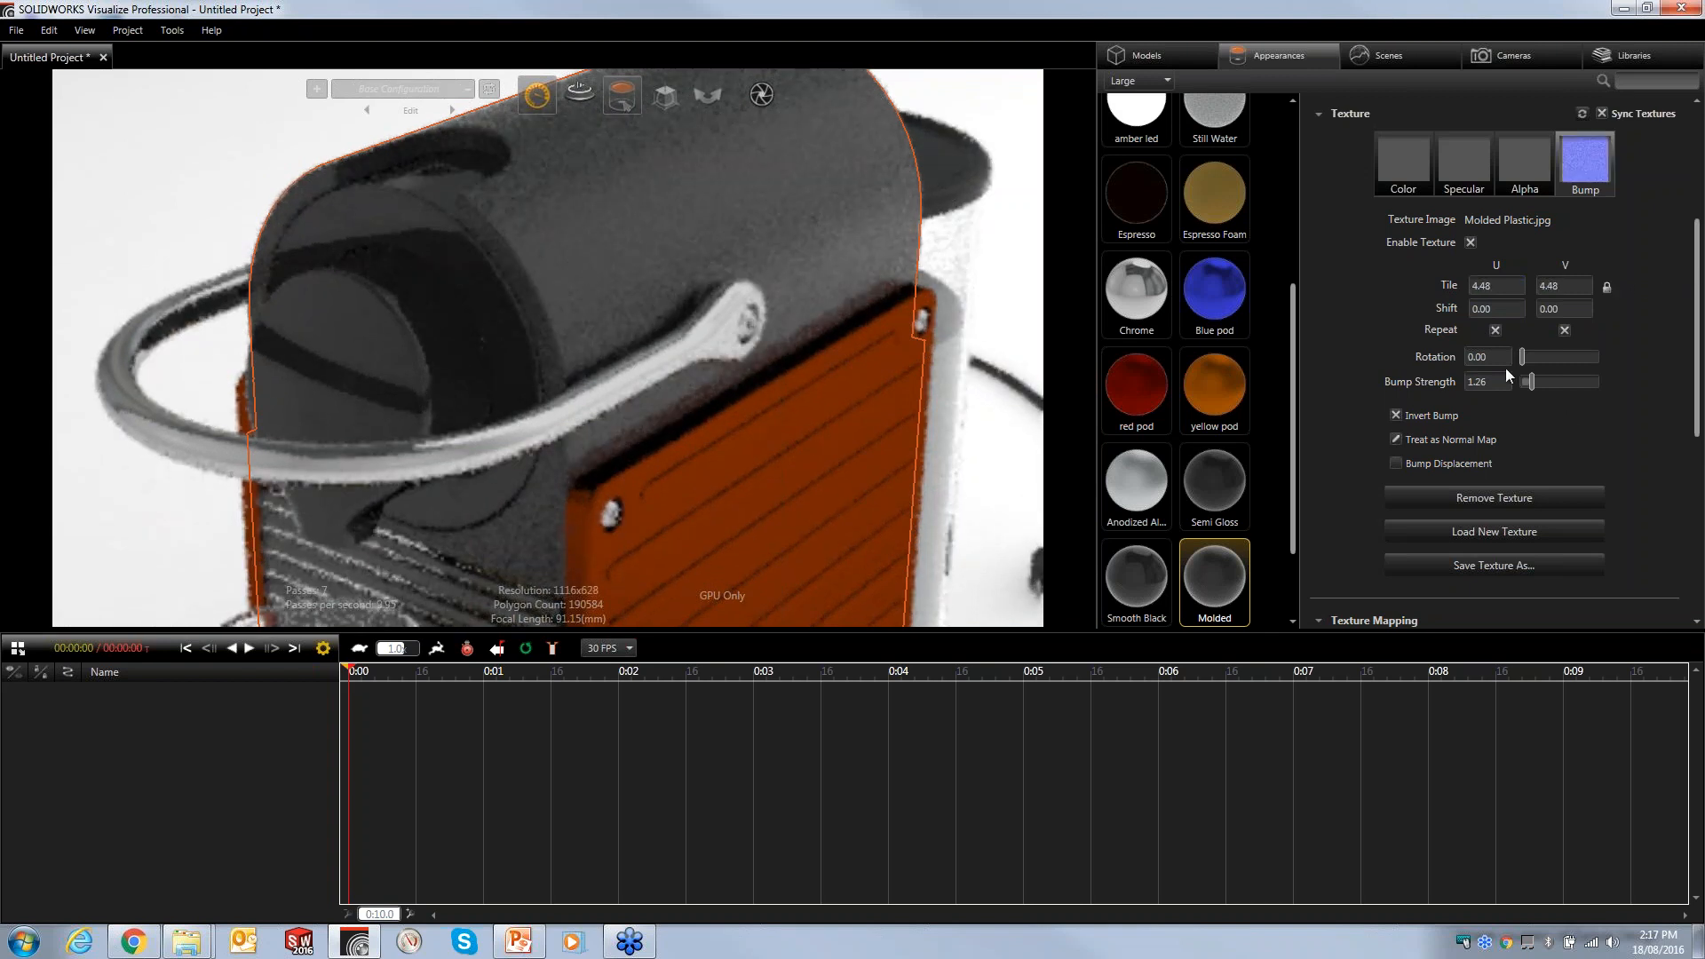
drag(1487, 383, 1456, 383)
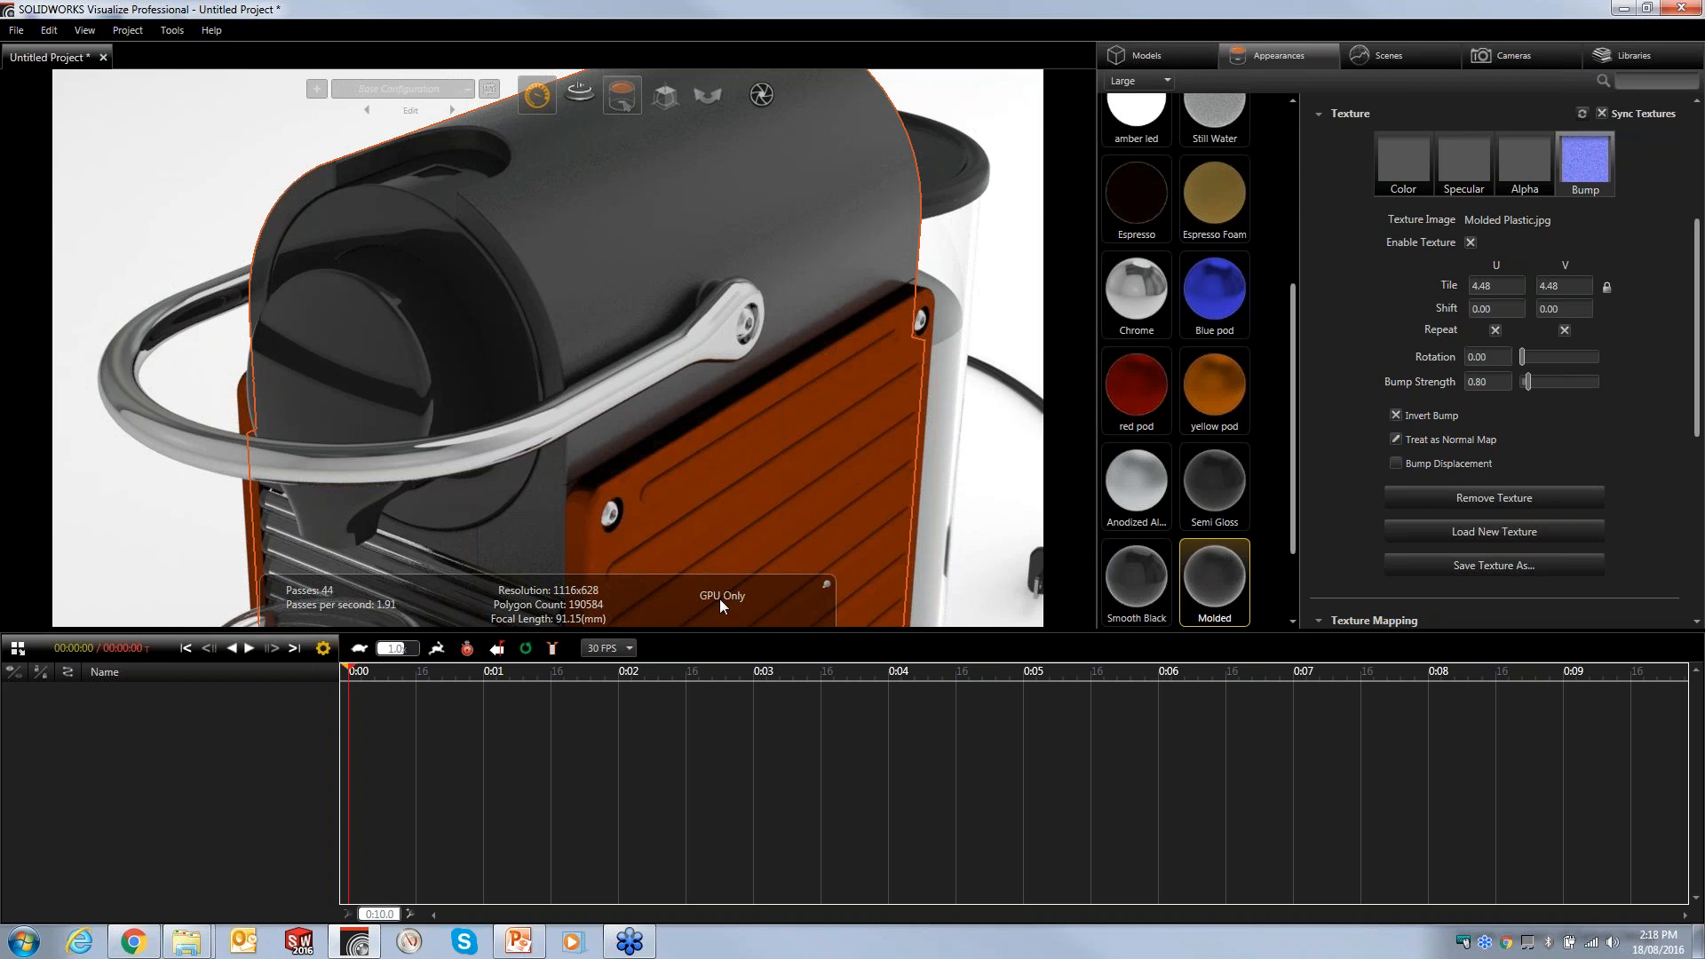
click(185, 153)
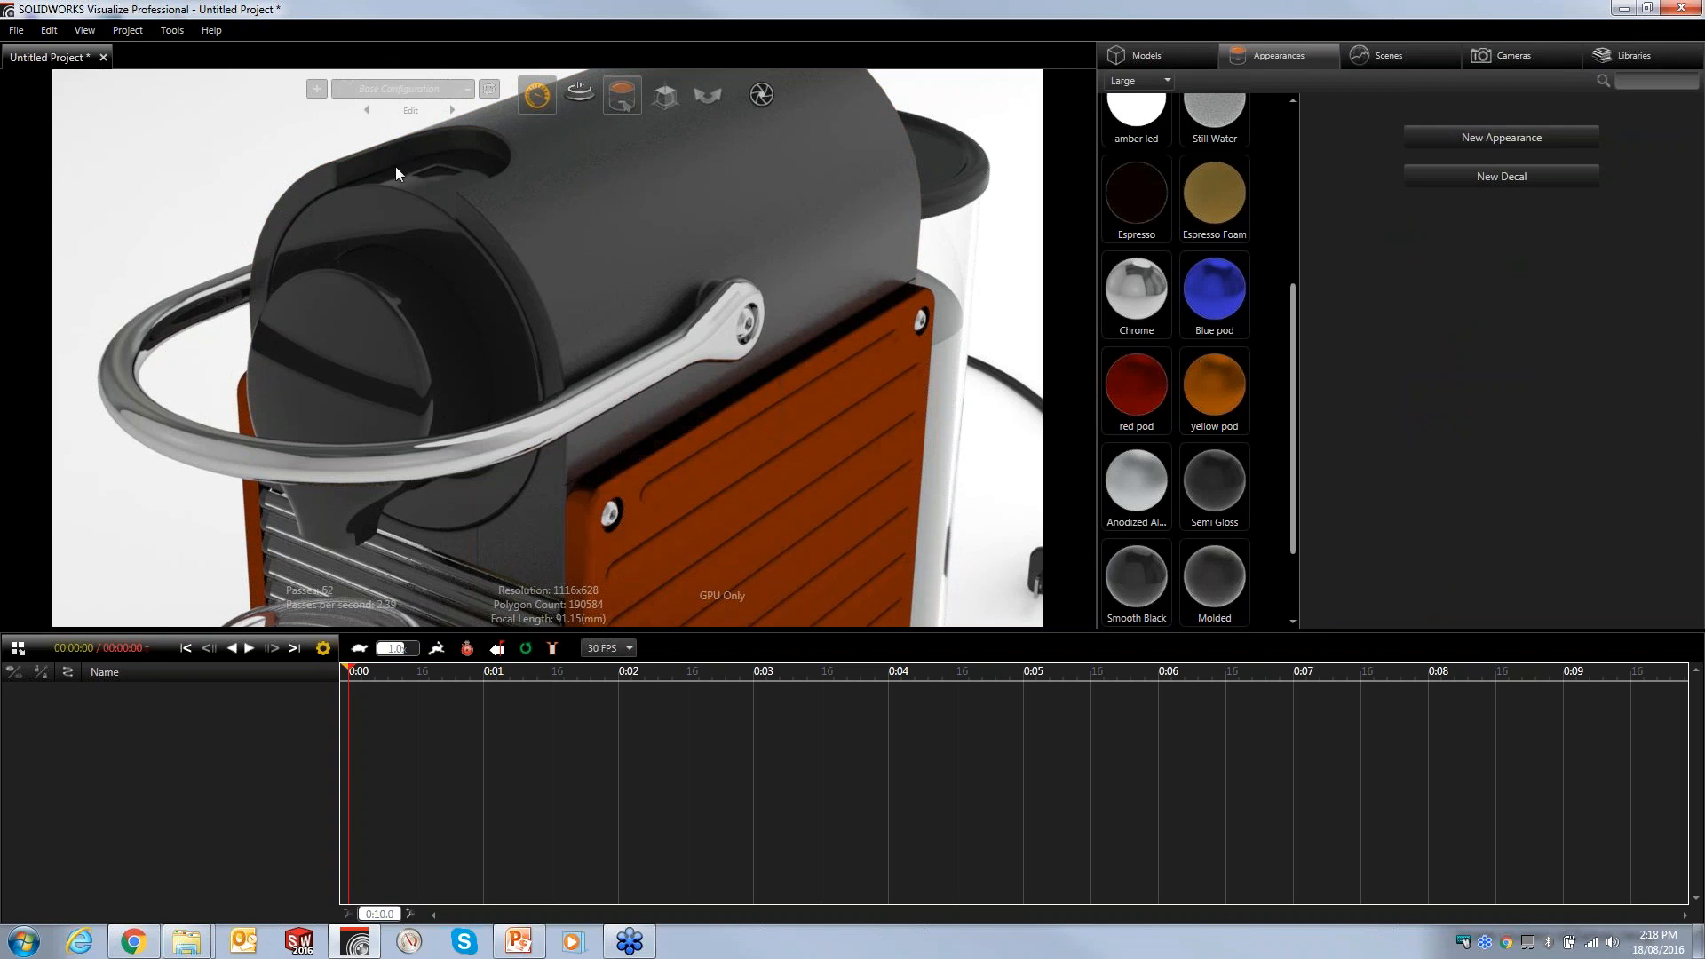
- Create a new decal from logo.png and apply it to the front of the drip tray base
middle_drag(656, 391, 707, 101)
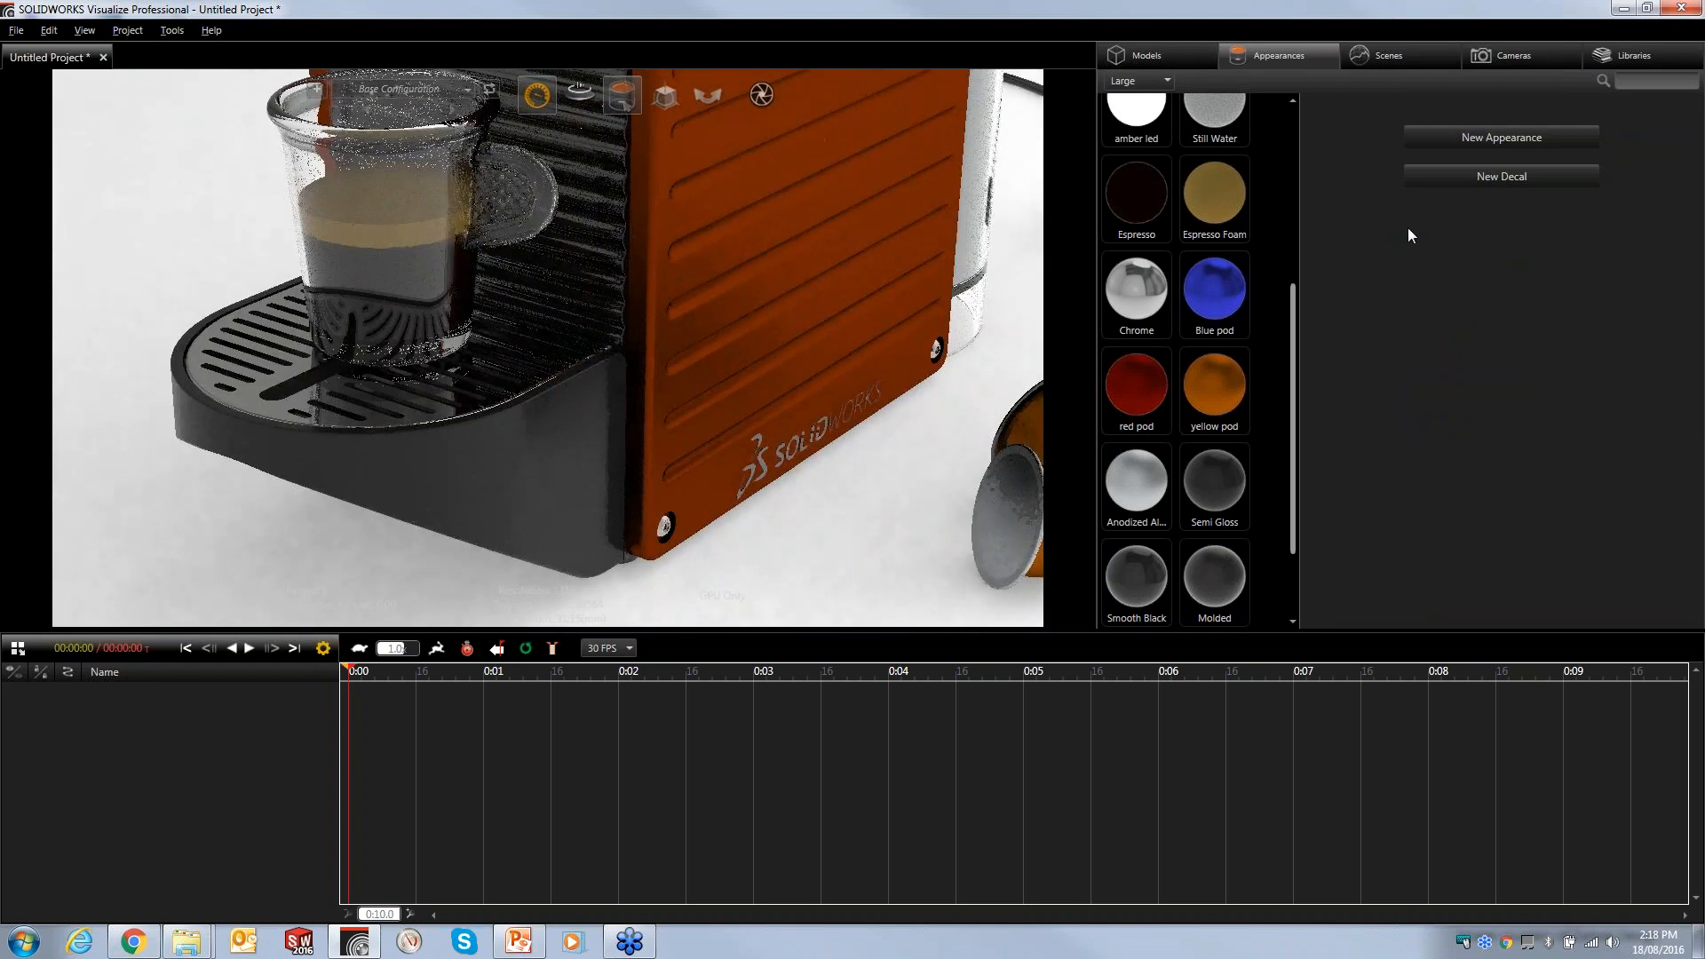
click(1487, 174)
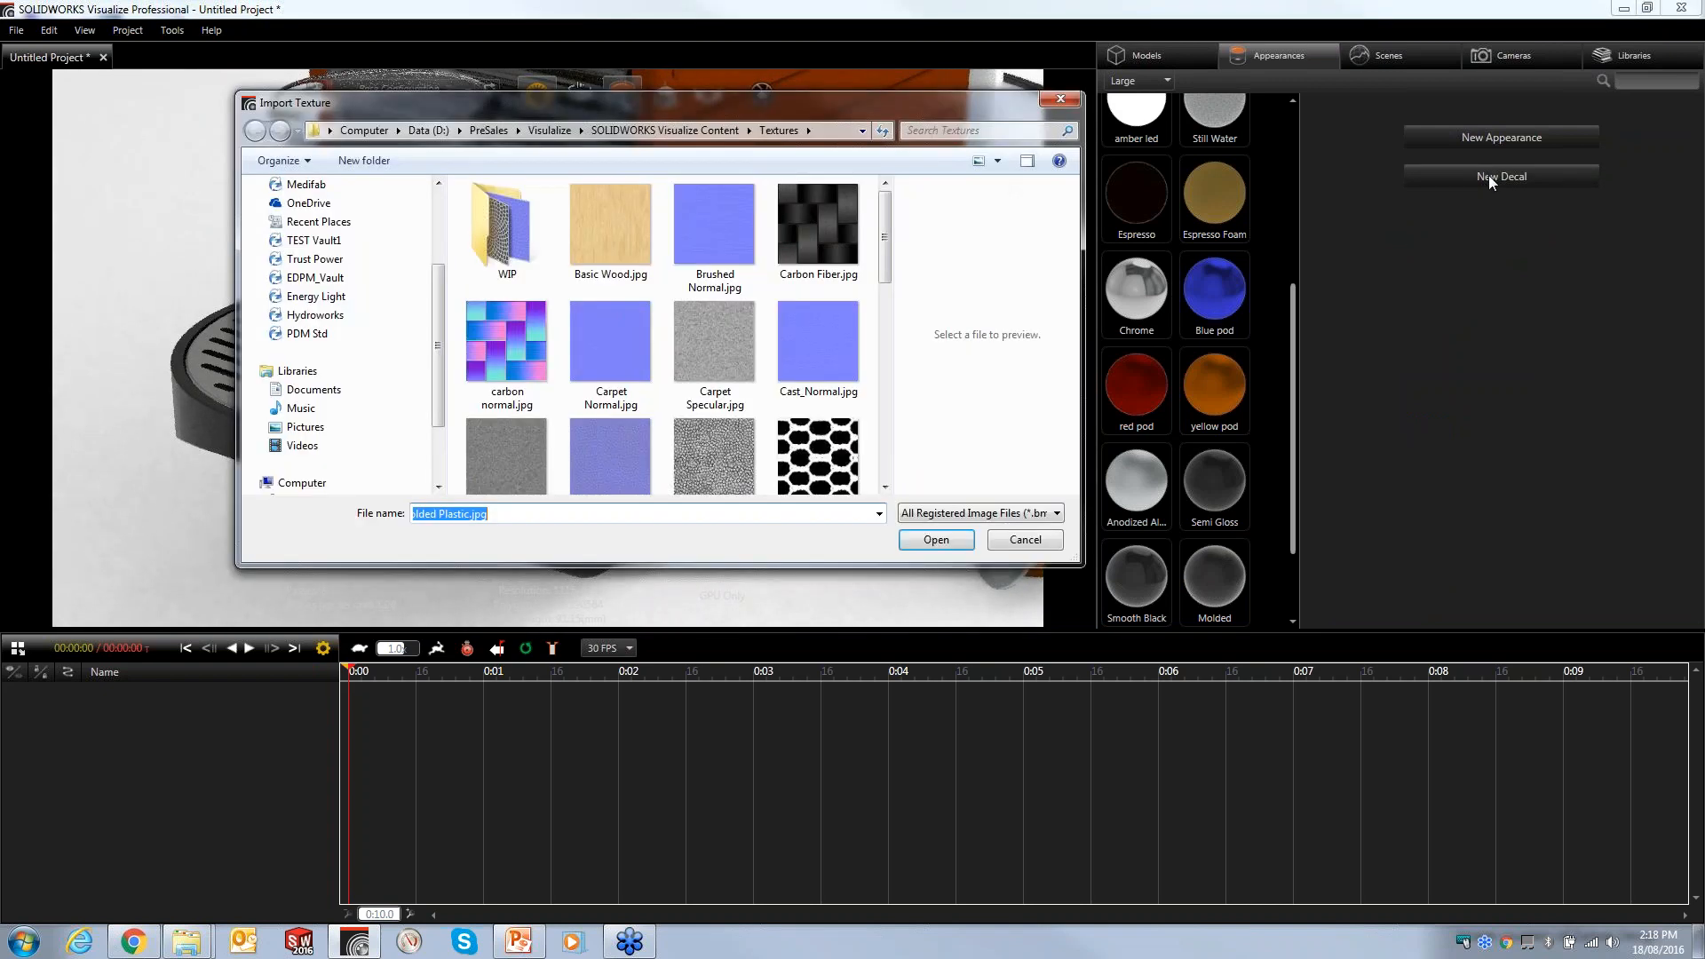
scroll(886, 212, down, 3)
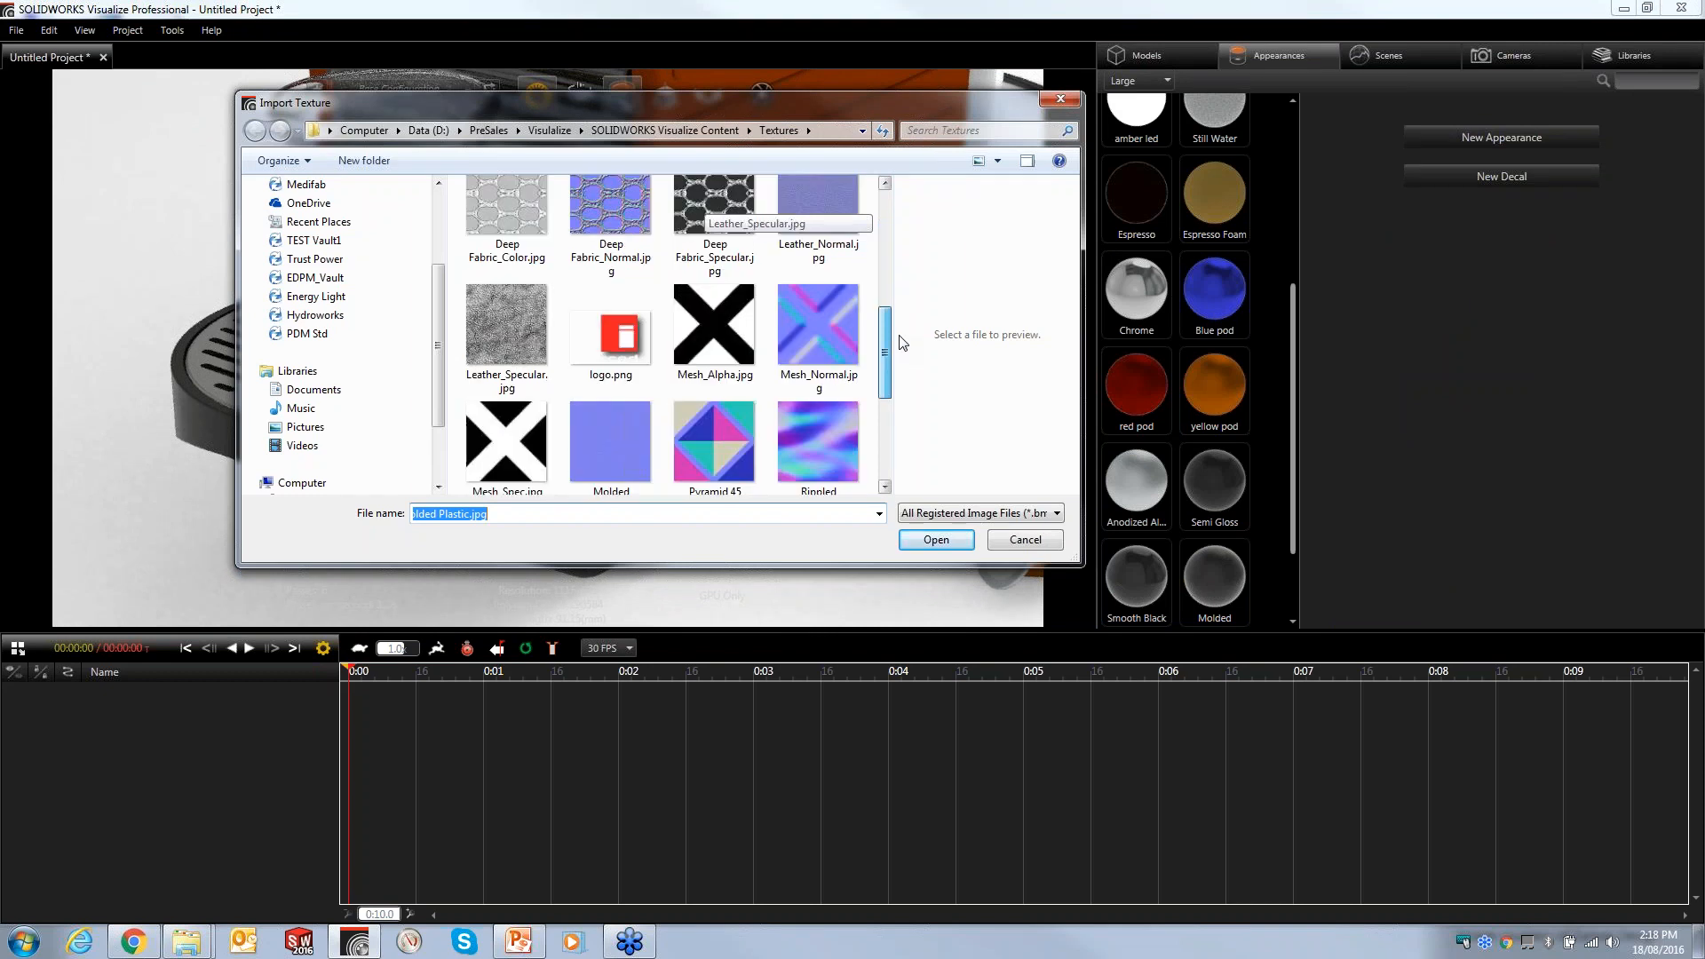
click(619, 320)
click(936, 540)
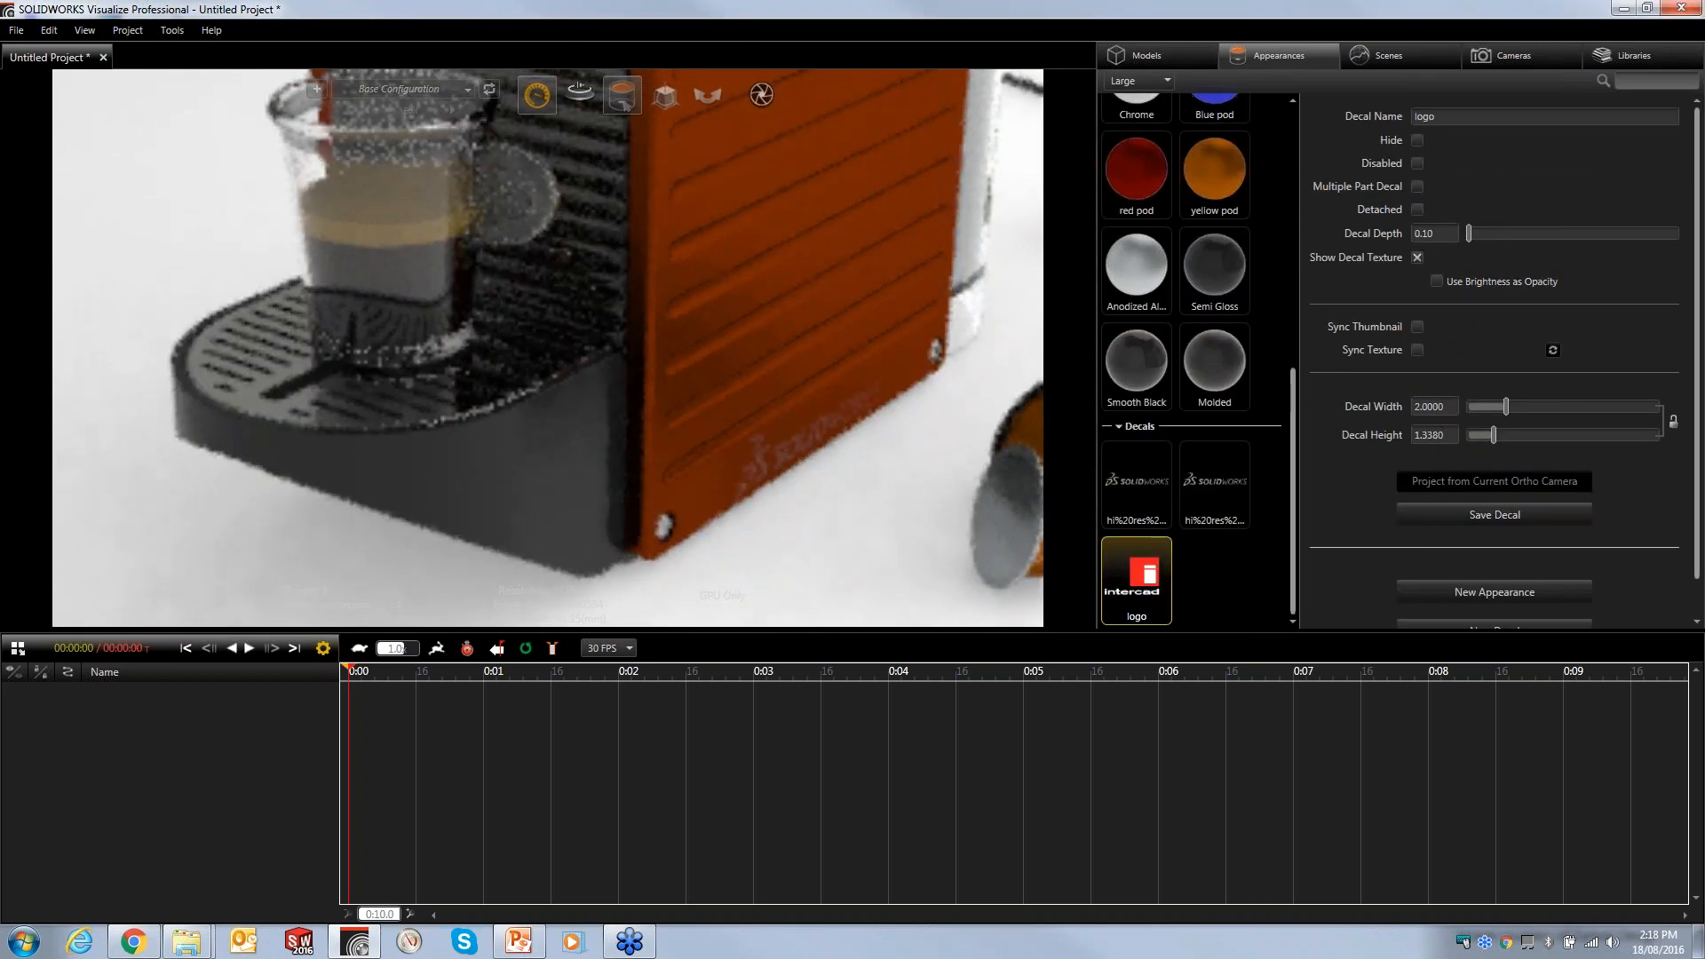
drag(1149, 584, 553, 442)
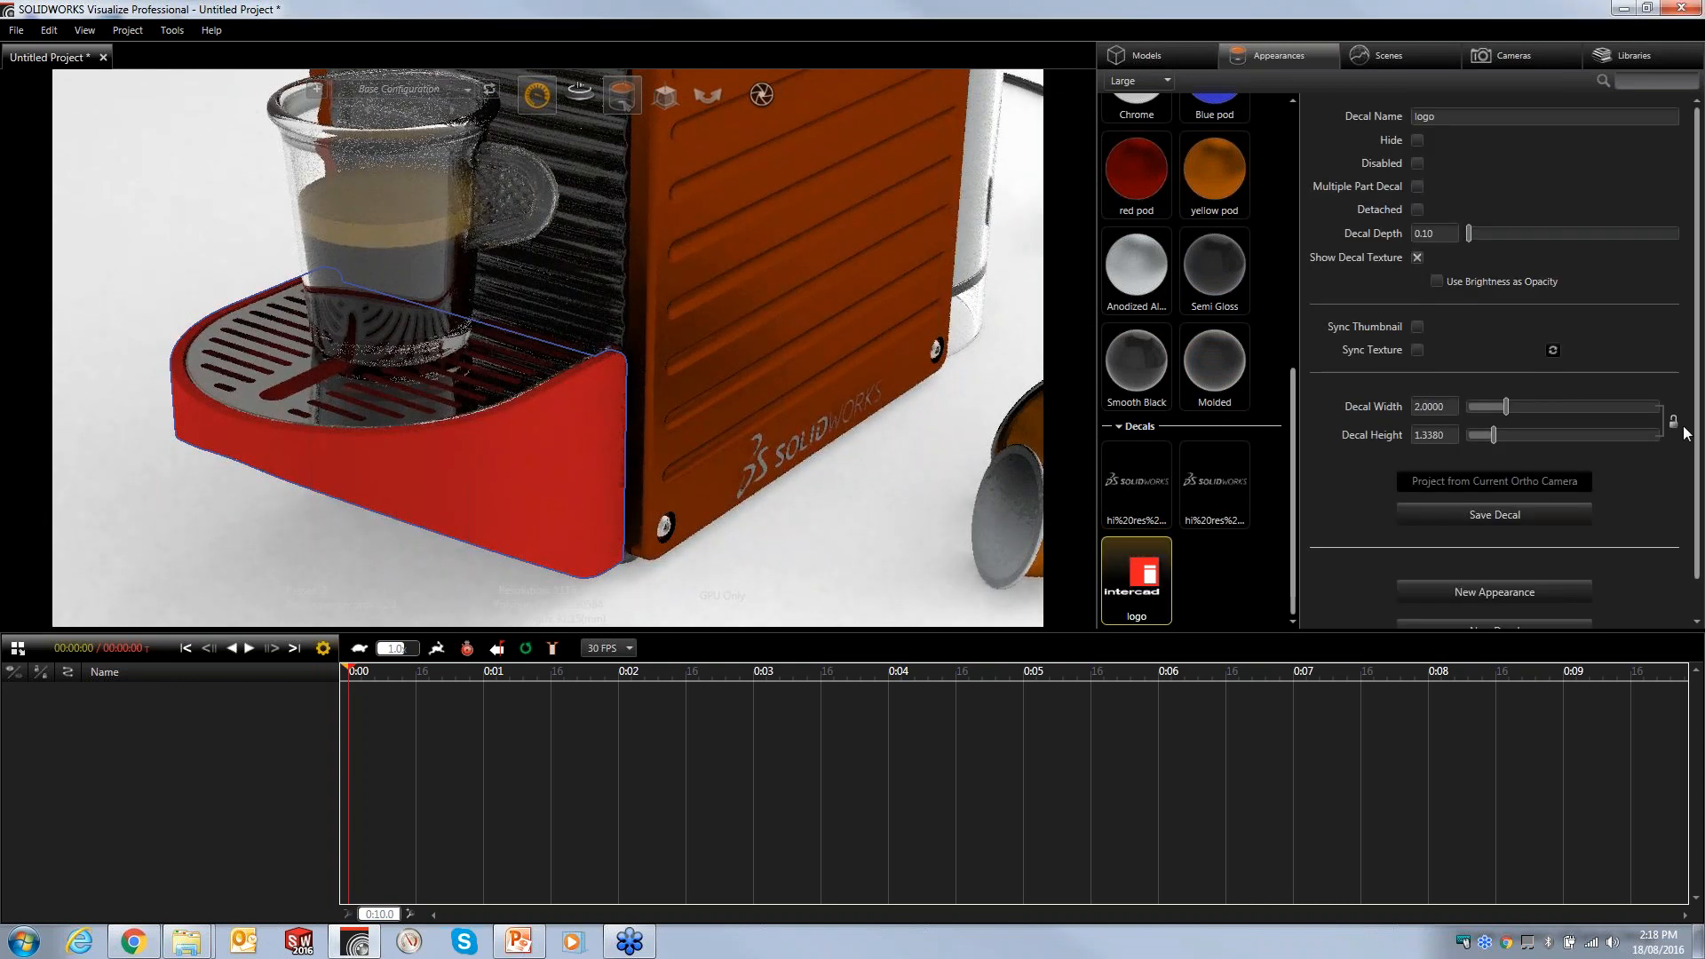
- Set the logo decal's width to 0.04 and its depth to 0.01
double_click(1432, 406)
text(.04)
key(Return)
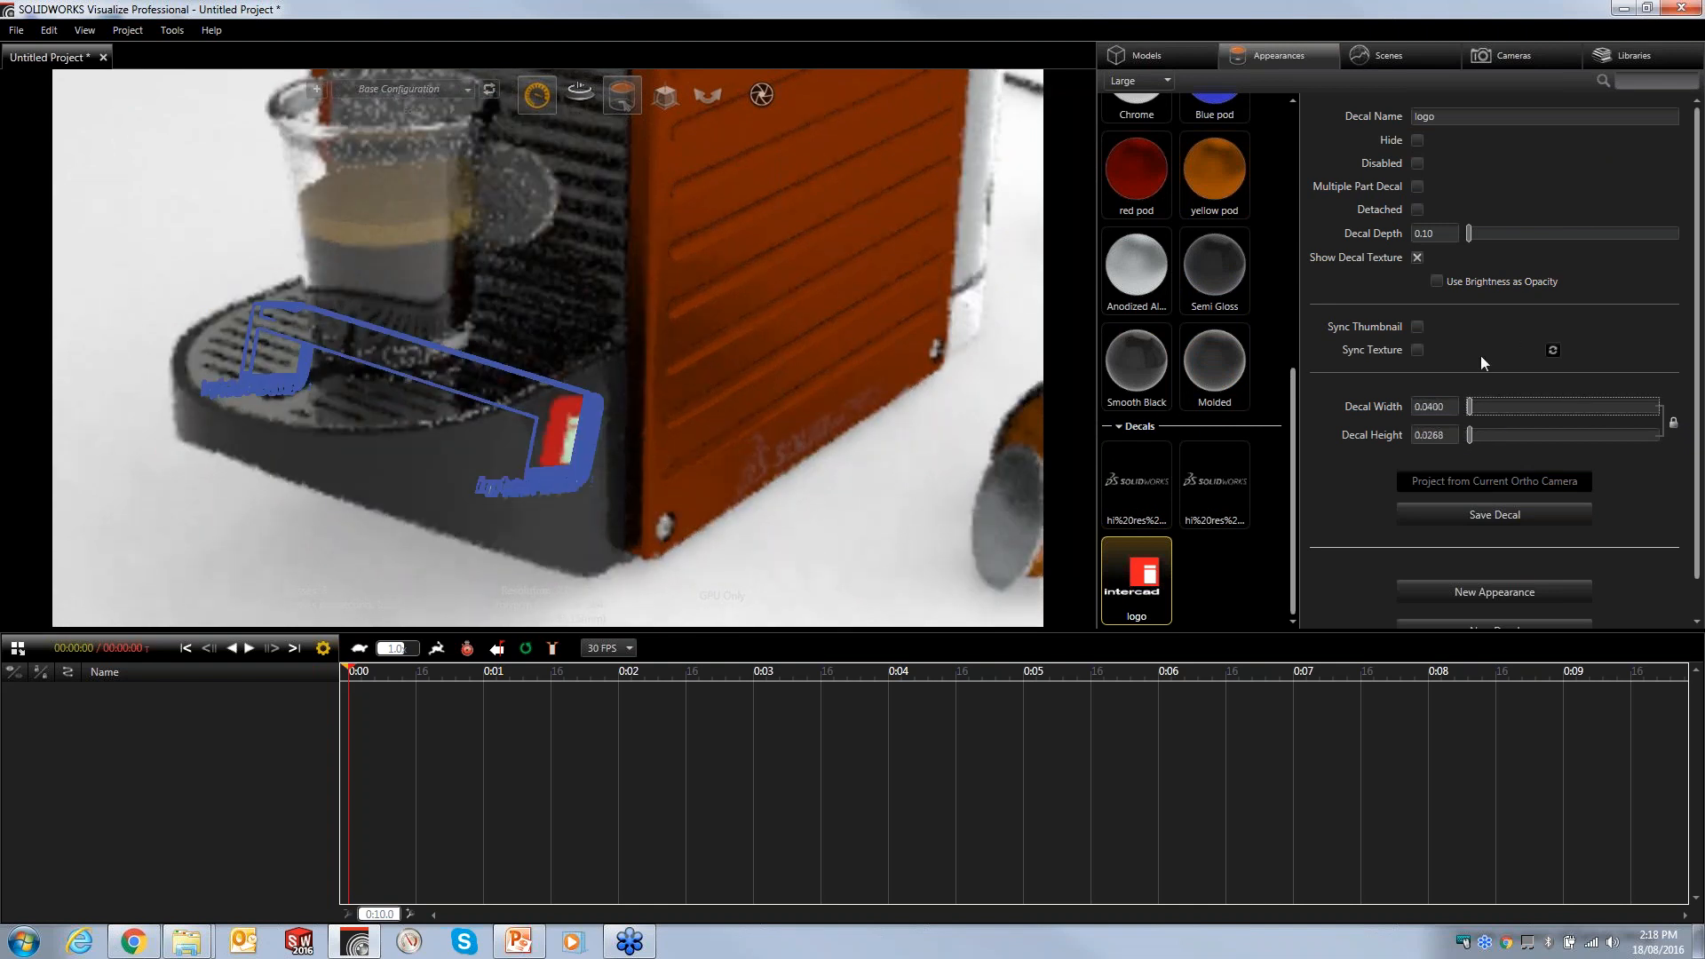
double_click(1430, 233)
text(.01)
key(Return)
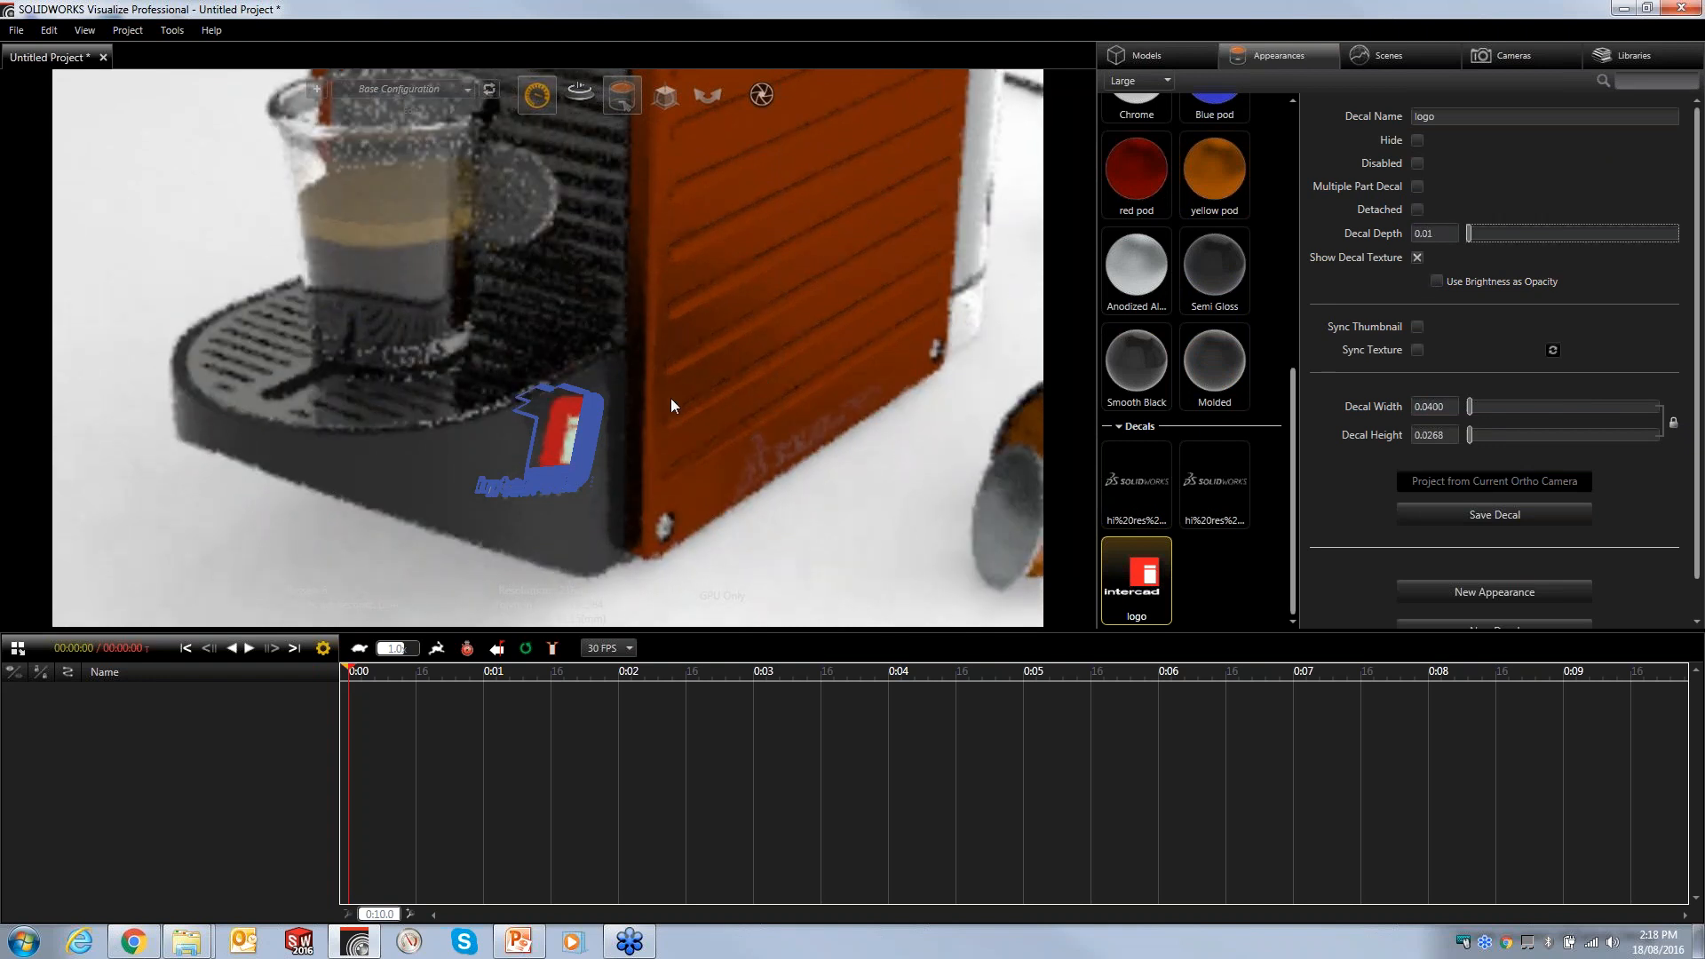
- Rotate the logo decal about 17° so it sits upright on the tray base
mouse_move(665, 98)
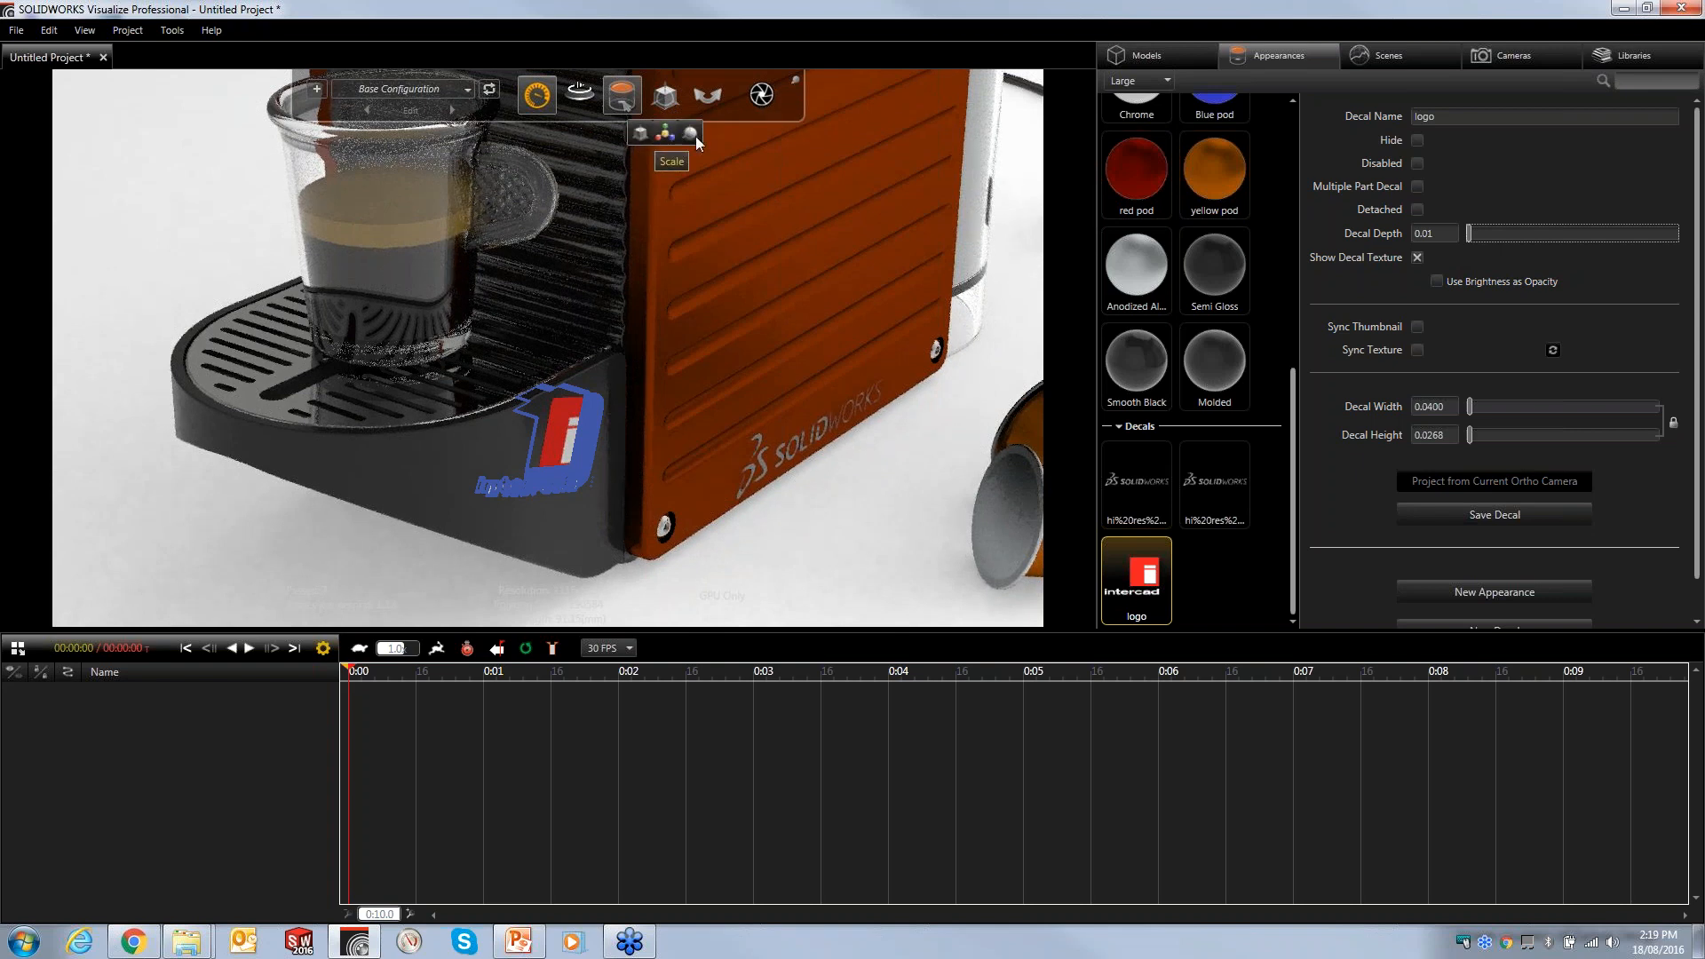
click(665, 133)
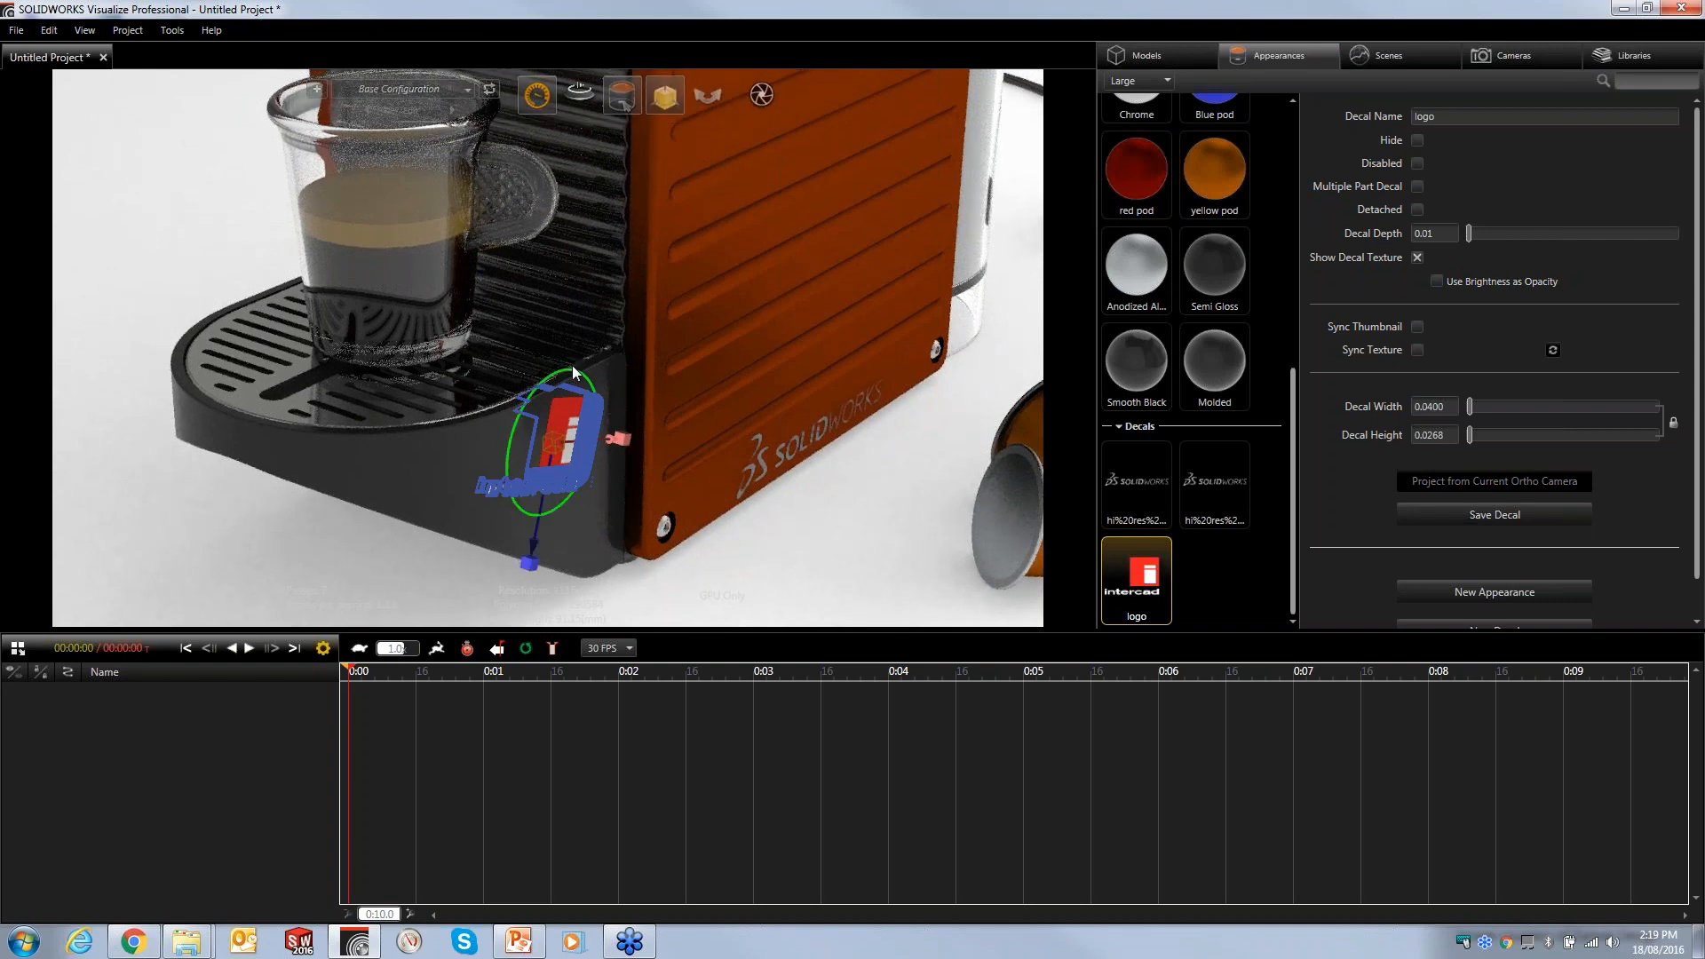
drag(575, 376, 557, 414)
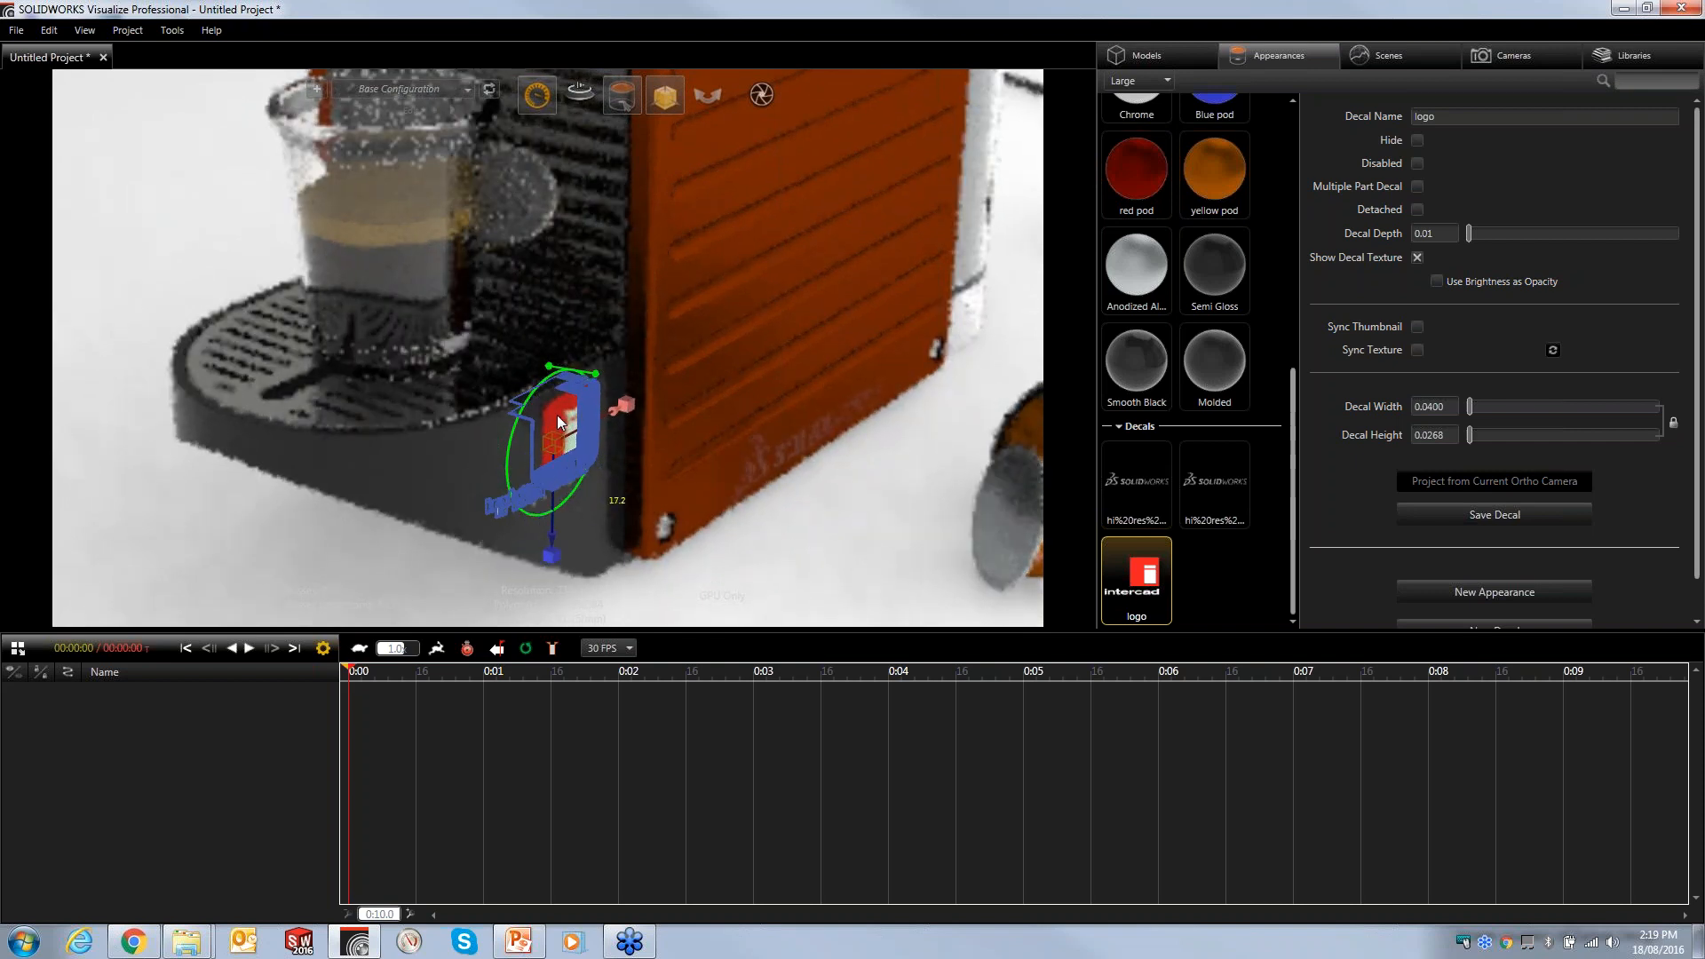
click(847, 579)
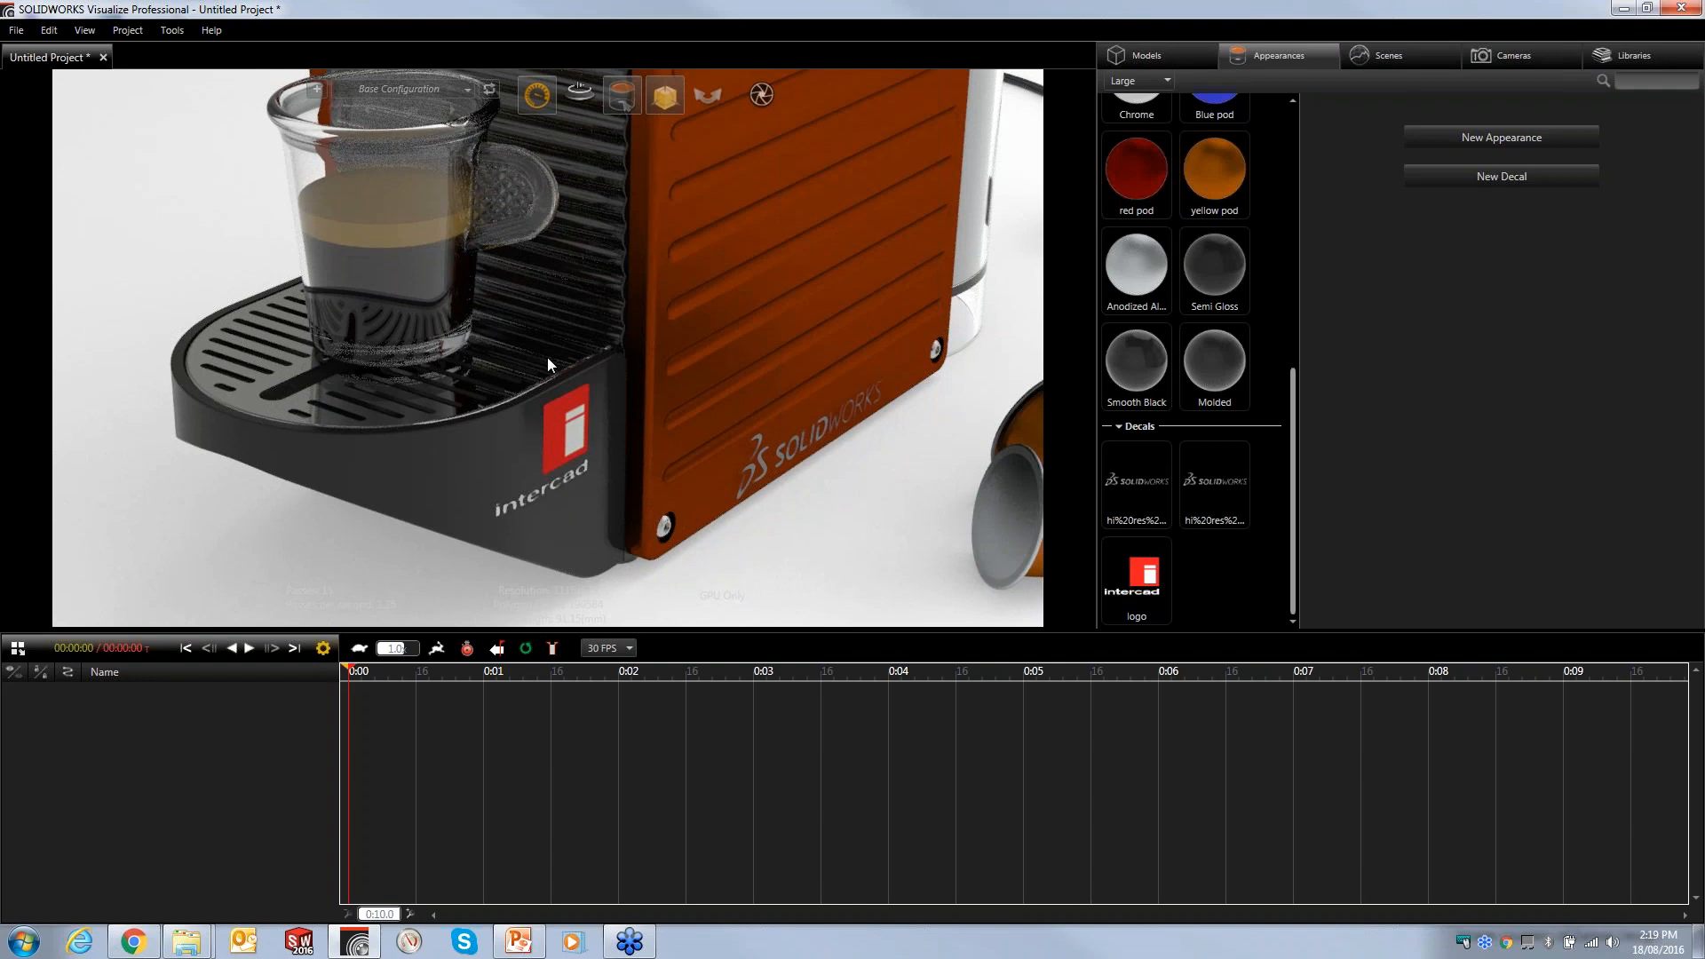
- Add a new model configuration named Orange
drag(597, 295, 628, 387)
right_drag(602, 331, 610, 387)
alt+middle_drag(611, 438, 586, 469)
scroll(601, 443, down, 2)
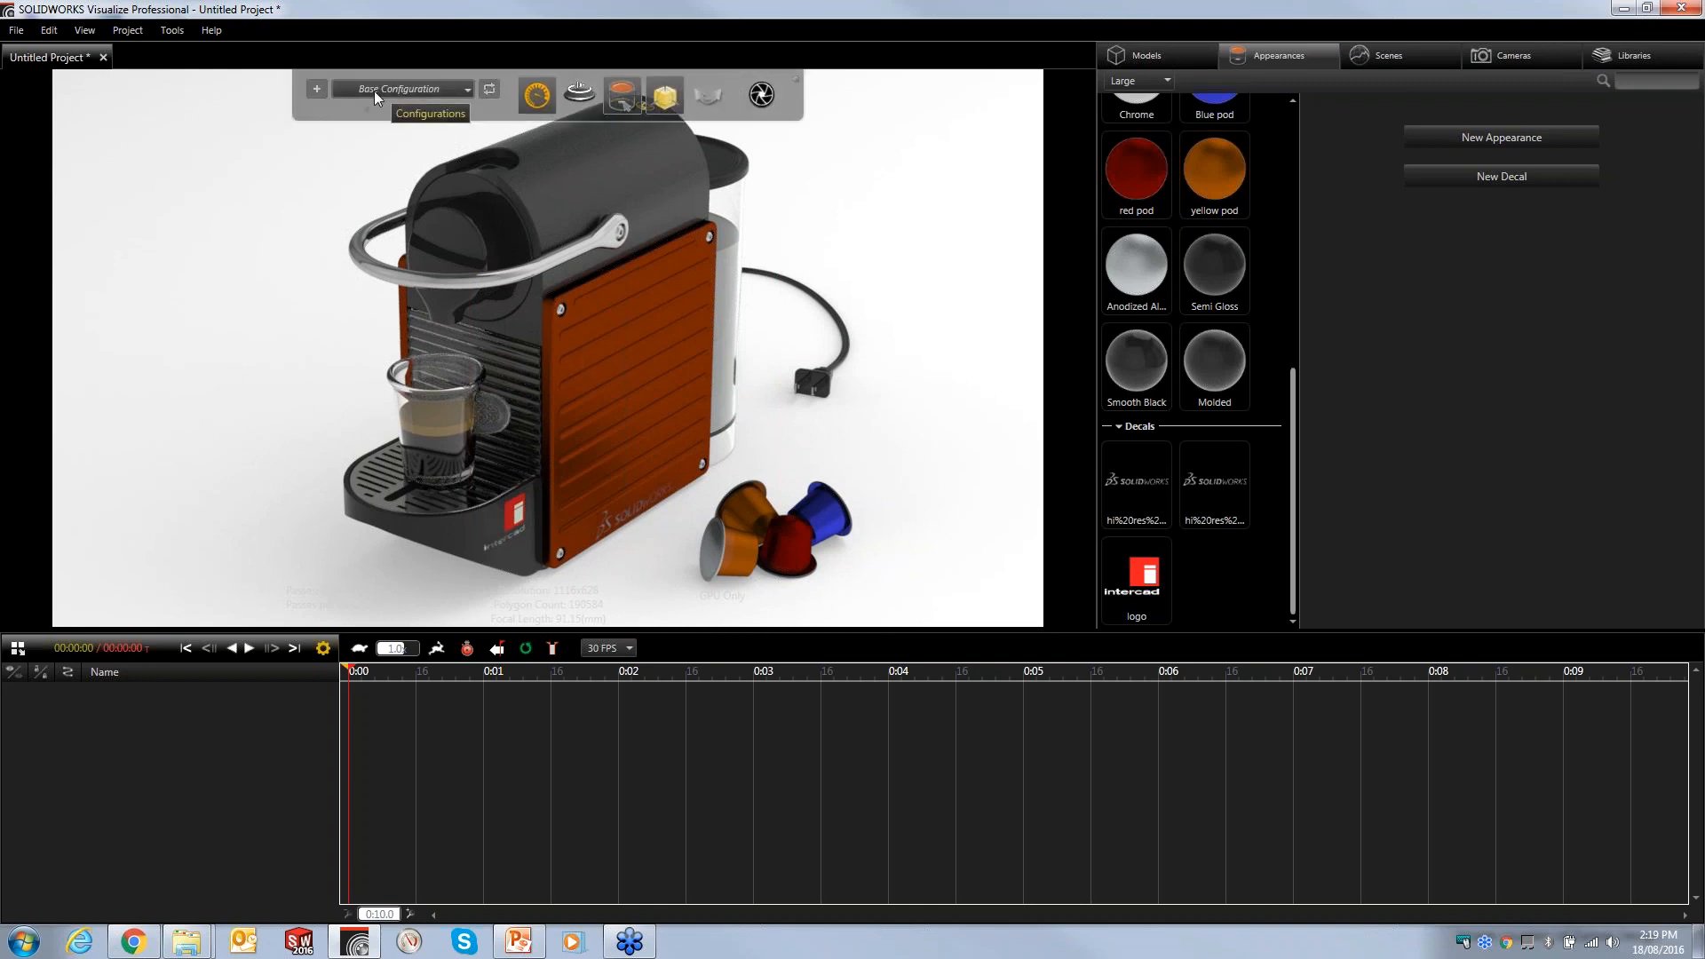
click(316, 91)
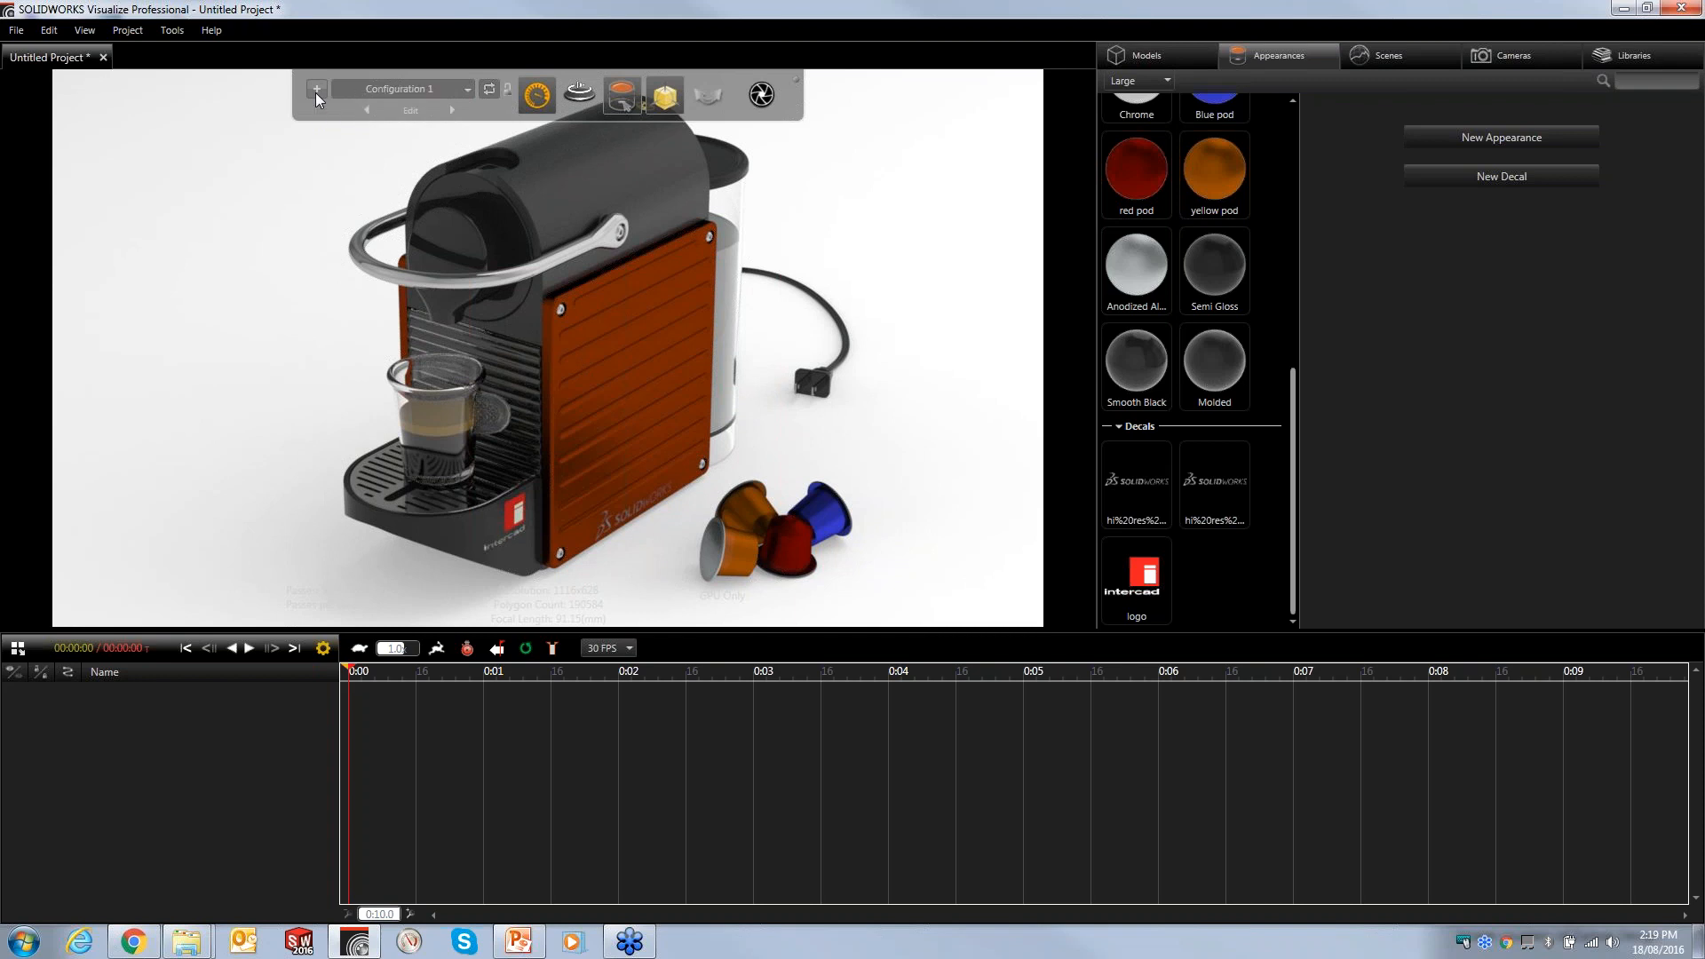
click(415, 114)
triple_click(427, 157)
text(Orange)
key(Return)
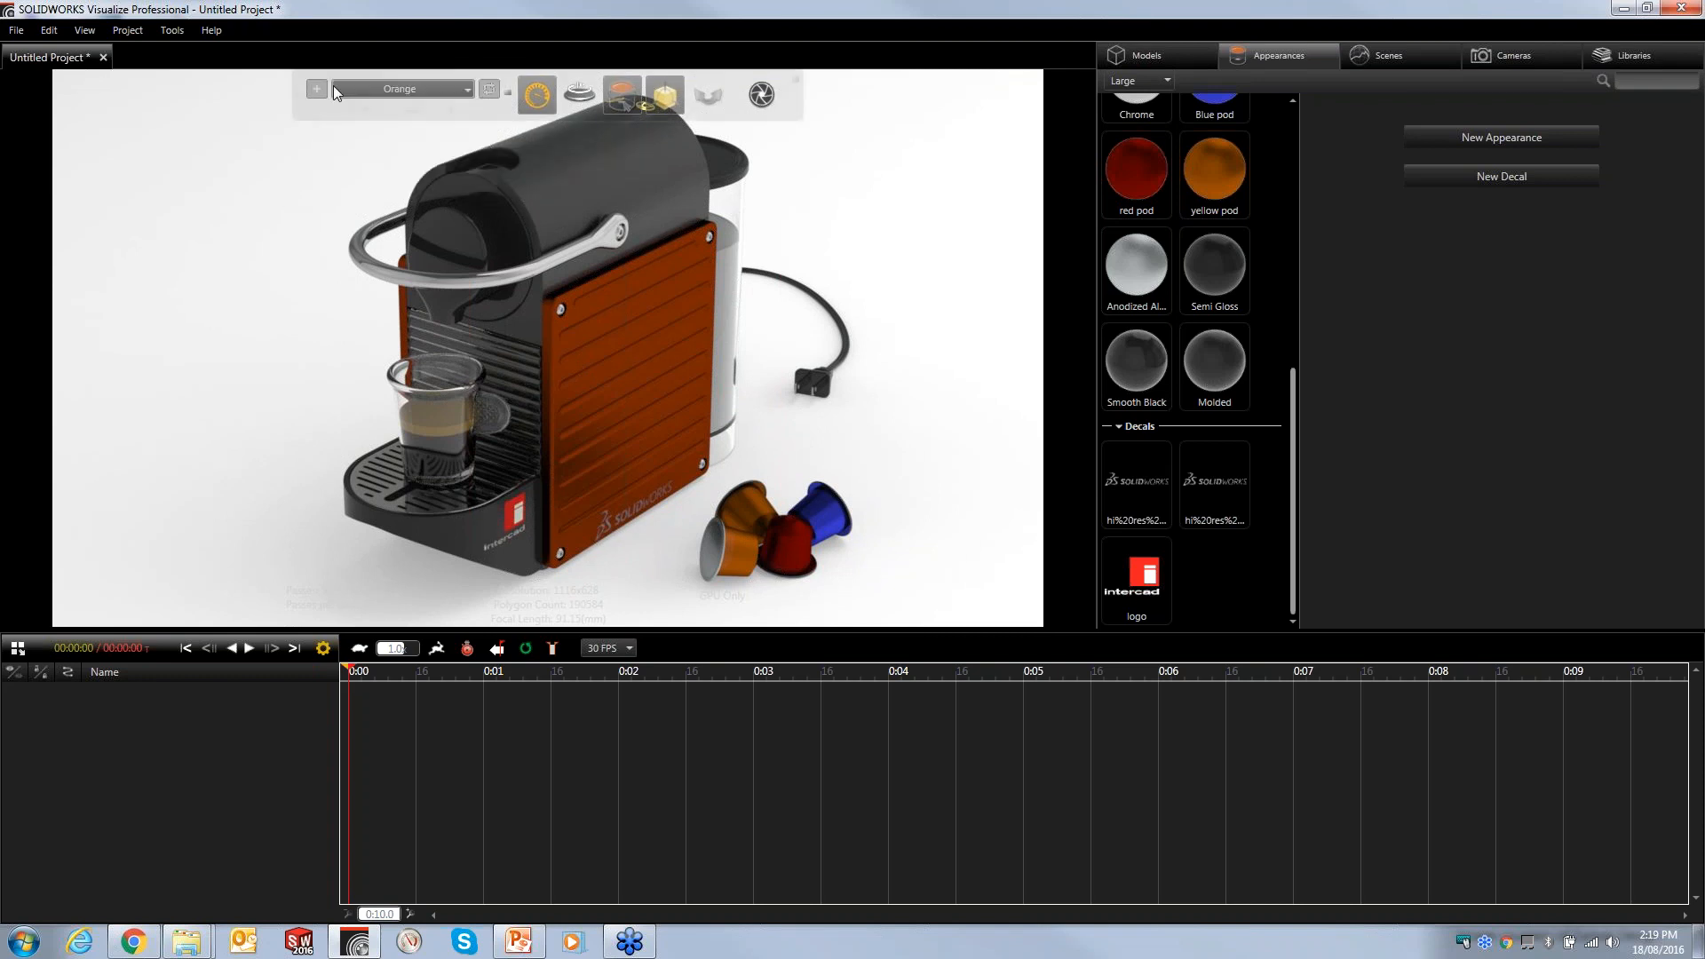
- Add a new model configuration named Green
click(318, 88)
click(419, 108)
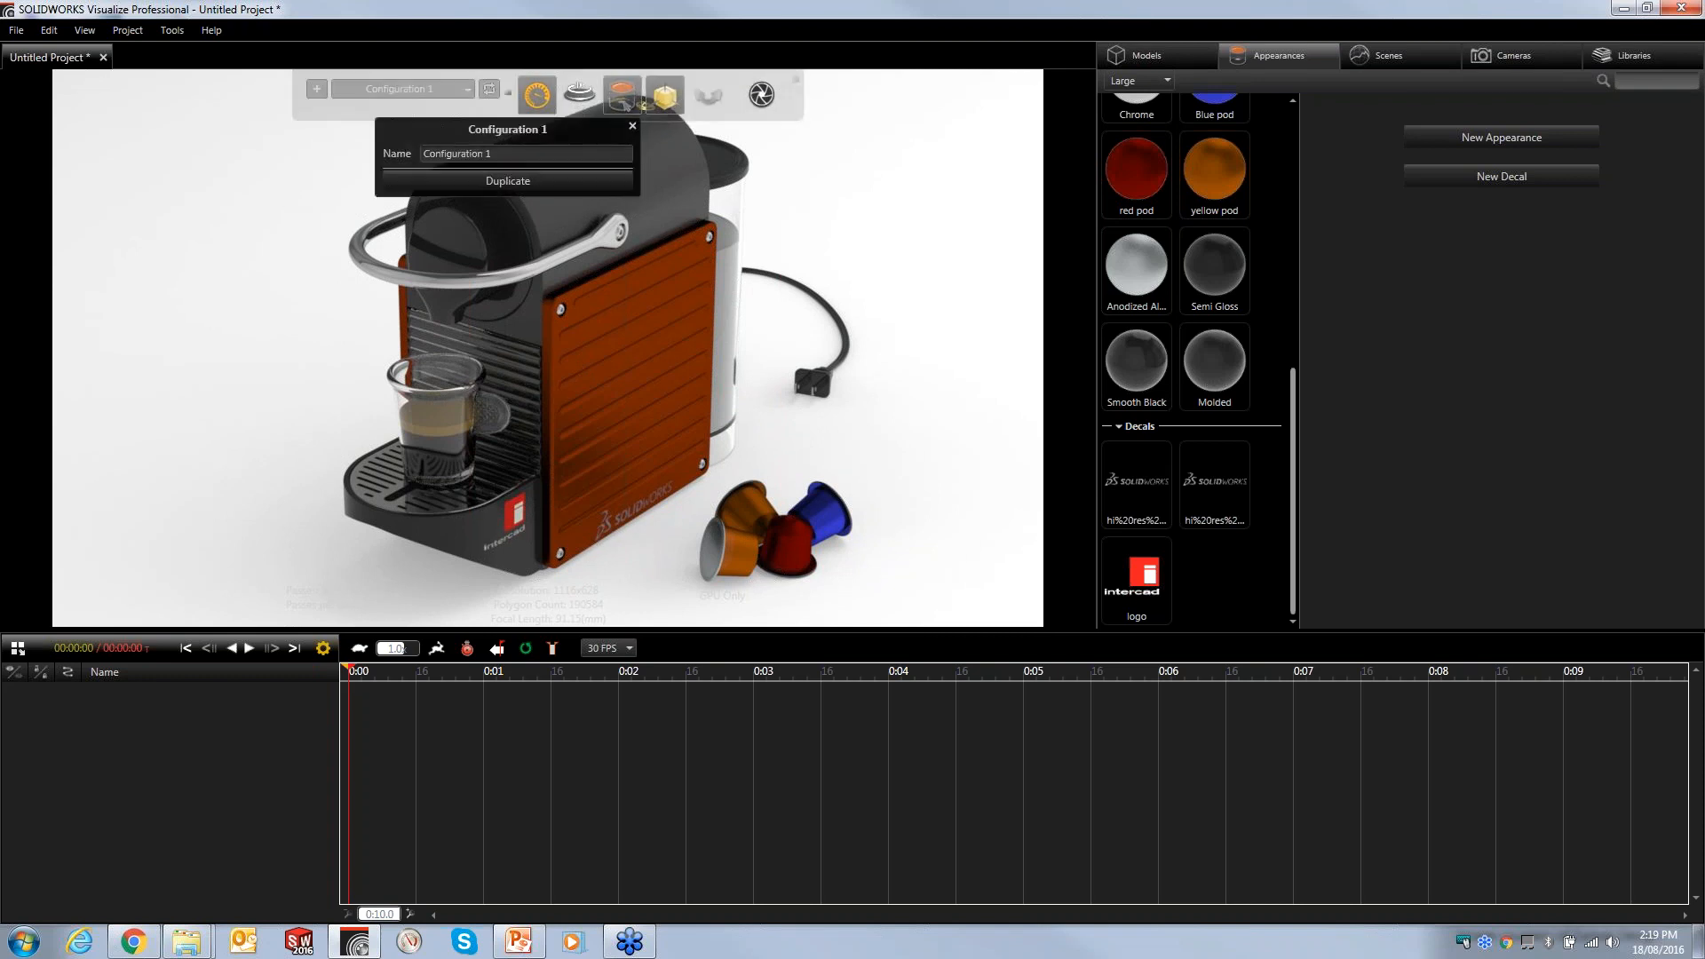
drag(494, 154, 300, 149)
text(Gr)
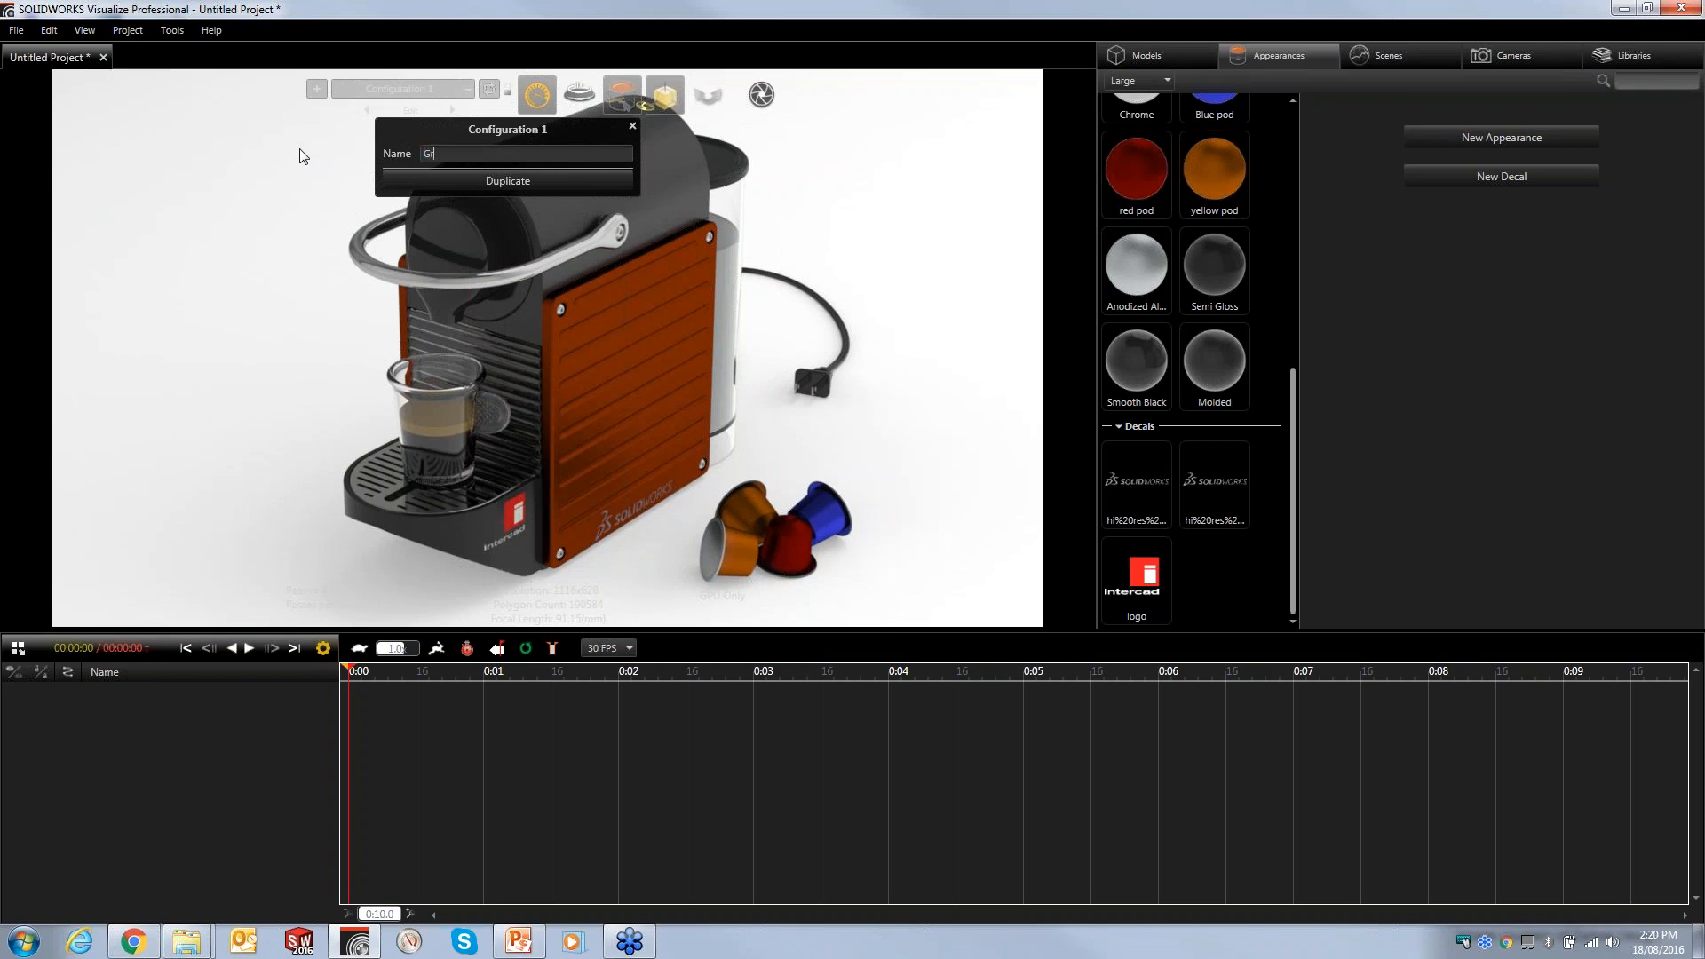
text(een)
key(Return)
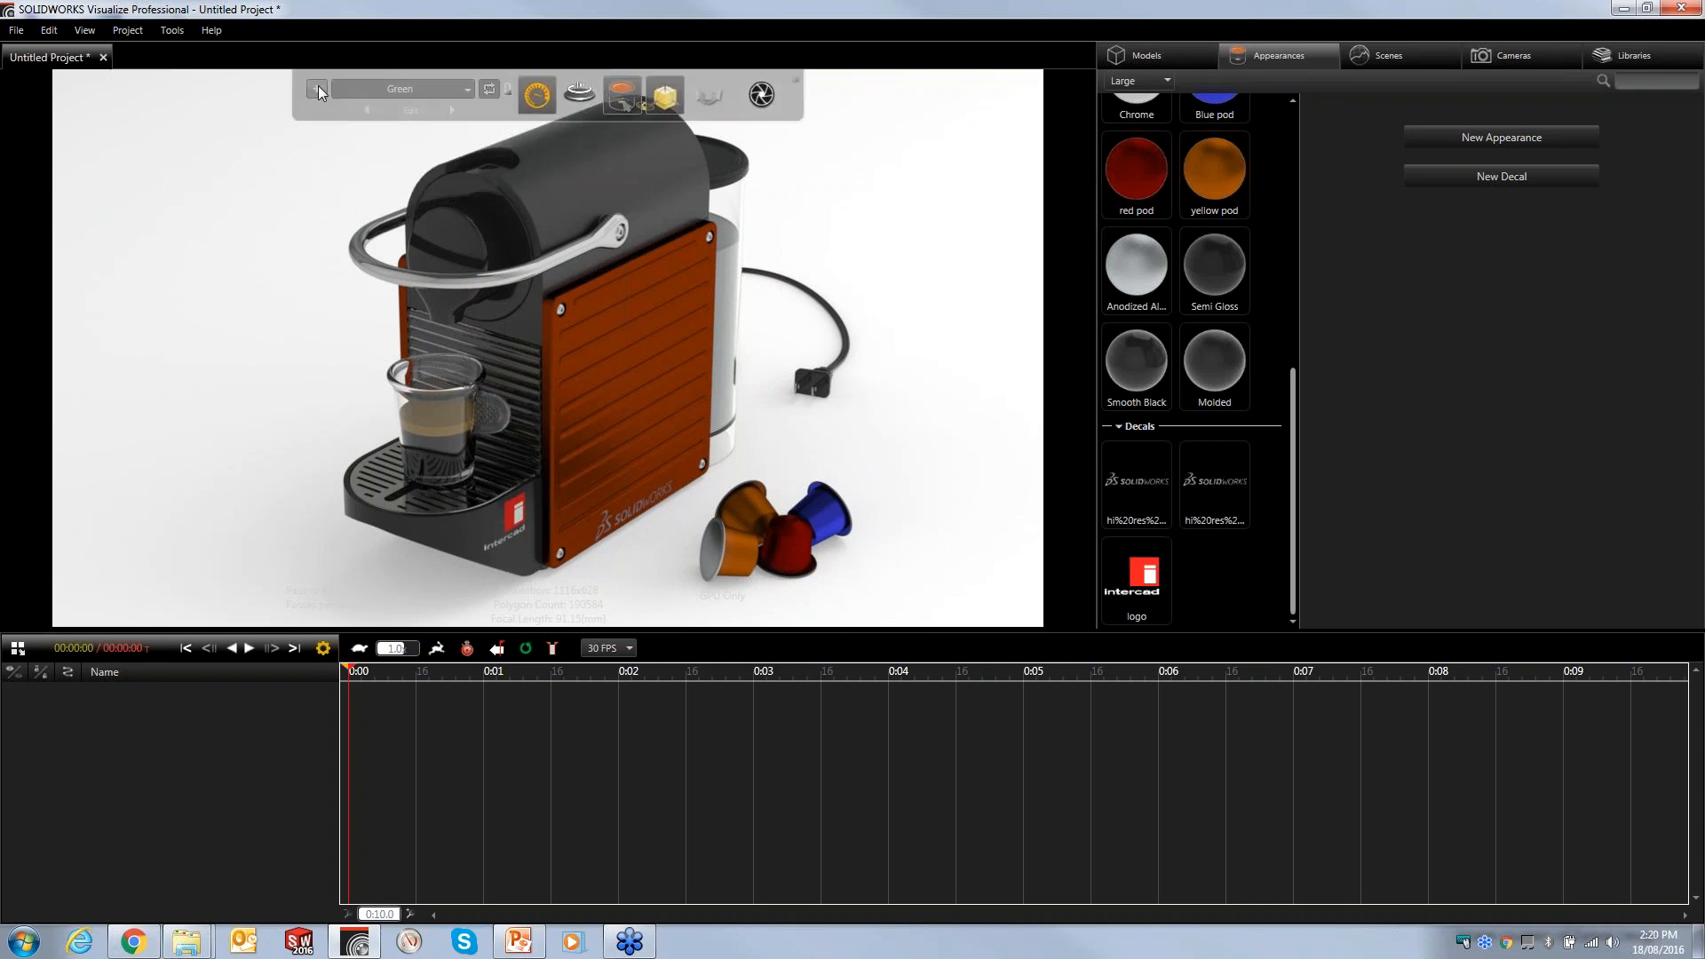
- Add another model configuration named Charcoal
click(404, 107)
drag(493, 154, 300, 158)
text(Ch)
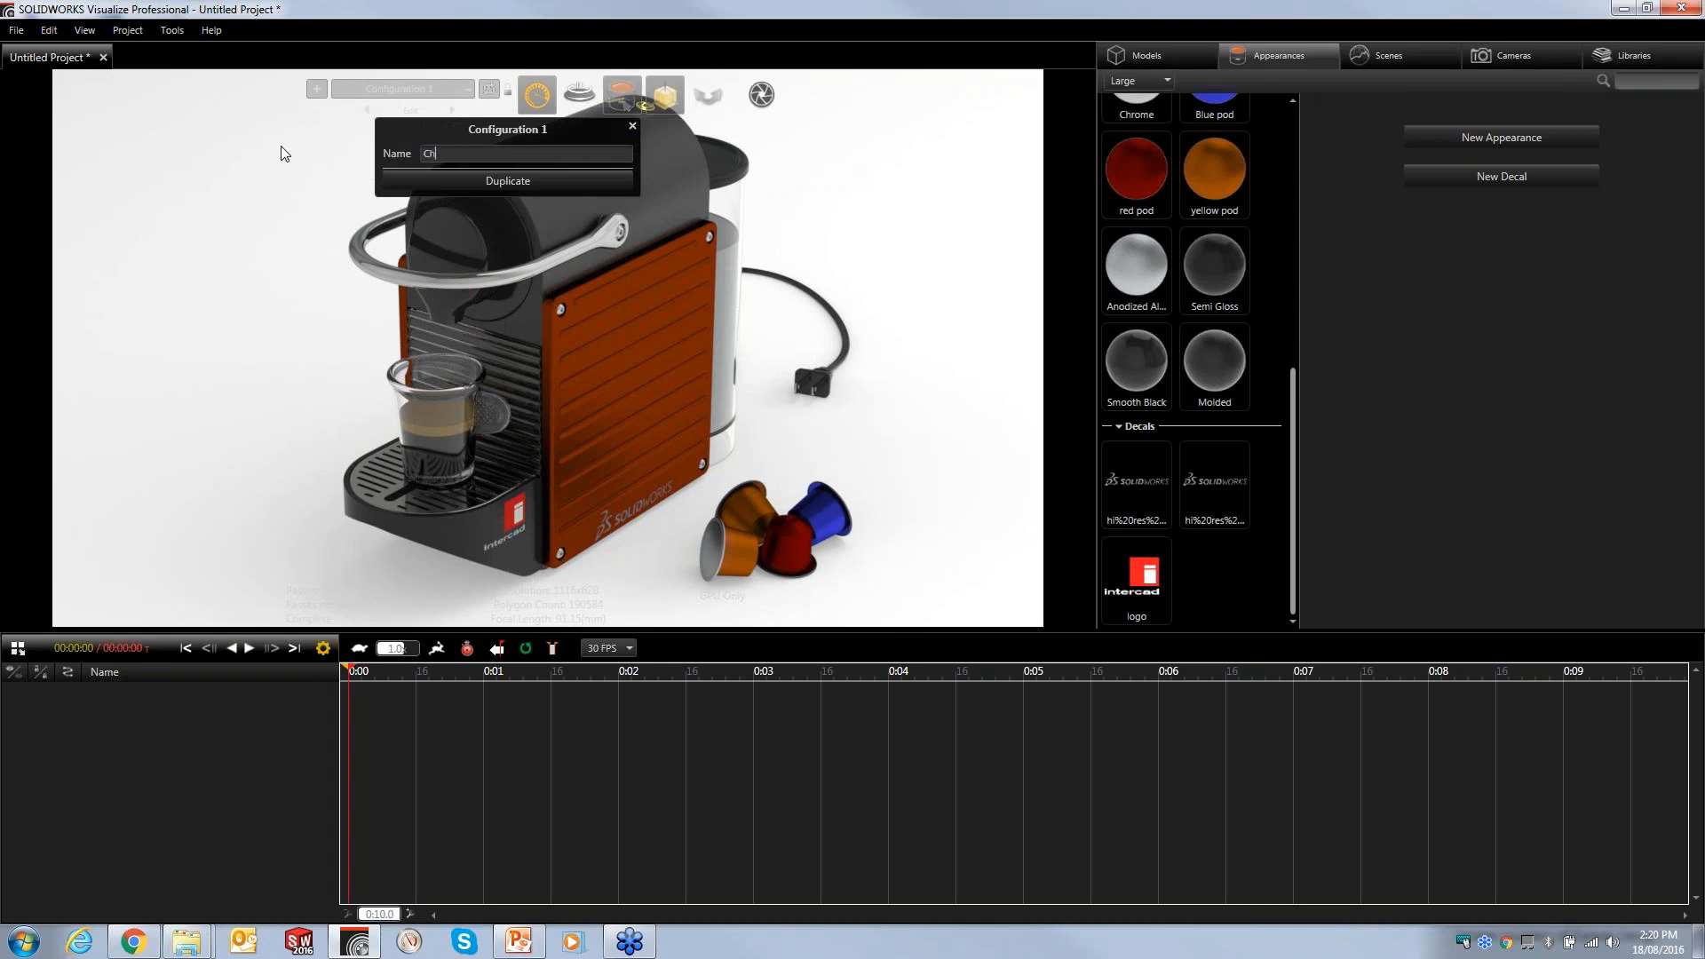
text(arcoal)
key(Return)
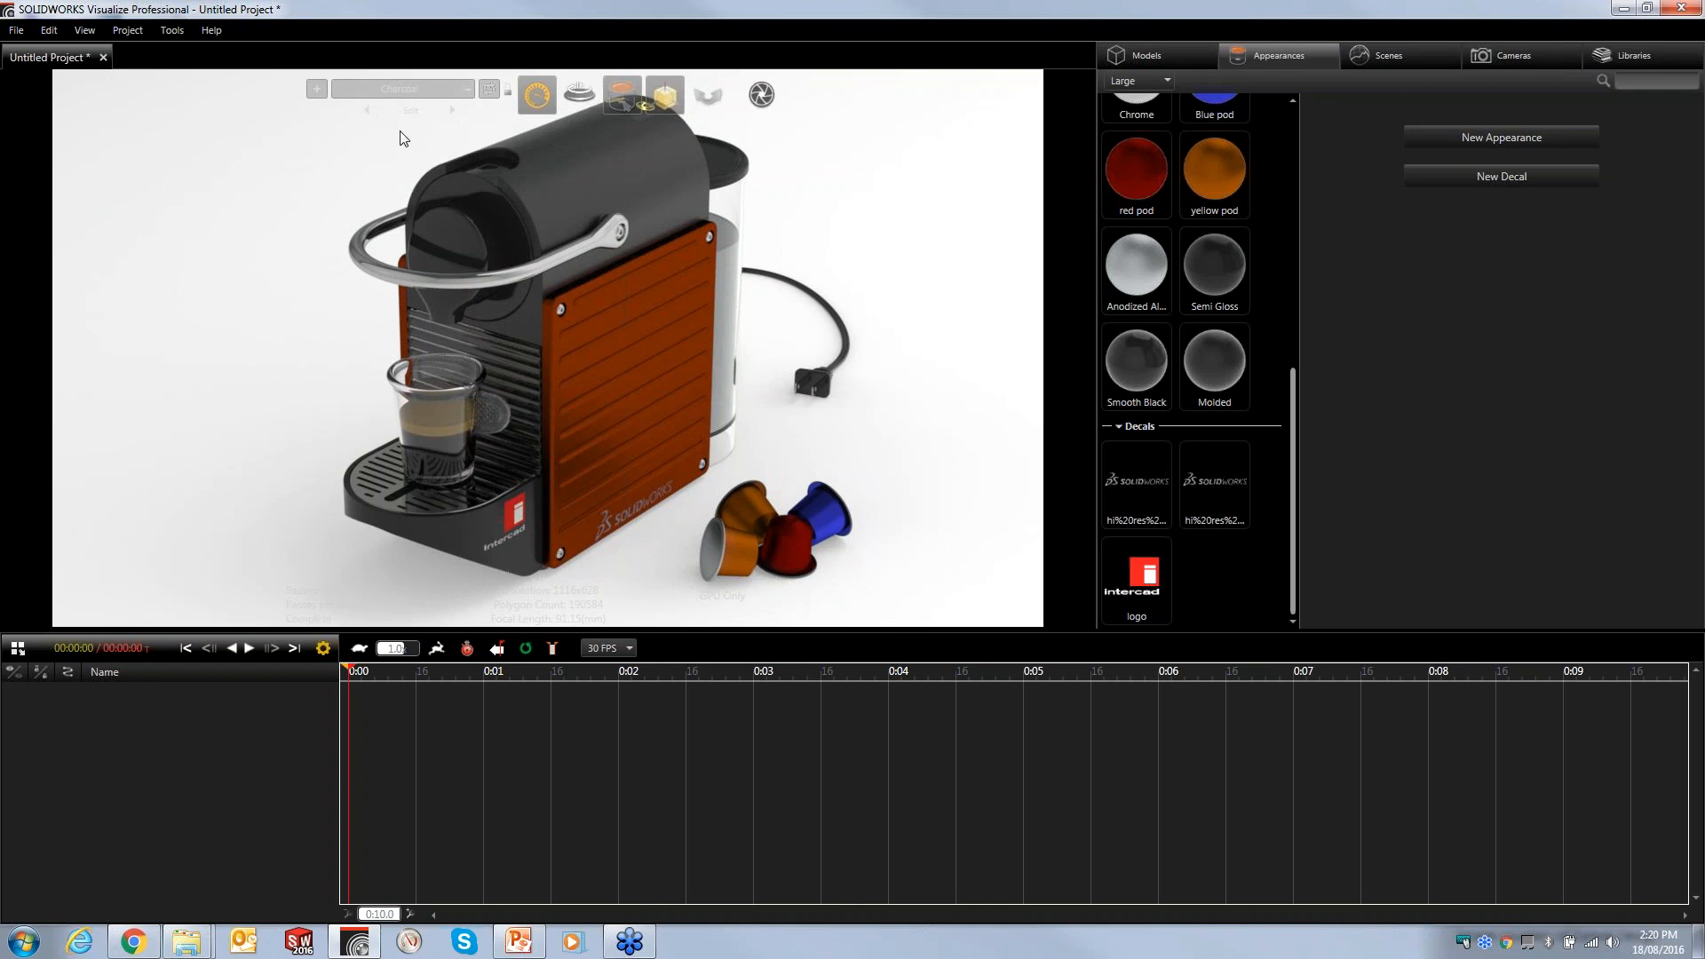
- Rename the copied satin finish aluminum appearance of the side panels to Green
click(366, 110)
click(449, 112)
scroll(1279, 373, up, 5)
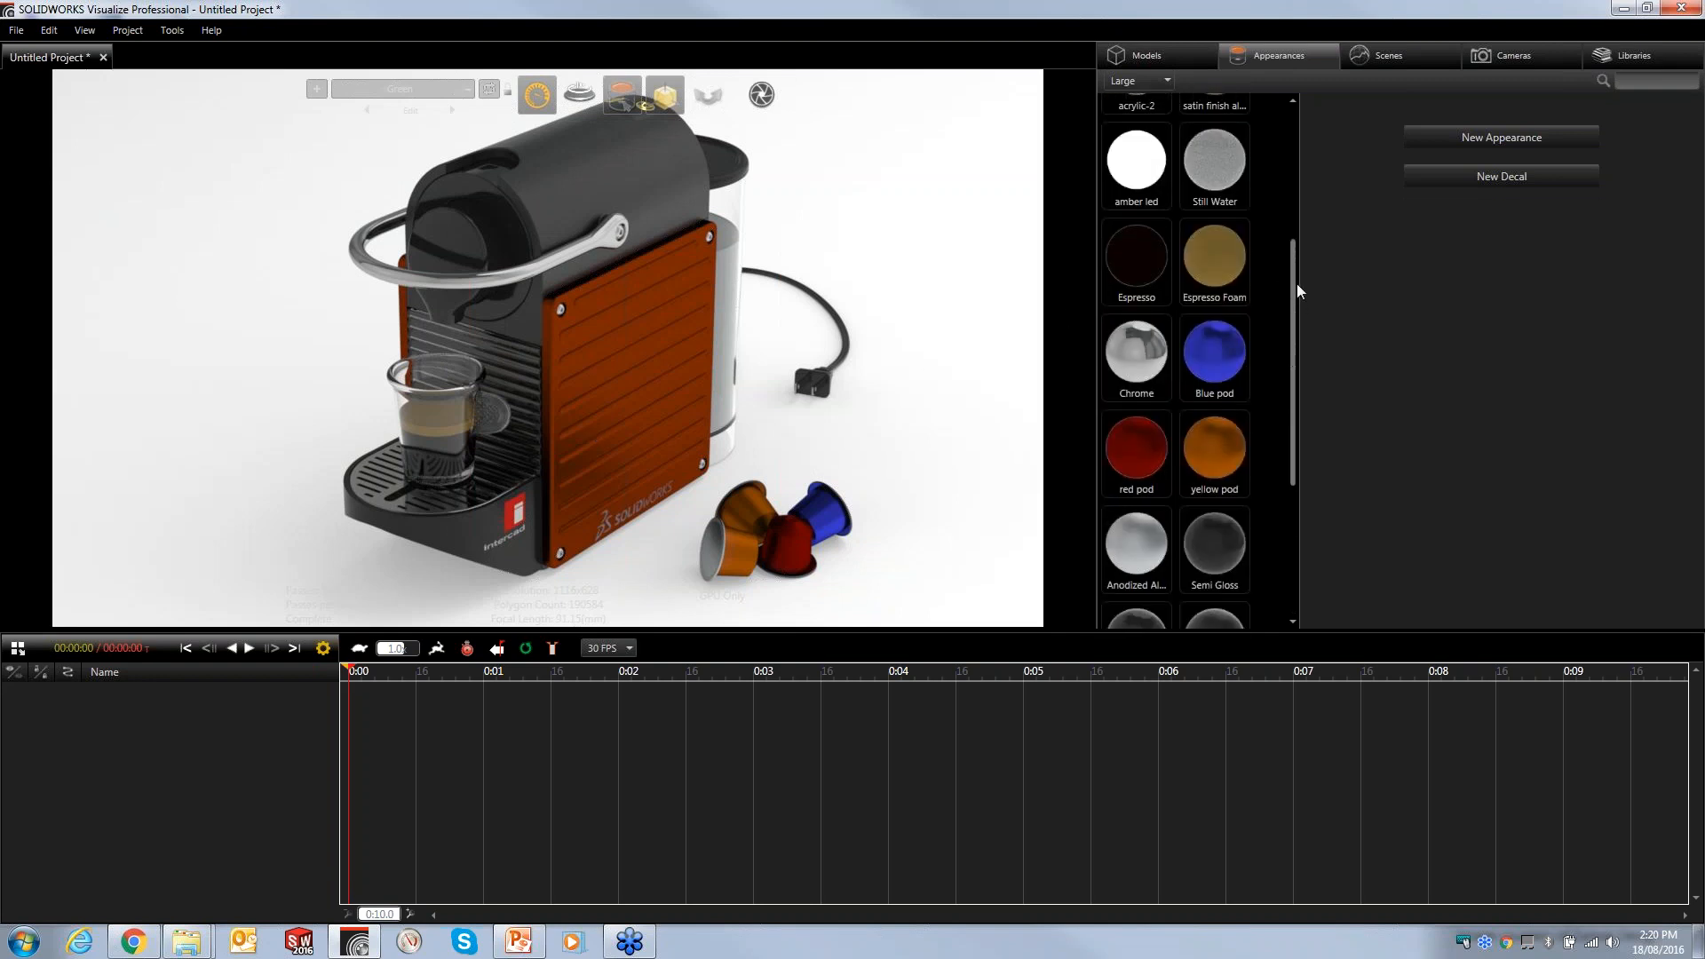
click(620, 401)
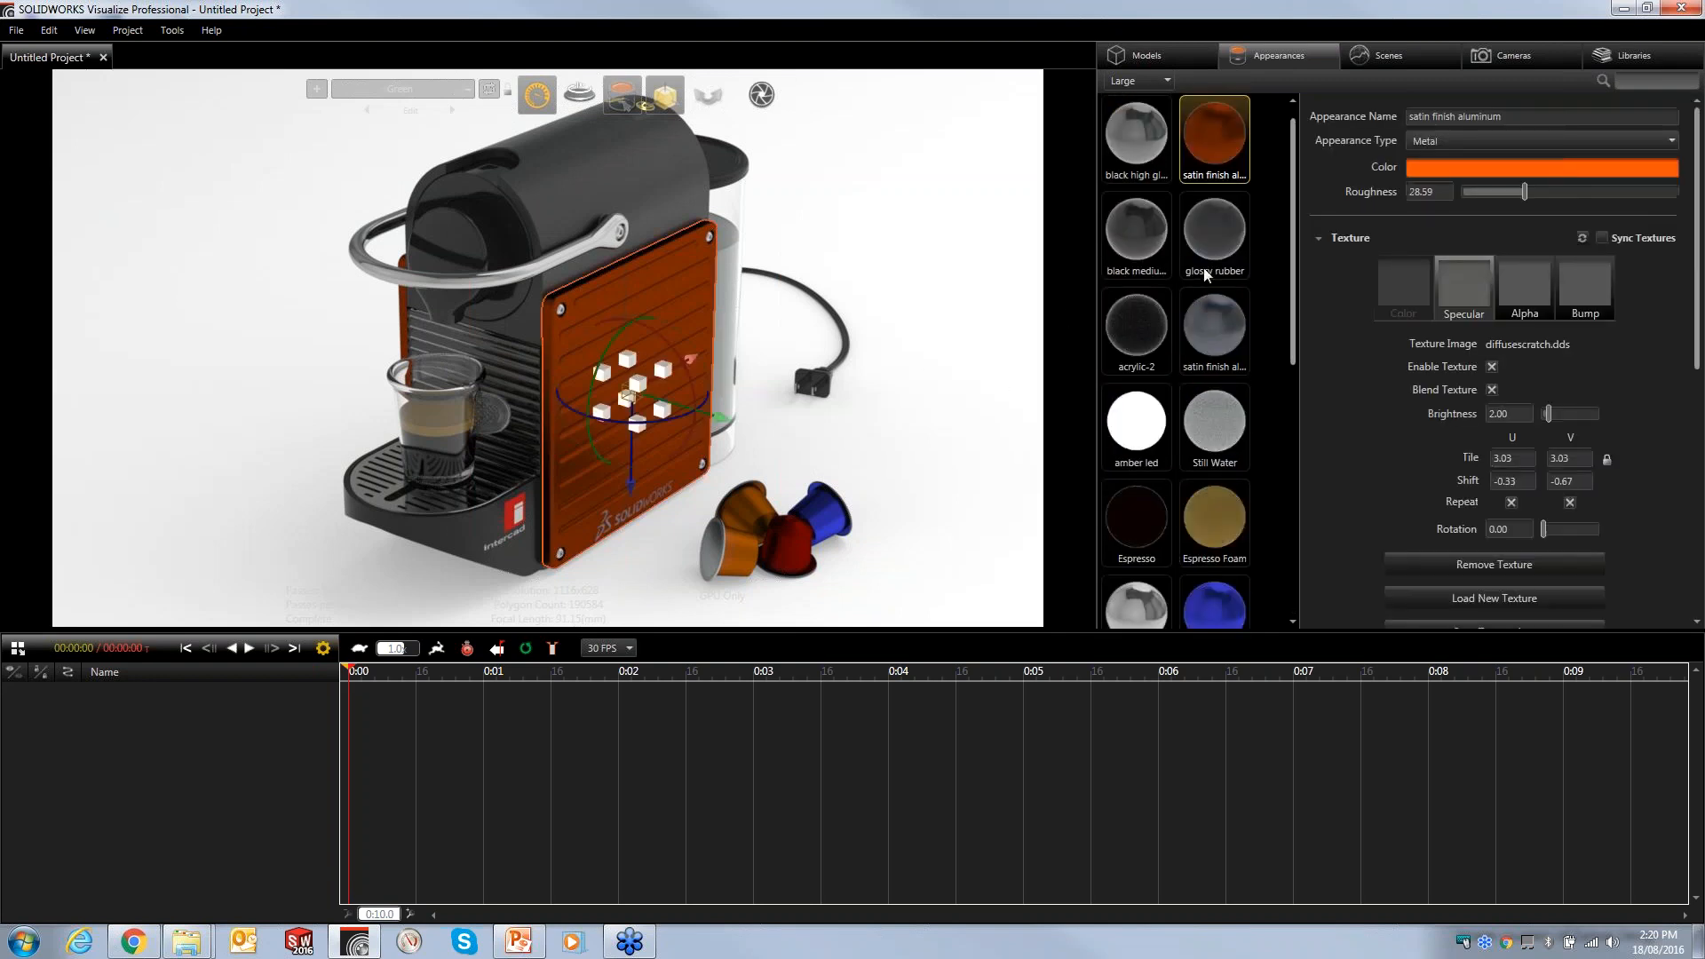
click(1279, 167)
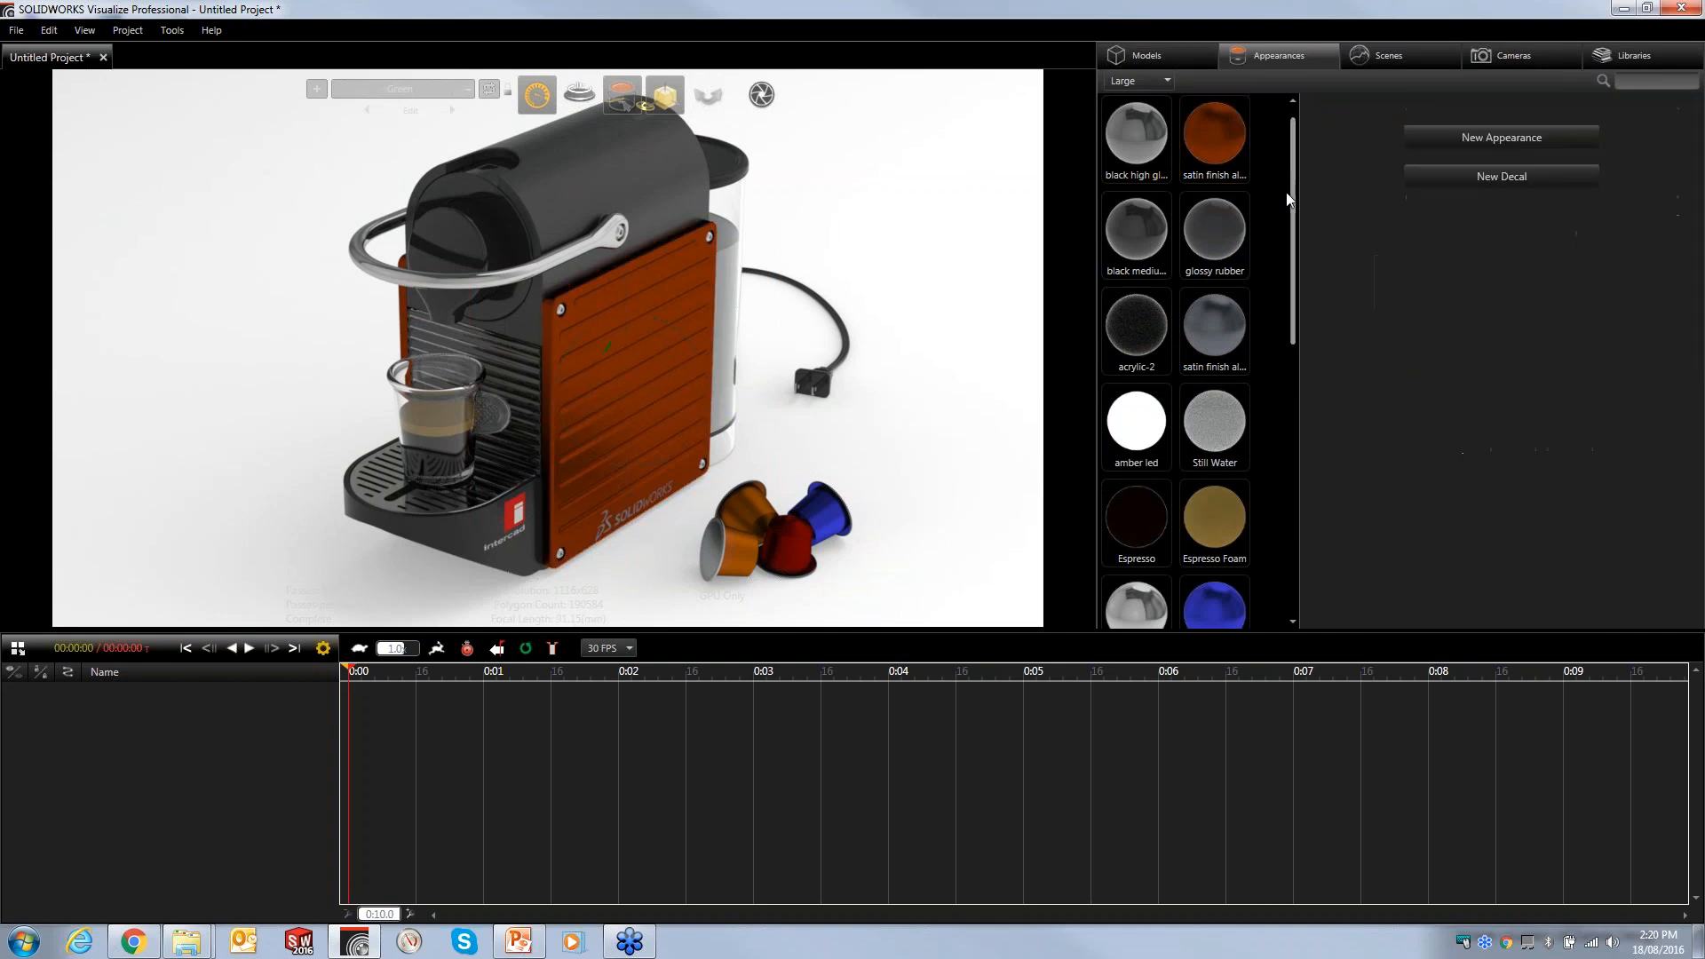
drag(1296, 222, 1296, 473)
click(1136, 416)
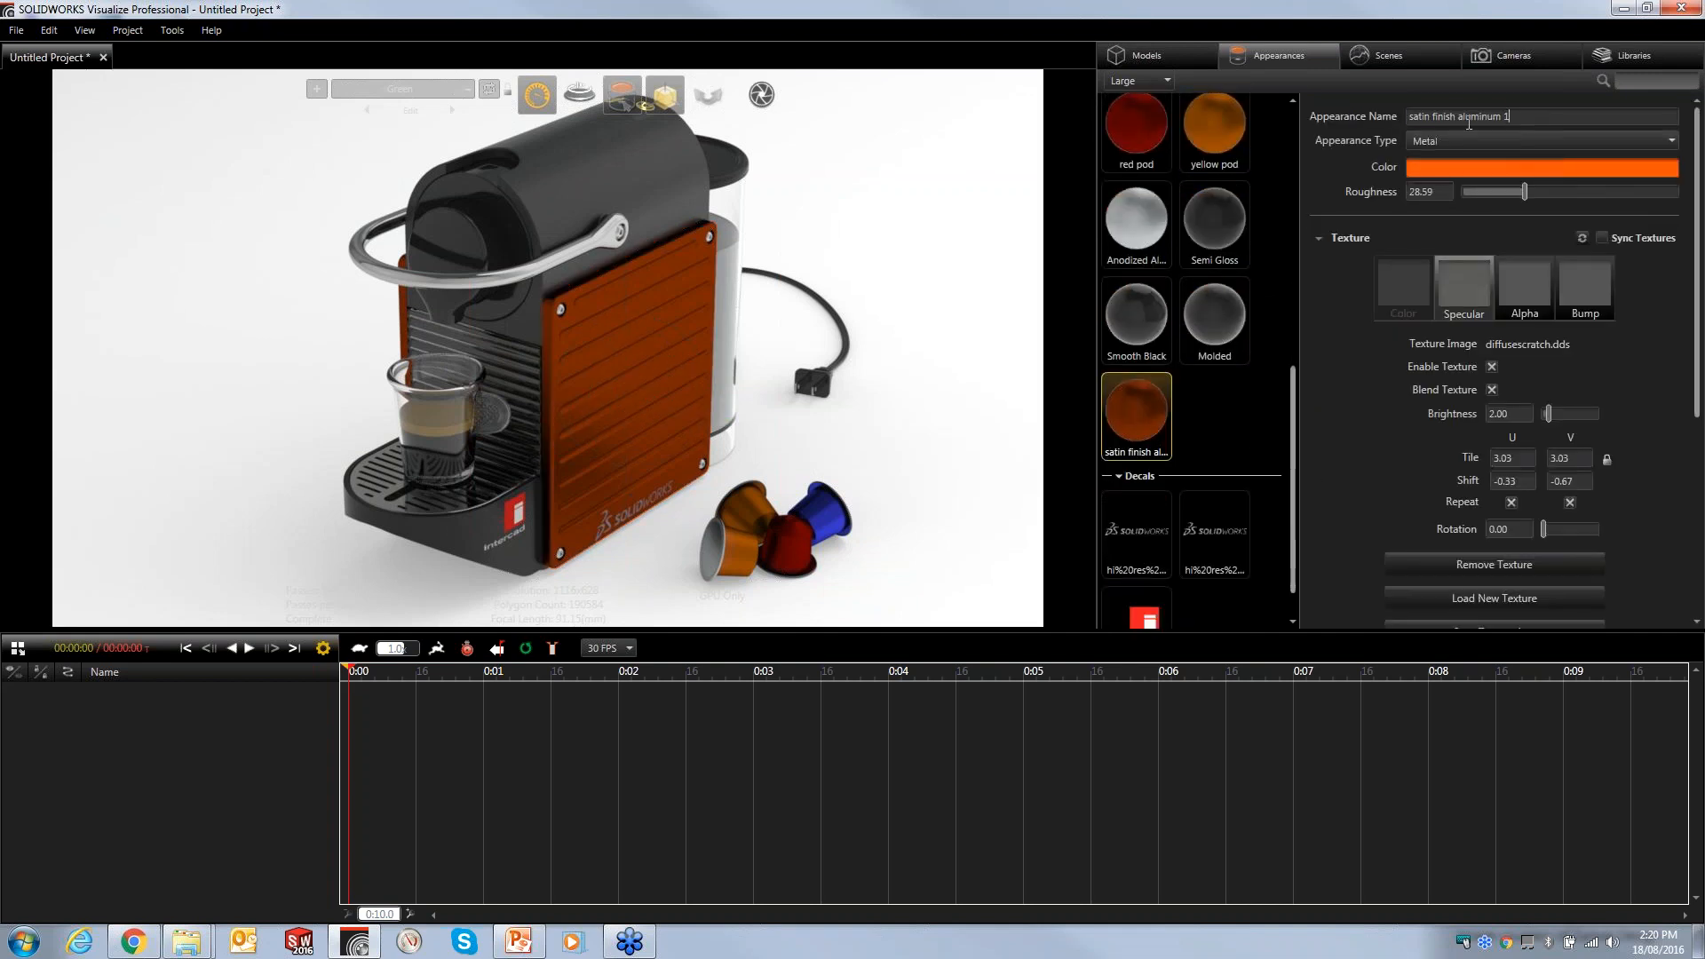
drag(1511, 116, 1308, 120)
text(Green)
- Apply the Green appearance to the side panels and set its colour to hue 174.1, saturation 89.5, value 73
click(668, 400)
drag(1137, 412, 400, 322)
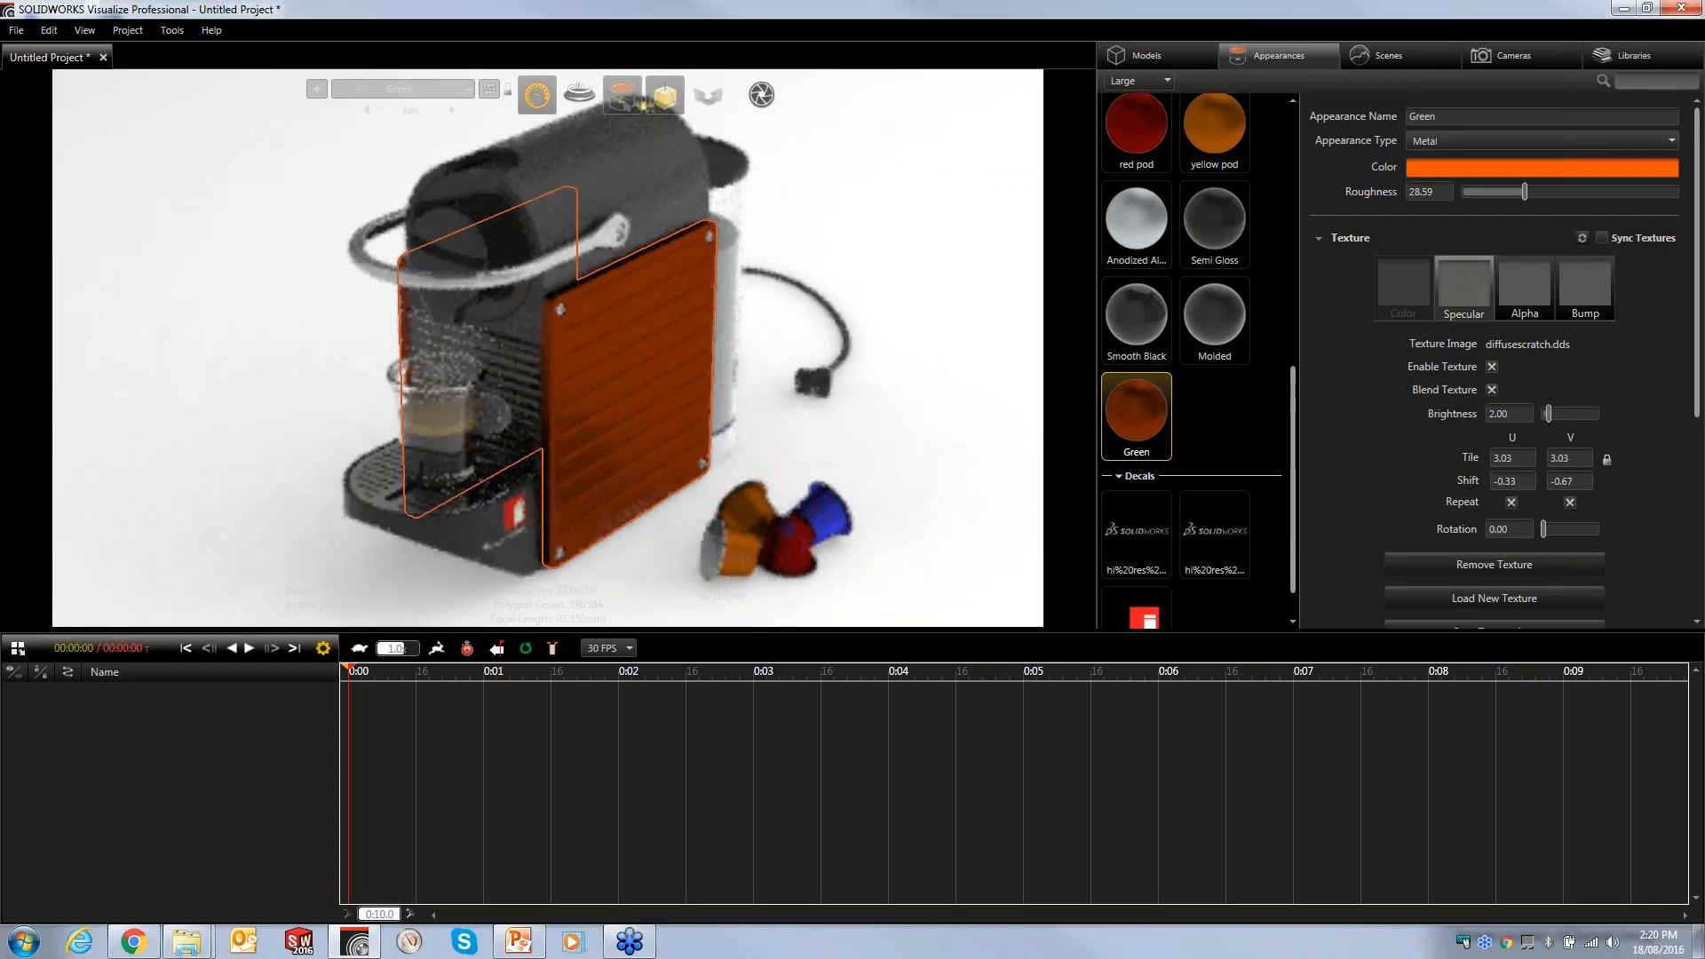
click(1485, 167)
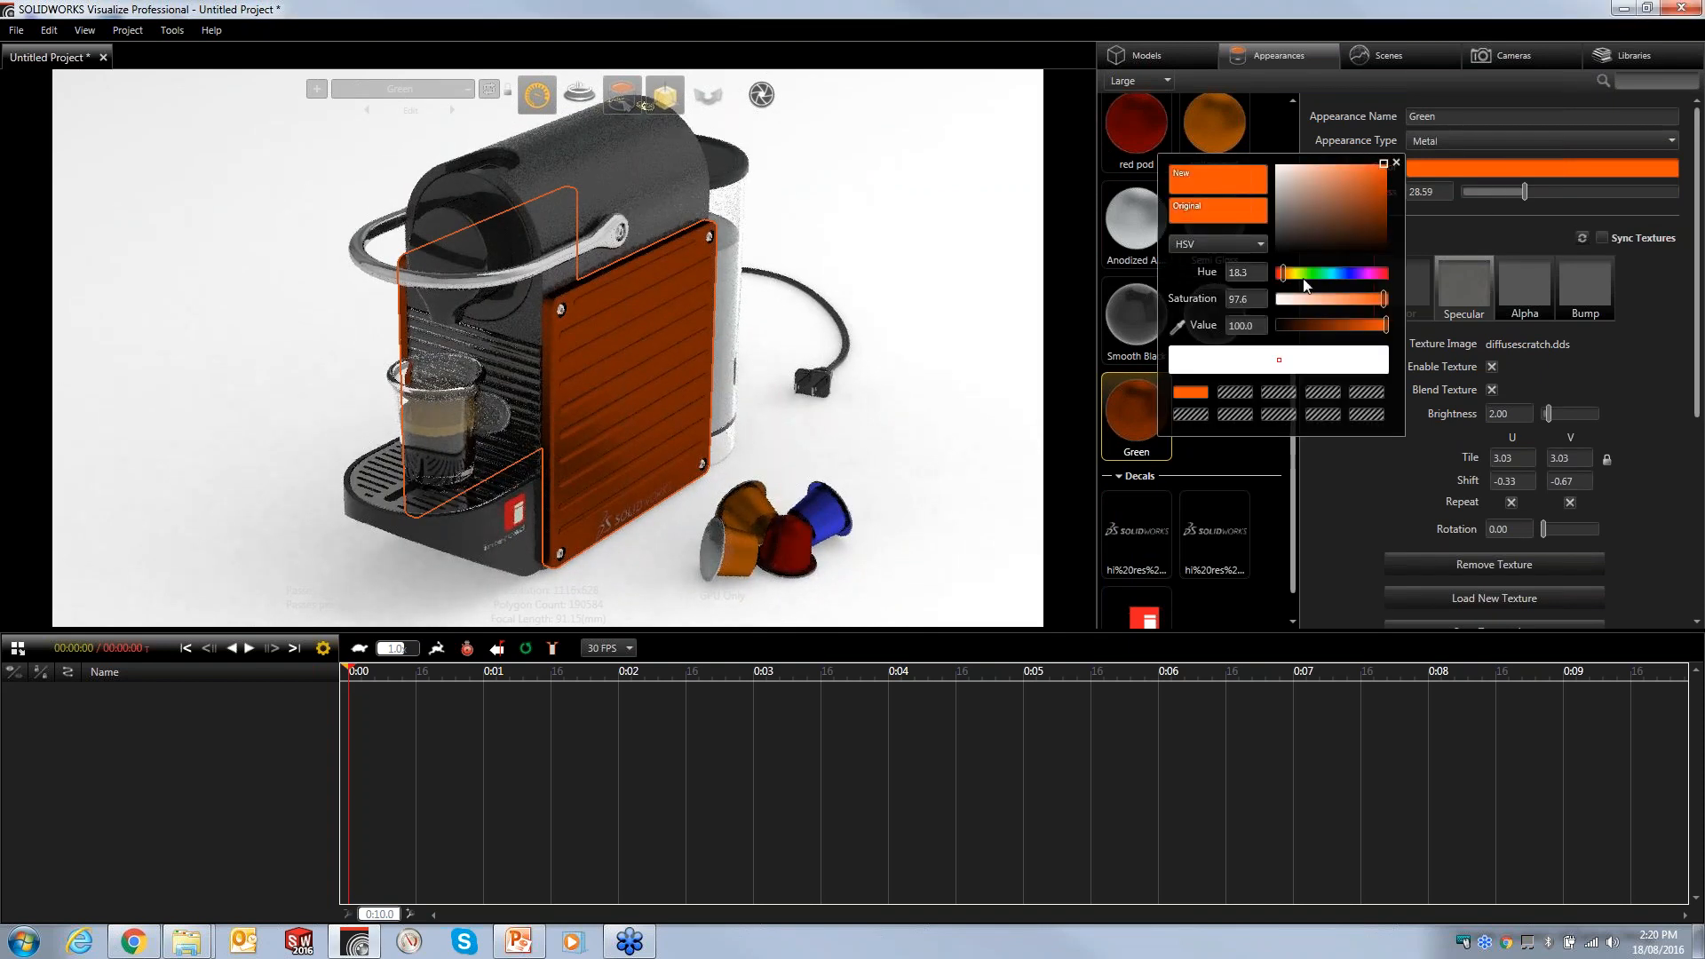
click(1277, 271)
drag(1277, 272, 1356, 327)
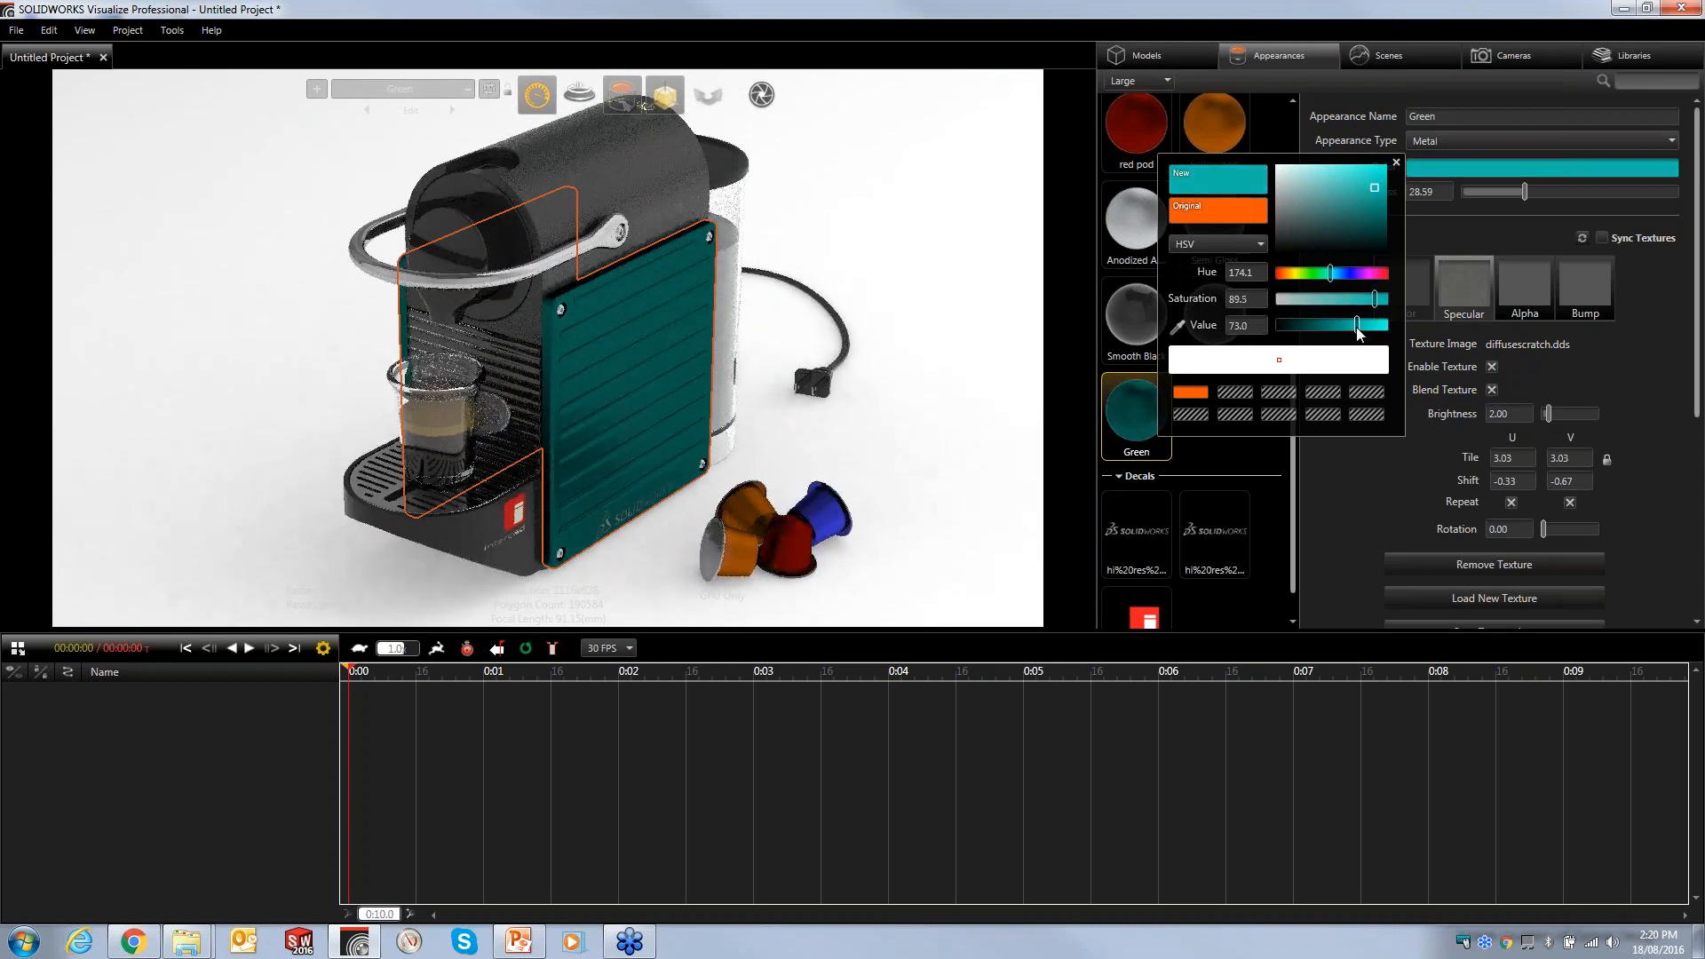
click(1397, 162)
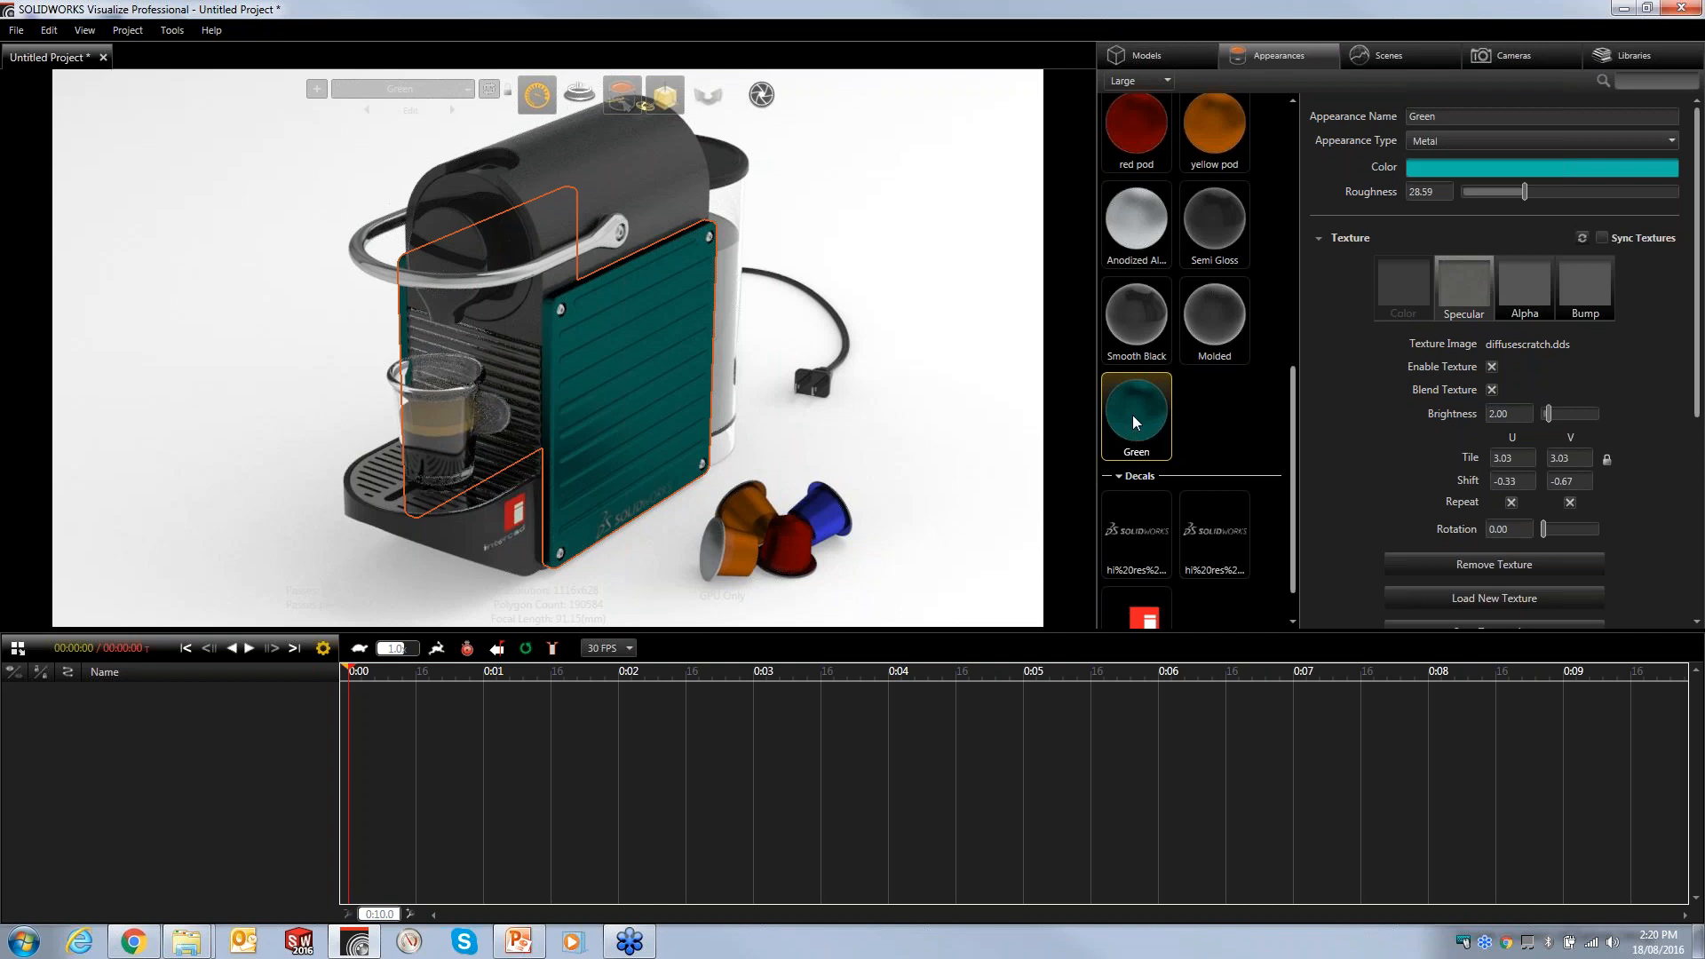
- Duplicate the Green appearance and delete the unused satin finish aluminum 1 appearance
drag(1133, 415, 1194, 425)
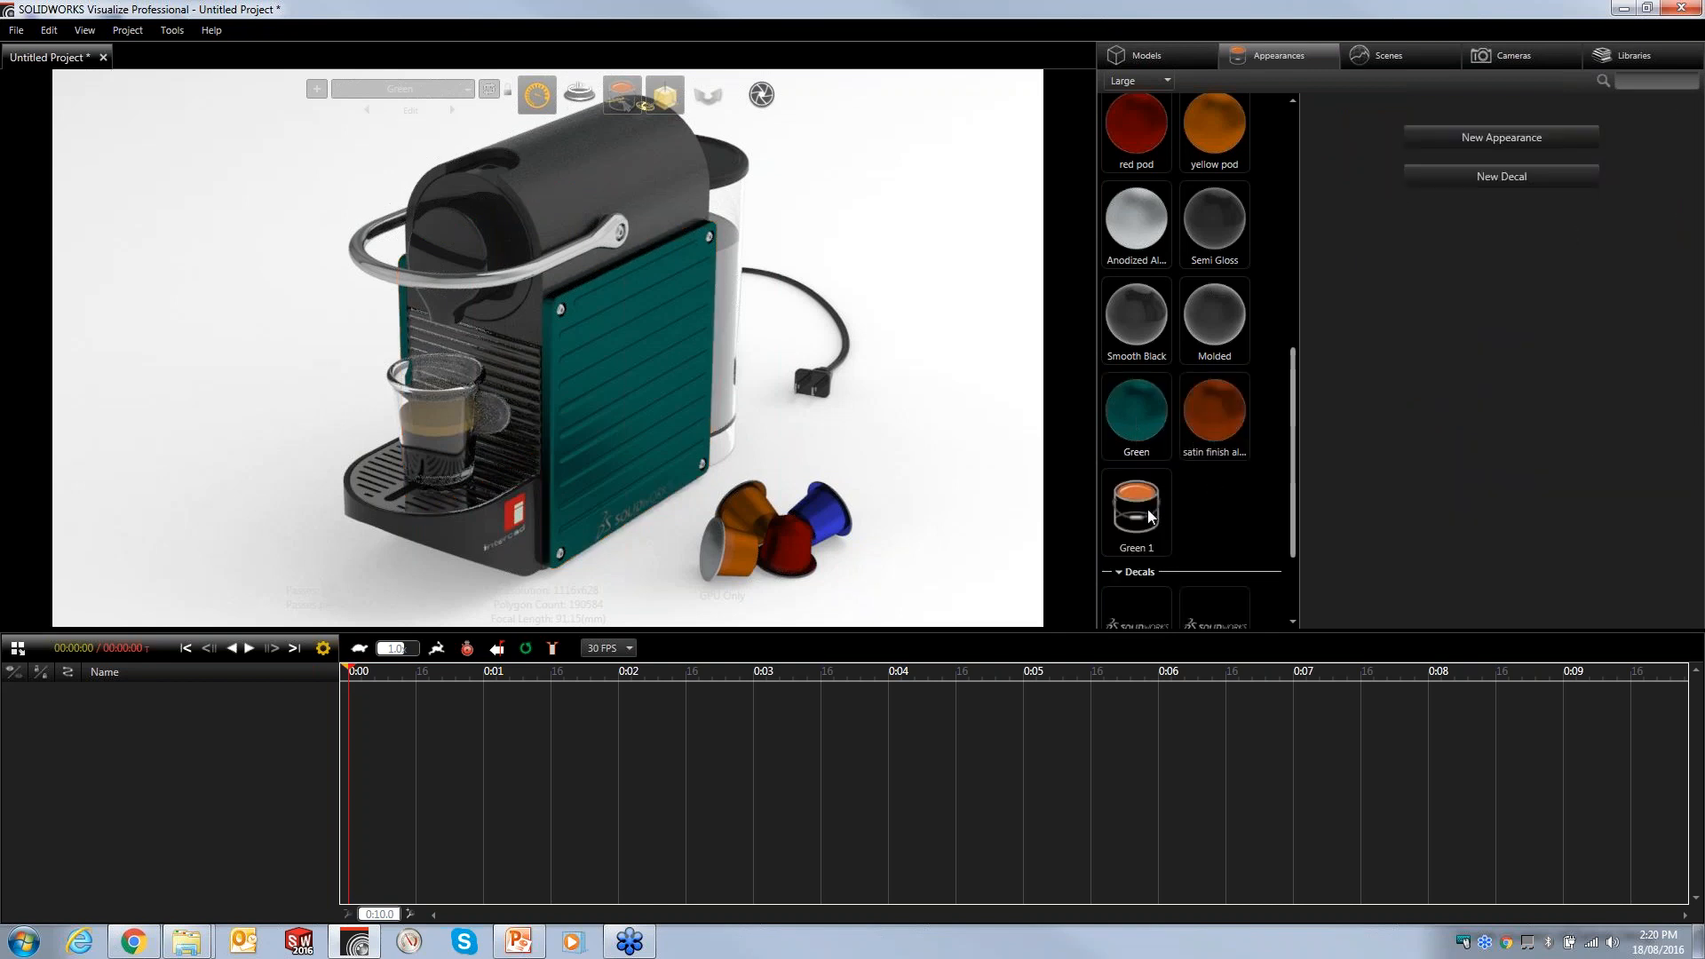
click(1158, 533)
click(1217, 442)
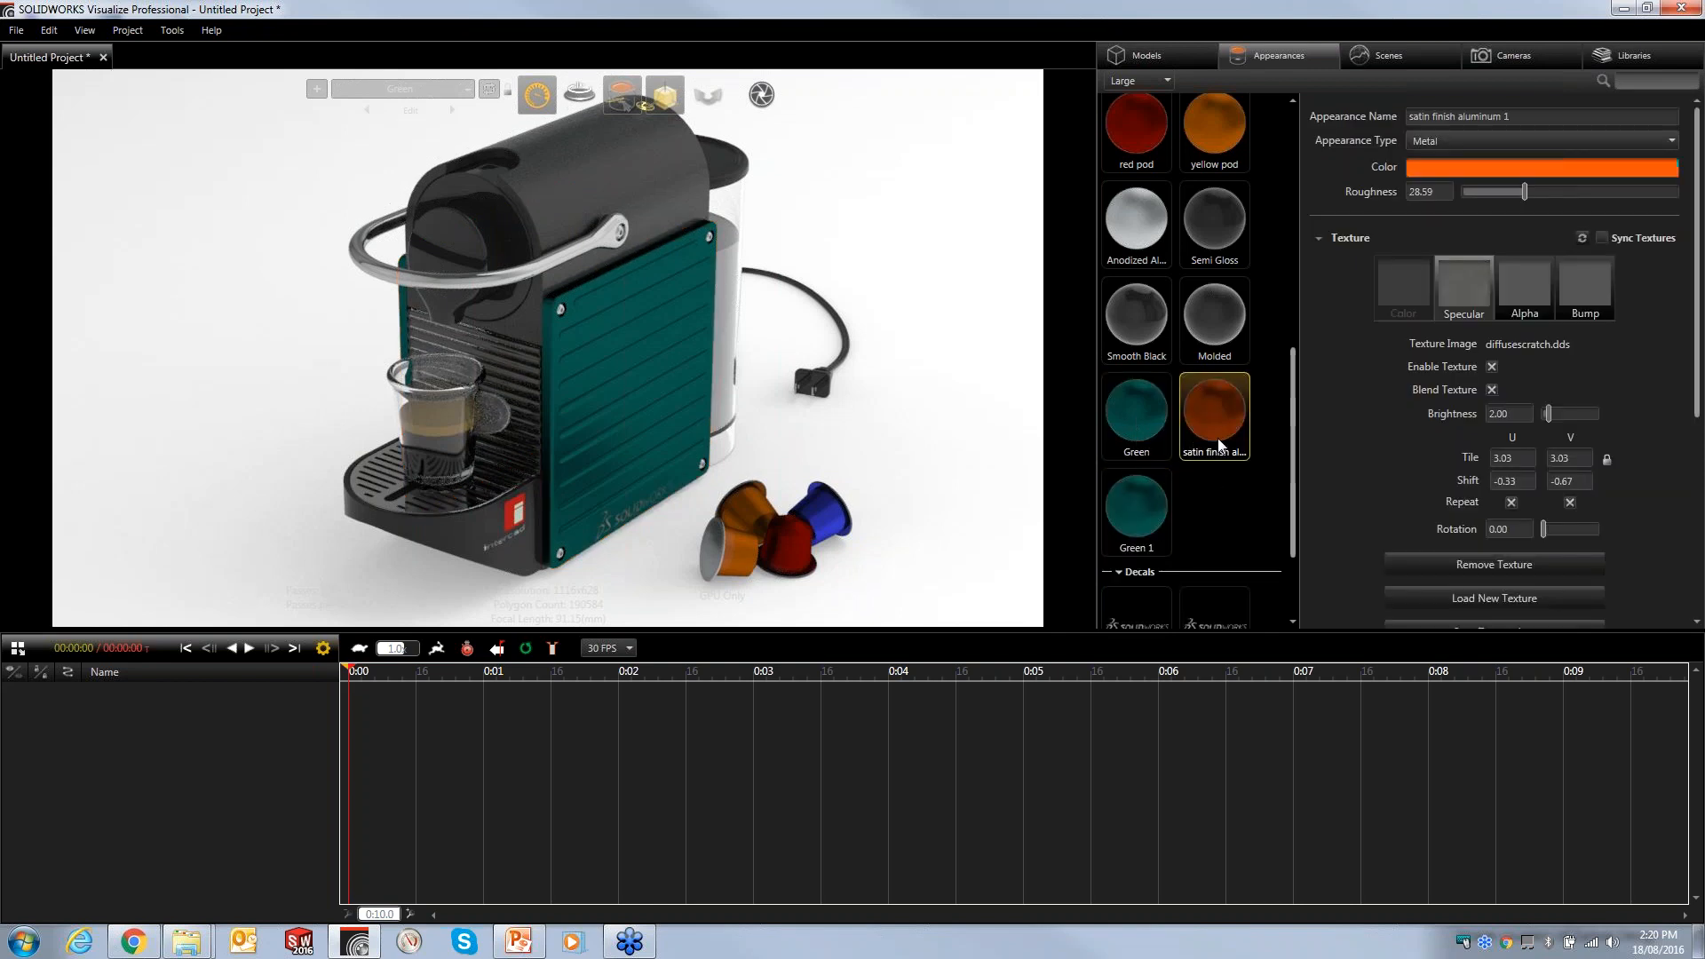
key(Delete)
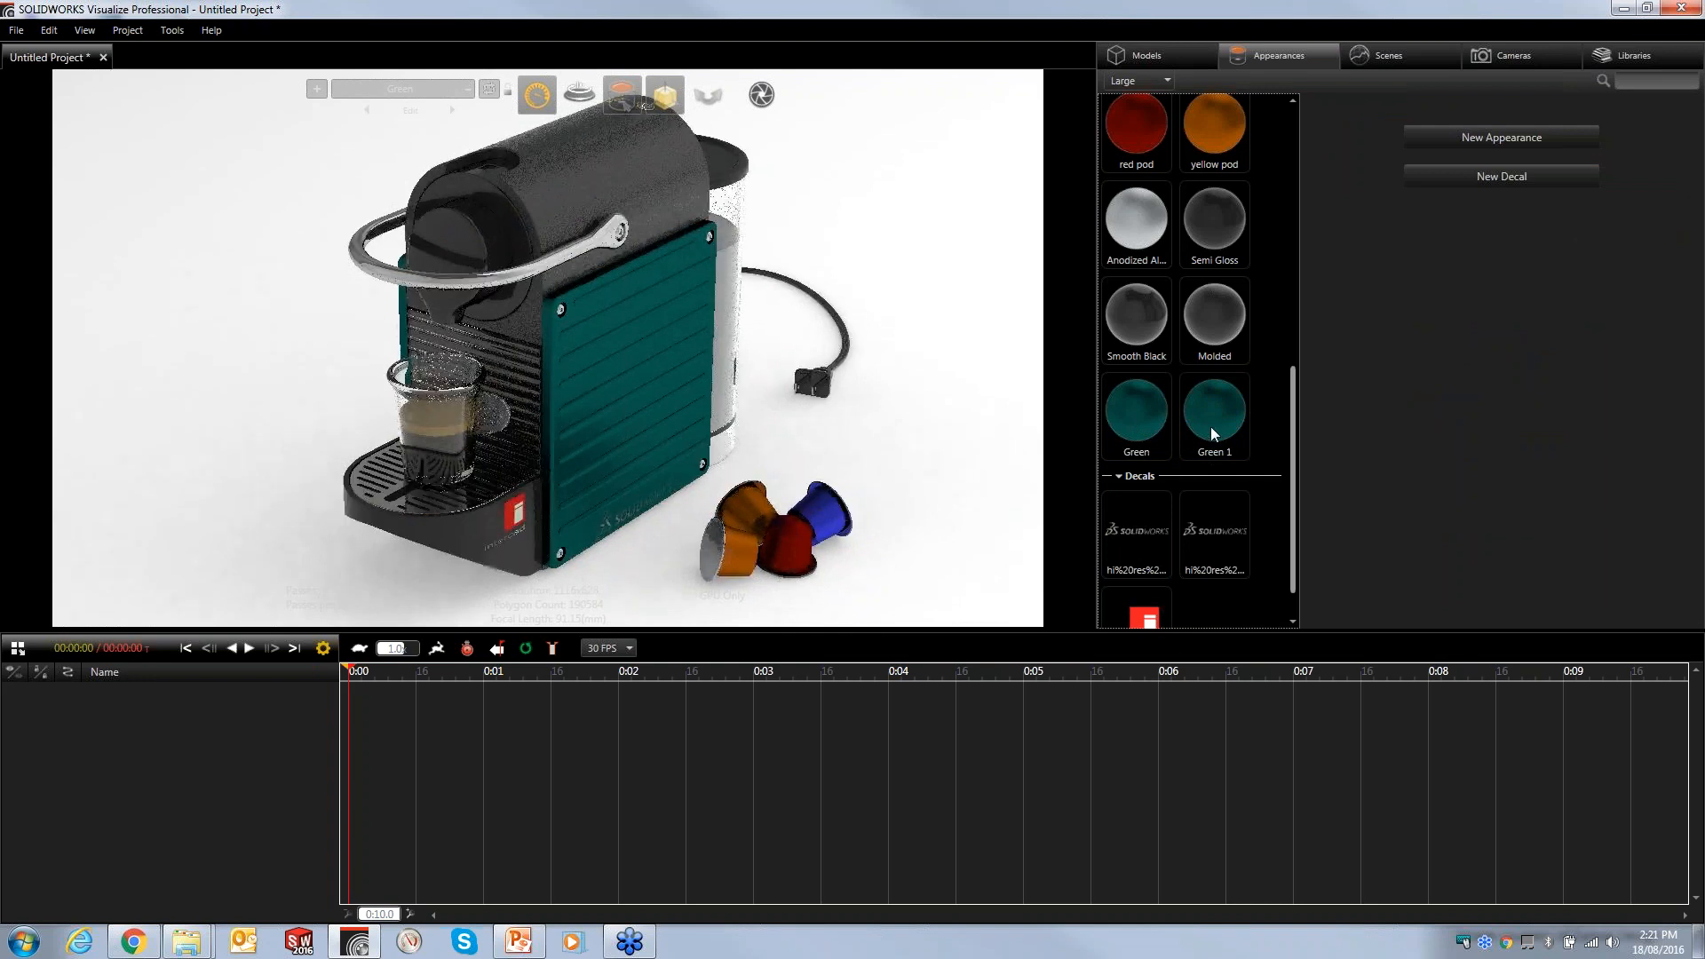
- Rename the duplicated Green 1 appearance to Charcoal
click(1211, 427)
key(ctrl+a)
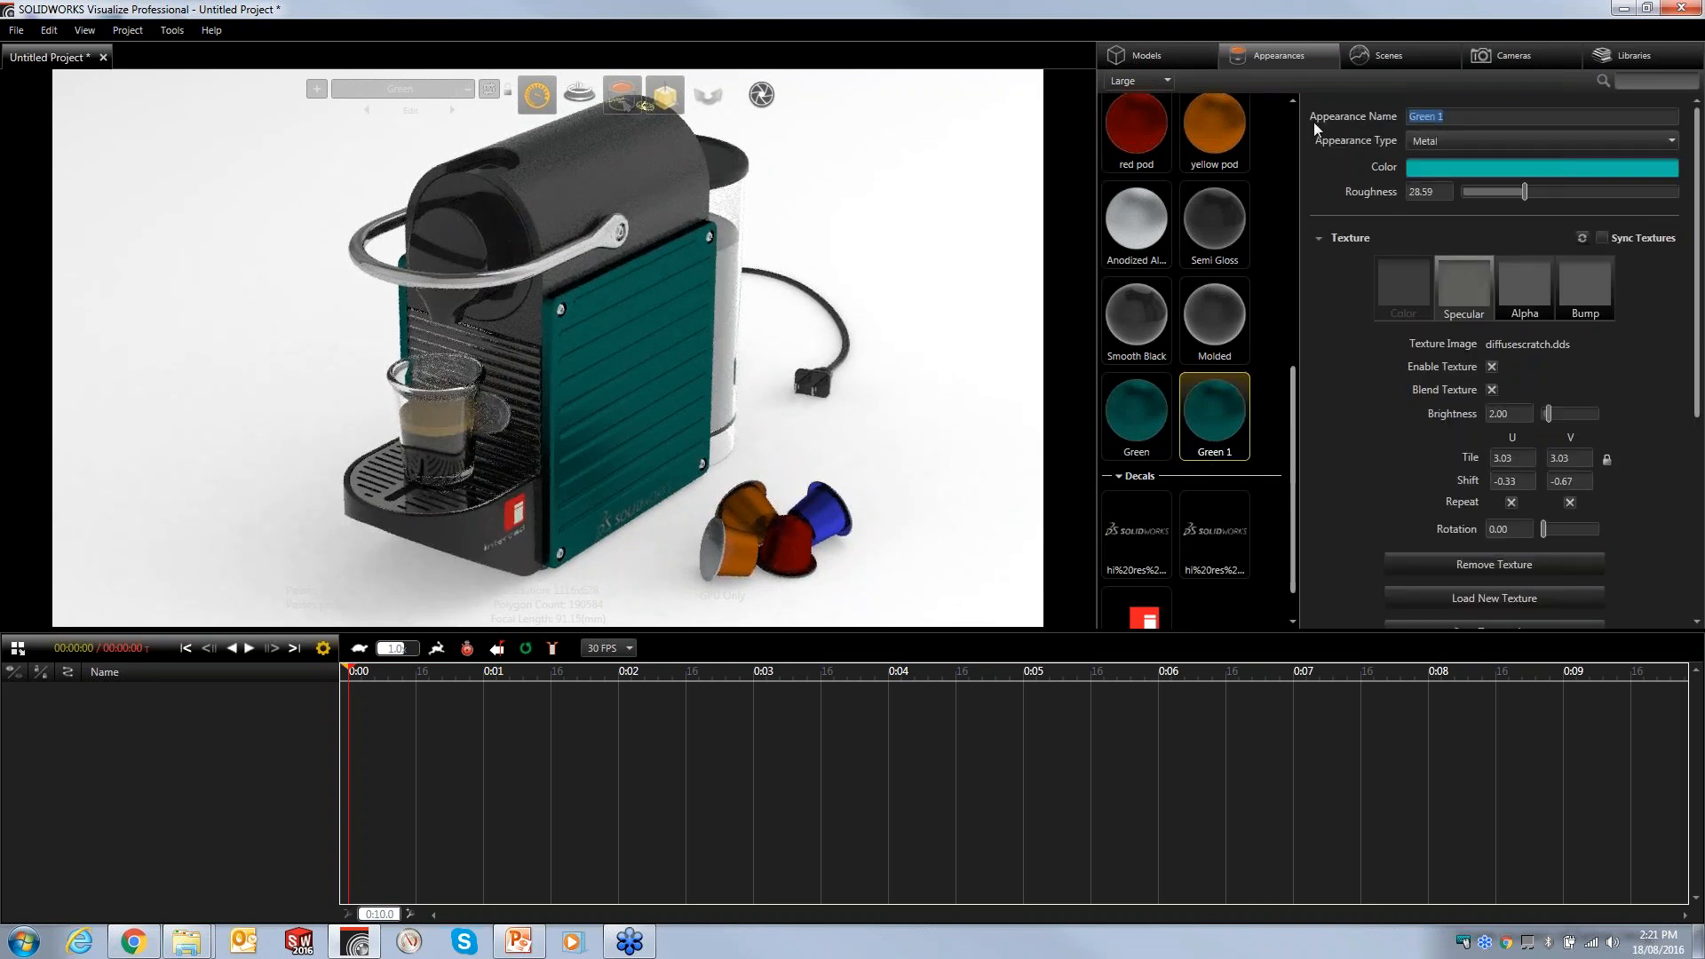
text(Charcoal)
key(Tab)
- Switch to the Charcoal configuration and apply the Charcoal appearance to both side panels
click(451, 109)
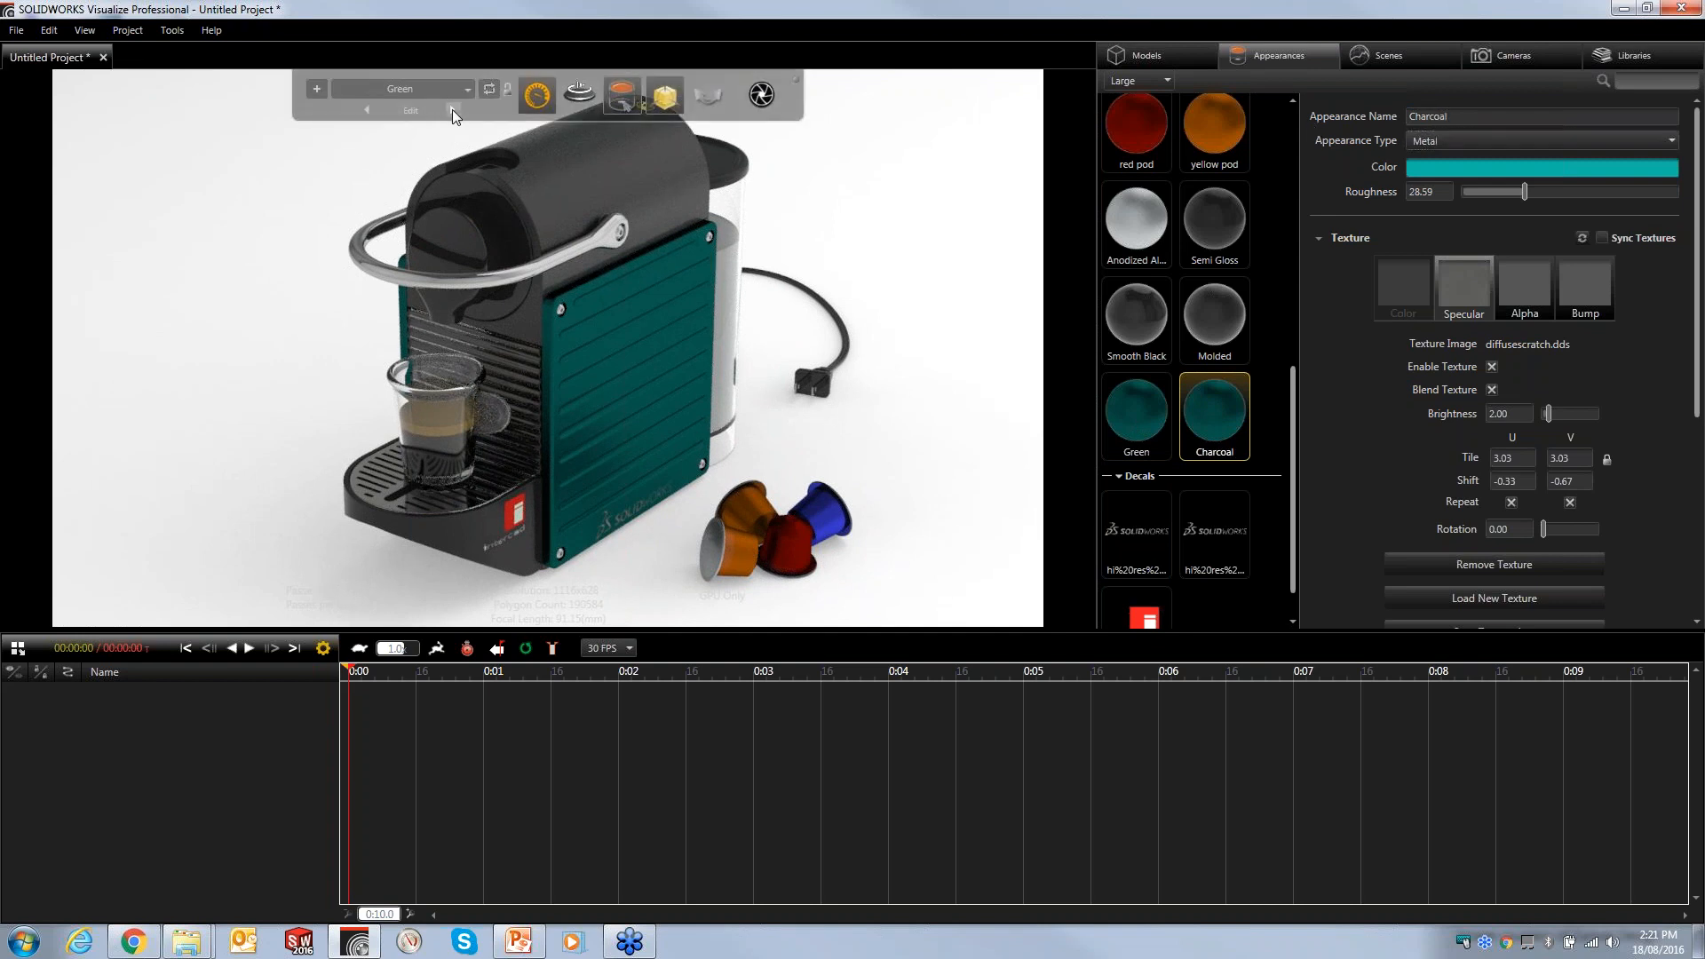
drag(1222, 440, 633, 404)
drag(1232, 428, 405, 294)
- Set the Charcoal appearance's colour to saturation 0 and value 31
click(1429, 168)
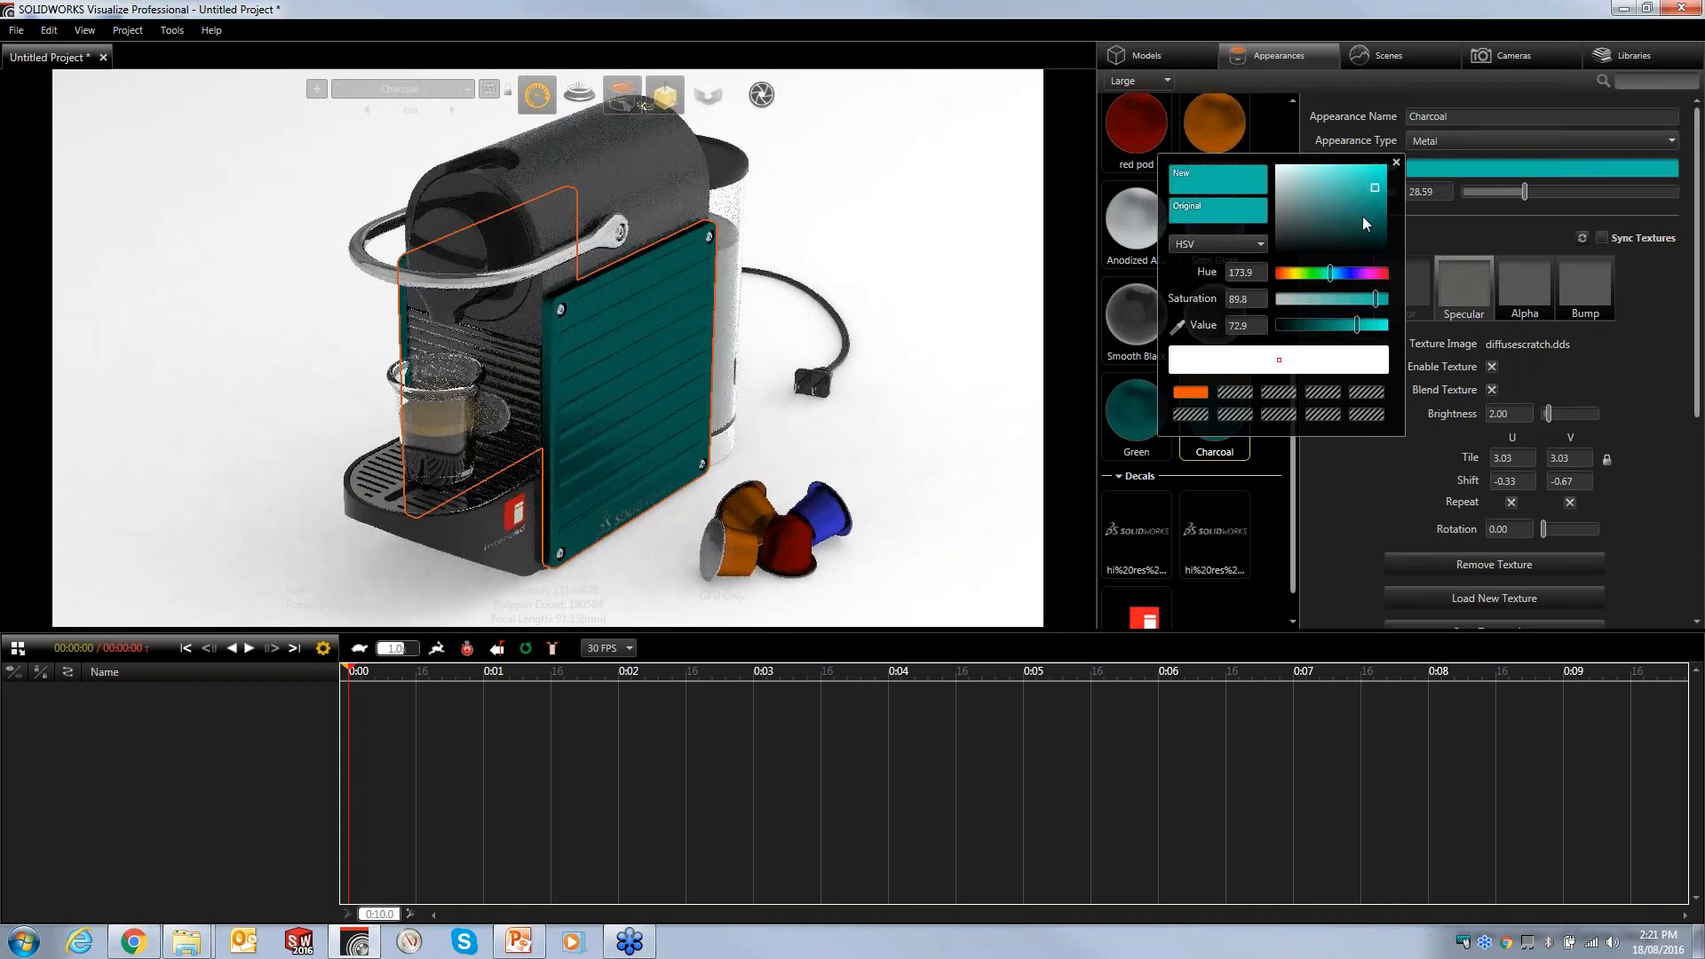
drag(1383, 210, 1256, 222)
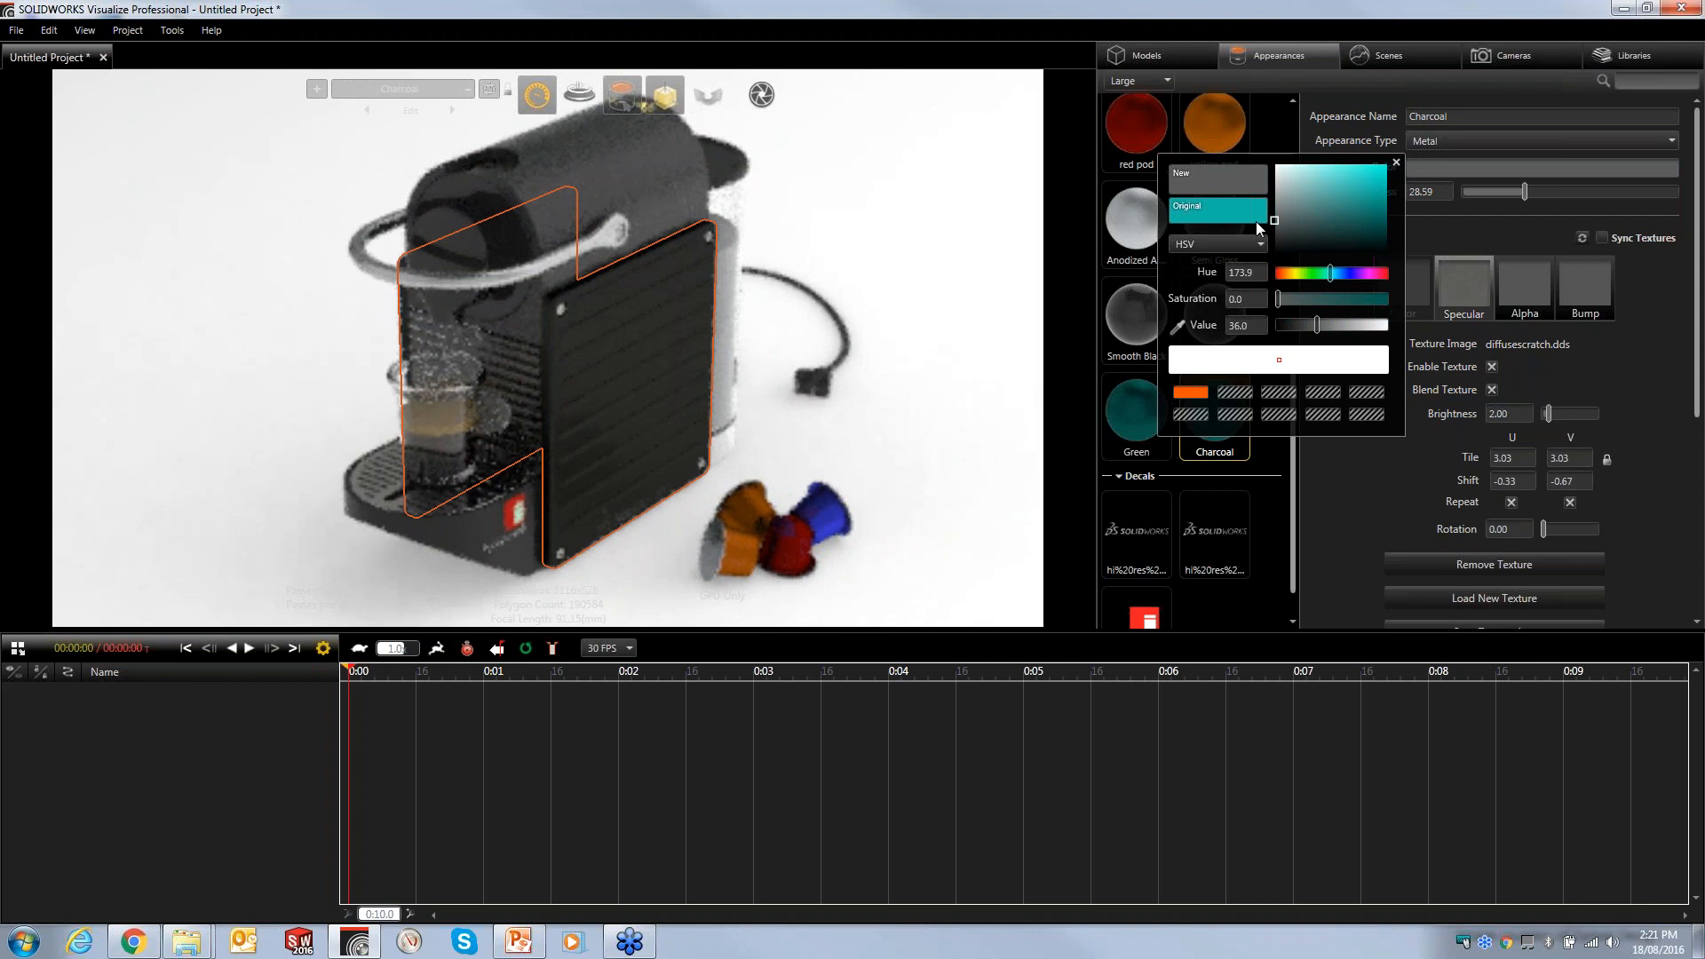
drag(1255, 221, 1249, 217)
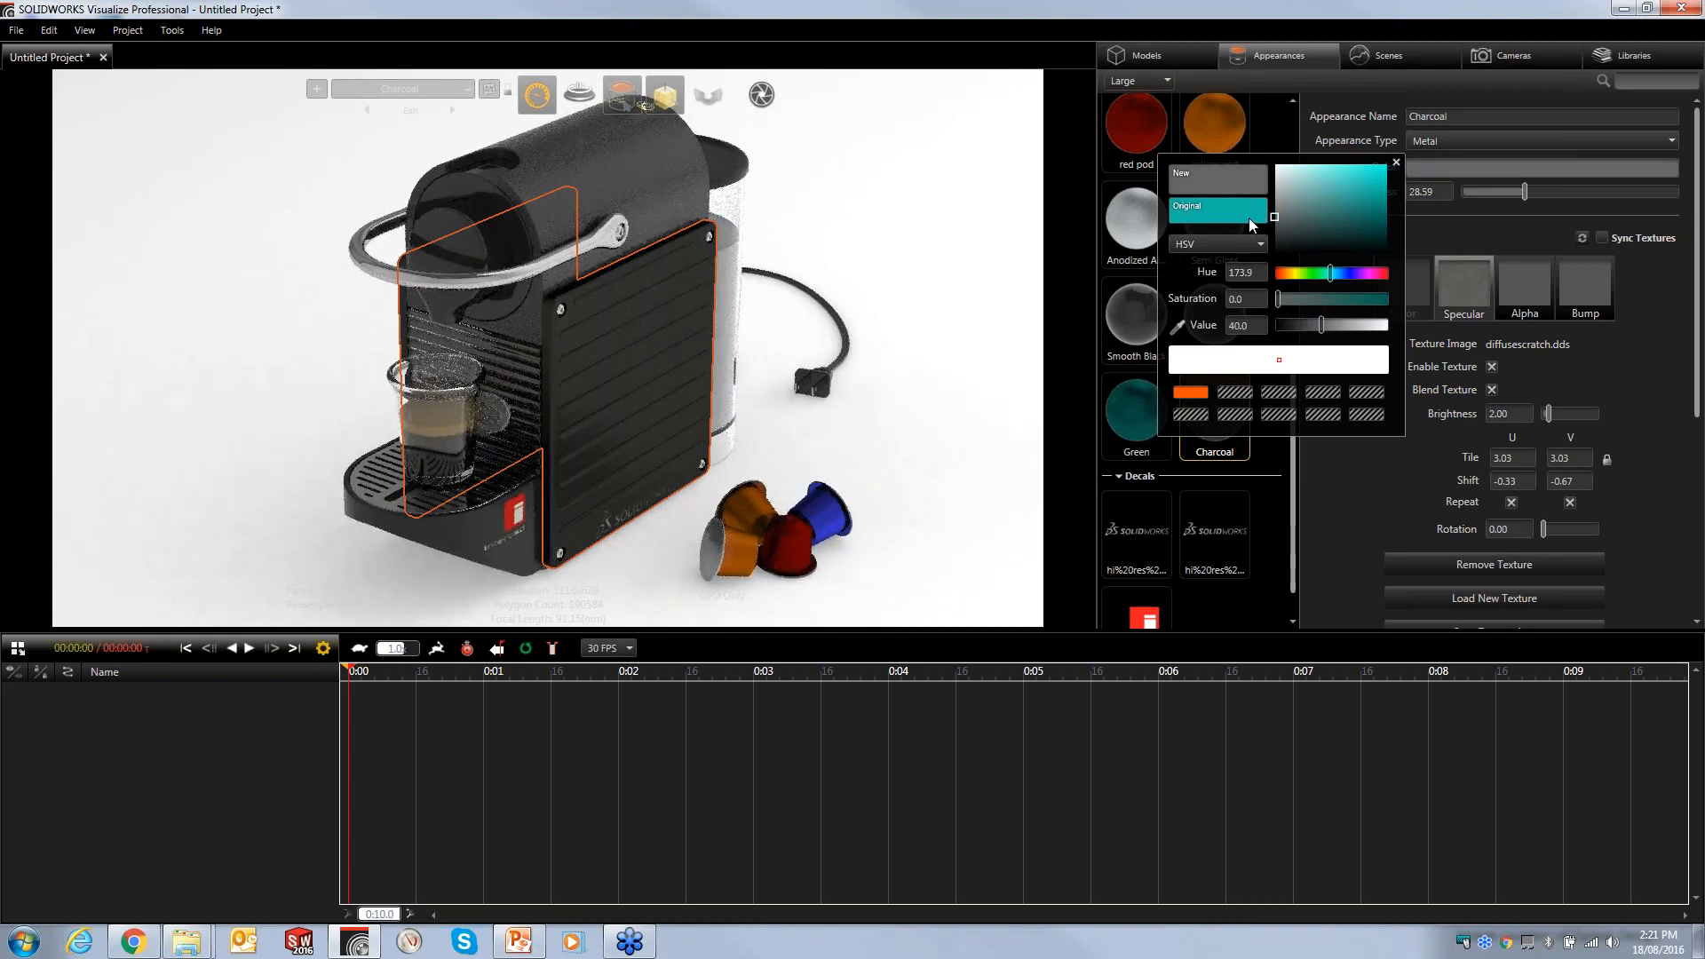
click(1393, 163)
click(935, 260)
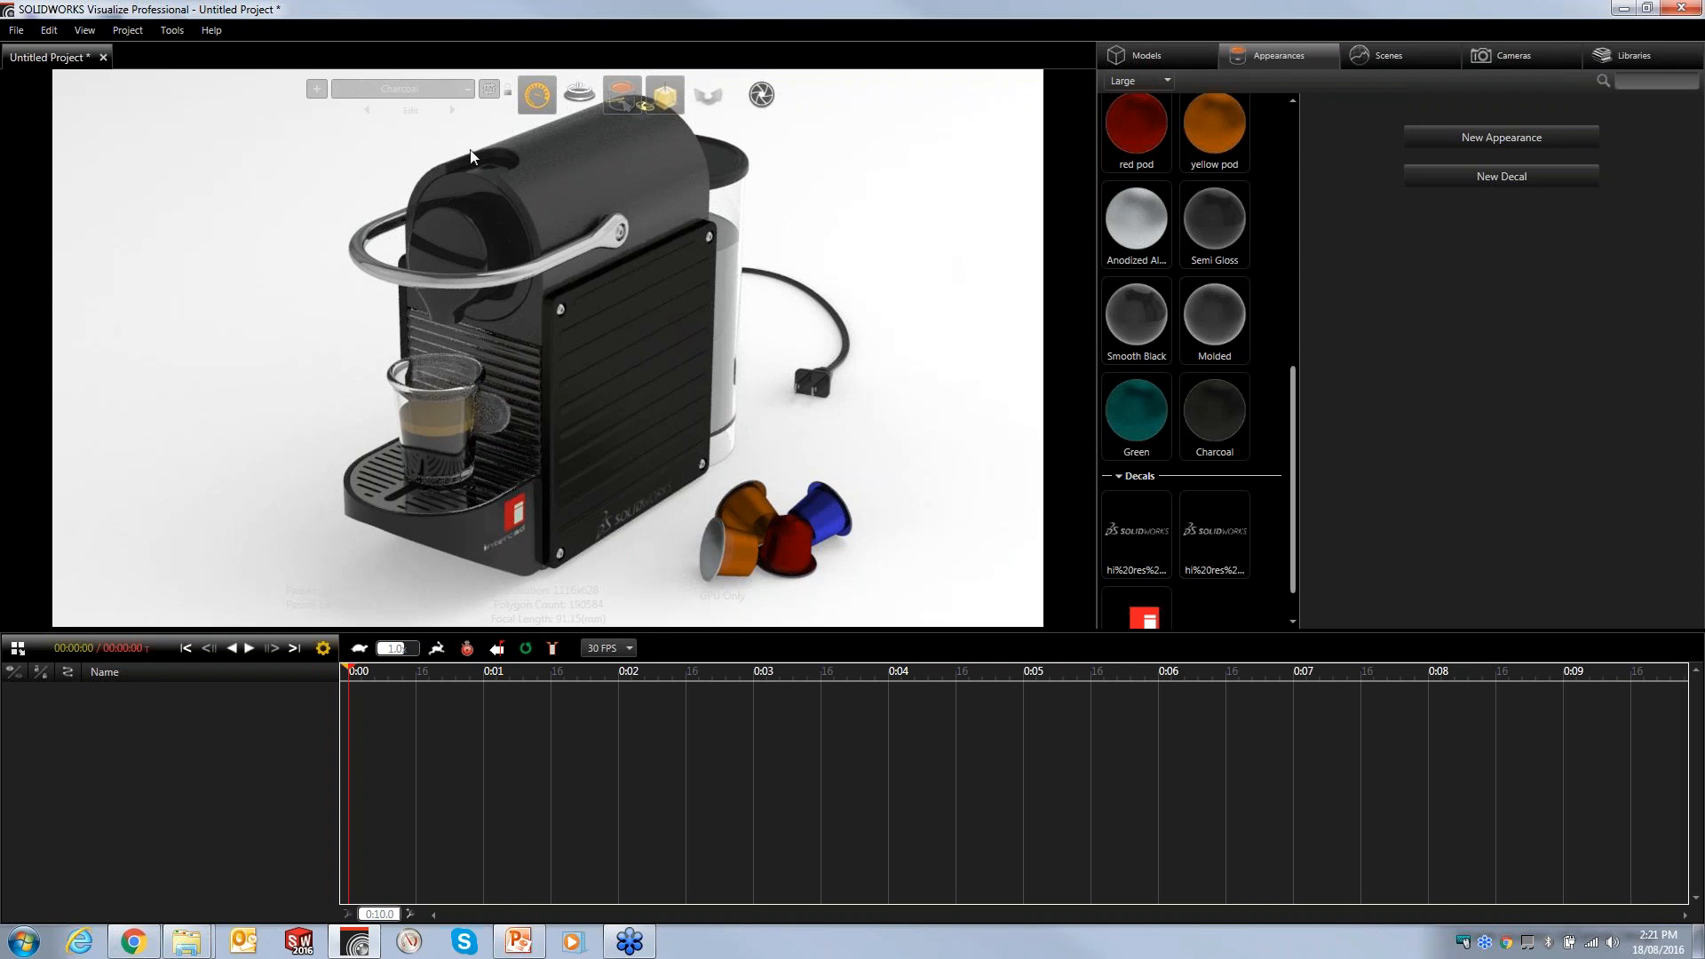
- Switch to the Base Configuration and apply the Blue pod appearance to the handle
click(452, 109)
click(448, 110)
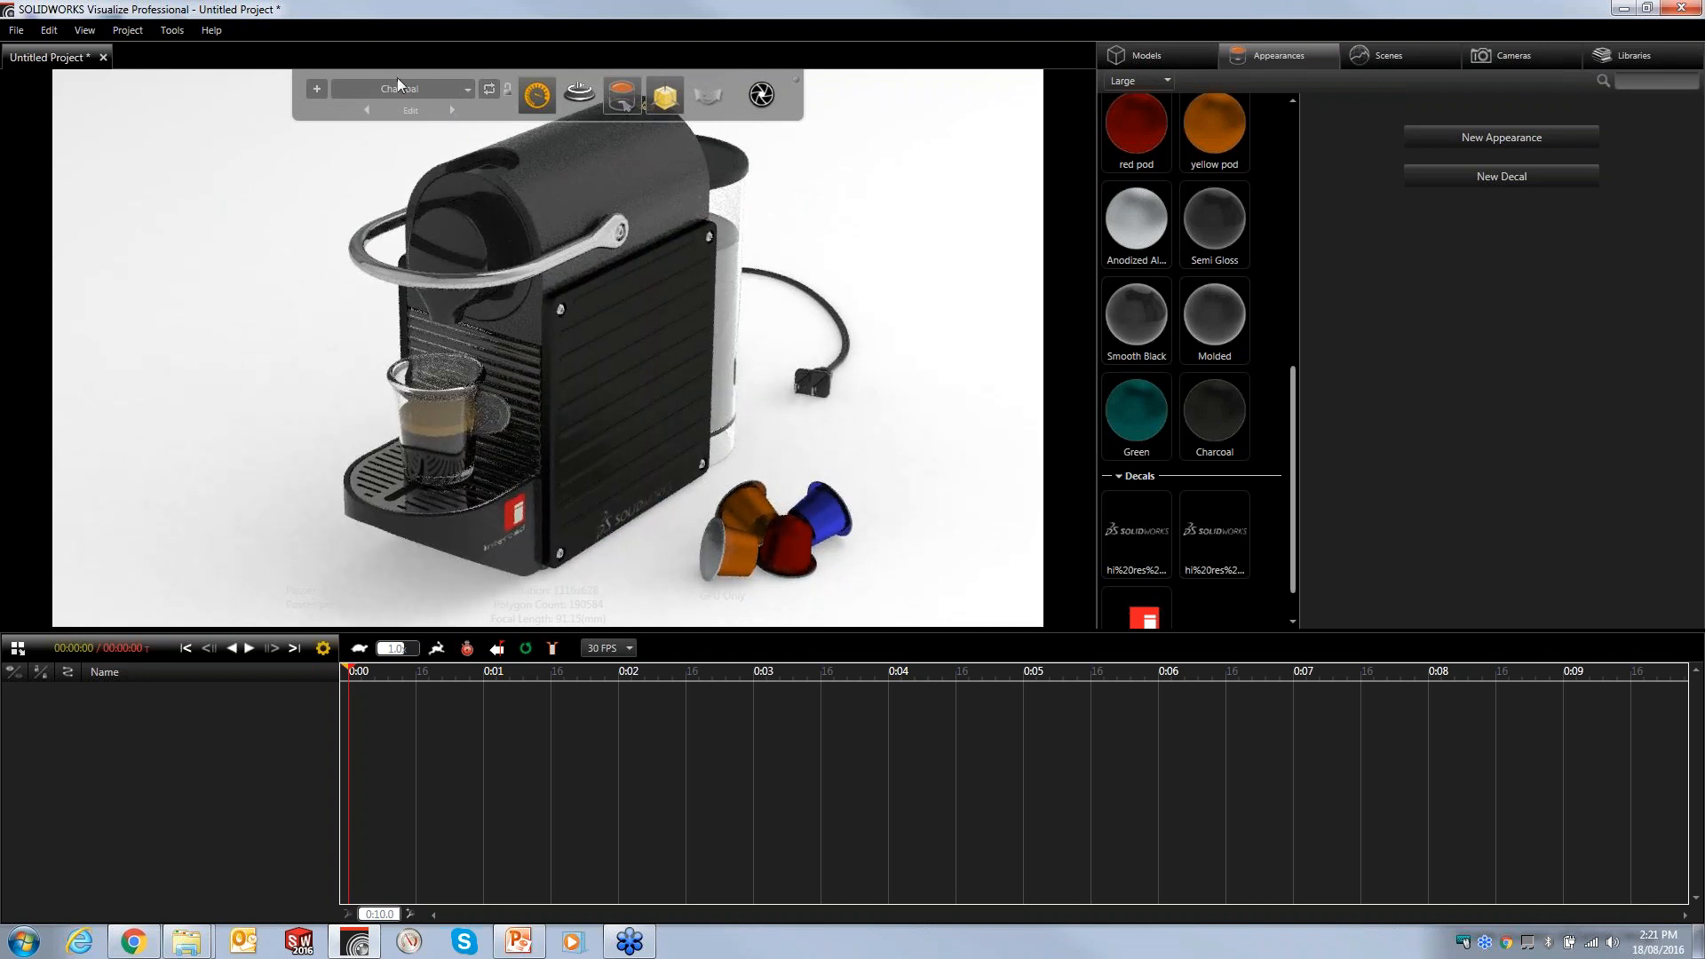
click(490, 87)
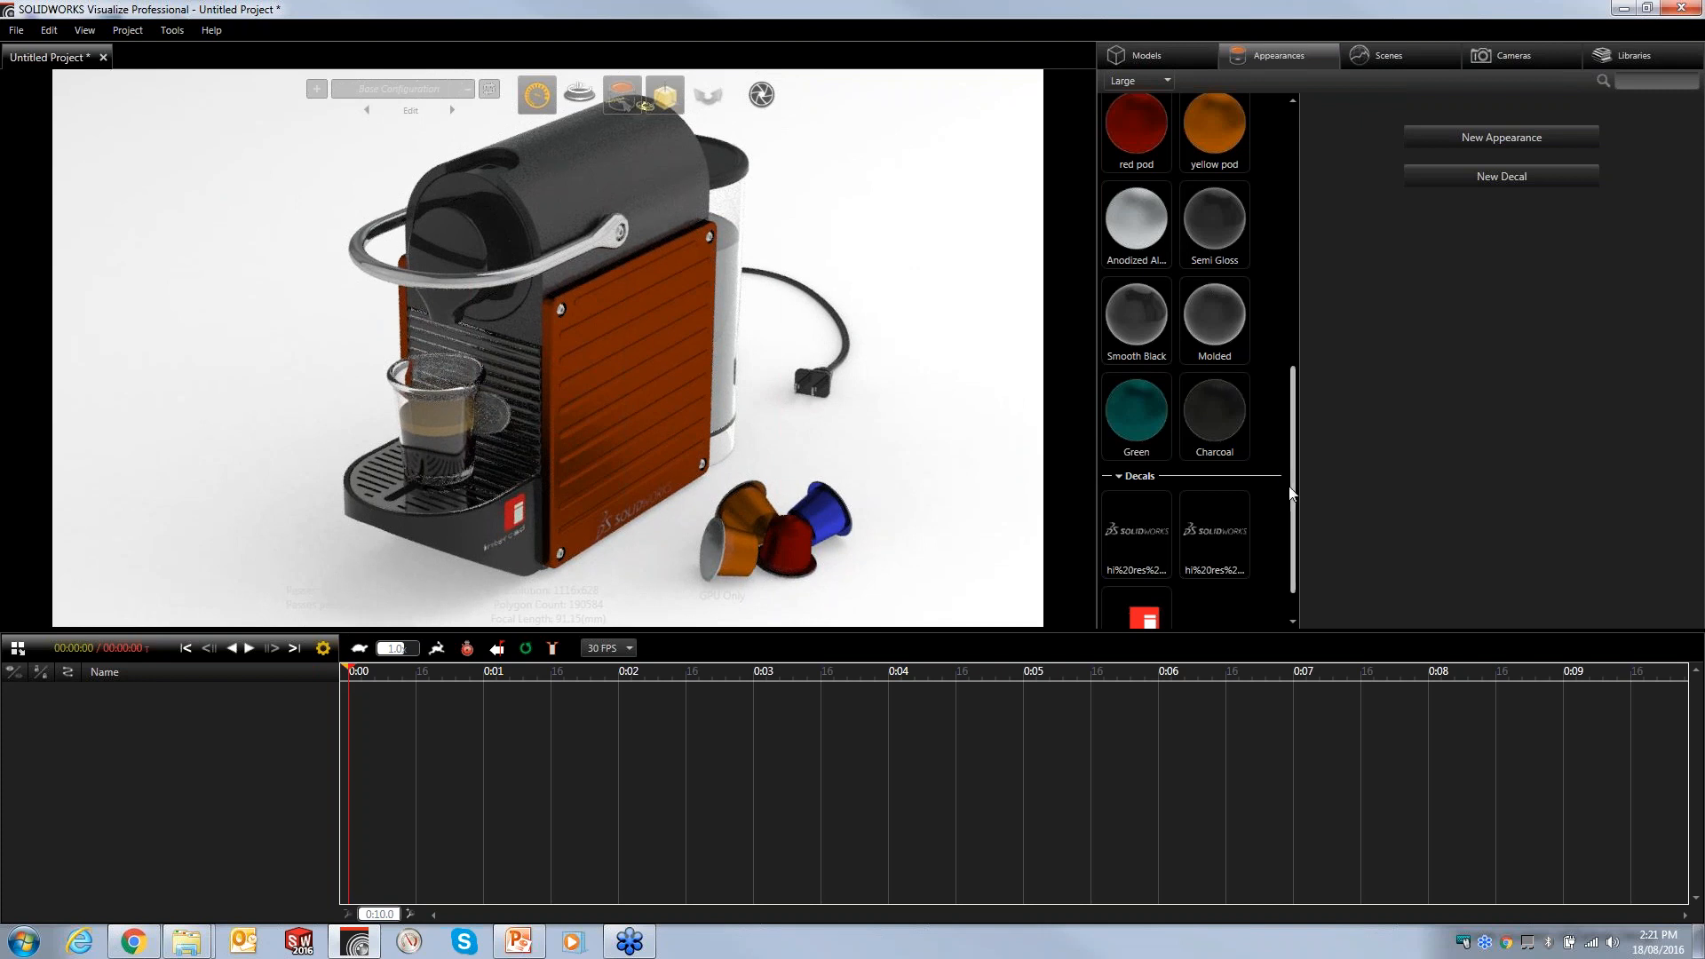
drag(1293, 461, 1302, 327)
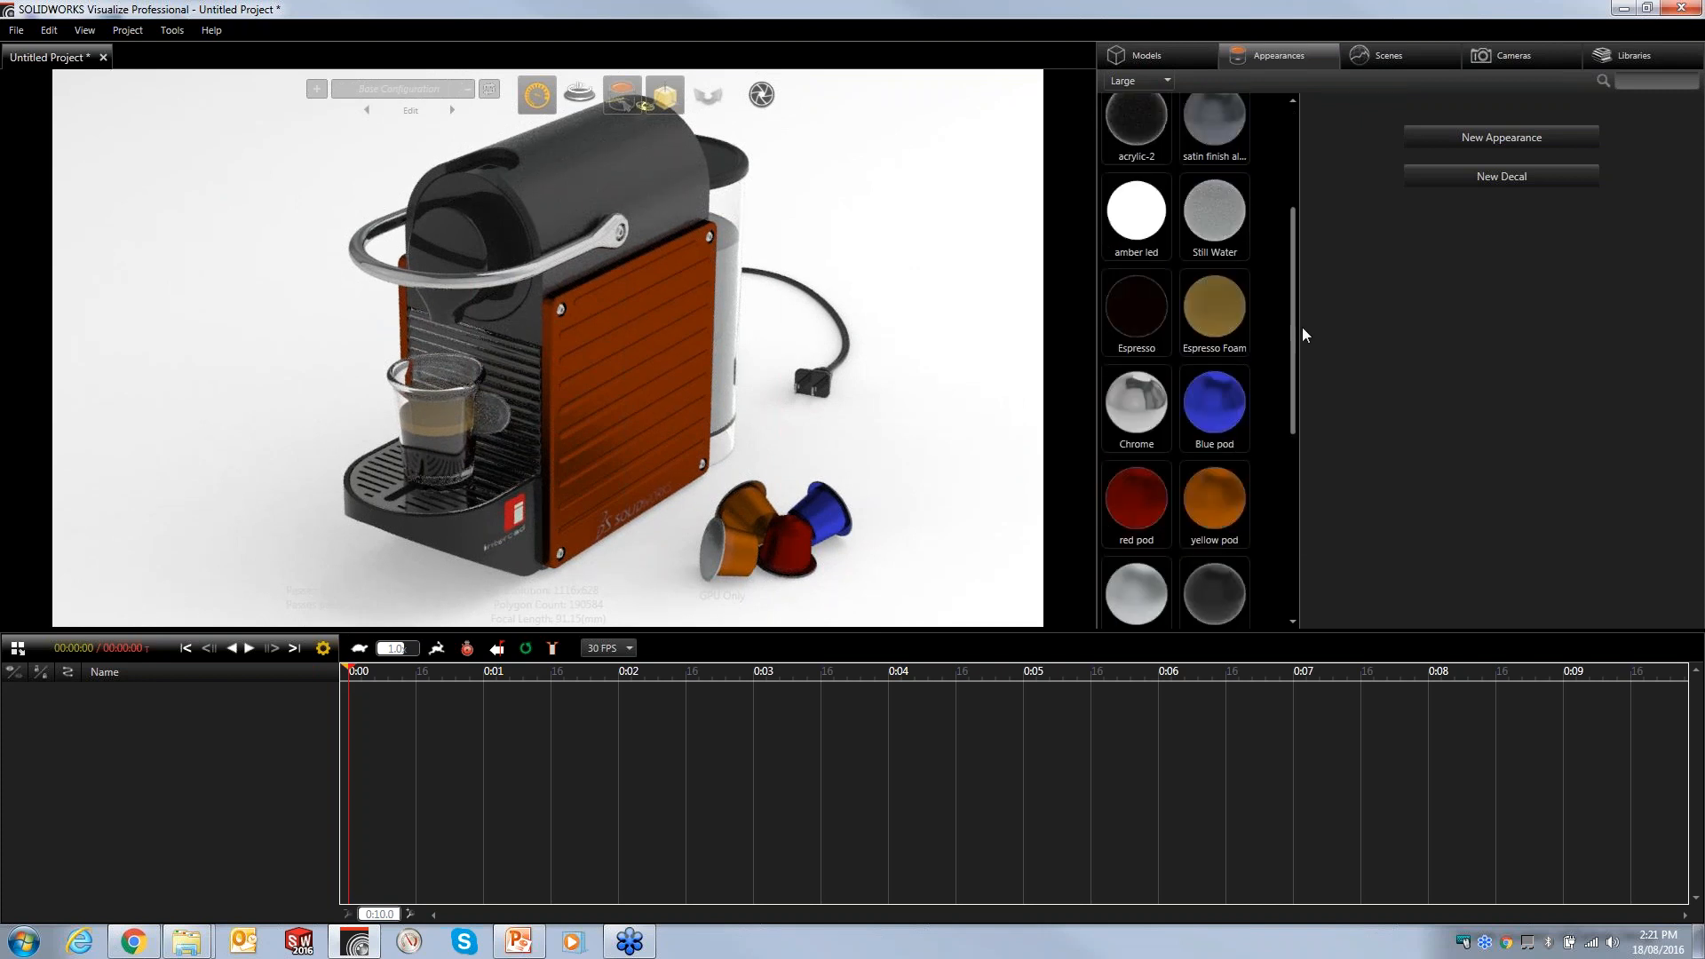
drag(1214, 401, 389, 288)
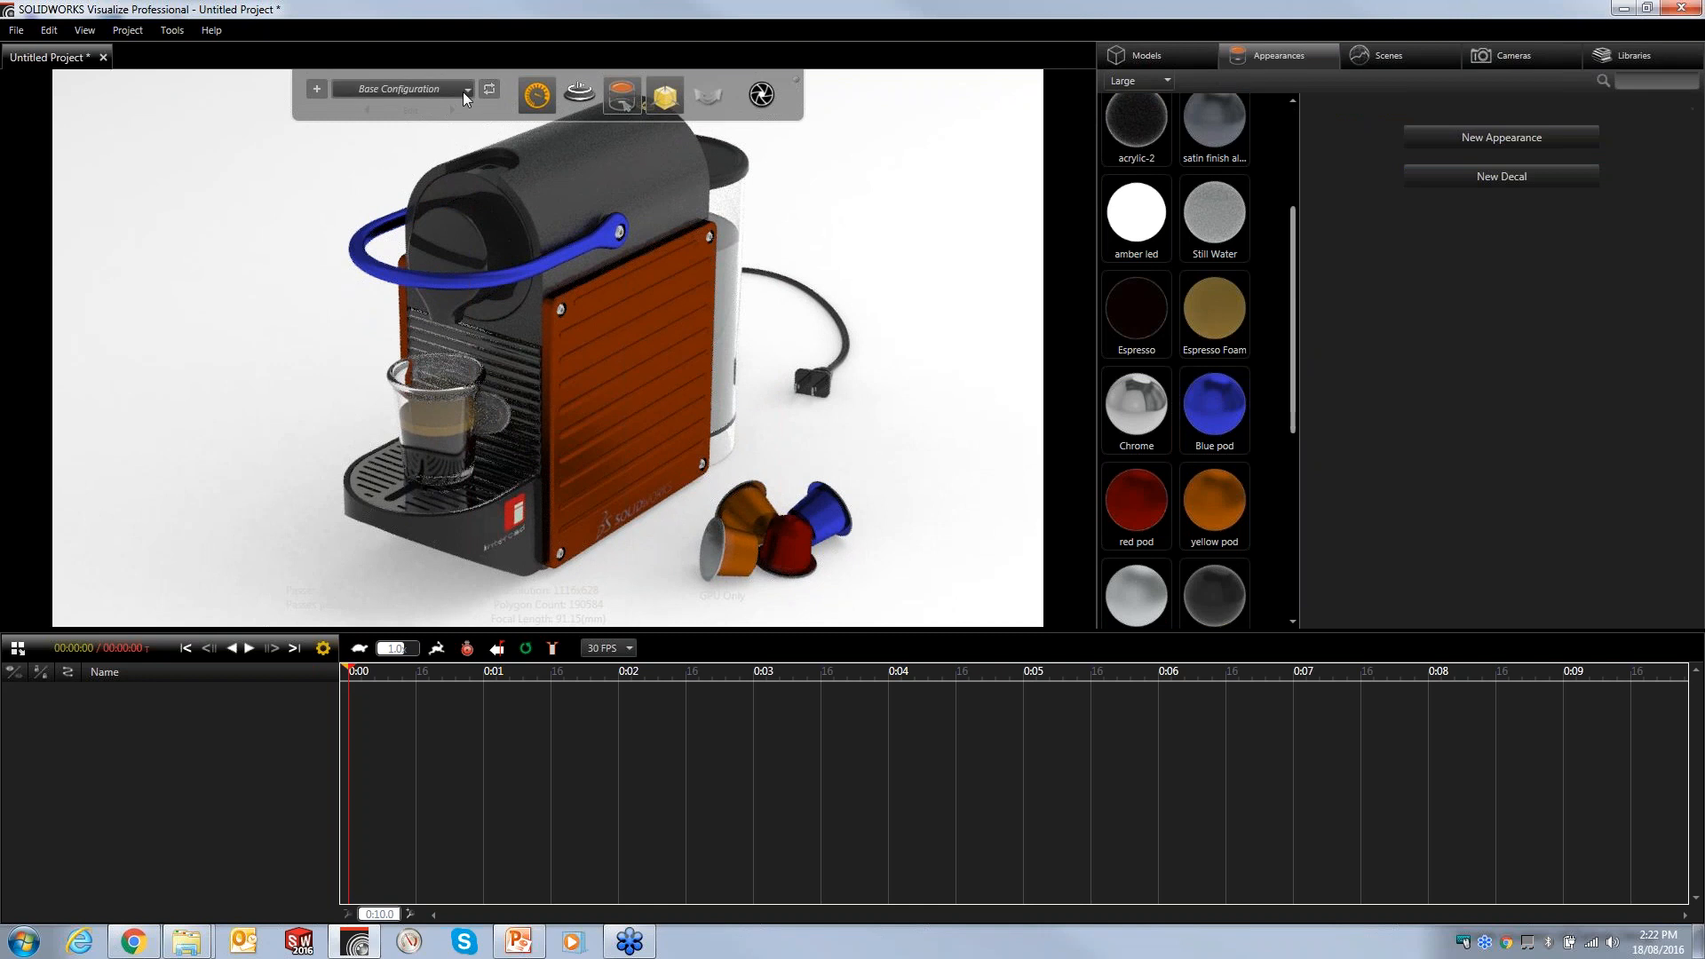
- Review the handle in the Green, Charcoal and Base configurations
click(461, 93)
click(370, 125)
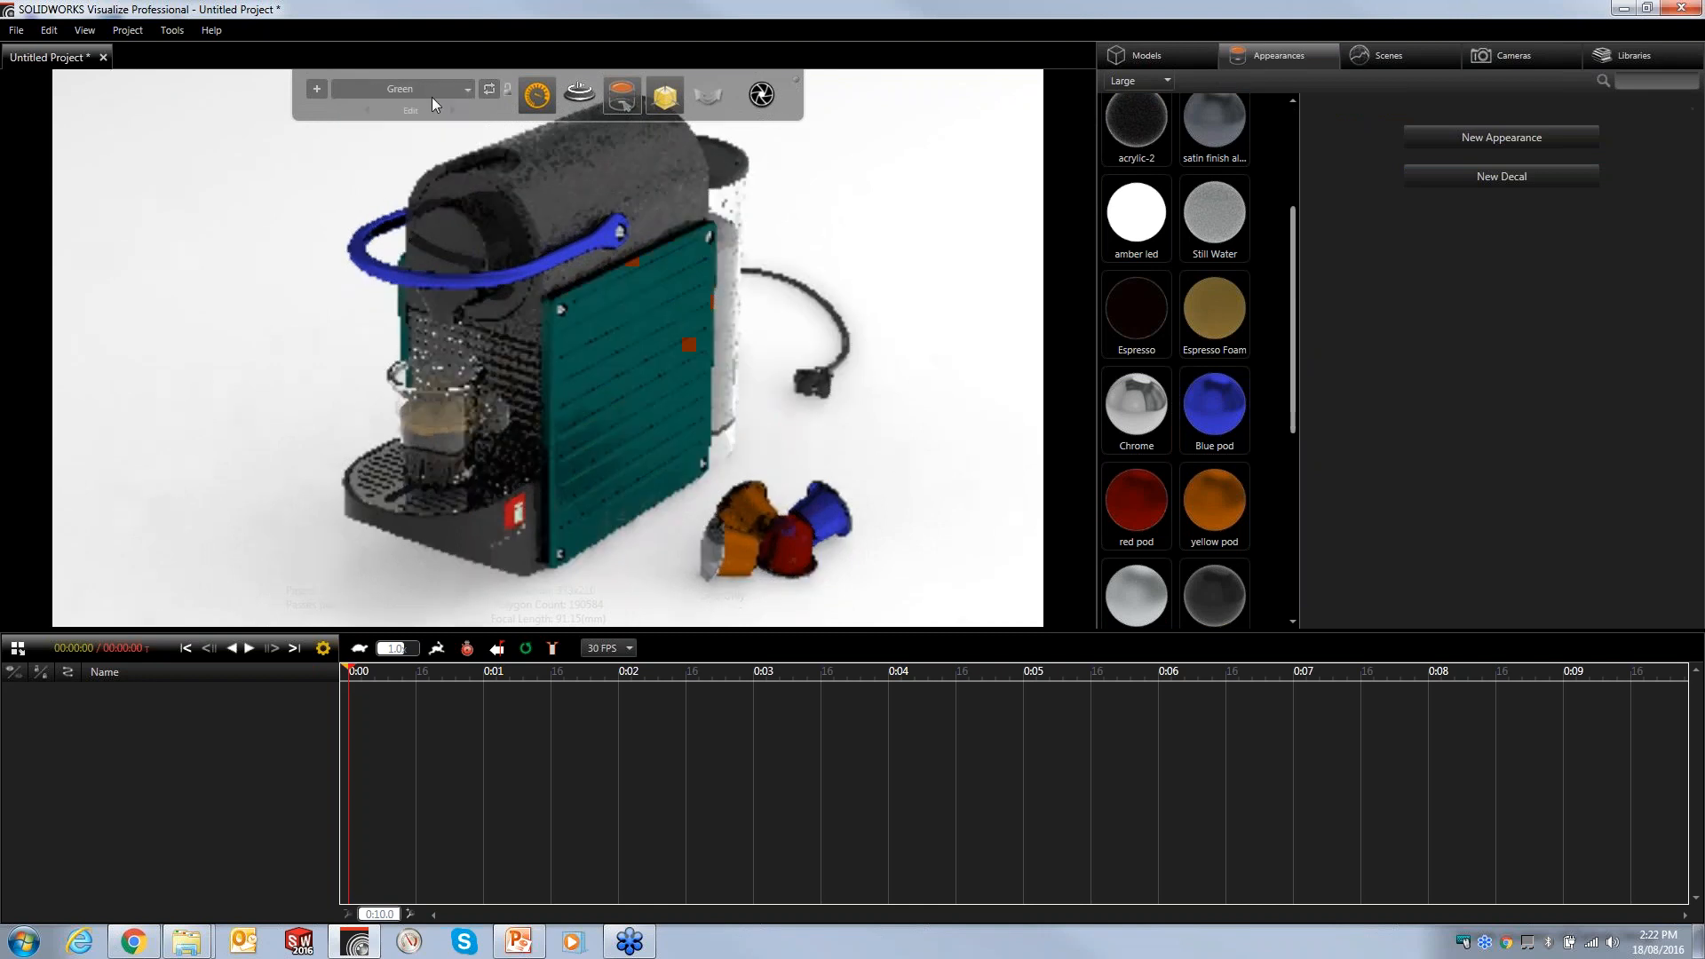
click(439, 92)
click(372, 147)
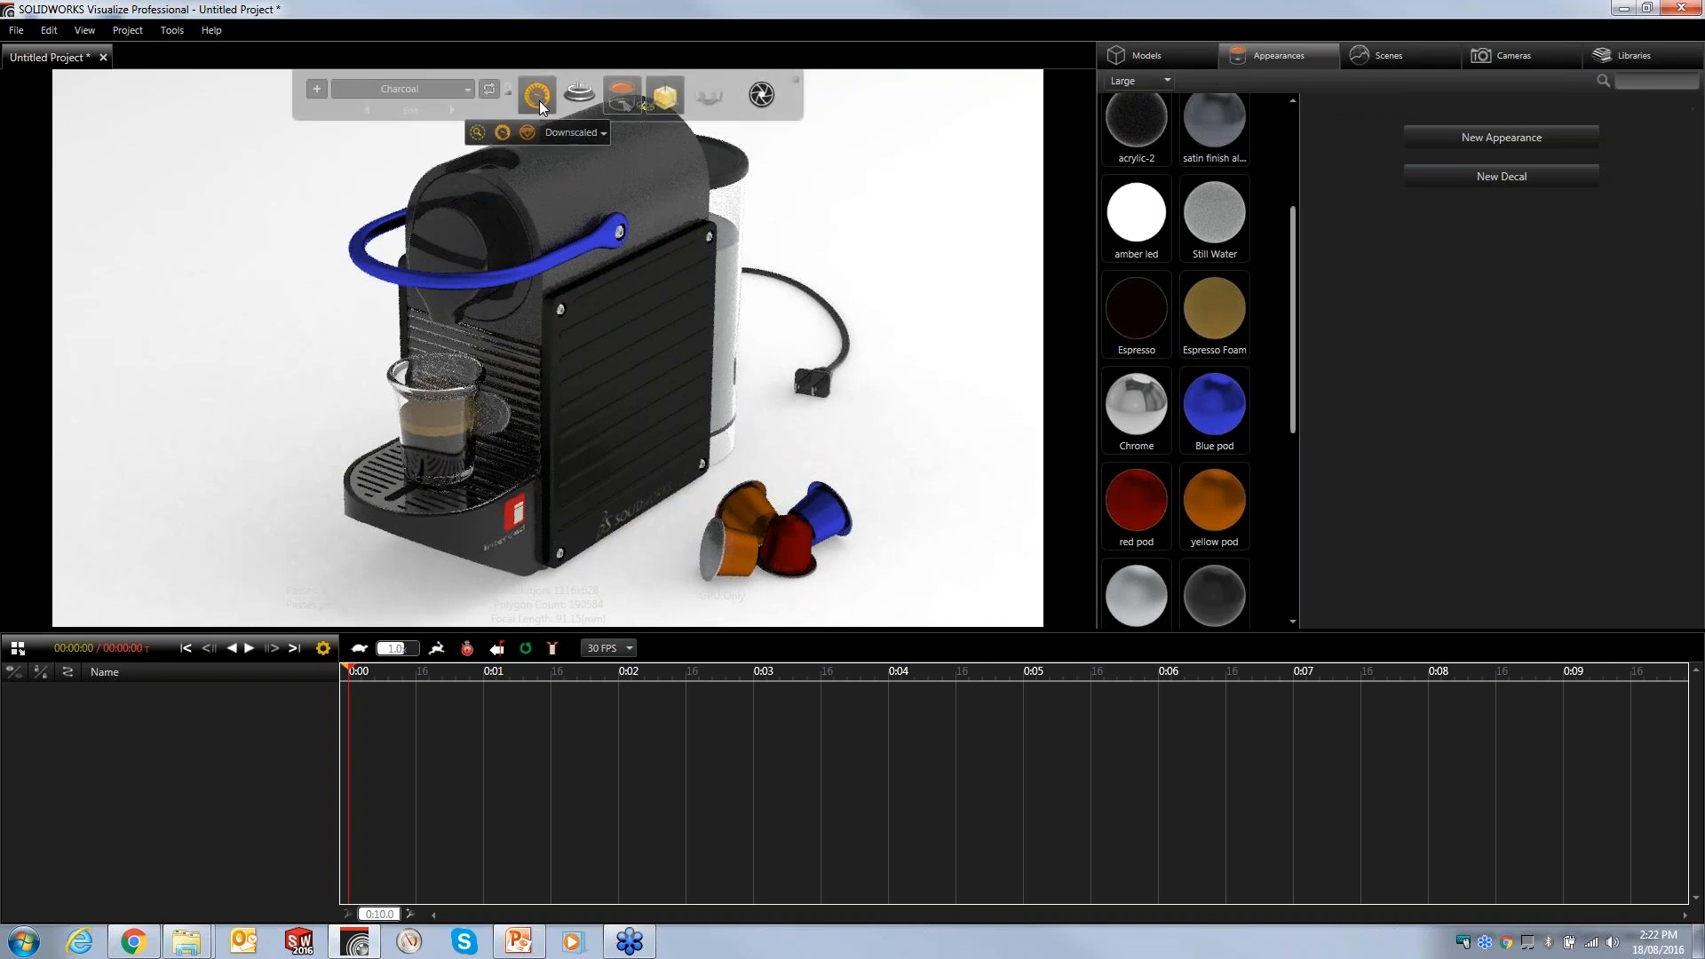
click(487, 90)
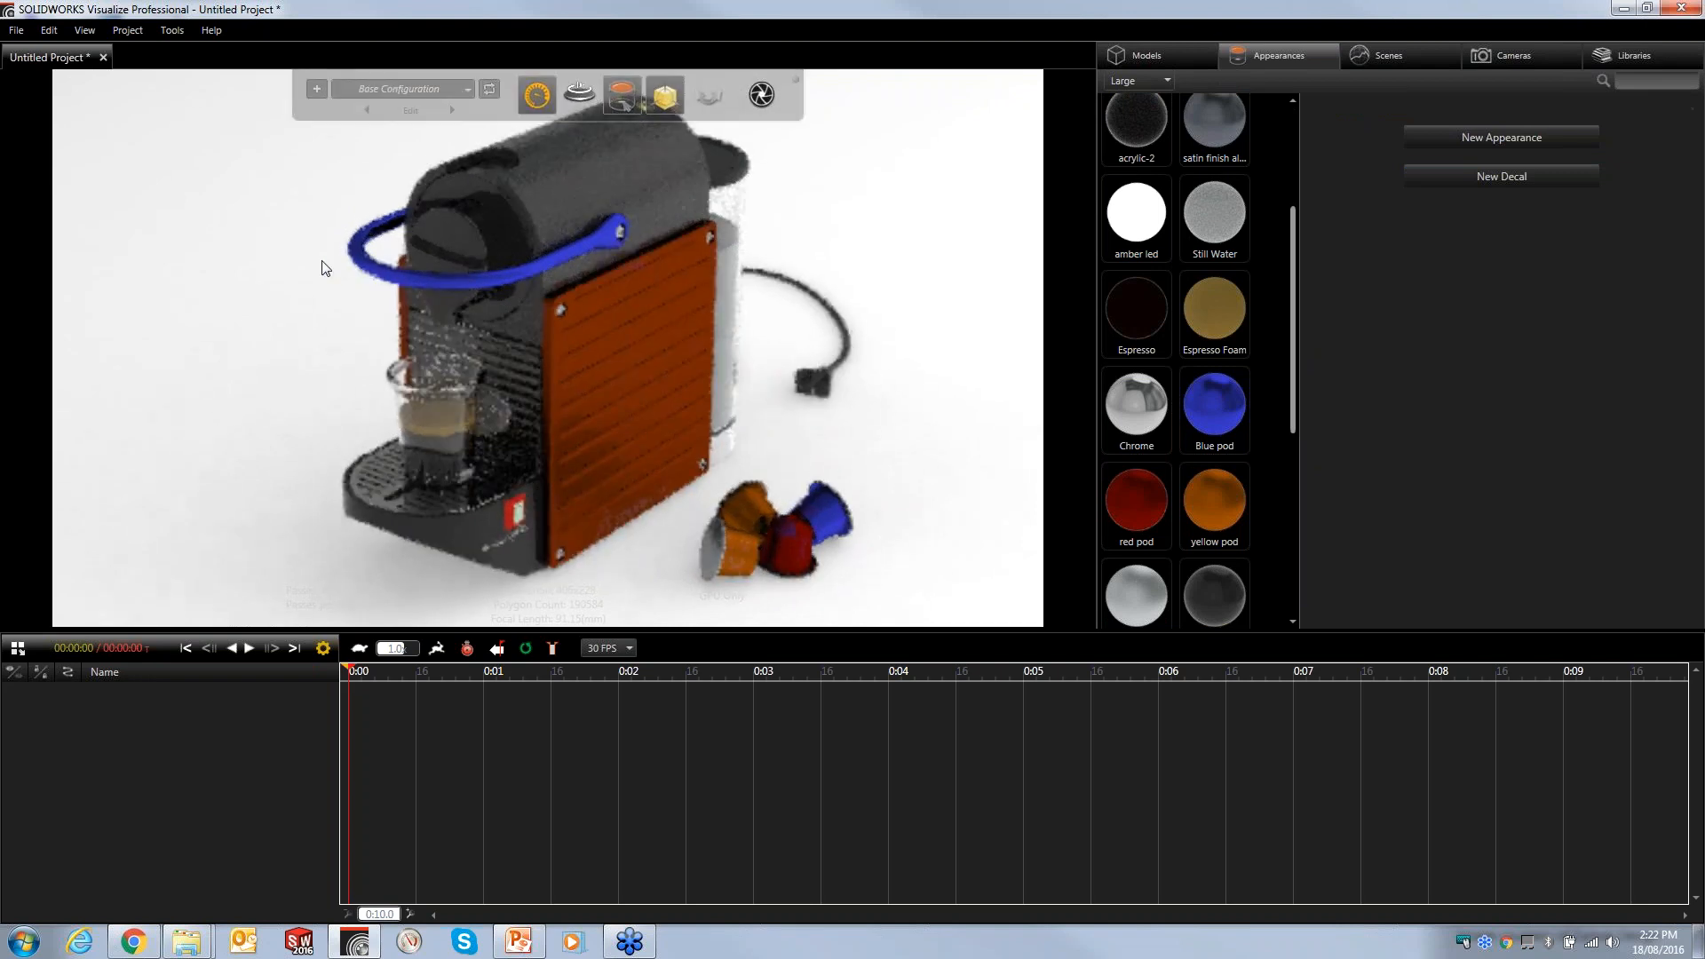
- Reapply the Chrome appearance to the handle
drag(1119, 429, 396, 277)
click(216, 307)
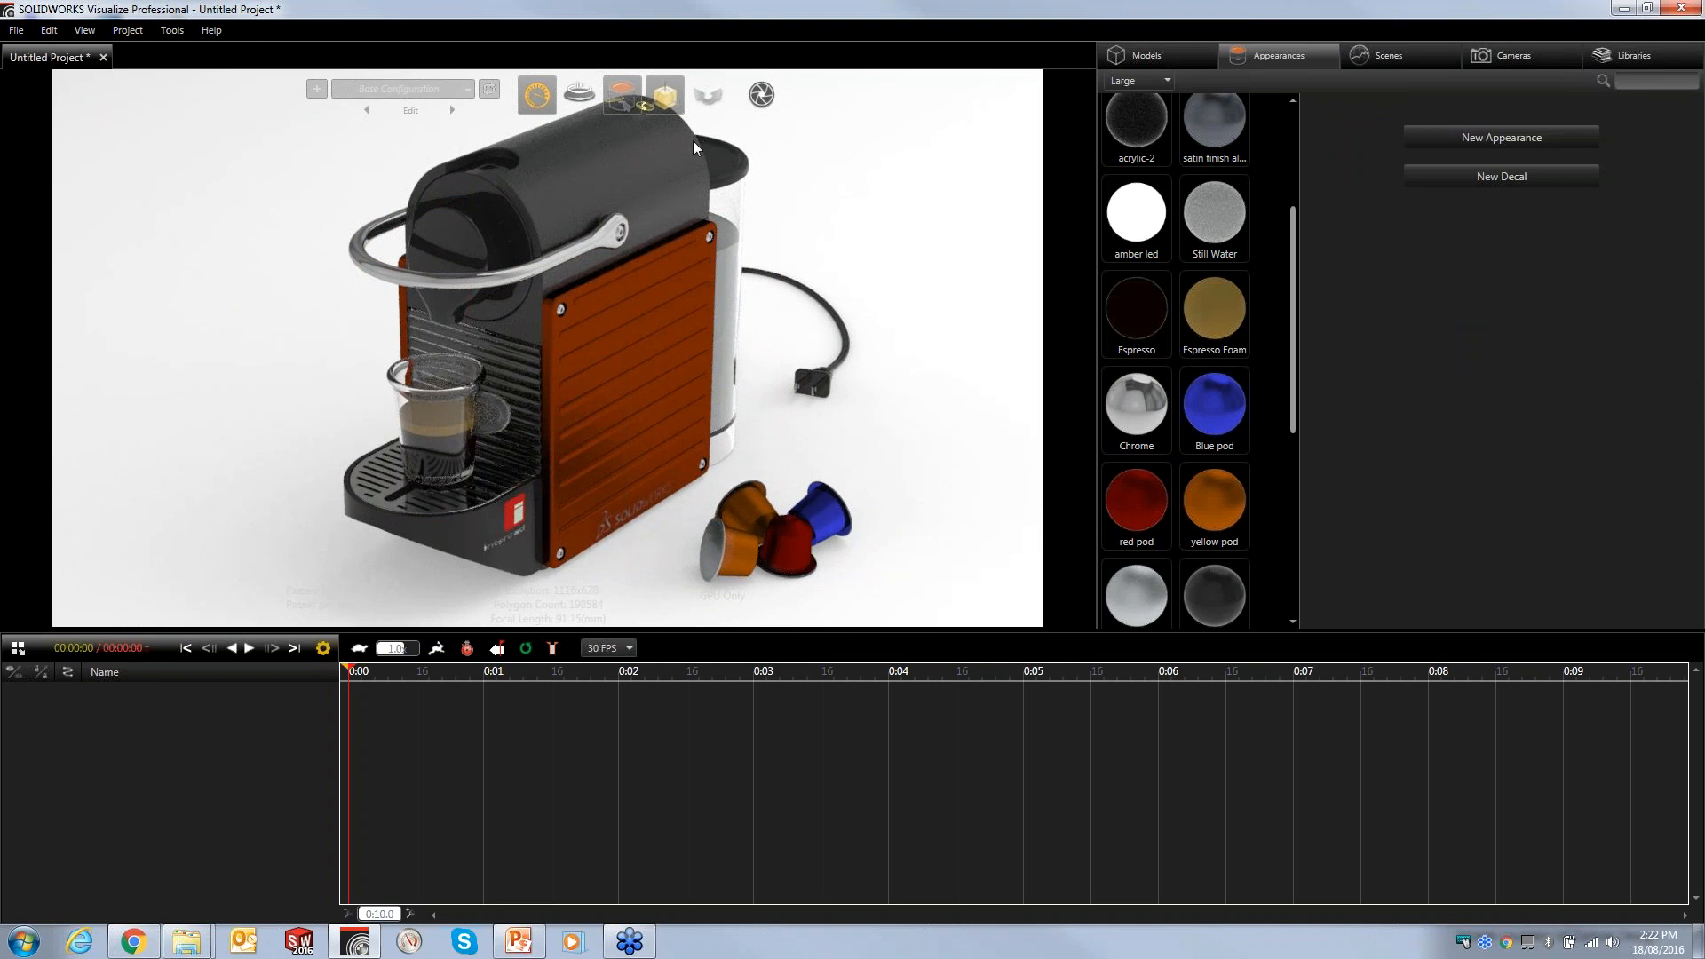
- Pause rendering and open the Output Tools on the snapshot settings page
mouse_move(762, 96)
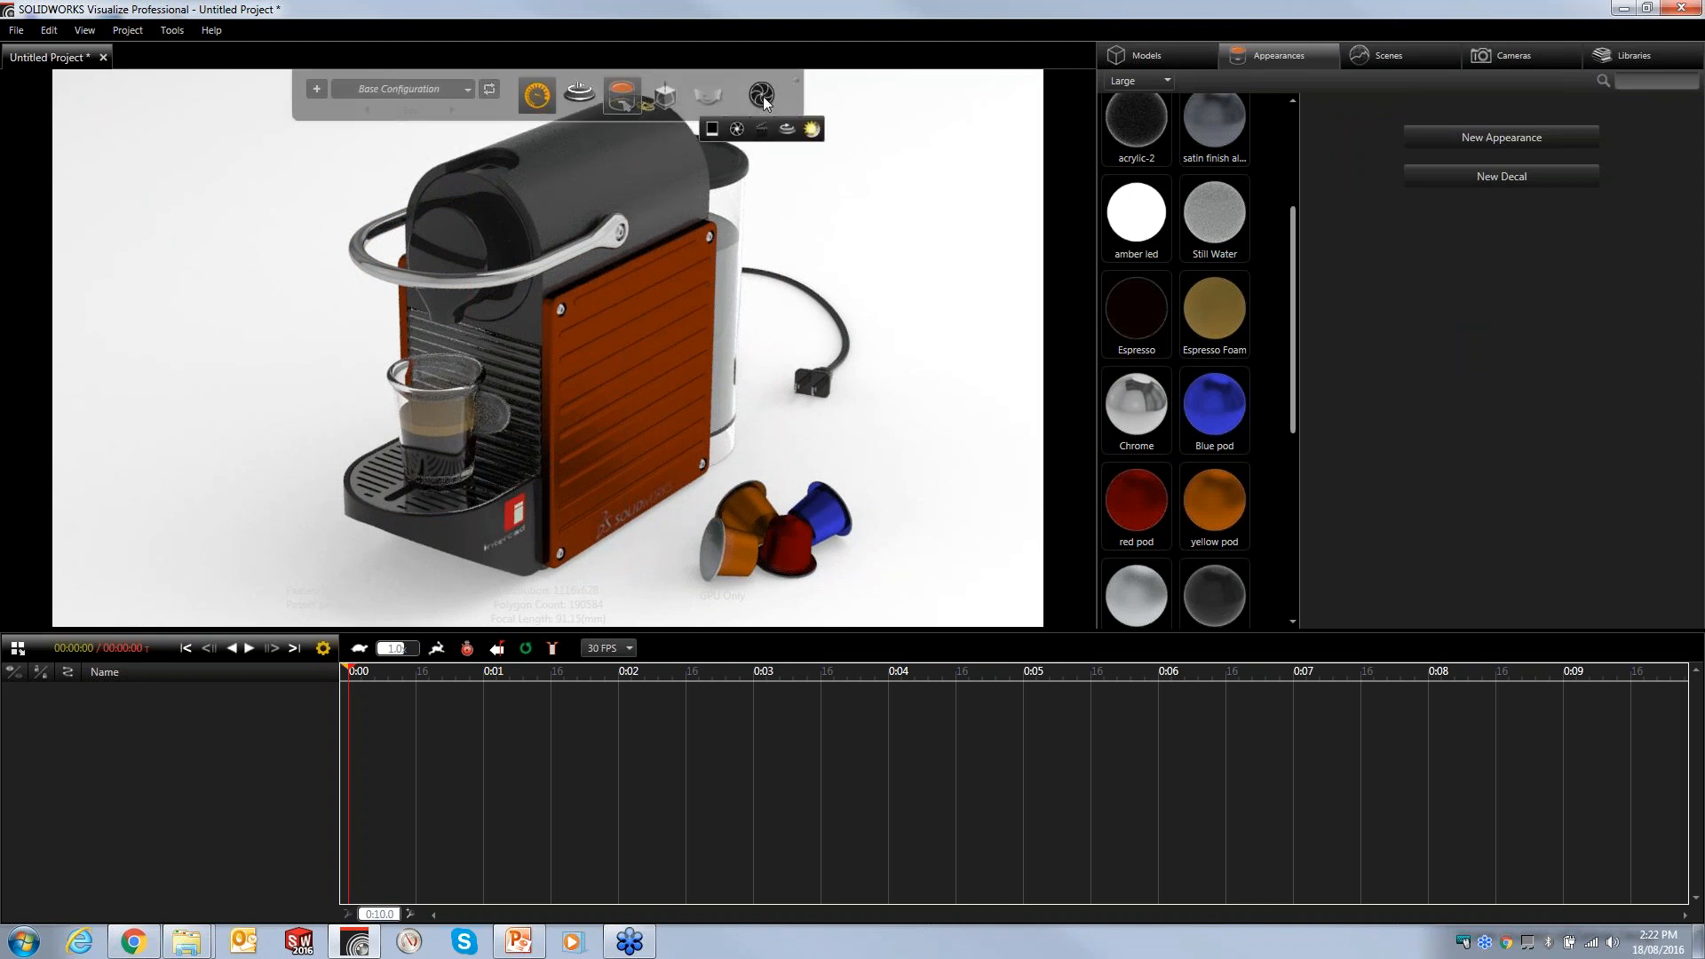
click(764, 96)
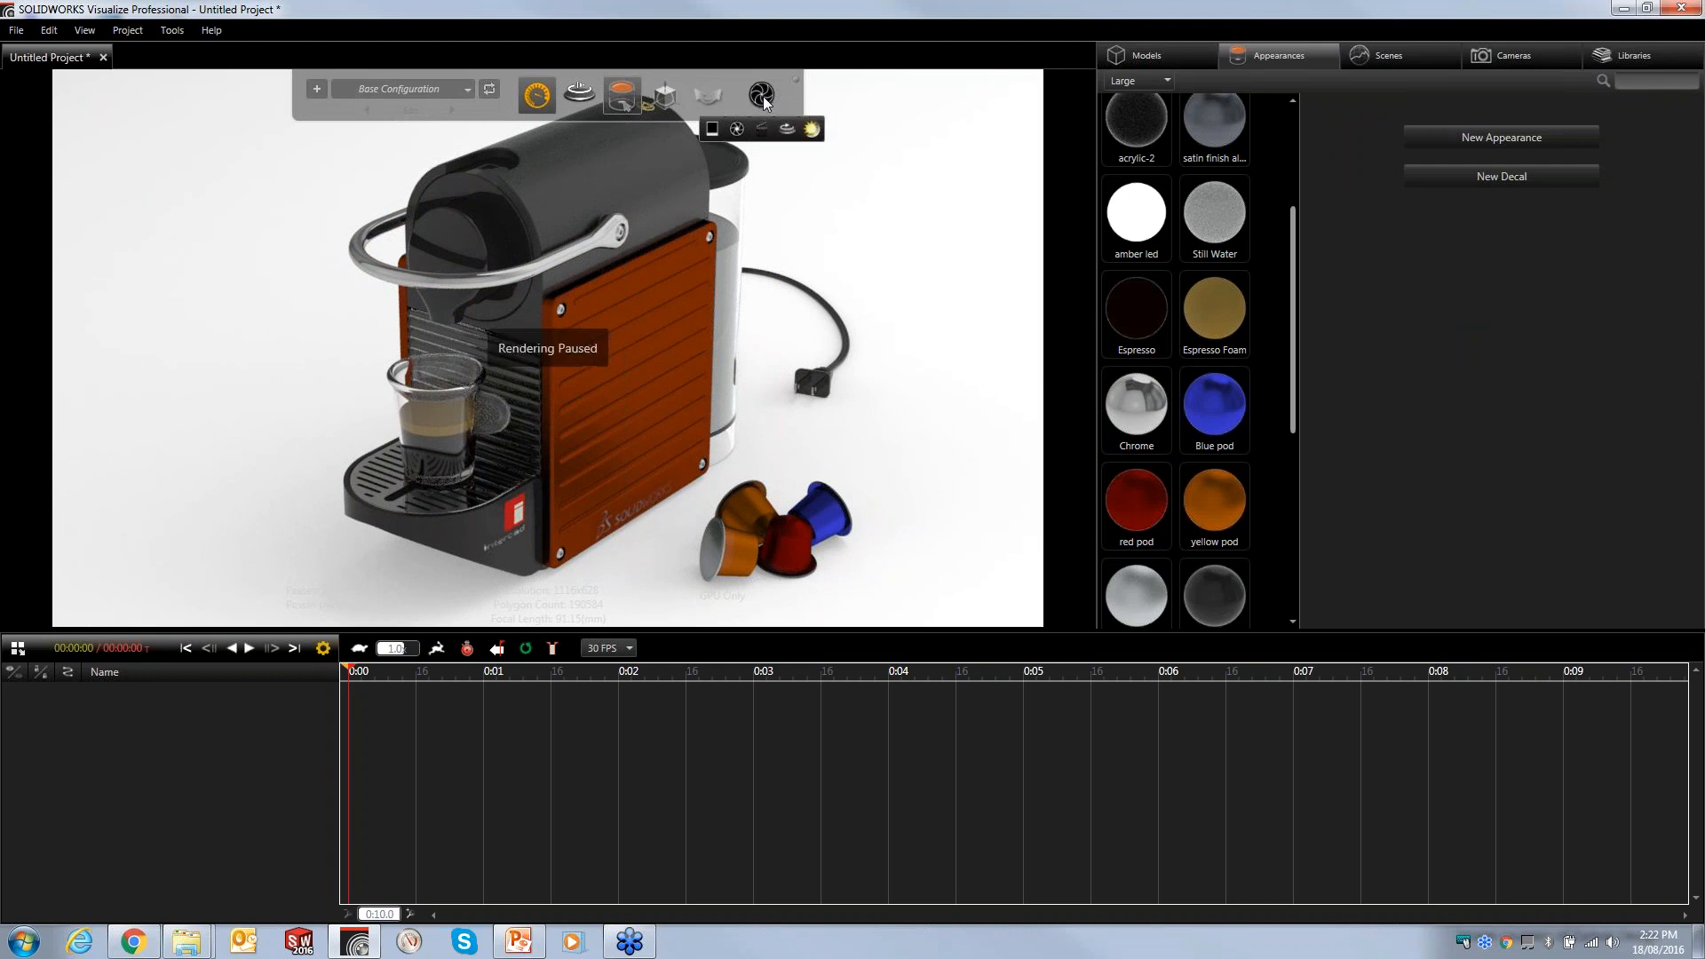
click(774, 178)
drag(770, 135, 486, 82)
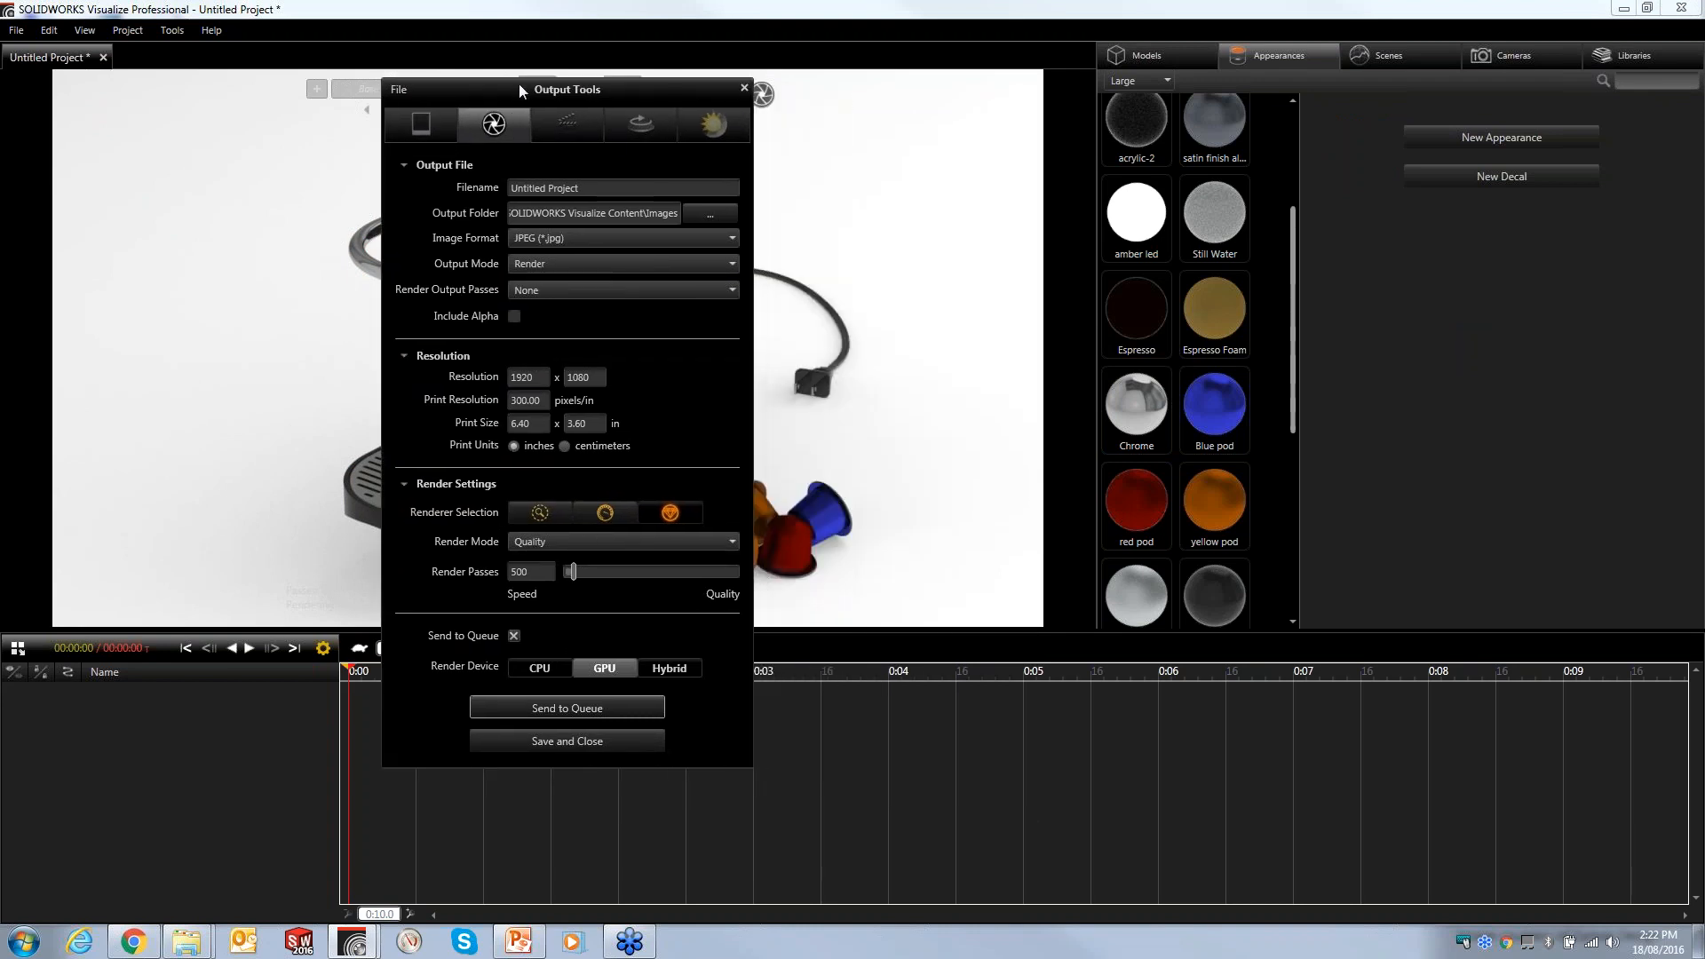
click(432, 119)
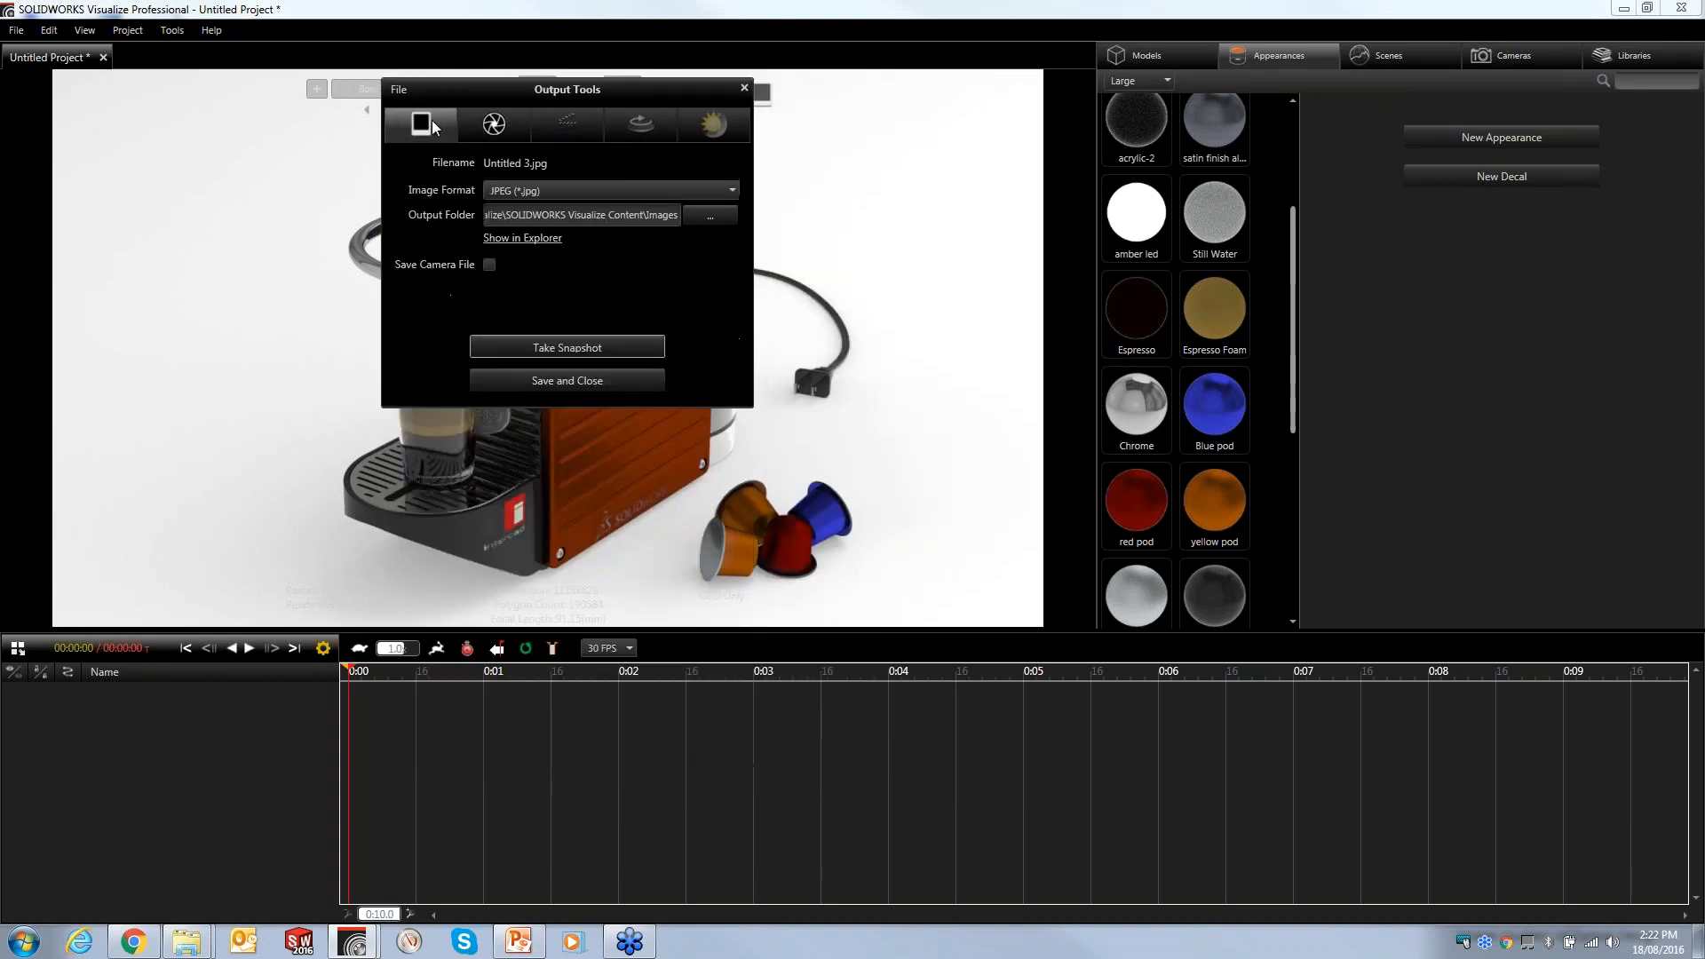
mouse_move(618, 105)
mouse_down()
mouse_move(834, 142)
mouse_move(609, 93)
mouse_up()
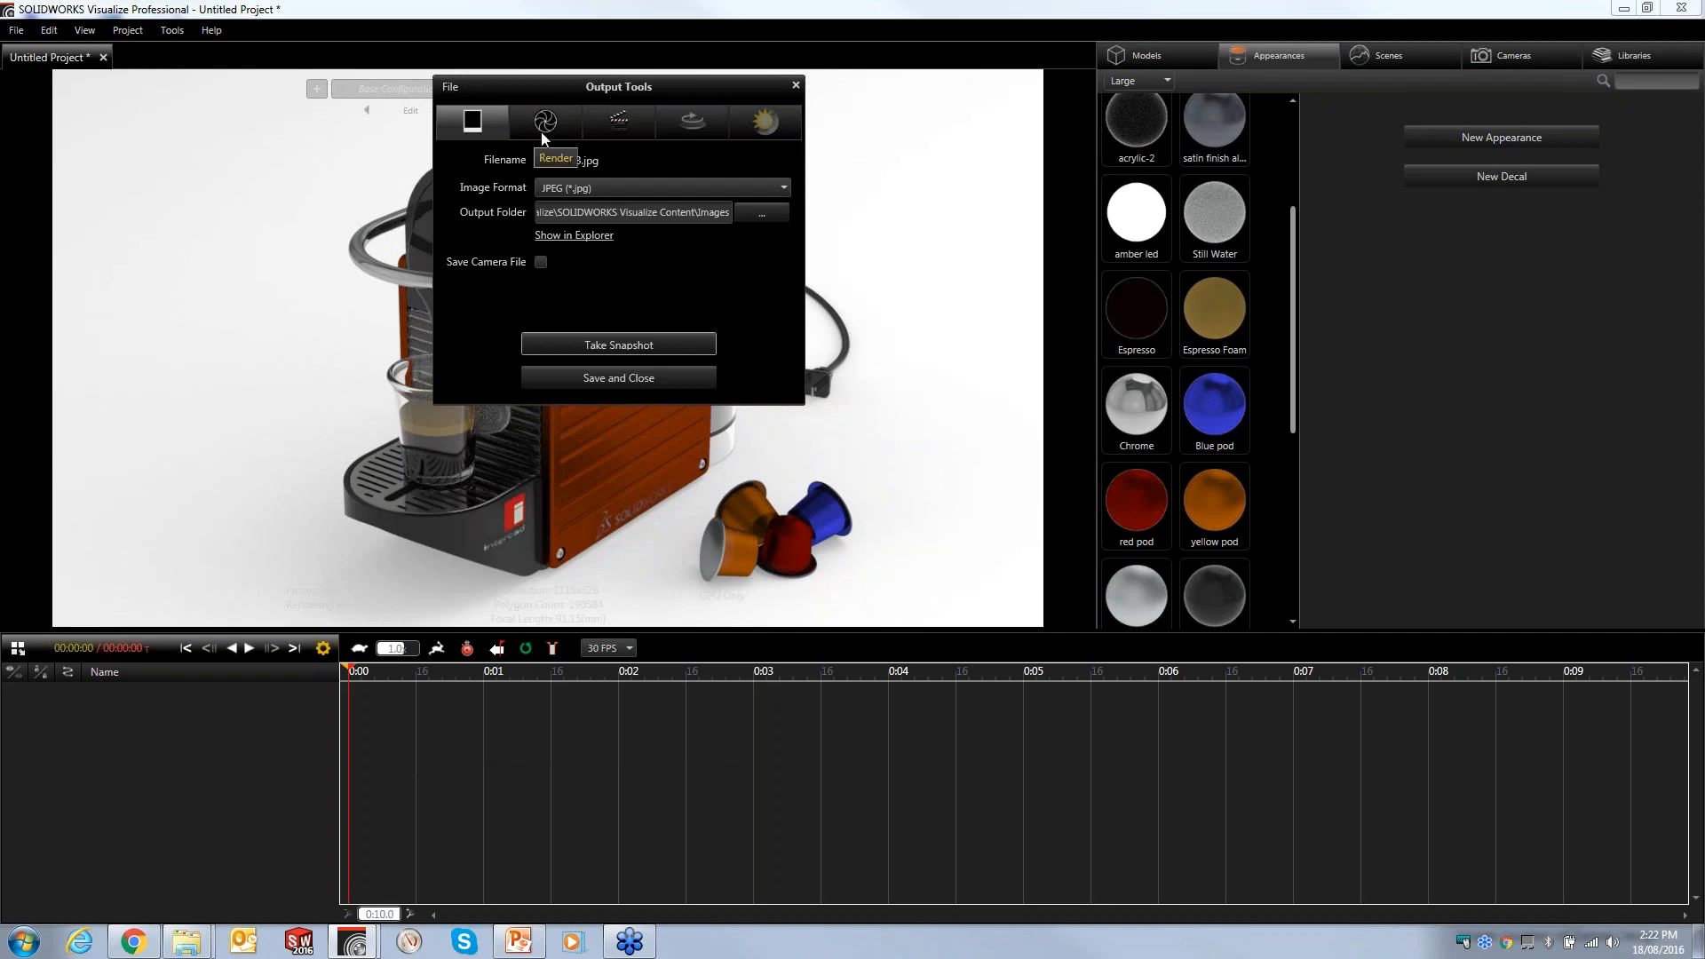
- Open the Render output settings and select the Accurate renderer
click(542, 131)
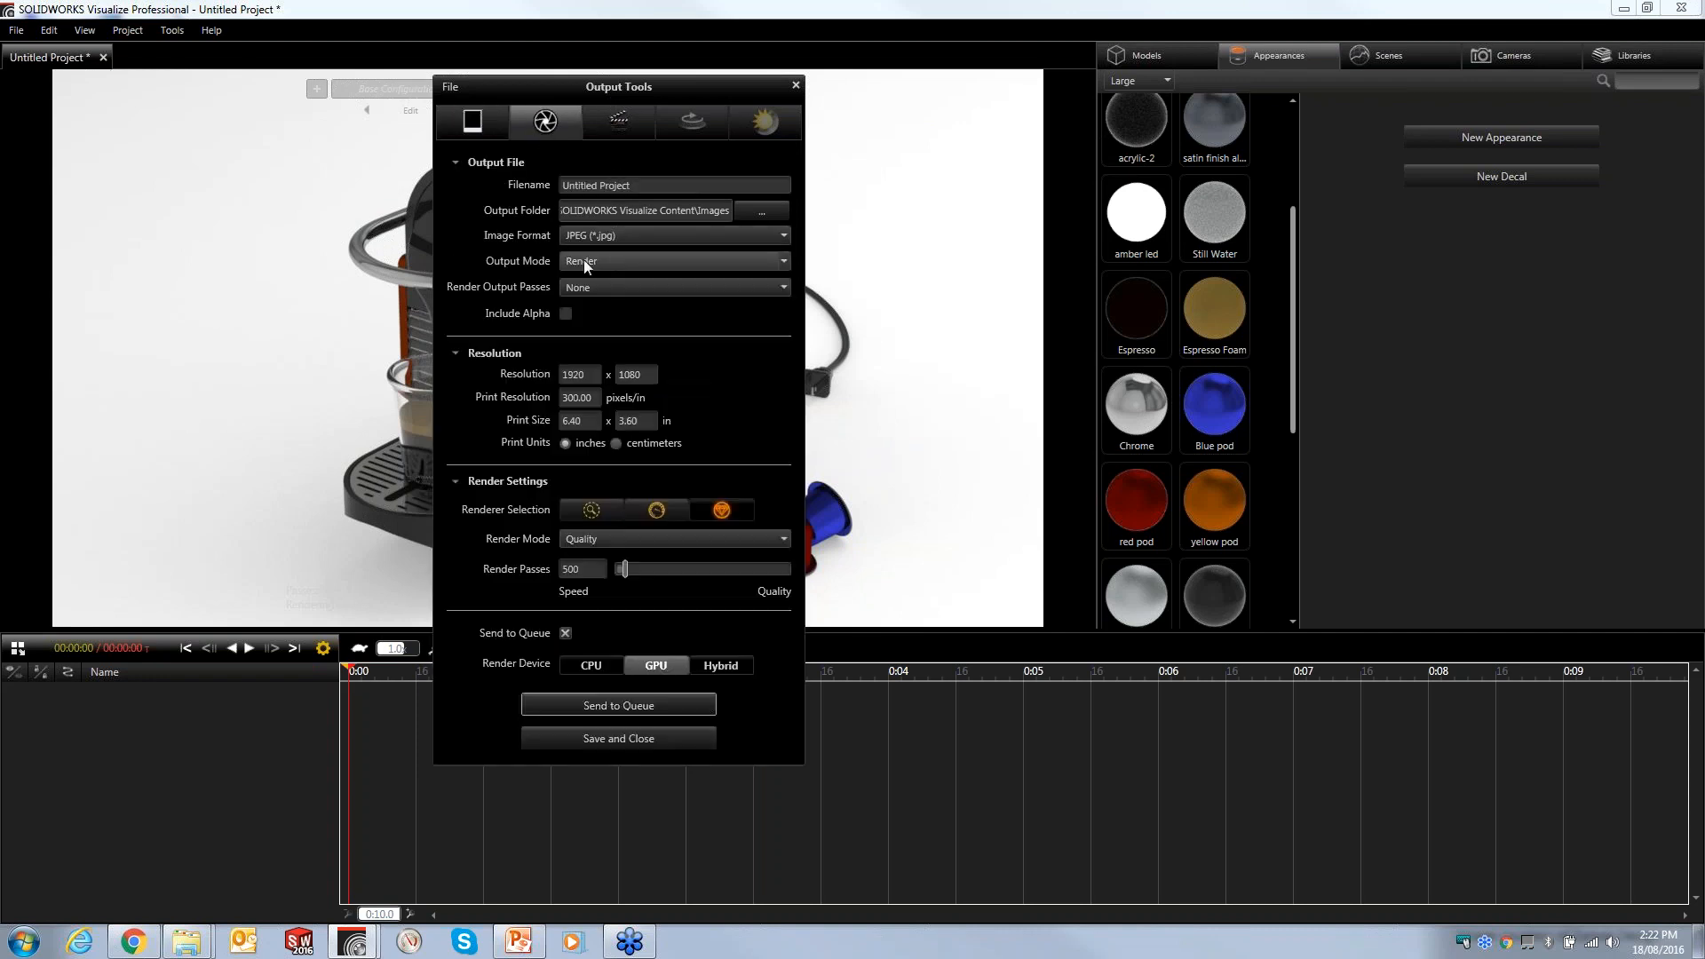
click(635, 229)
click(636, 229)
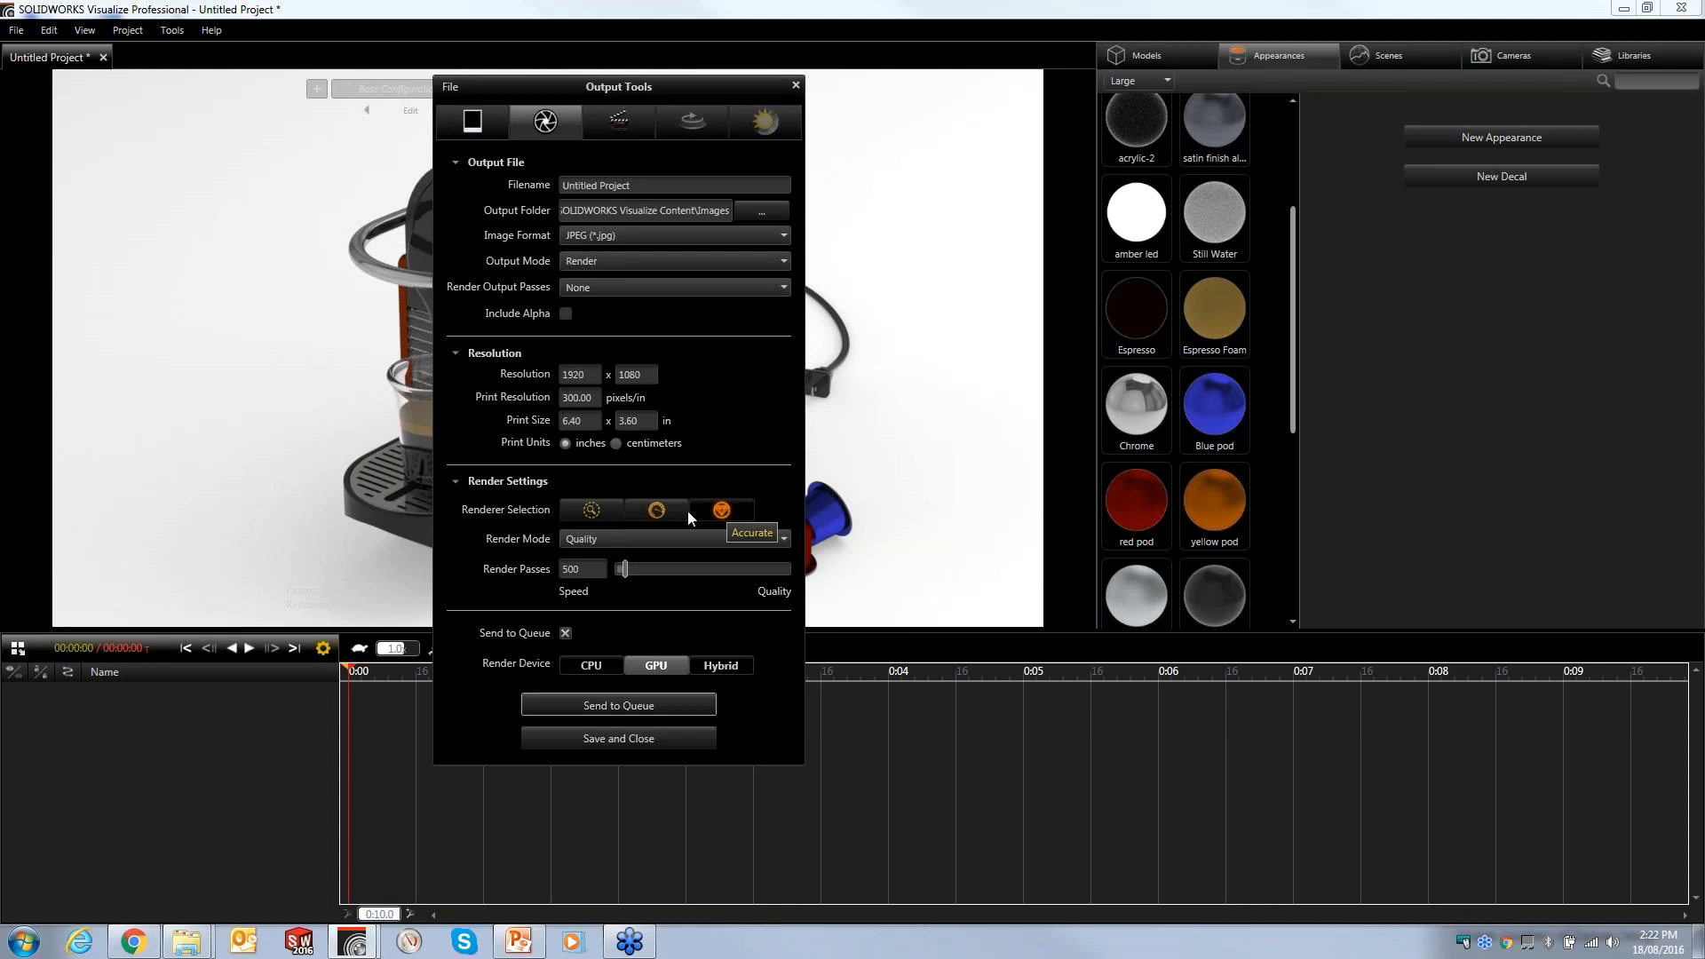
click(658, 511)
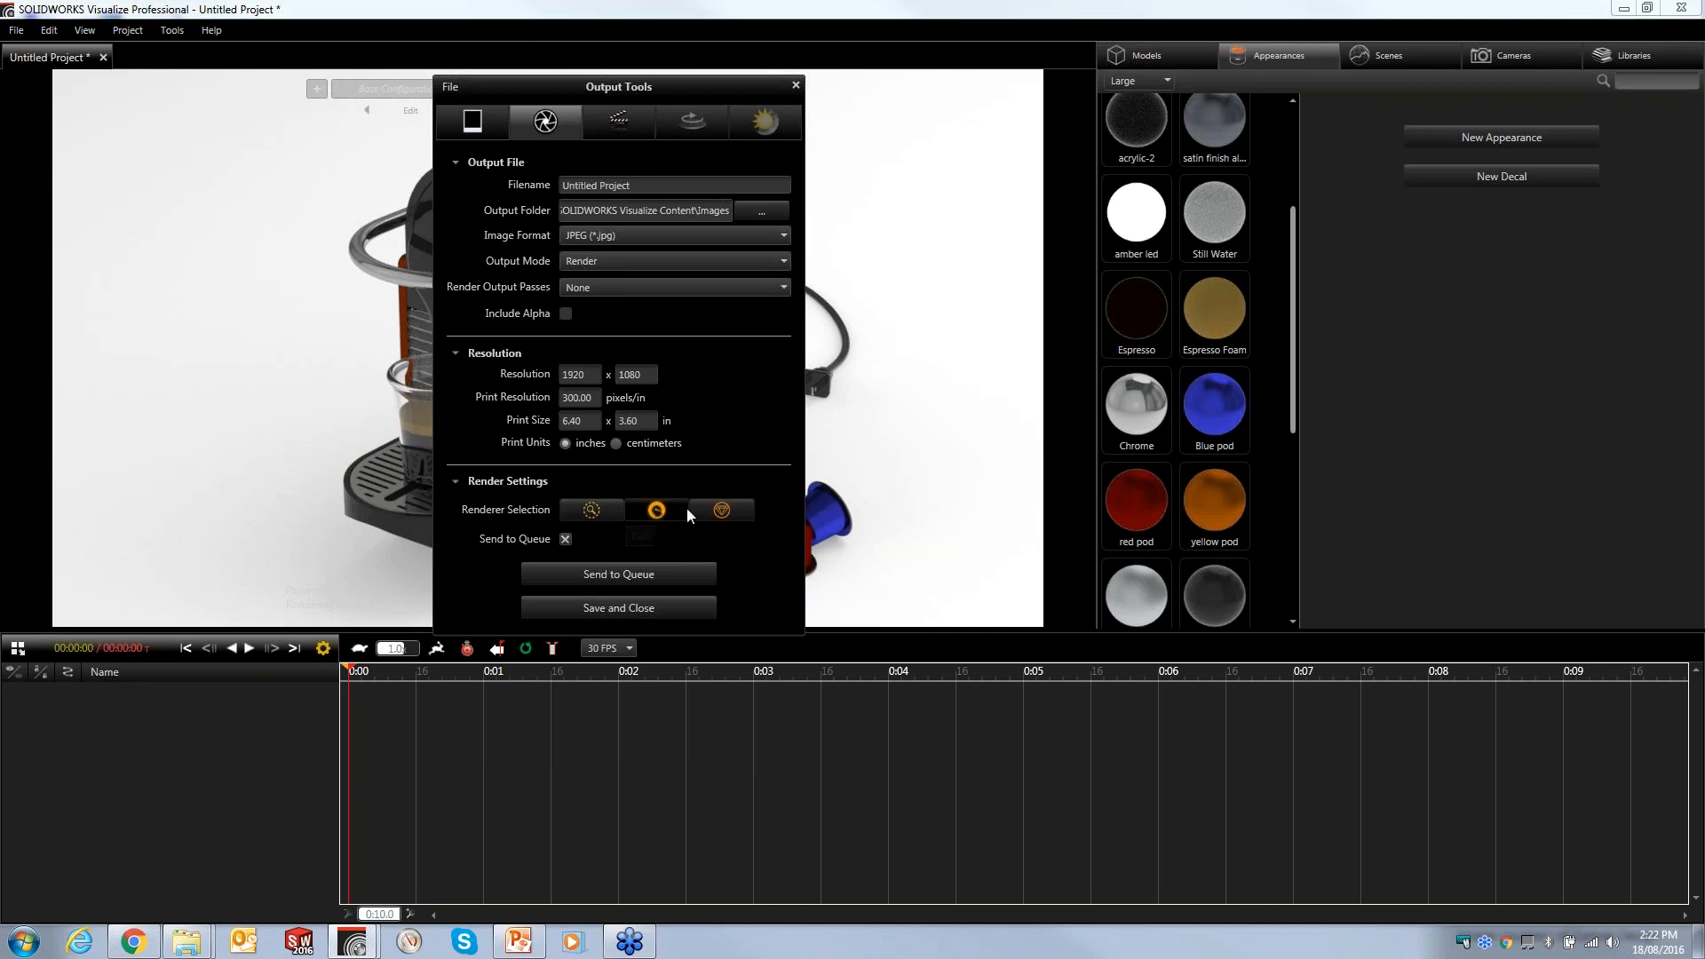
click(720, 511)
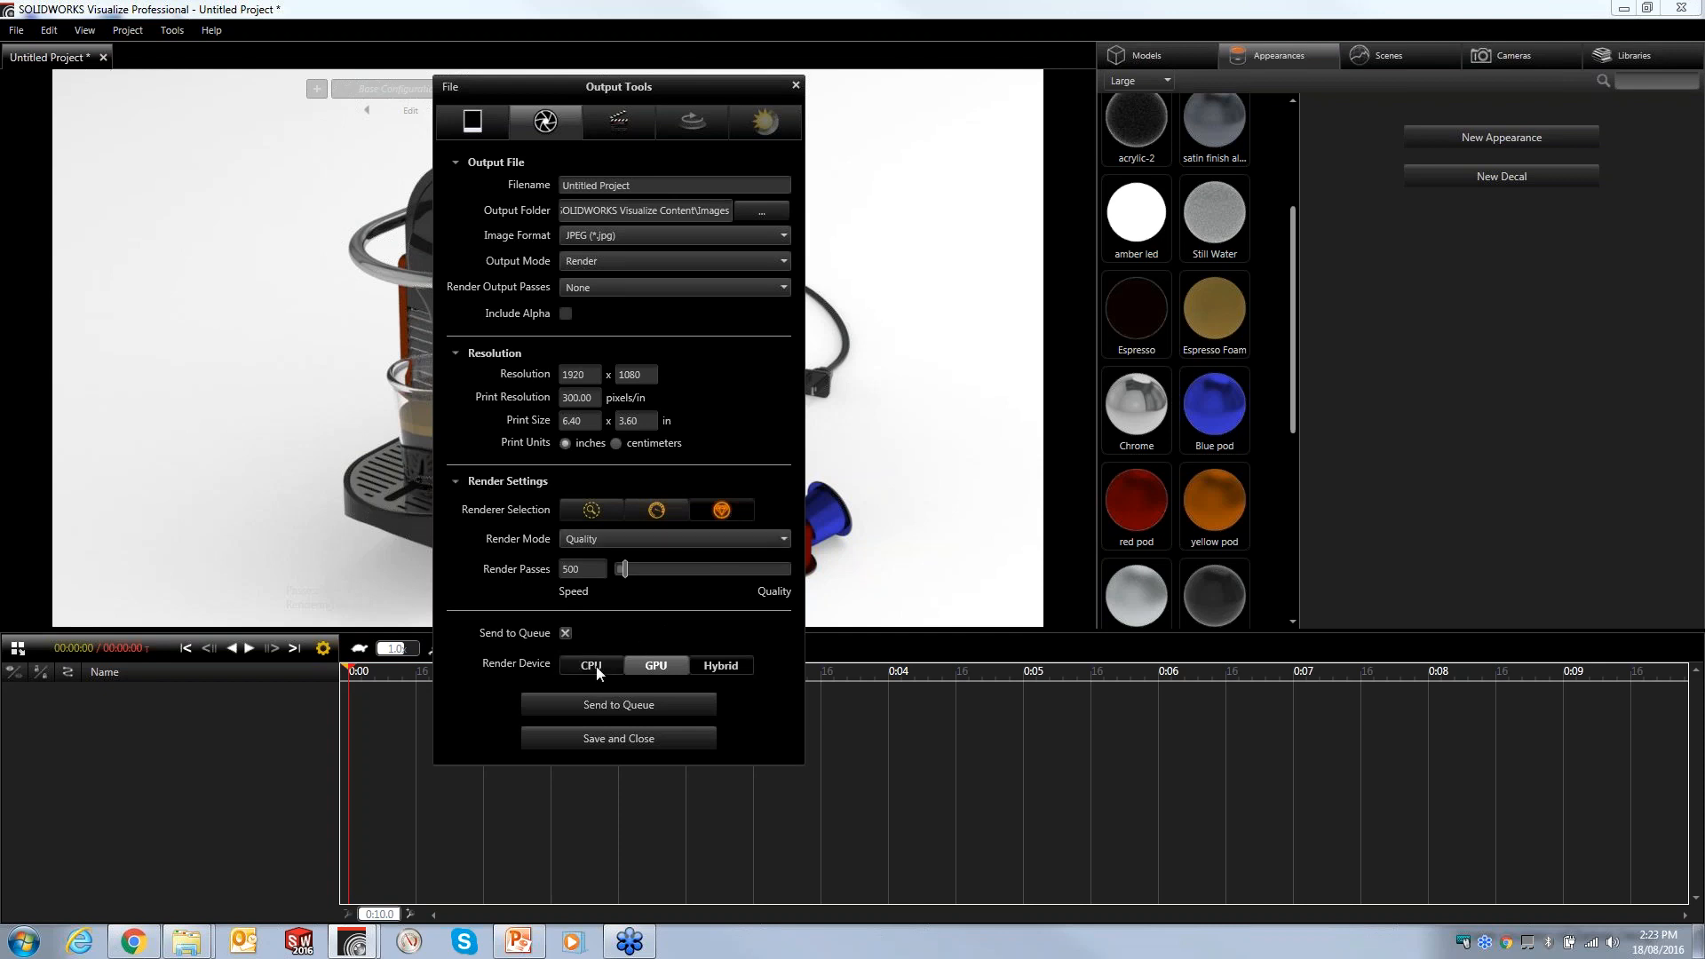
- Set the render device to Hybrid, keeping Send to Queue enabled
click(565, 633)
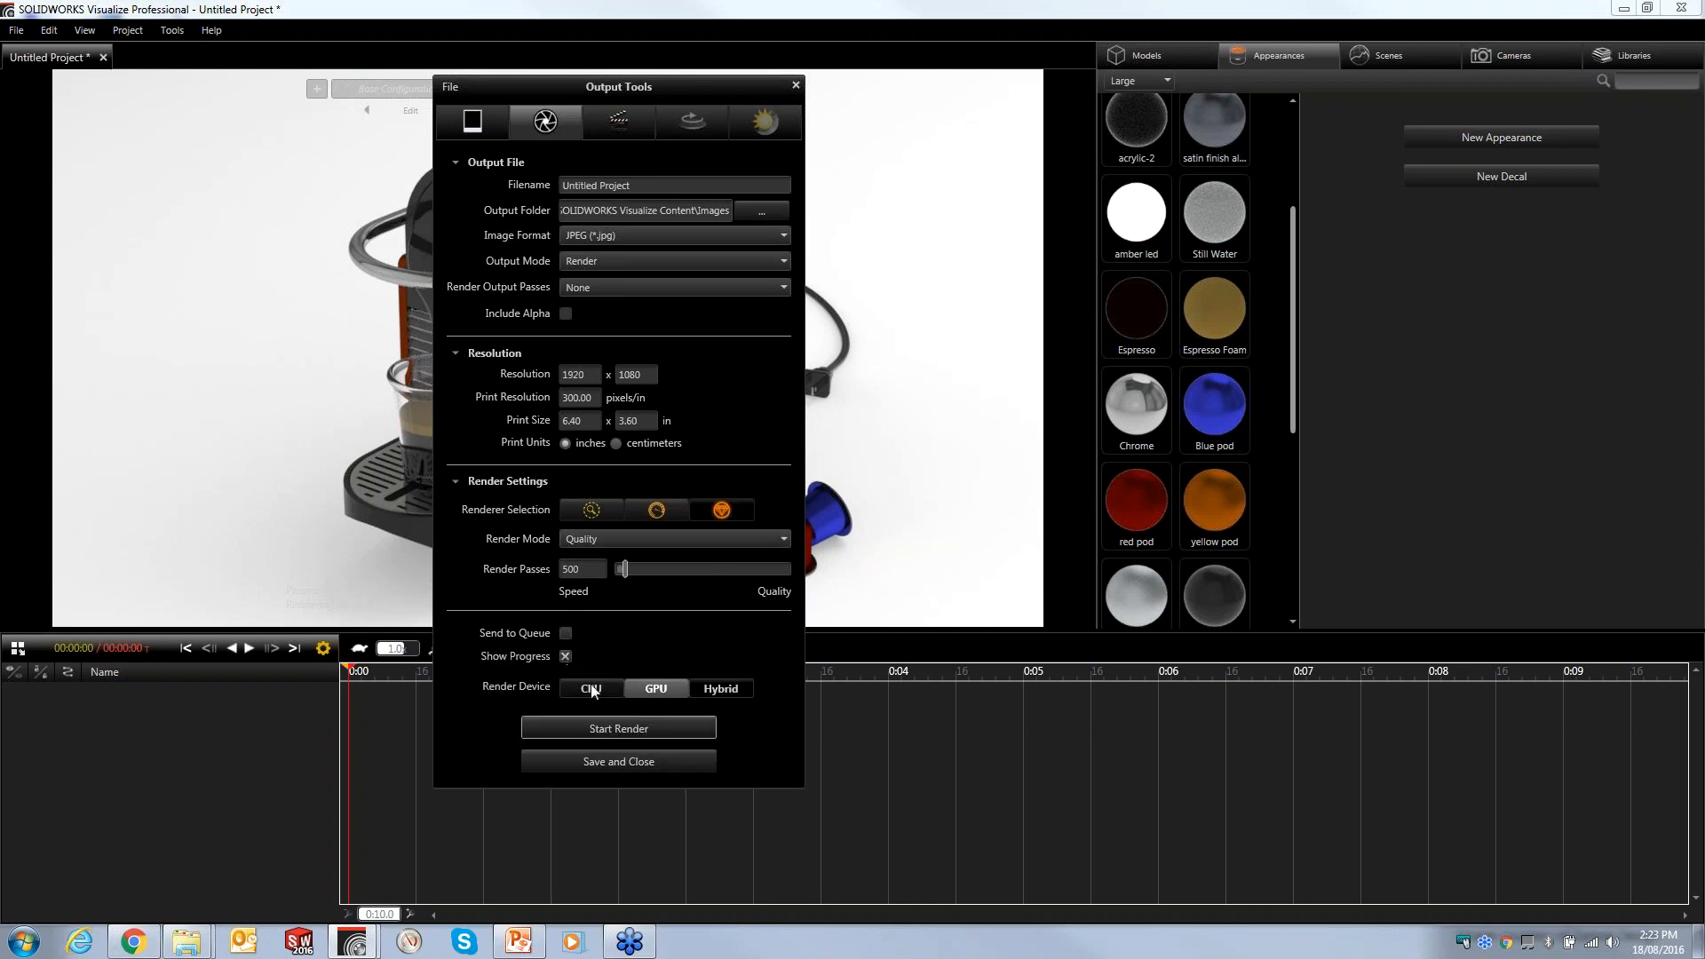
click(721, 689)
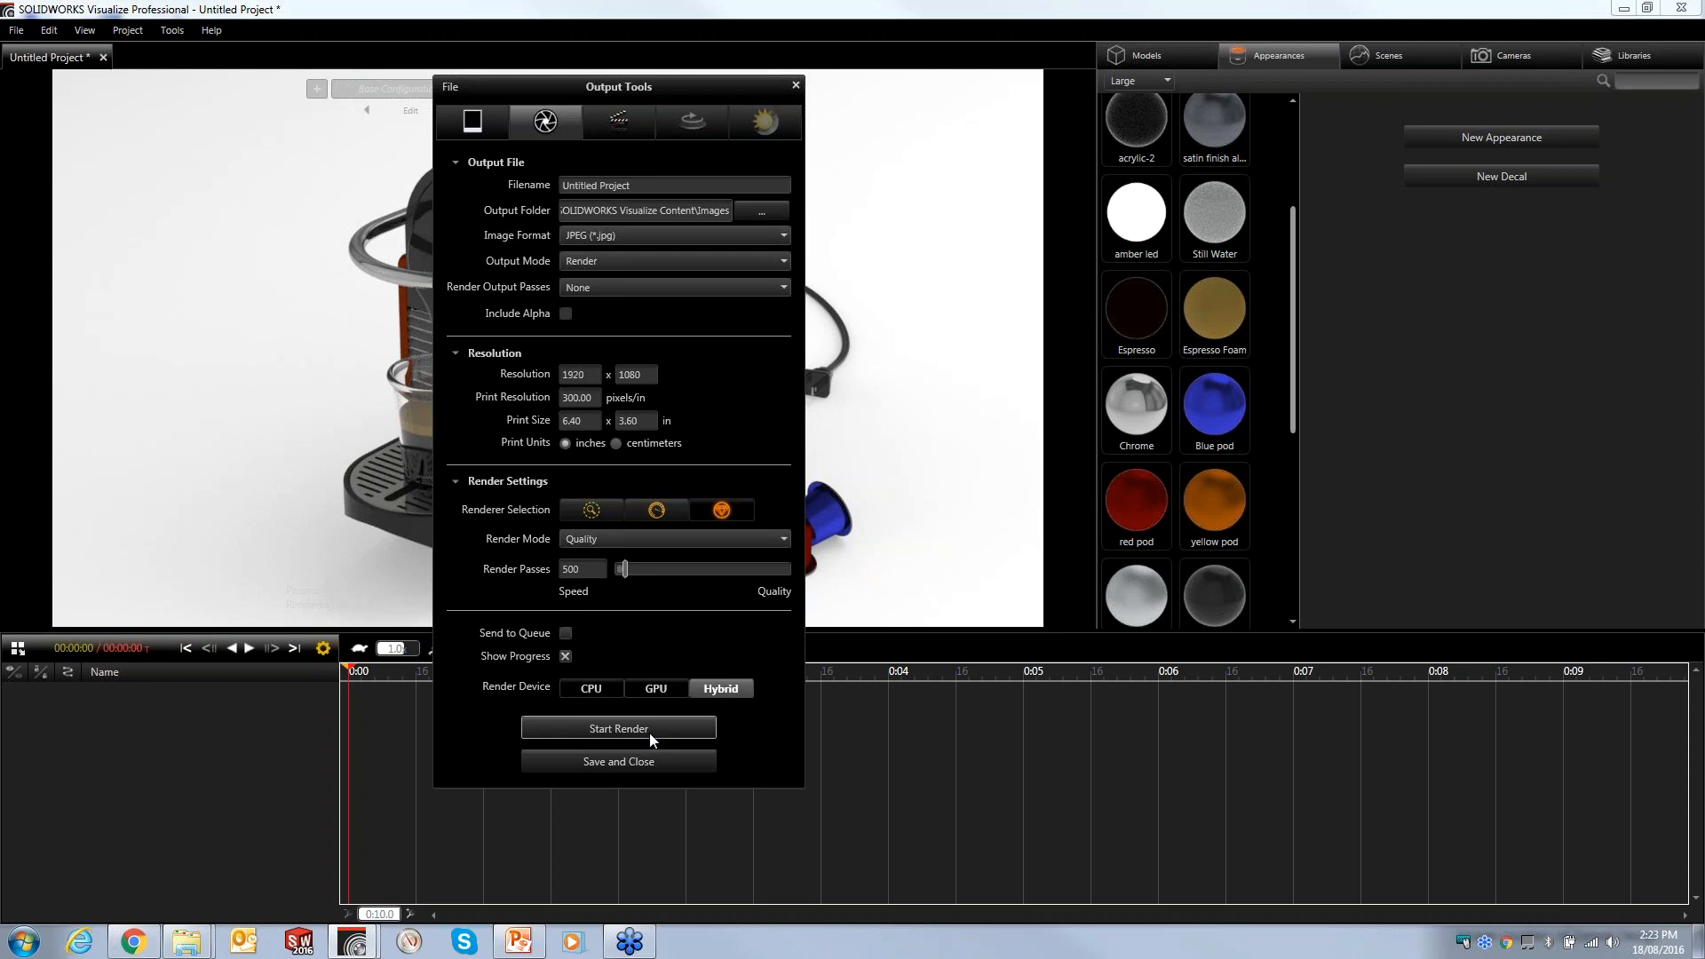
click(566, 633)
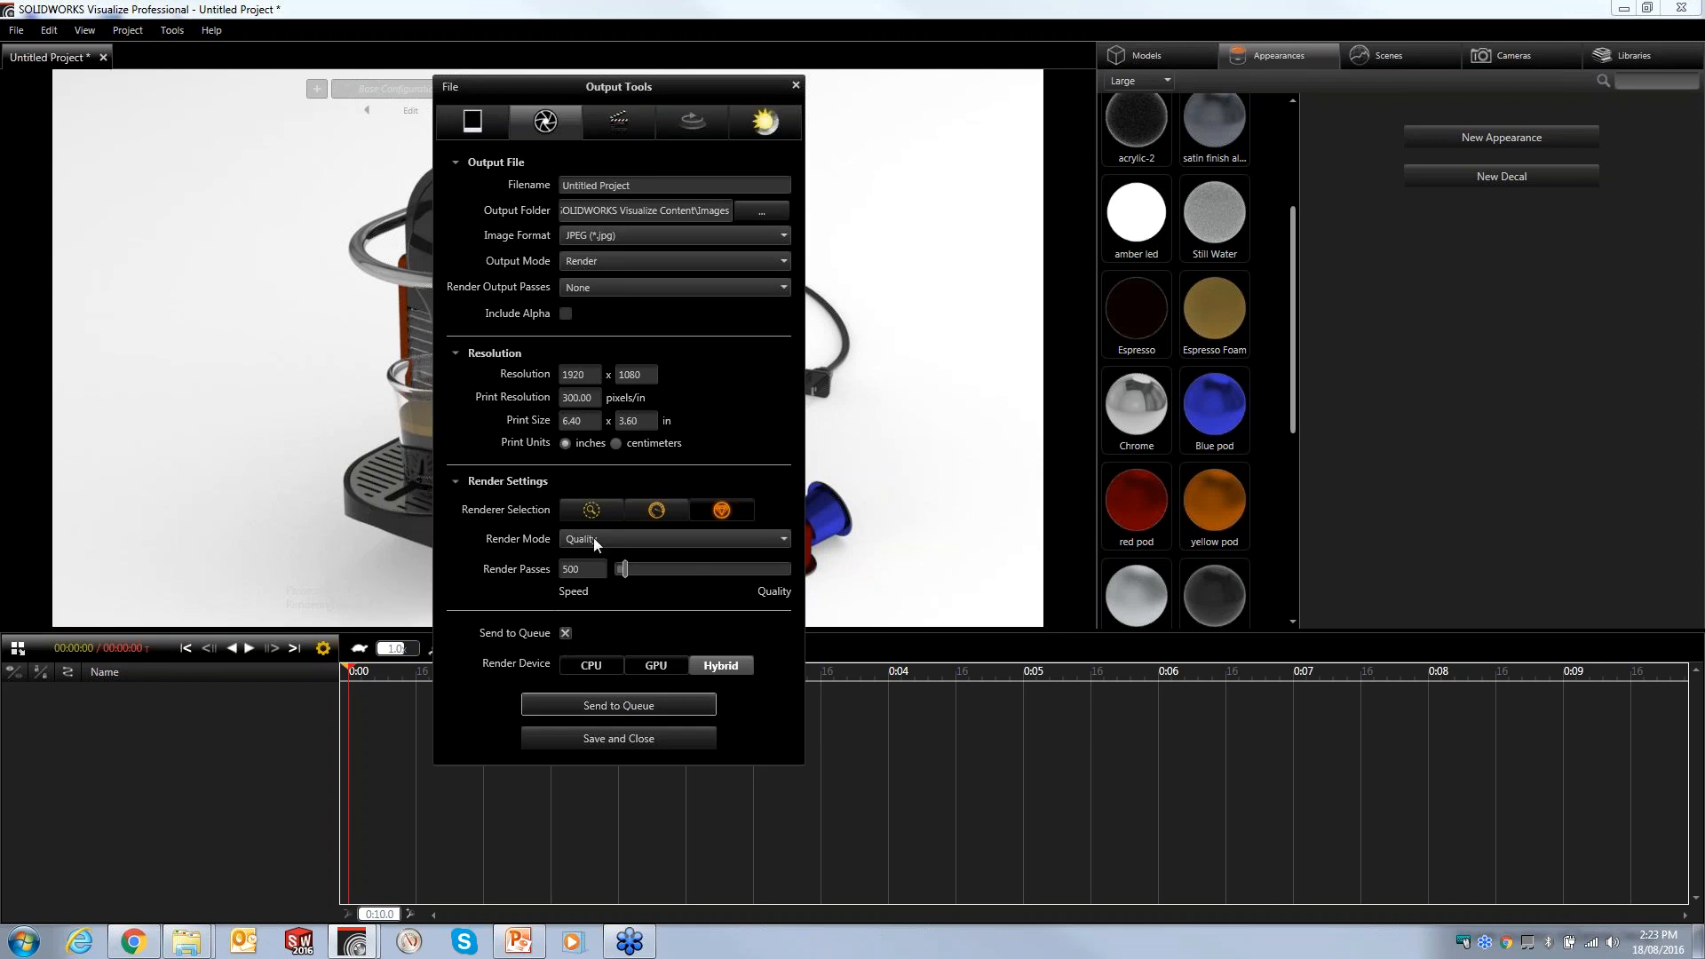
- Set the output mode to All Configurations and send the render to the queue
click(607, 265)
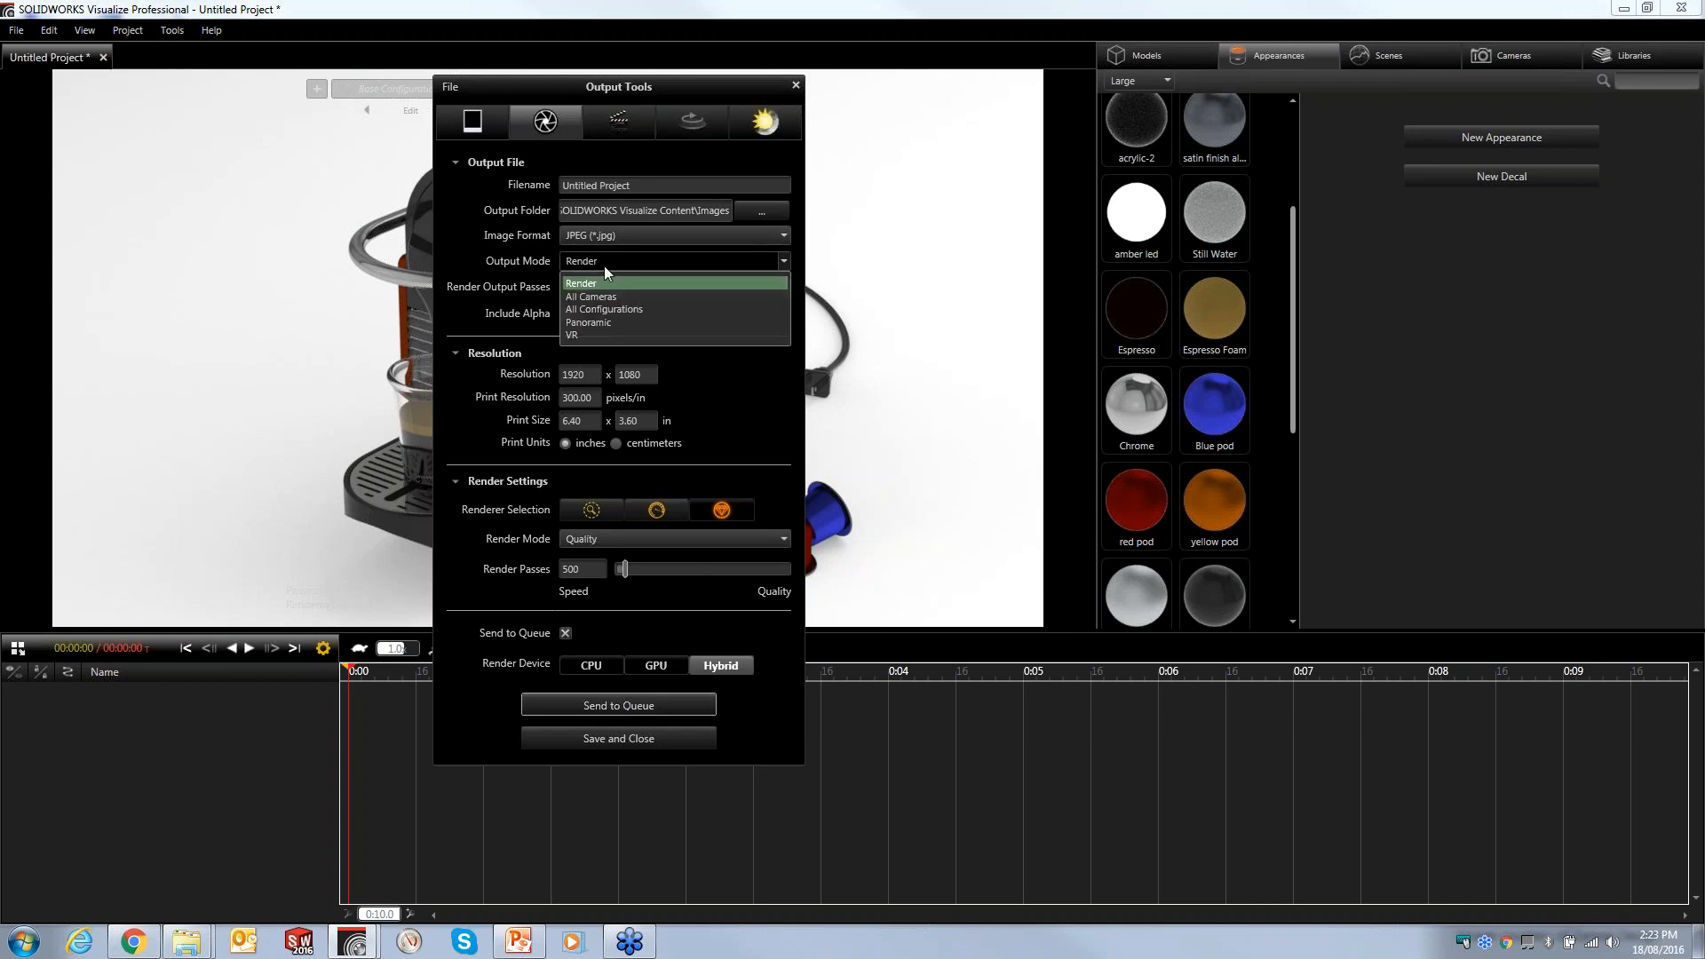
click(642, 310)
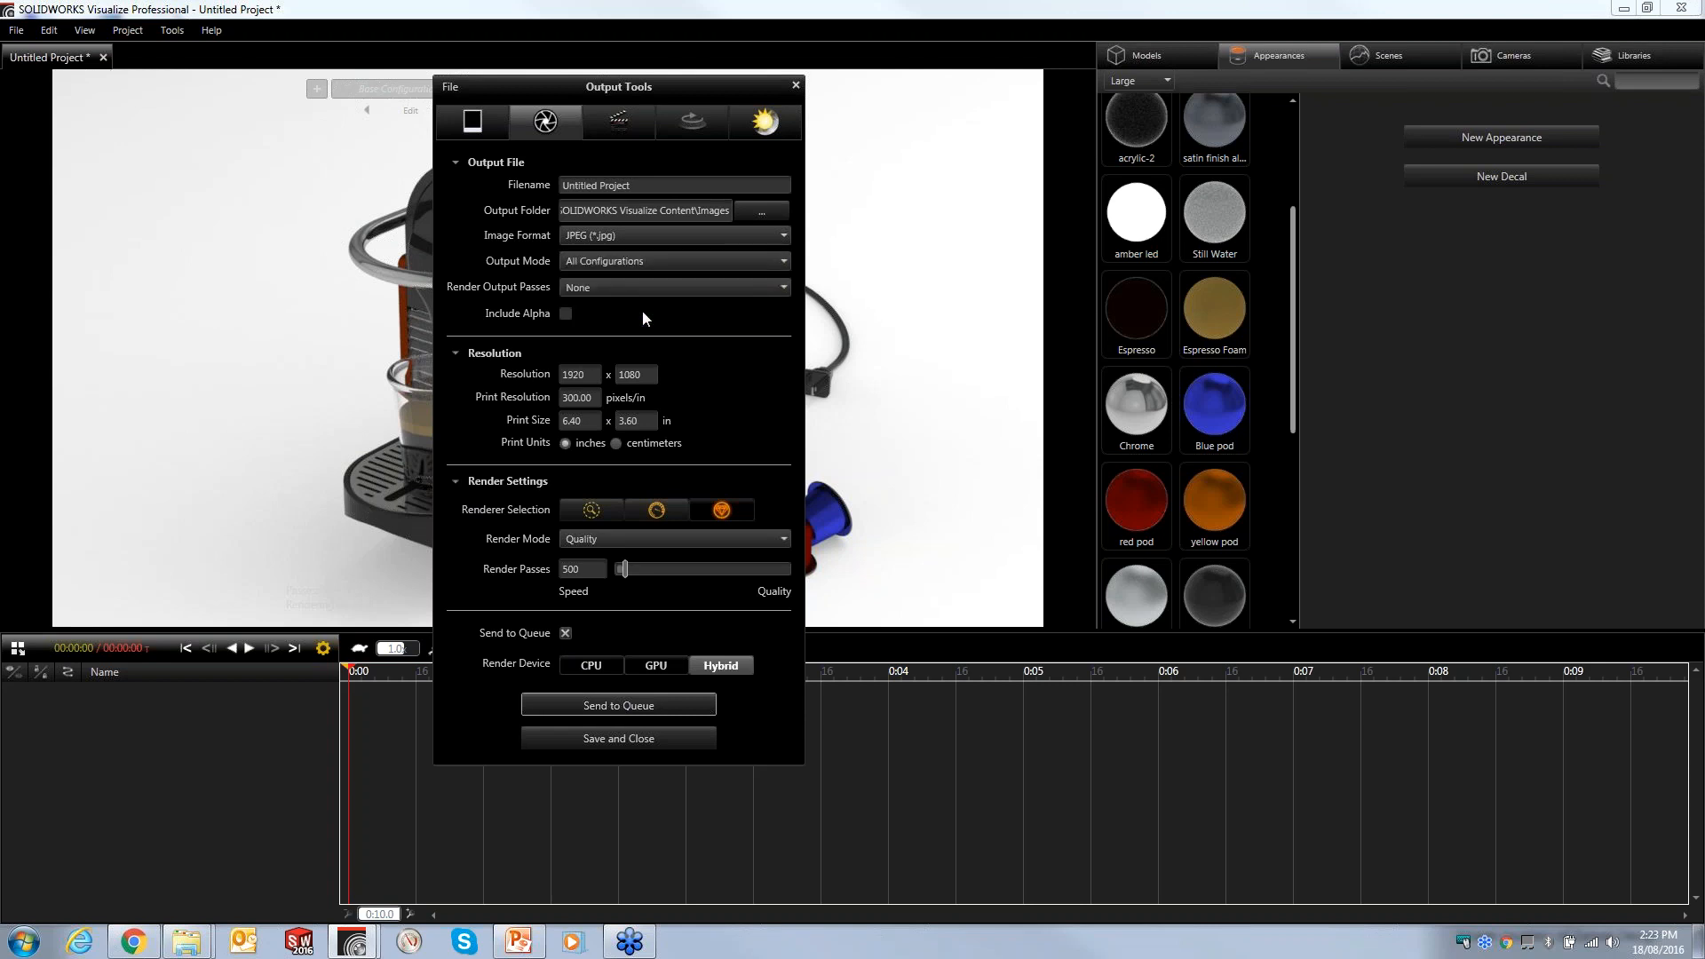
click(602, 706)
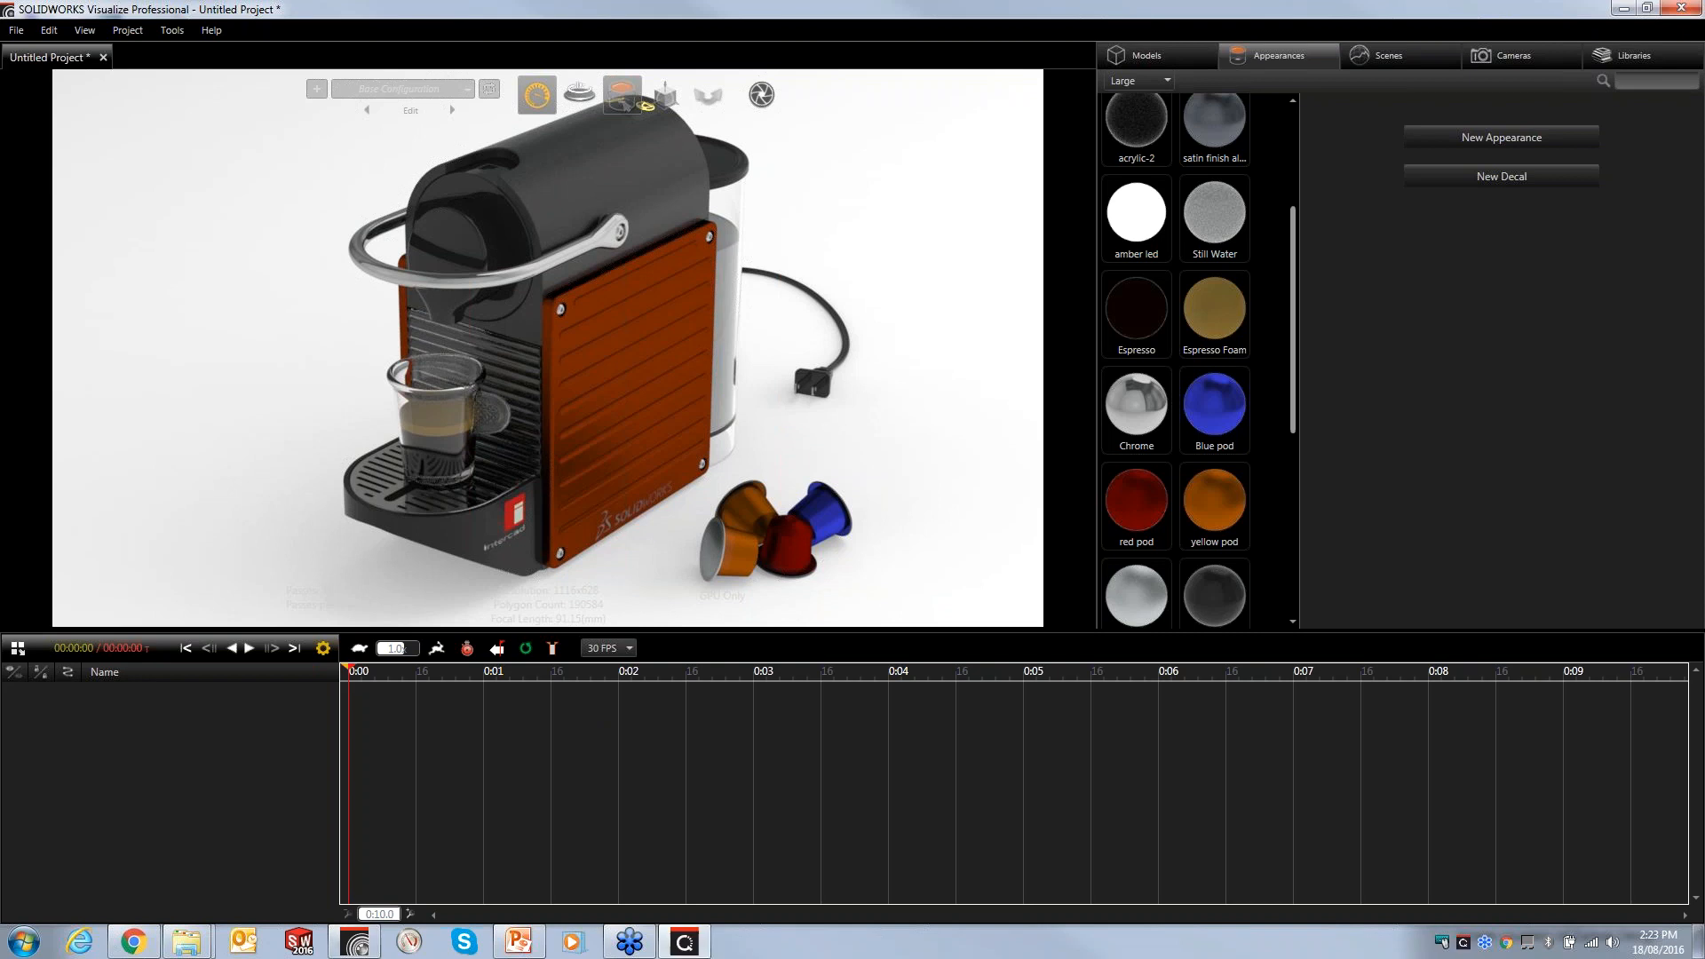
- Review the queued job's details in the Visualize Queue window and put the window away
drag(386, 190, 554, 61)
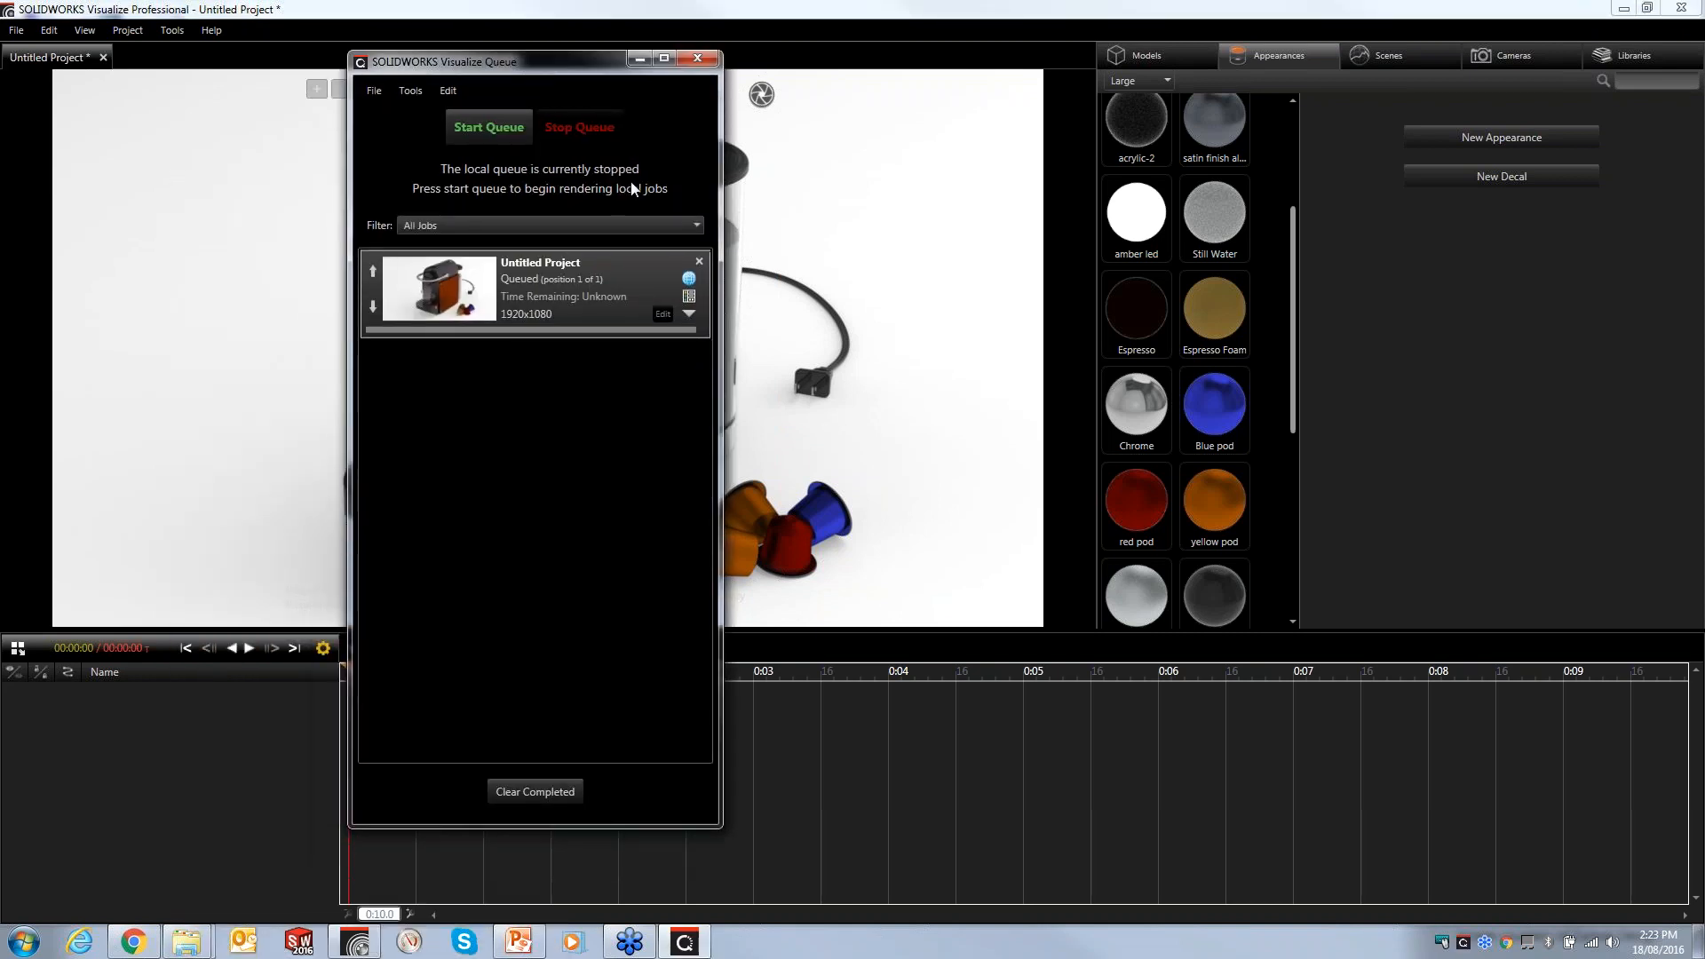
click(689, 315)
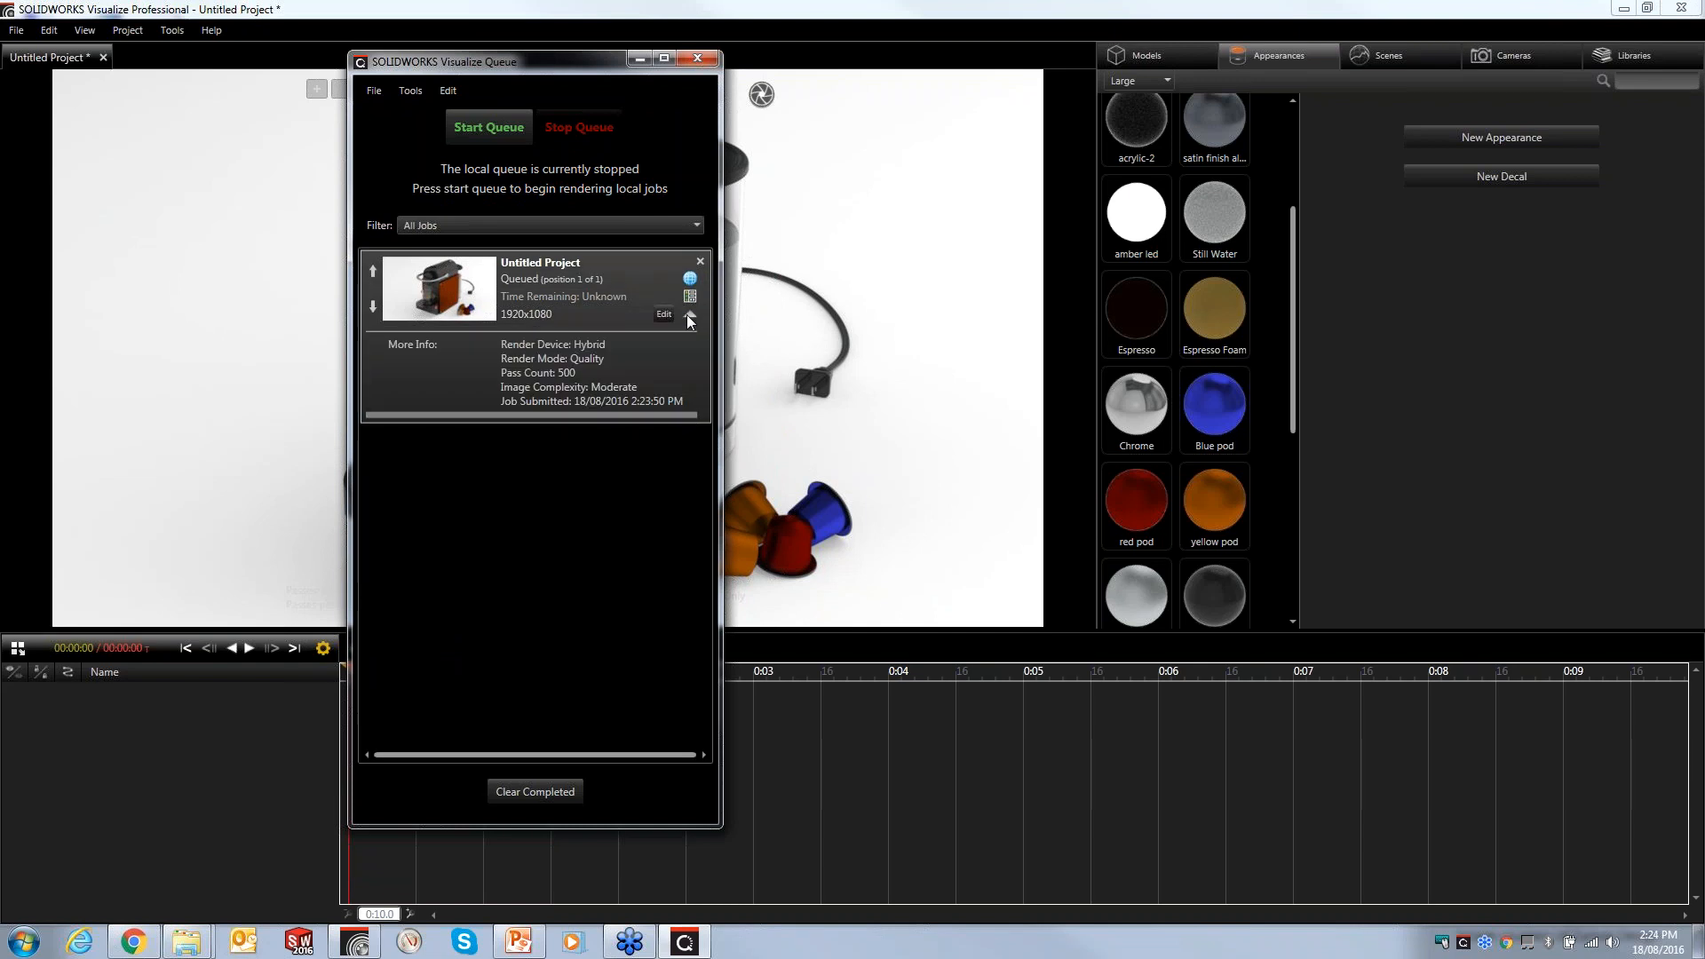
click(690, 317)
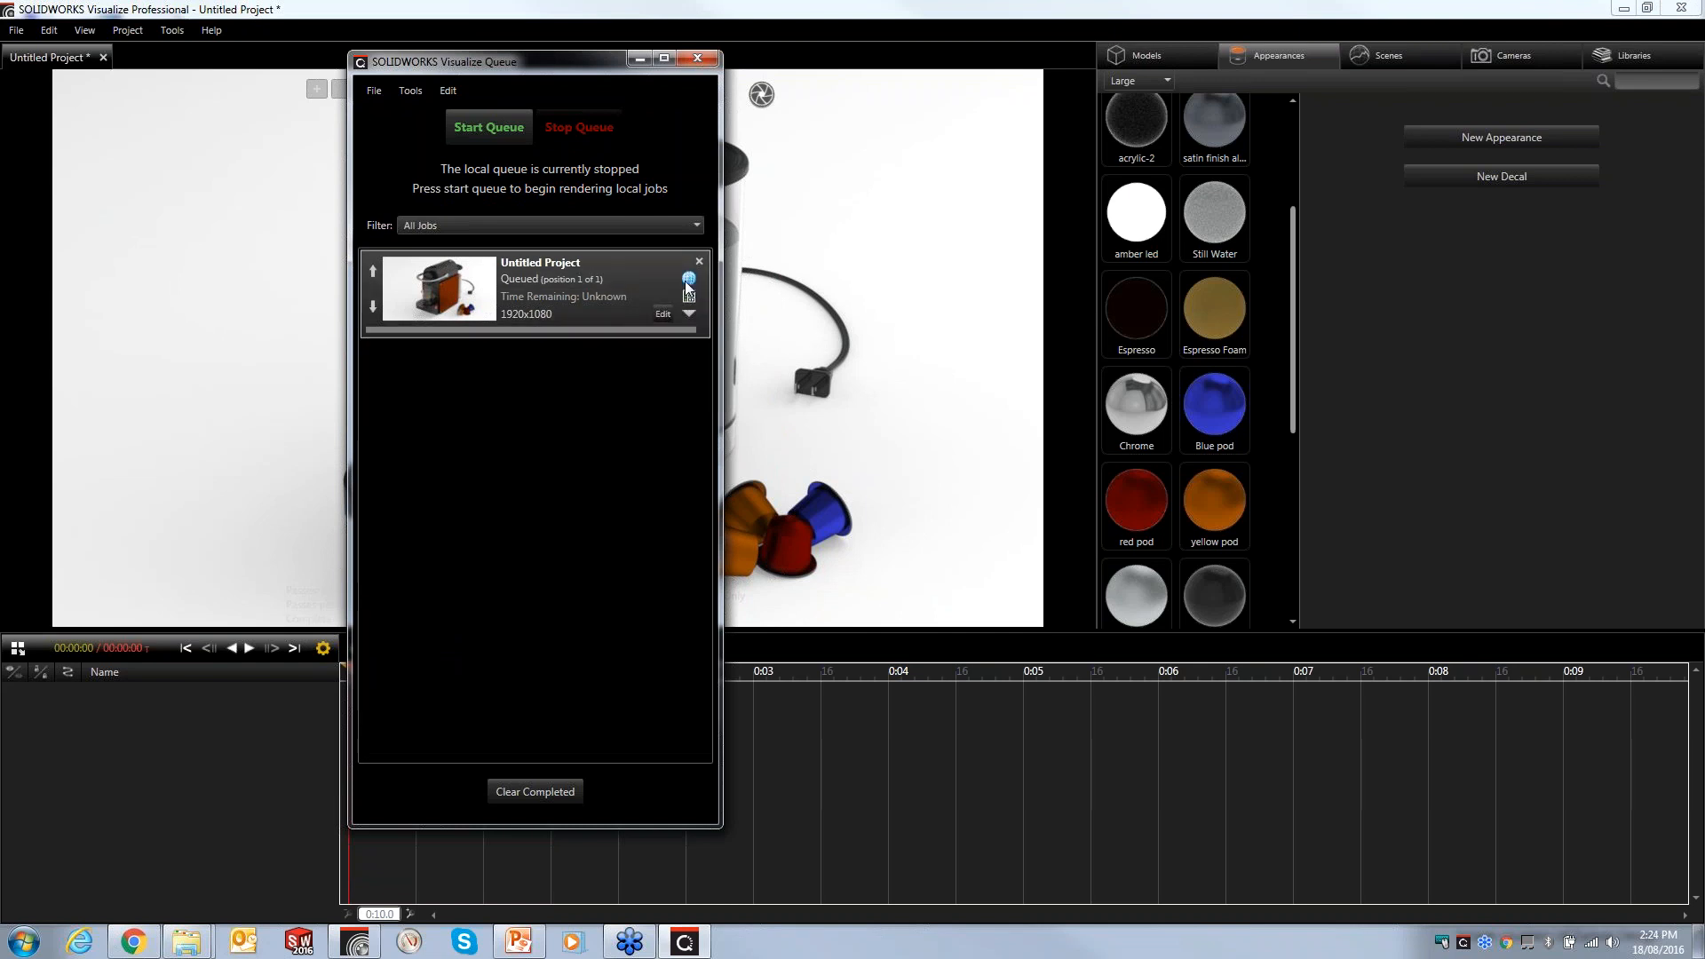
click(640, 59)
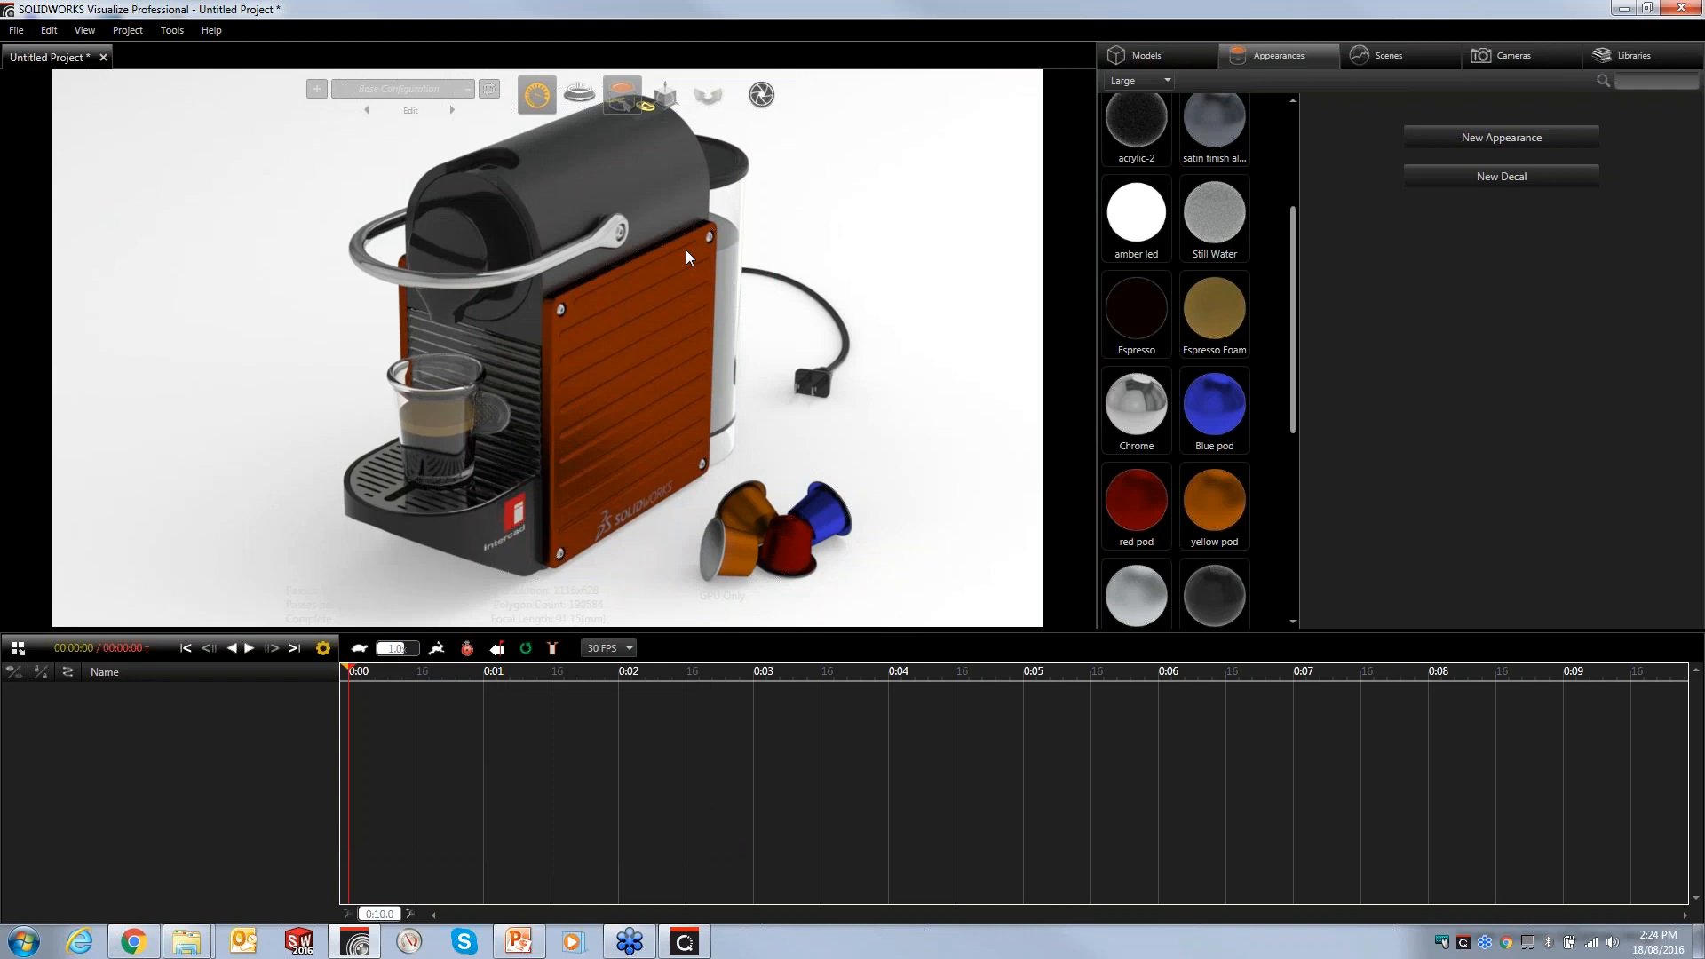
- Switch to PowerPoint, start the slideshow from the current slide, exit it and minimize PowerPoint
click(528, 945)
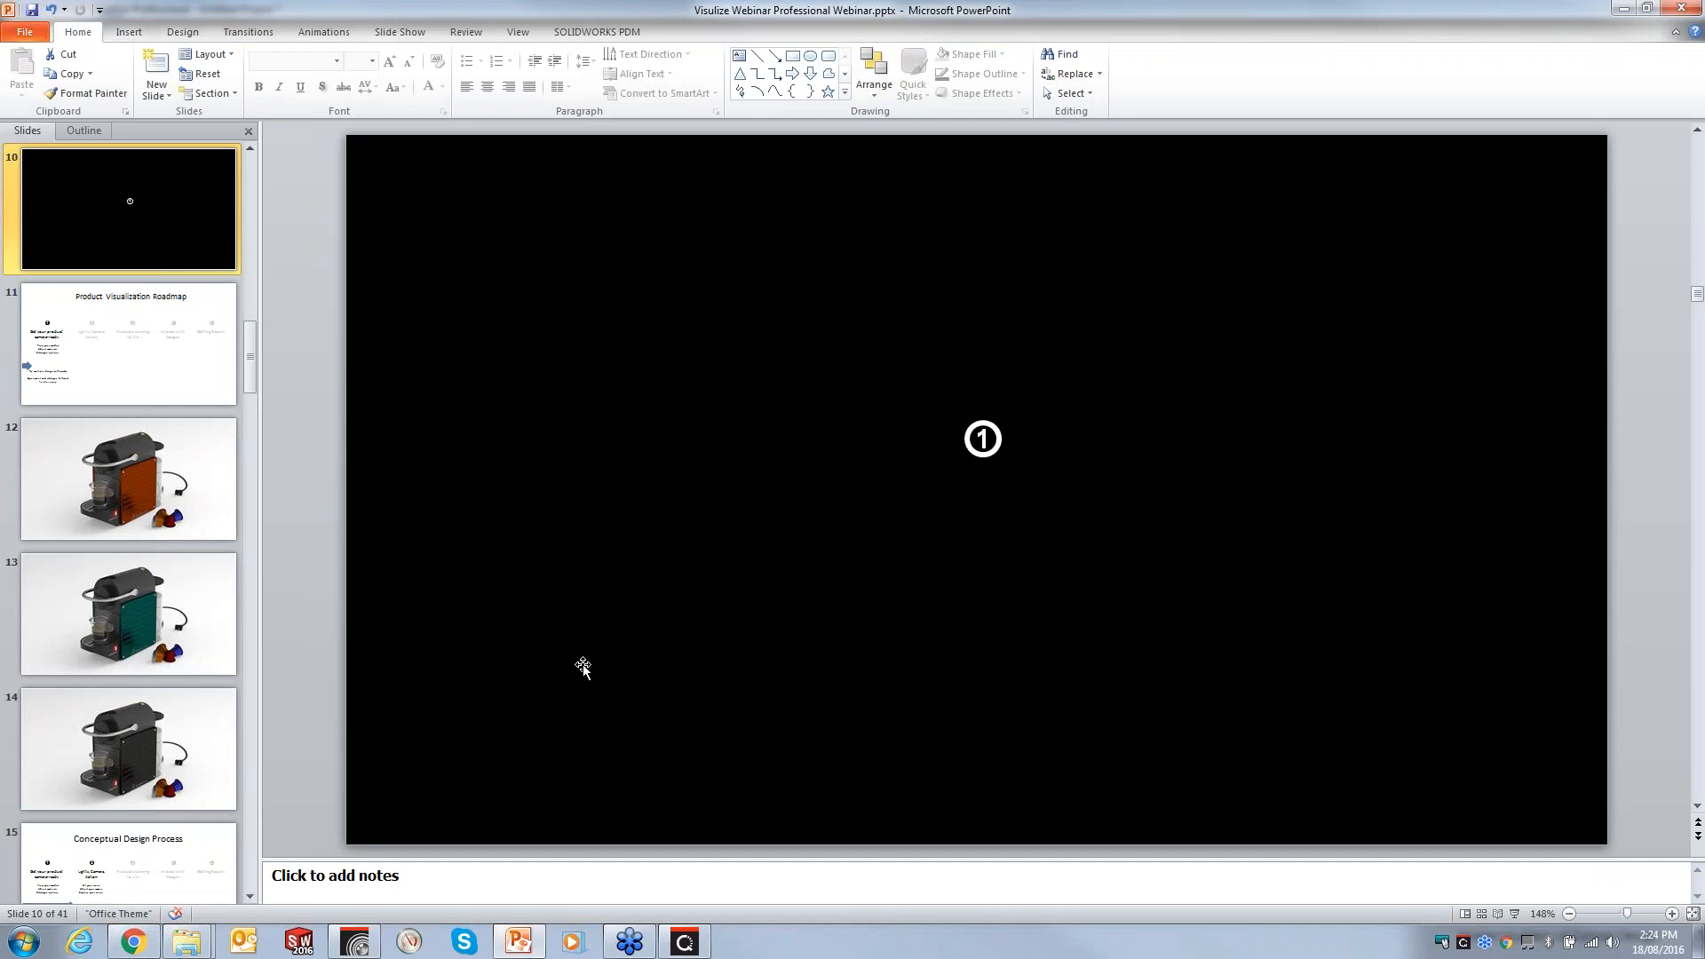
key(shift+F5)
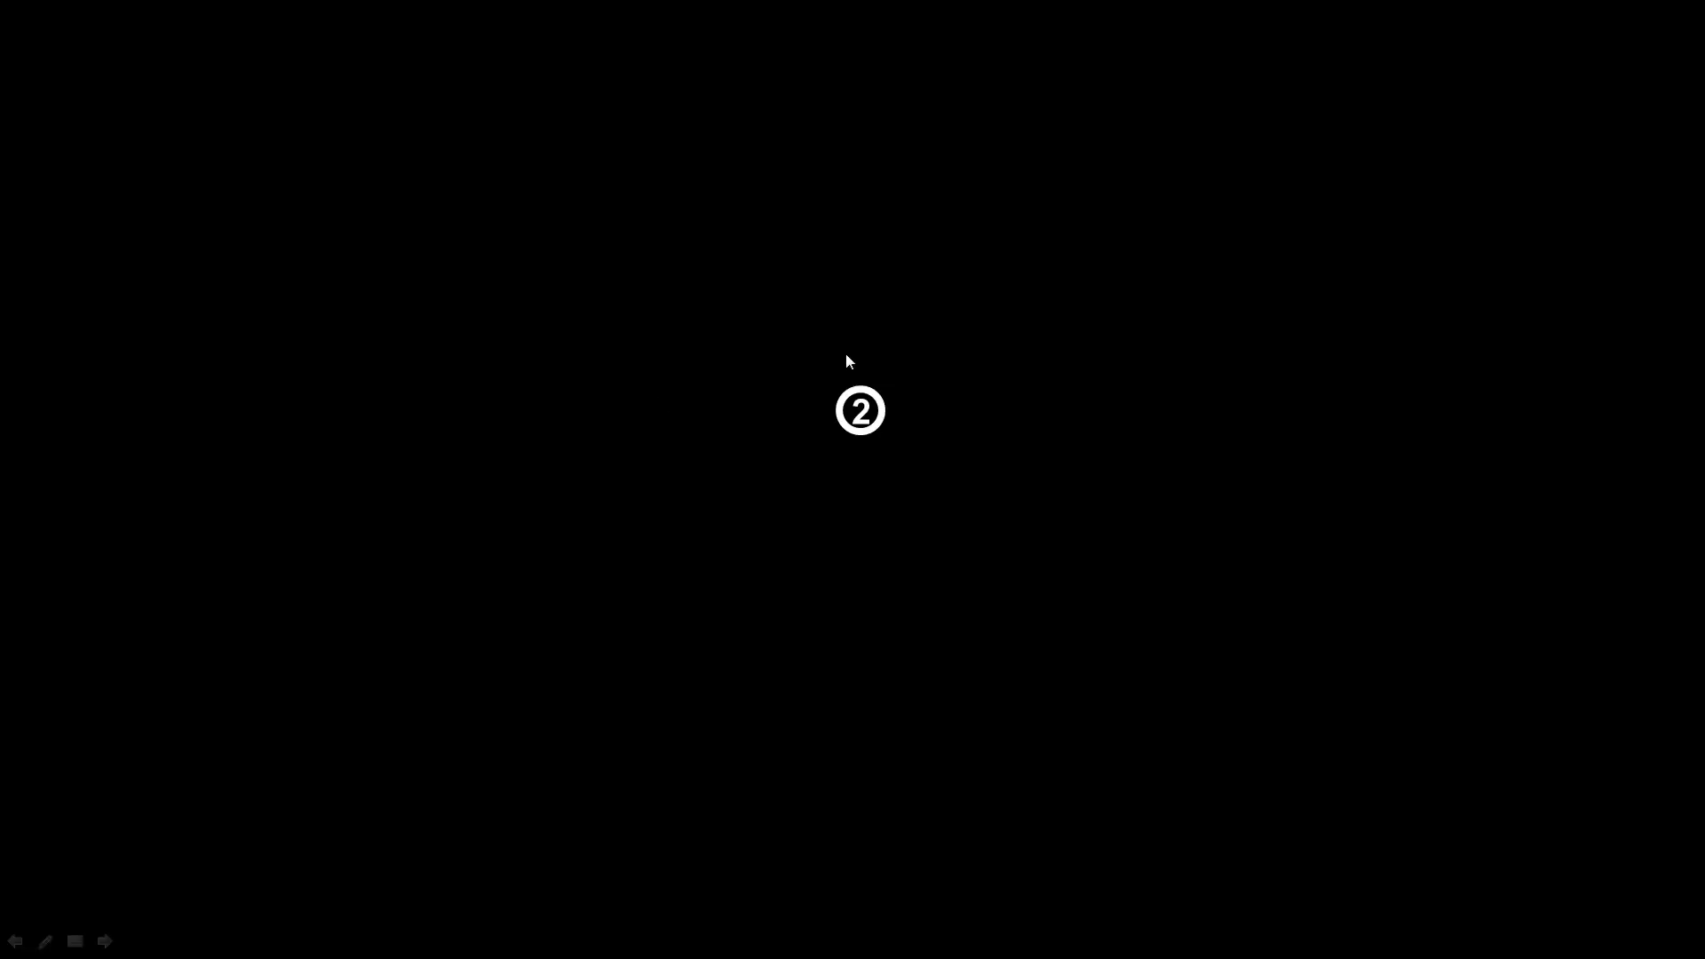
key(Escape)
click(1623, 9)
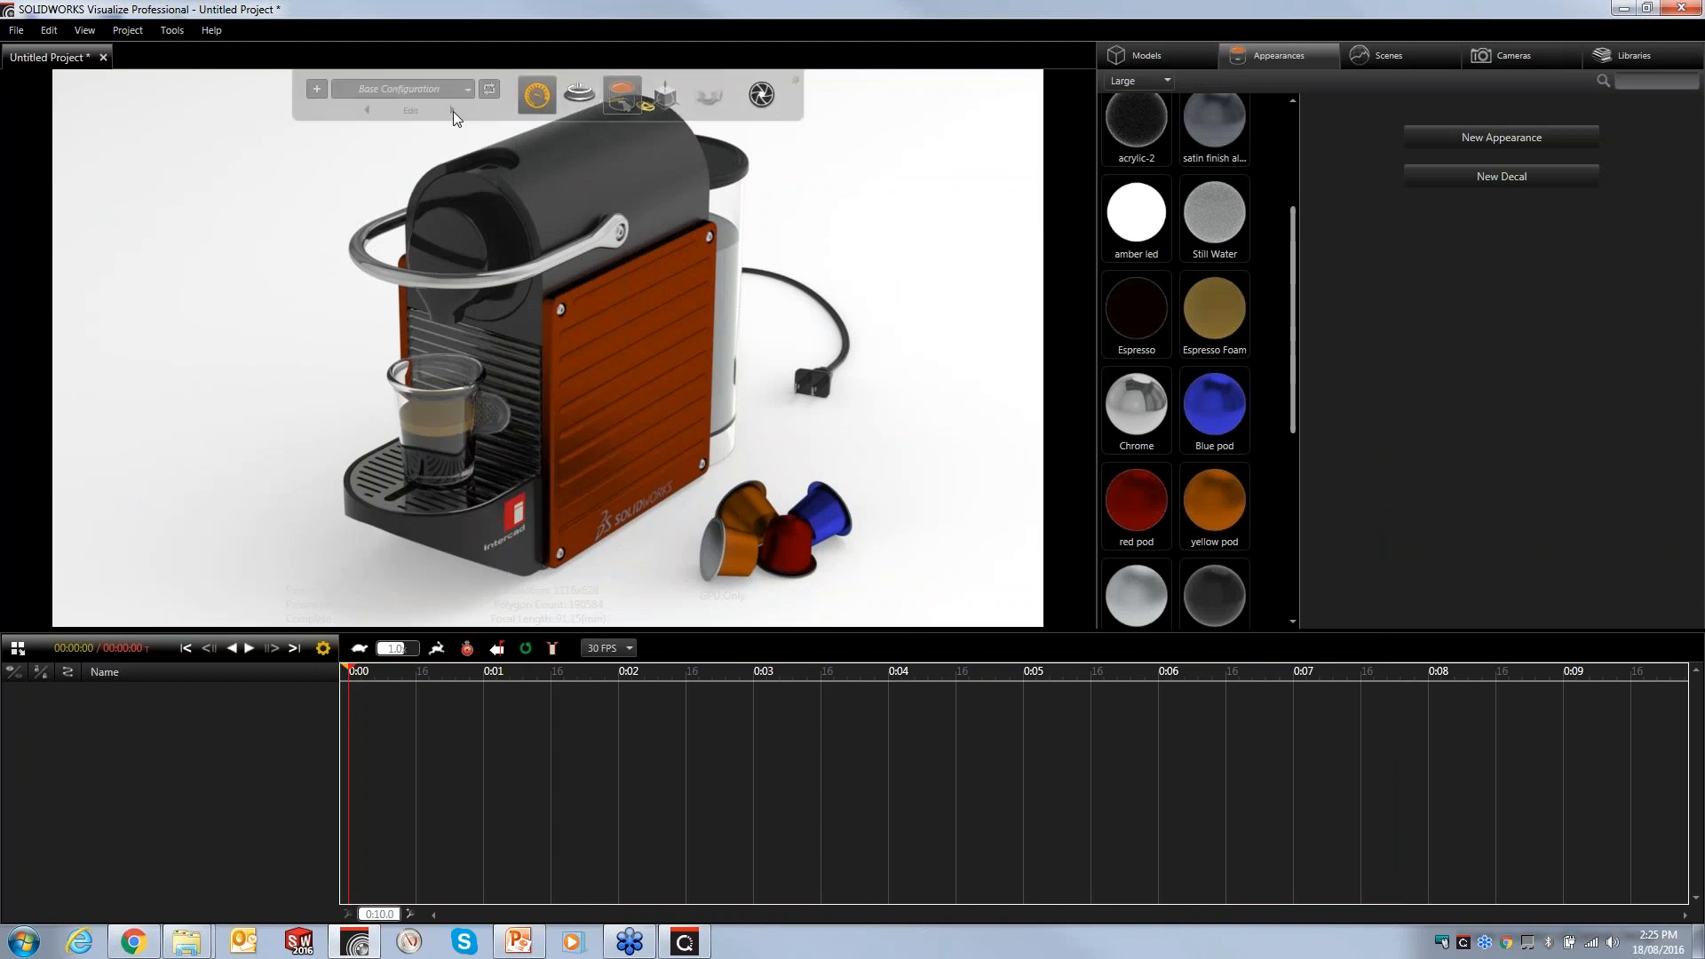
- Switch the model to the Charcoal configuration
click(460, 89)
click(375, 146)
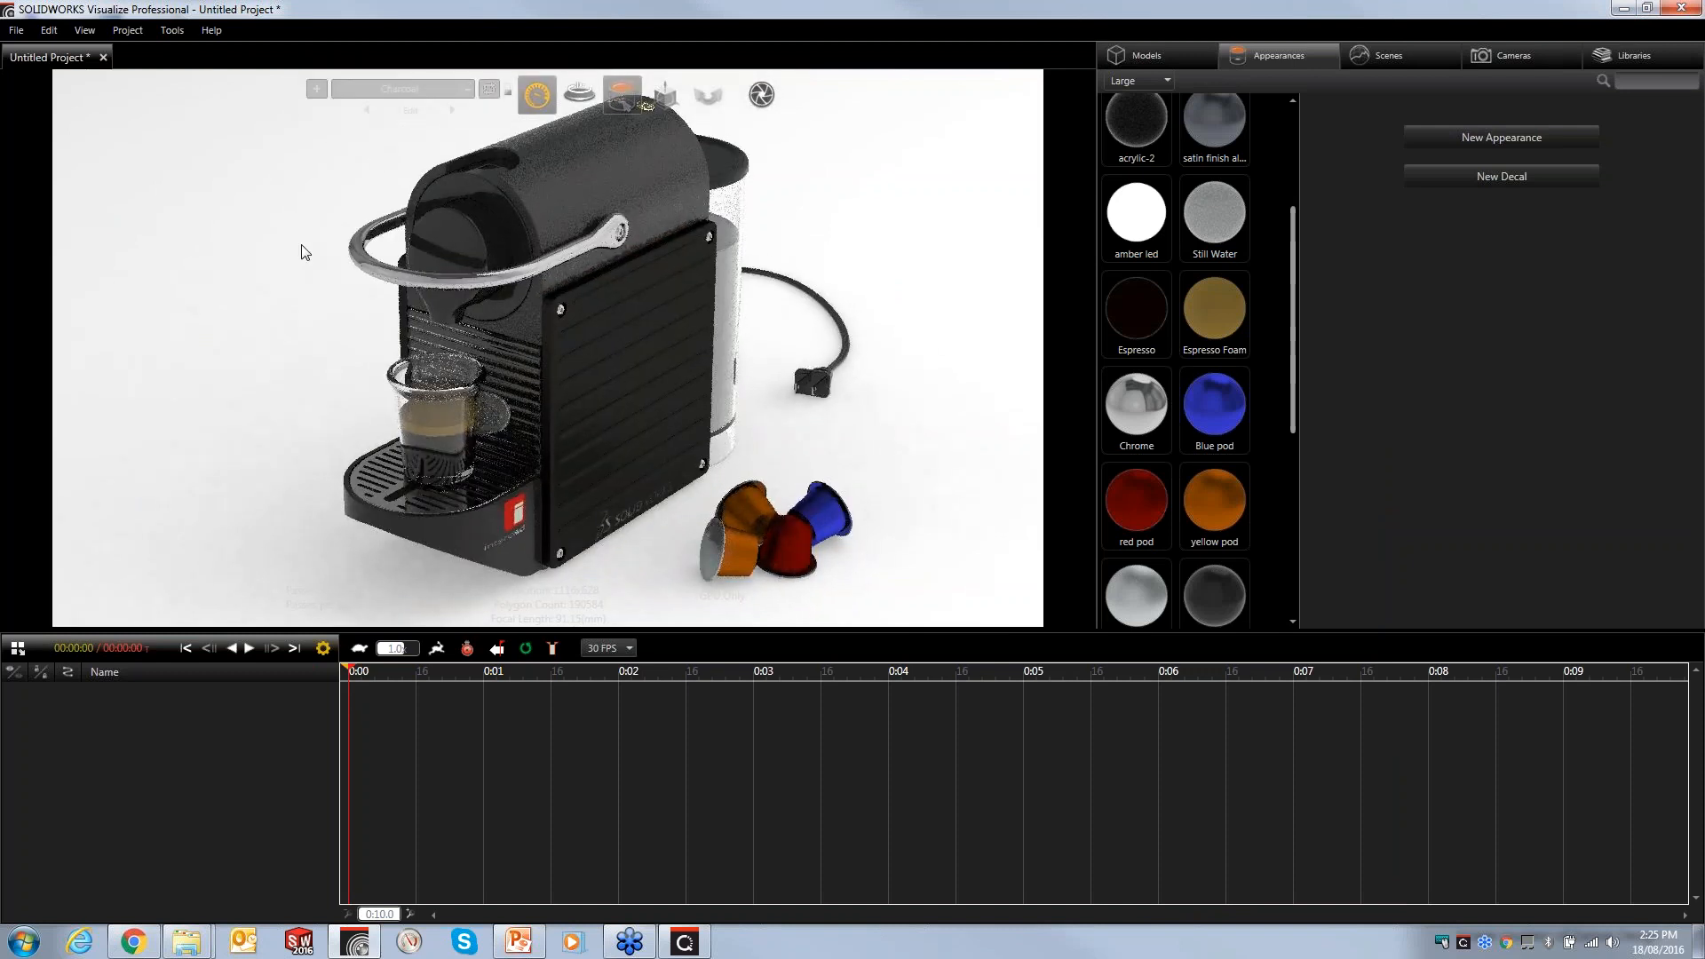
mouse_move(535, 99)
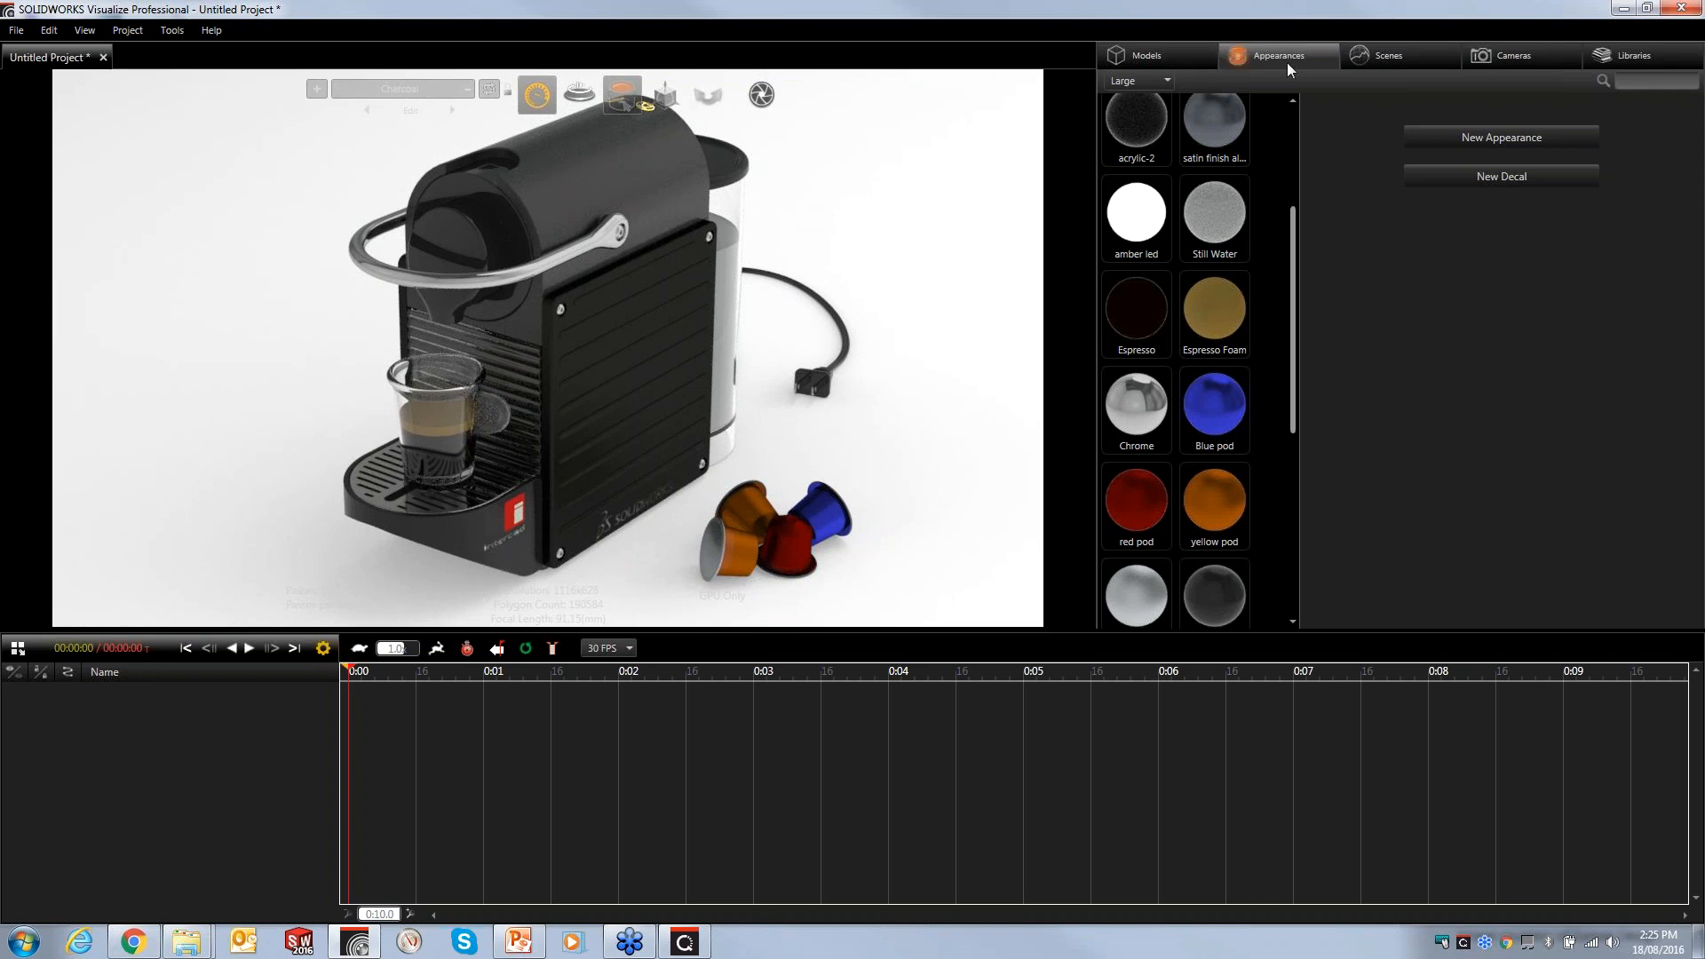
- Create a new Sunlight environment for the scene
click(1380, 56)
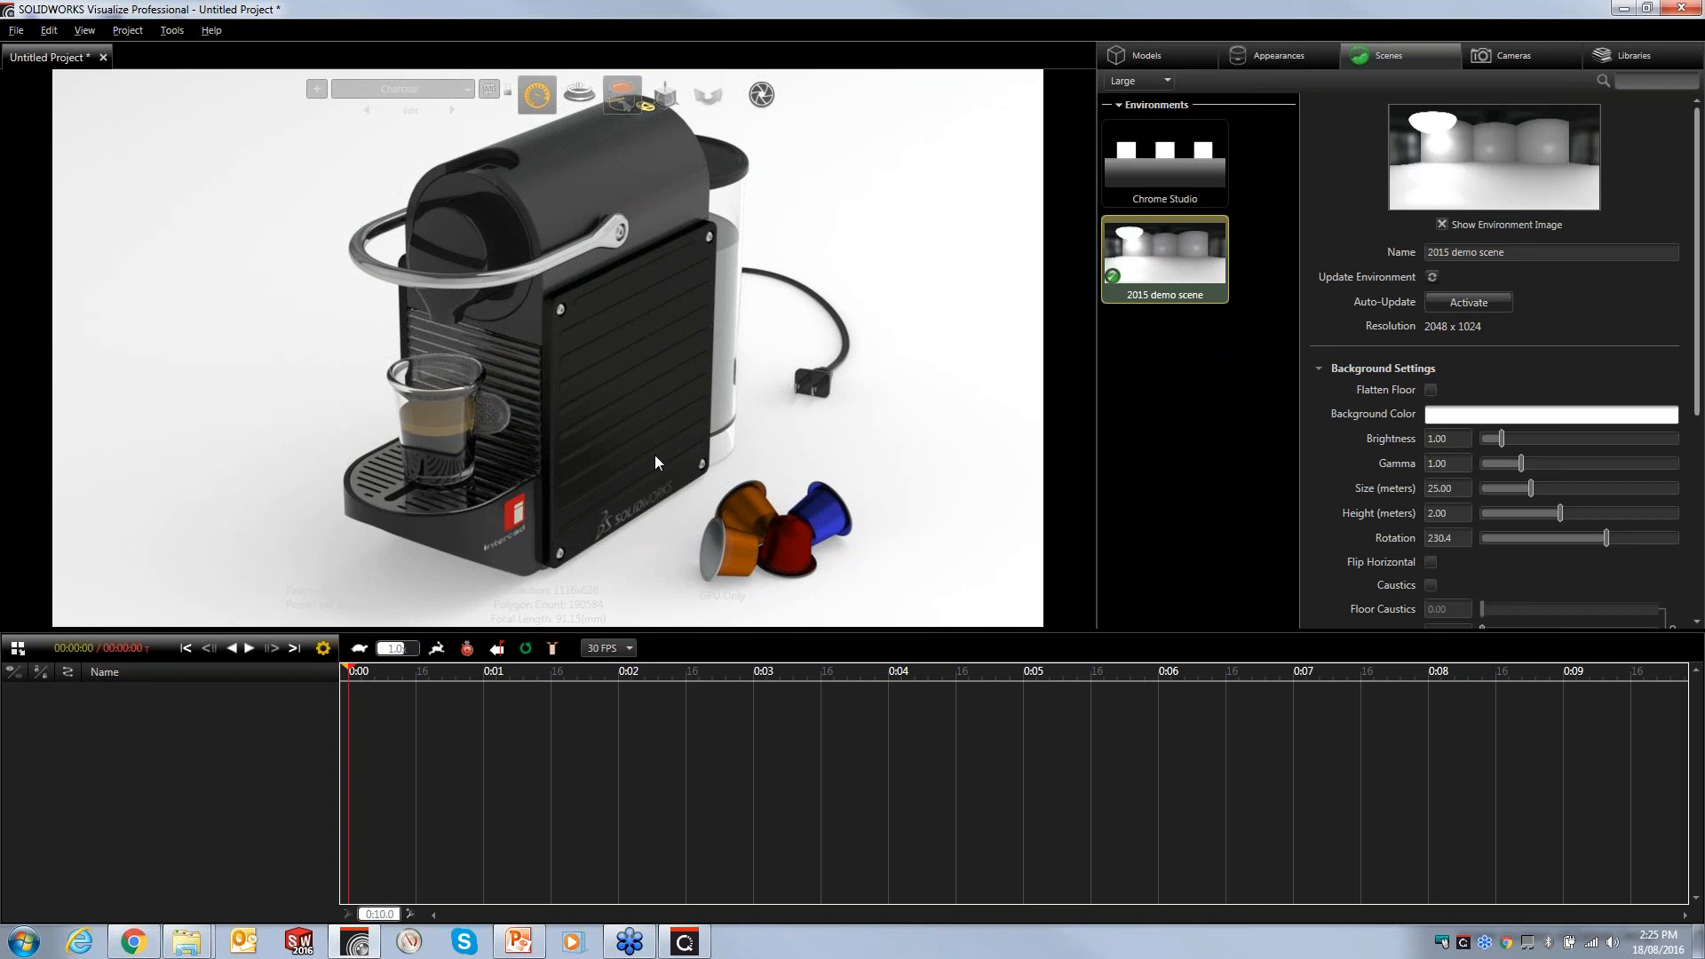
right_drag(590, 486, 613, 950)
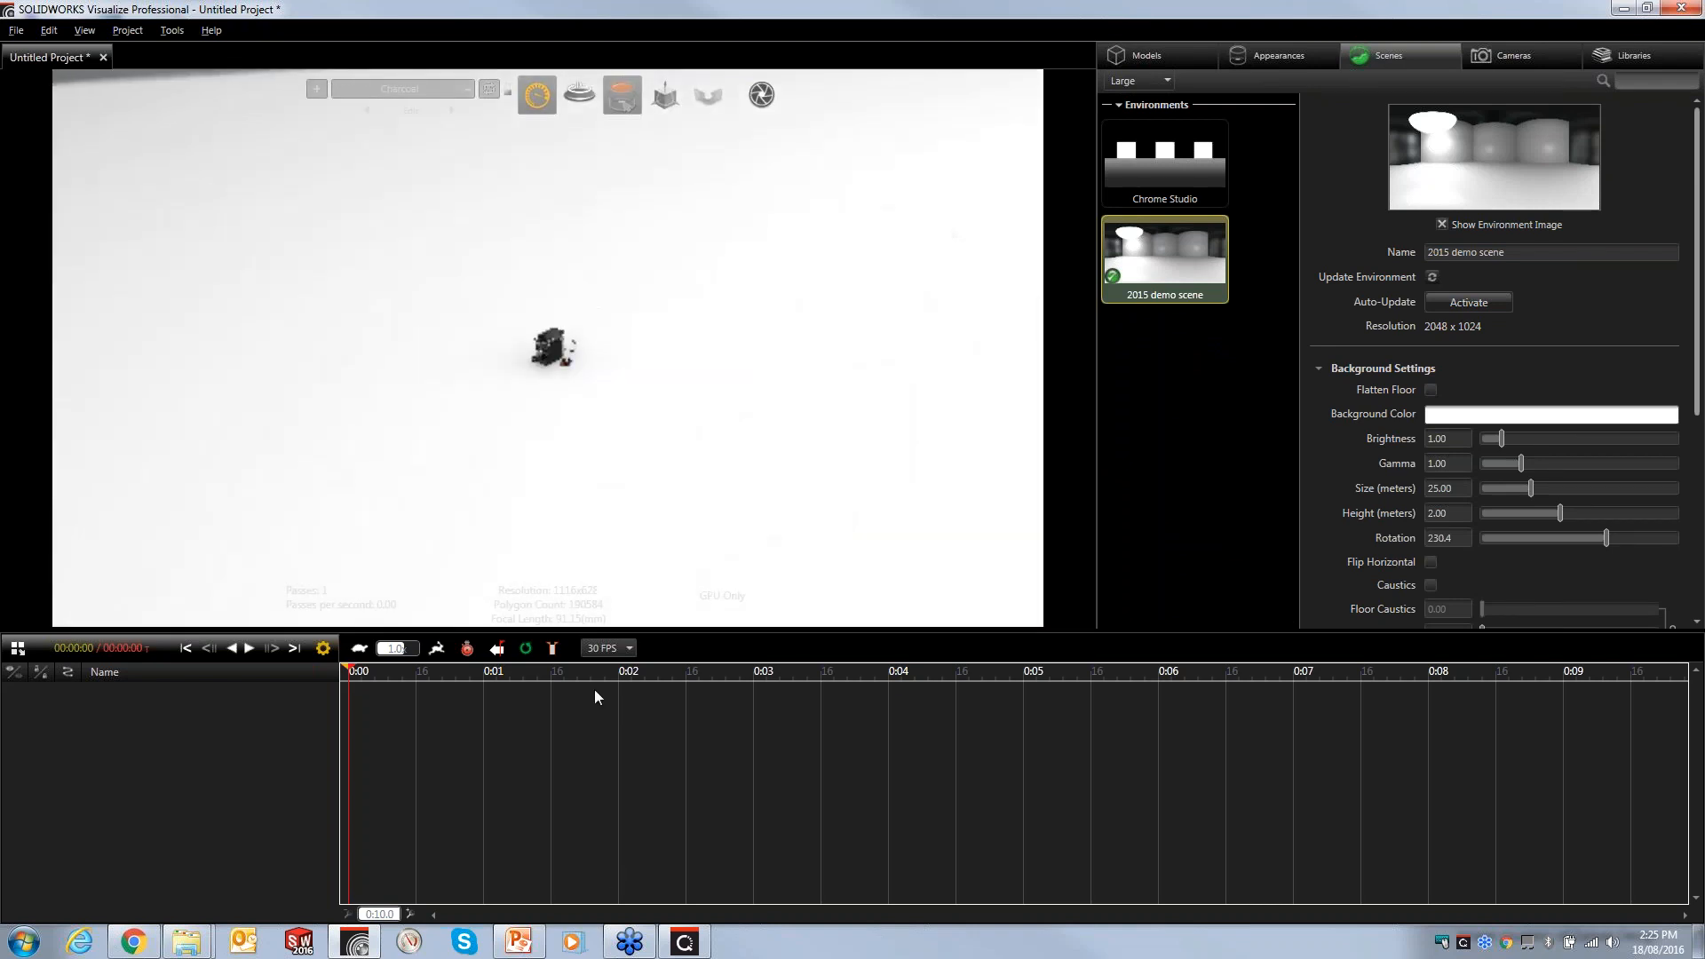
right_drag(543, 394, 593, 798)
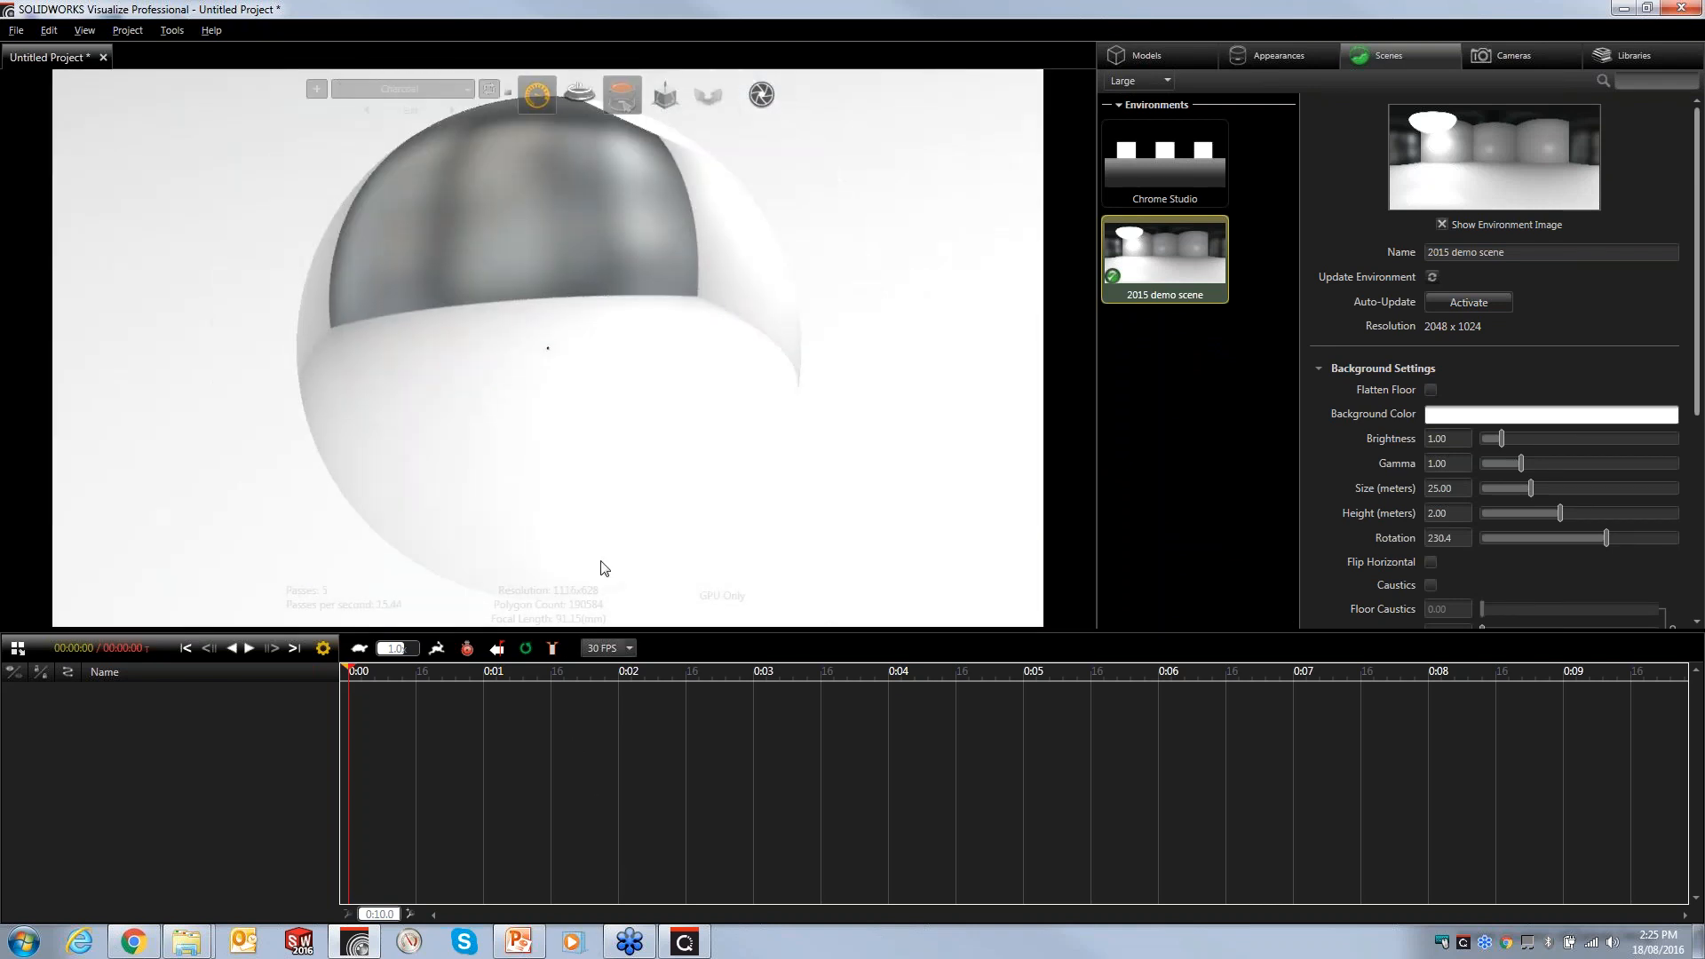
right_drag(569, 353, 568, 16)
right_drag(573, 366, 577, 18)
right_drag(616, 358, 627, 232)
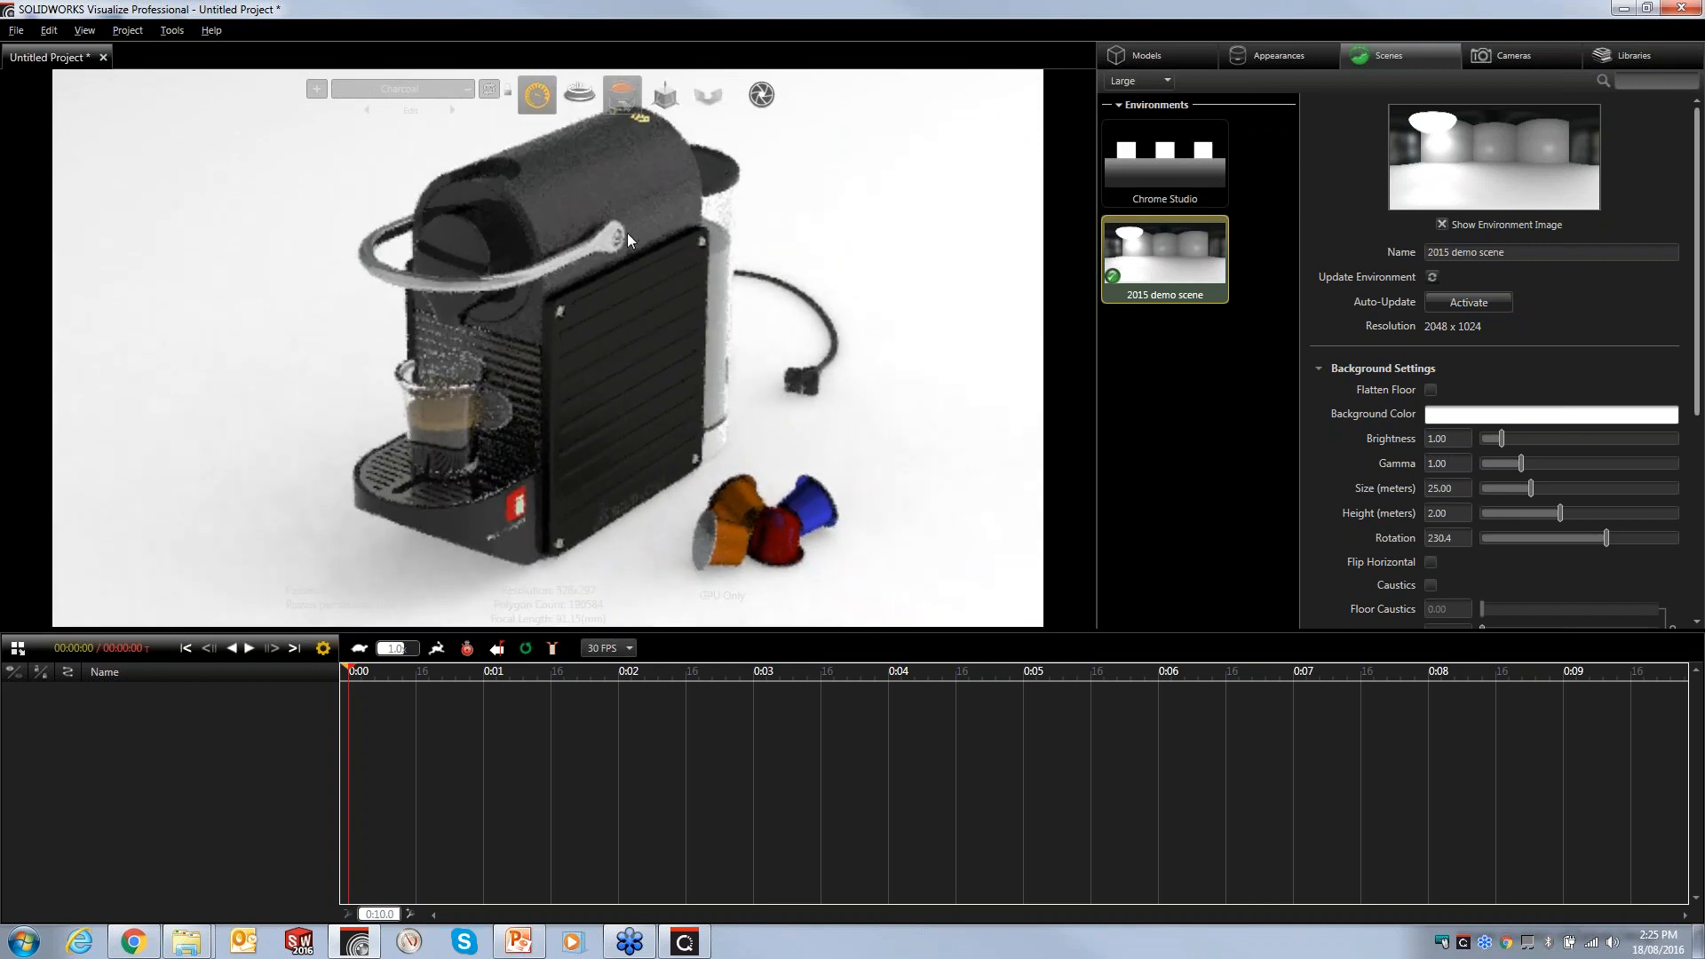
right_click(1156, 371)
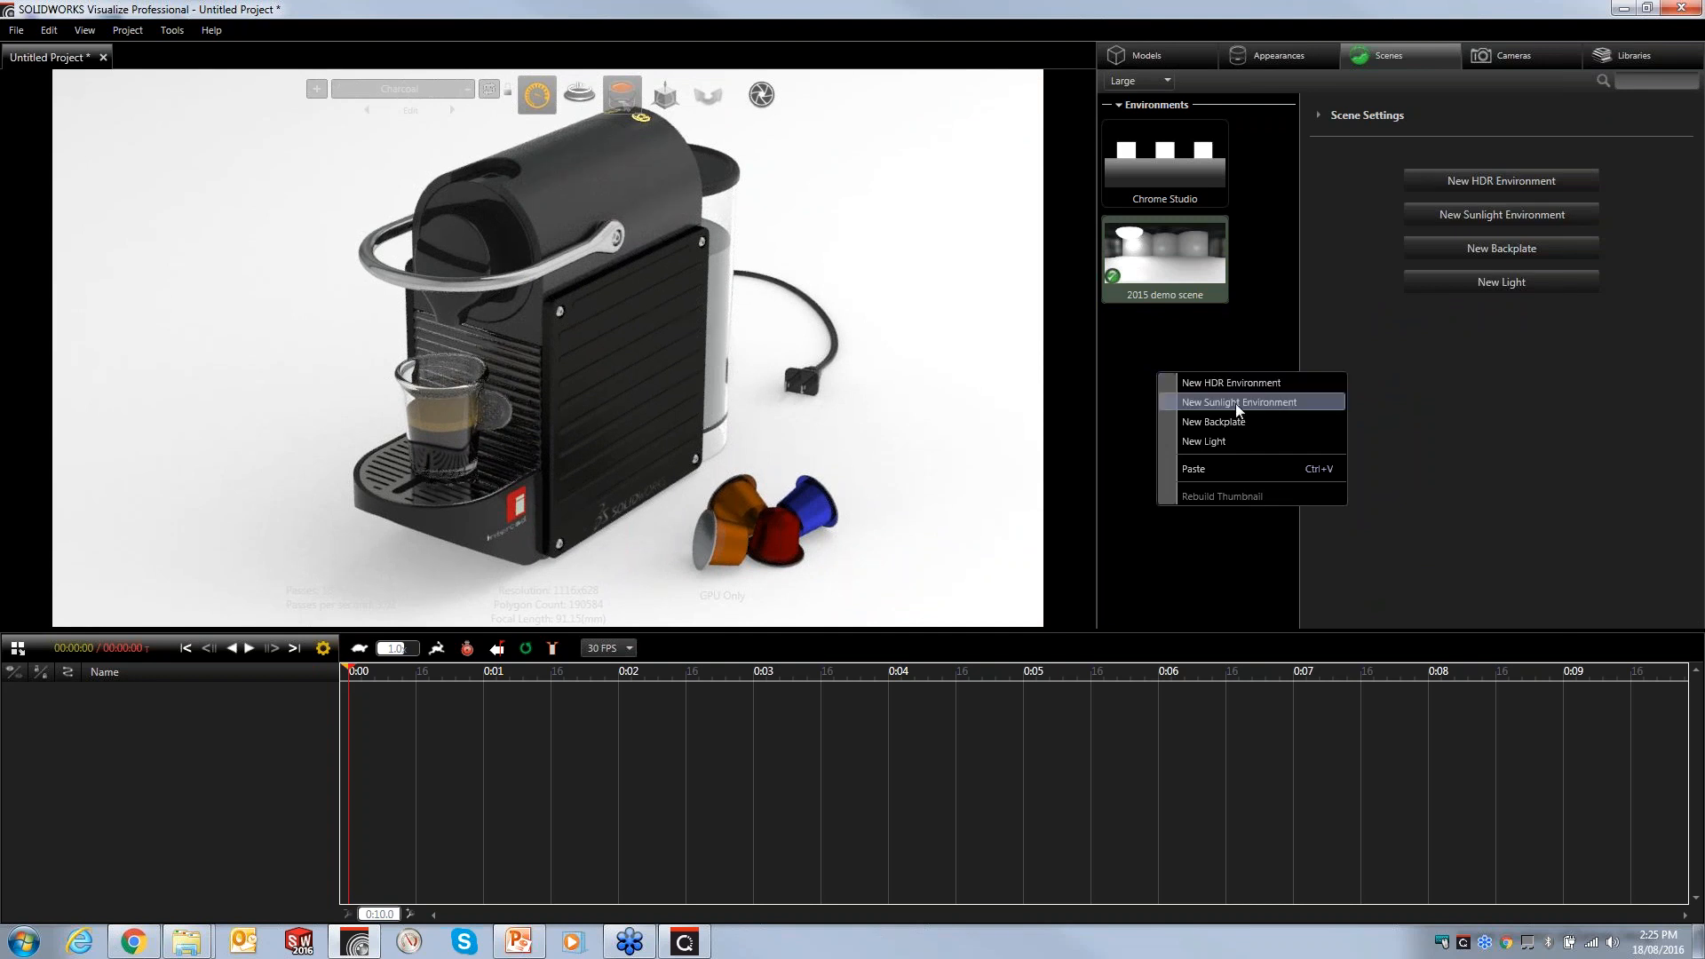
click(1238, 404)
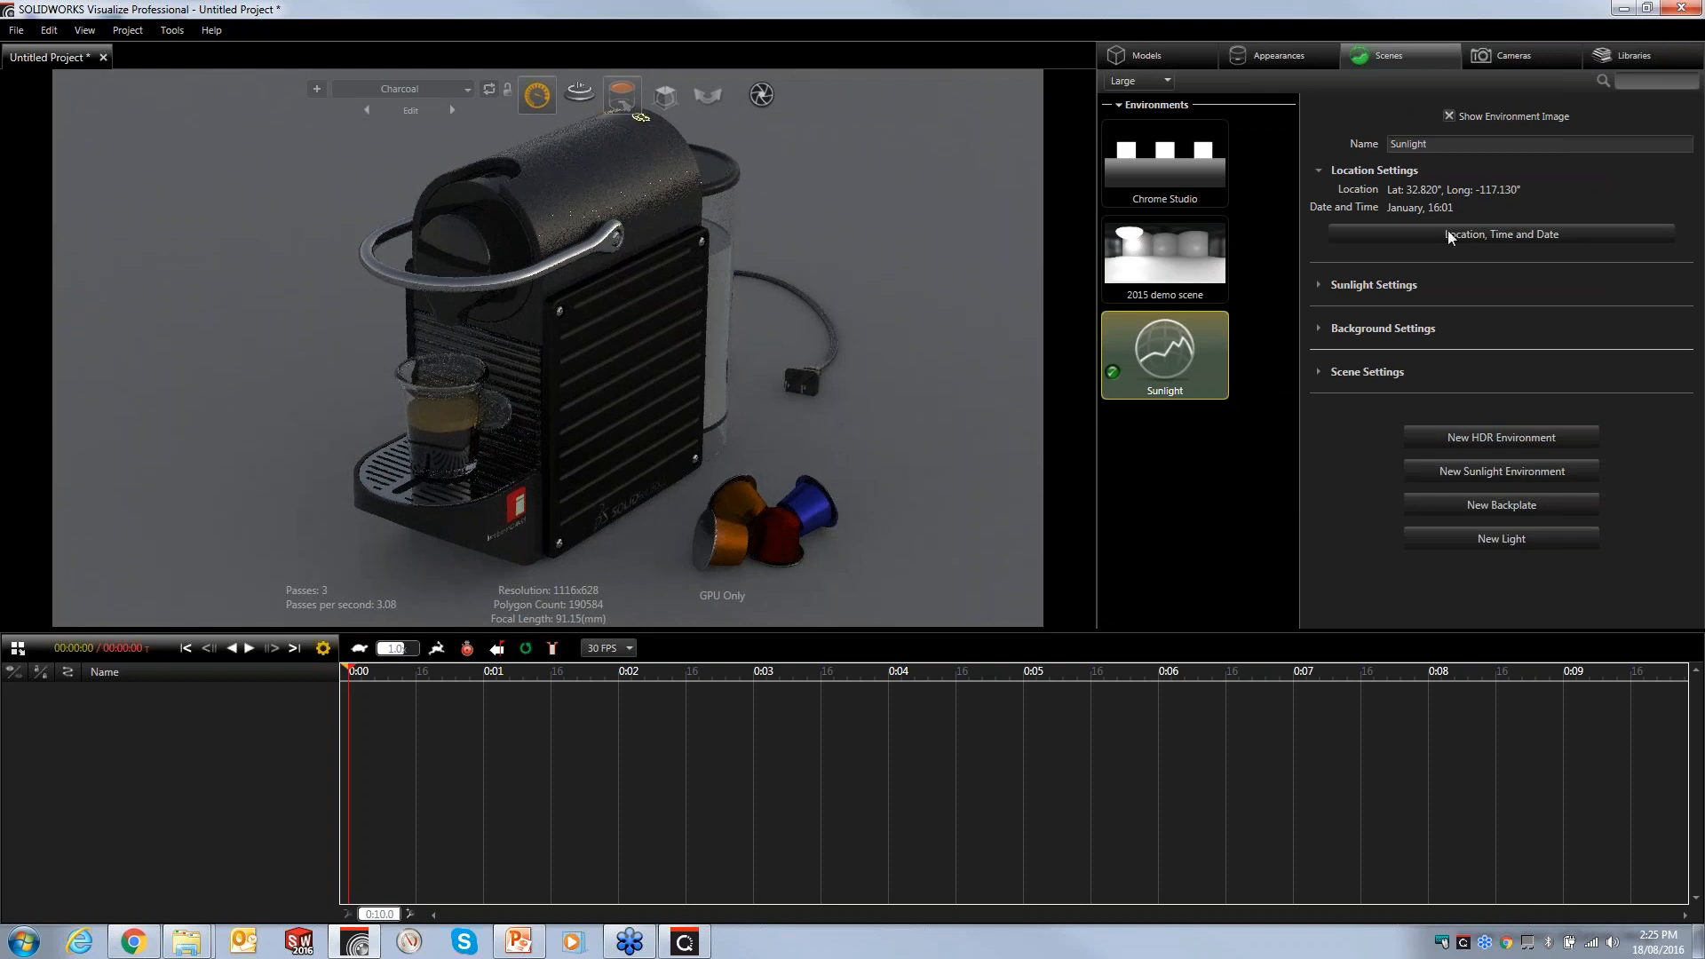
- Set the sunlight location to latitude -23.438, longitude 150 and move the sun to about 12:05
click(1449, 236)
click(1272, 349)
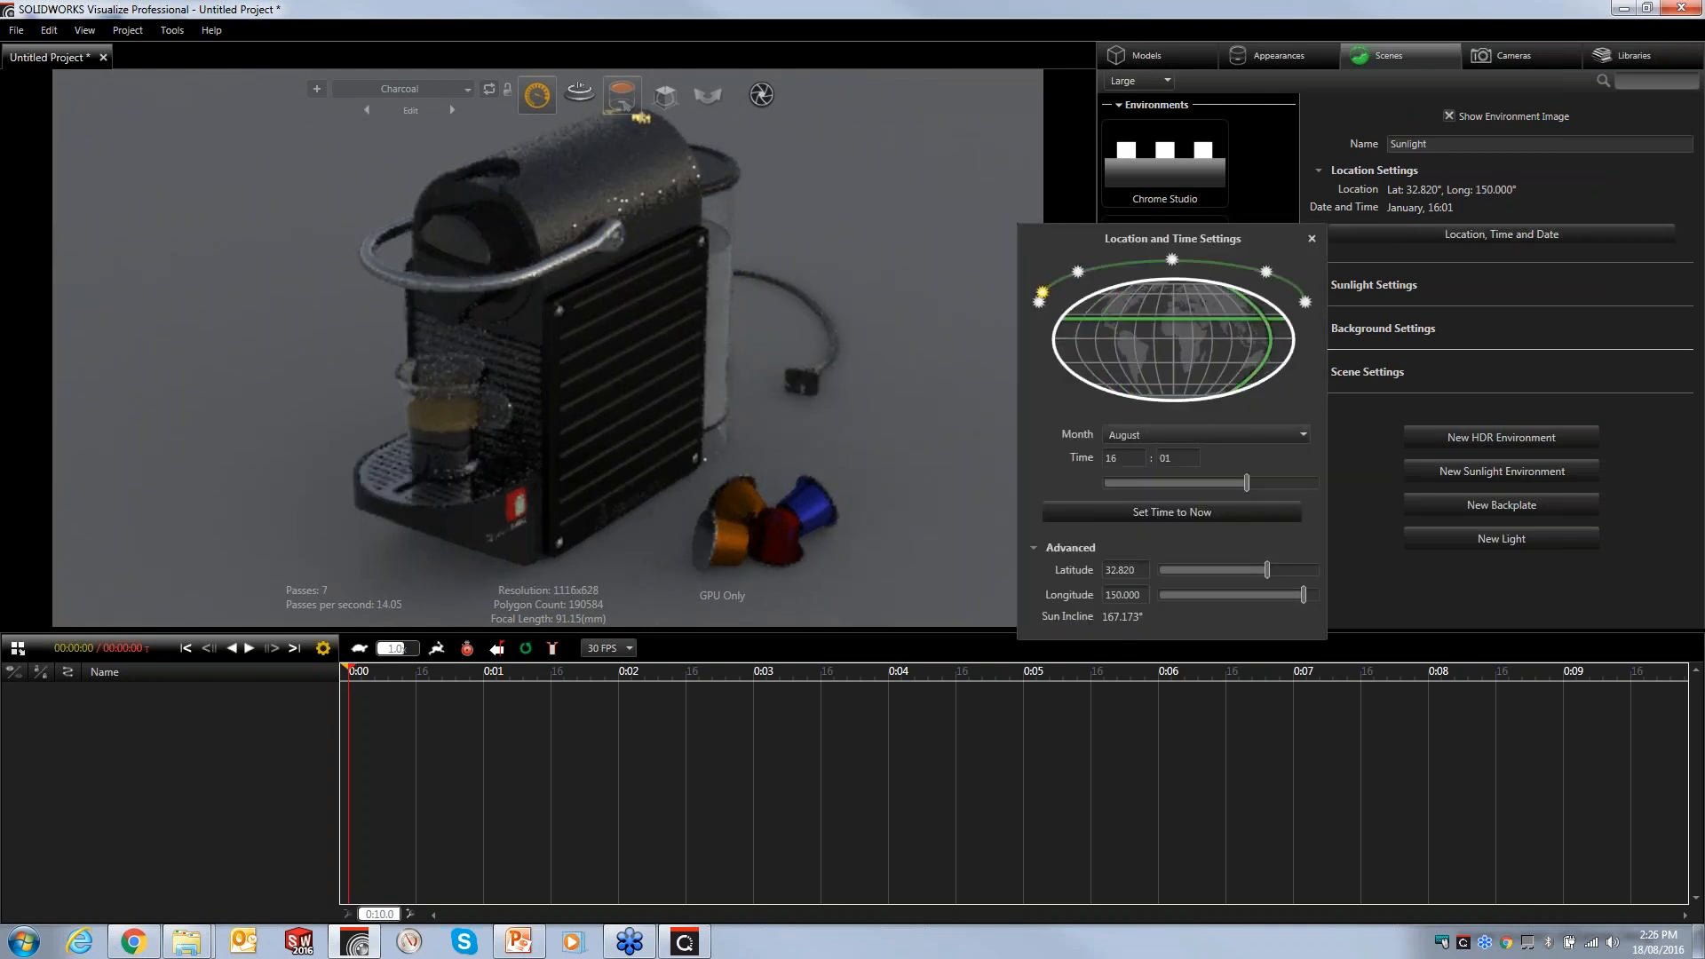
click(1225, 364)
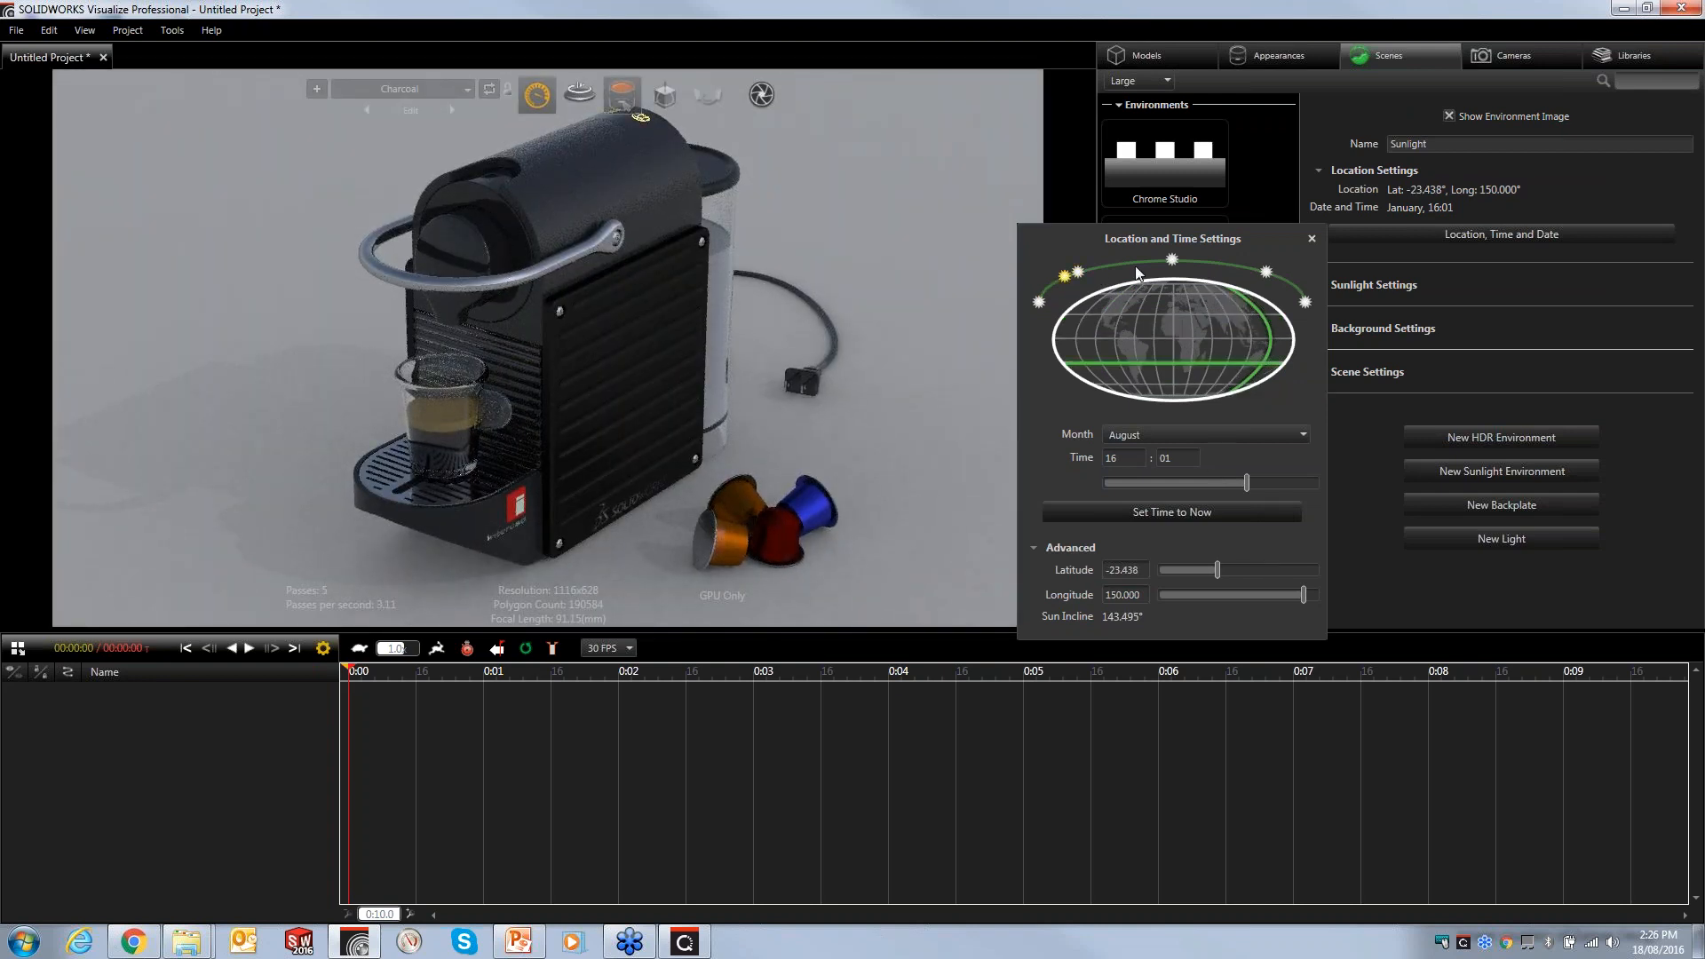
drag(1079, 271, 1172, 260)
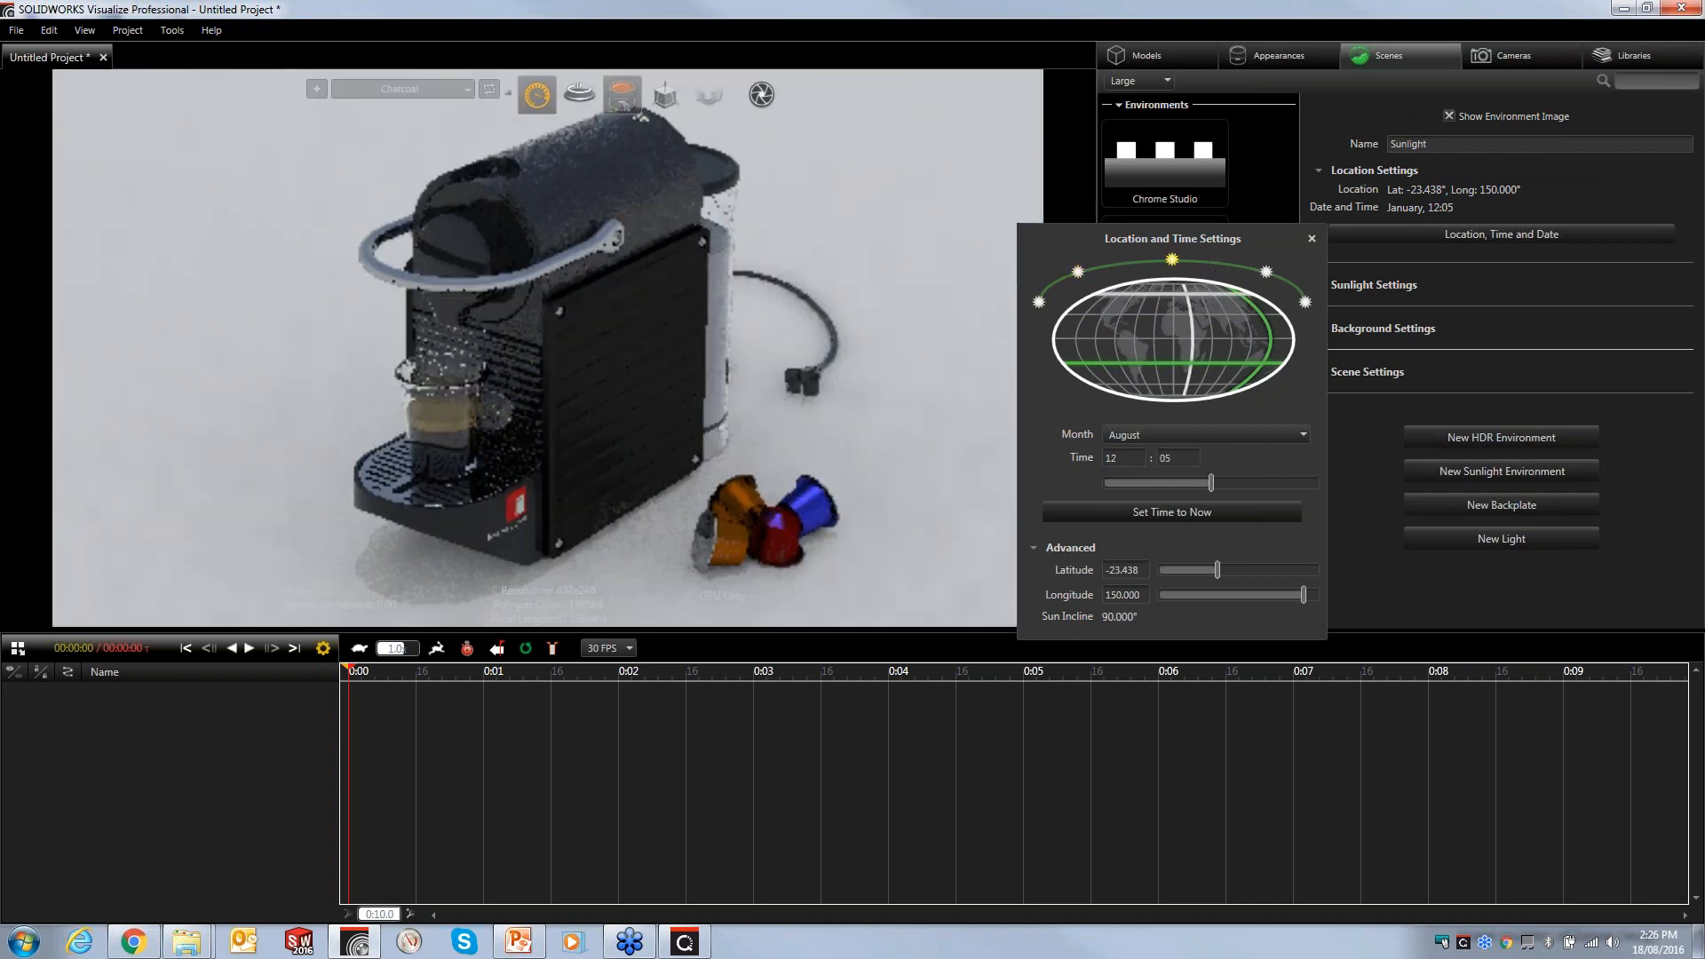
click(1312, 238)
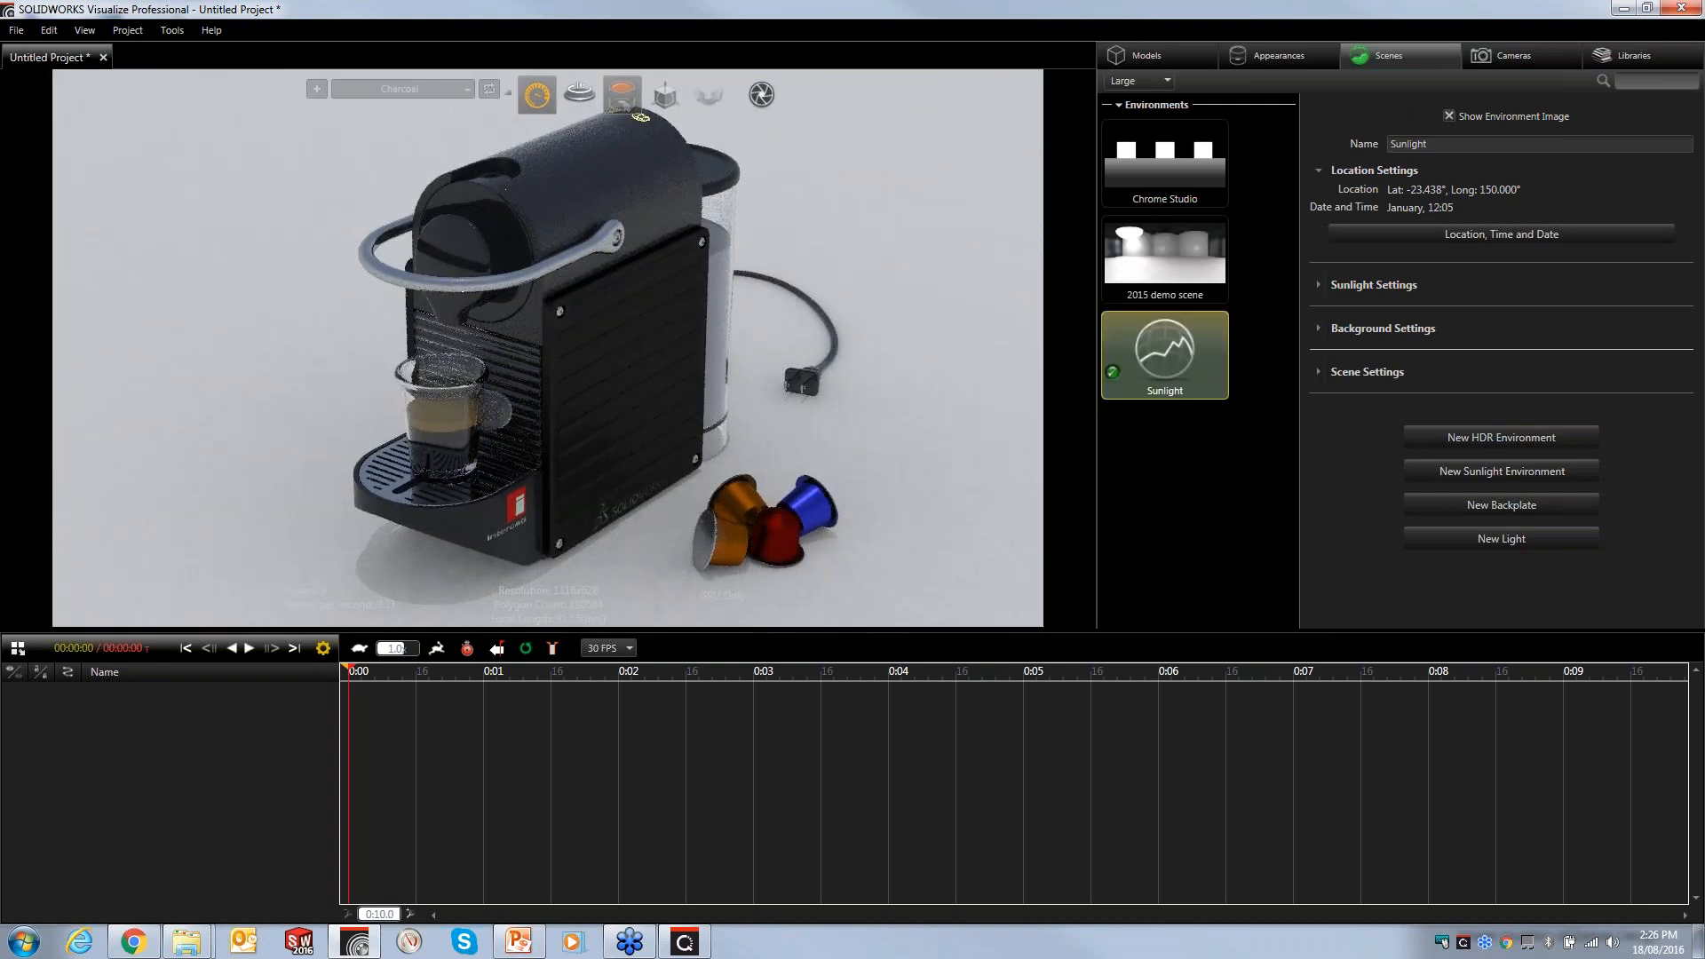
- Reactivate the 2015 demo scene environment and raise its brightness to 1.96
click(1165, 256)
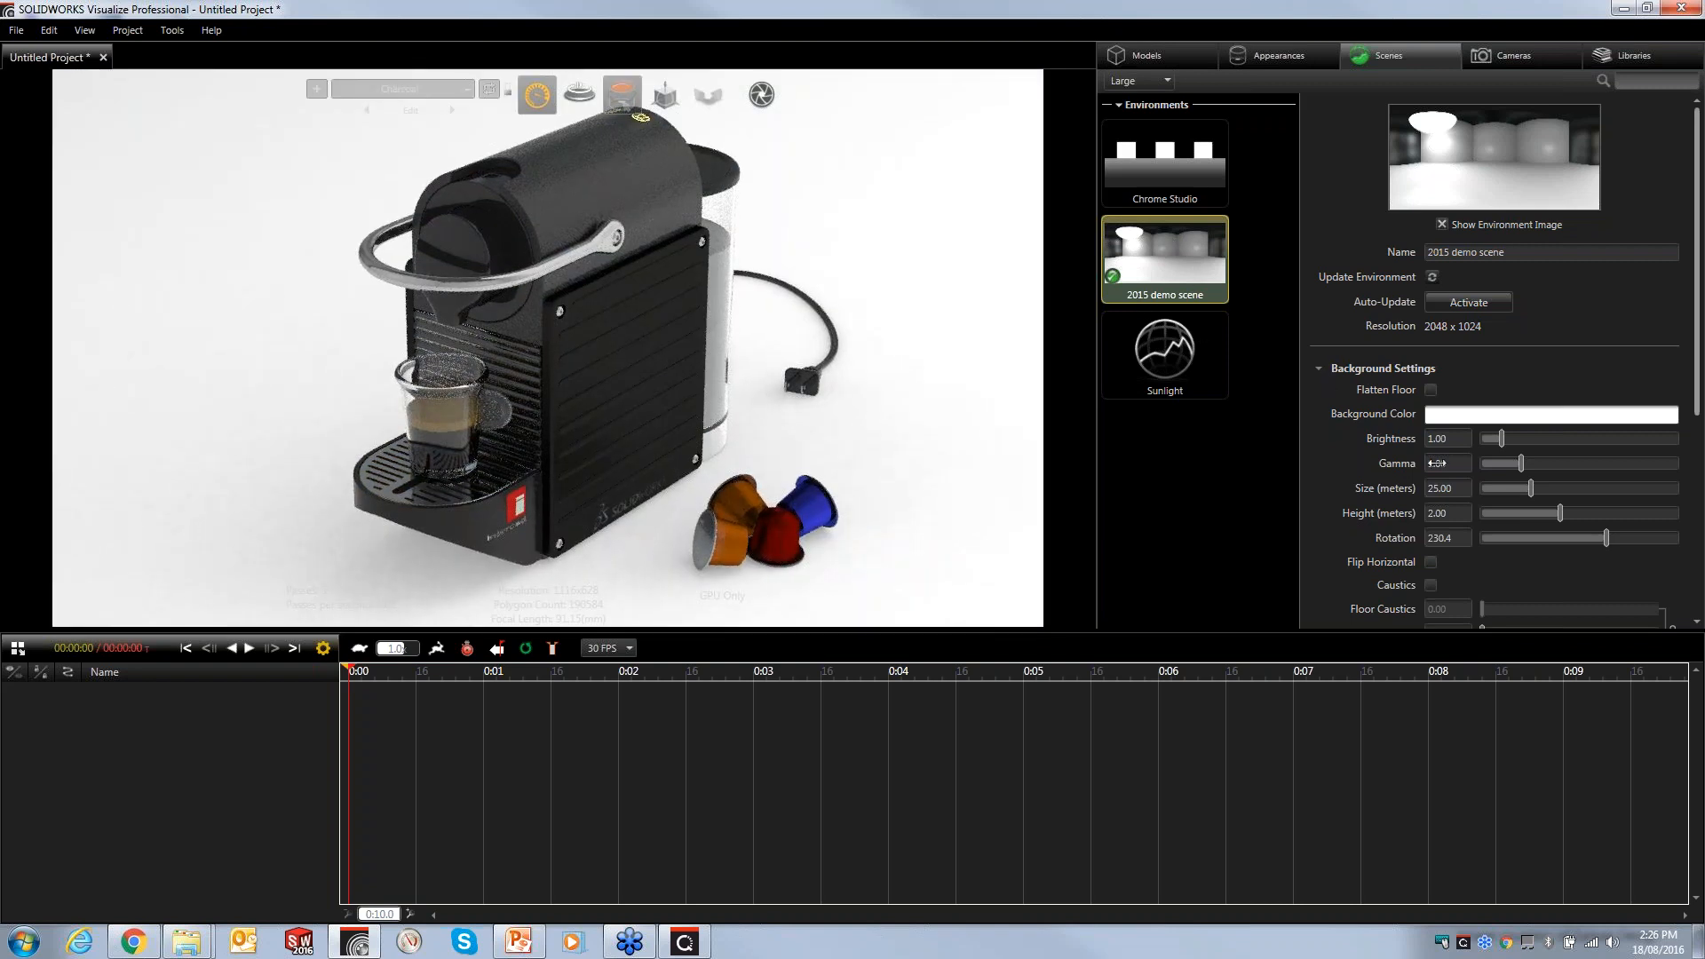
drag(1451, 439, 1538, 441)
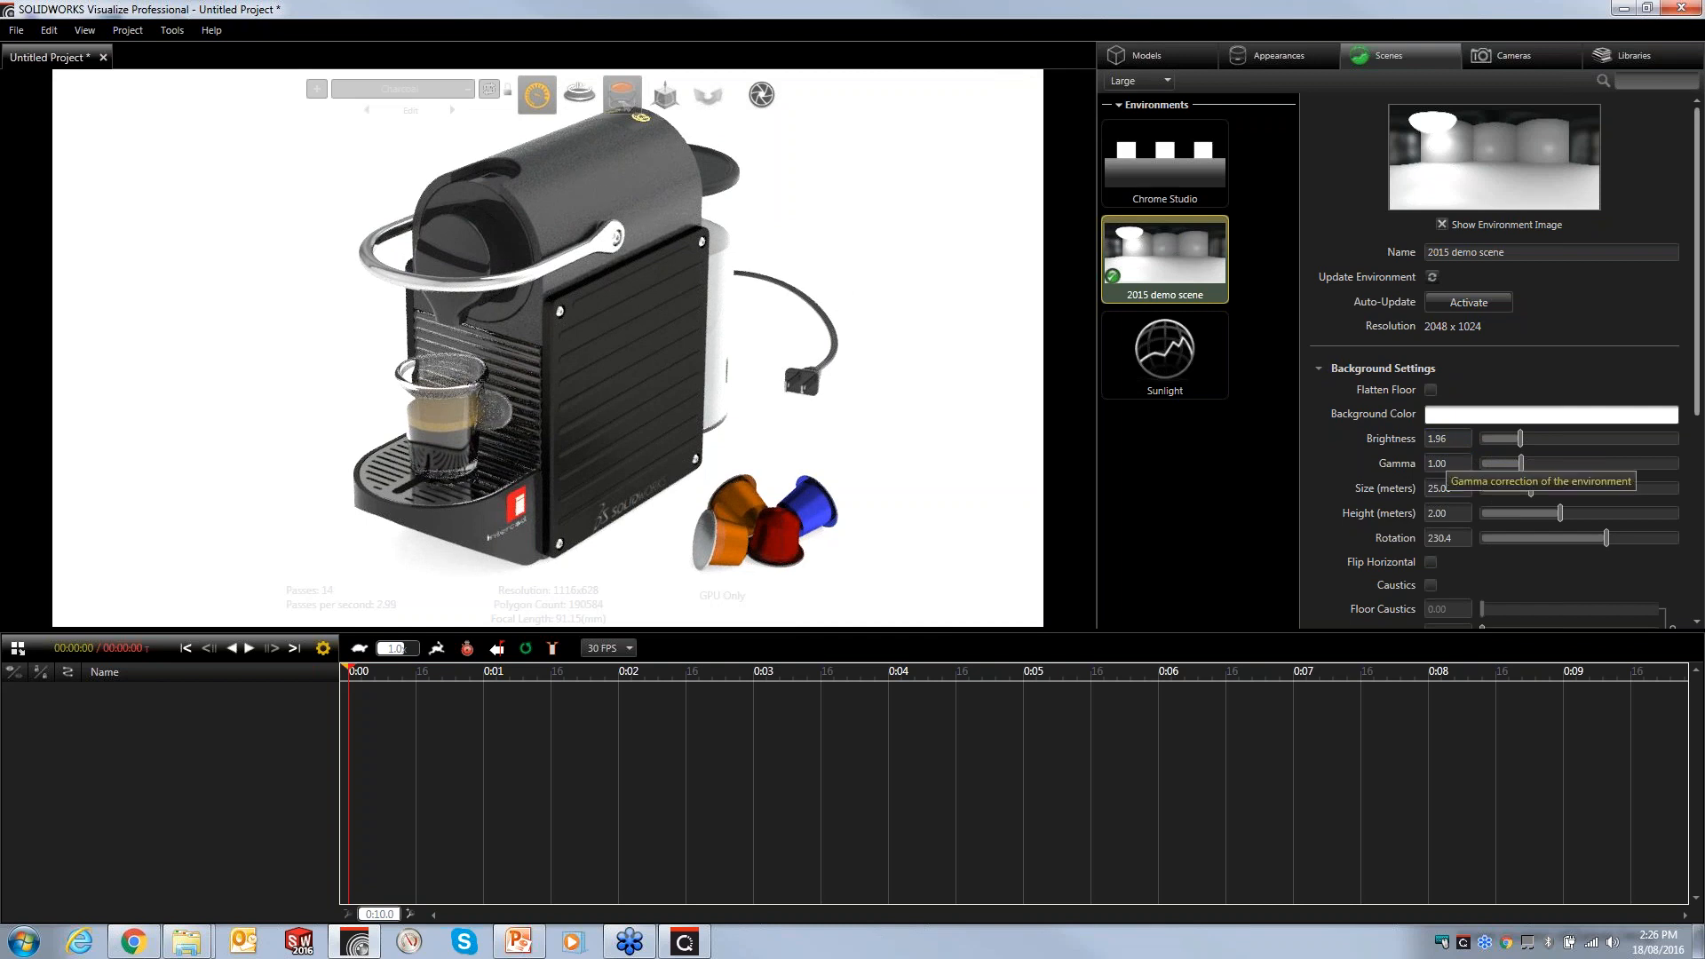
- Activate the Chrome Studio environment and apply the Retail Store environment from the Environments library
double_click(1181, 172)
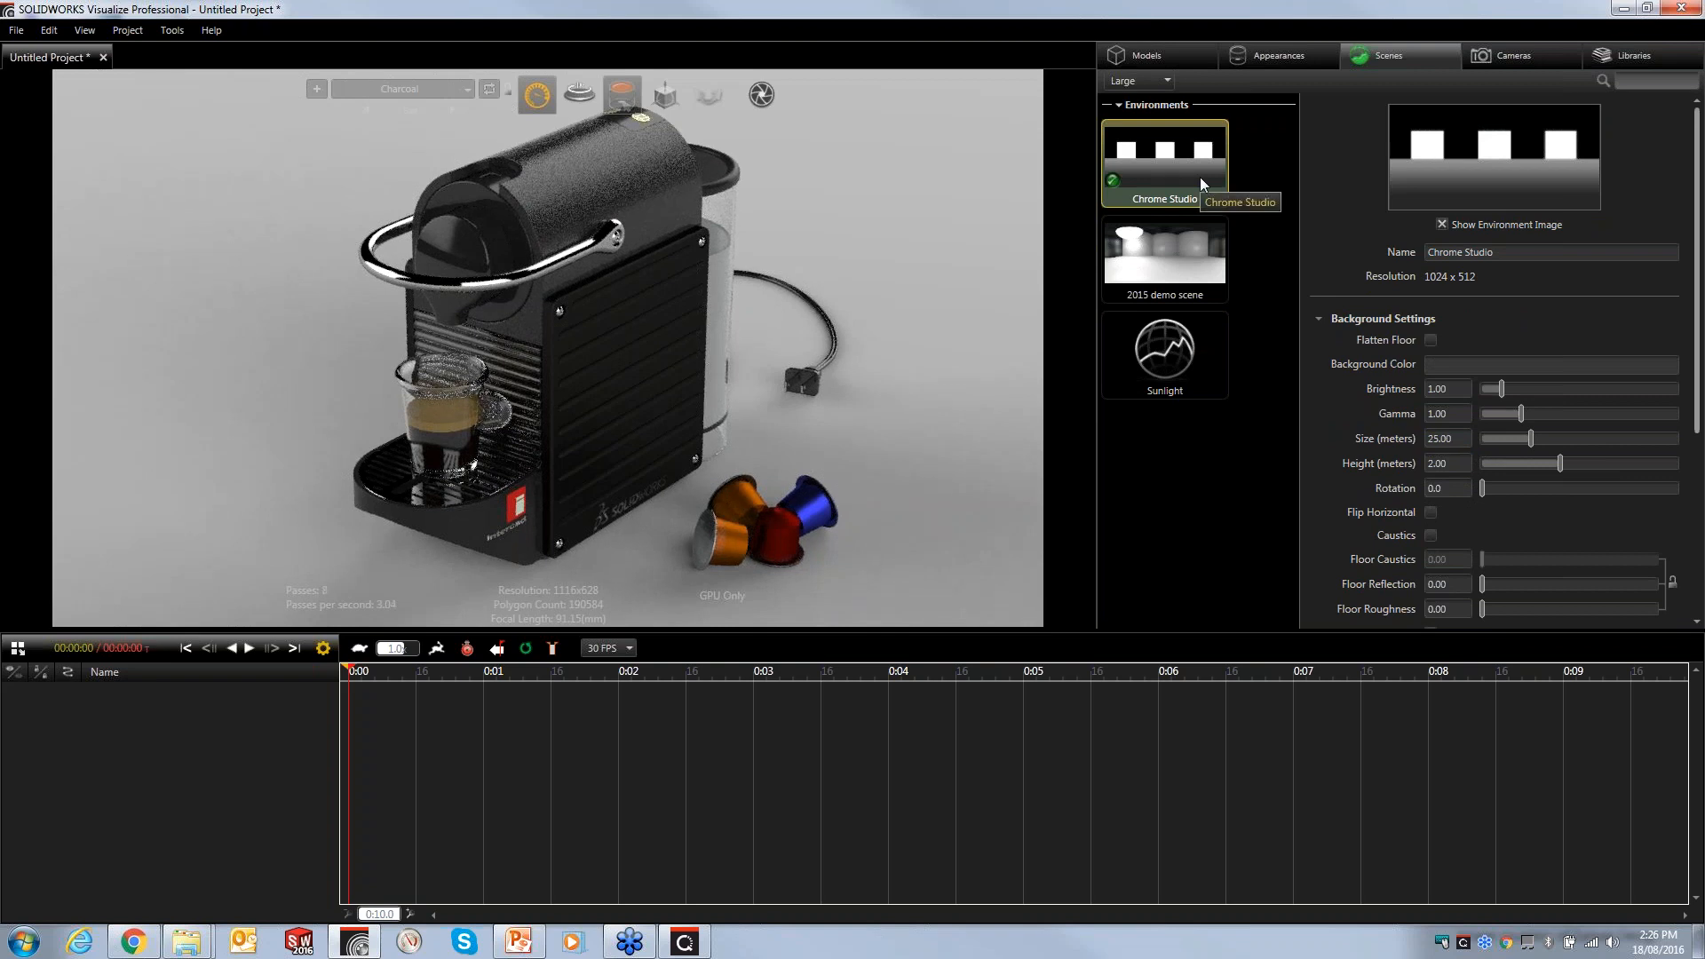
click(1612, 55)
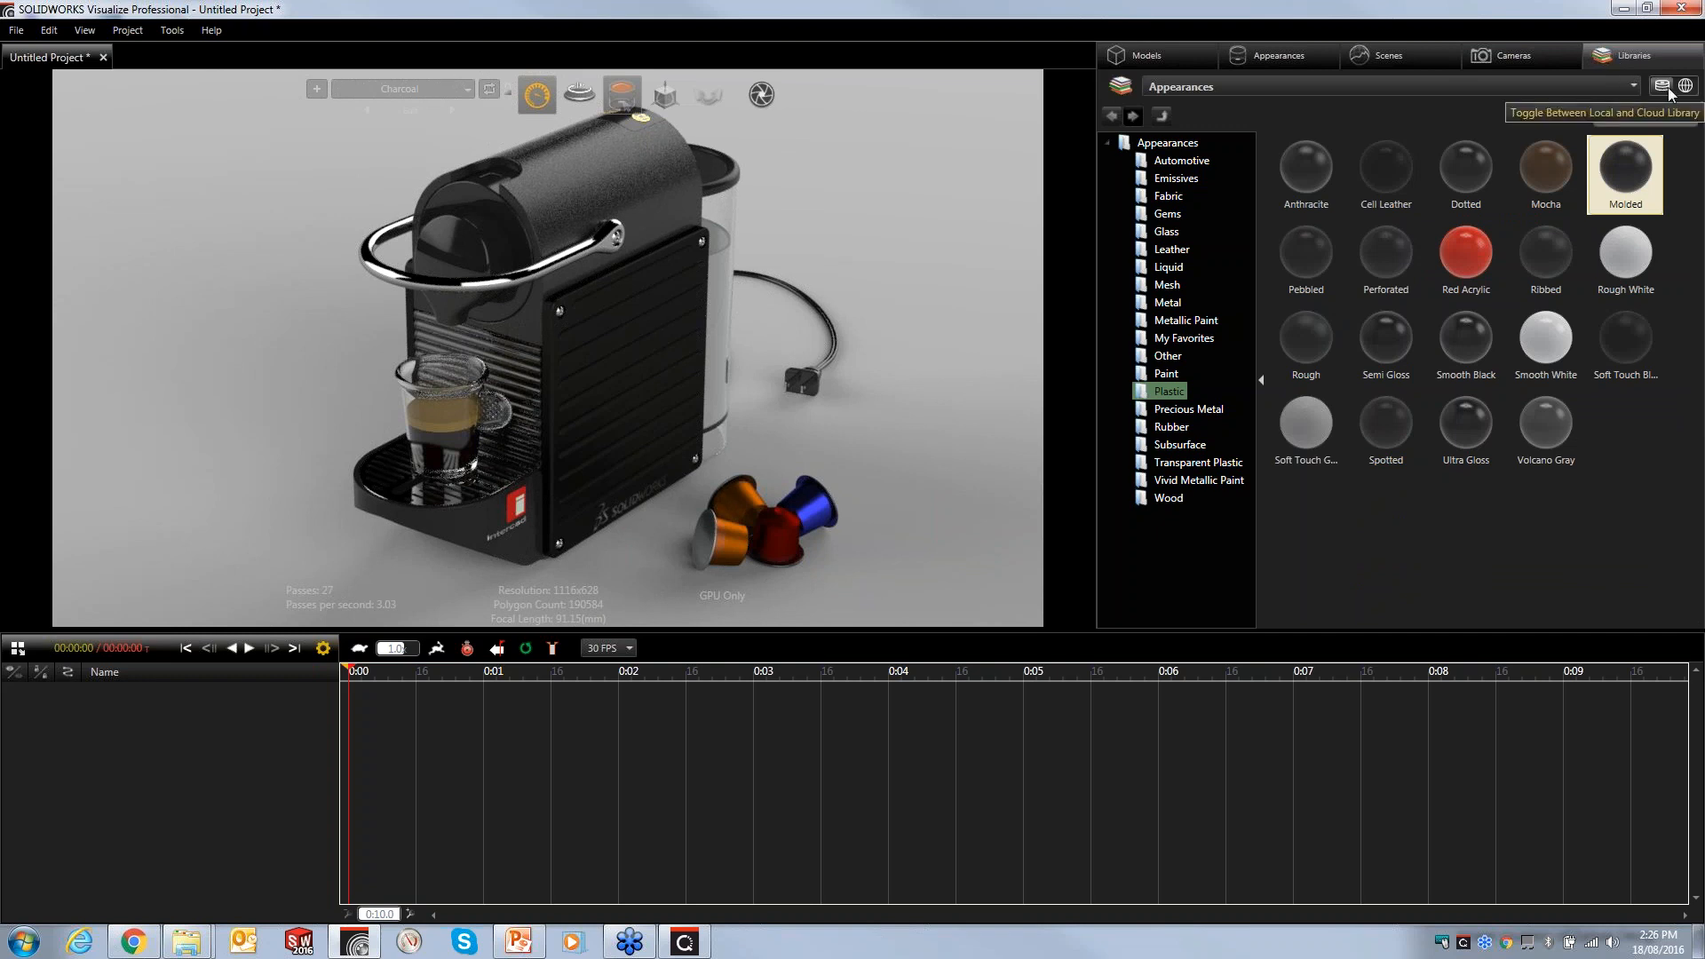
click(1204, 92)
click(1172, 125)
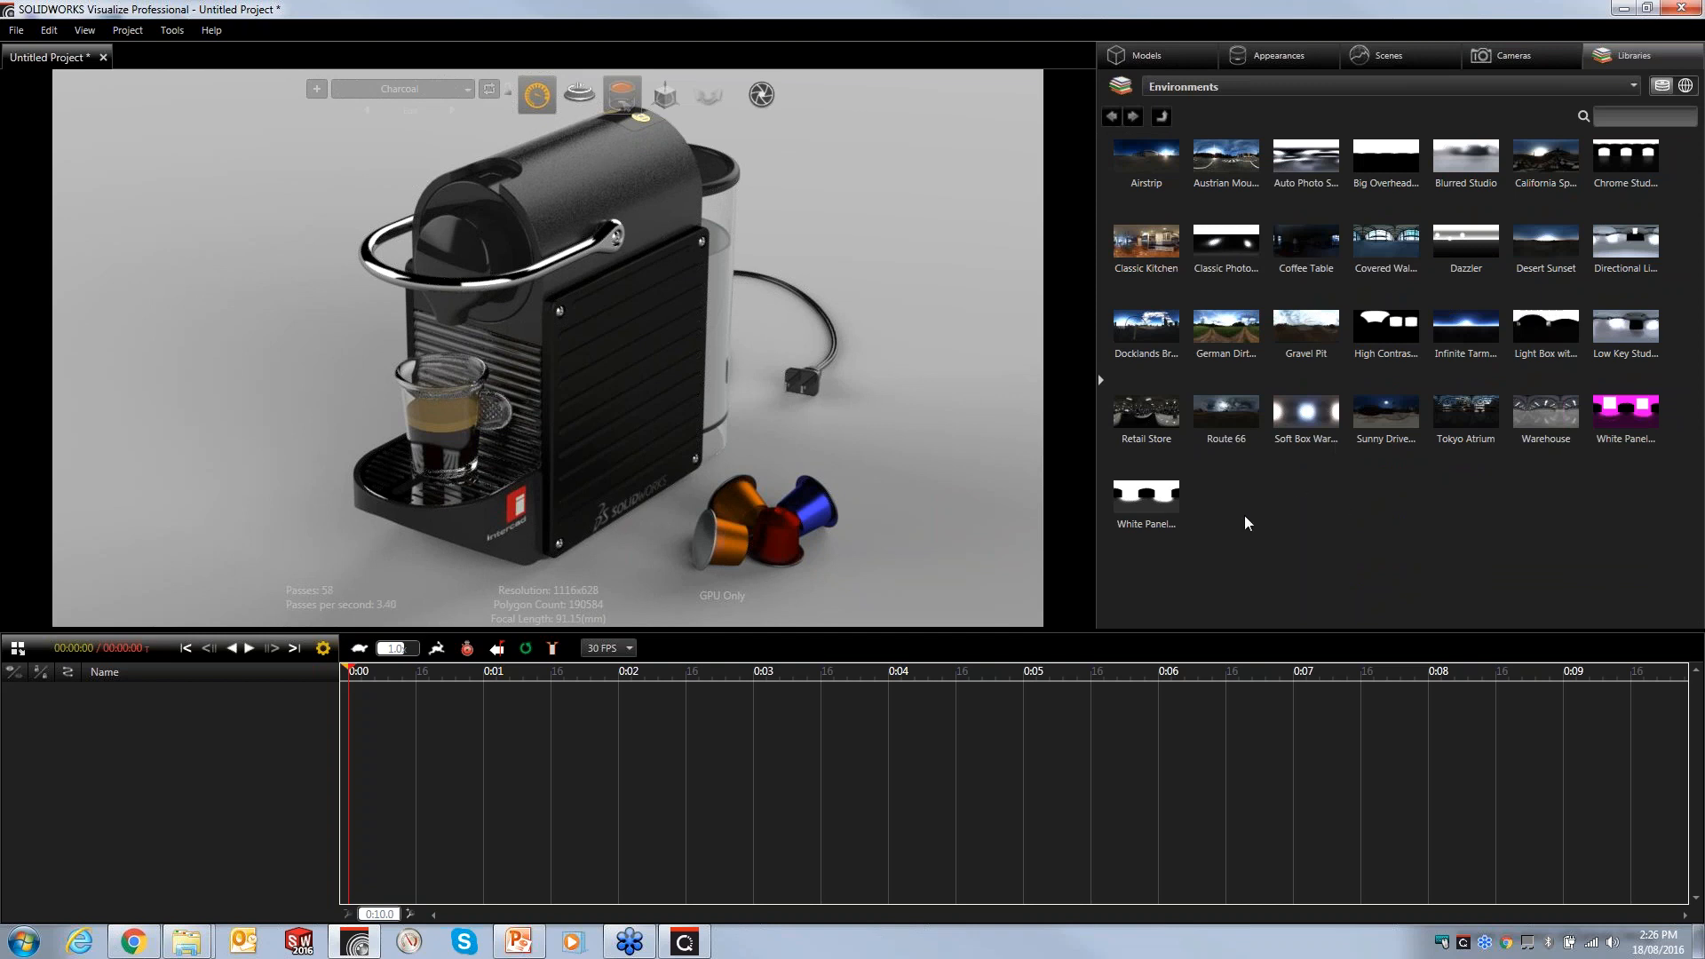
click(1152, 425)
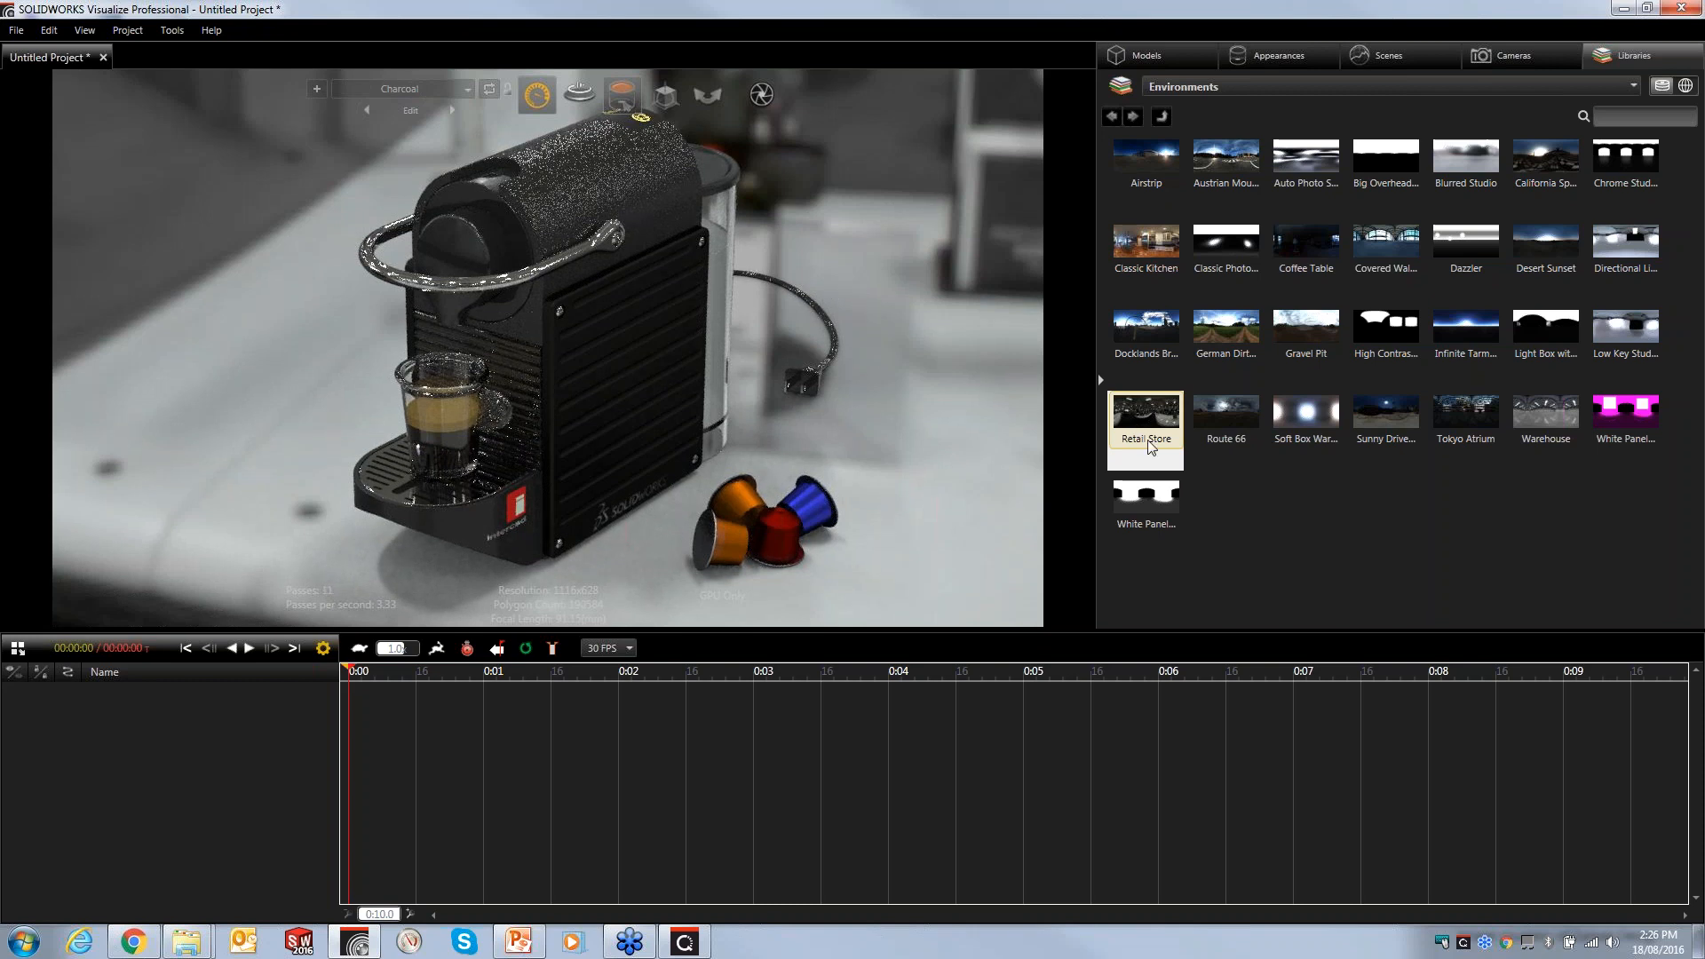
- Apply the White Panel Ts Studio environment from the library and raise its brightness to 1.89
click(1152, 522)
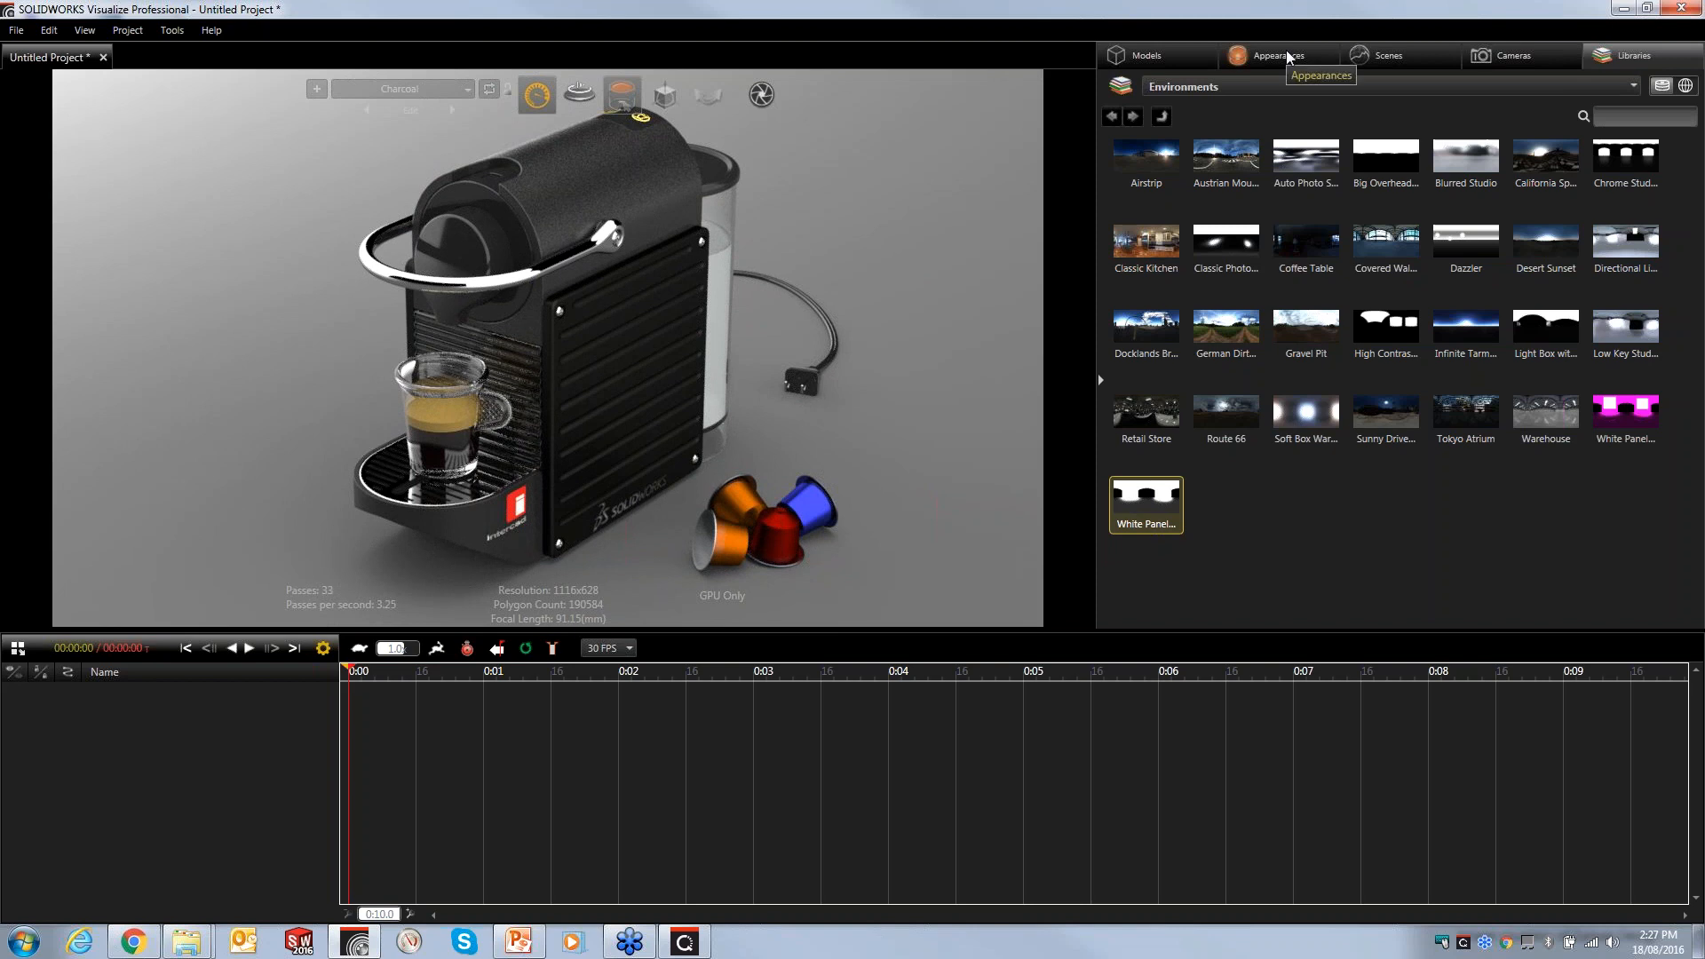
click(1383, 58)
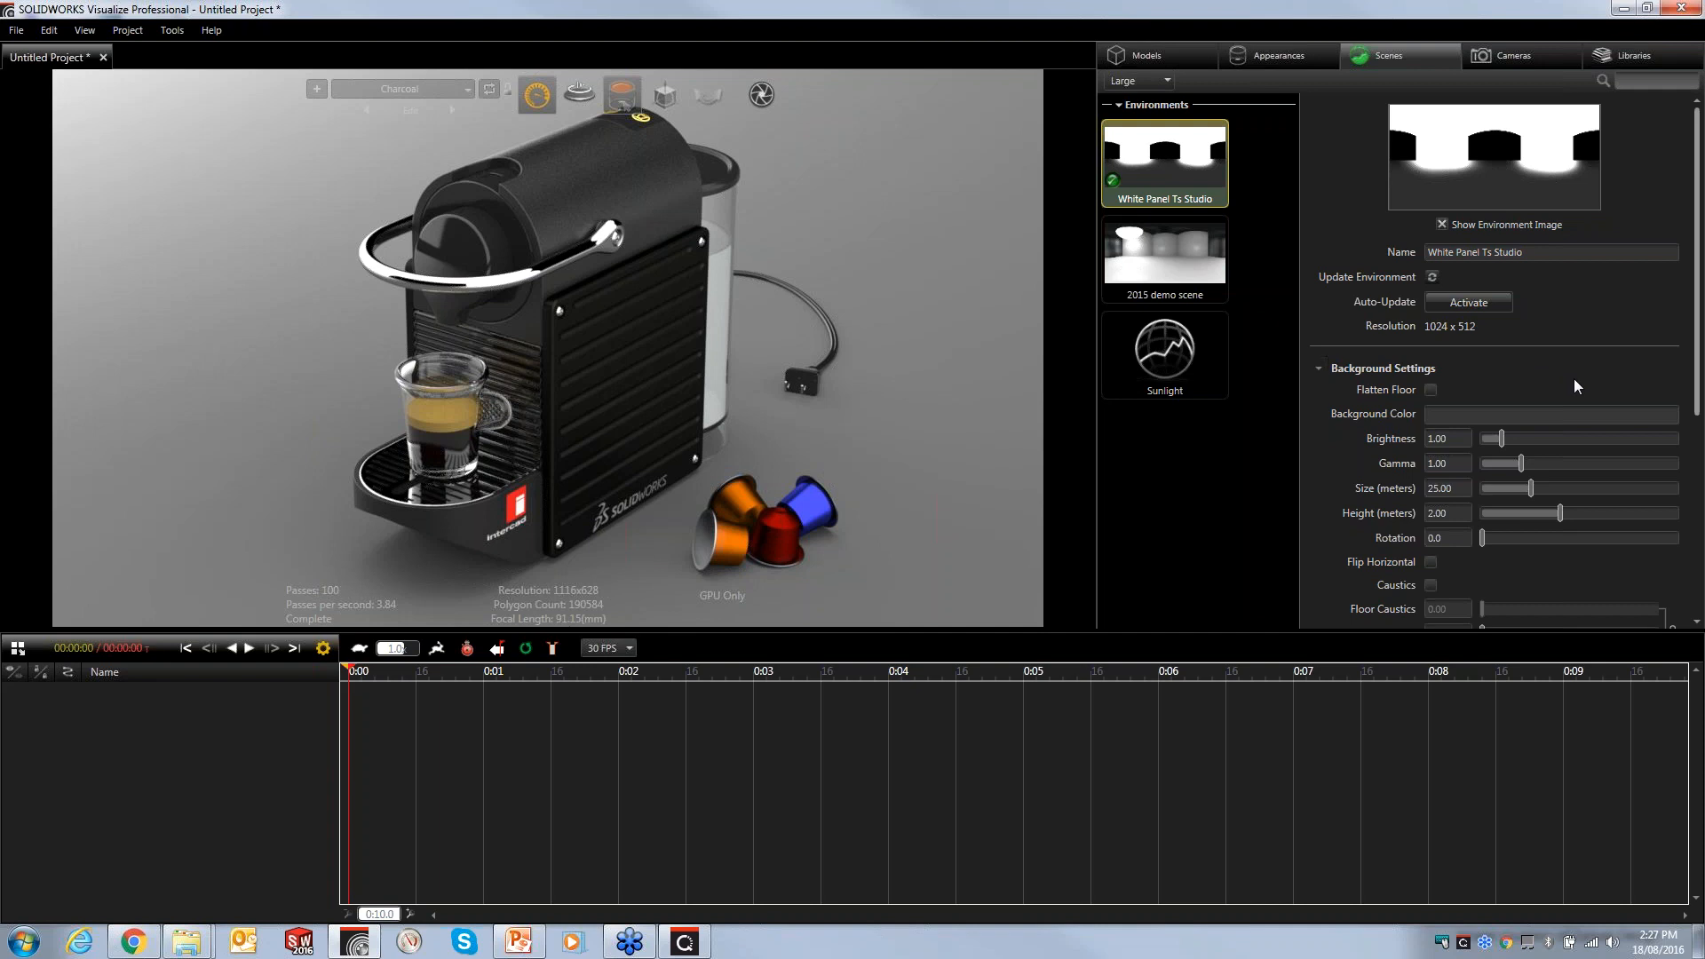
drag(1436, 437, 1466, 438)
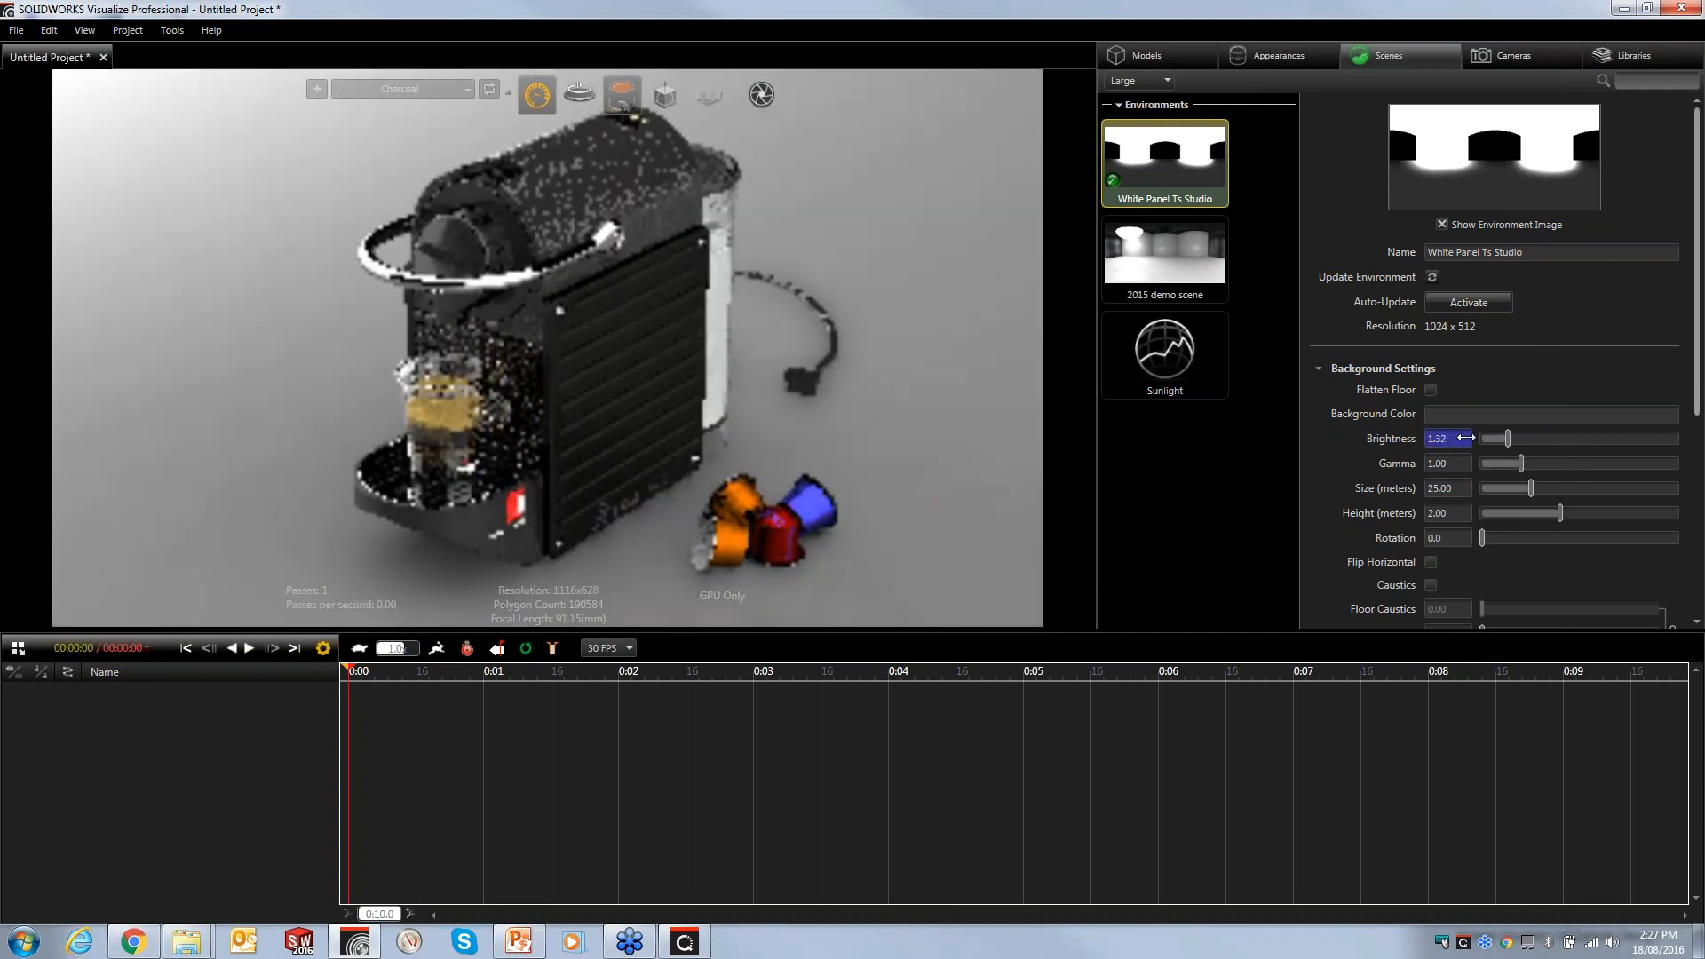
drag(1467, 438, 1515, 438)
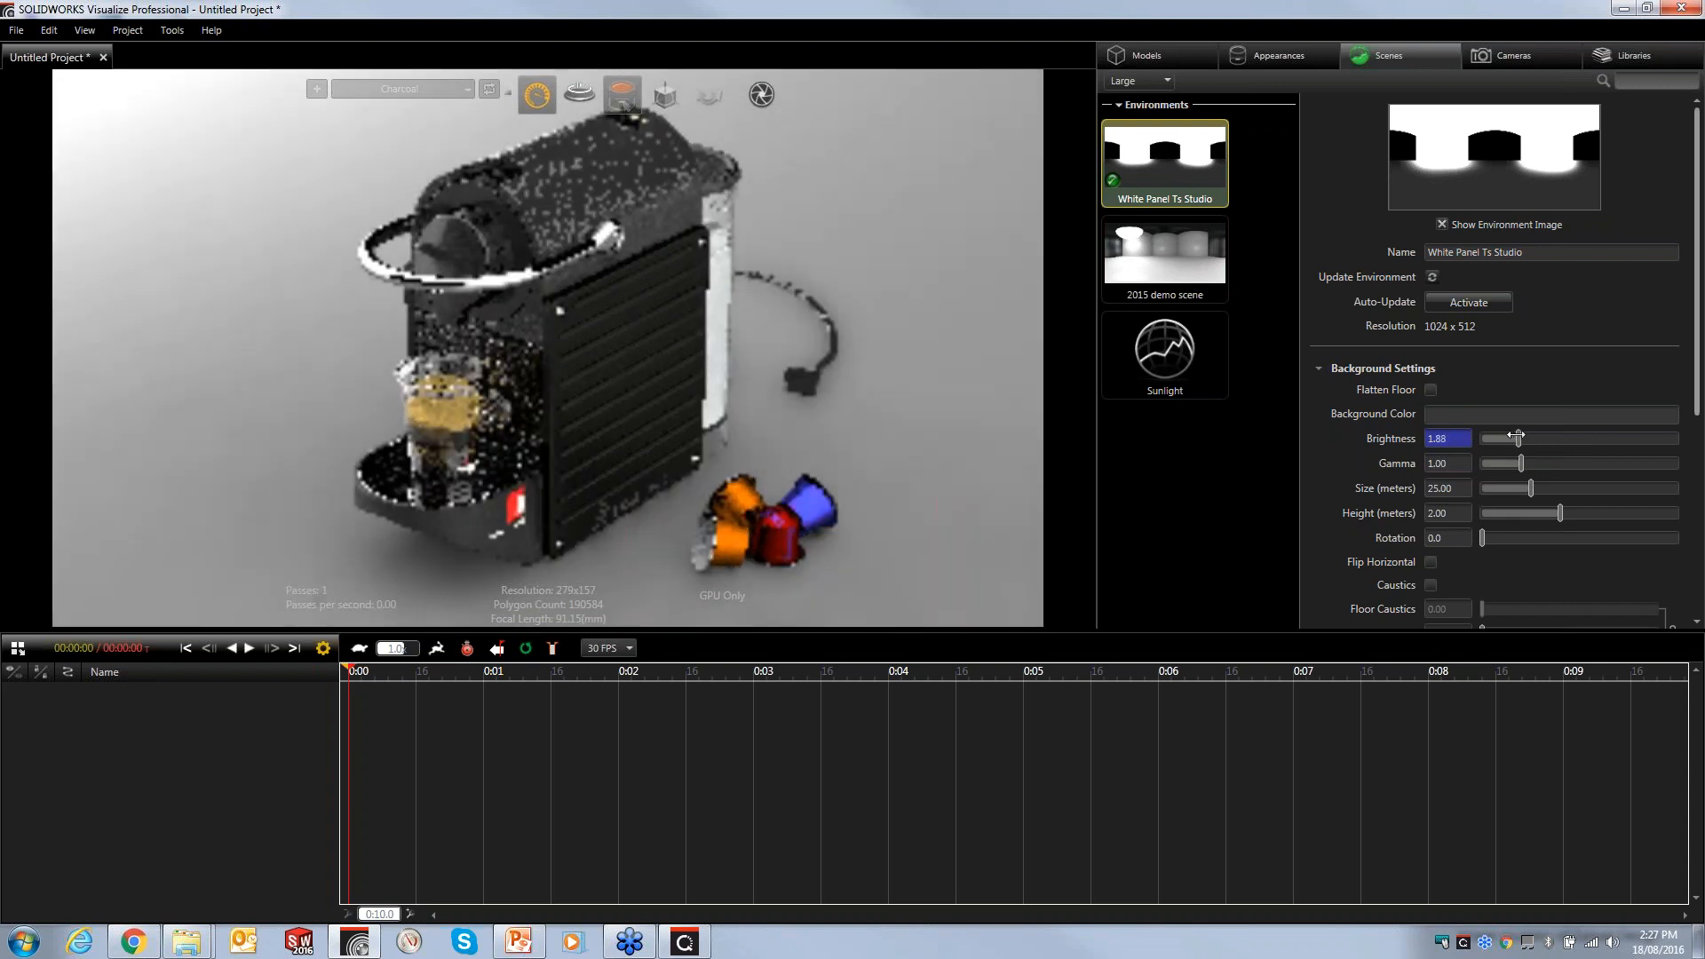
drag(1512, 436, 1518, 438)
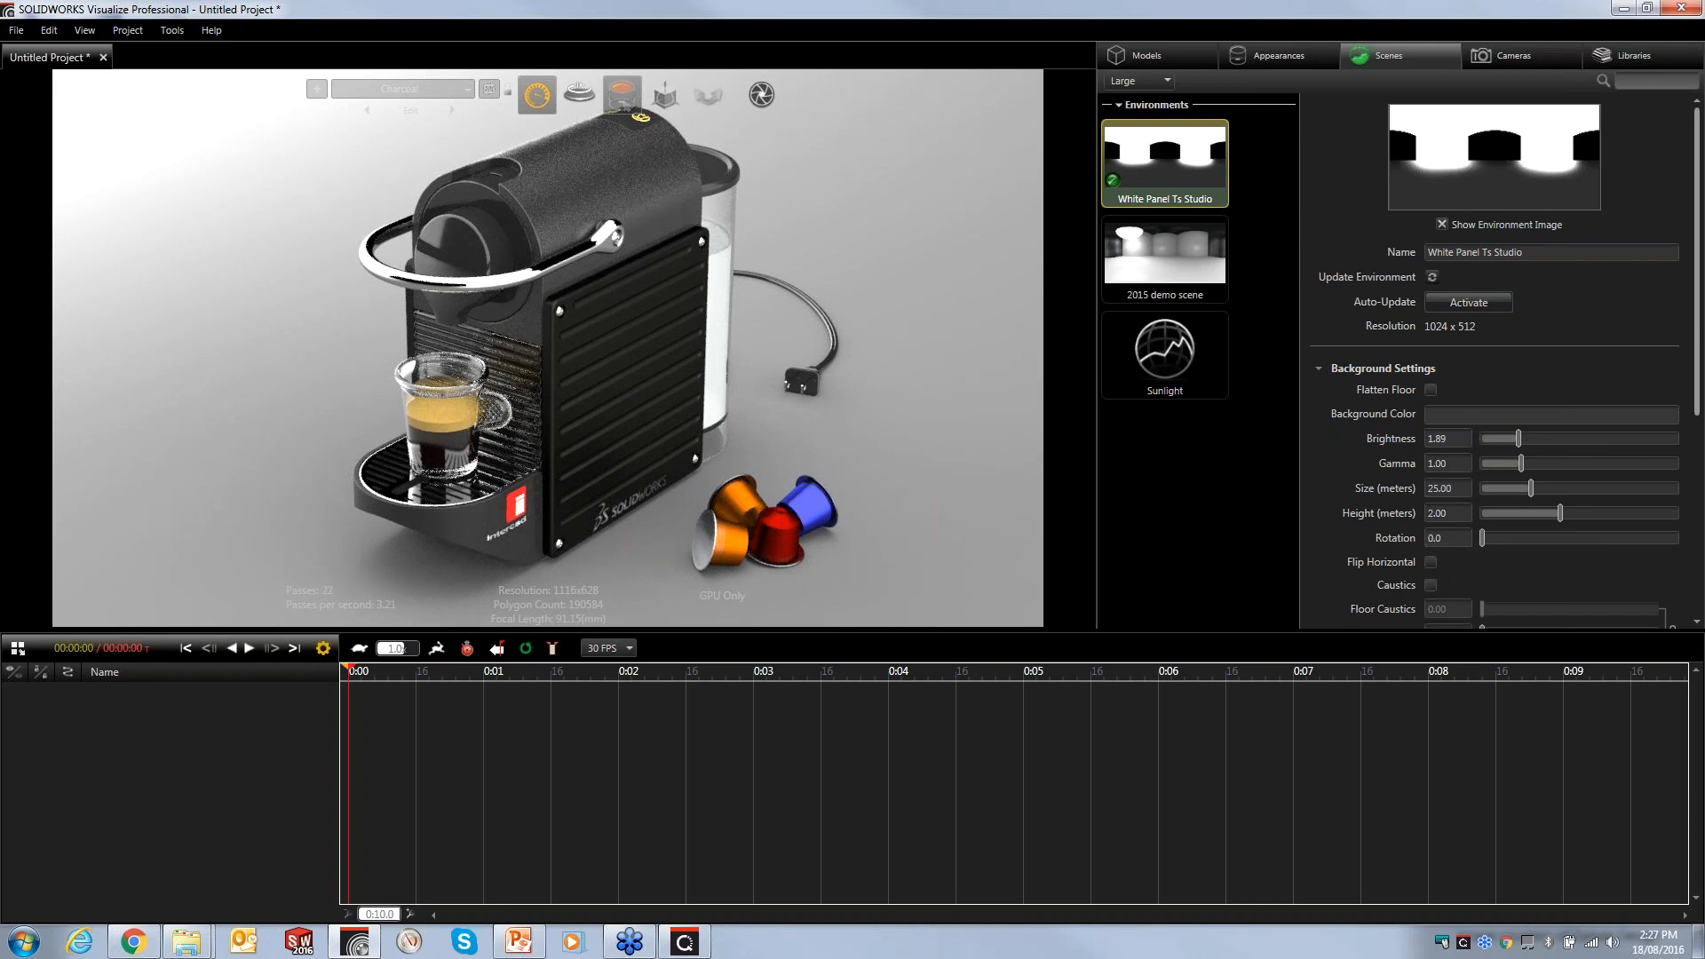
- Rotate the environment to 4.3 and set floor reflection to 0.86 and floor roughness to 0.07
drag(1443, 539, 1471, 541)
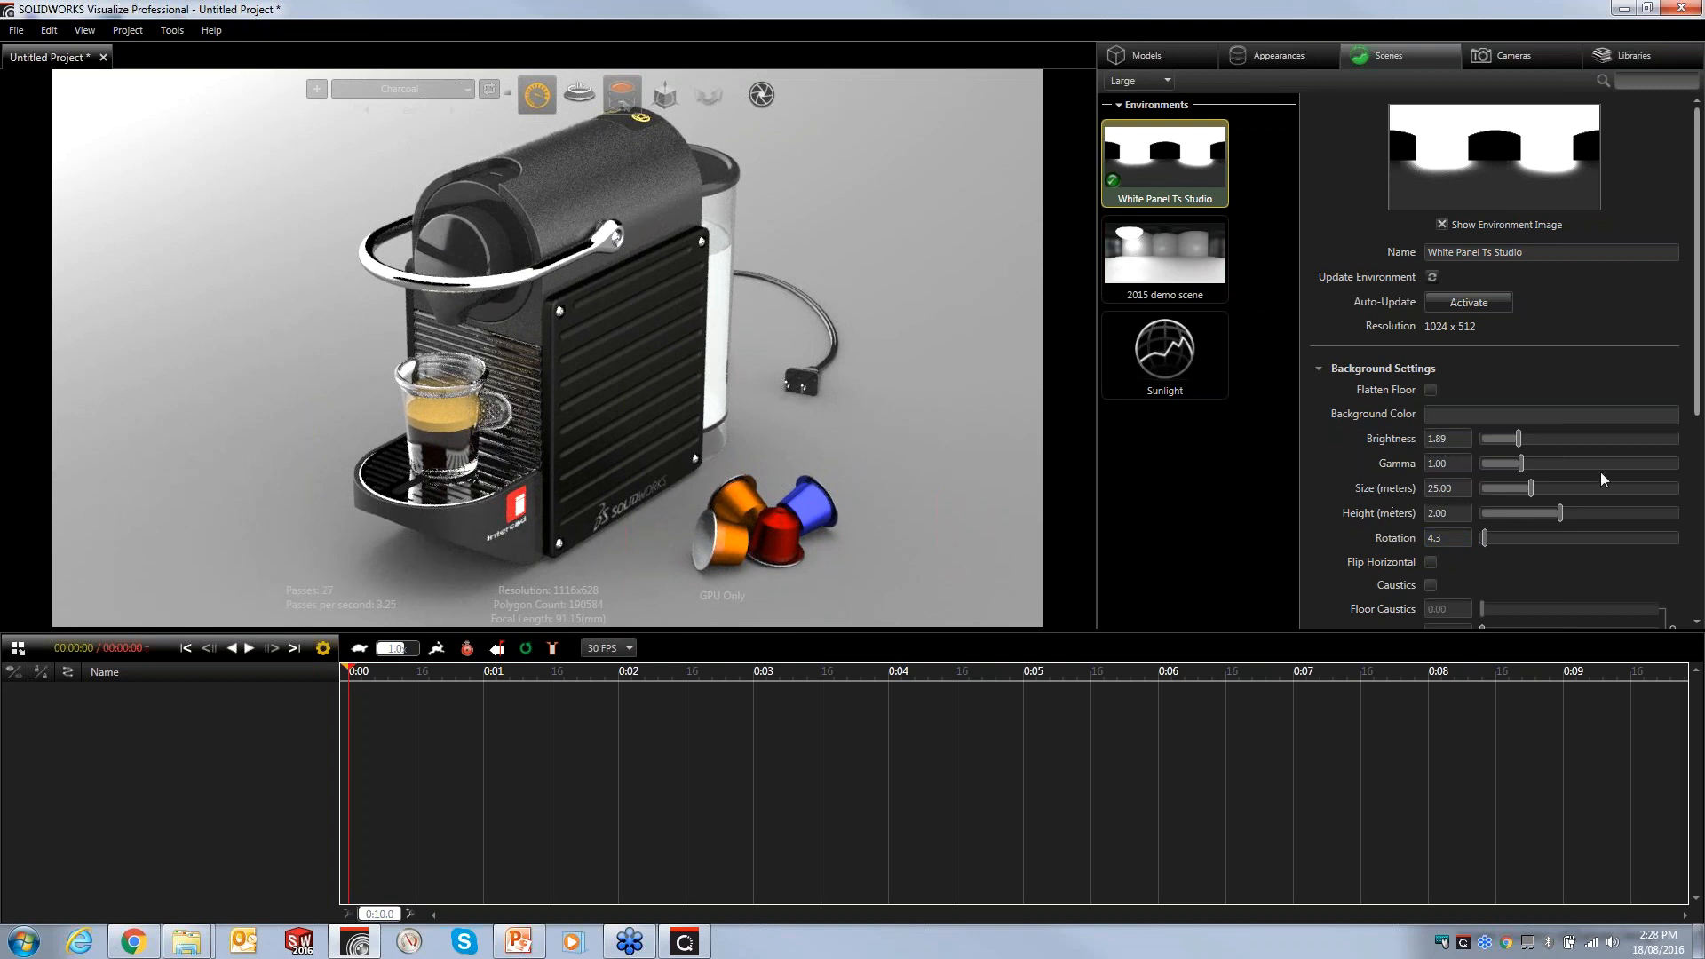
drag(1698, 407, 1699, 512)
scroll(1489, 395, down, 3)
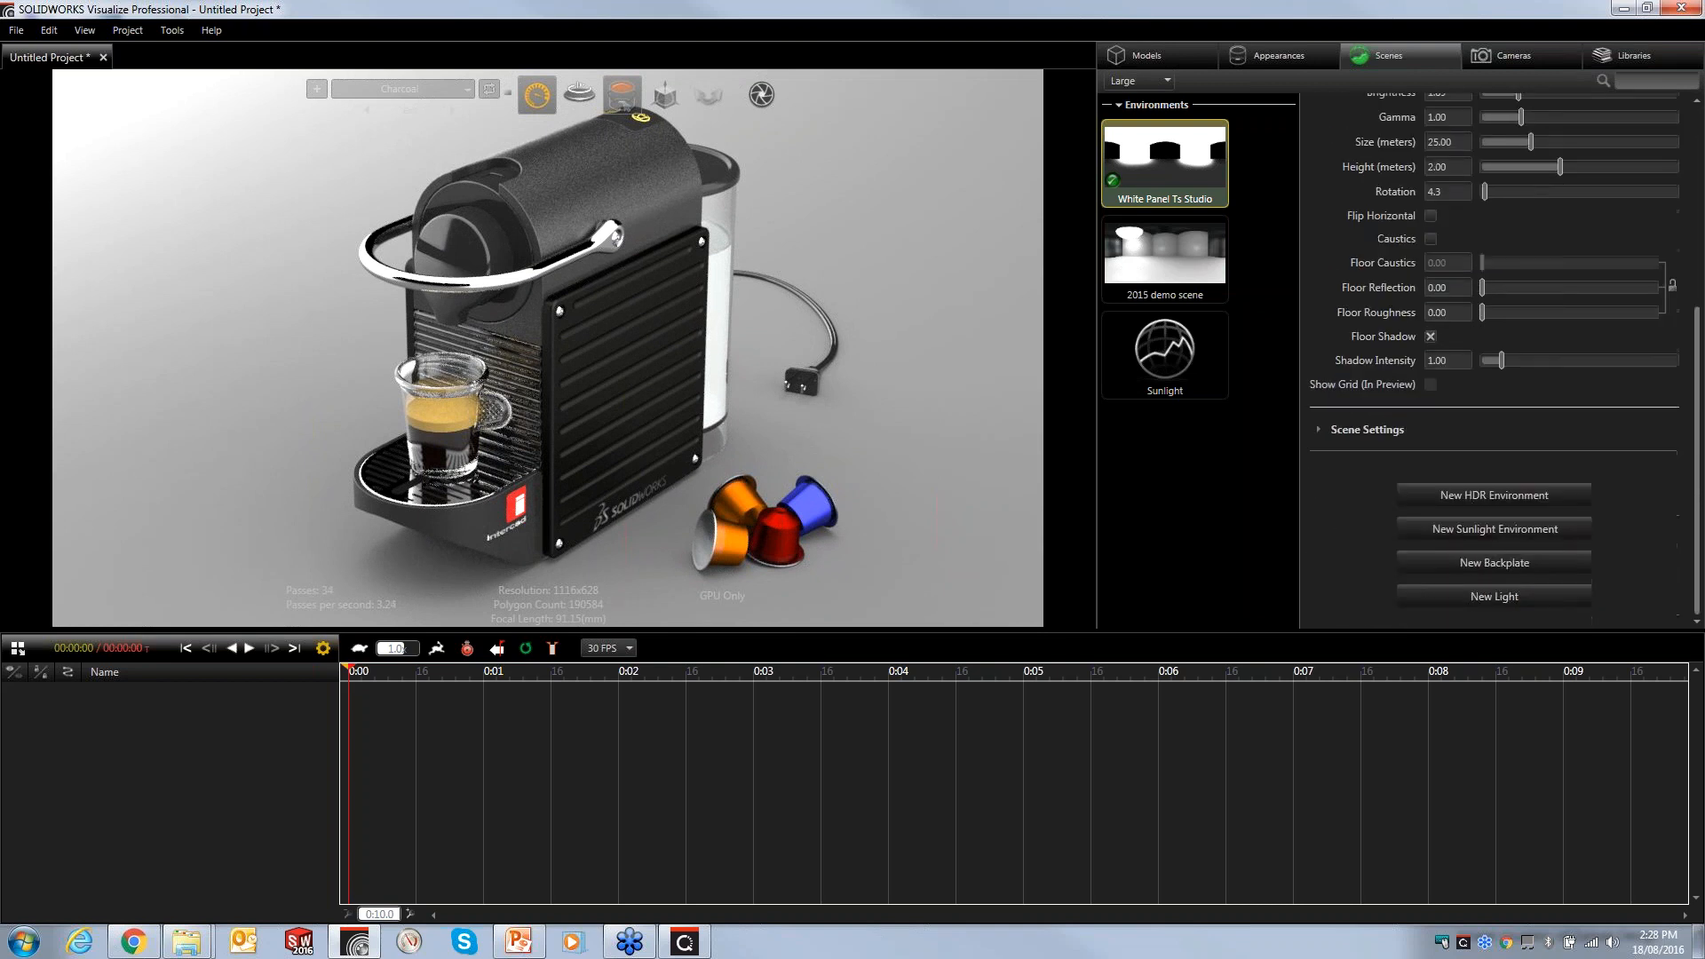
drag(1481, 291, 1631, 296)
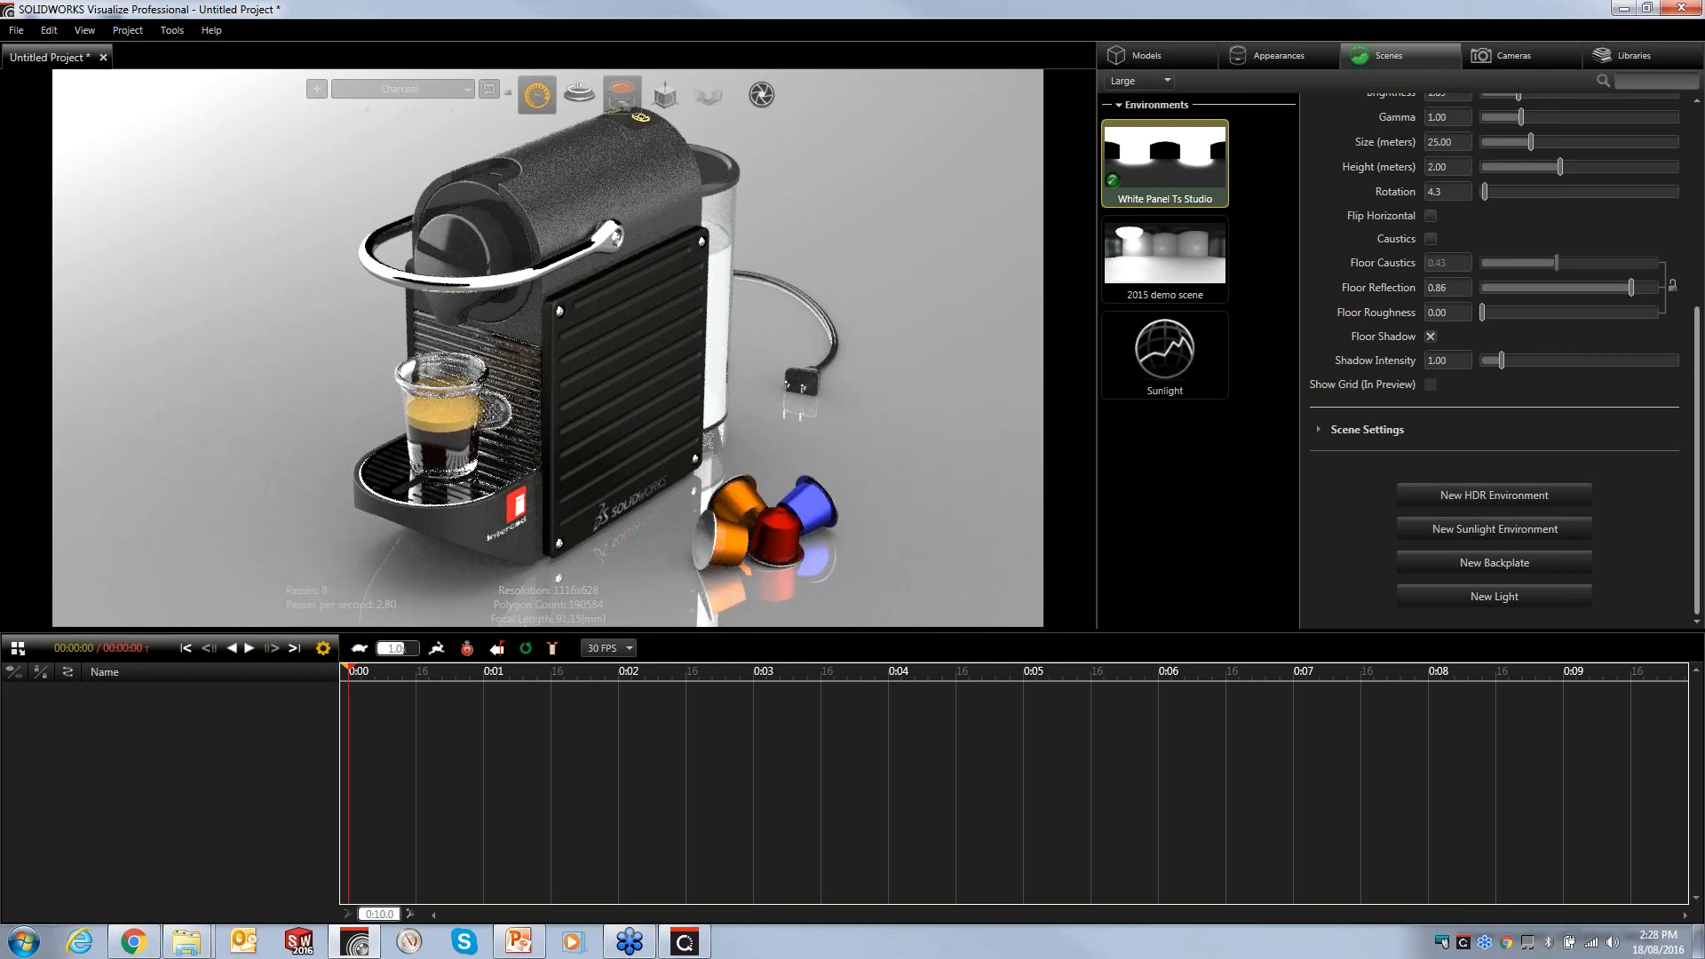
drag(1484, 313, 1512, 323)
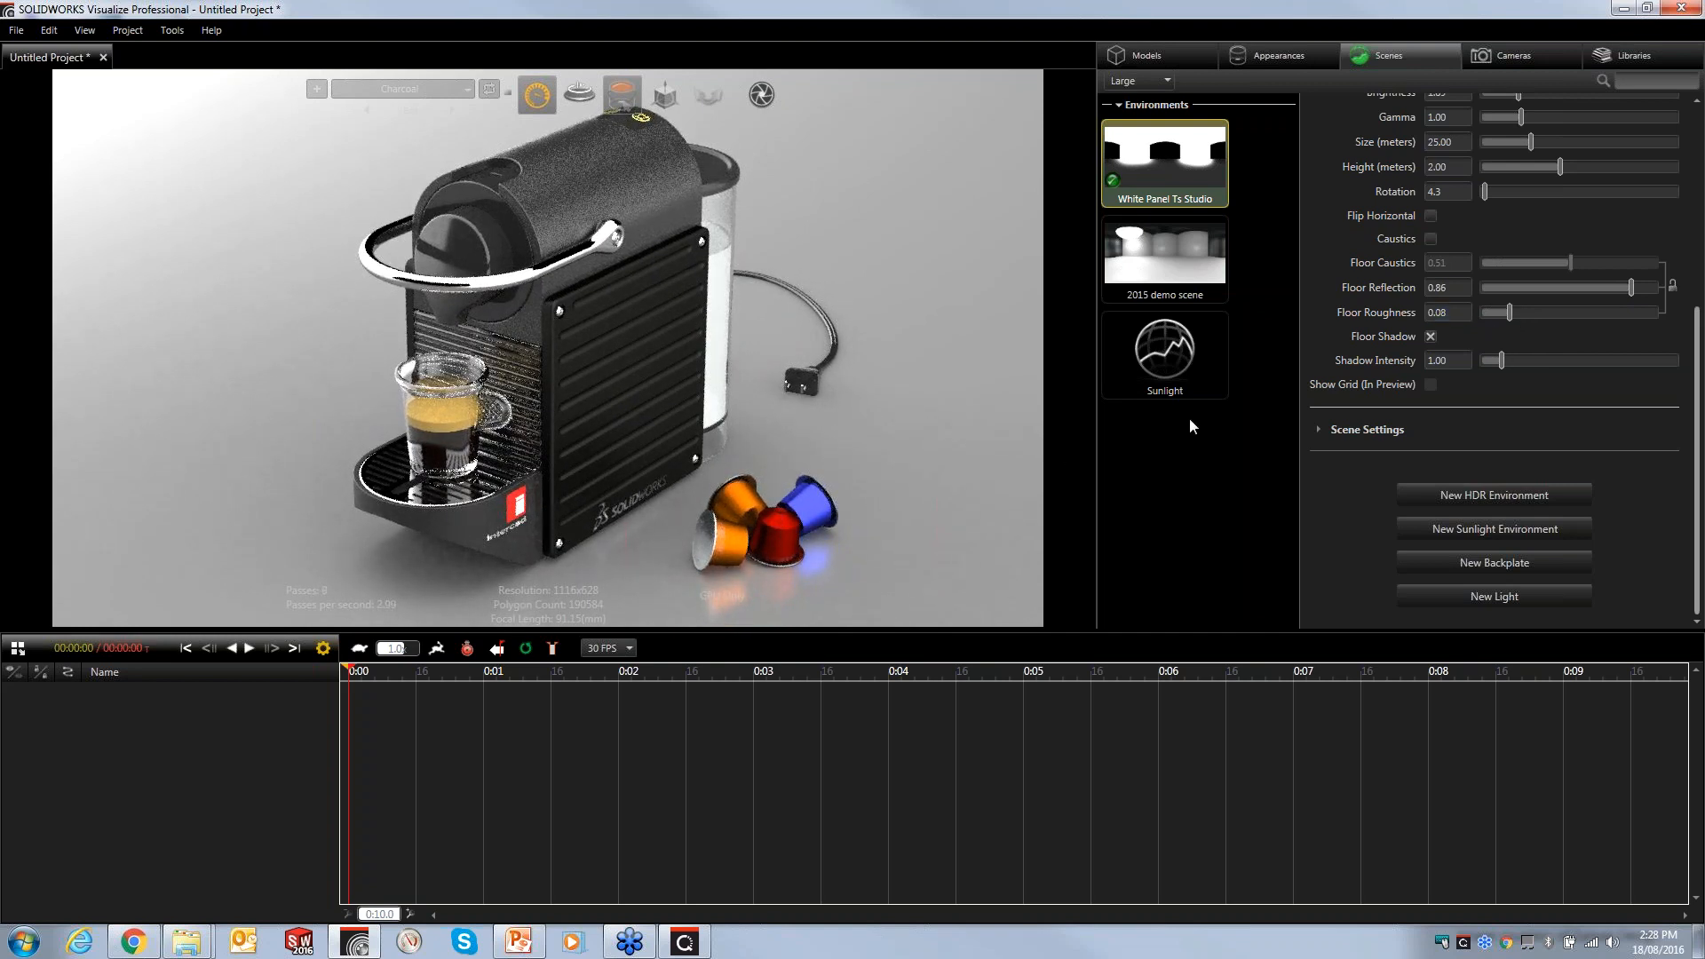
drag(1454, 315, 1443, 317)
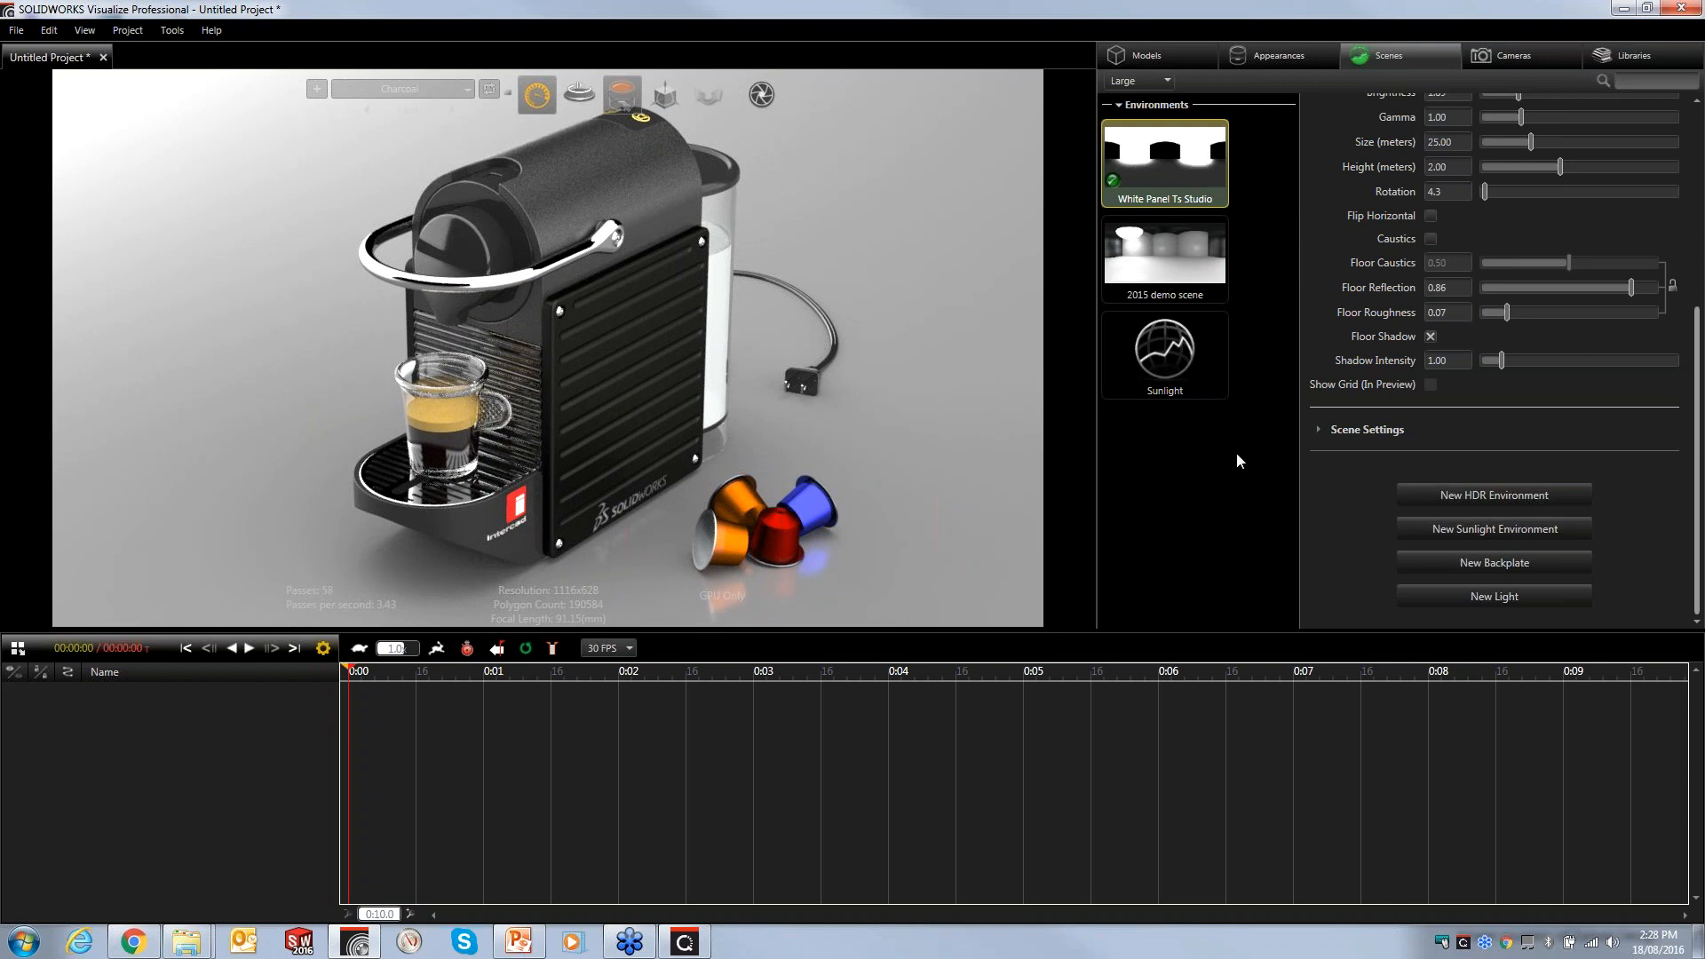
- Browse the Cameras library and return to the scene's cameras
click(1502, 55)
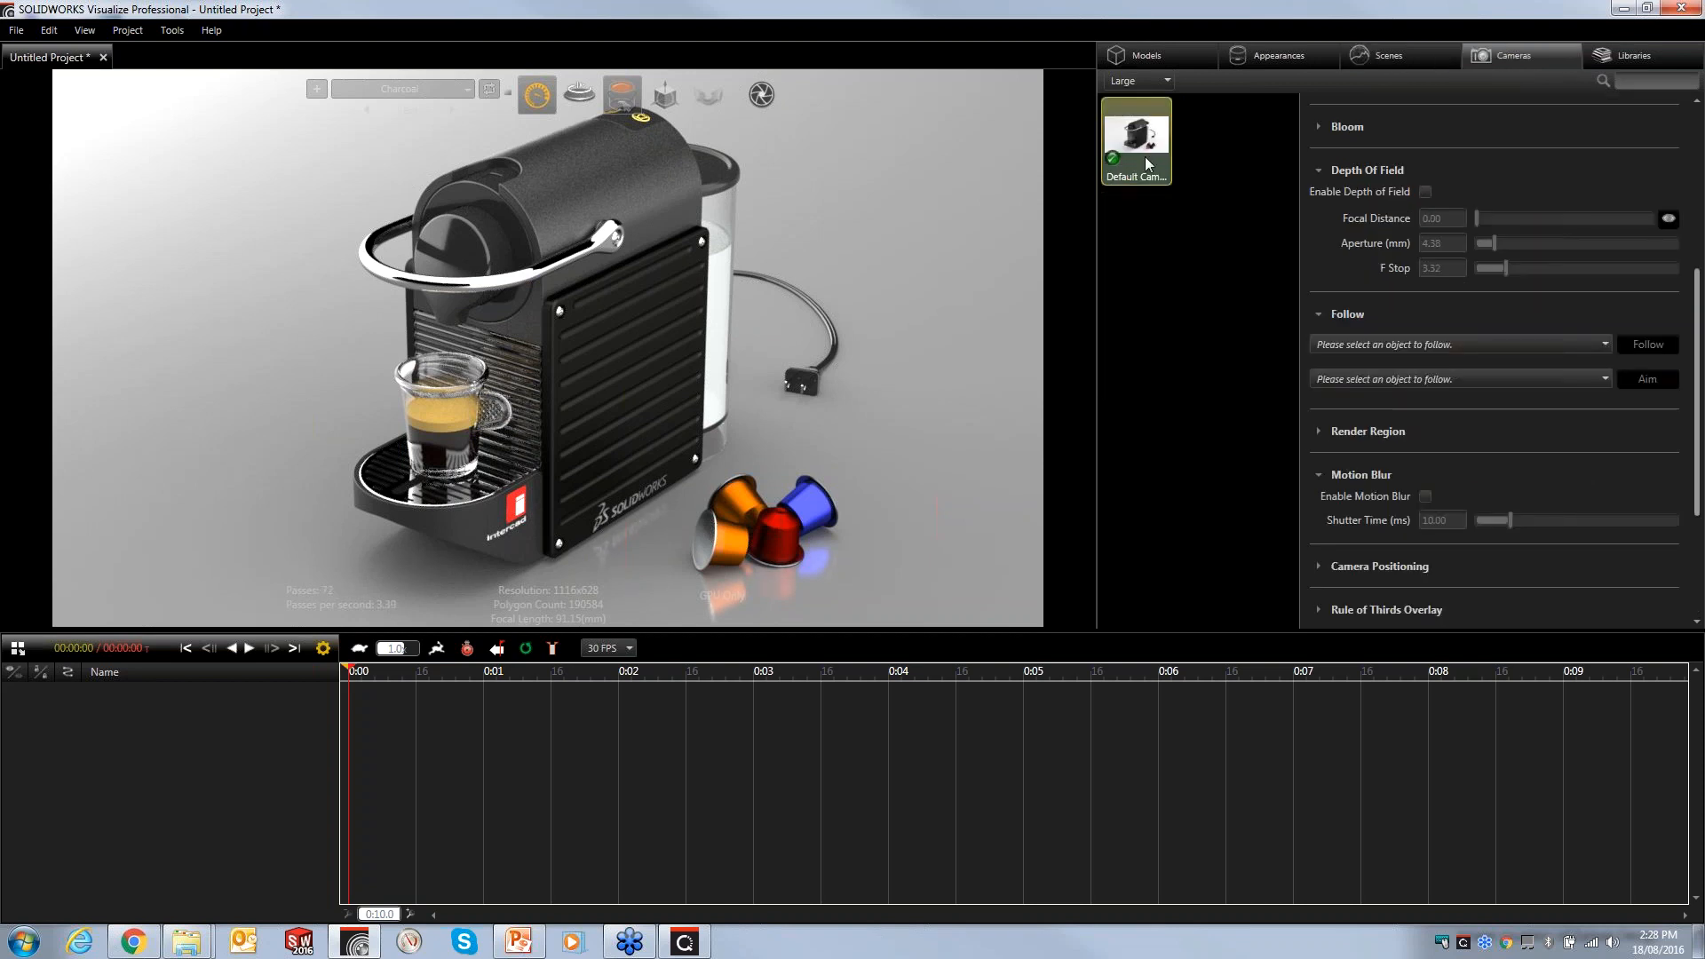
click(1648, 56)
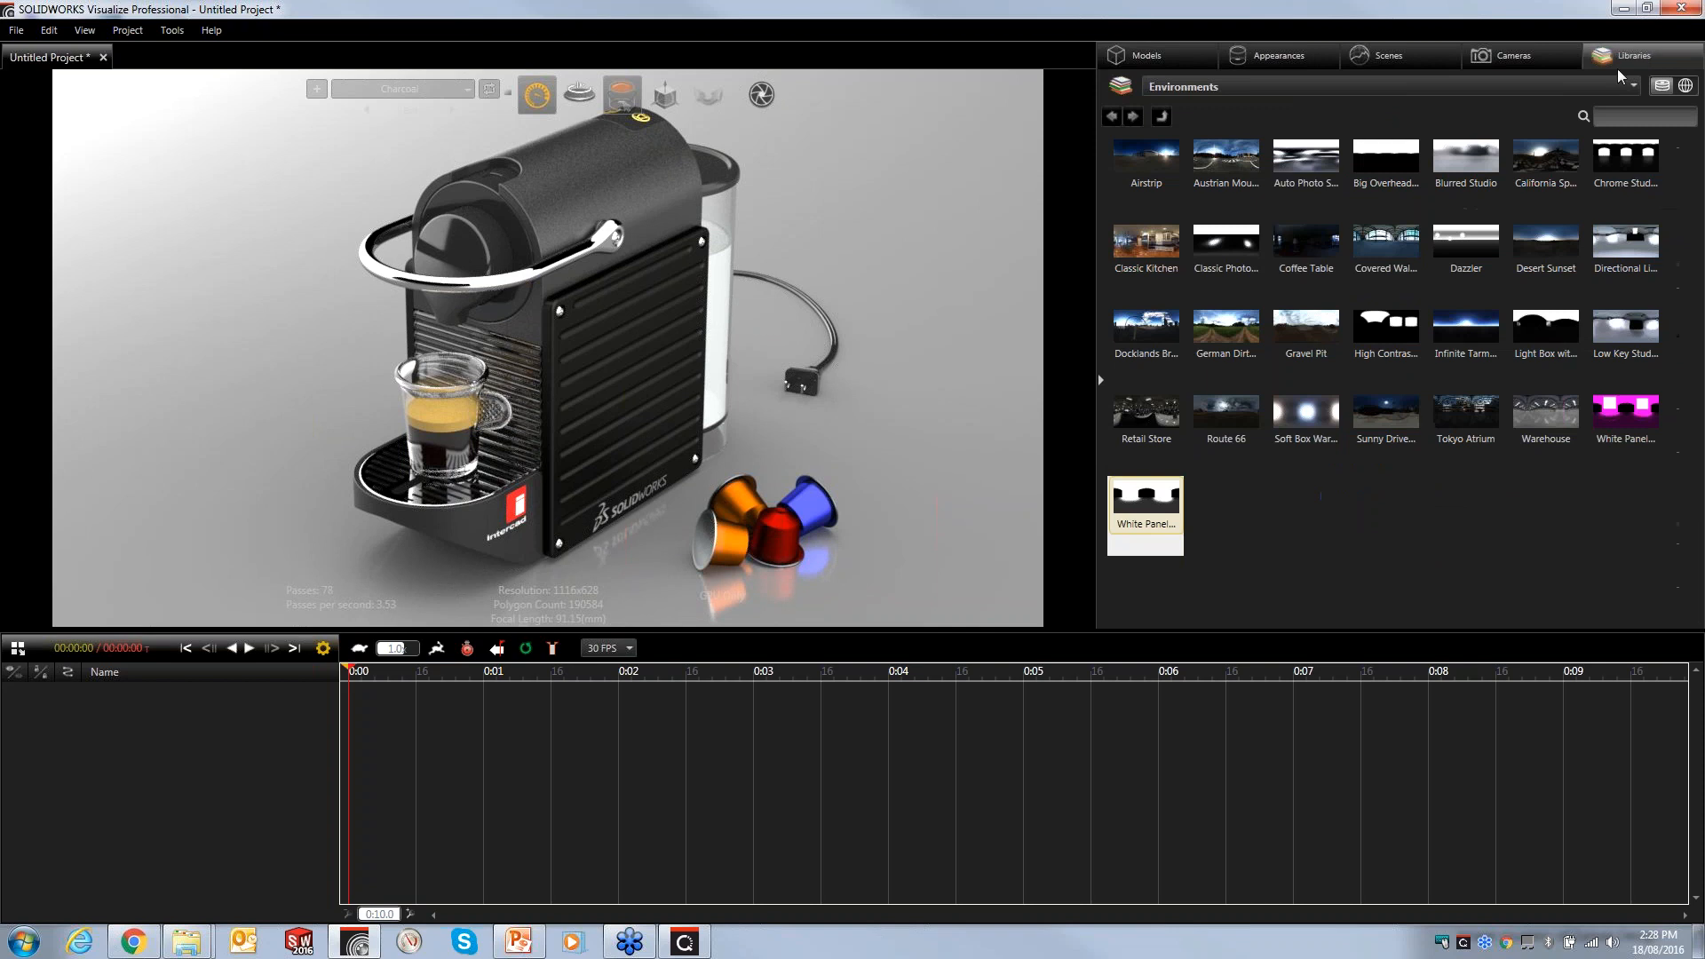
click(1223, 90)
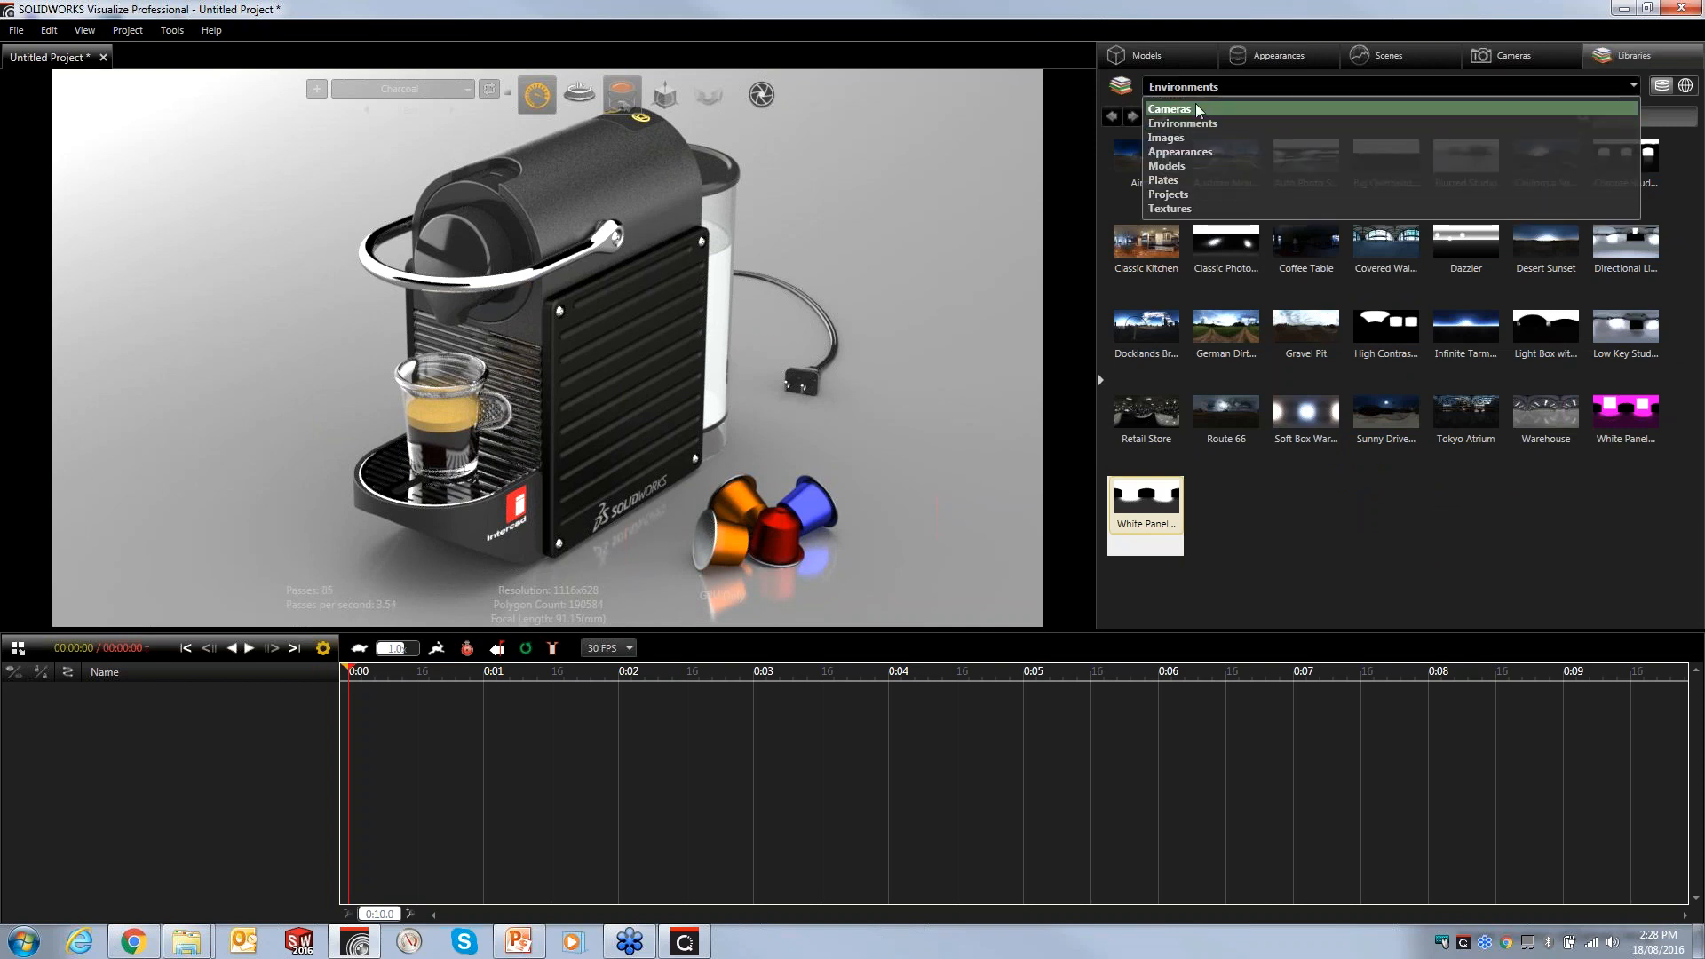
click(1195, 103)
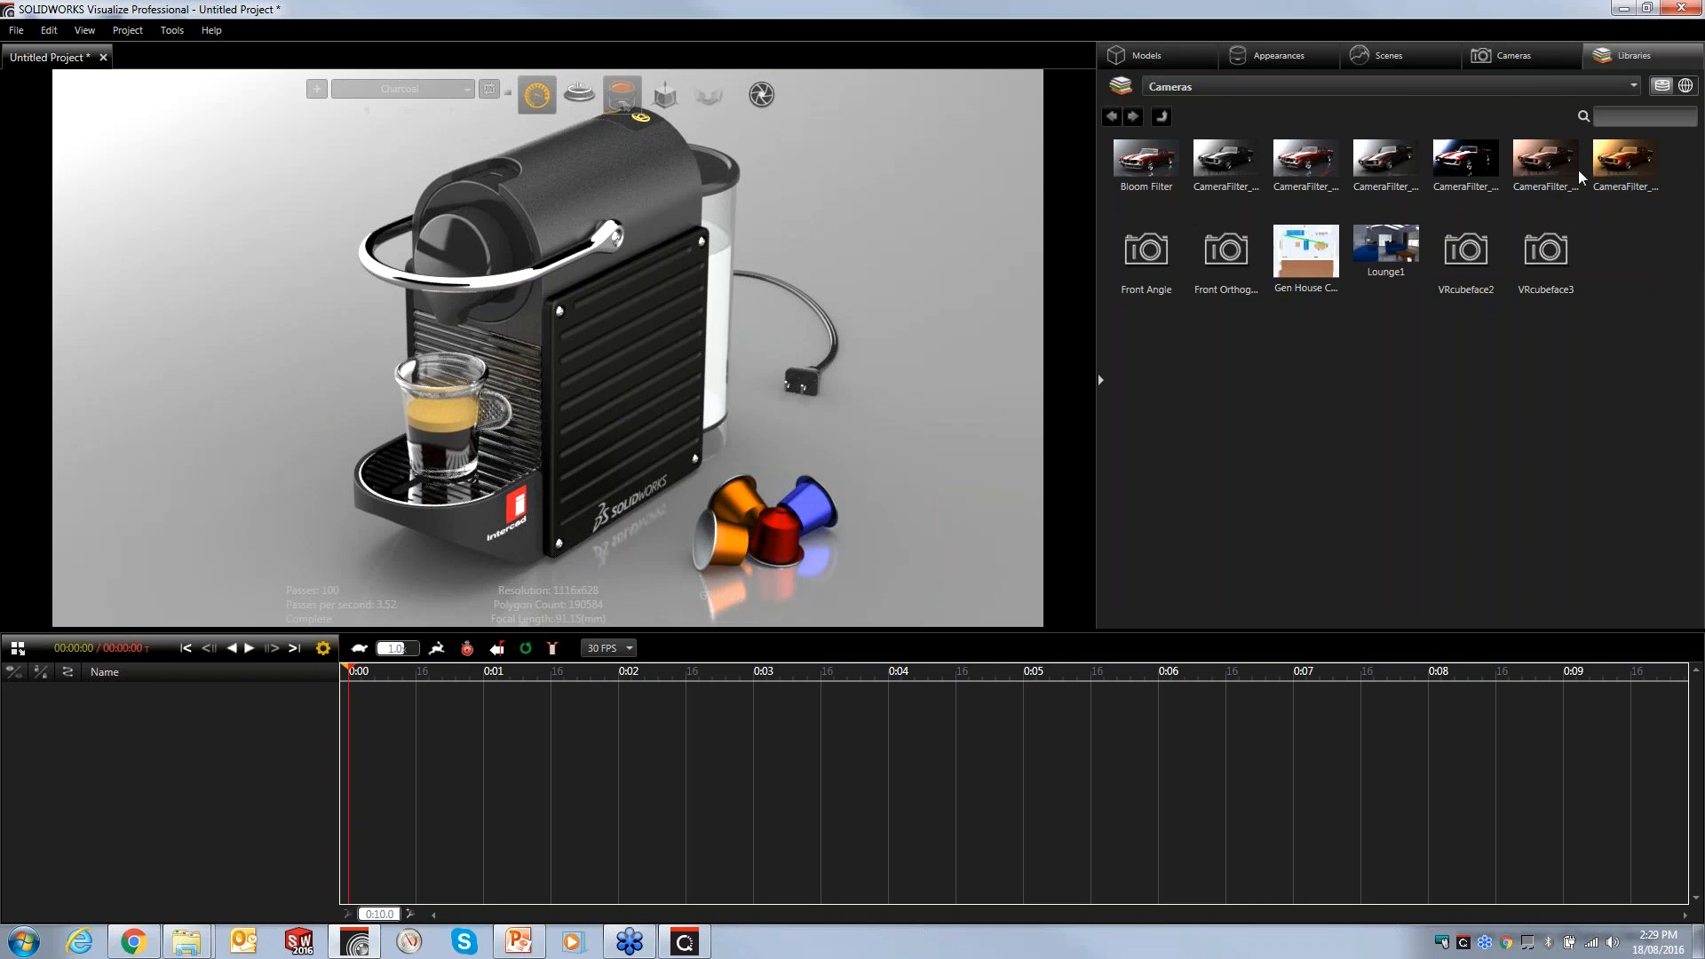
click(1500, 57)
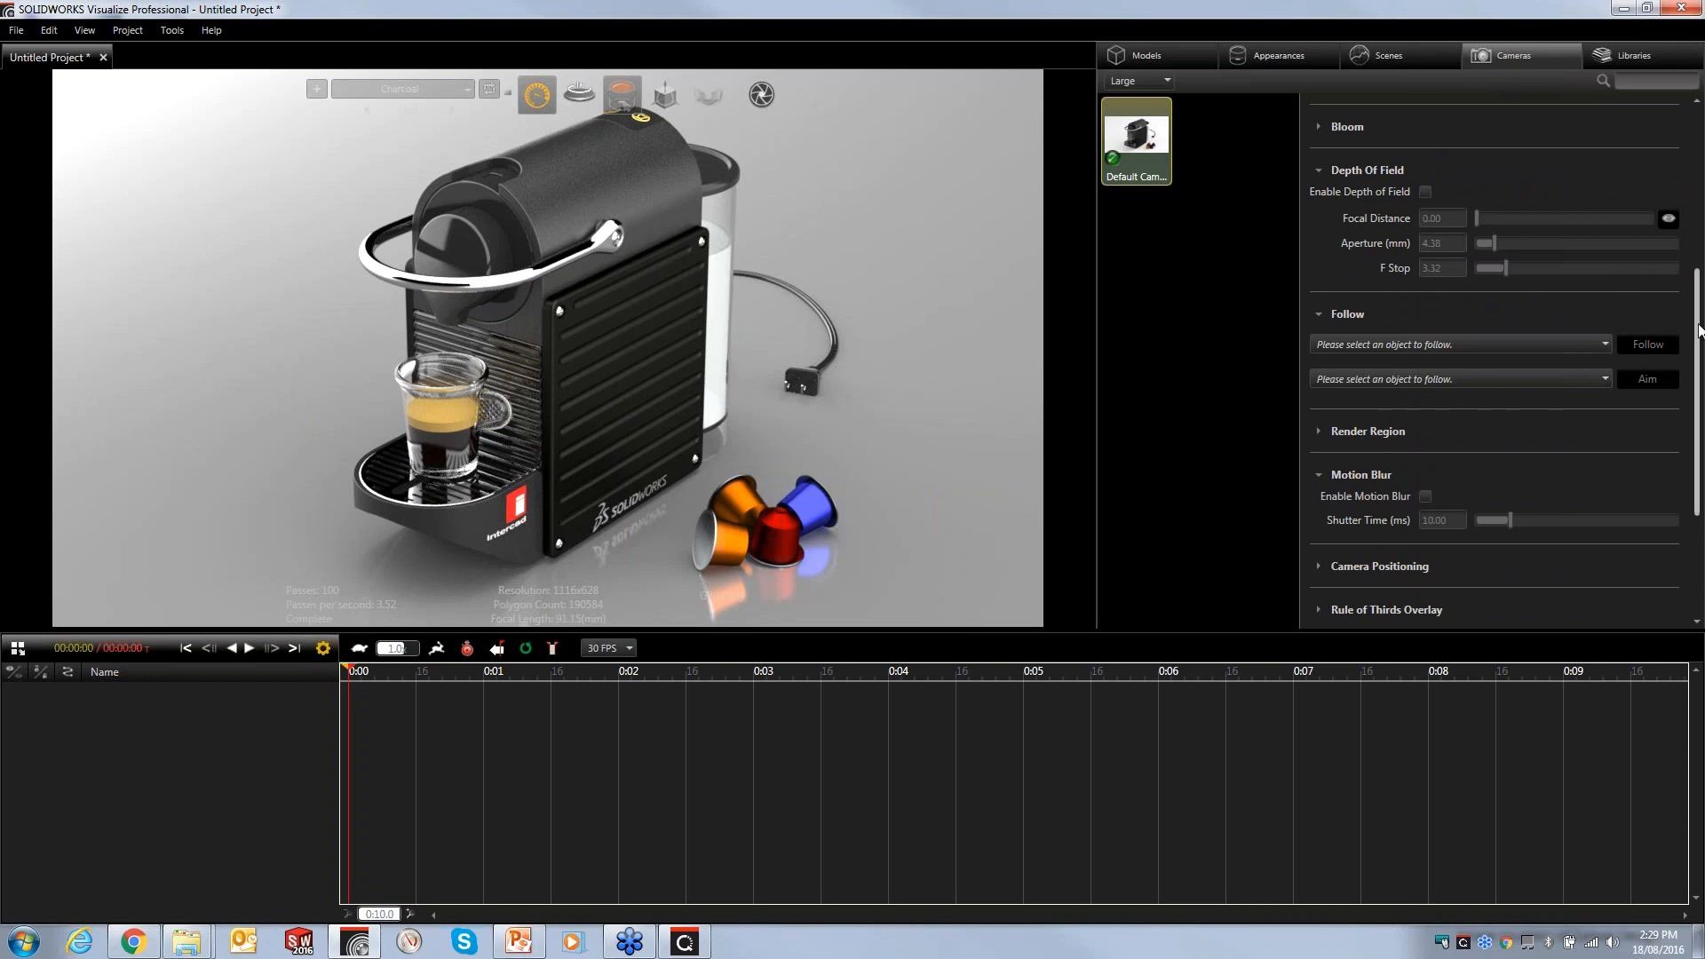
- Enable post-processing on the default camera and set Darken to 0.13
drag(1697, 331, 1690, 130)
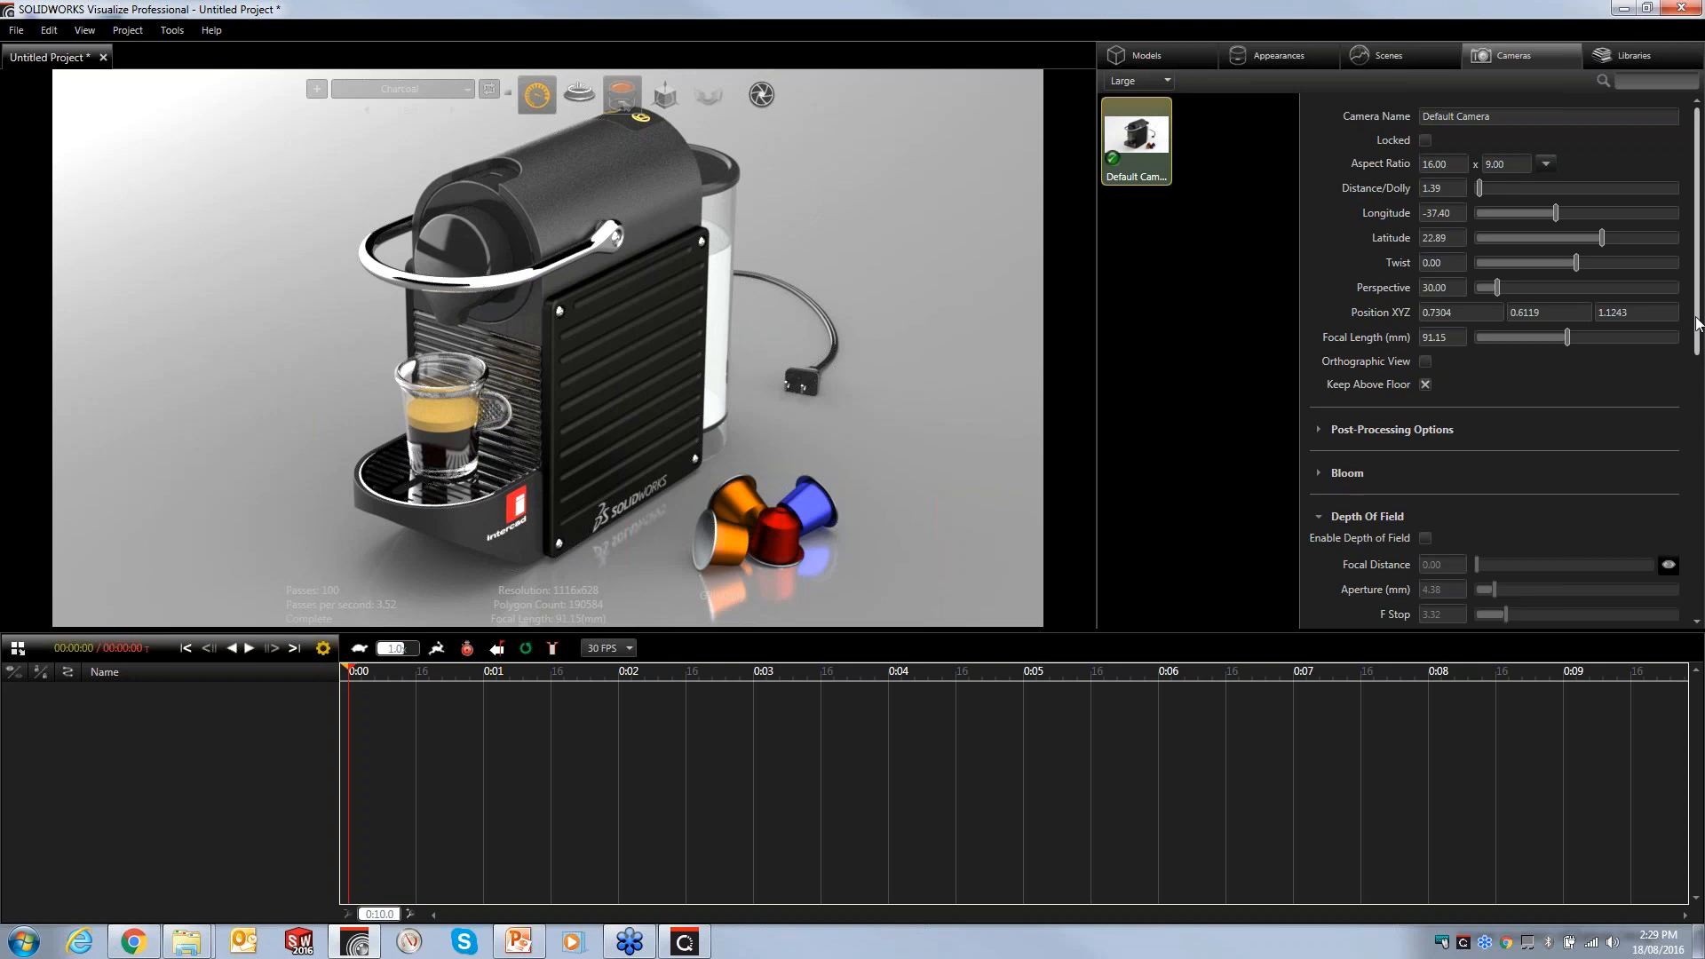
click(1319, 429)
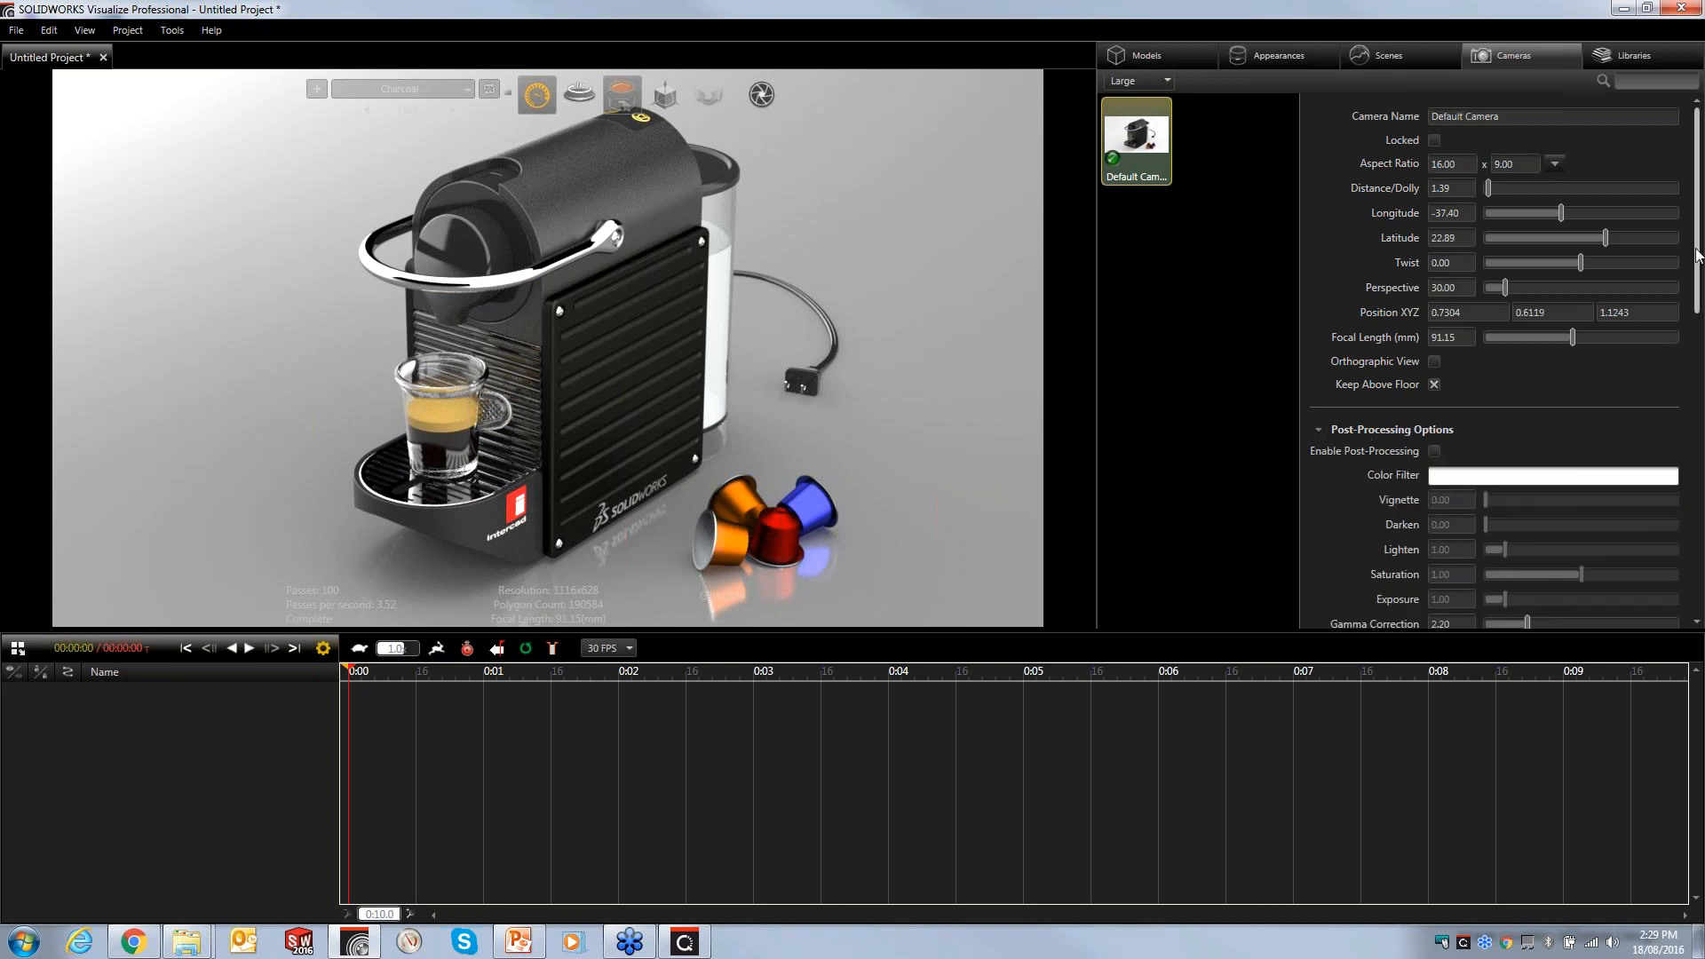
scroll(1703, 362, down, 3)
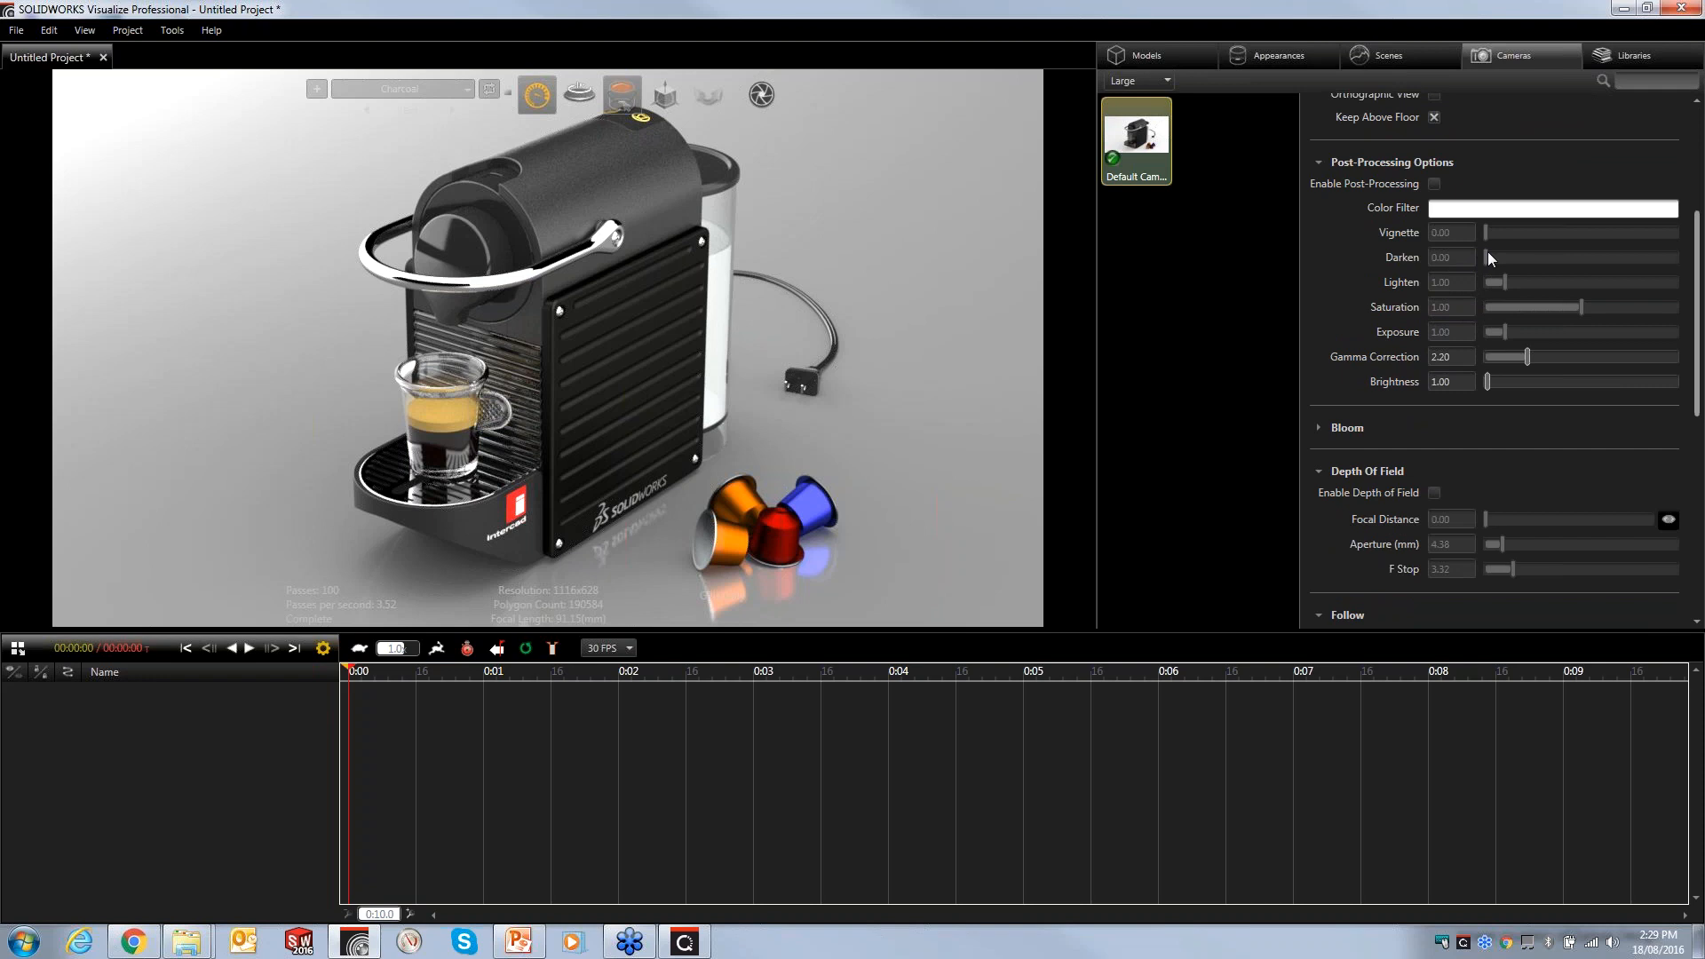
click(1434, 183)
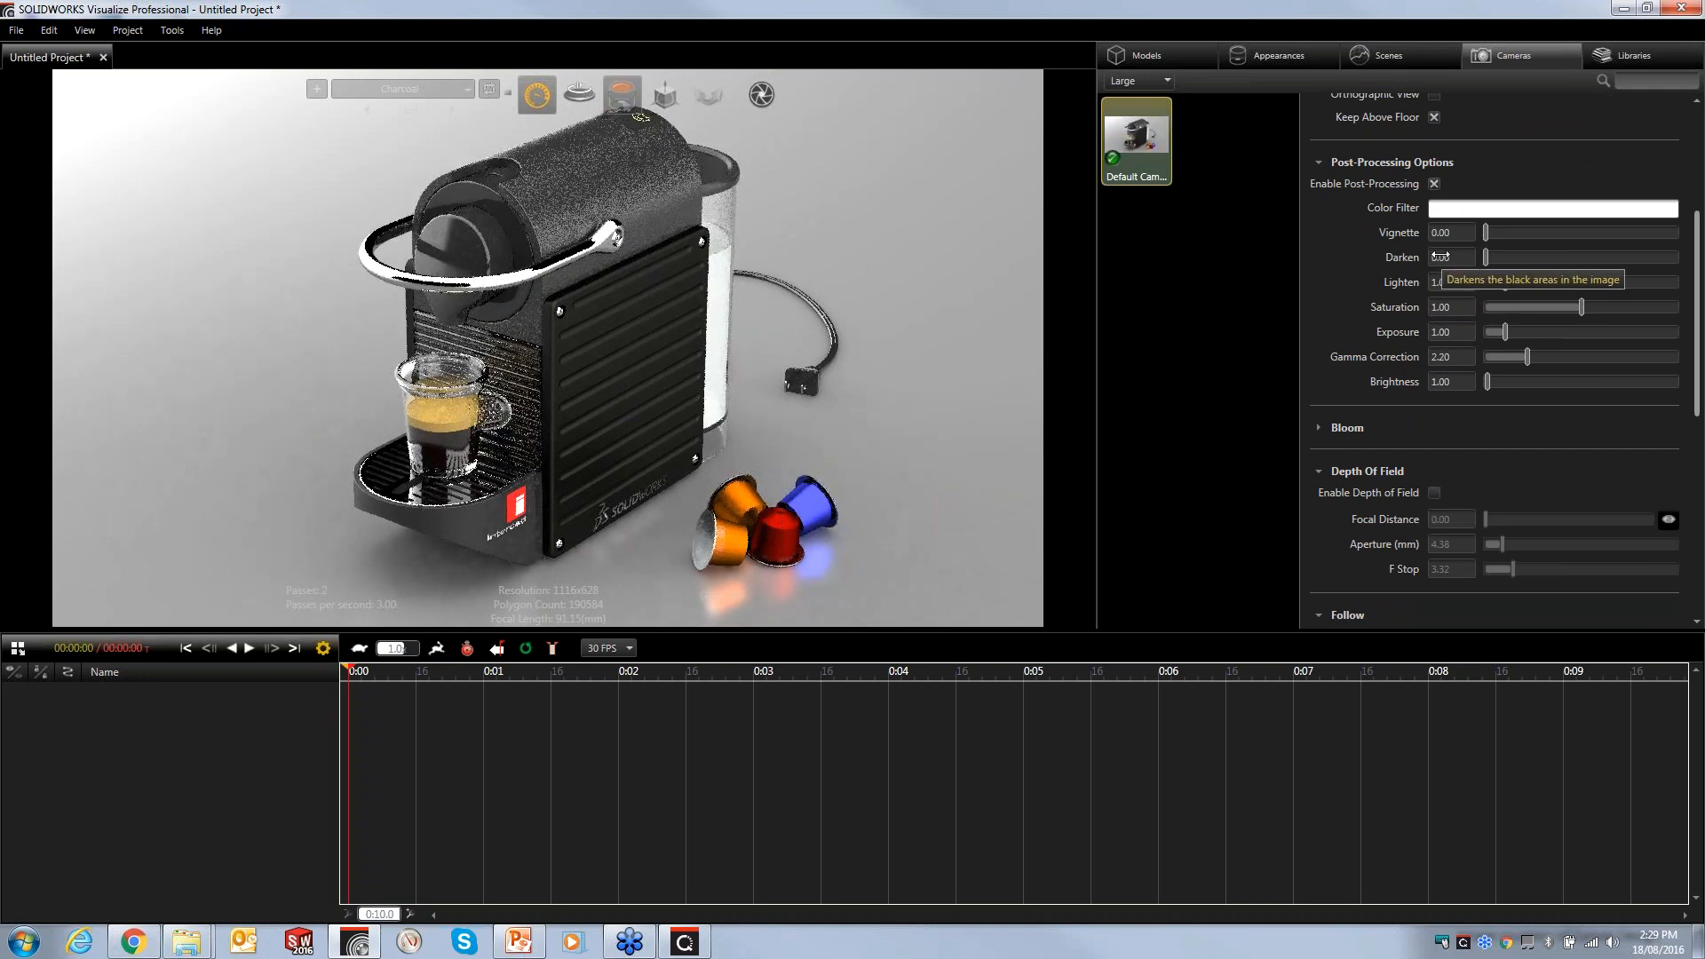
drag(1439, 257, 1466, 262)
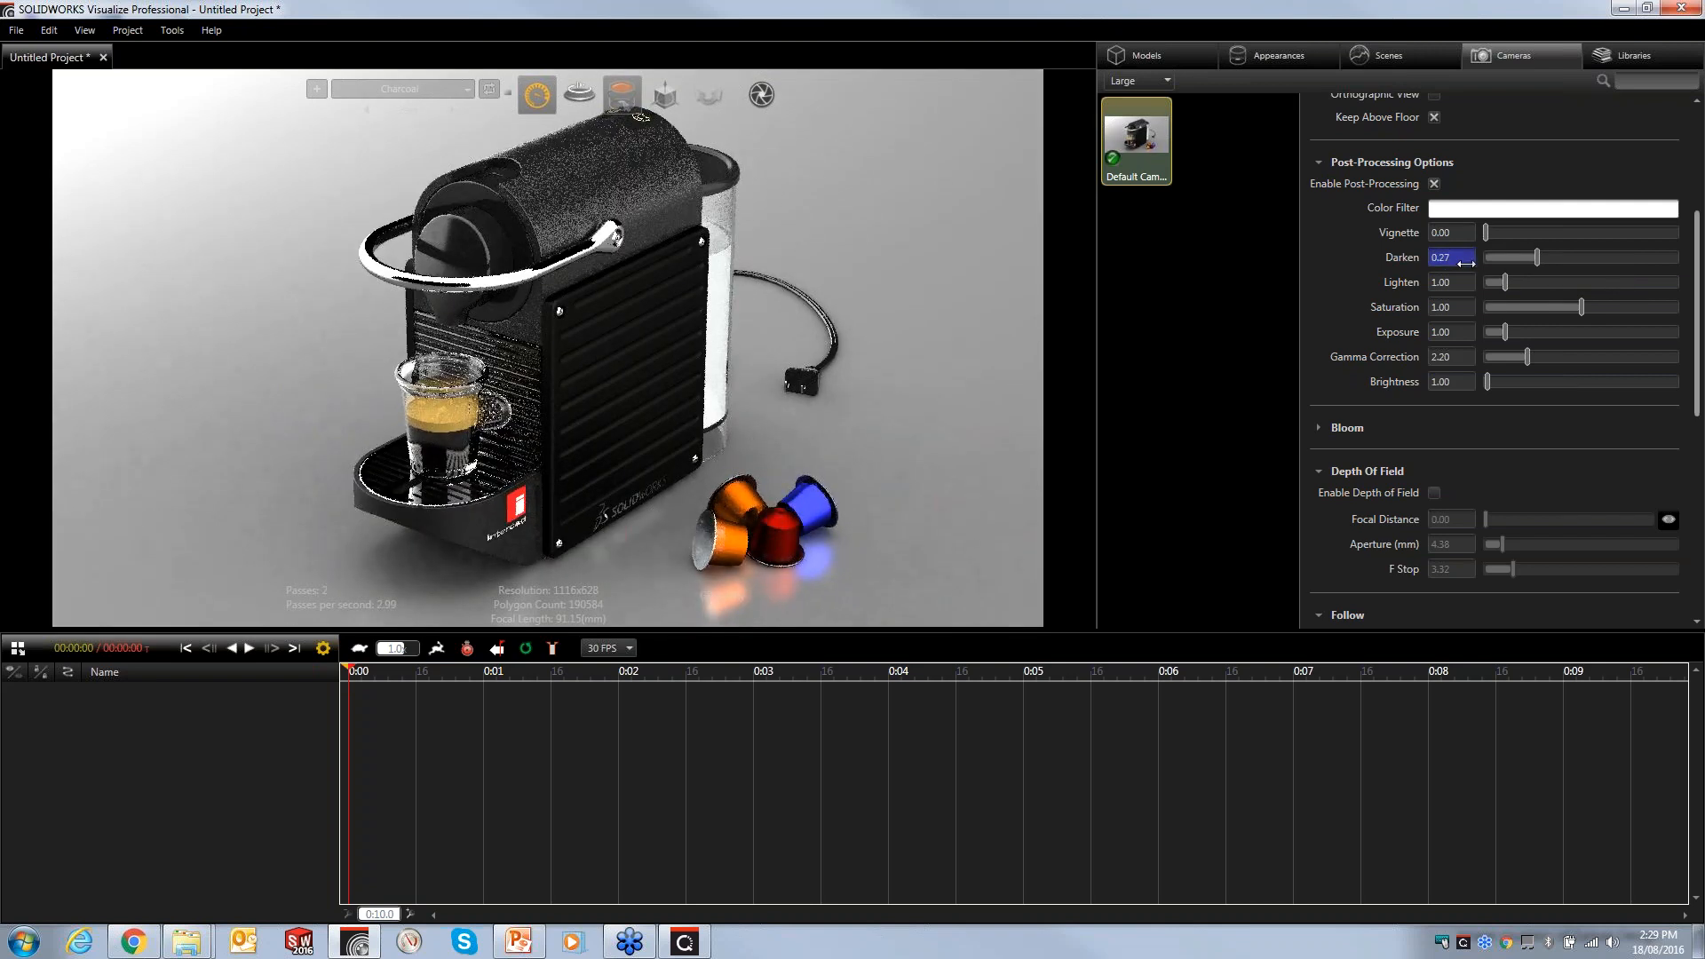
drag(1455, 261, 1442, 260)
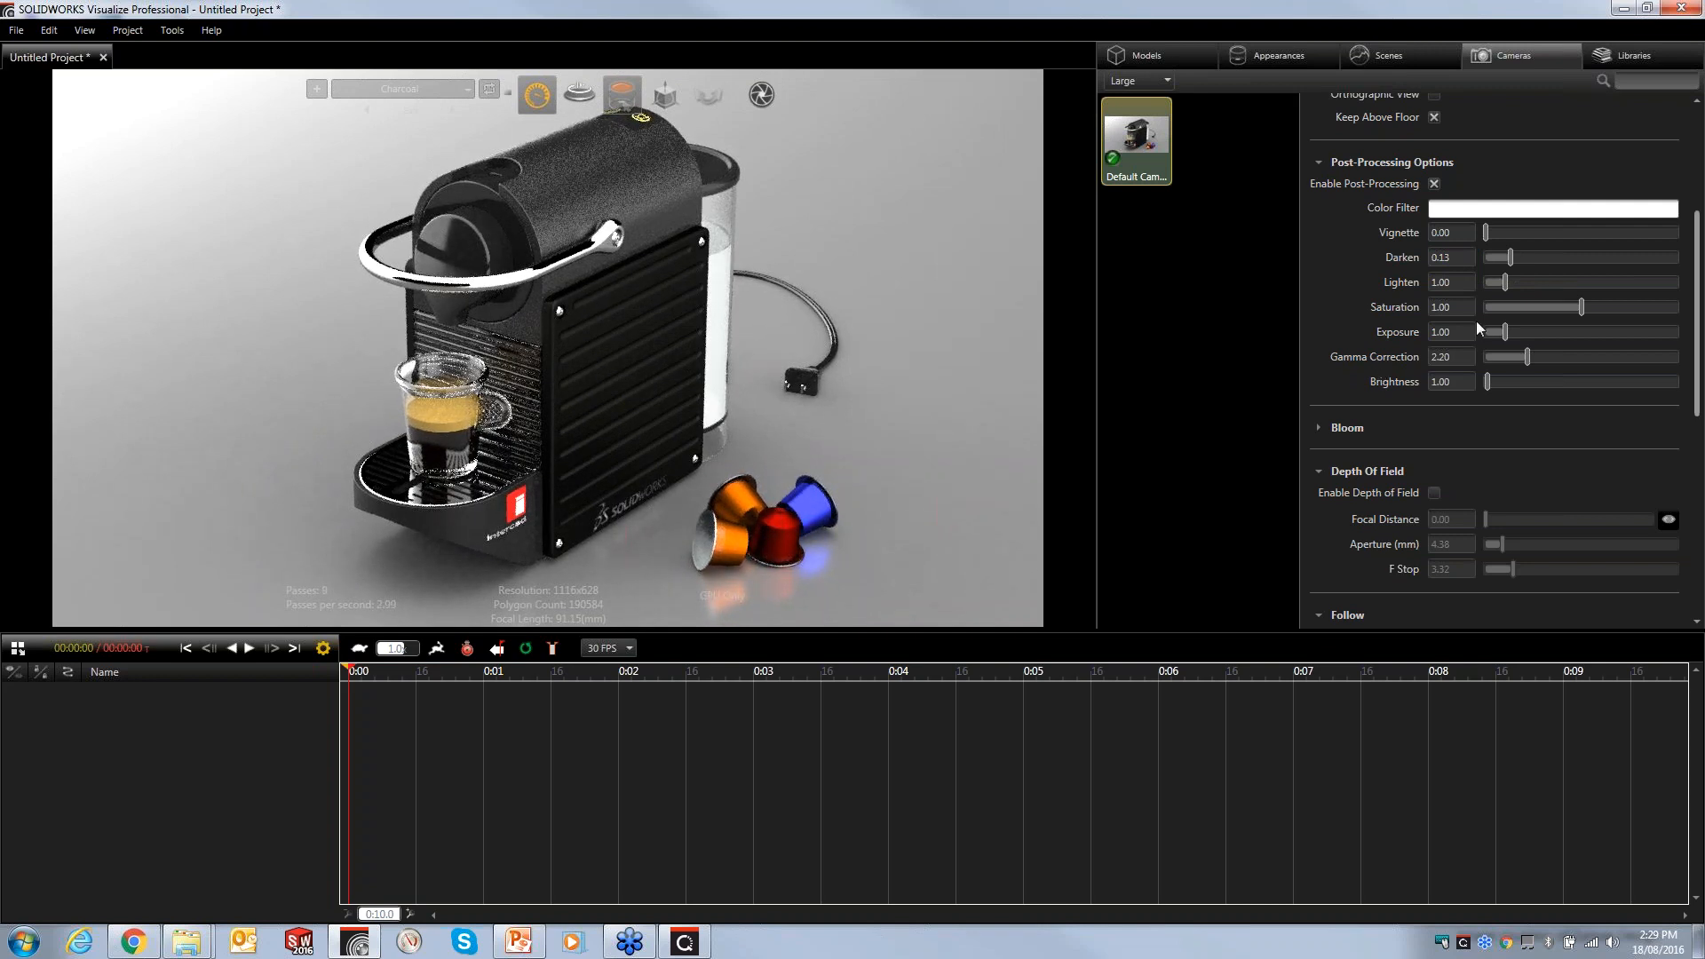
- Set the camera's Lighten to 1.46 and Vignette to 36
click(1448, 282)
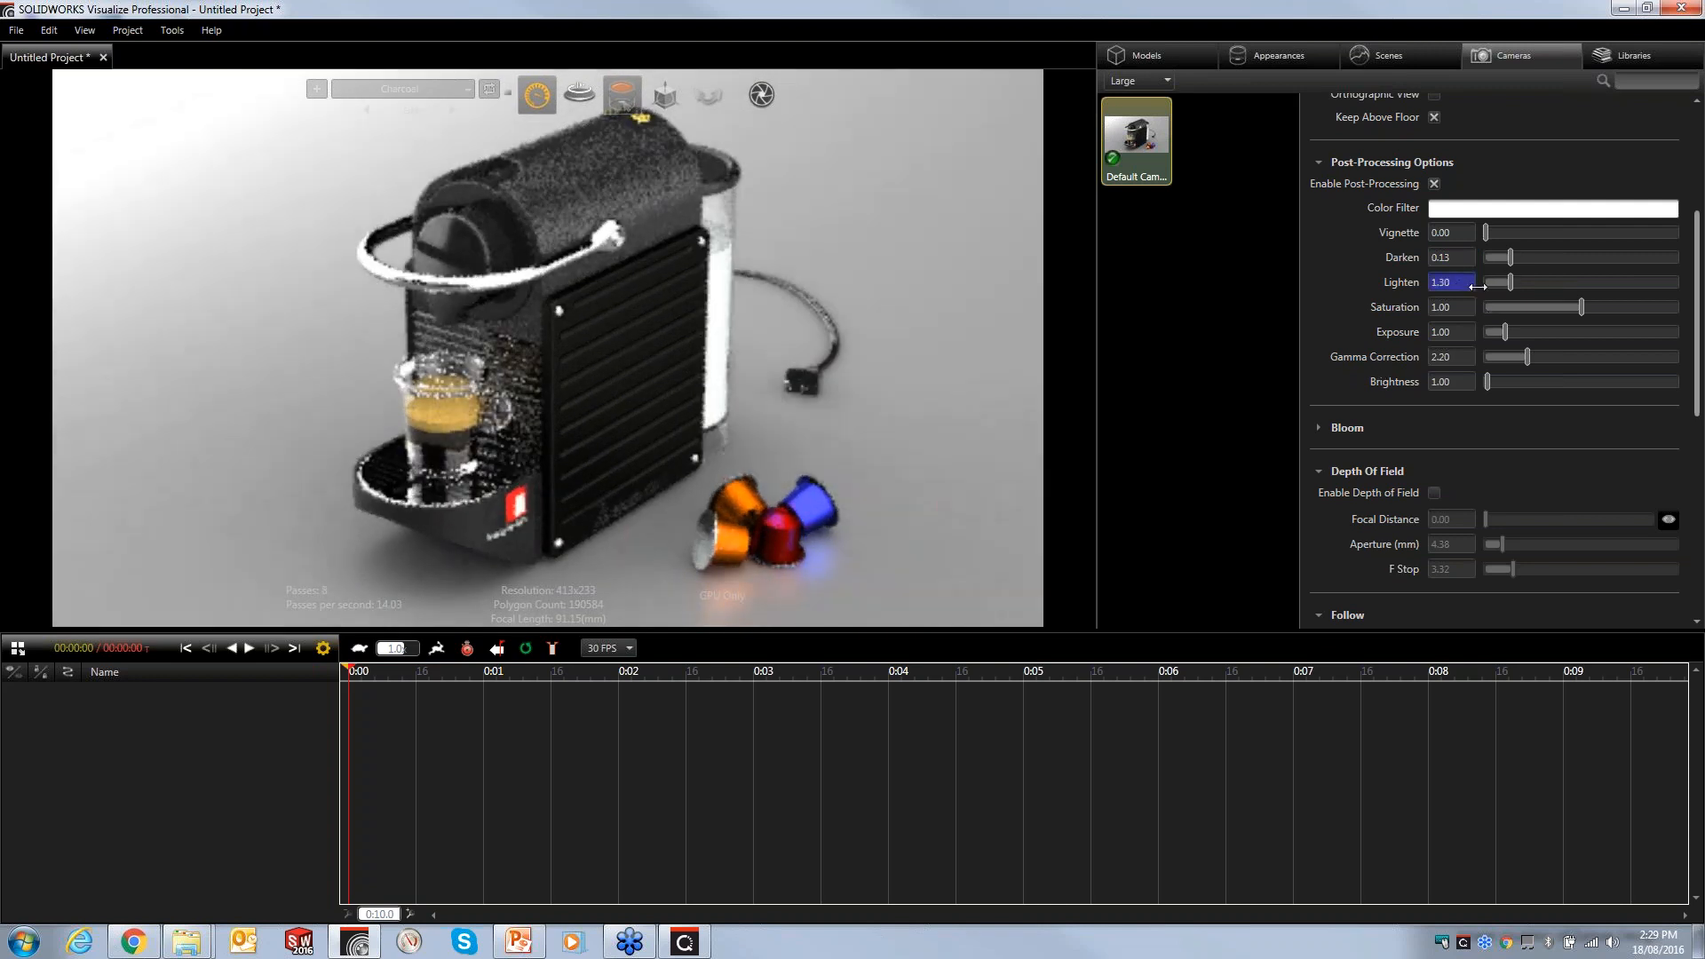
drag(1447, 282, 1483, 288)
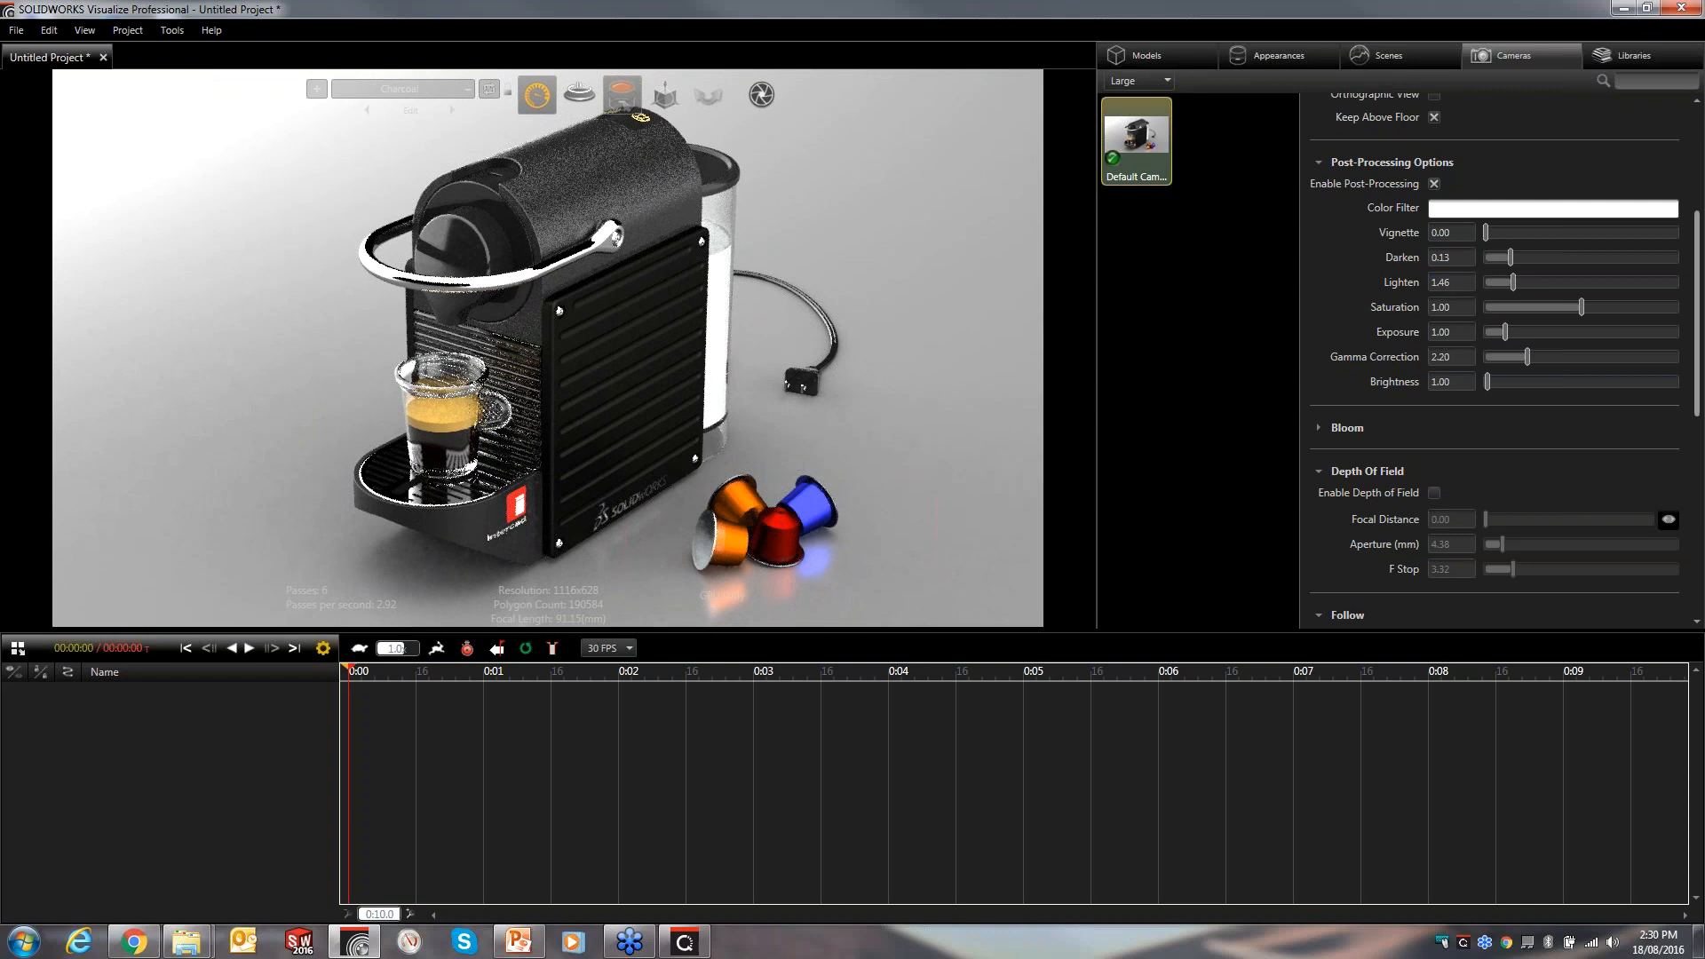
mouse_move(1439, 232)
mouse_down()
mouse_move(1499, 232)
mouse_move(1458, 235)
mouse_up()
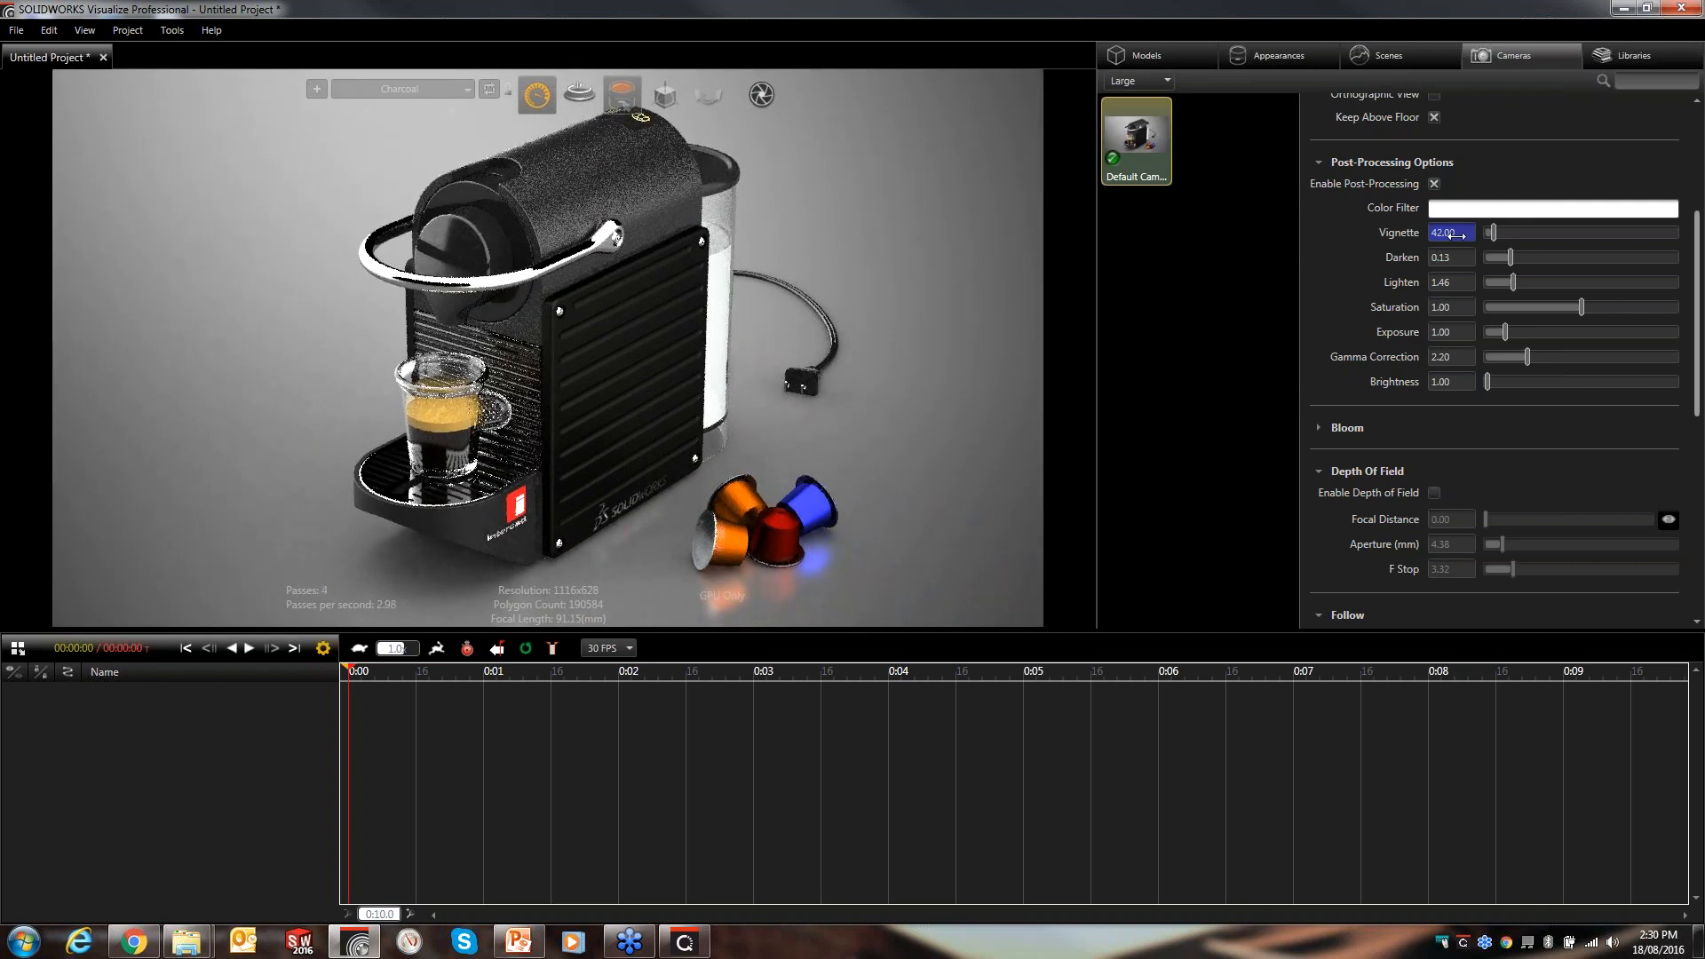
drag(1456, 234, 1543, 233)
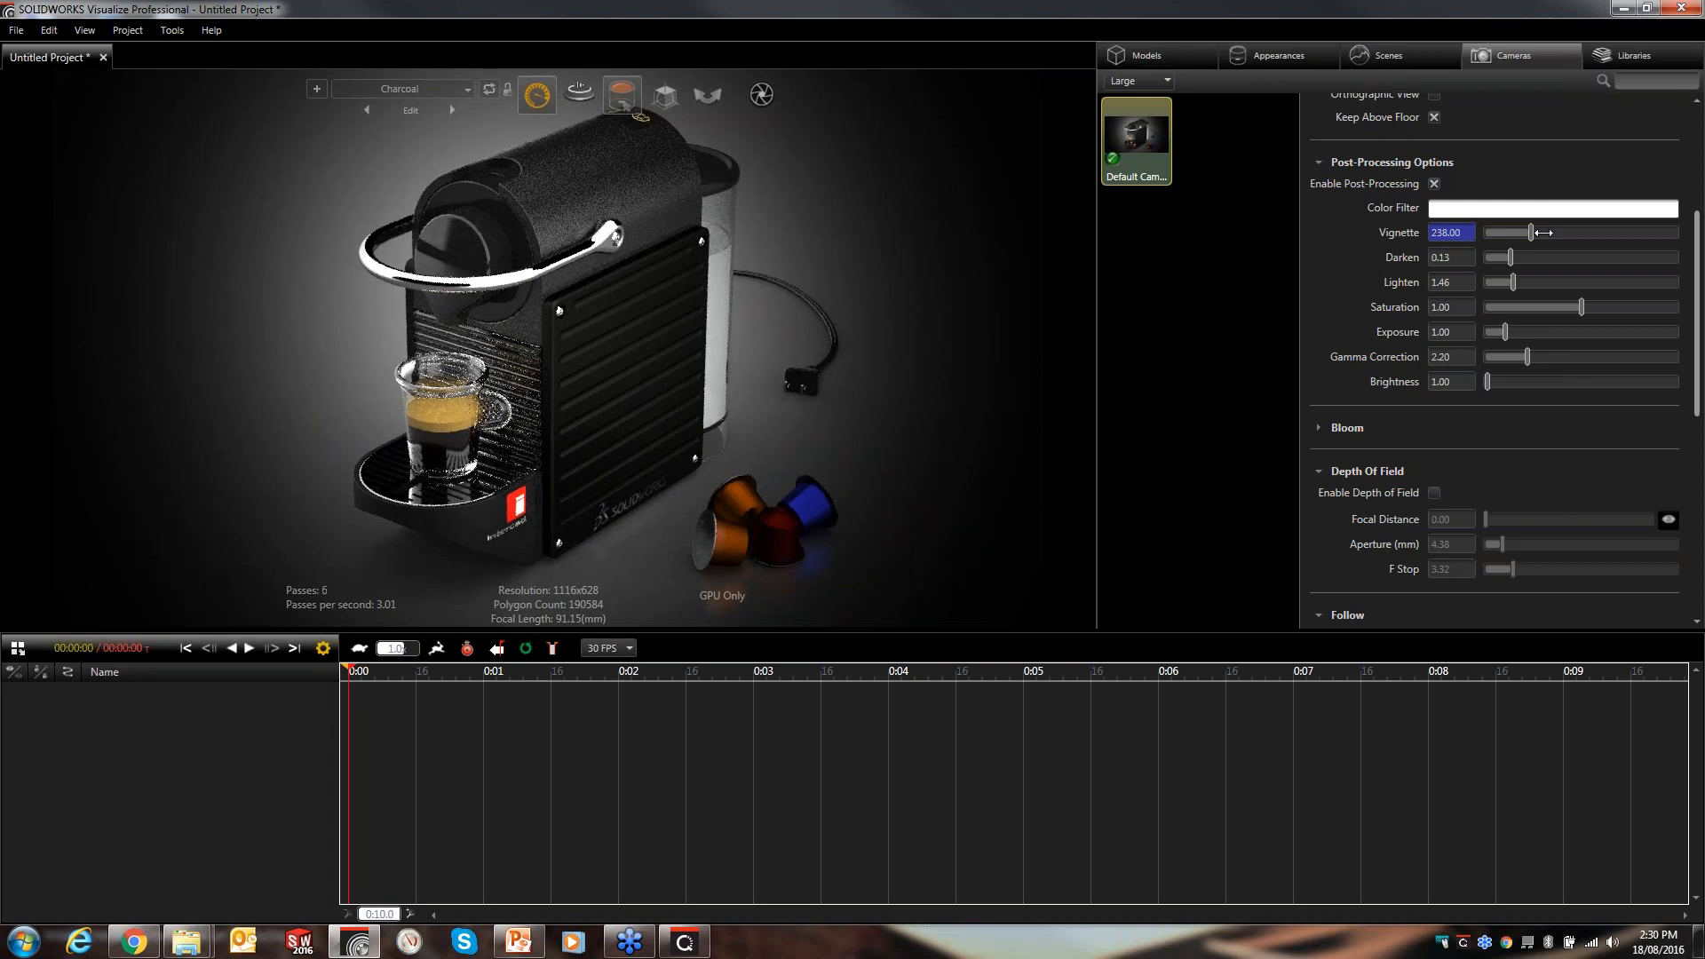
drag(1544, 233, 1455, 240)
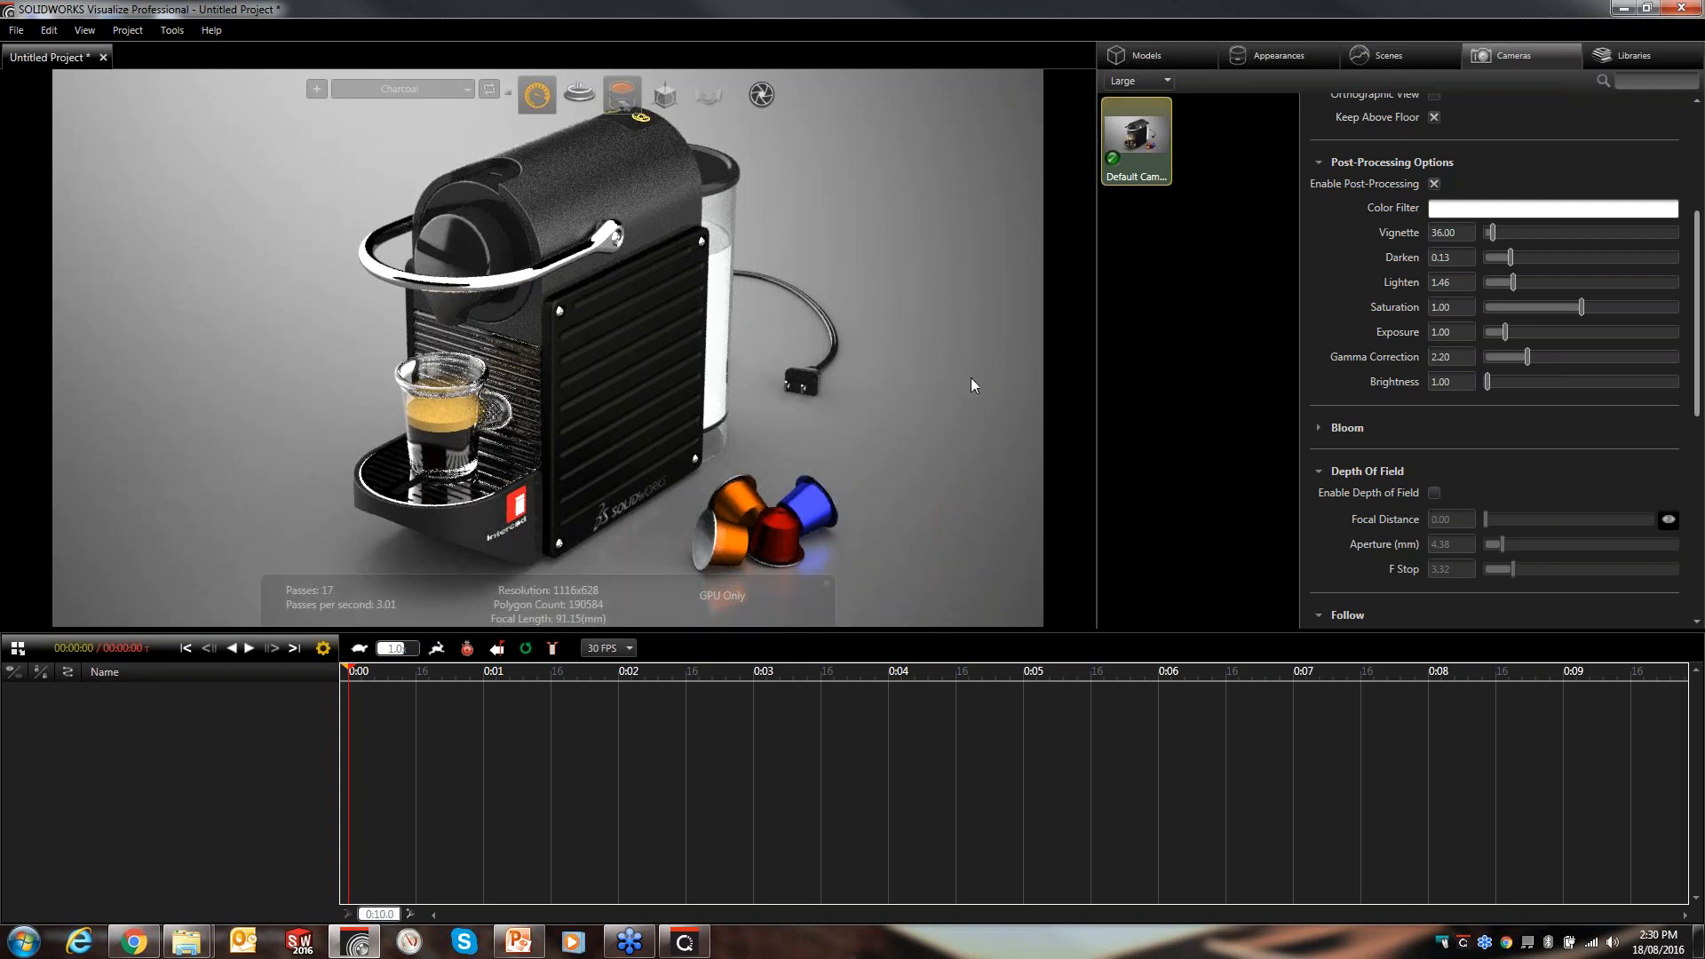
- Toggle post-processing off and back on to compare the effect
click(1435, 184)
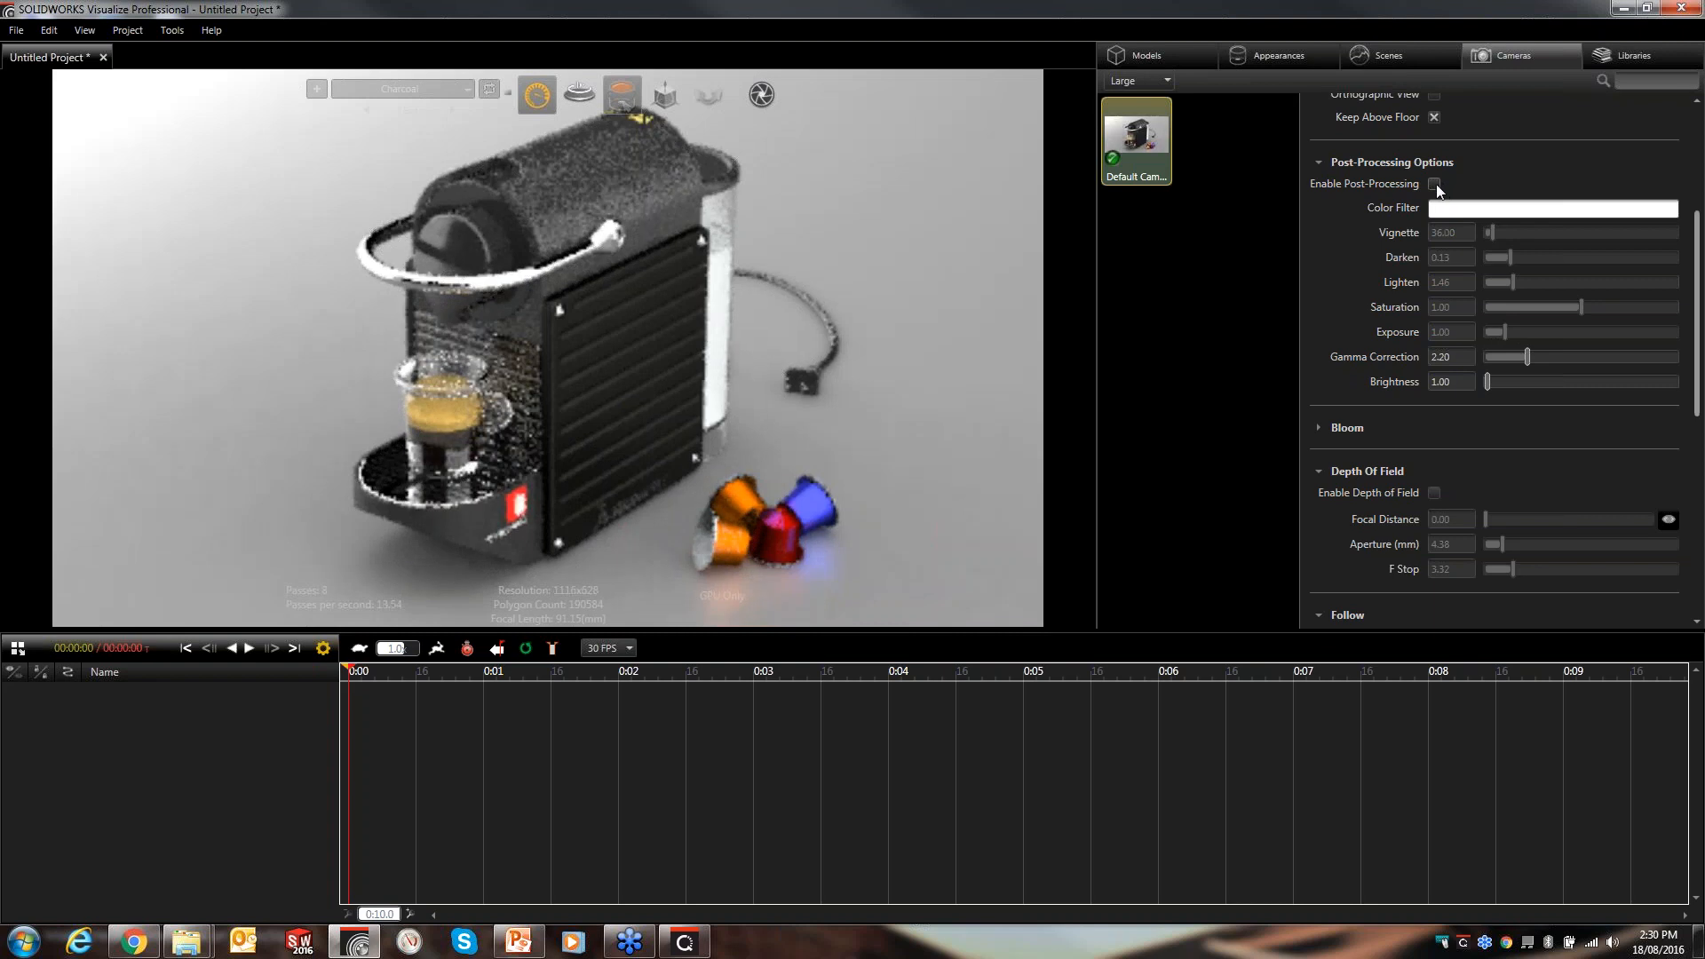
click(1435, 183)
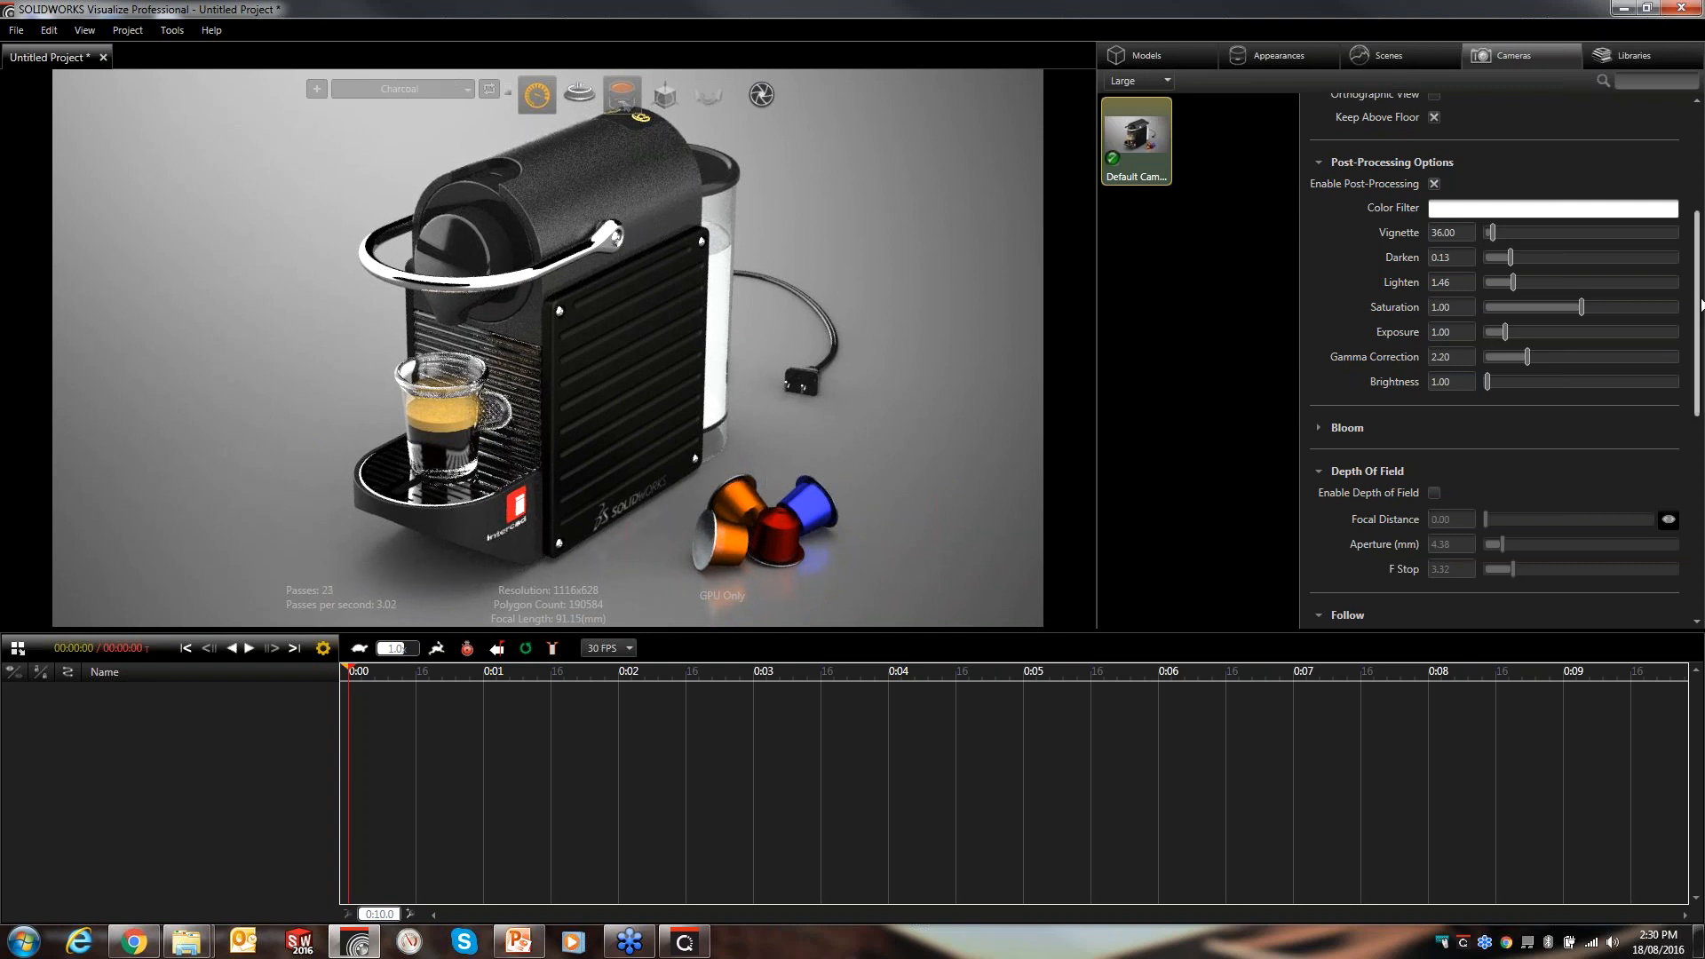
drag(1701, 301, 1701, 352)
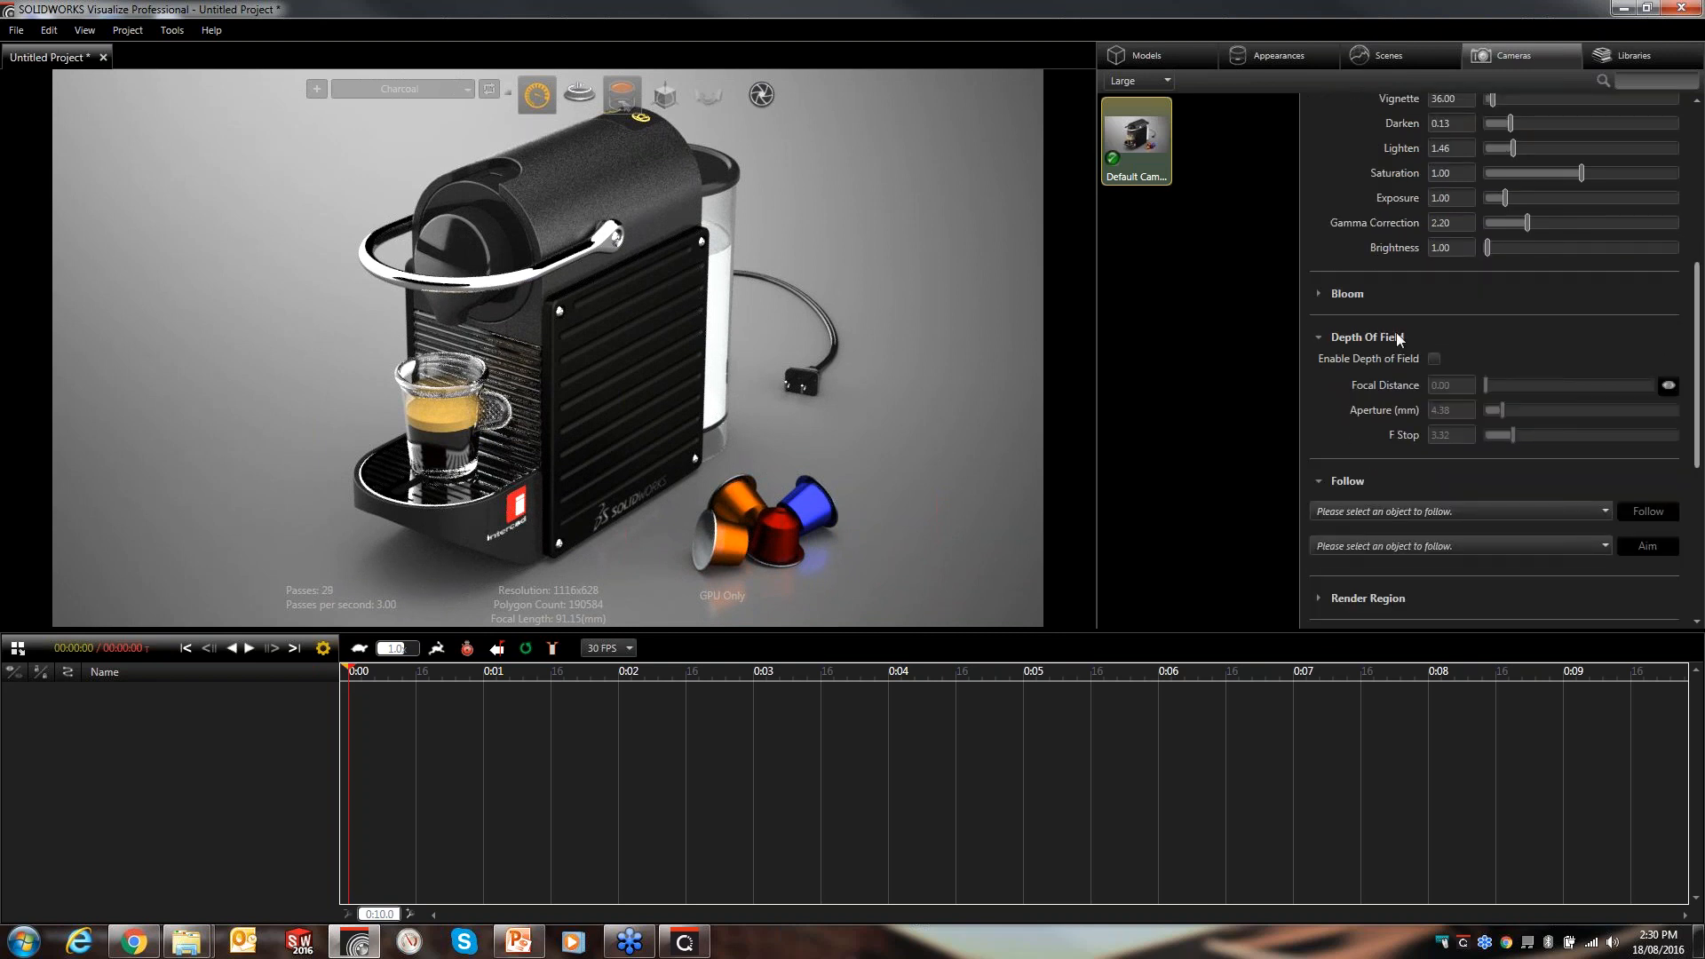
click(1315, 293)
click(1315, 299)
drag(1698, 362, 1702, 407)
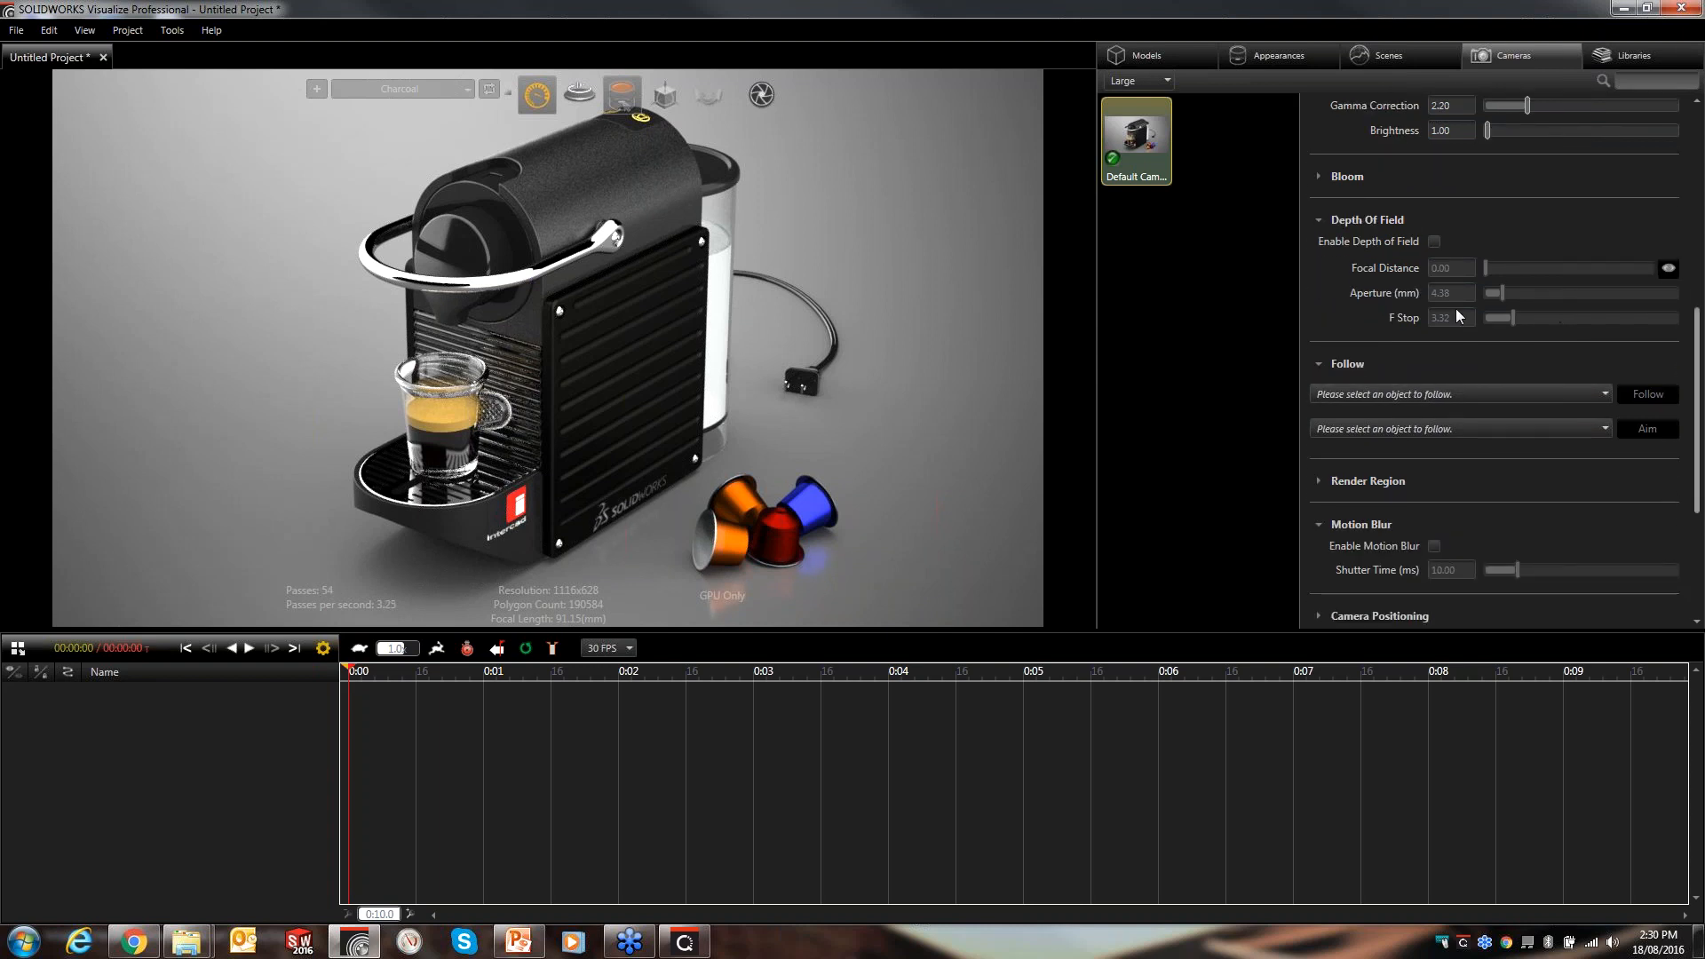
- Duplicate the default camera and make the copy the active camera
click(1240, 206)
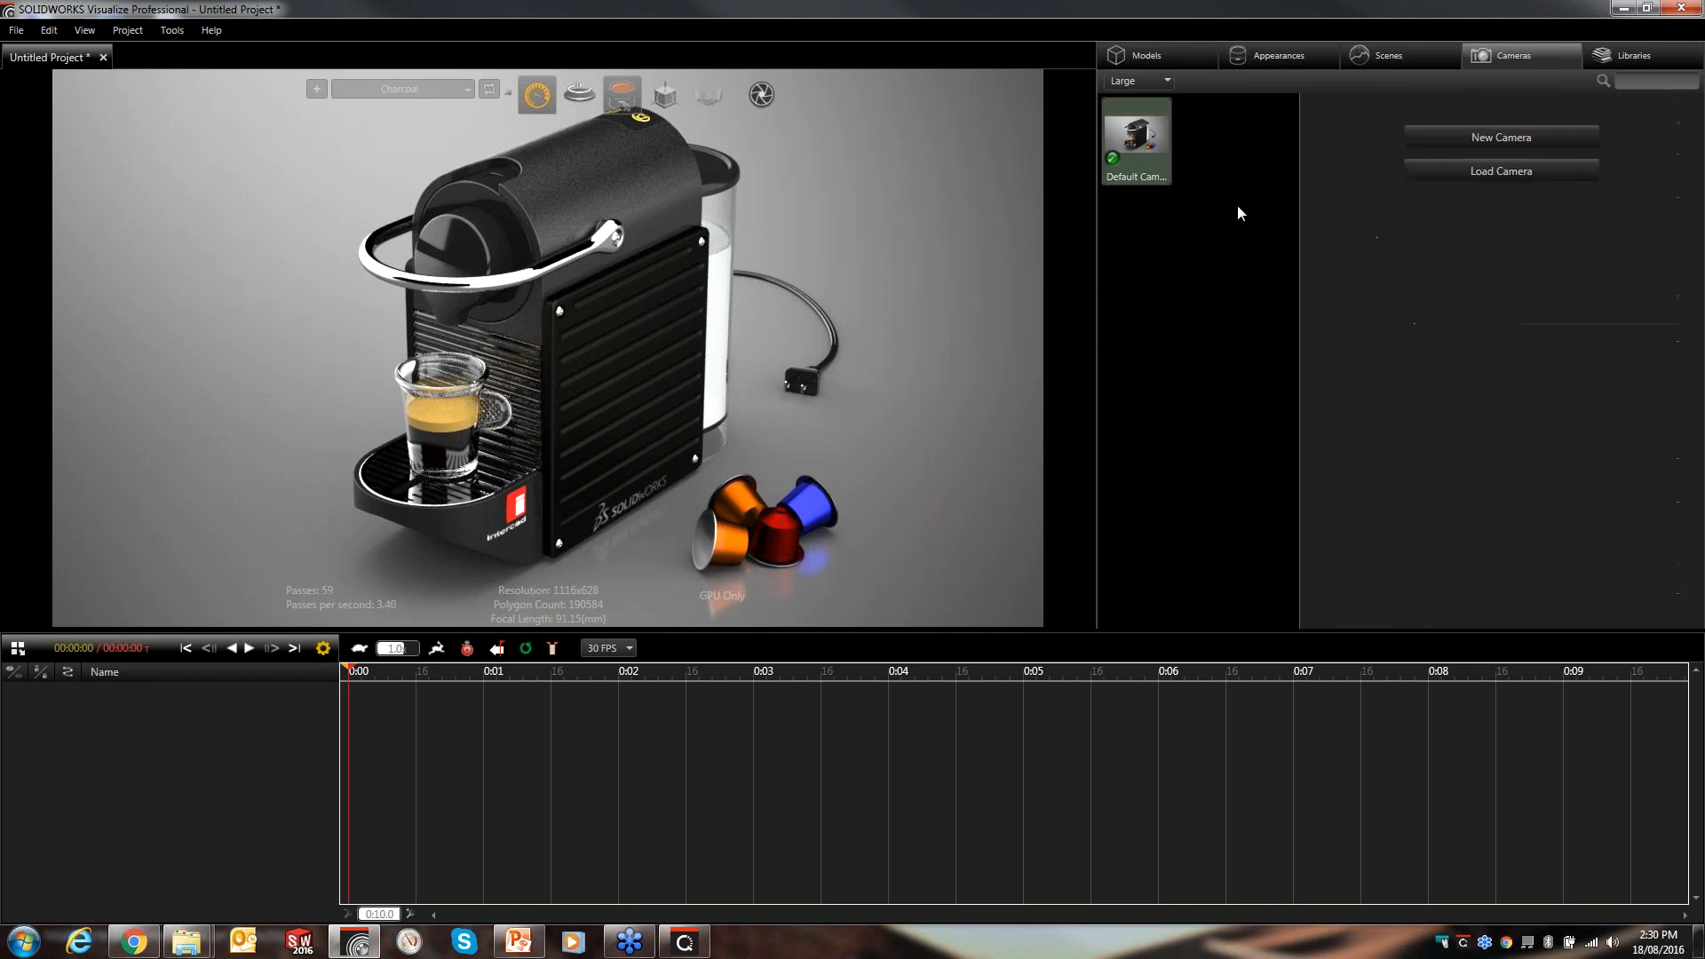
click(1157, 160)
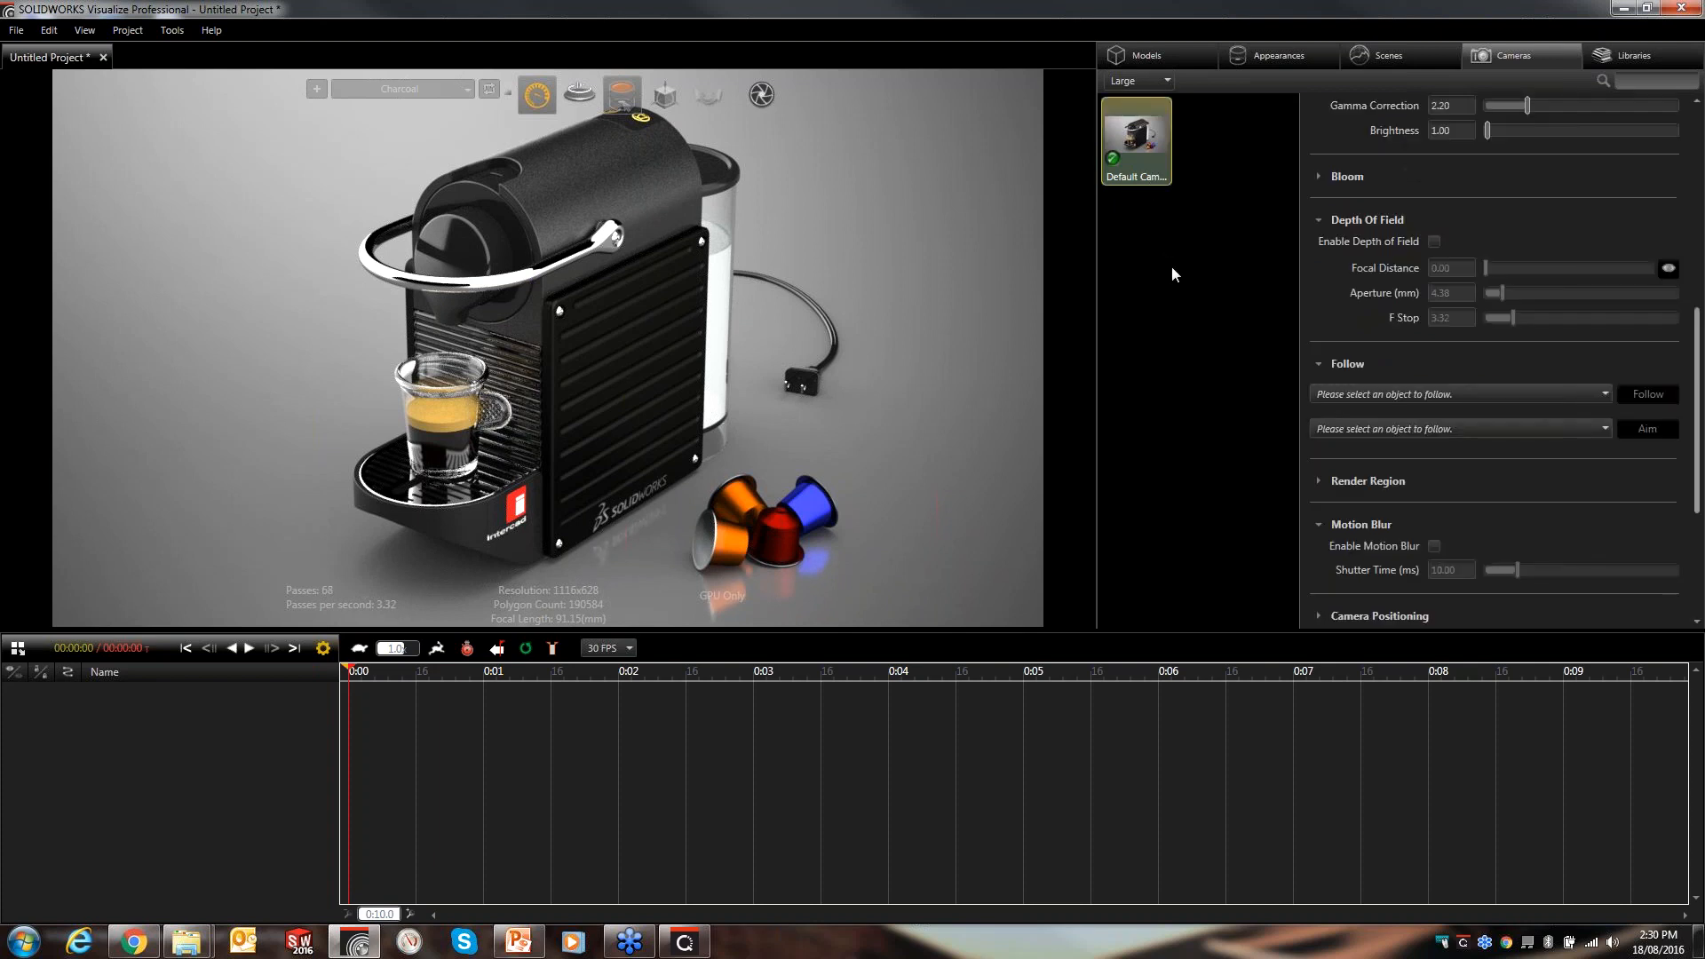
key(ctrl+v)
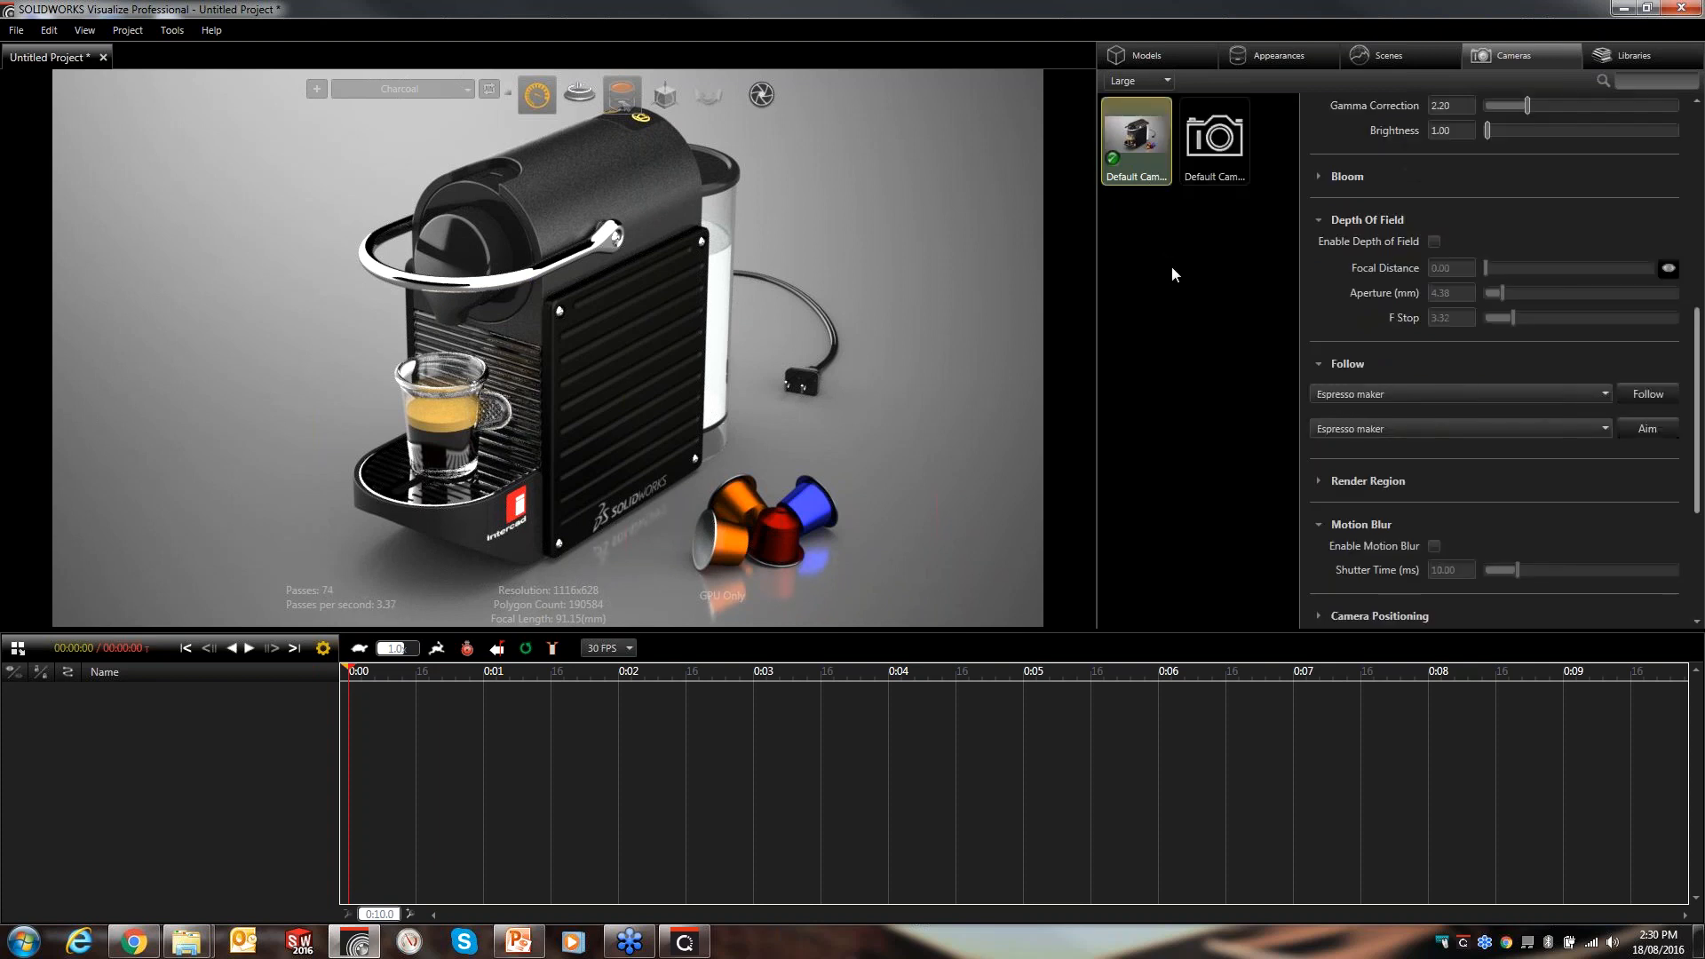
click(1222, 180)
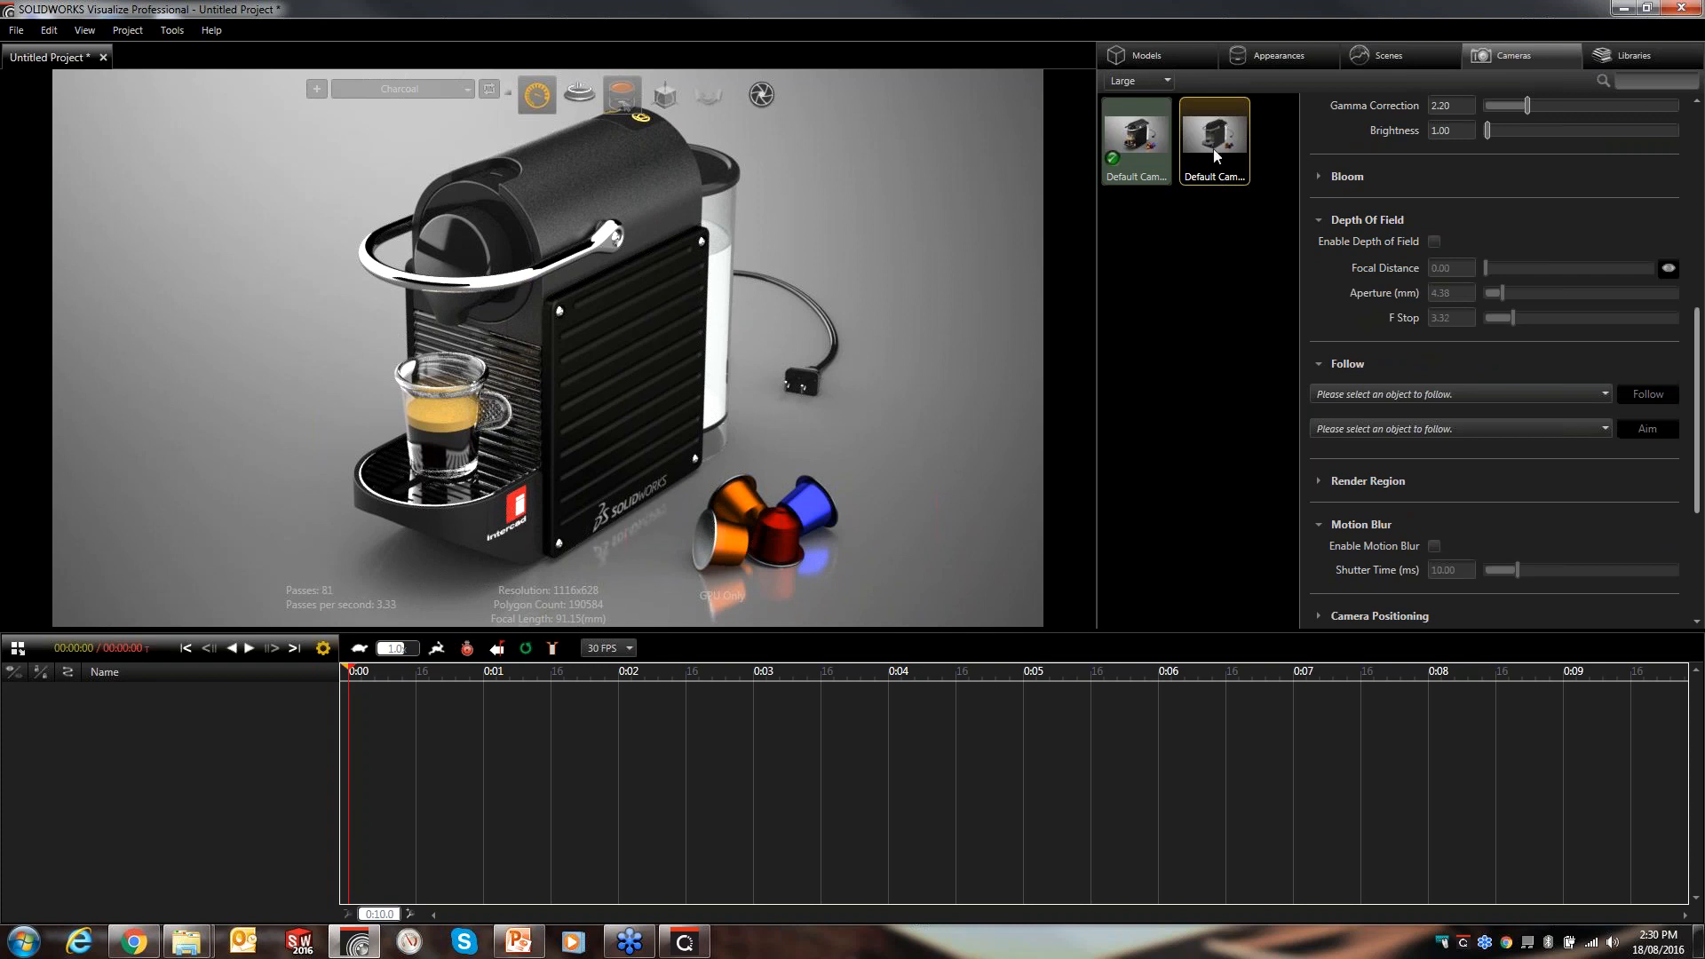
double_click(1213, 147)
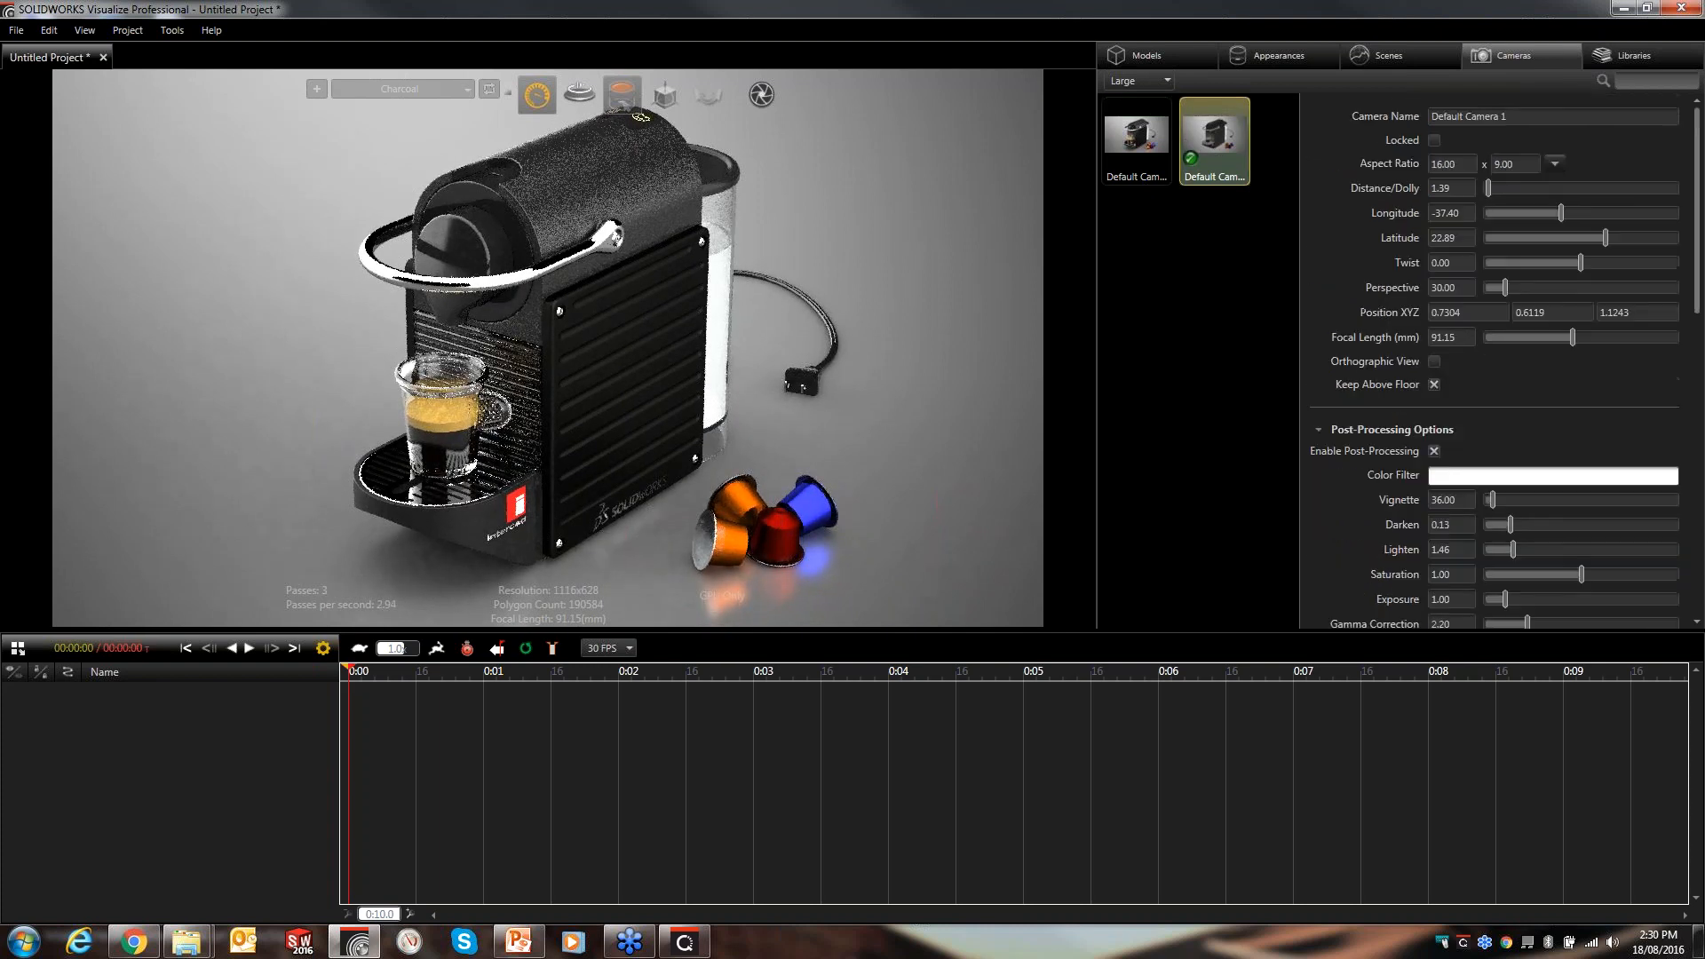
- Rename the duplicated camera to "Top View"
drag(1520, 117, 1324, 125)
text(Top Vew)
key(BackSpace)
key(BackSpace)
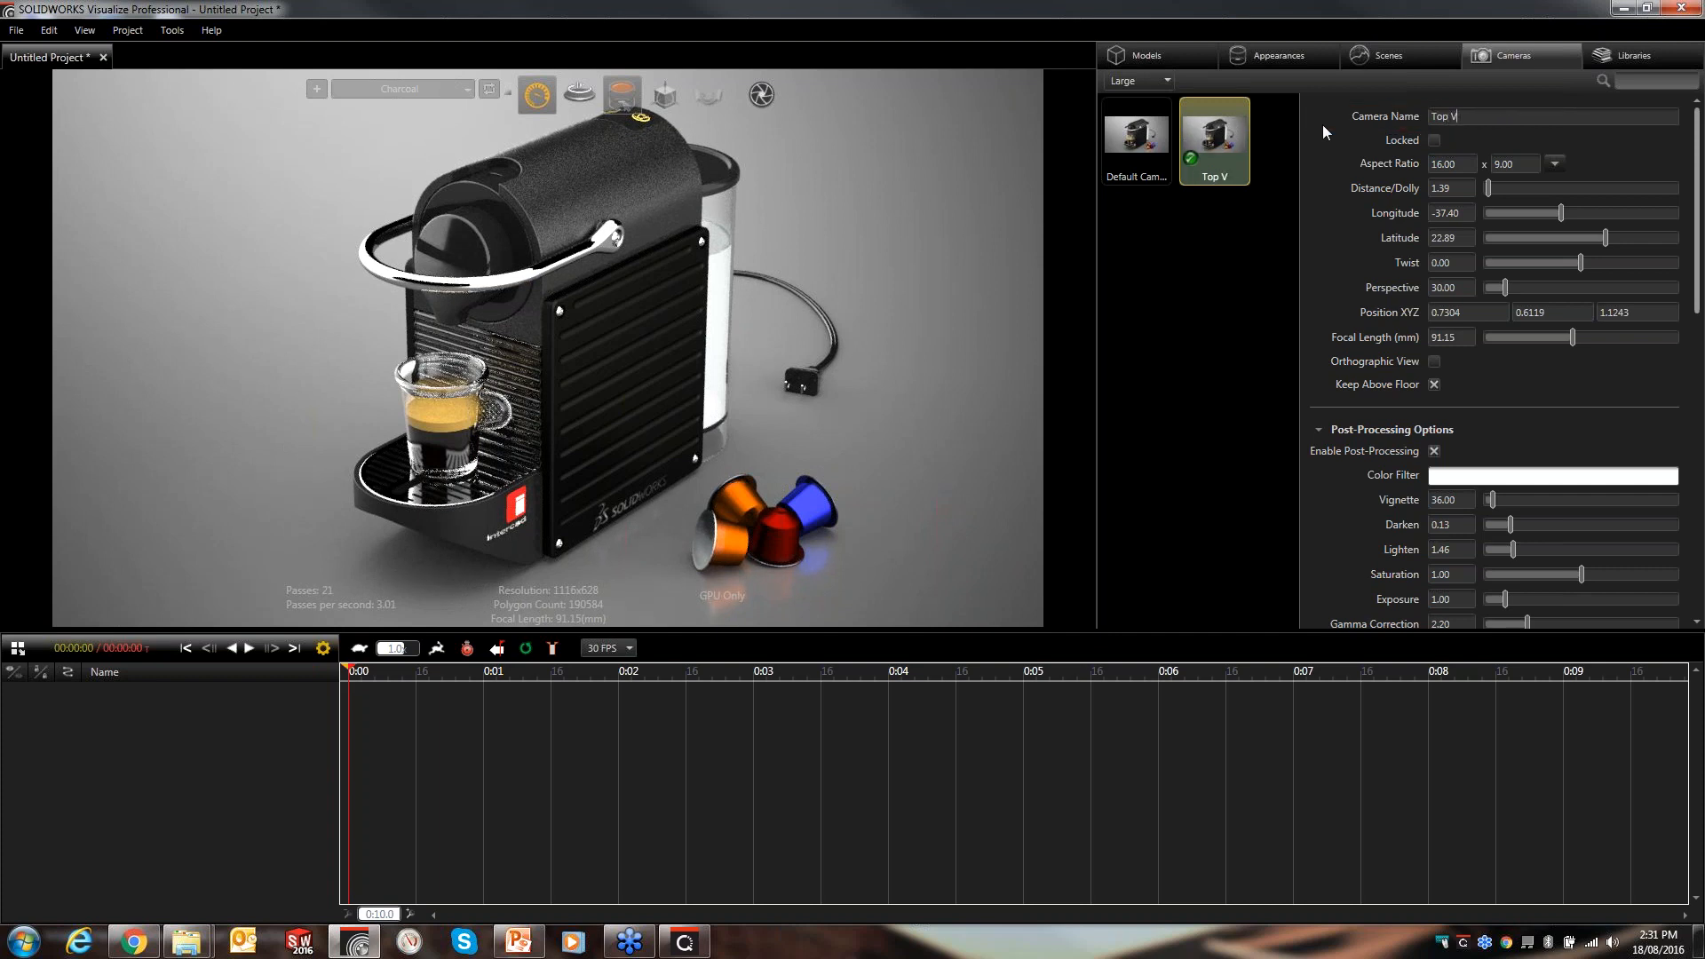
text(iew)
- Orbit and zoom the Top View camera to look down onto the cup and drip tray from above
click(1239, 280)
drag(581, 321, 637, 515)
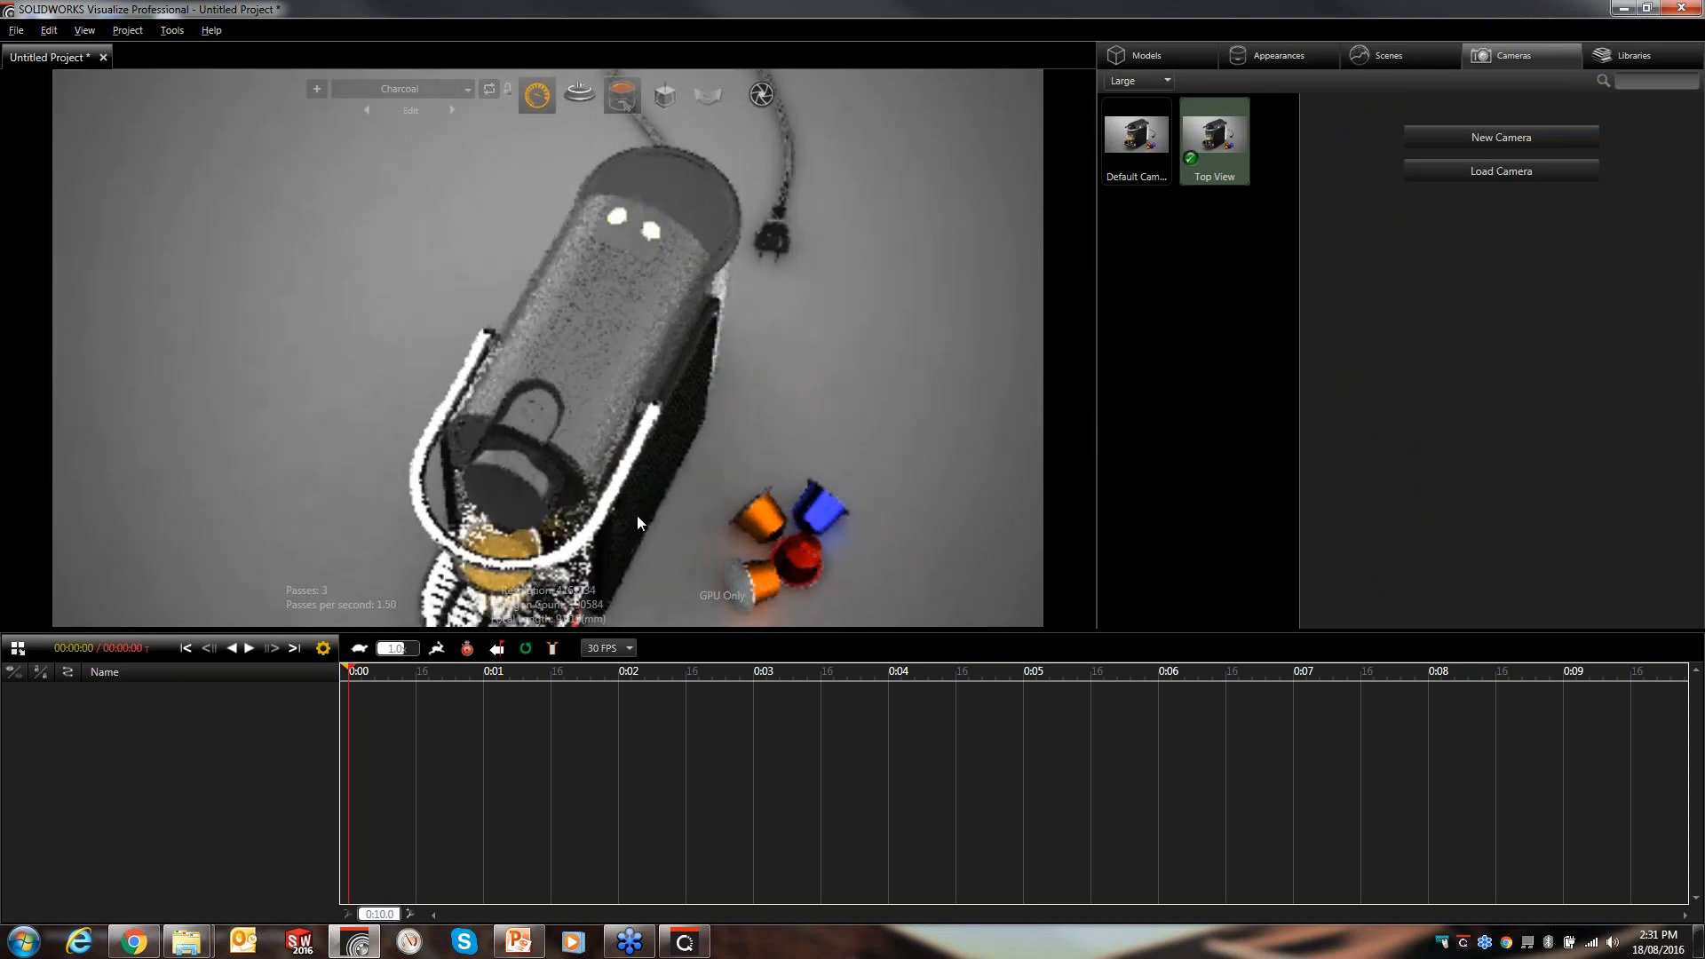
scroll(603, 528, up, 5)
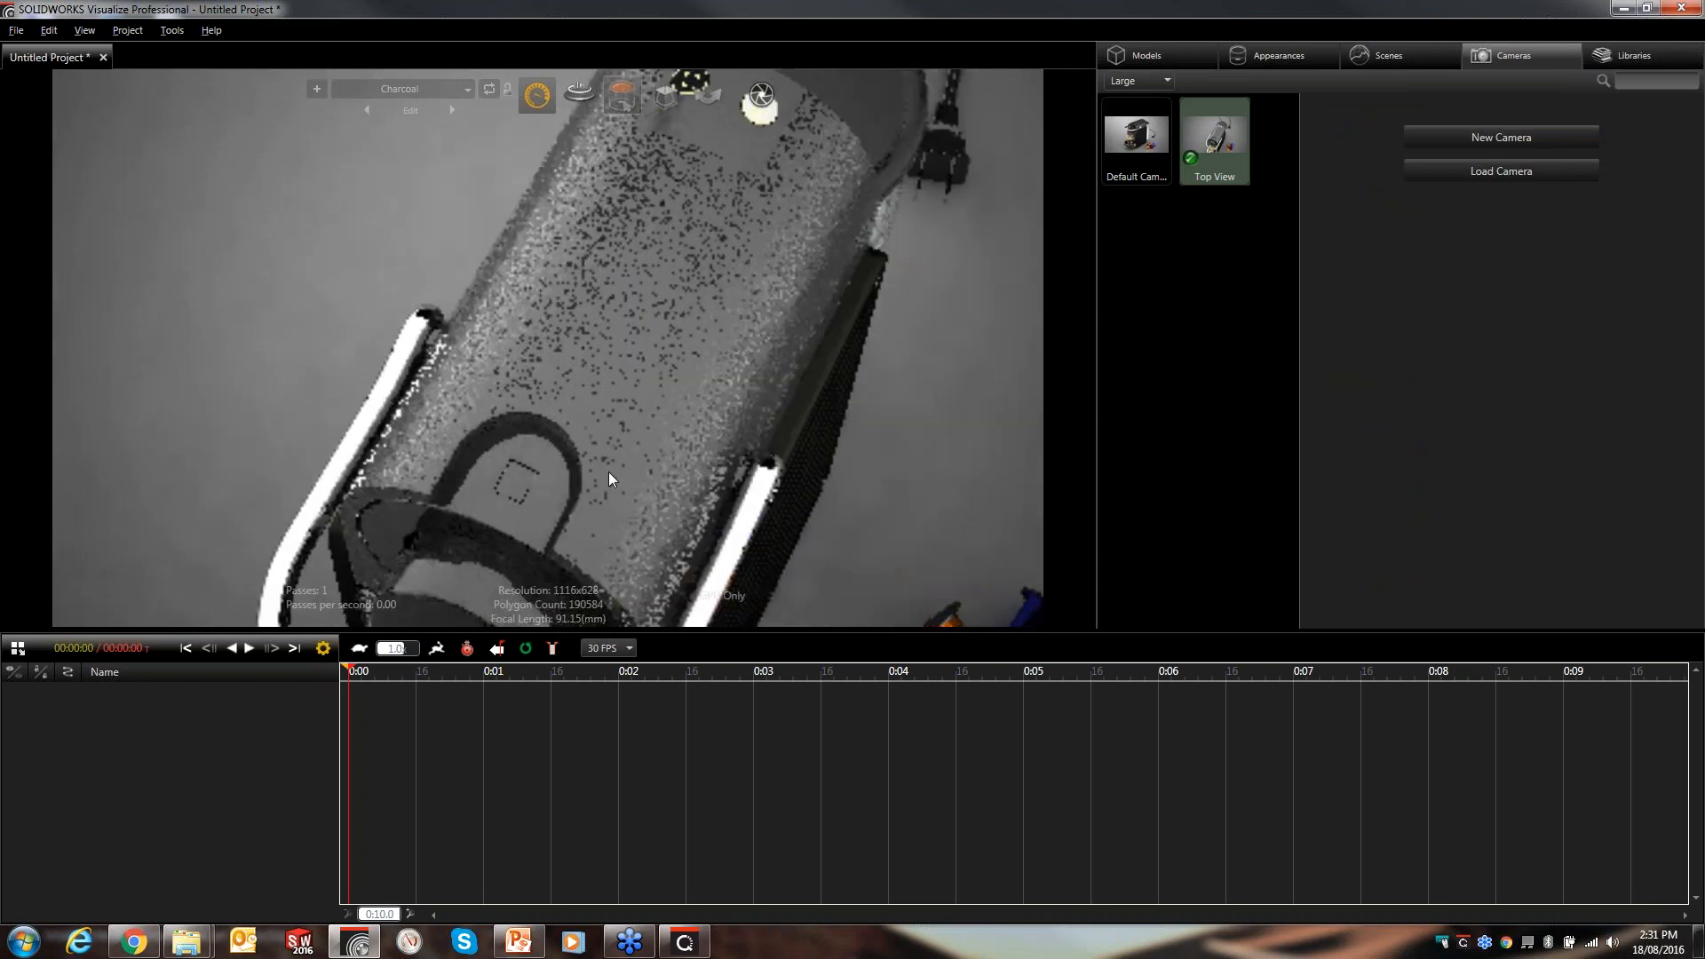
drag(602, 162, 642, 382)
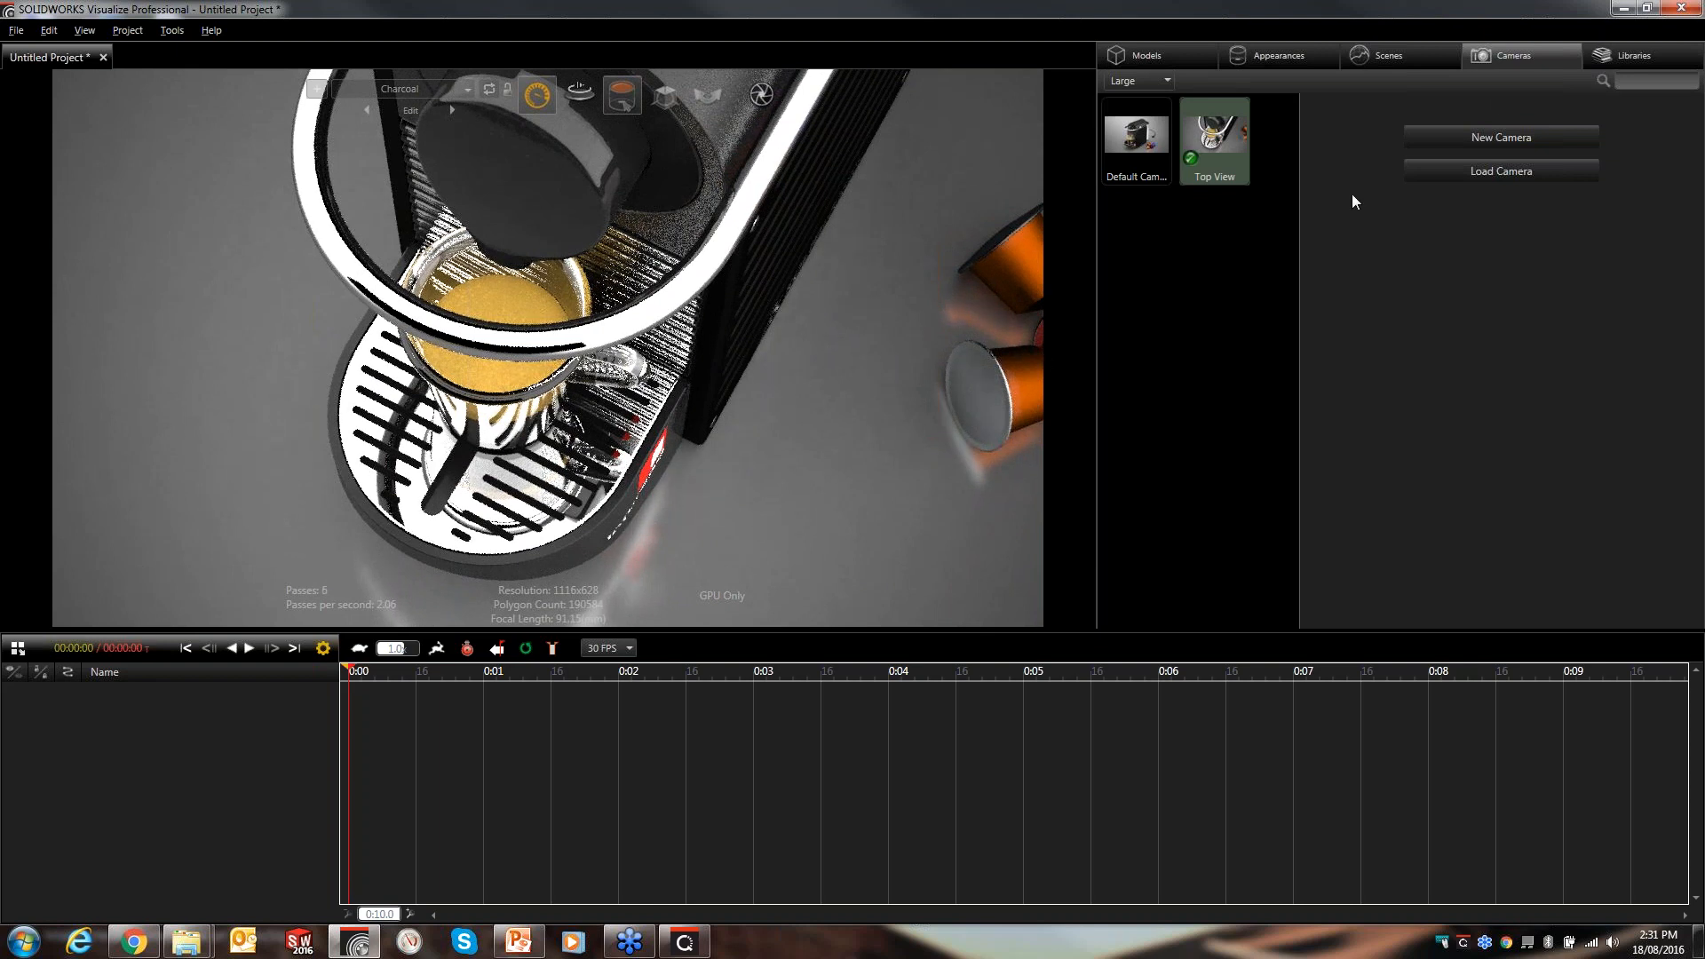
- Enable depth of field on the Top View camera, pick the cup as focus point, and set F Stop to 2.25
click(1231, 144)
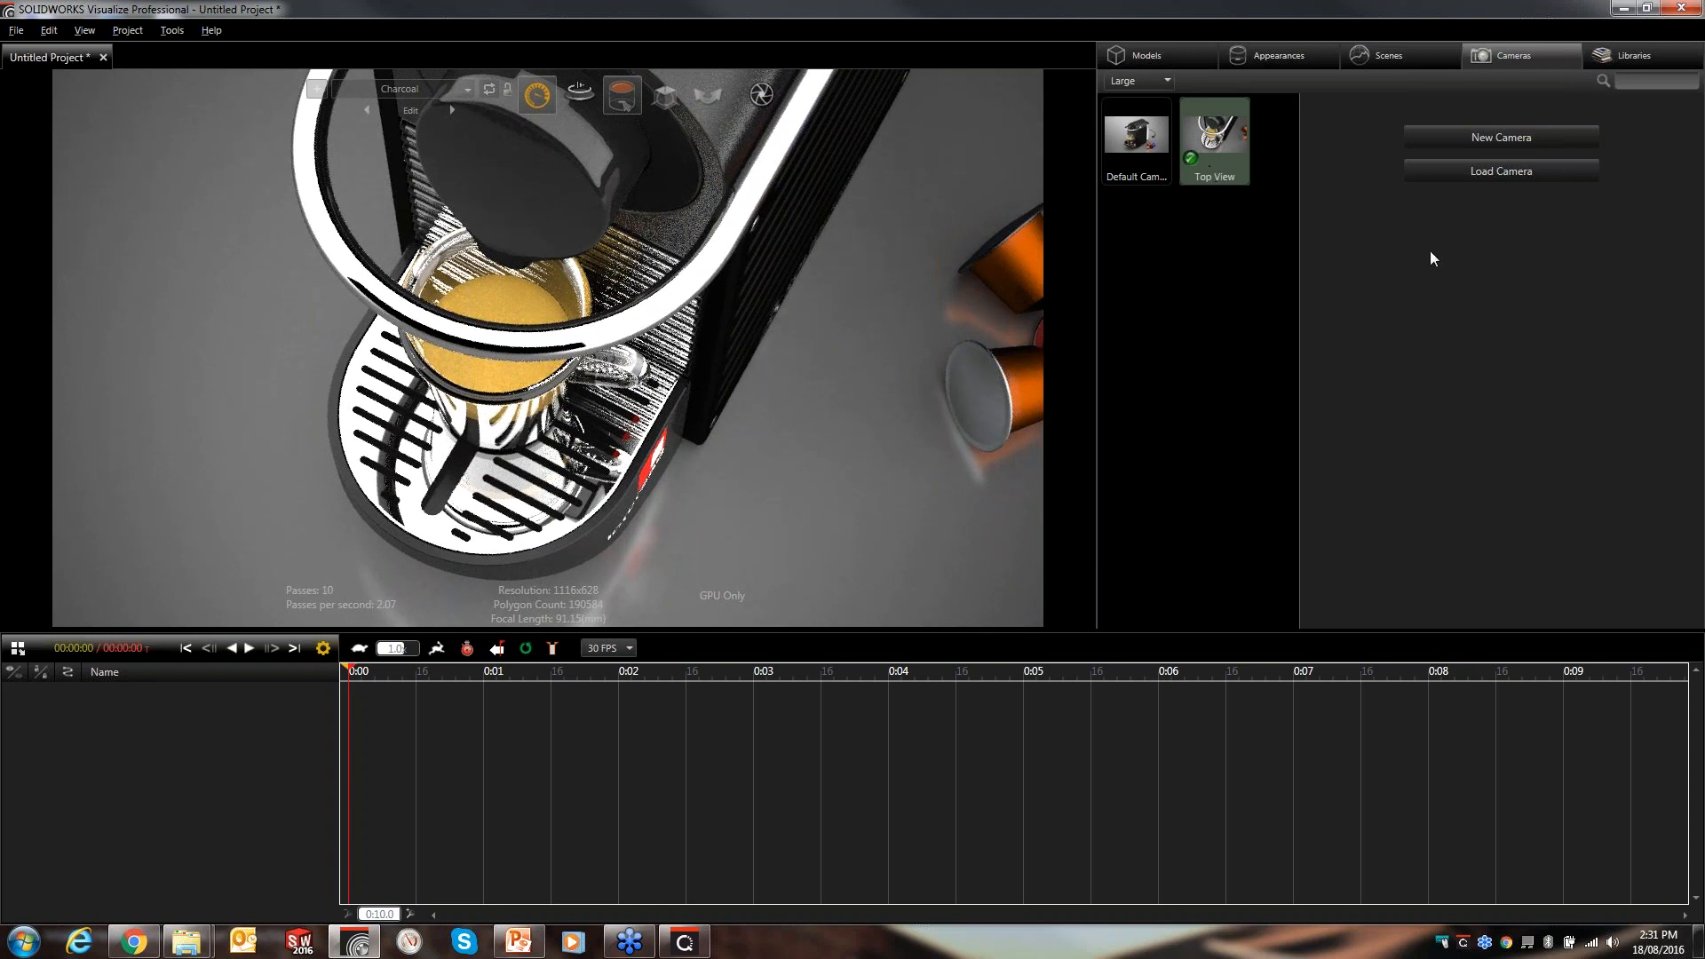
scroll(1515, 445, down, 7)
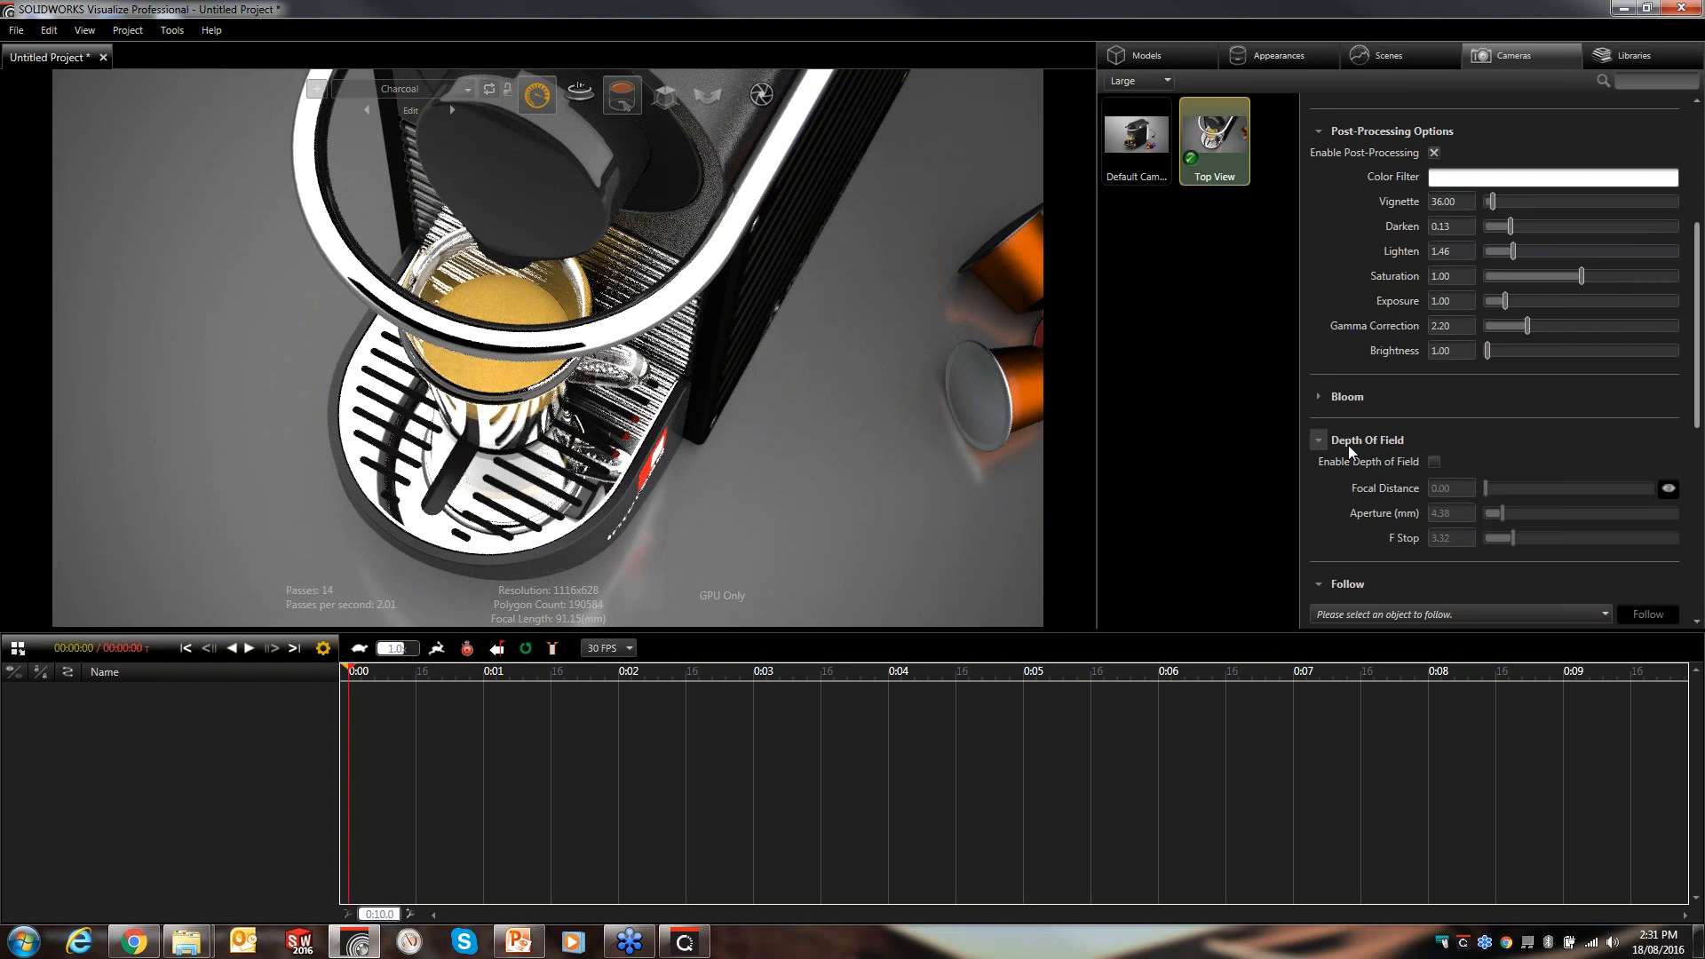
click(1432, 460)
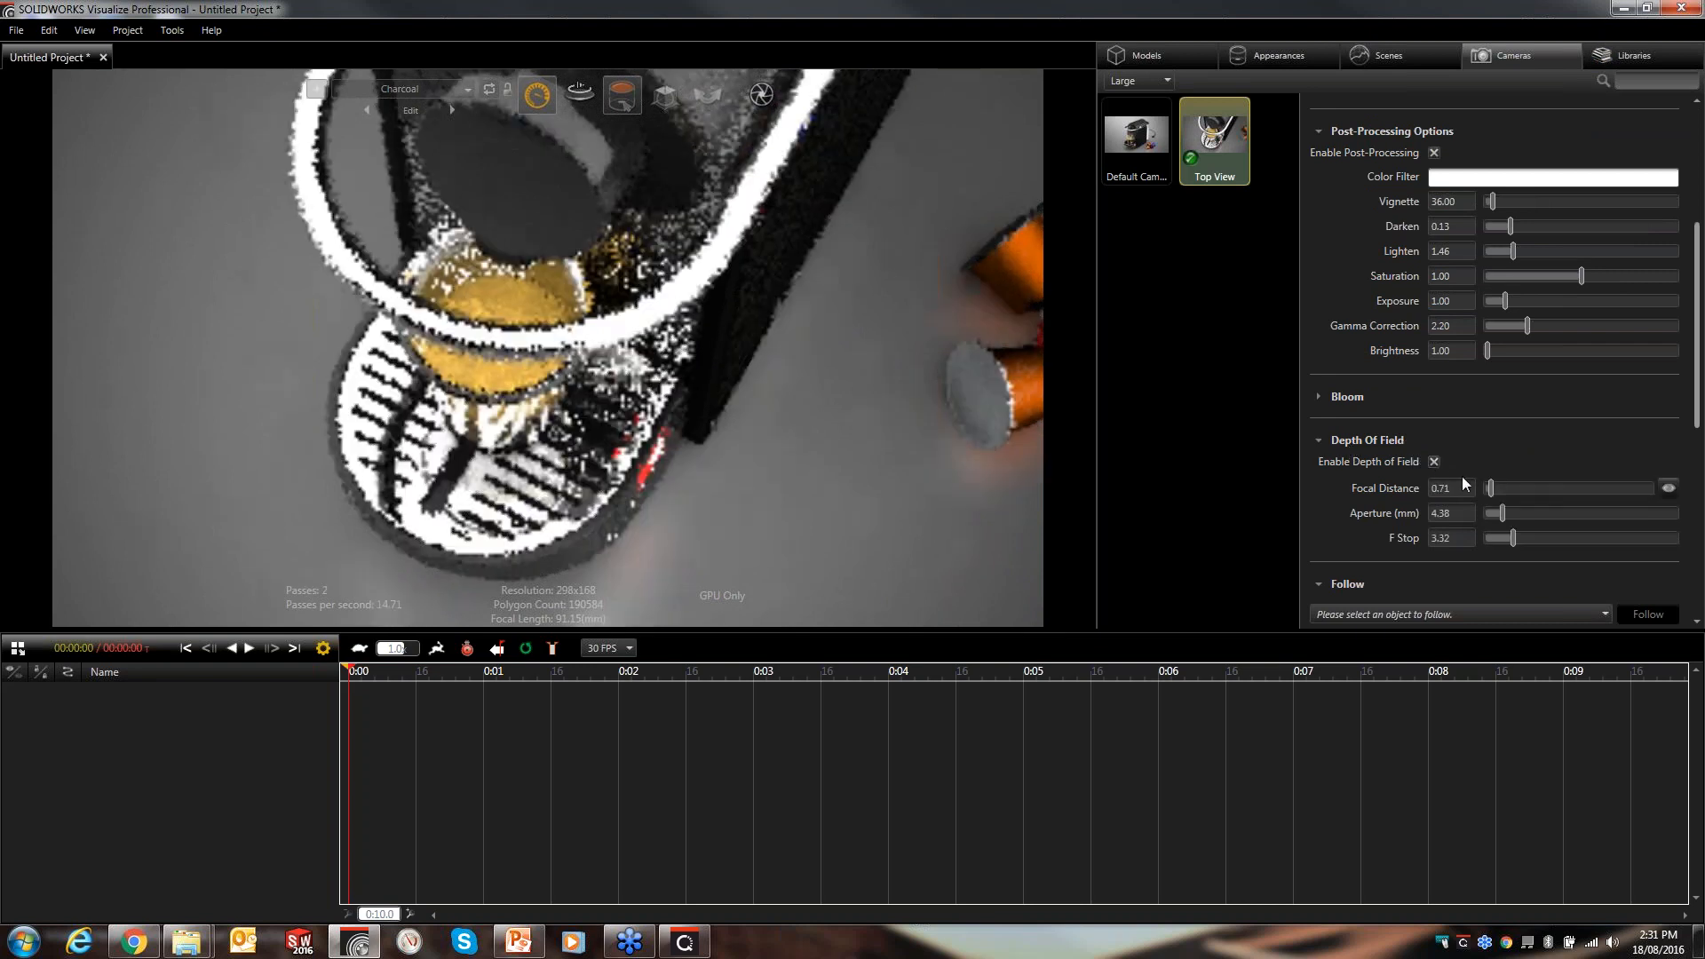
click(1669, 489)
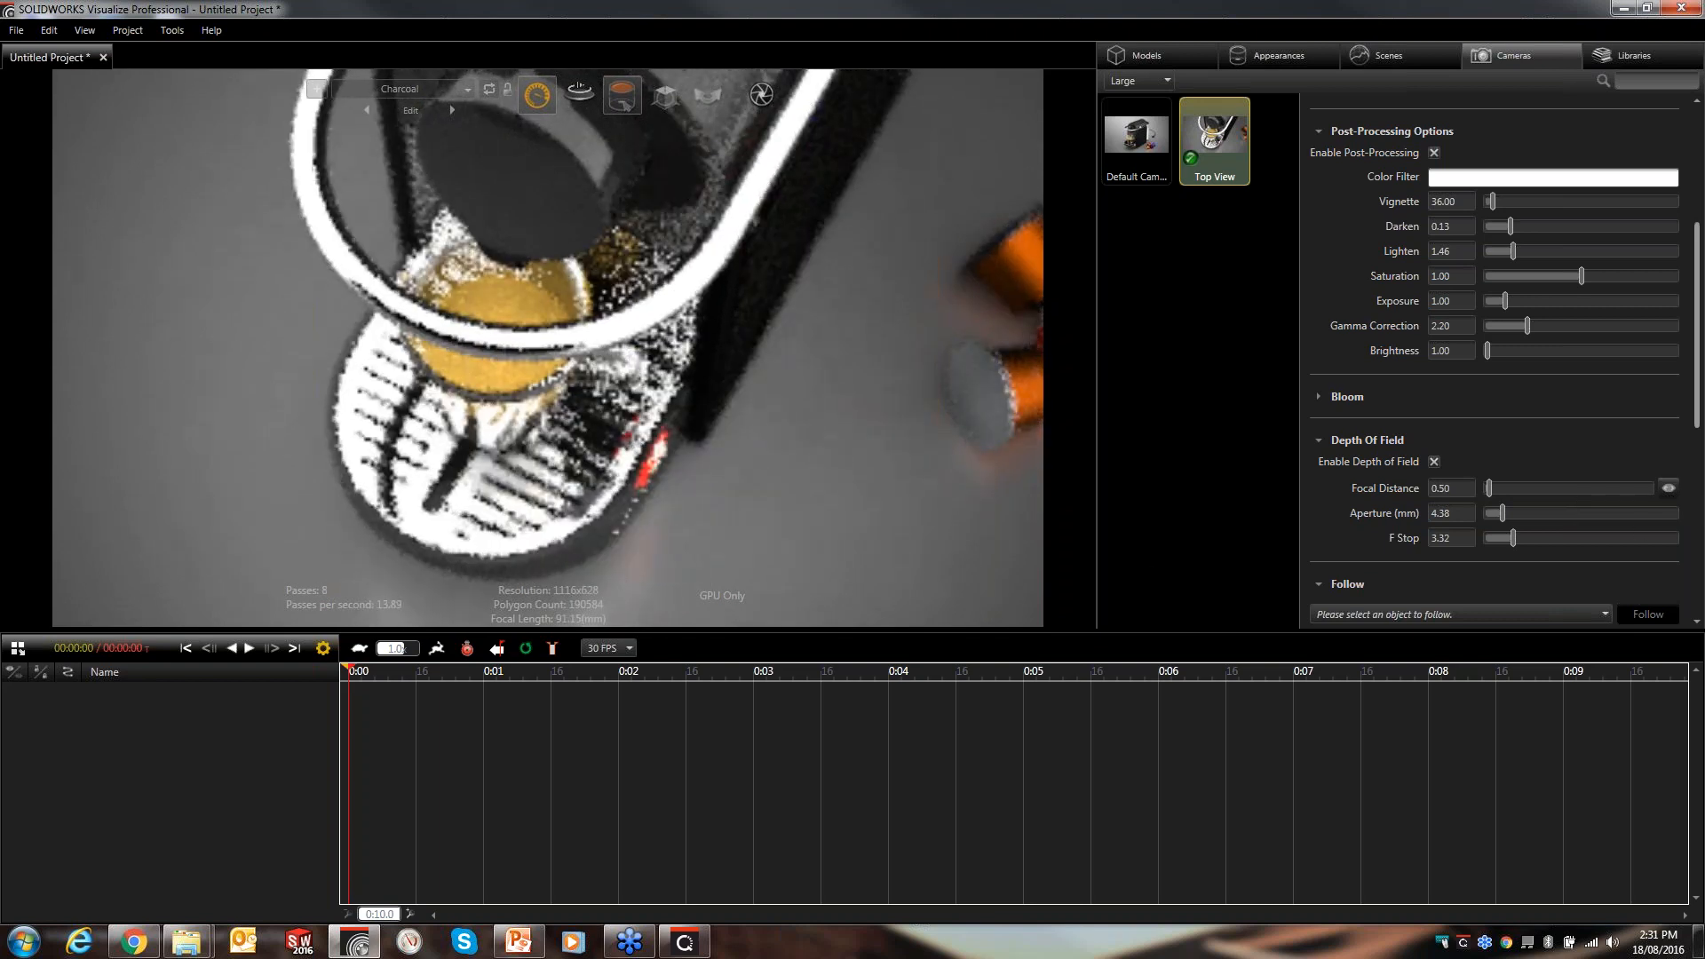
click(489, 339)
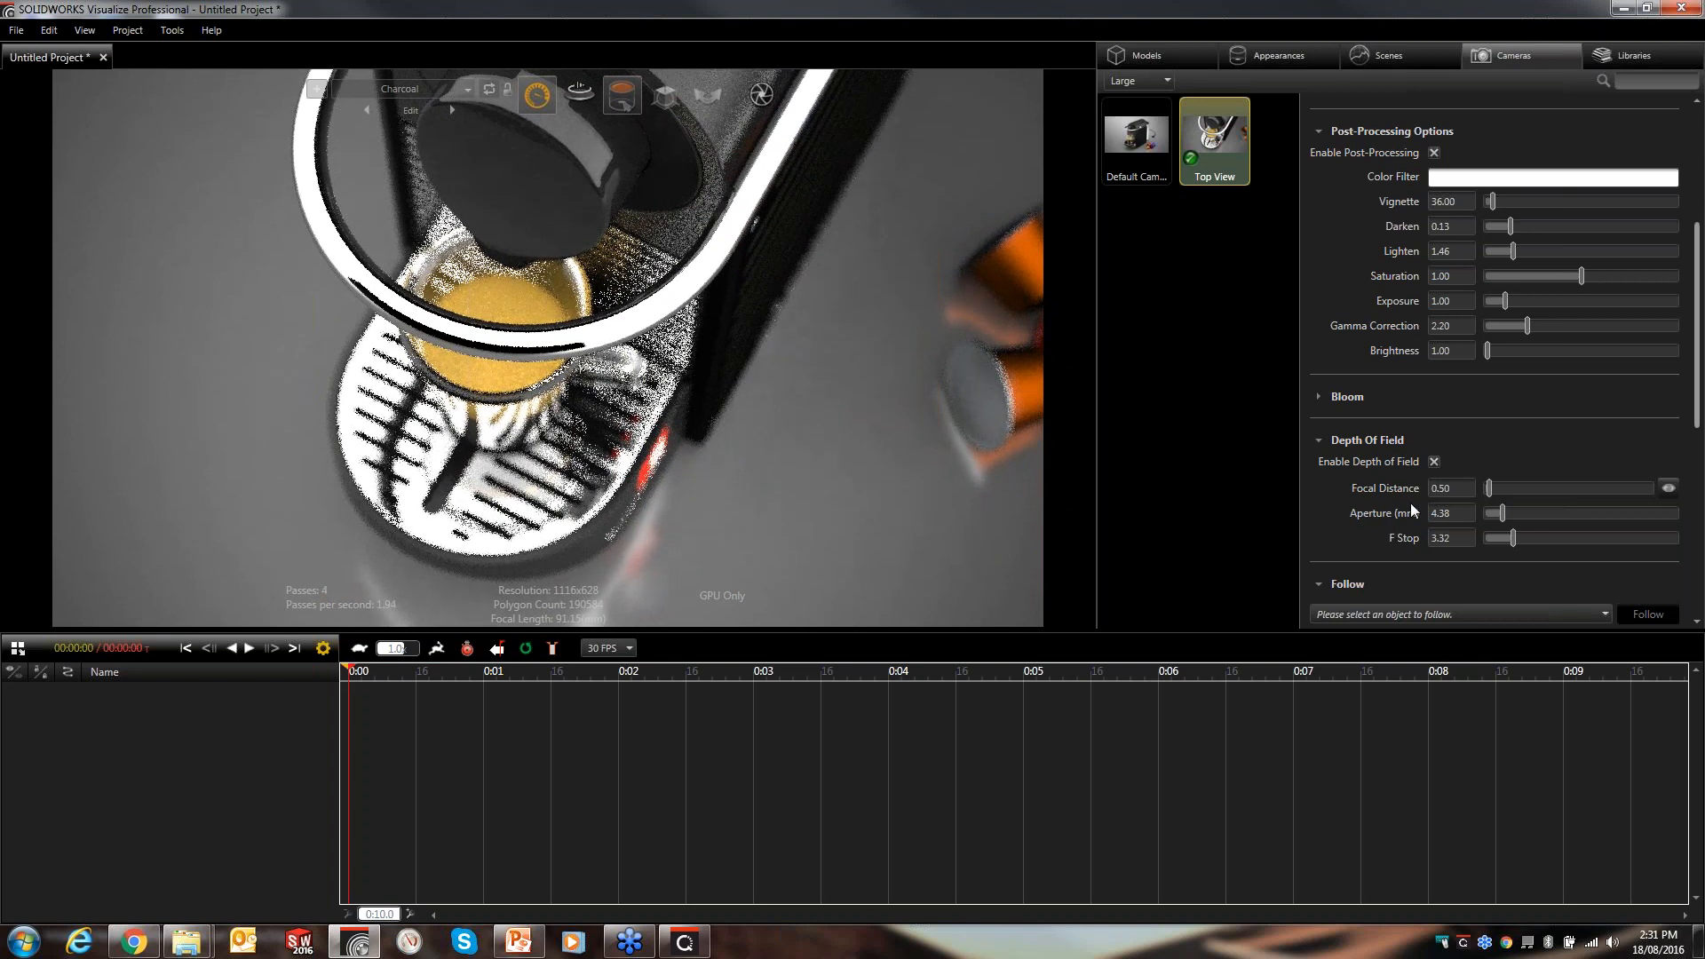
drag(1403, 539, 1278, 540)
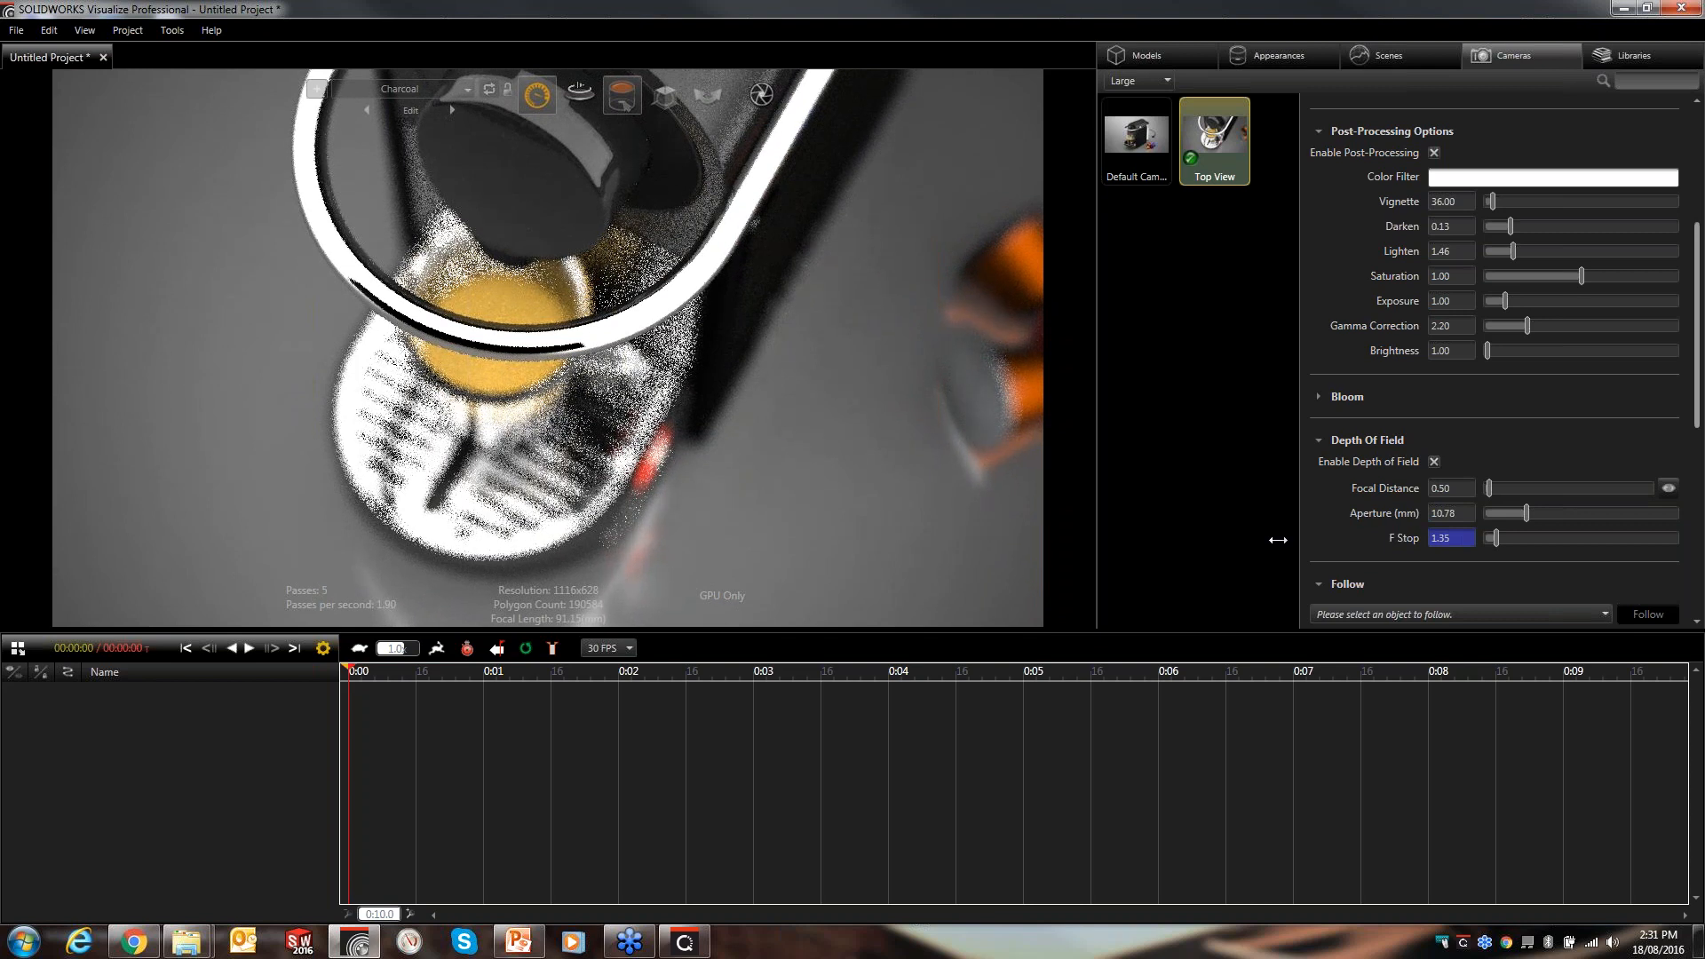
drag(1456, 541, 1522, 548)
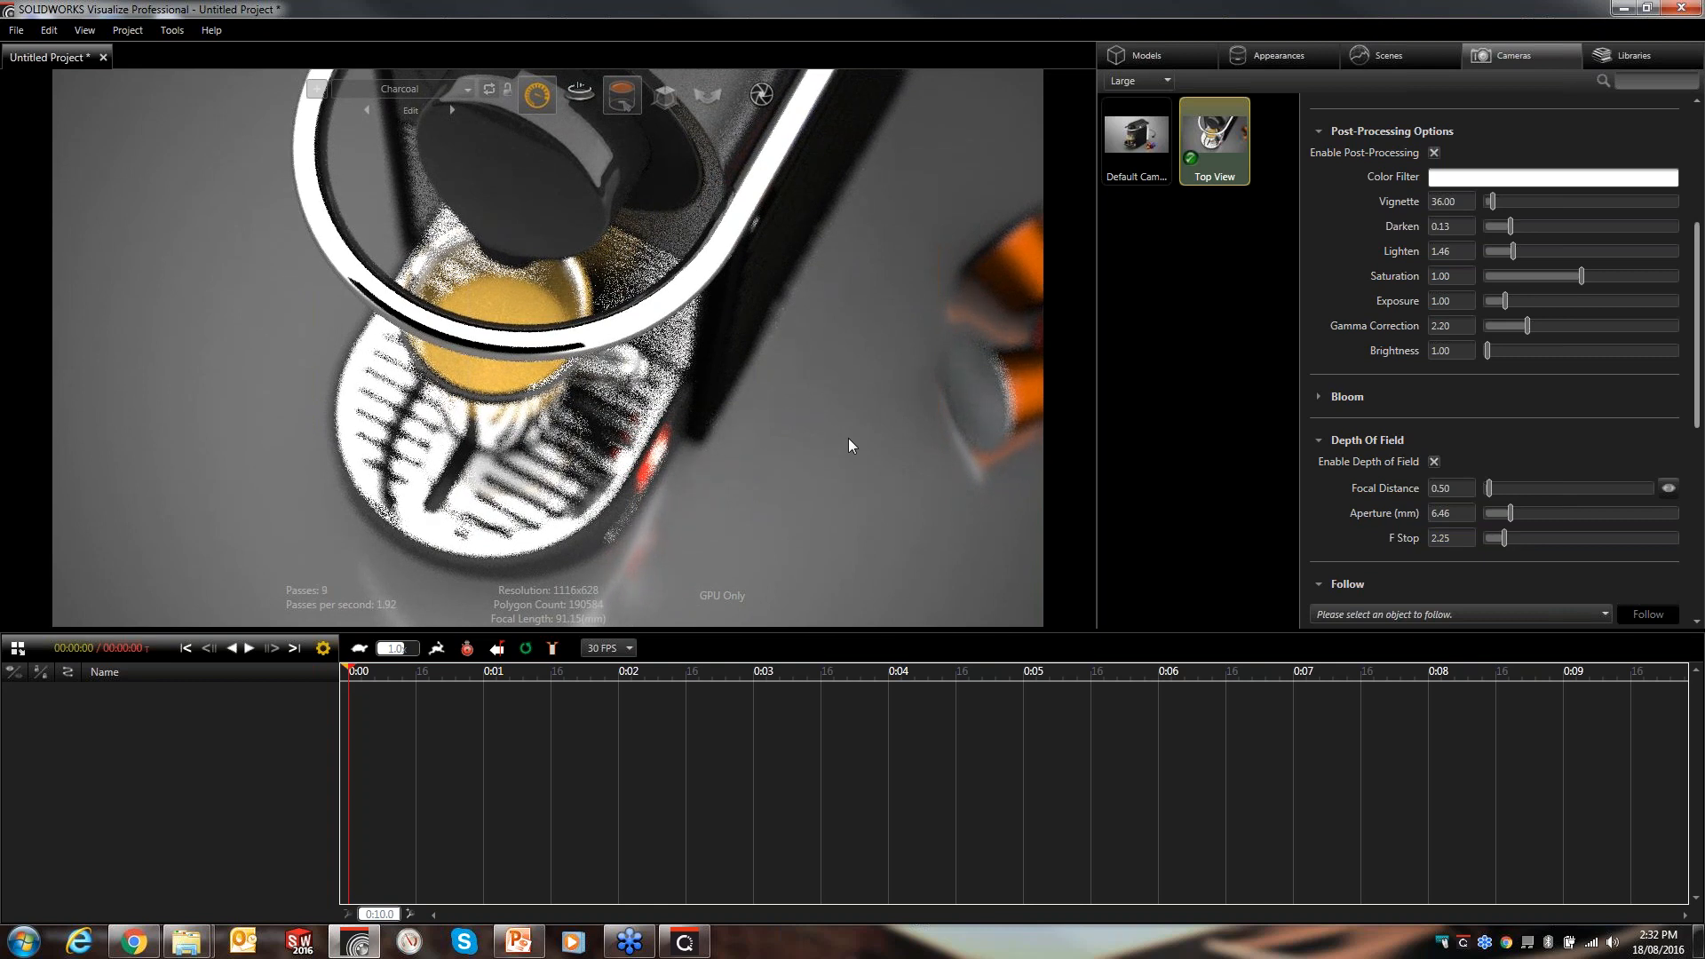
- Duplicate the Top View camera and make the copy the active camera
click(1162, 281)
click(1227, 162)
key(ctrl+v)
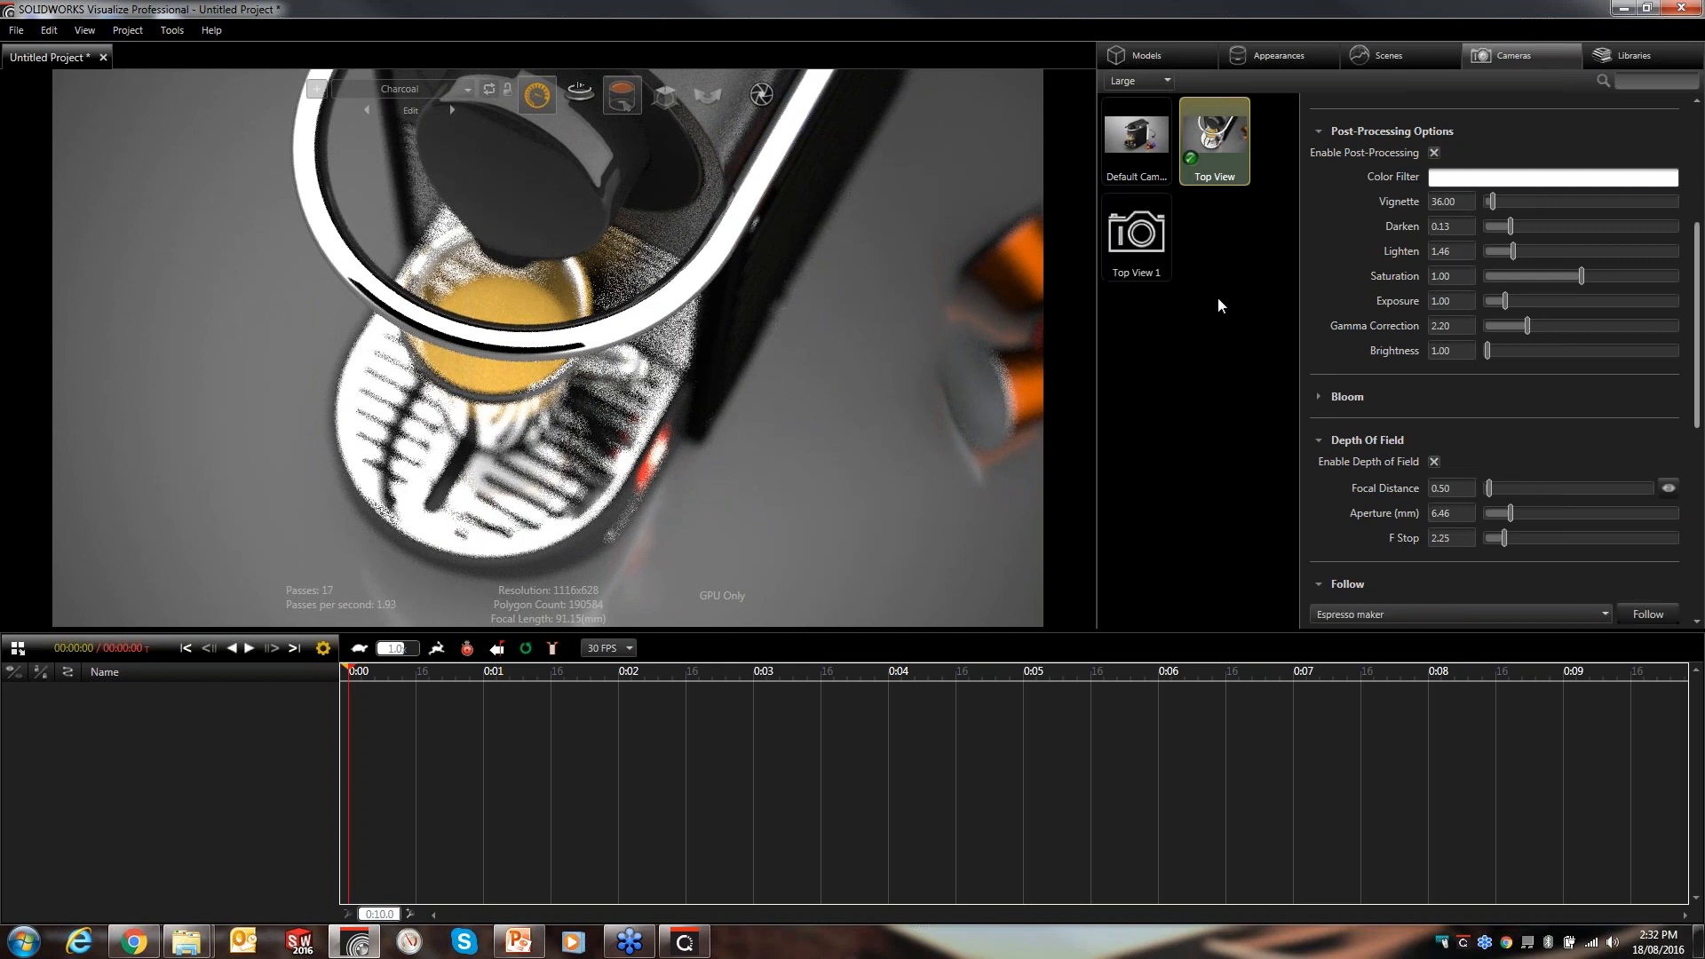
double_click(1153, 248)
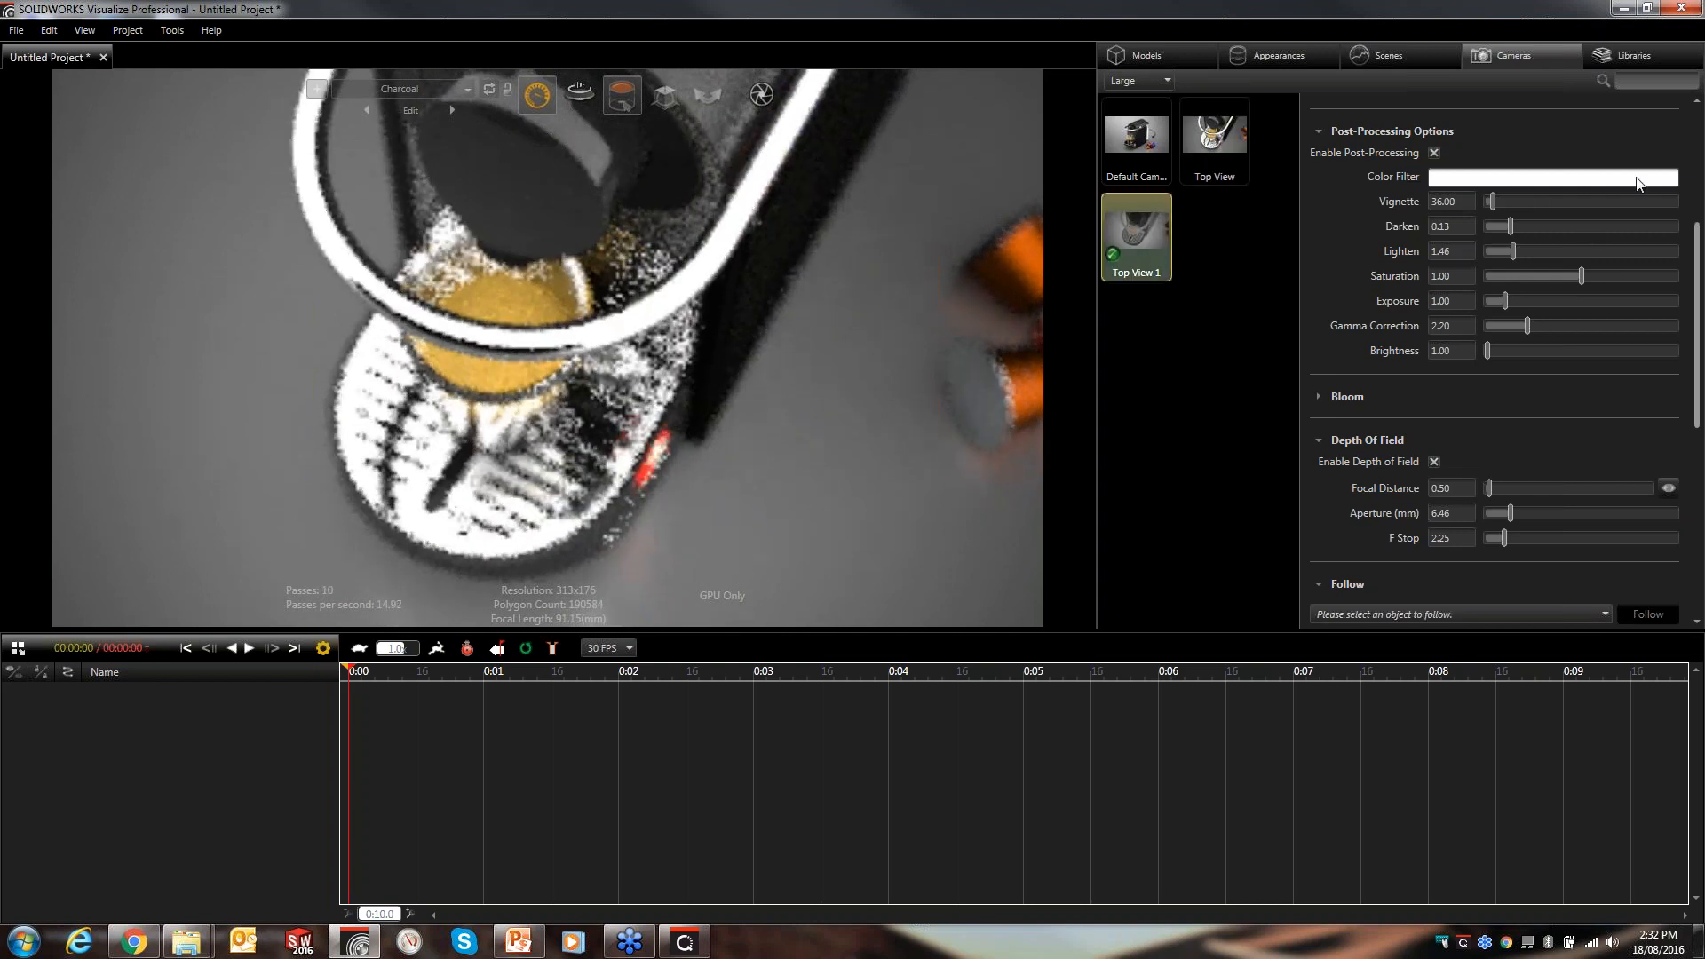
- Rename the copied camera to "Drip Tray"
drag(1696, 212, 1696, 128)
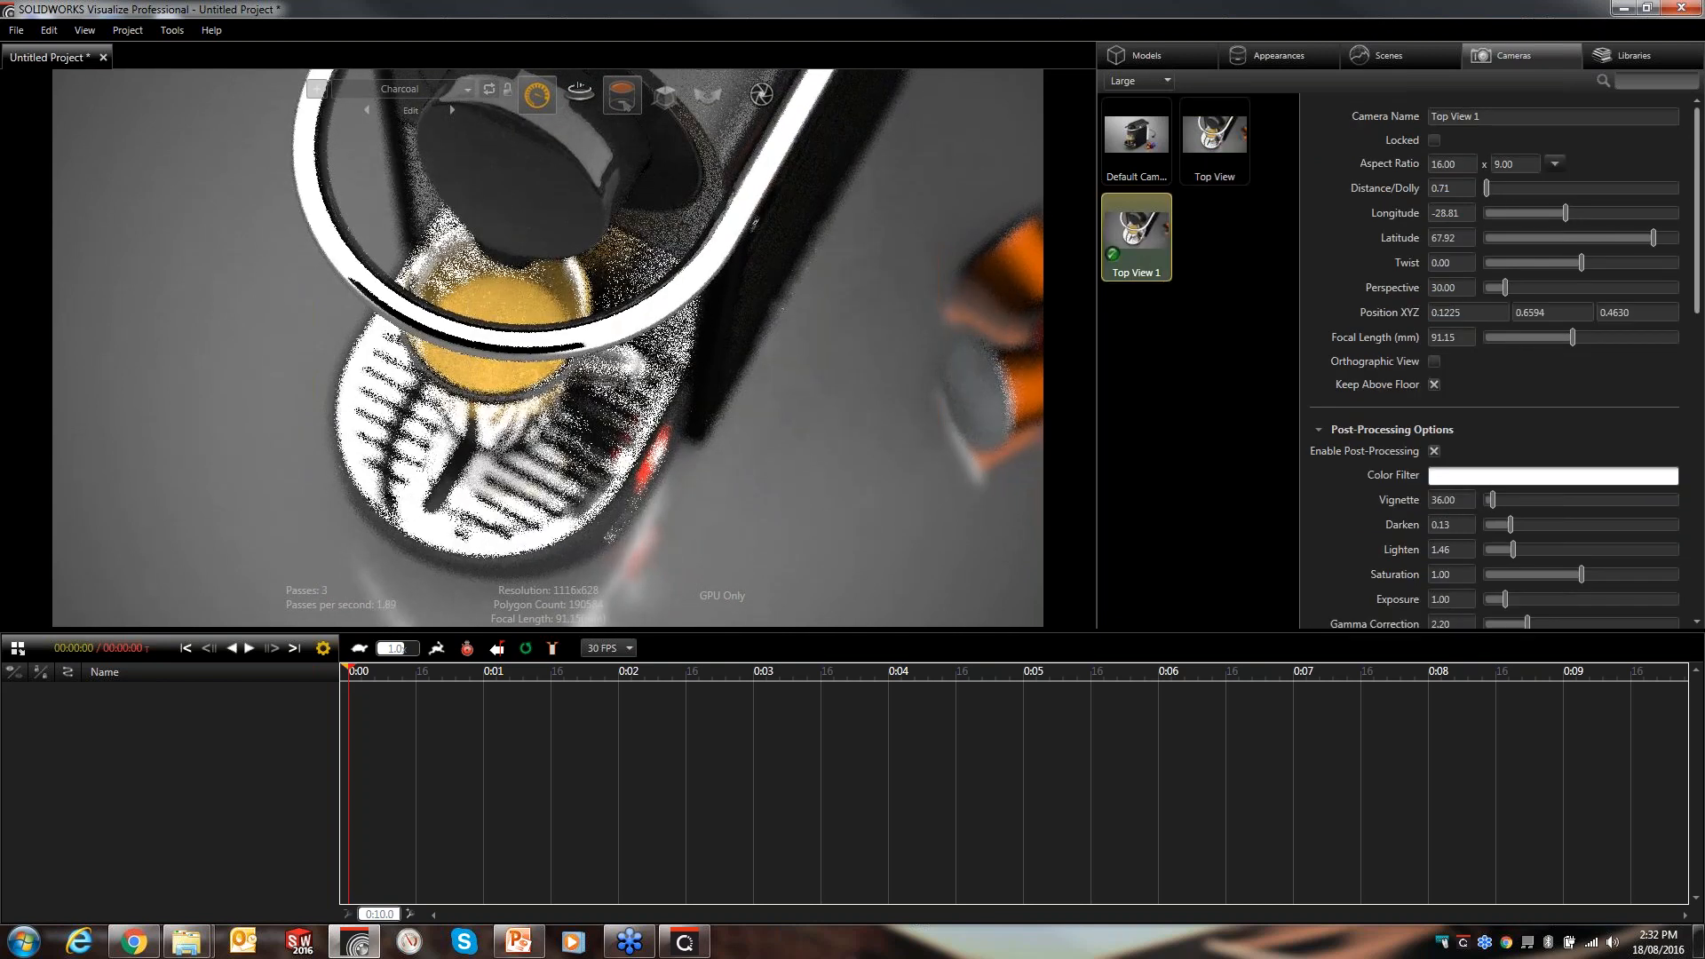
click(1504, 115)
drag(1505, 115, 1343, 111)
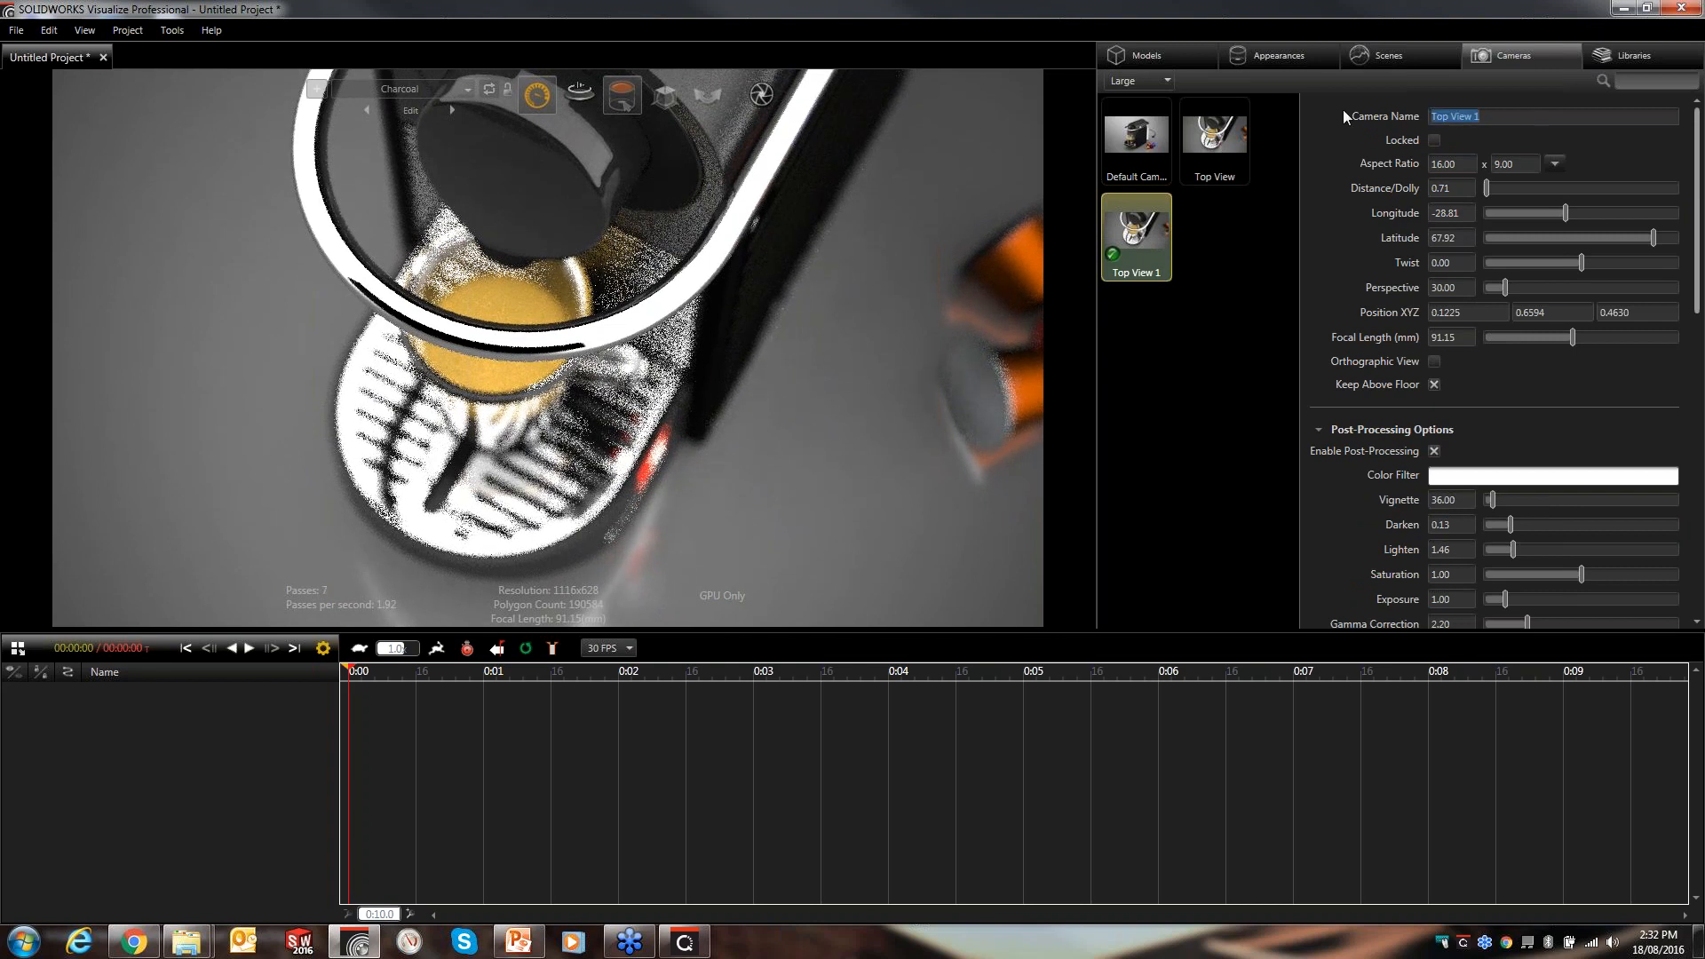
text(Drip)
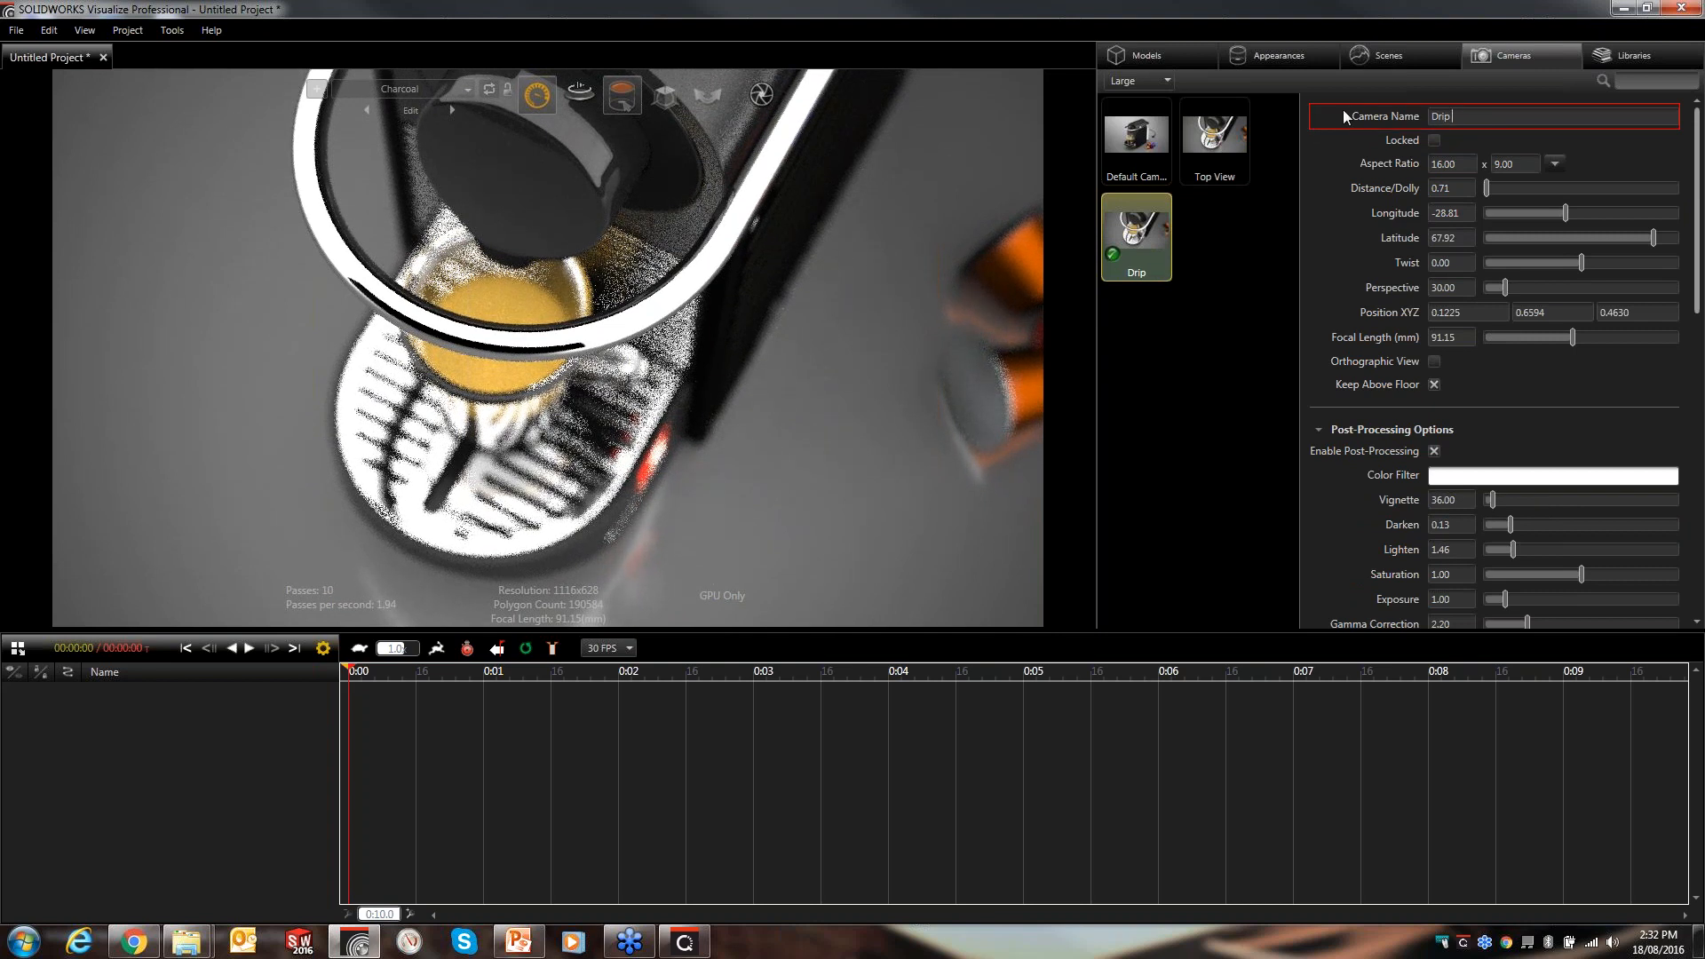
text( Tray)
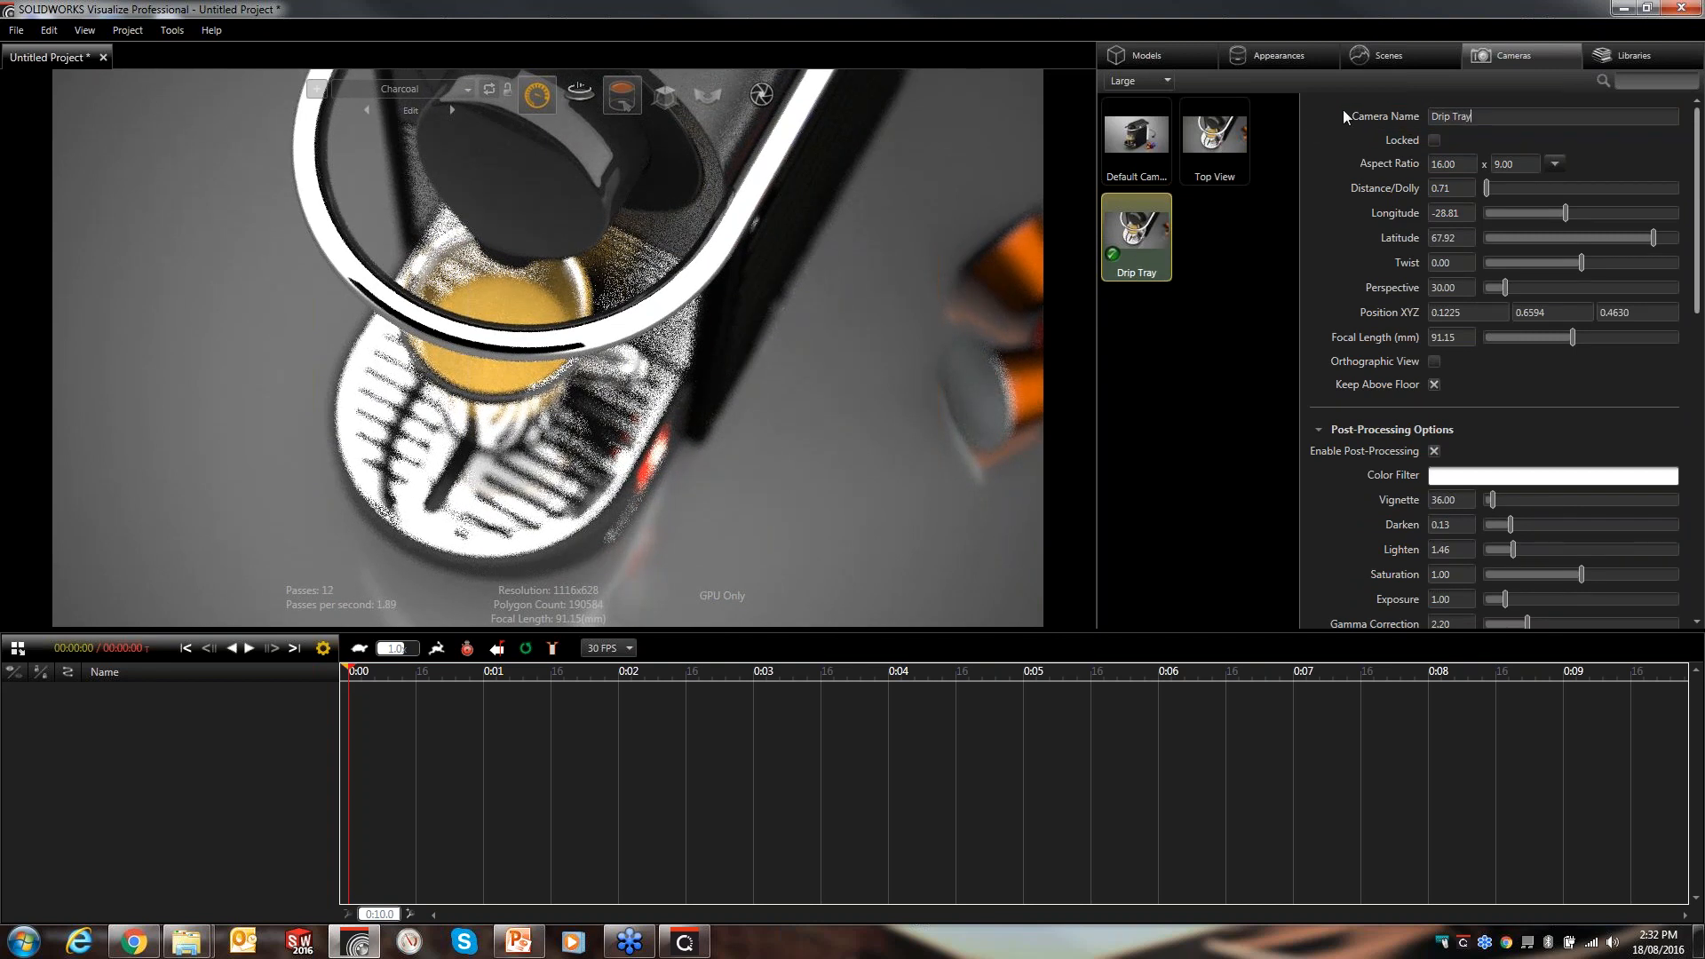
- Set the Drip Tray camera's focus point on the drip tray grille
click(1245, 348)
click(1181, 255)
scroll(1691, 240, down, 10)
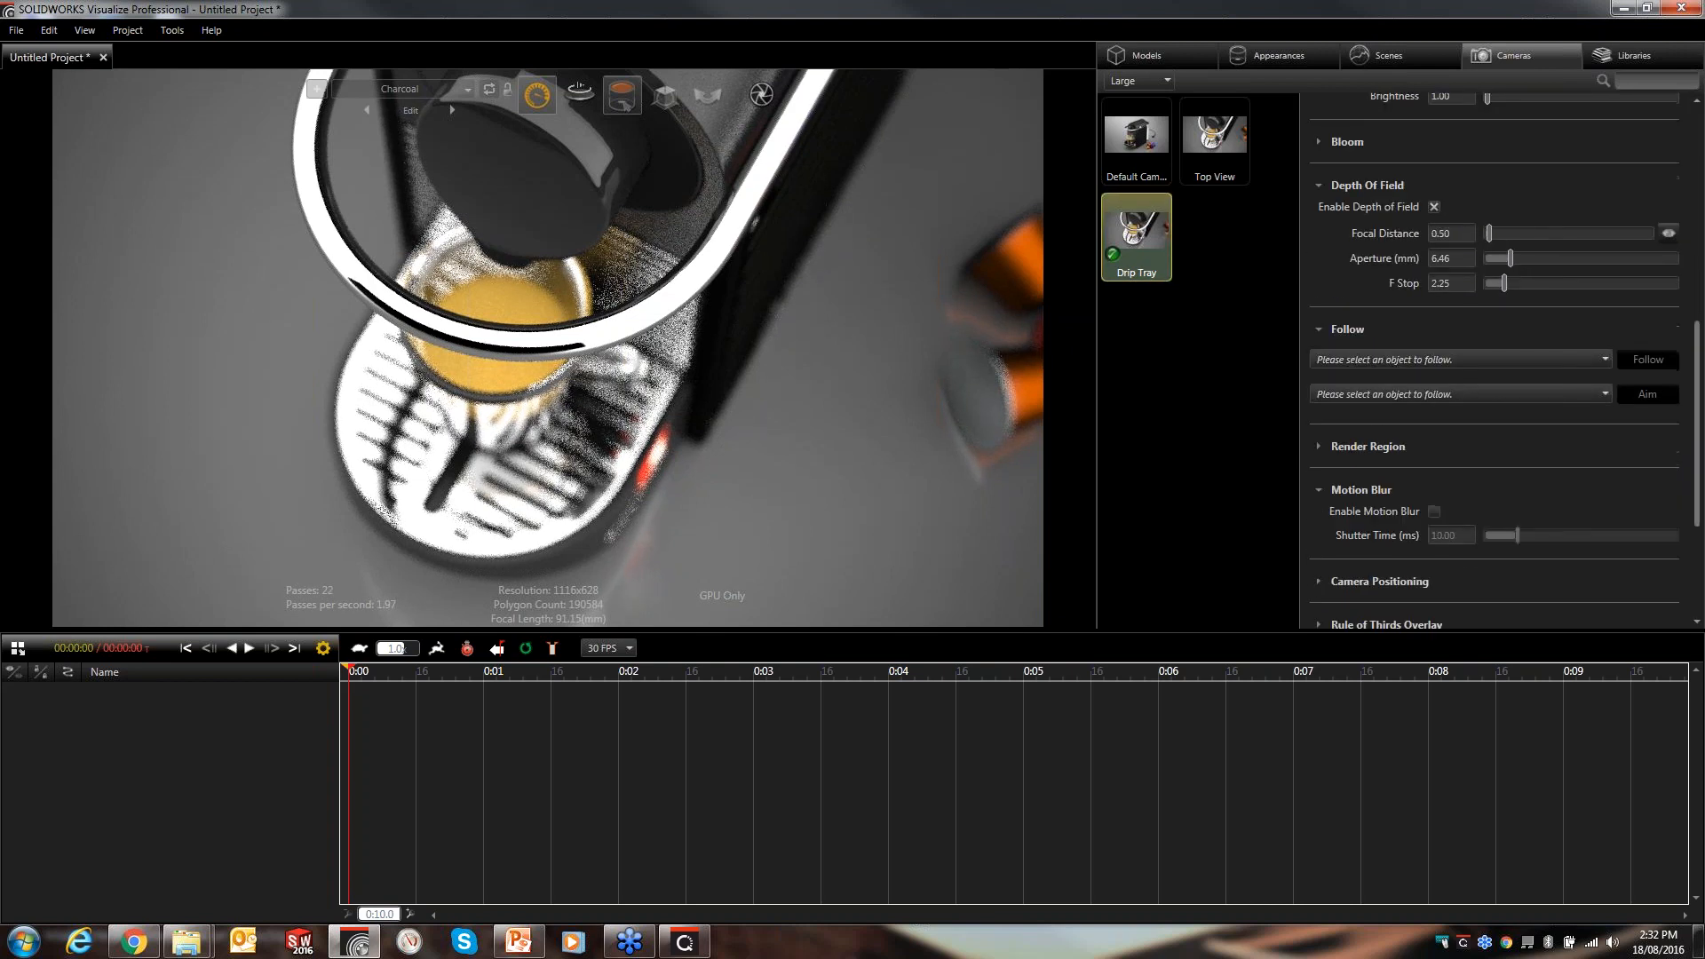
click(504, 474)
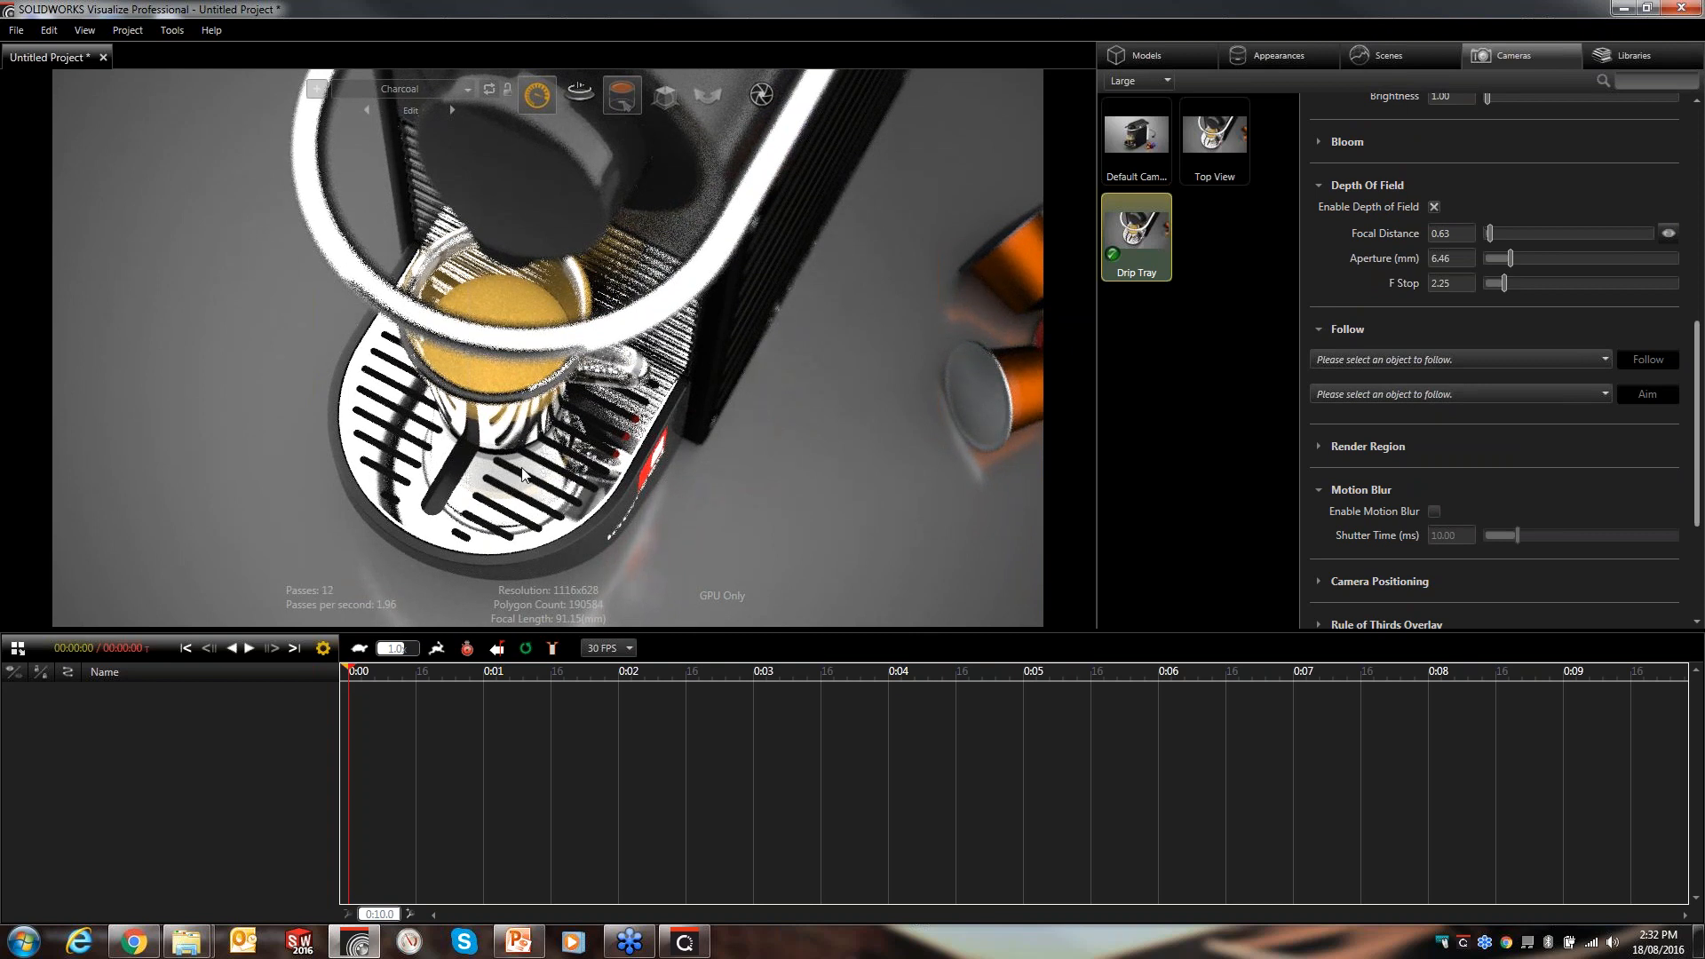
- Duplicate the default camera and make the copy the active camera
click(1146, 180)
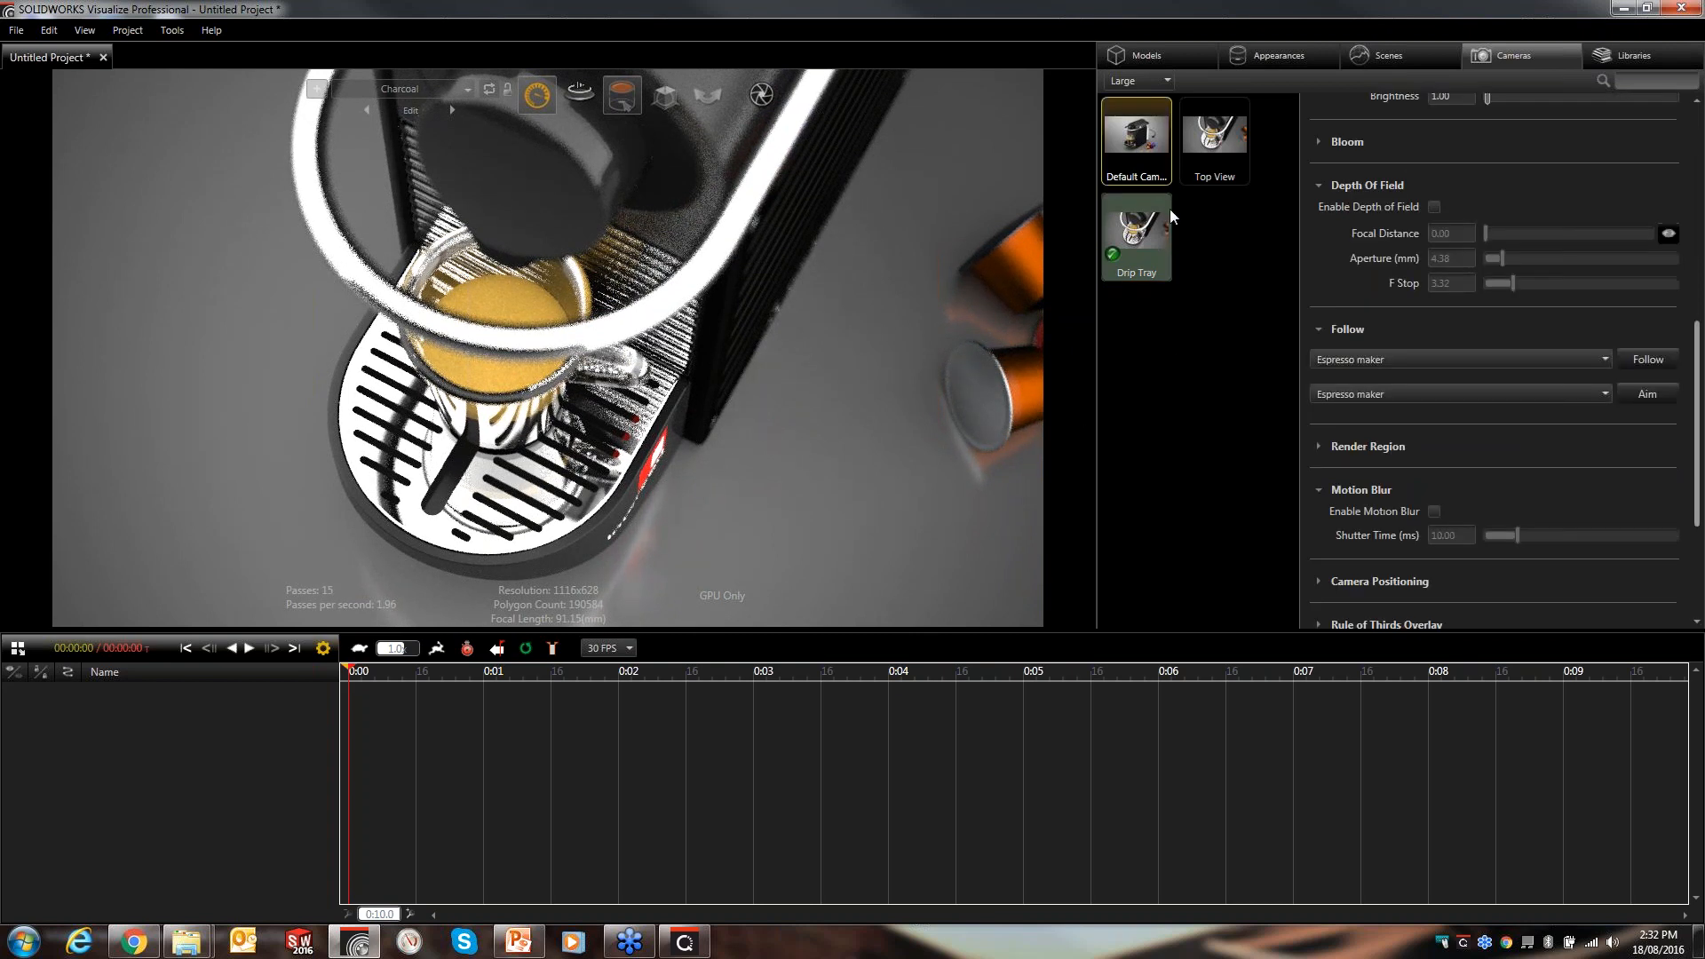
key(ctrl+v)
double_click(1222, 252)
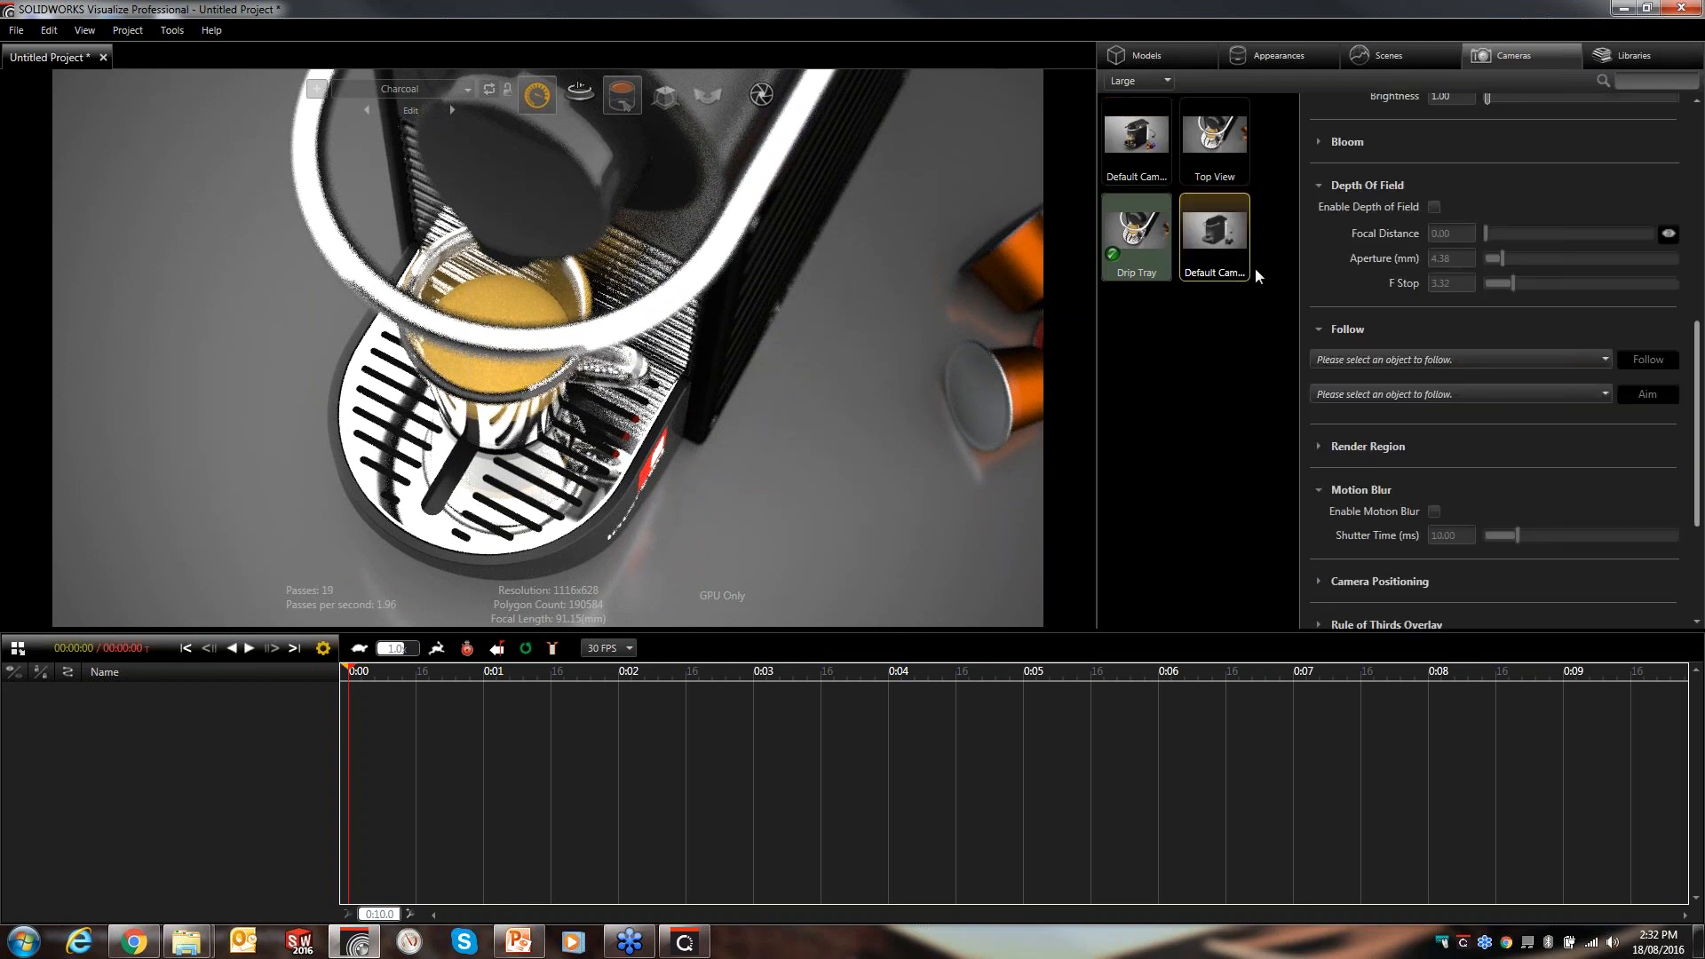
- Rename the new camera to "Perspective"
drag(1696, 406, 1696, 192)
click(1488, 117)
text(Pers)
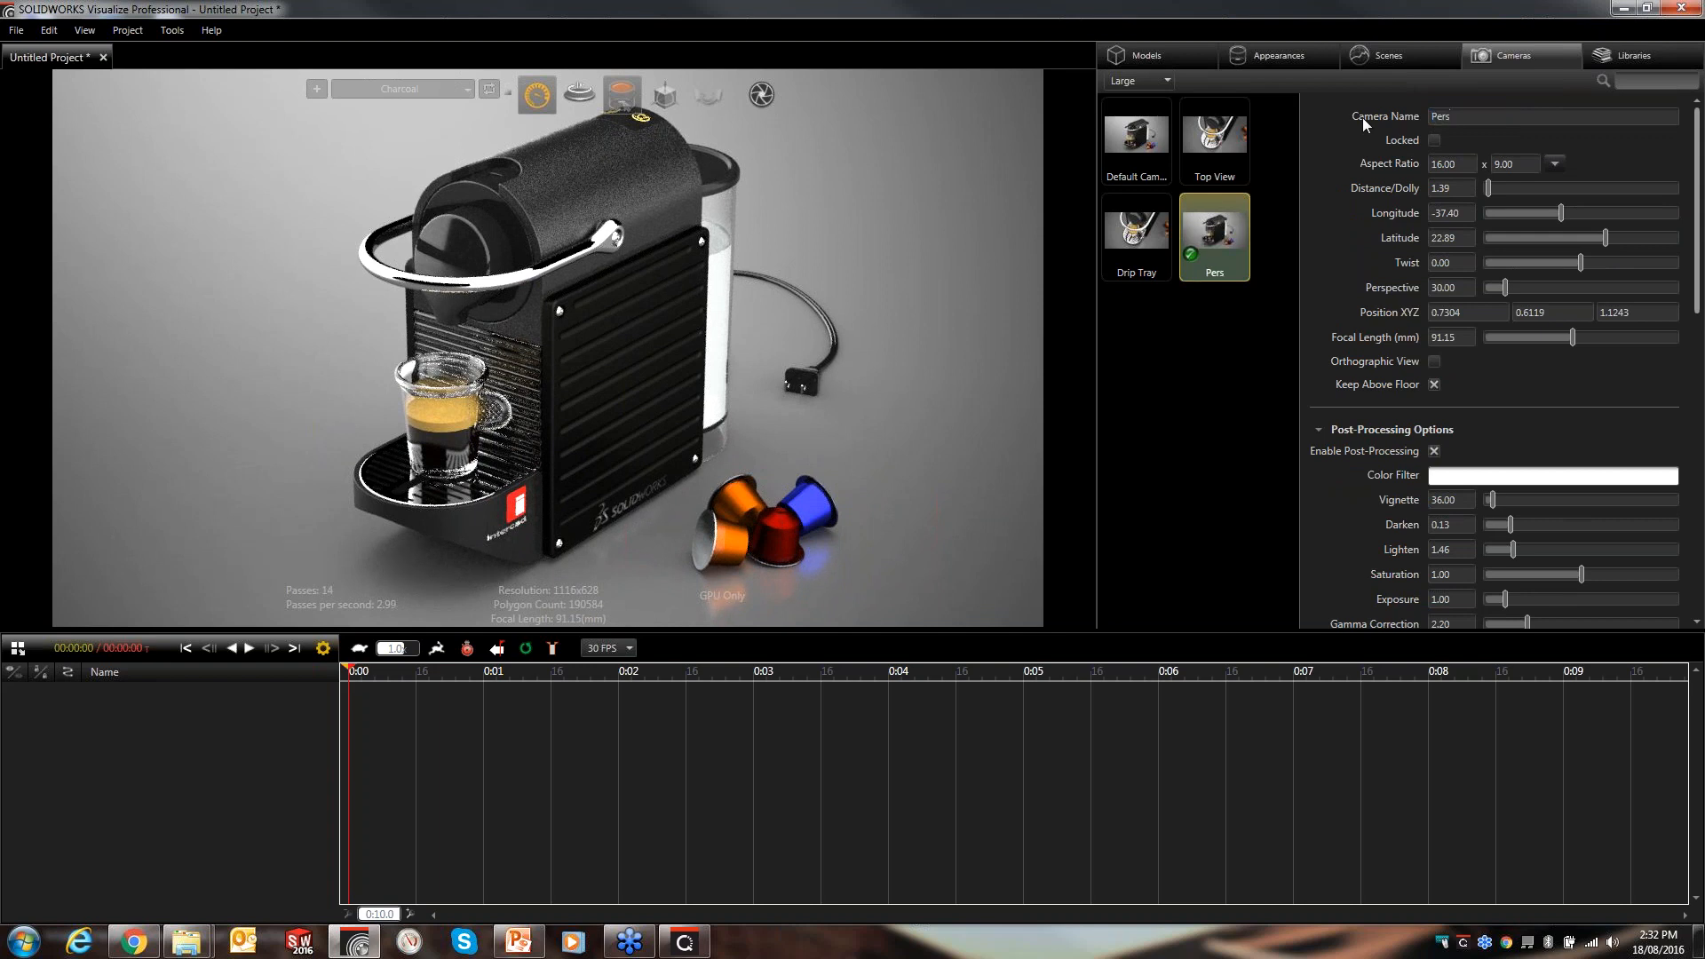
key(BackSpace)
text(spective)
- Orbit and zoom the Perspective camera to a close front view of the cup on the drip tray
click(1244, 426)
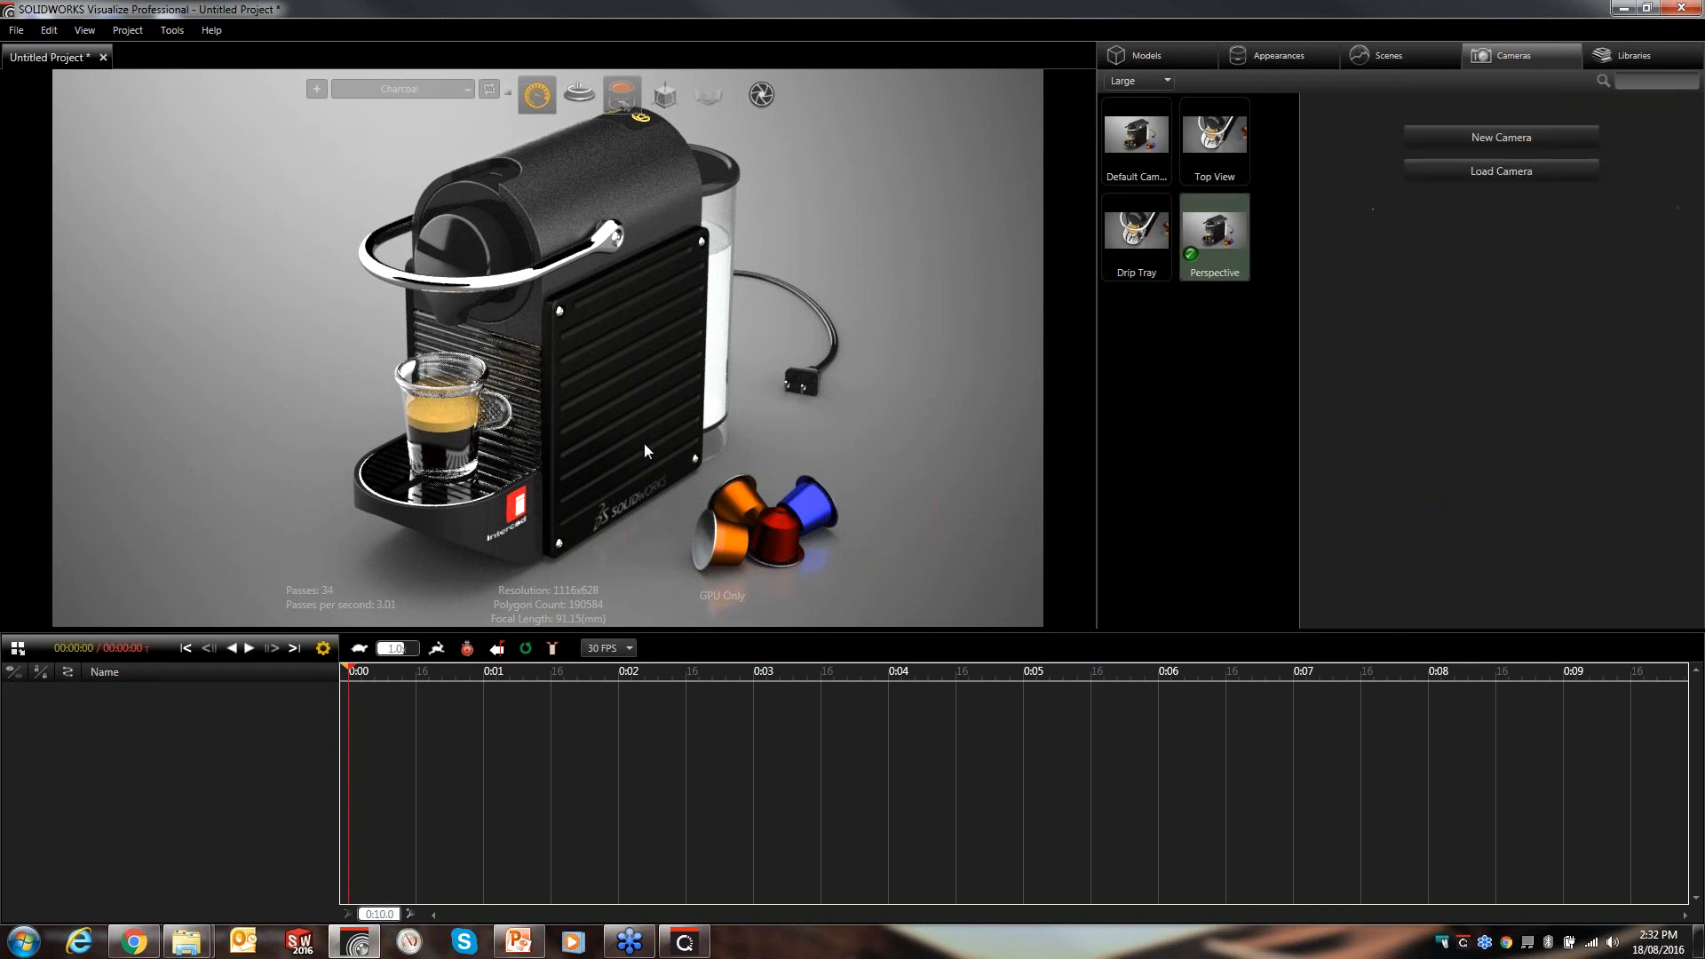
drag(606, 398, 756, 332)
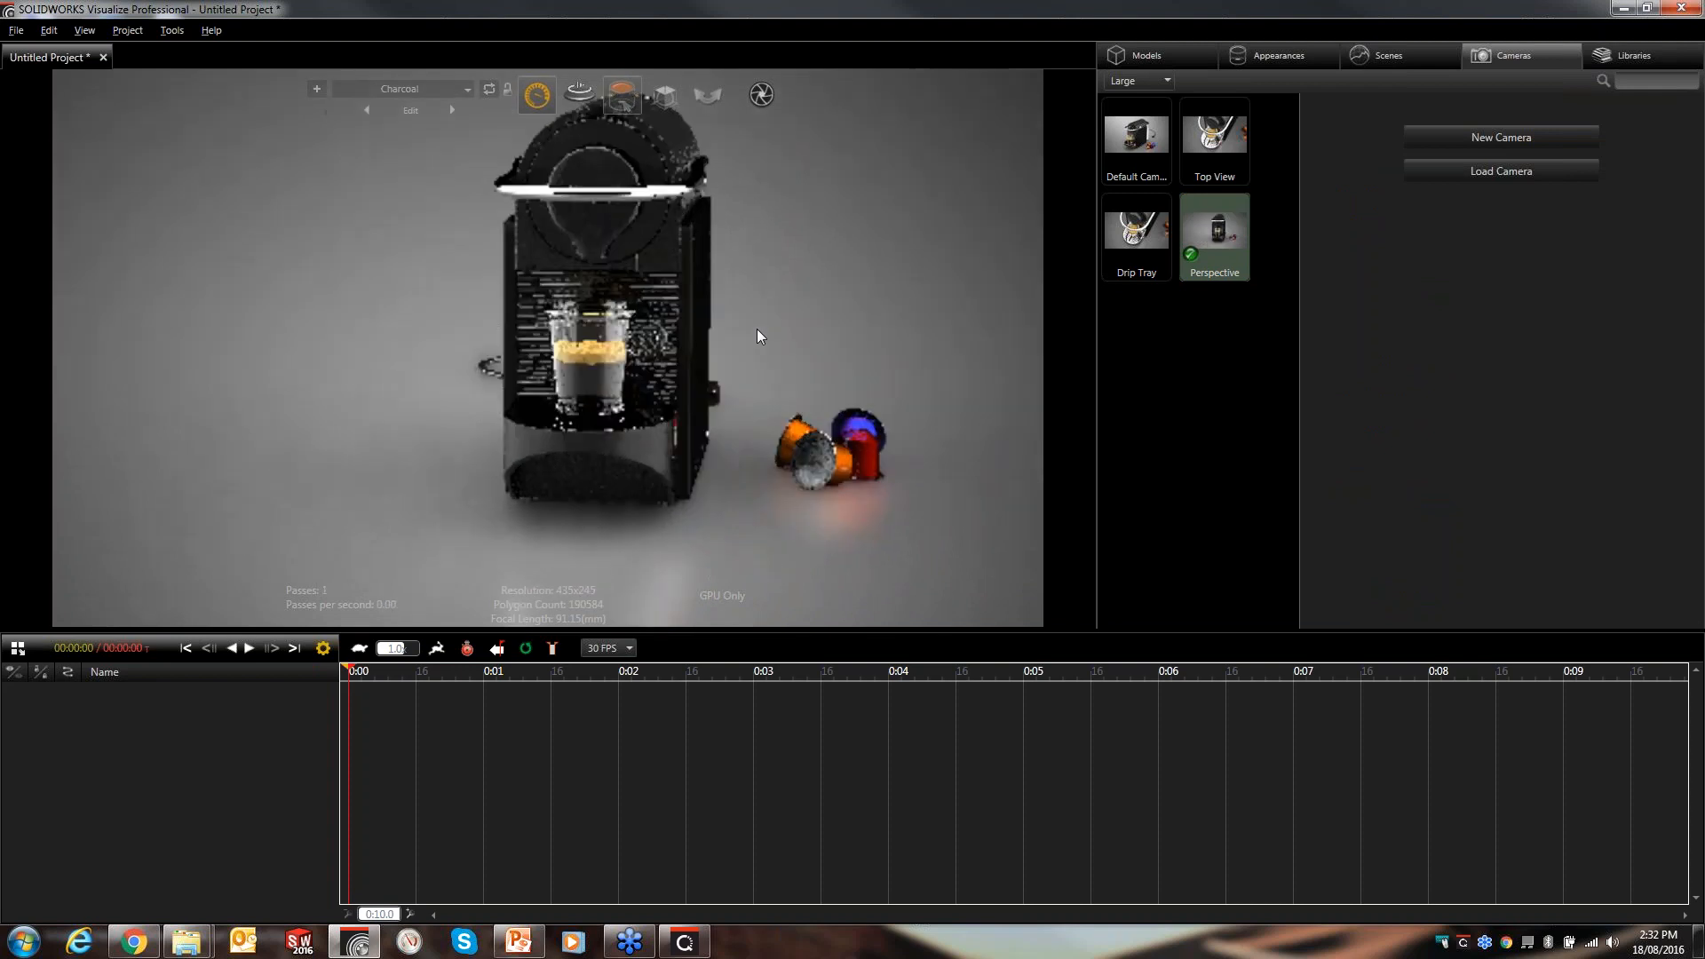
mouse_move(738, 330)
right_down()
mouse_move(709, 213)
mouse_move(748, 330)
right_up()
drag(744, 364, 689, 323)
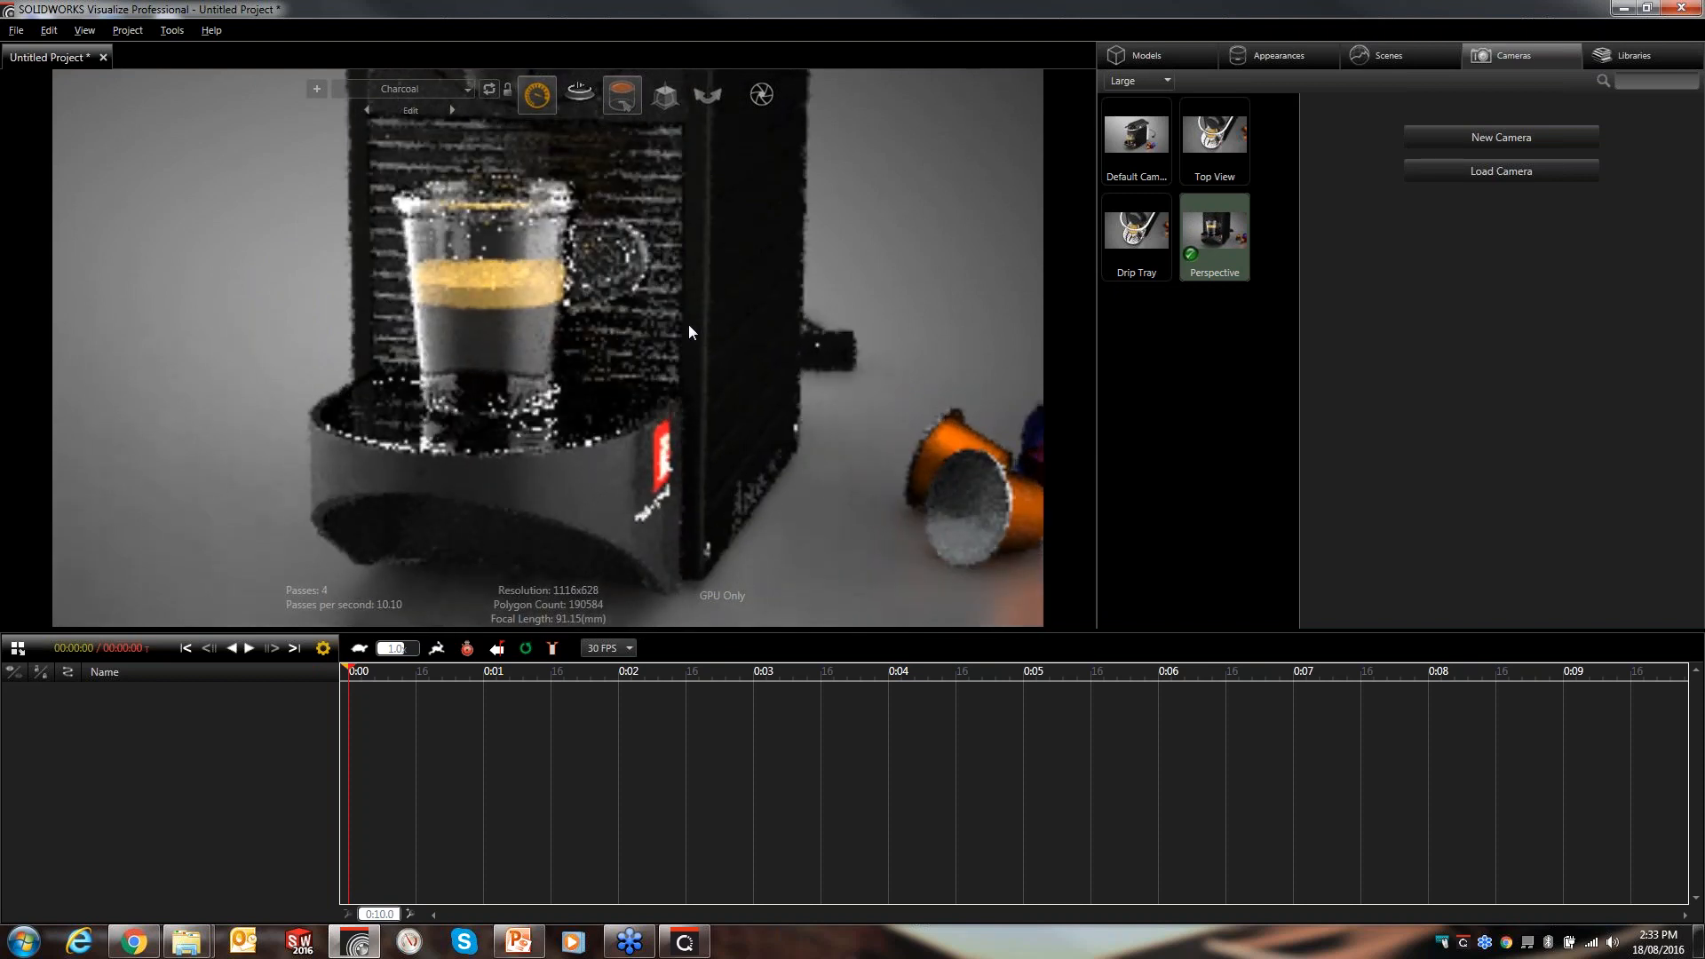
key(alt)
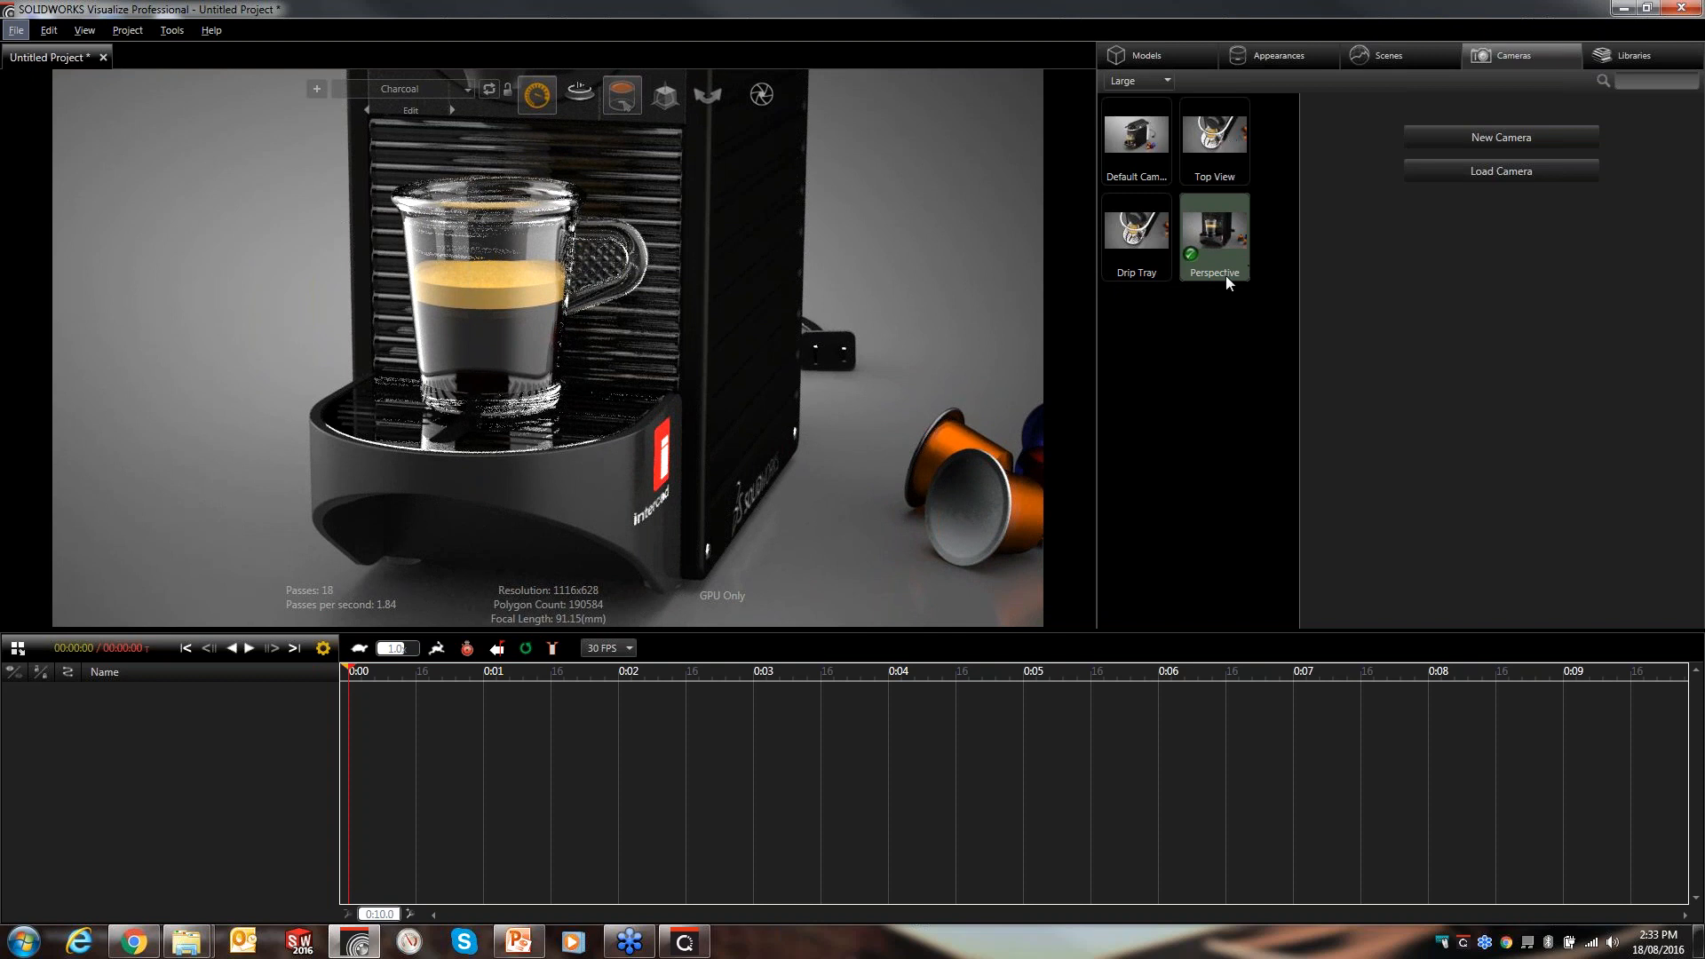
- Set the render output mode to All Cameras, send the render to the queue, and review the queued jobs
click(762, 96)
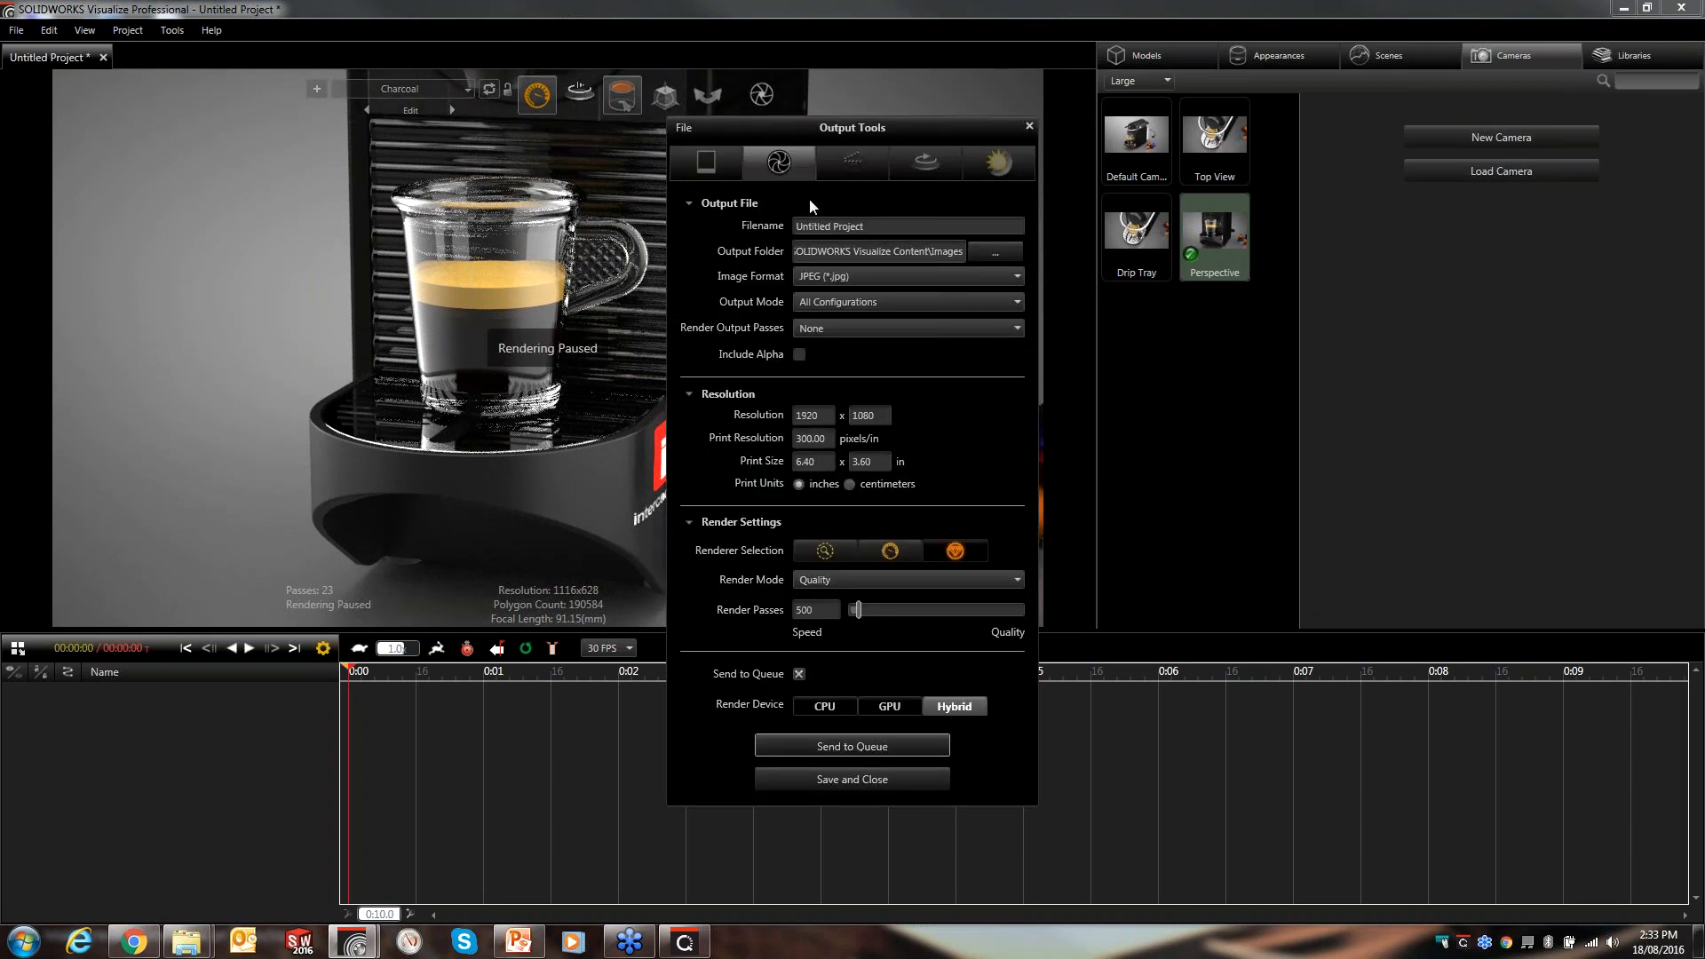
click(870, 307)
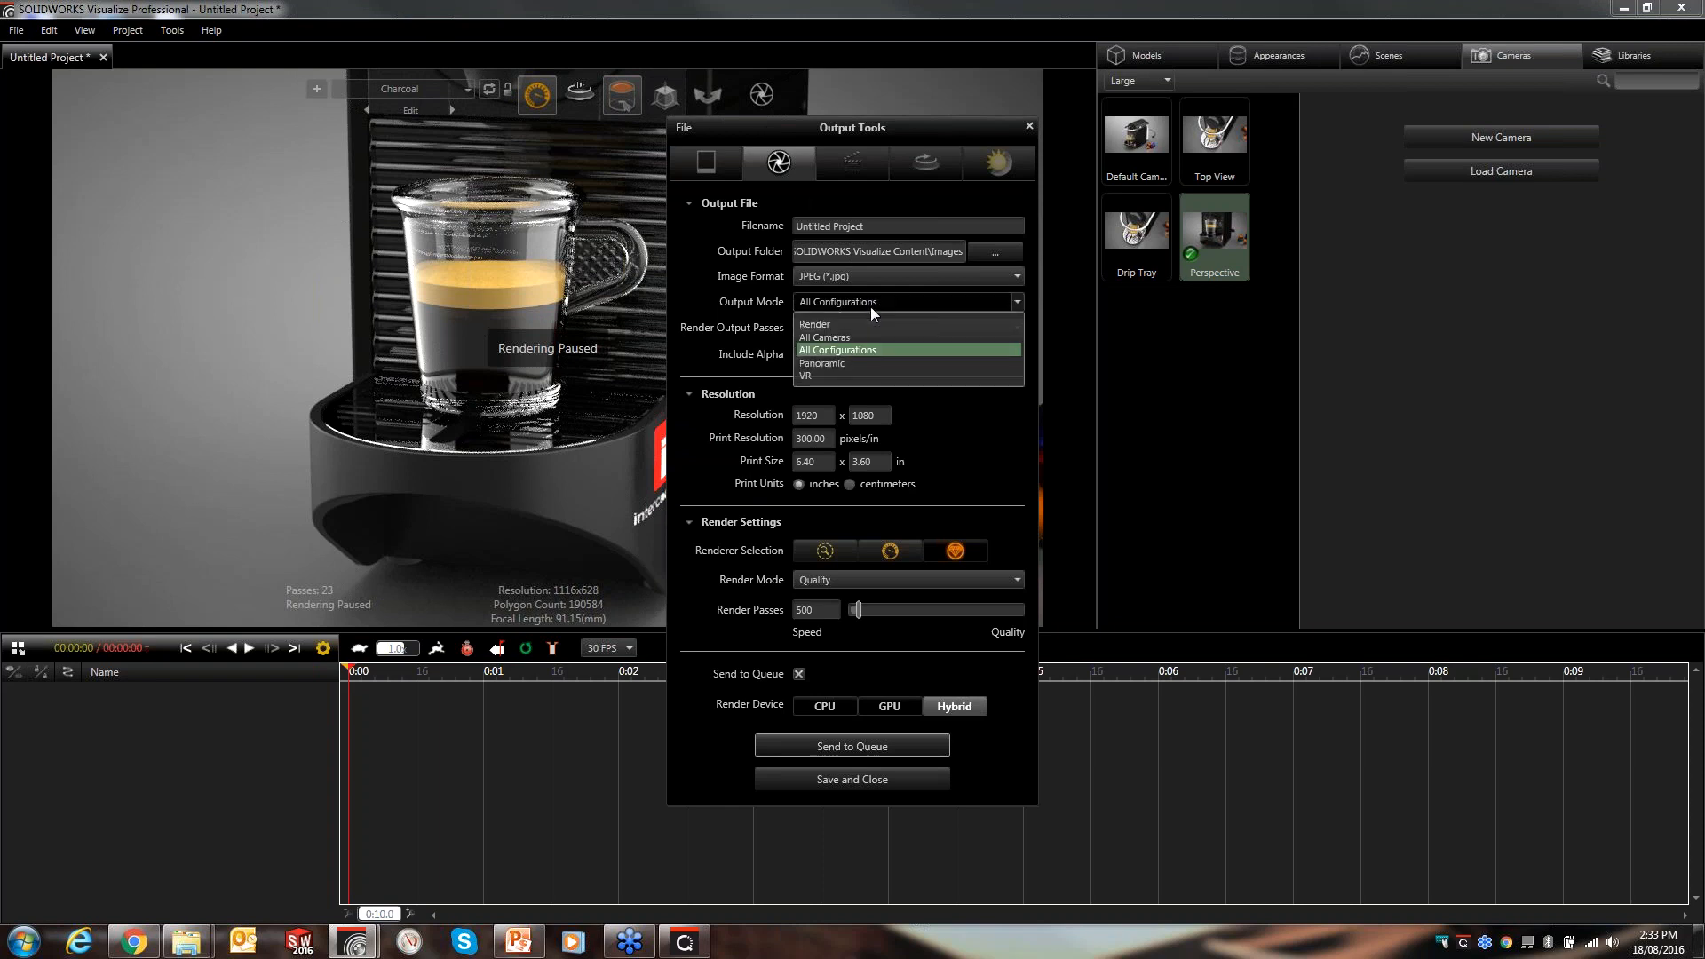
click(826, 338)
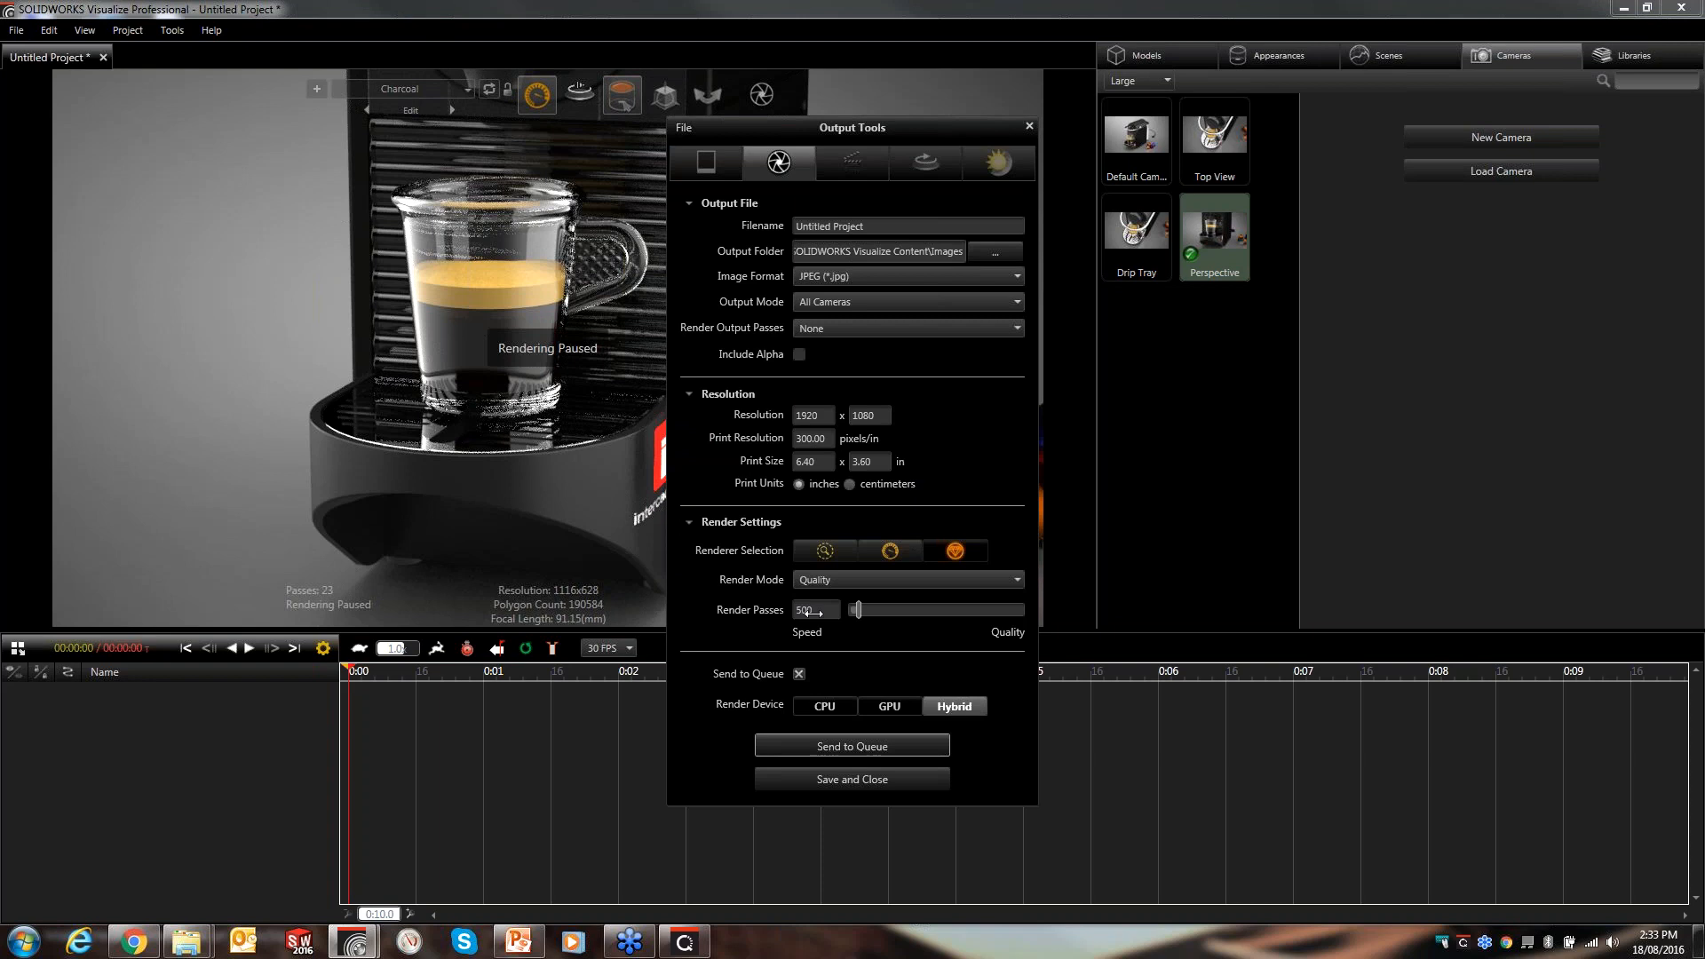
click(865, 747)
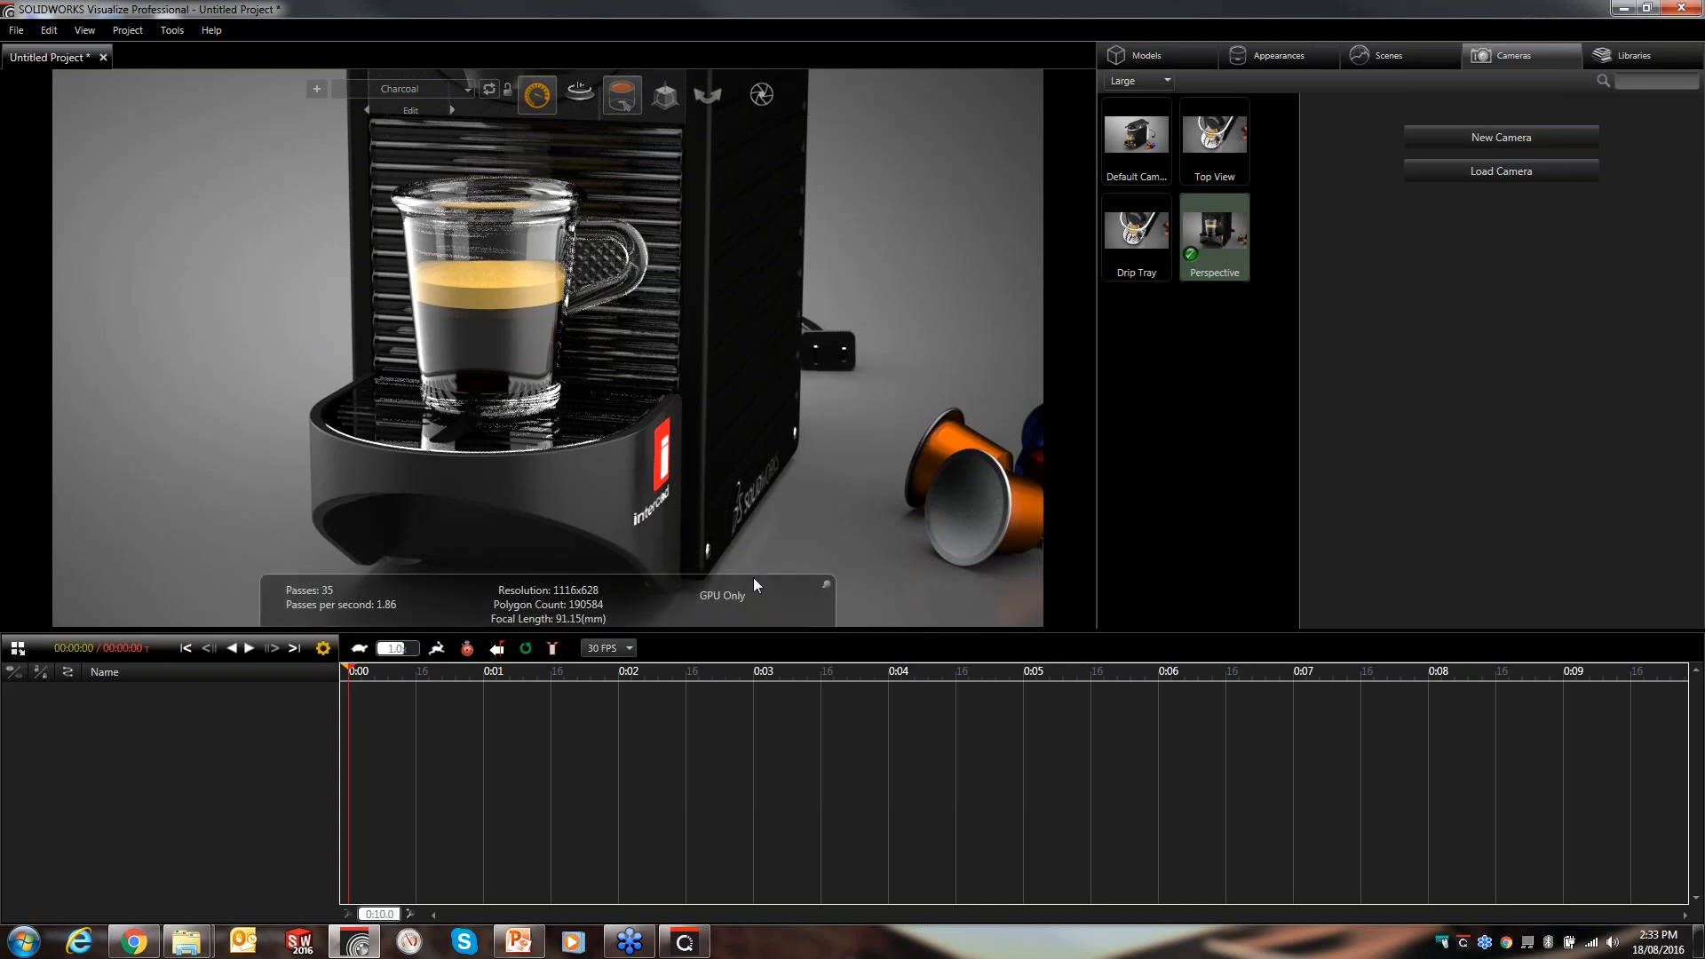
click(696, 941)
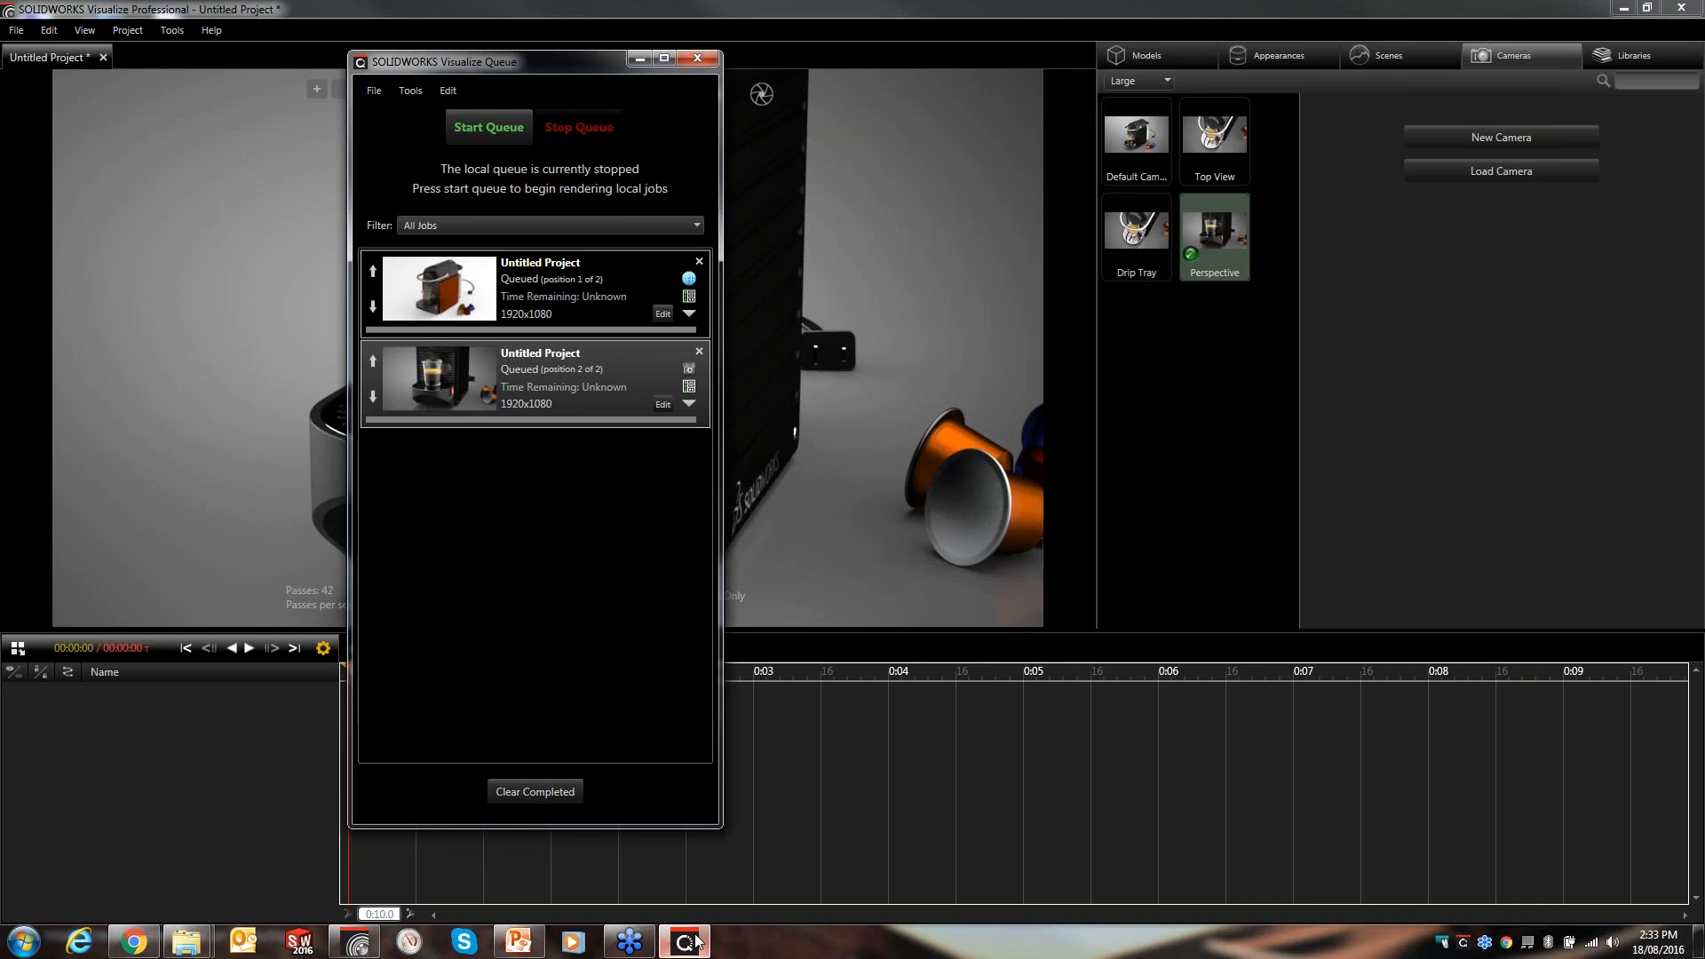
click(698, 941)
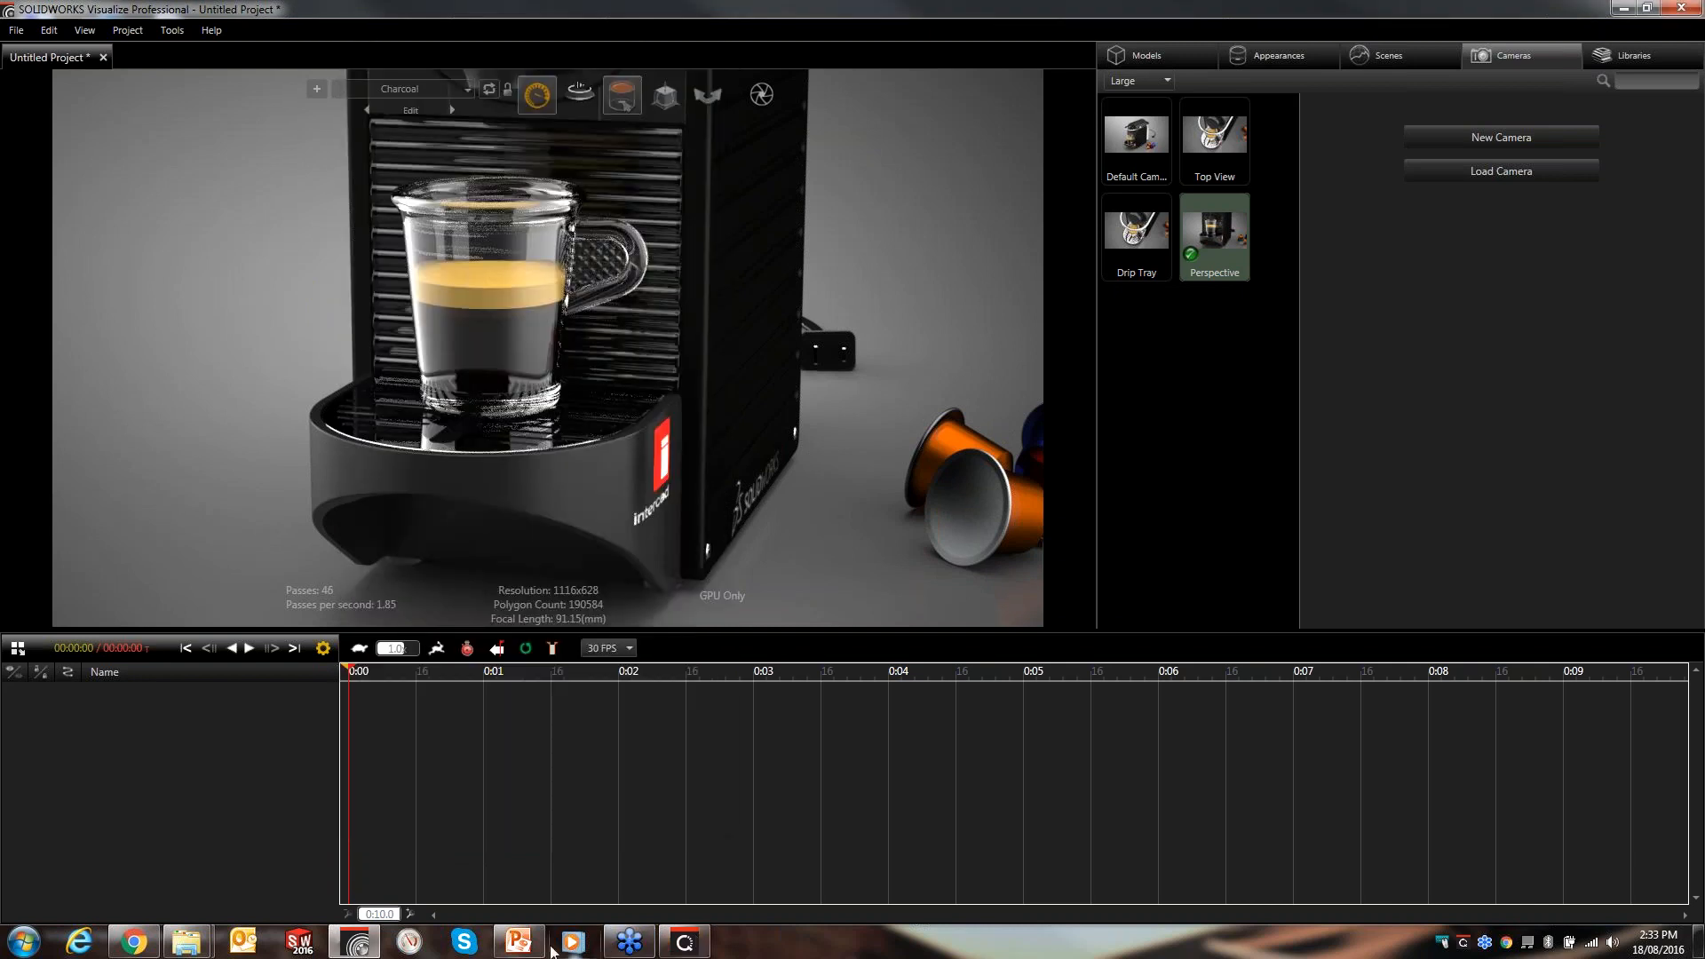
- Switch to PowerPoint and start the slideshow from the current slide
click(519, 941)
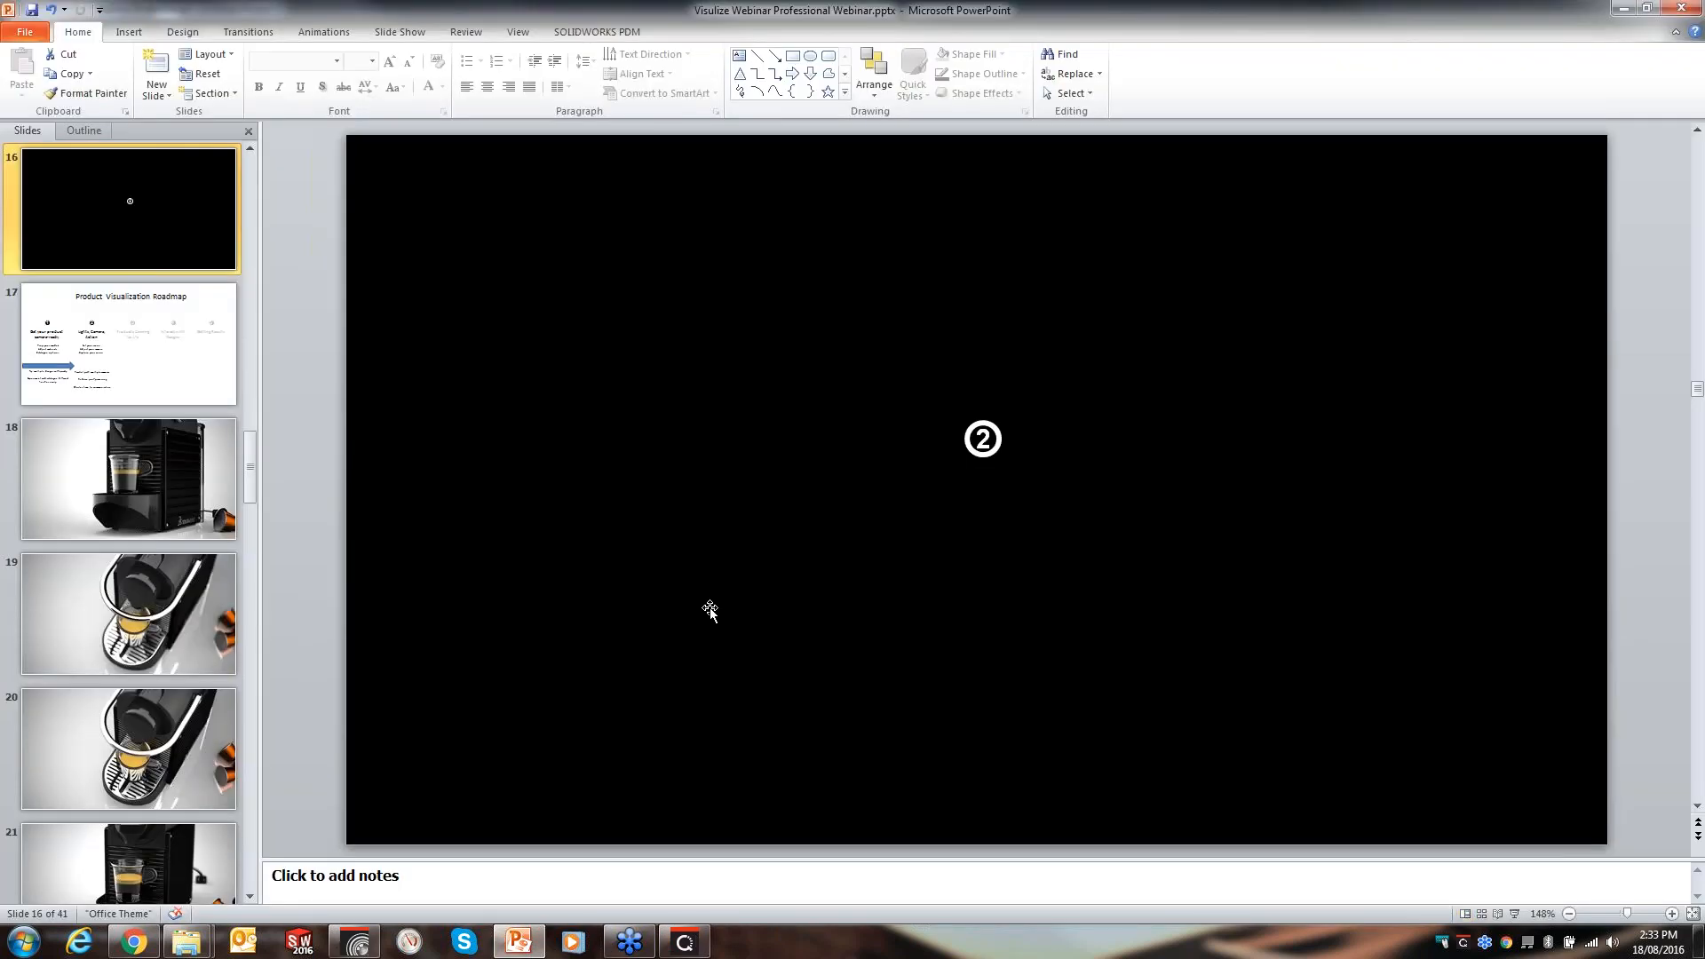
key(shift+F5)
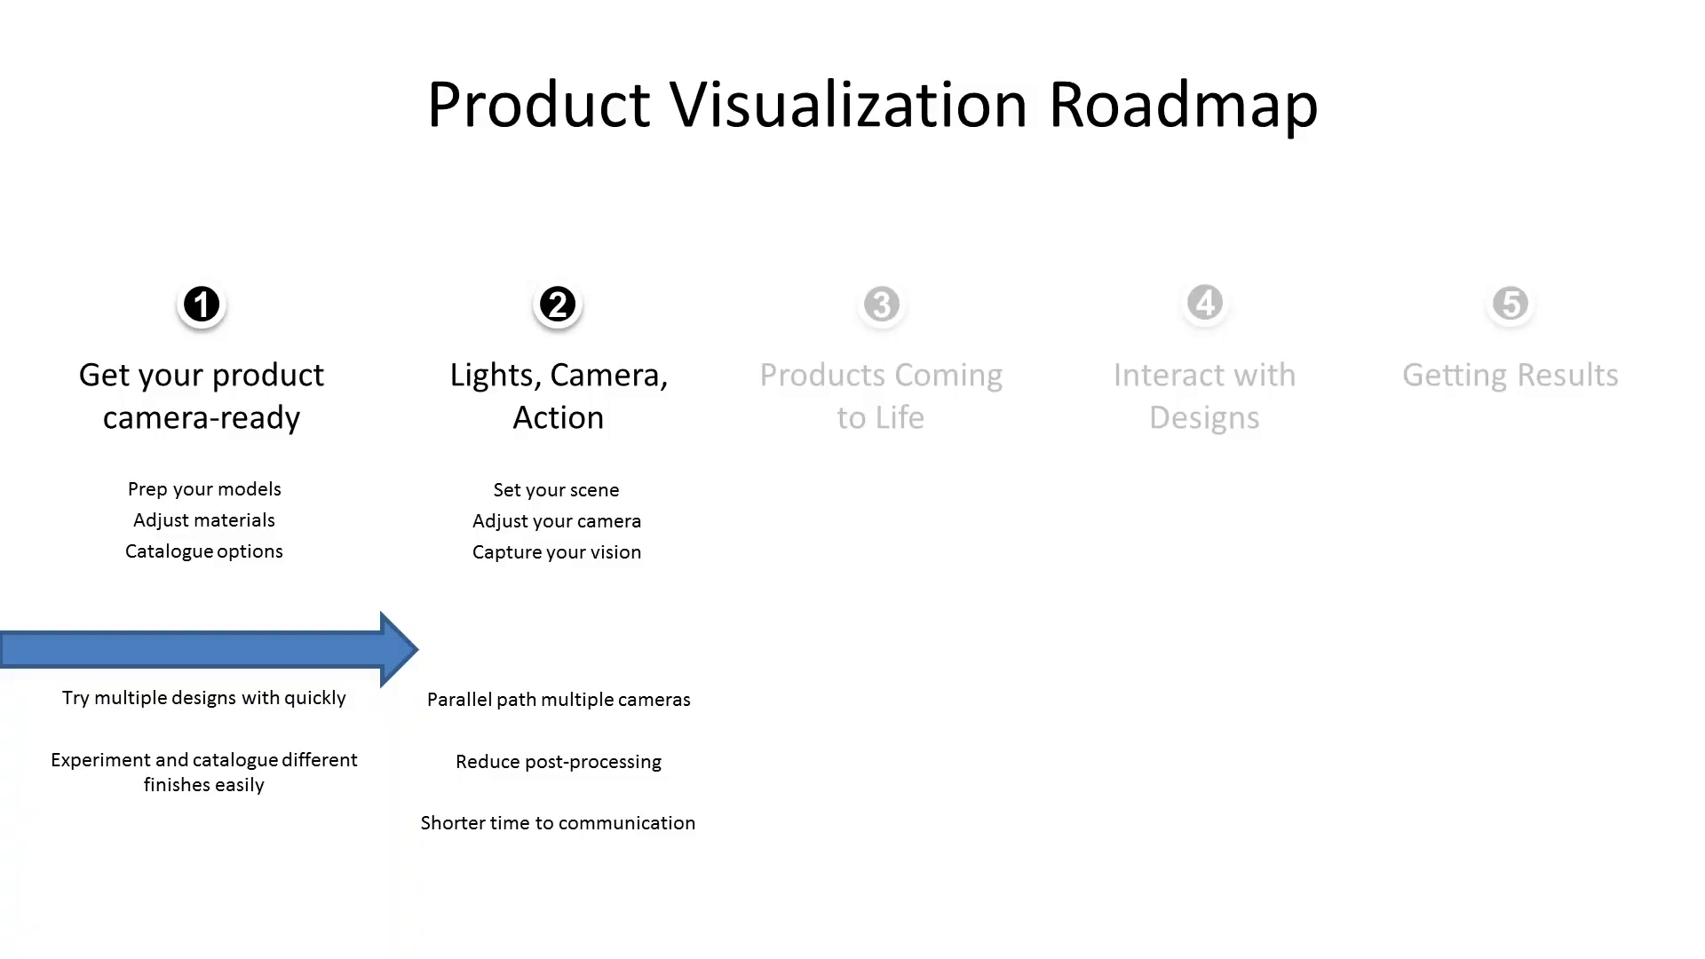
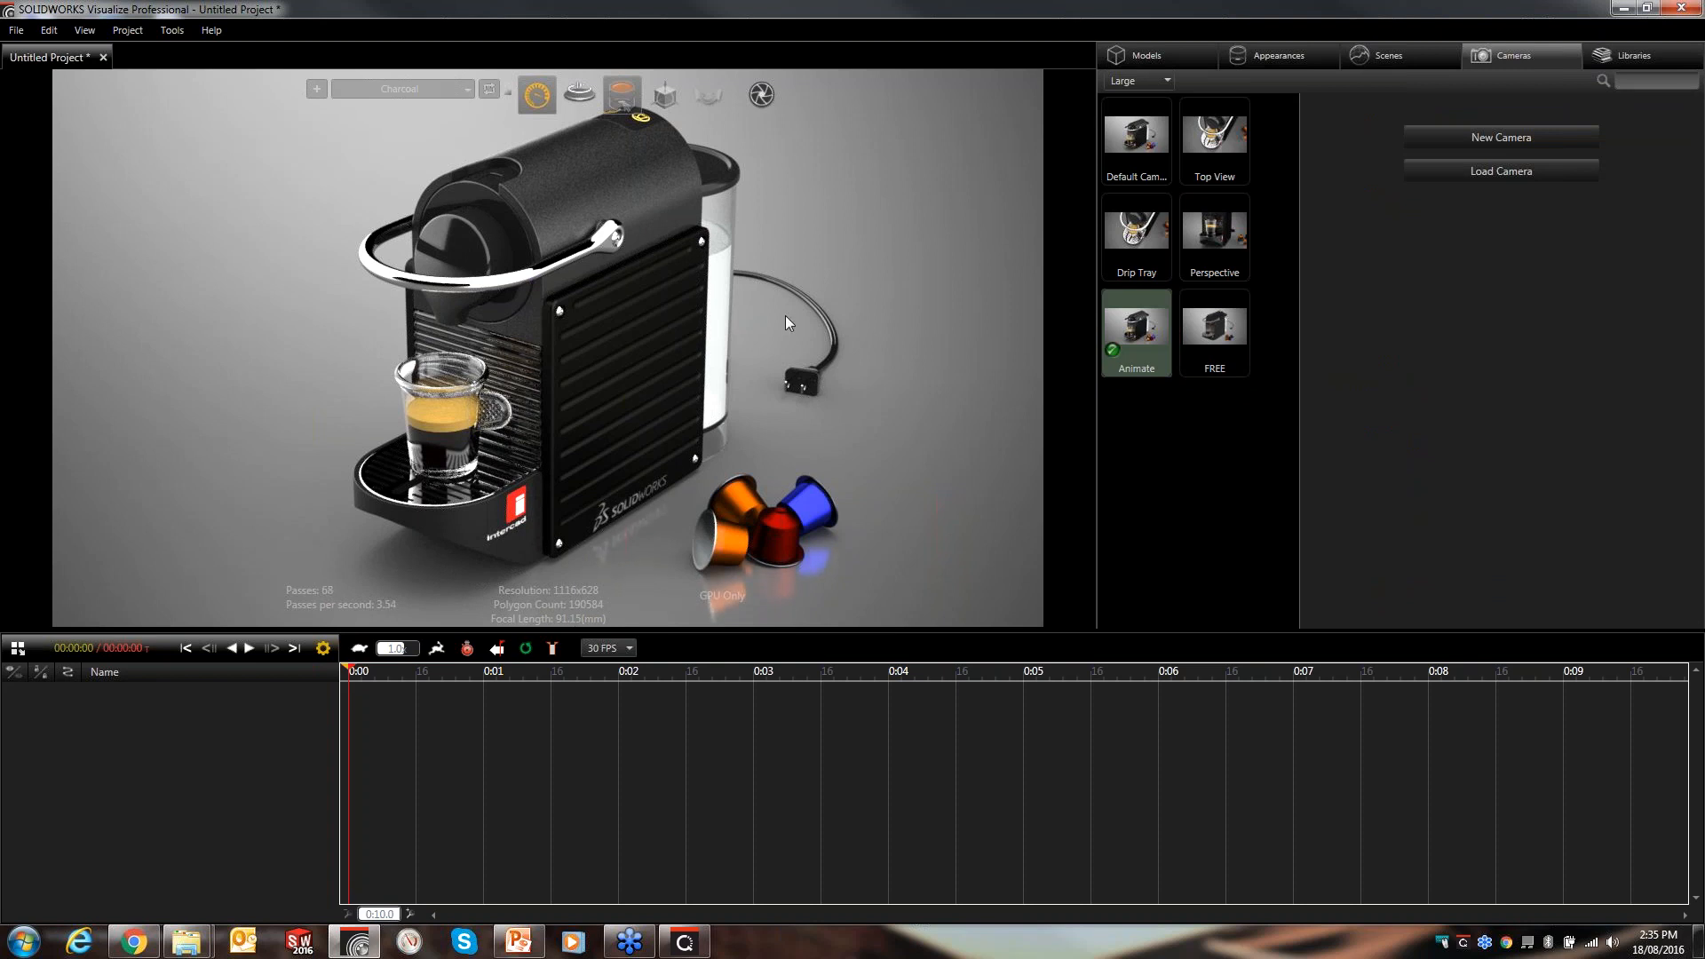
- Open the animation timeline beneath the viewport and resize it to a smaller height
click(17, 647)
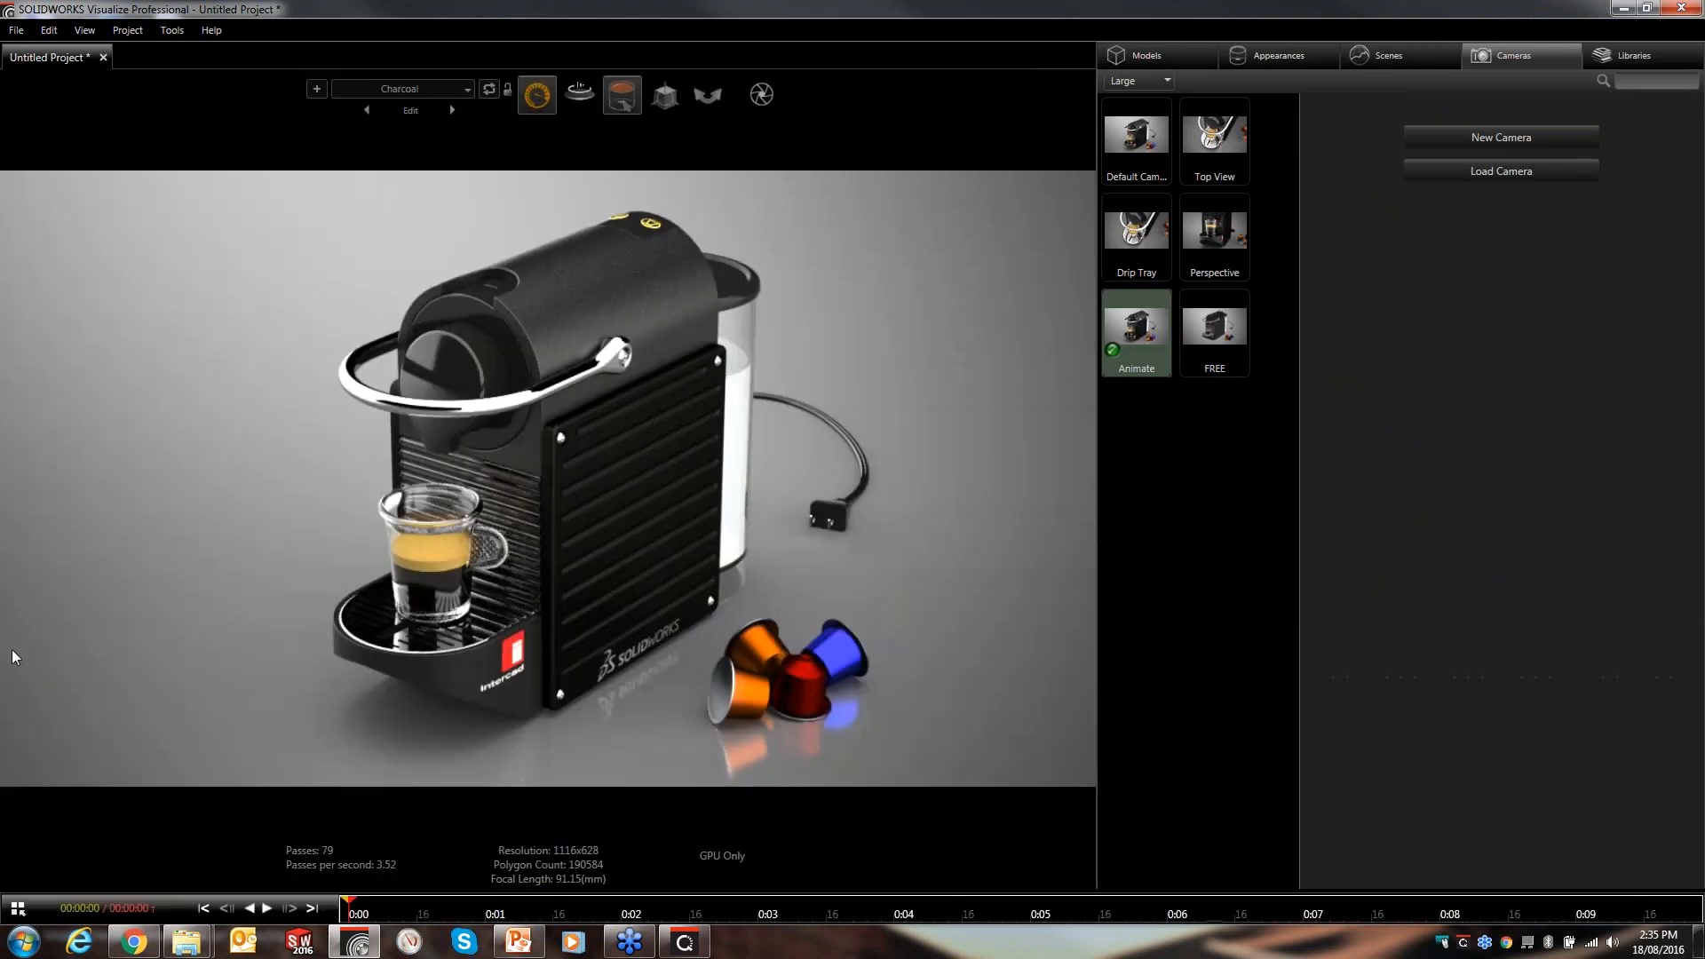
click(17, 910)
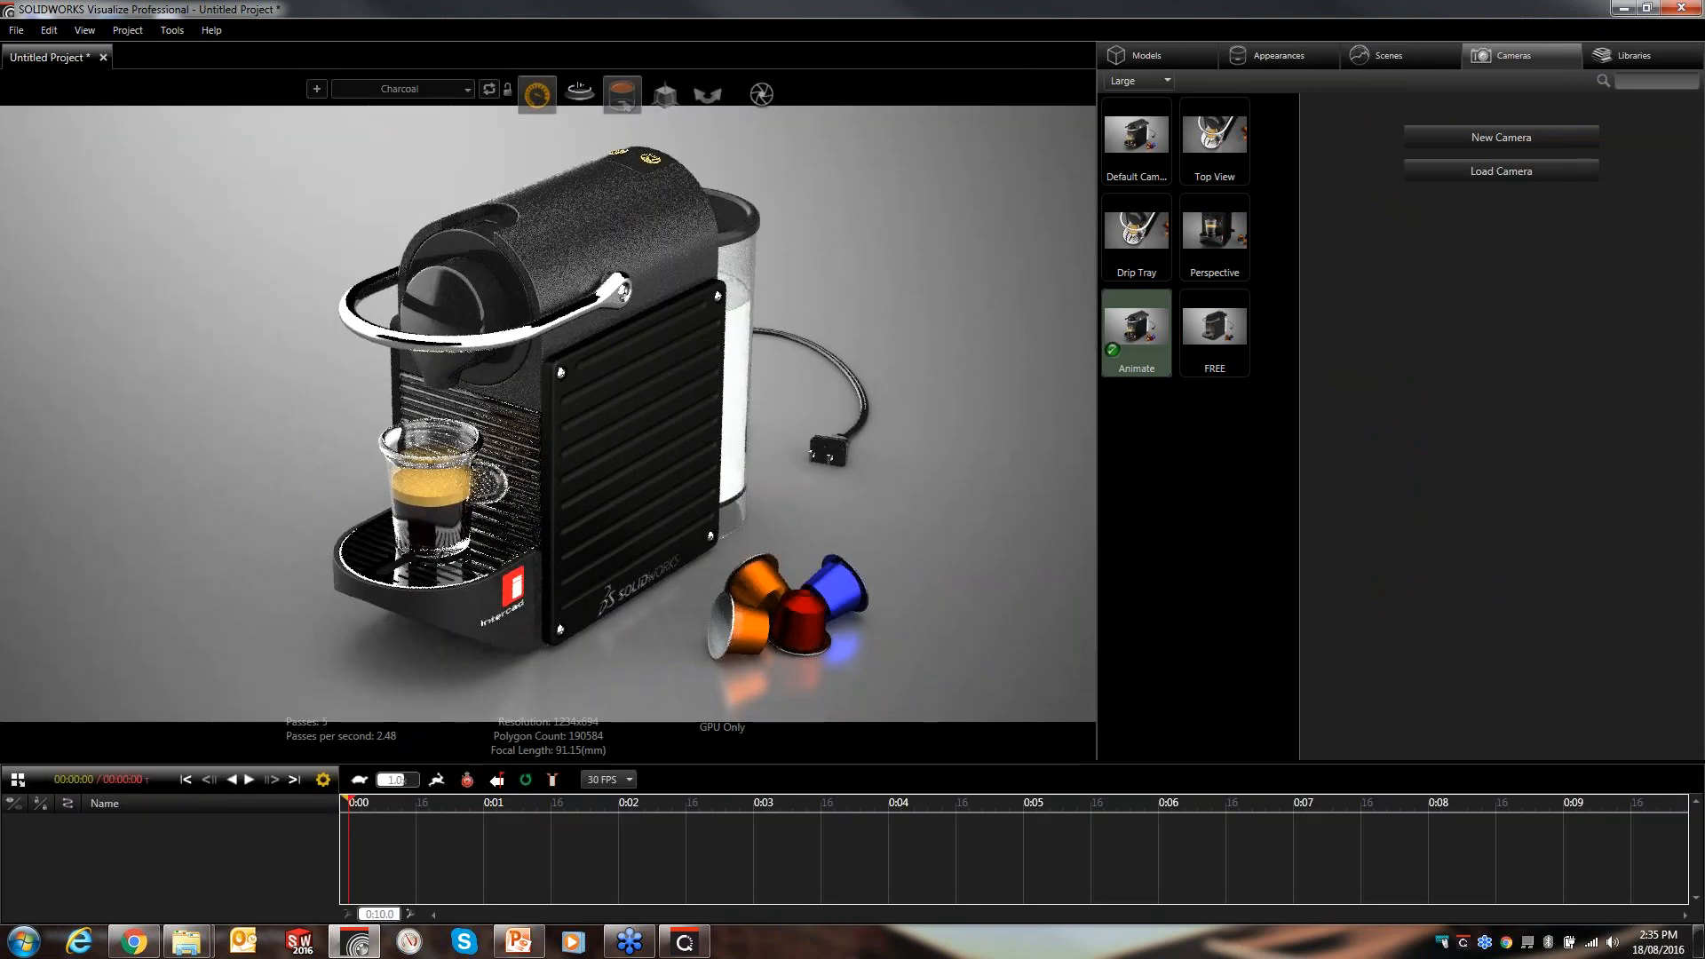
drag(254, 762, 285, 625)
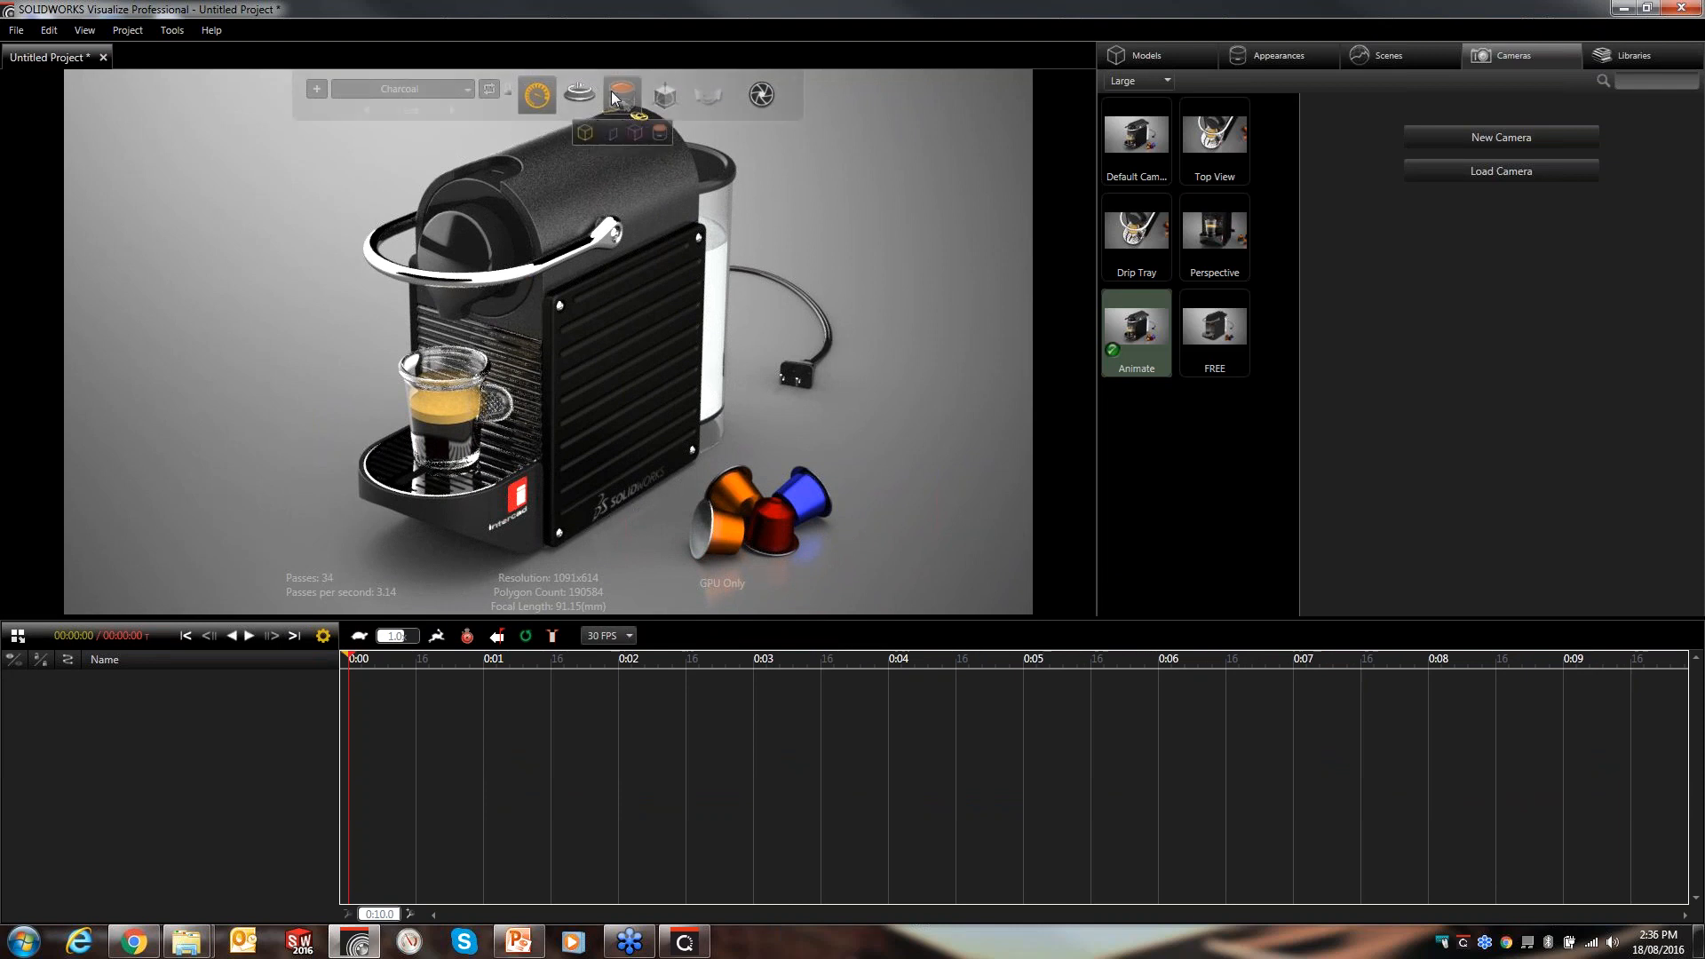
- Select the eight coffee capsule parts in the viewport and add a keyframe for them
mouse_move(624, 99)
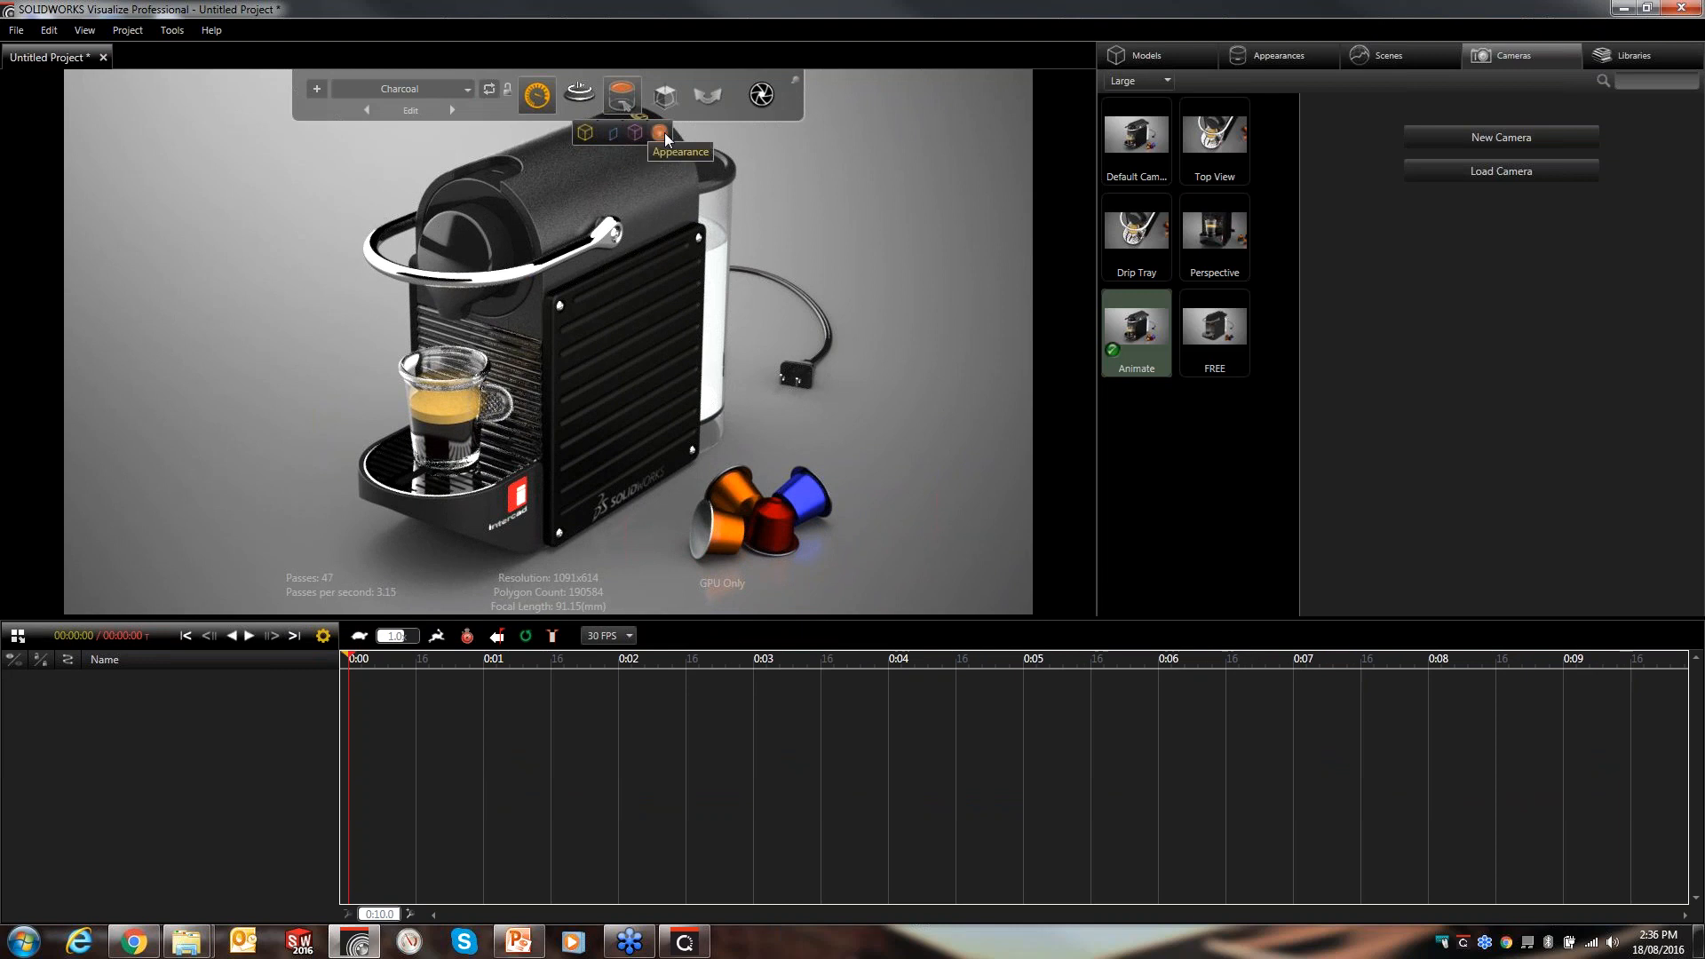
click(611, 134)
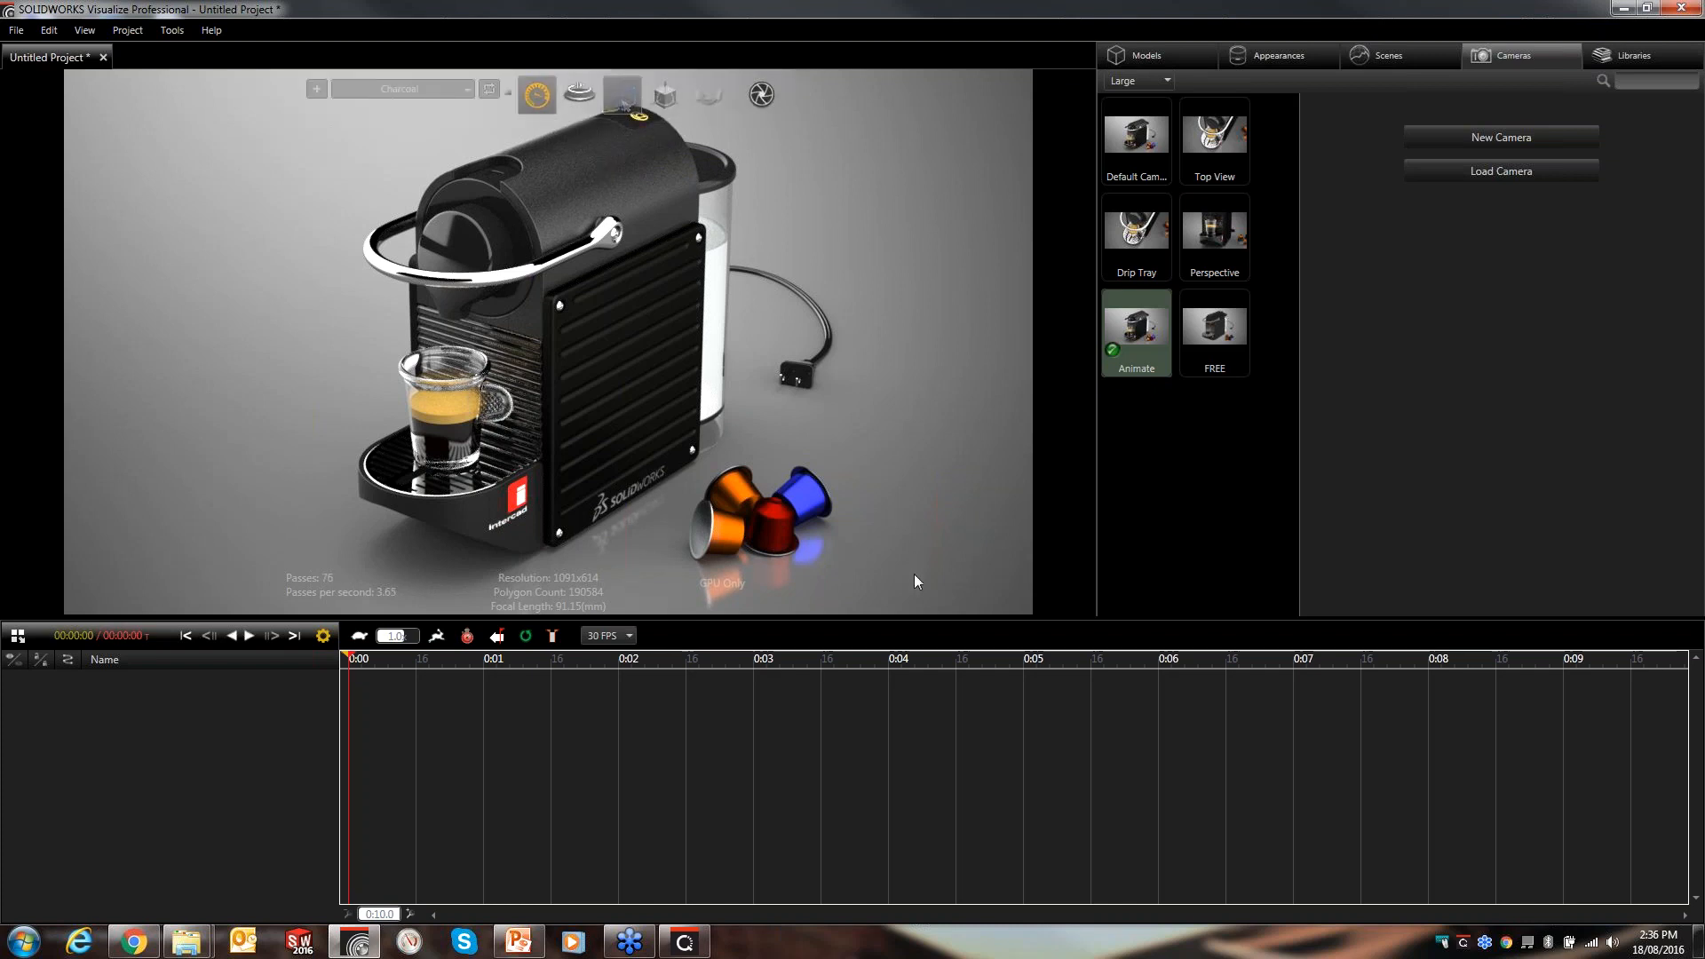
click(701, 479)
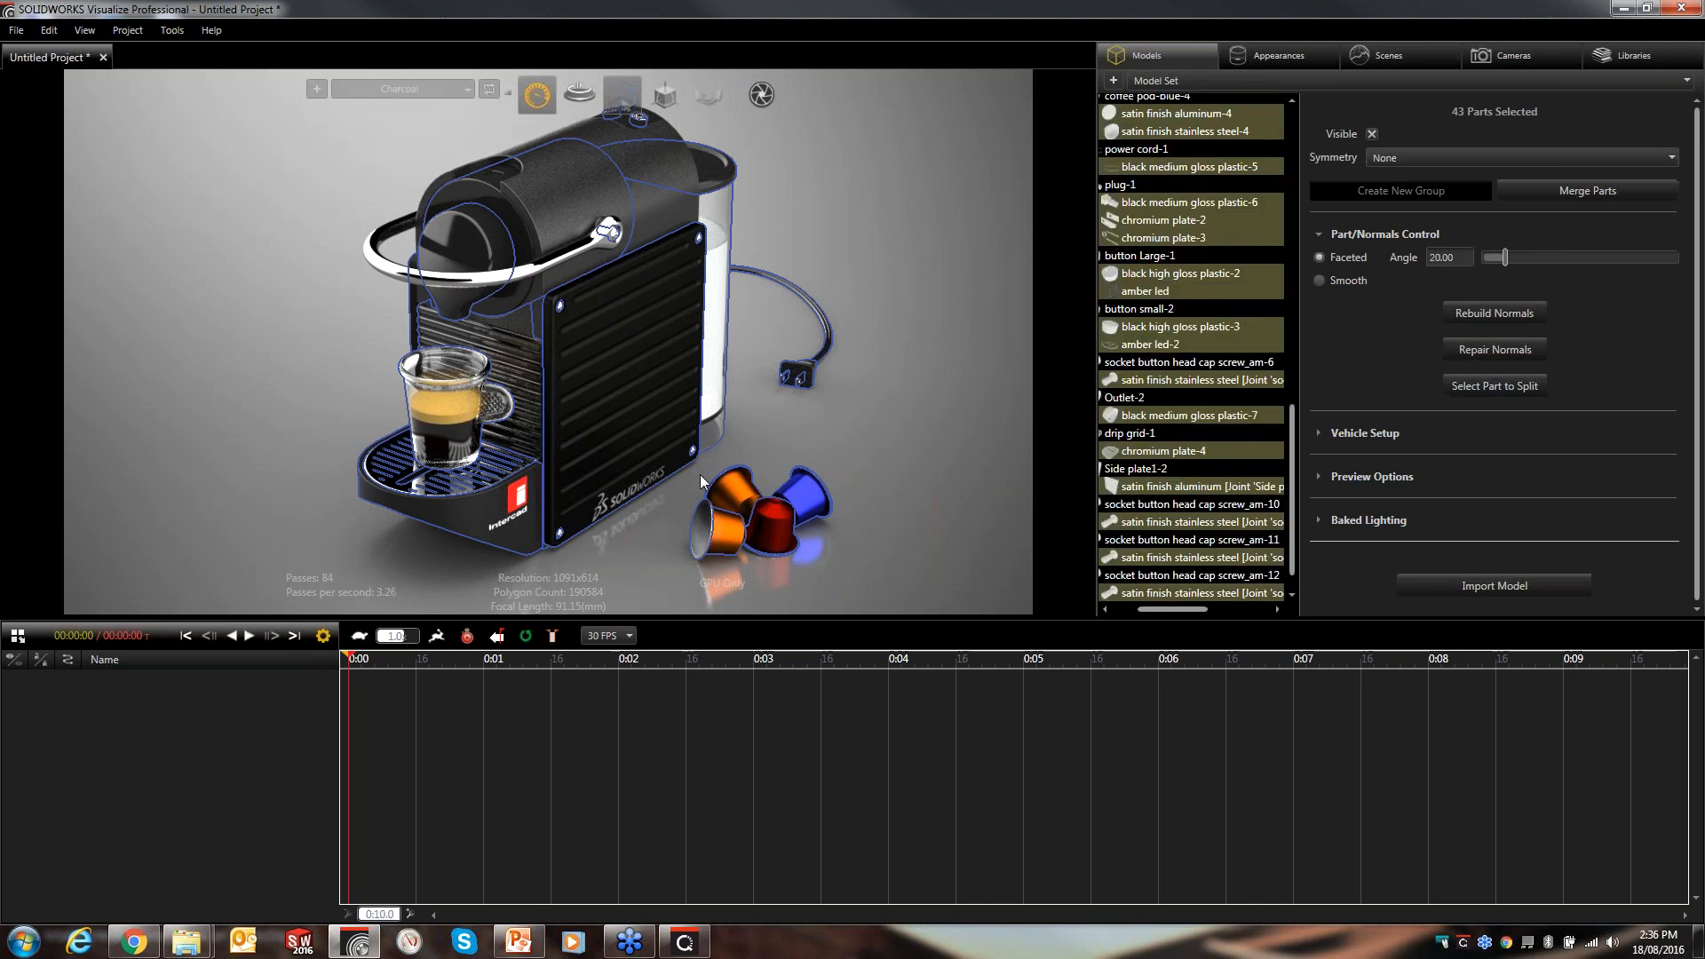
click(801, 430)
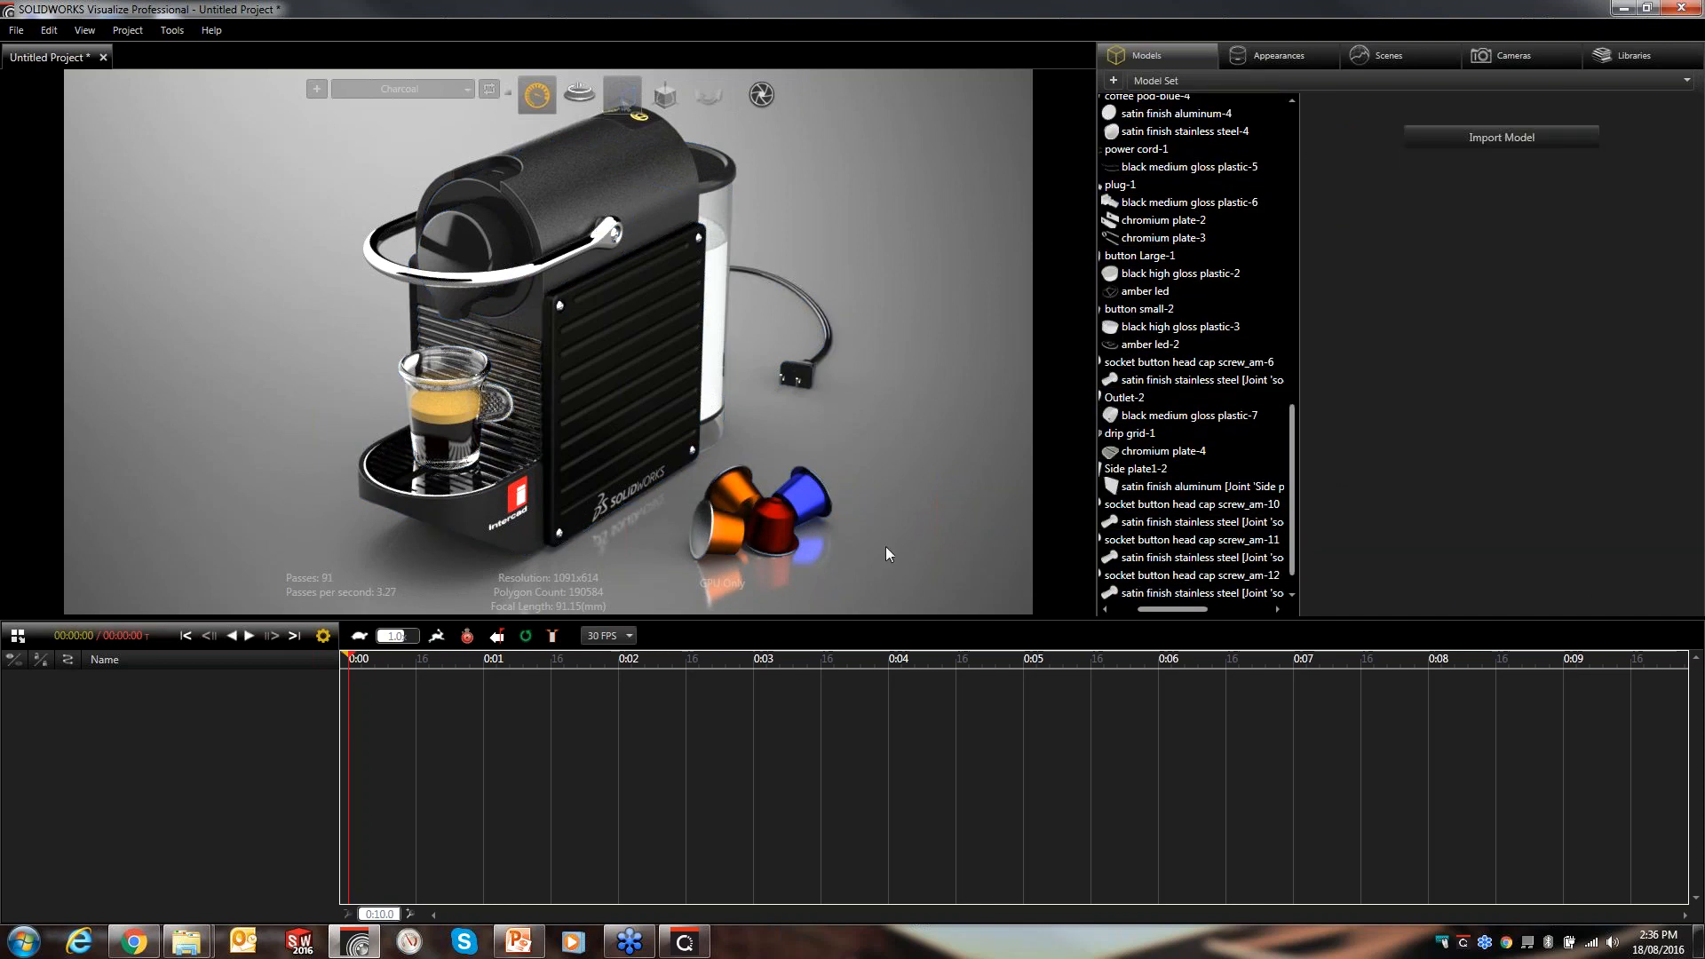
click(712, 481)
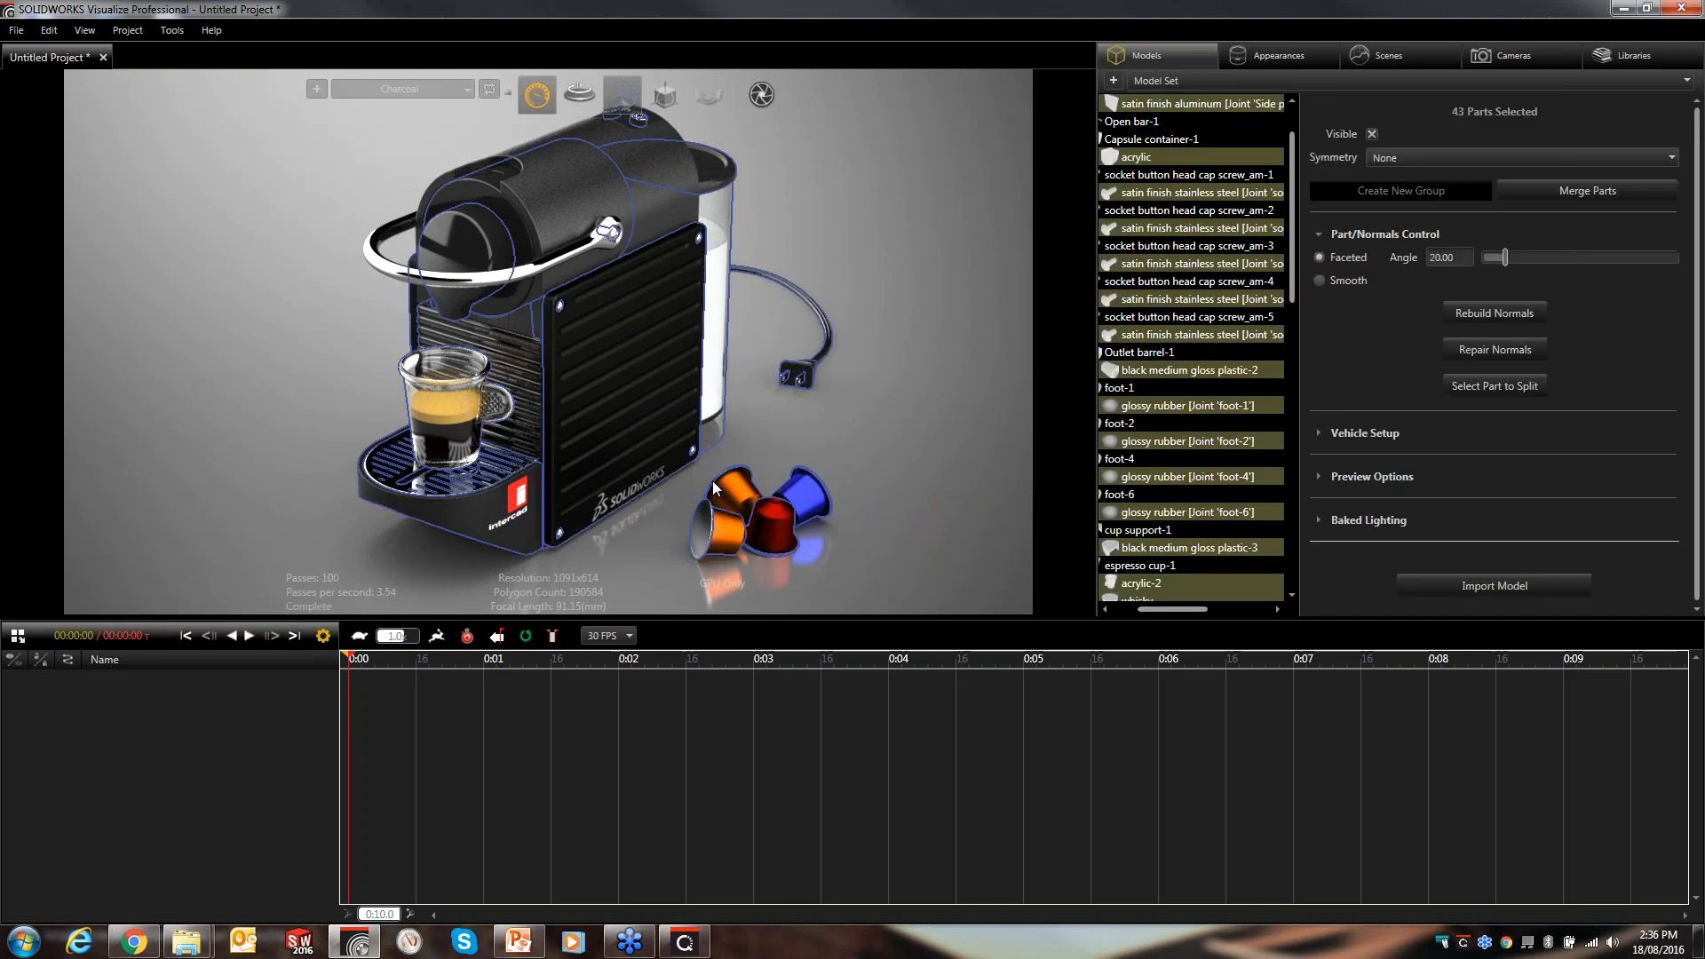
click(888, 430)
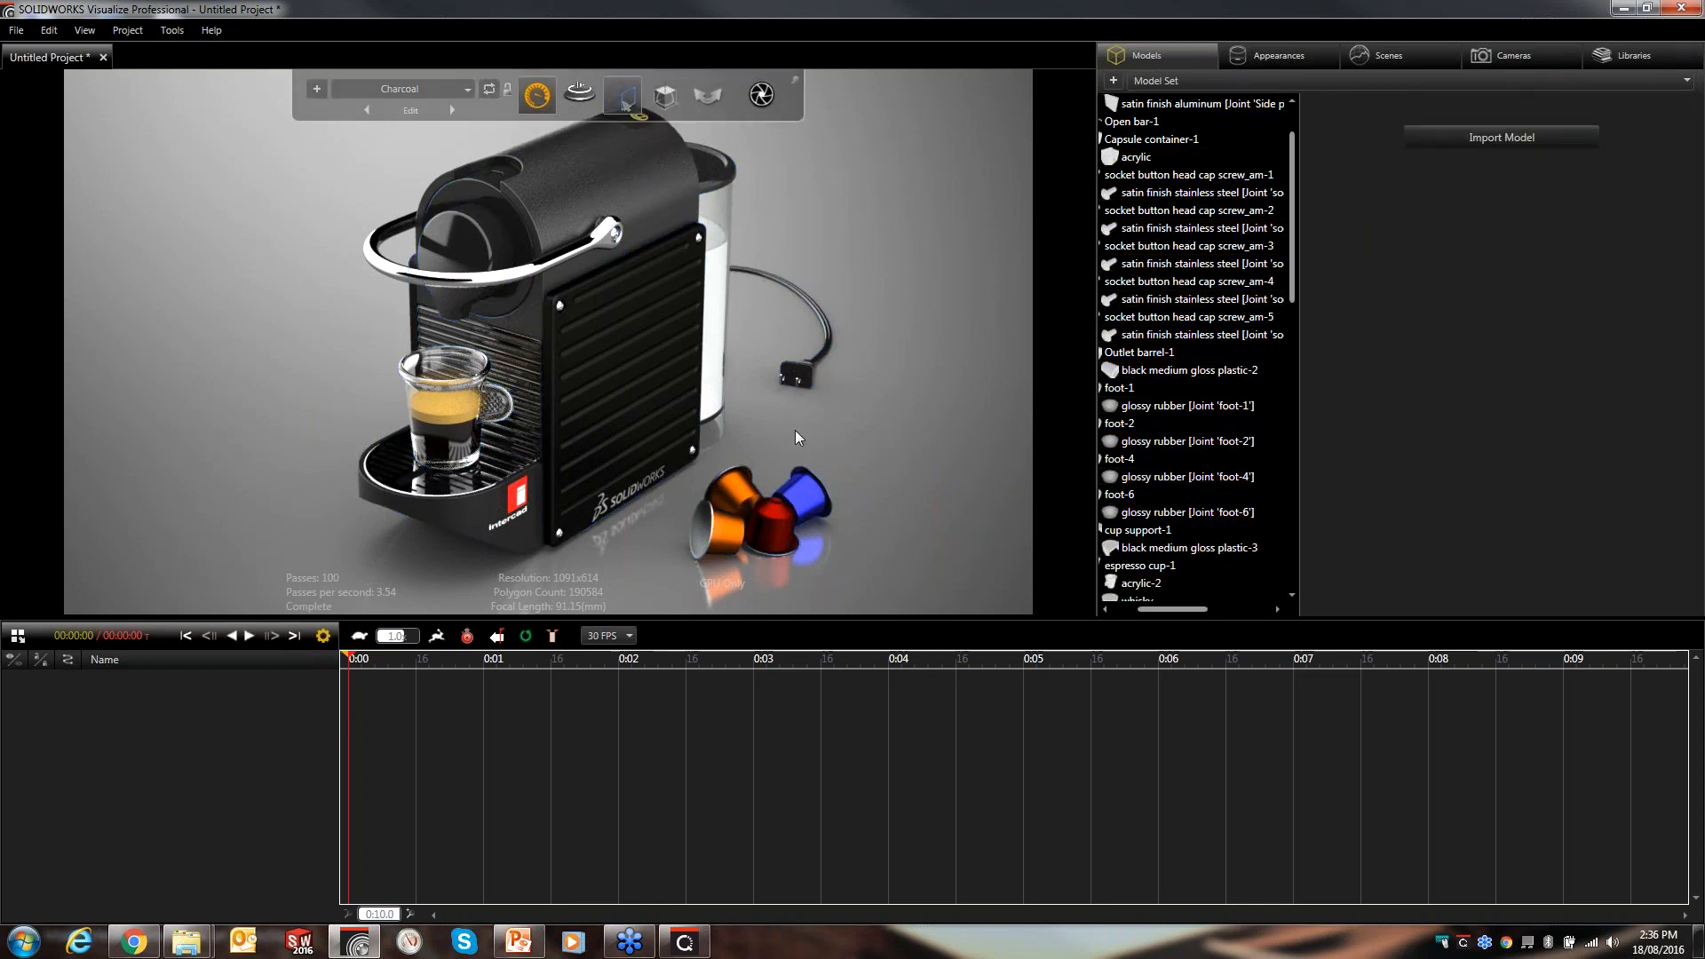
click(785, 531)
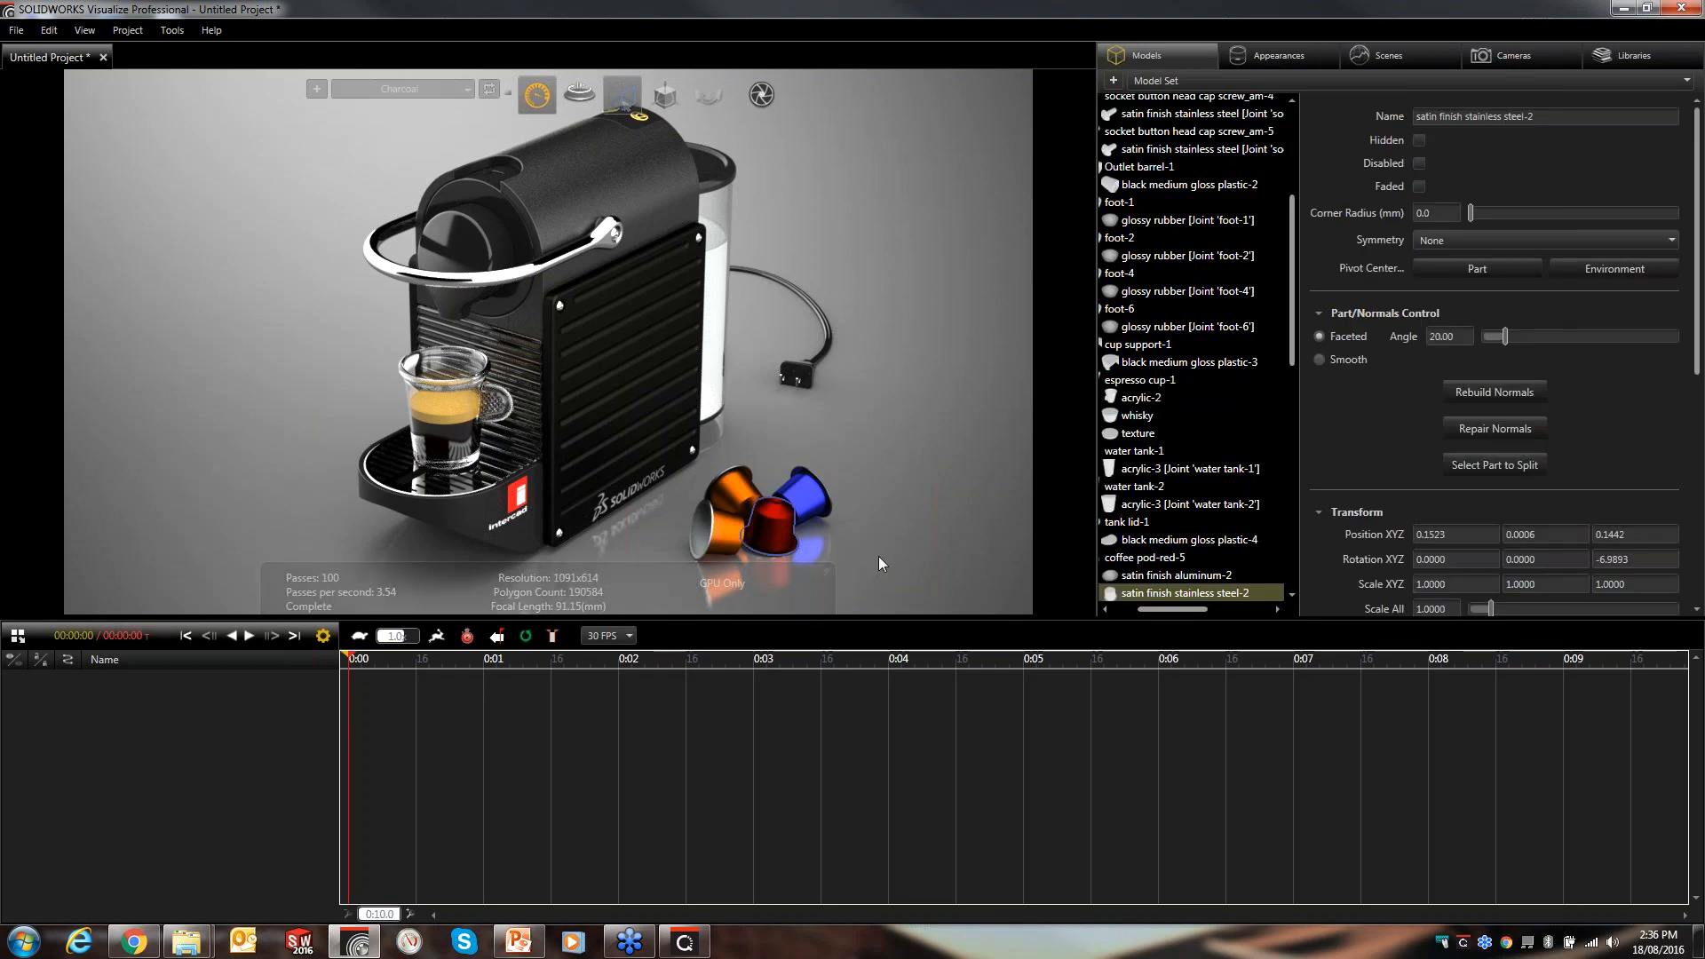
ctrl+click(720, 490)
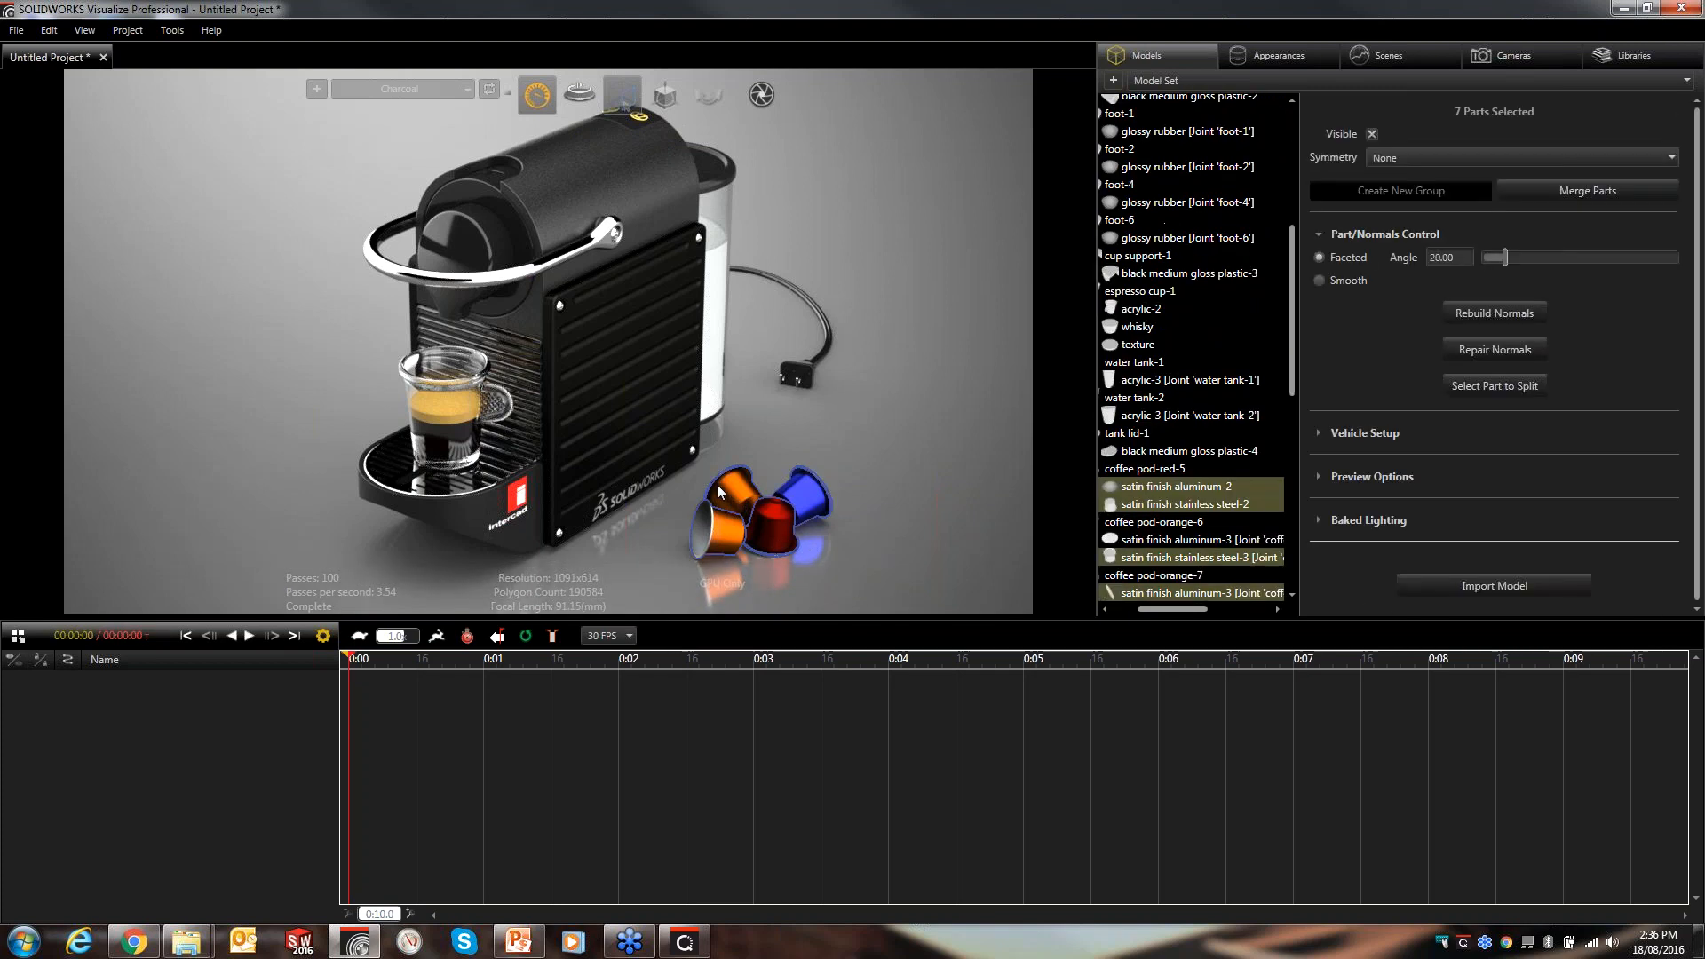
ctrl+click(711, 529)
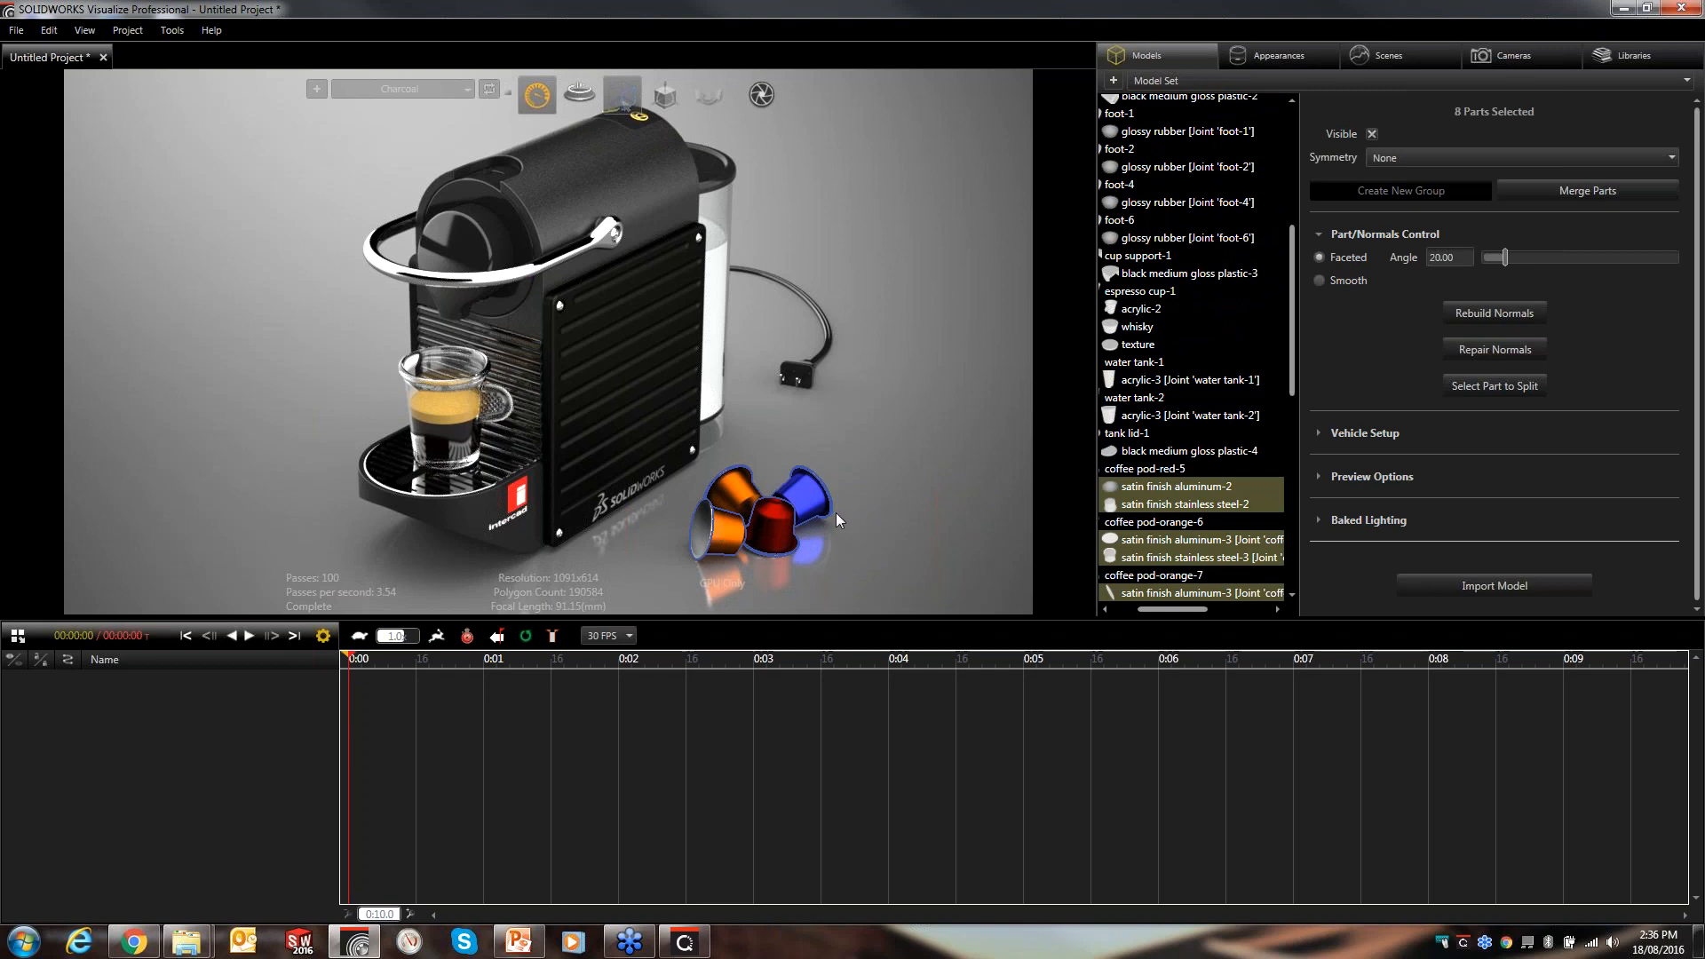
right_click(764, 522)
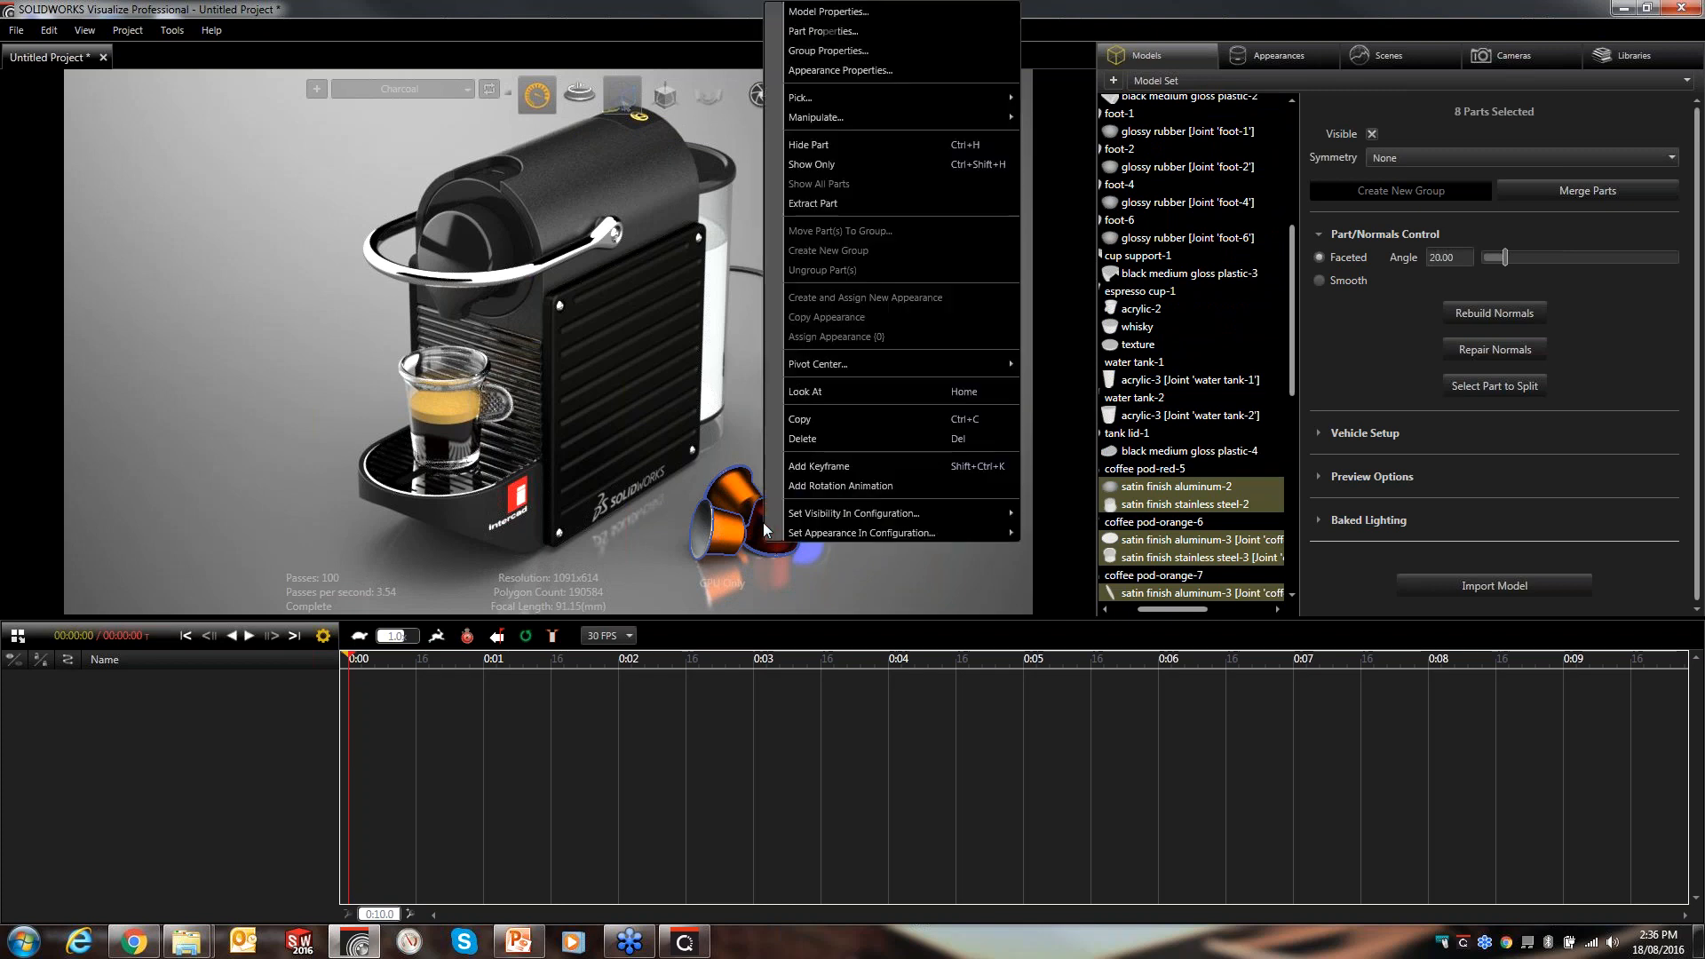
click(871, 465)
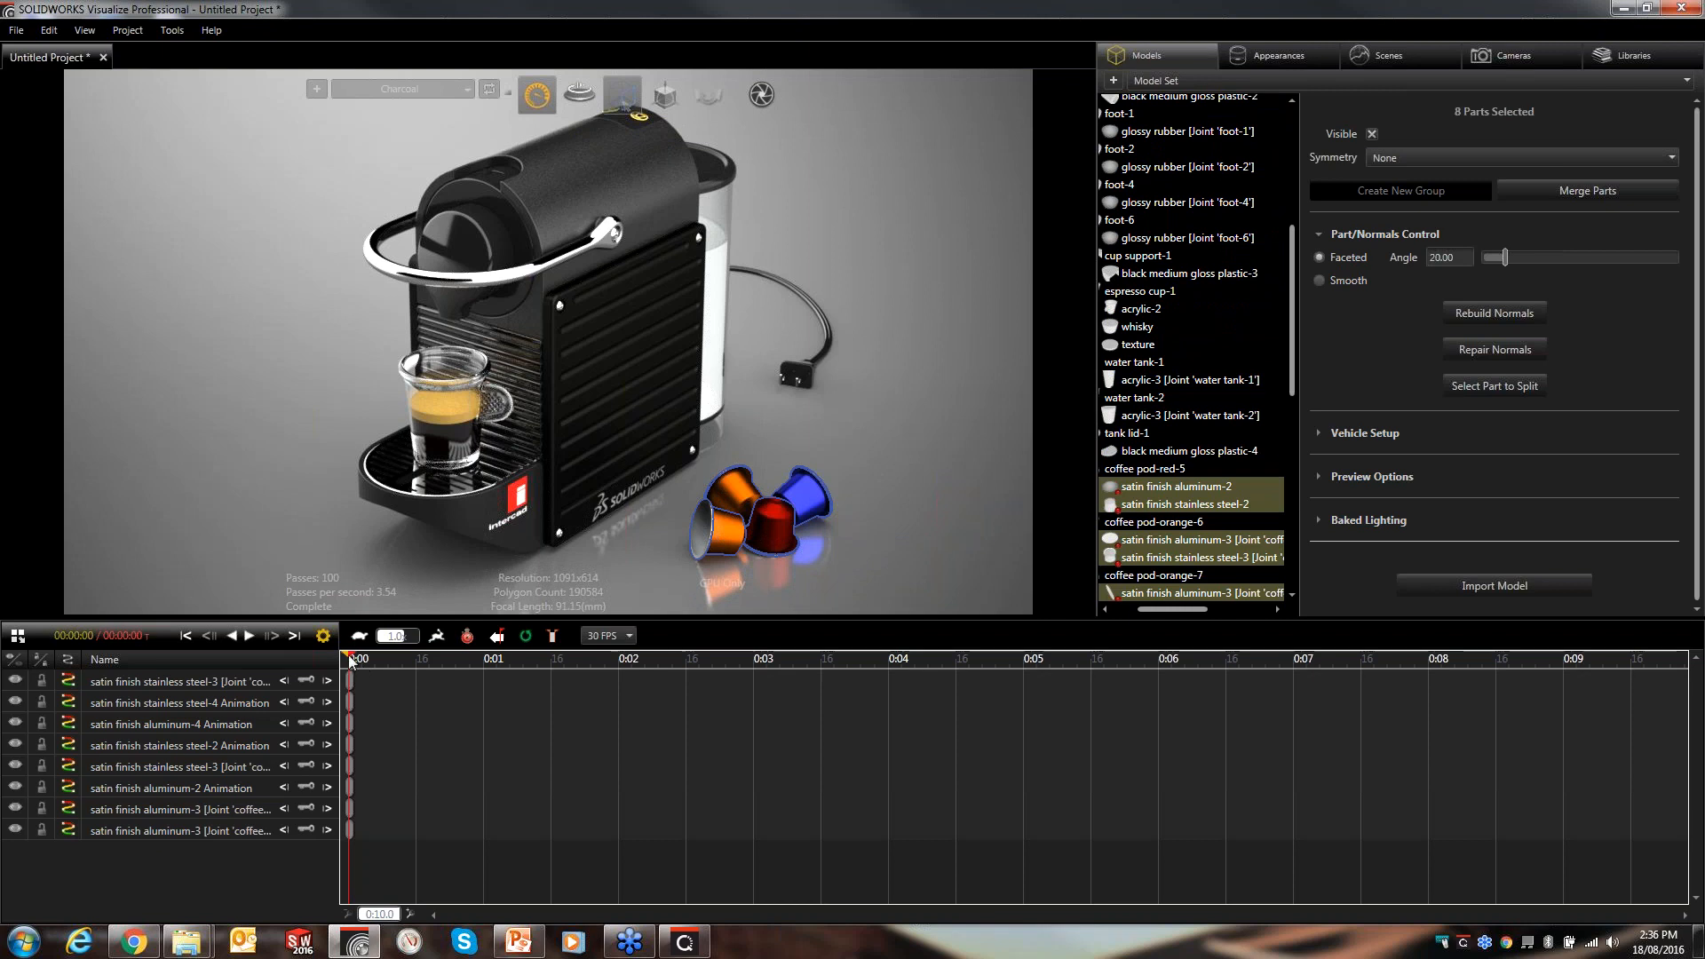
- Set the animation end to 0:09 and move the time cursor to 0:05
drag(348, 654, 1570, 685)
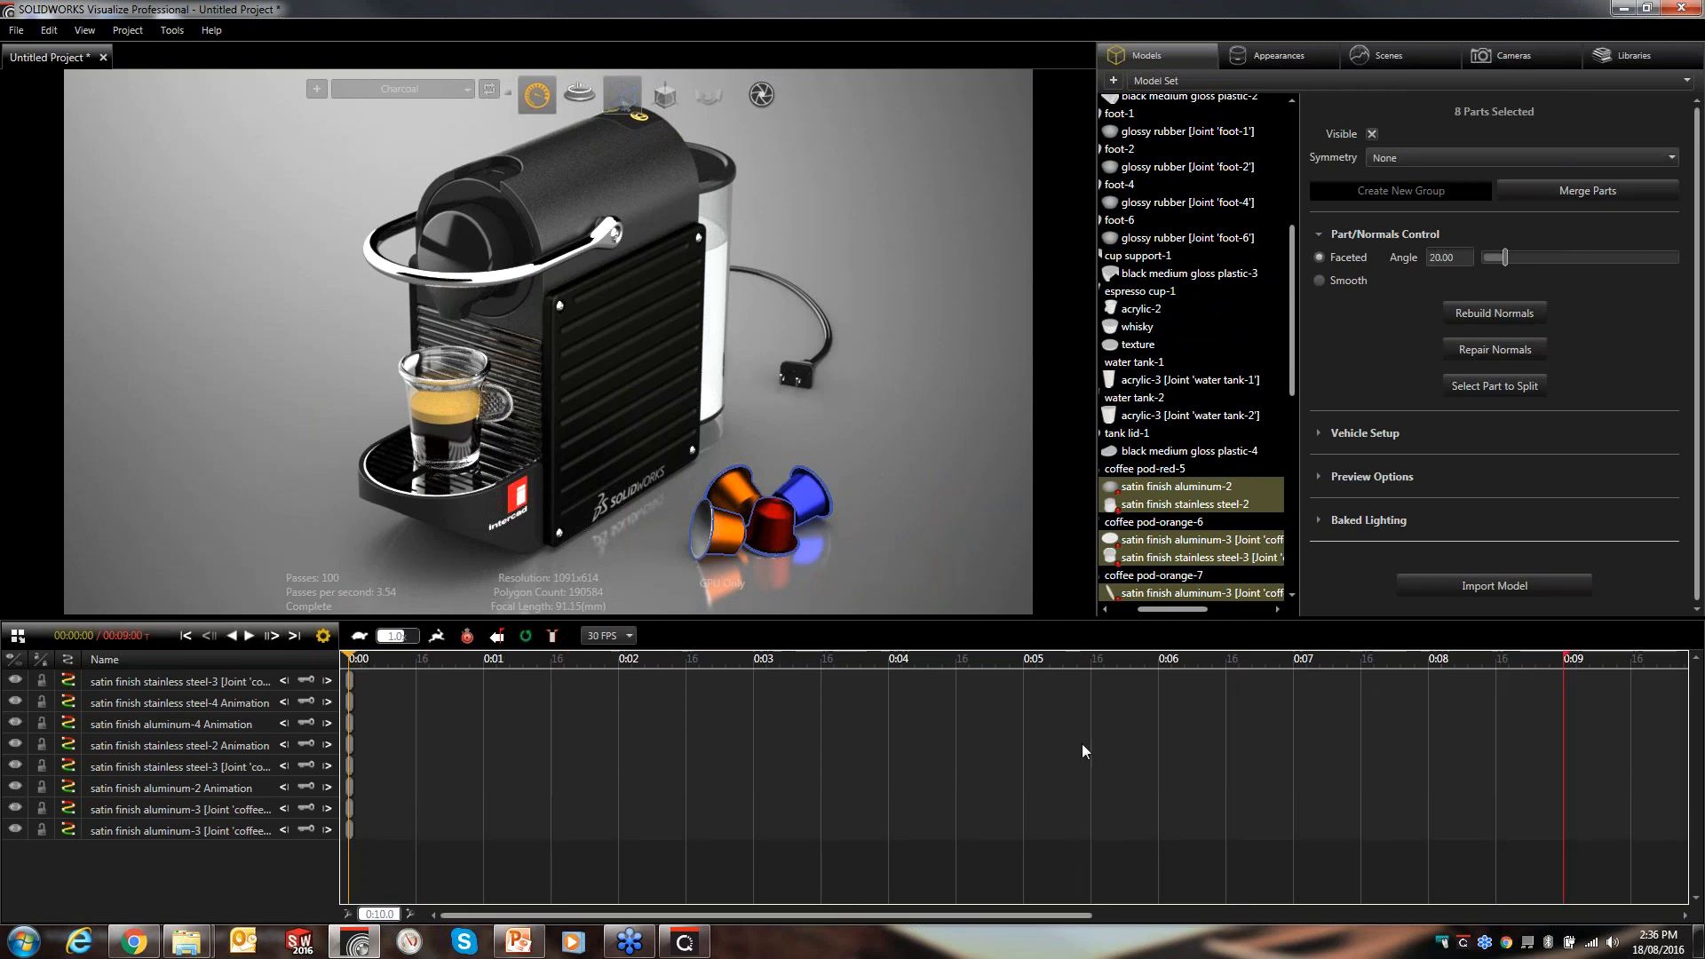
key(space)
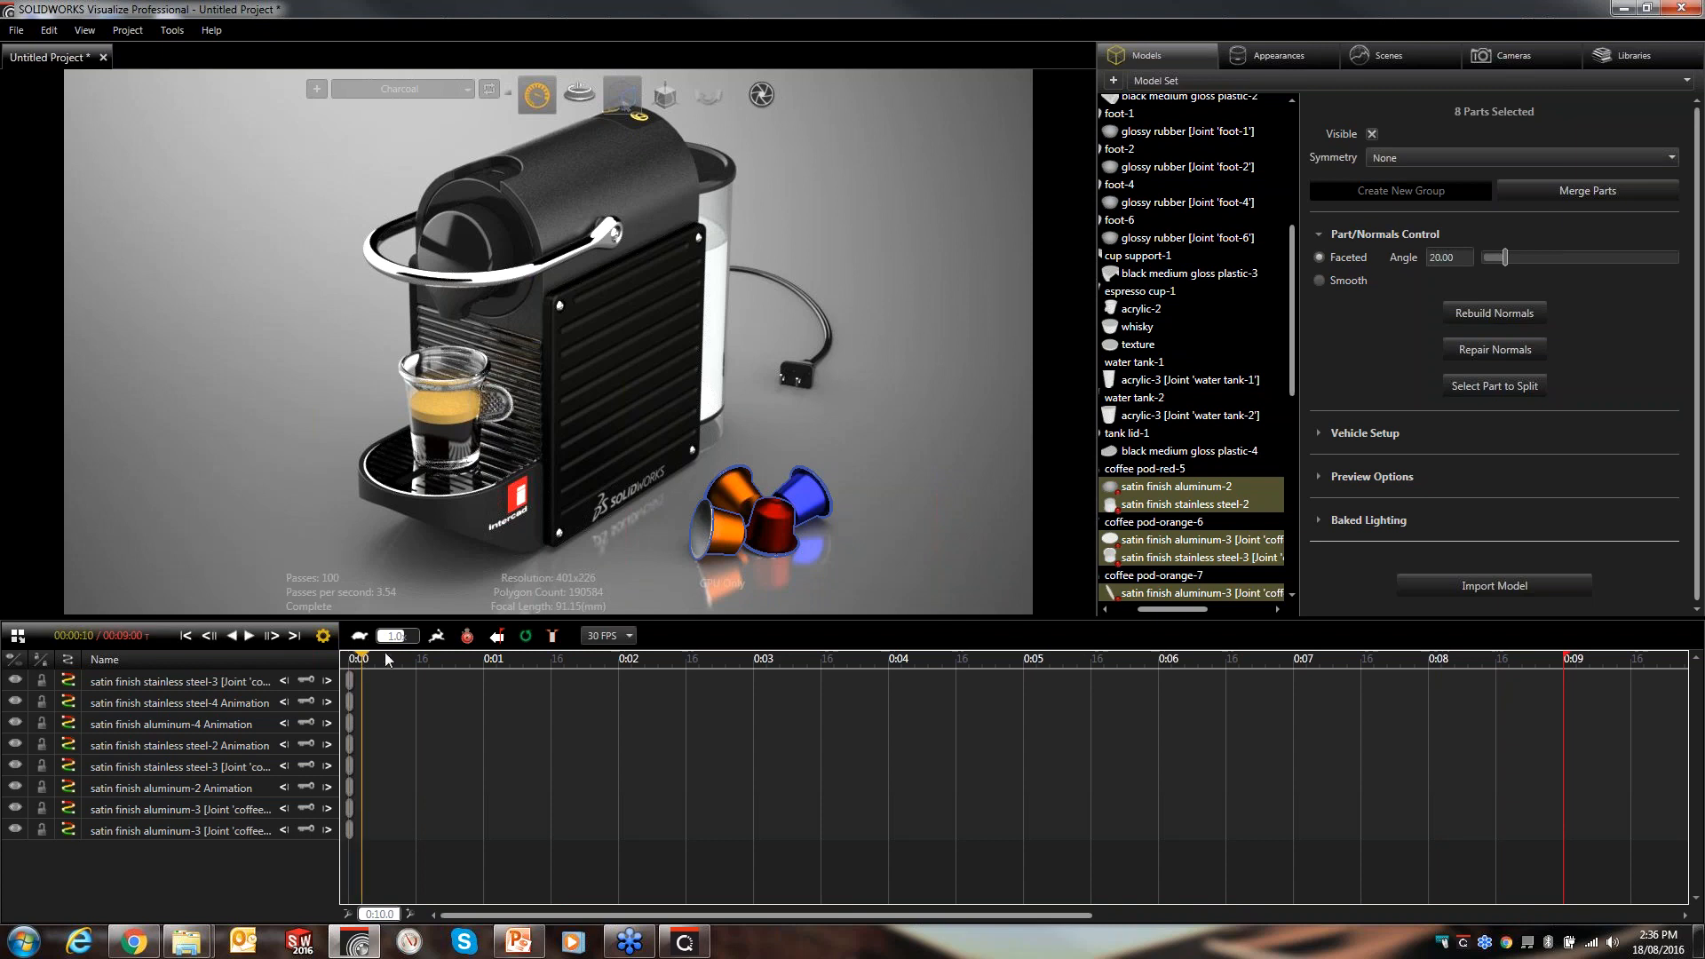
drag(866, 679, 1027, 677)
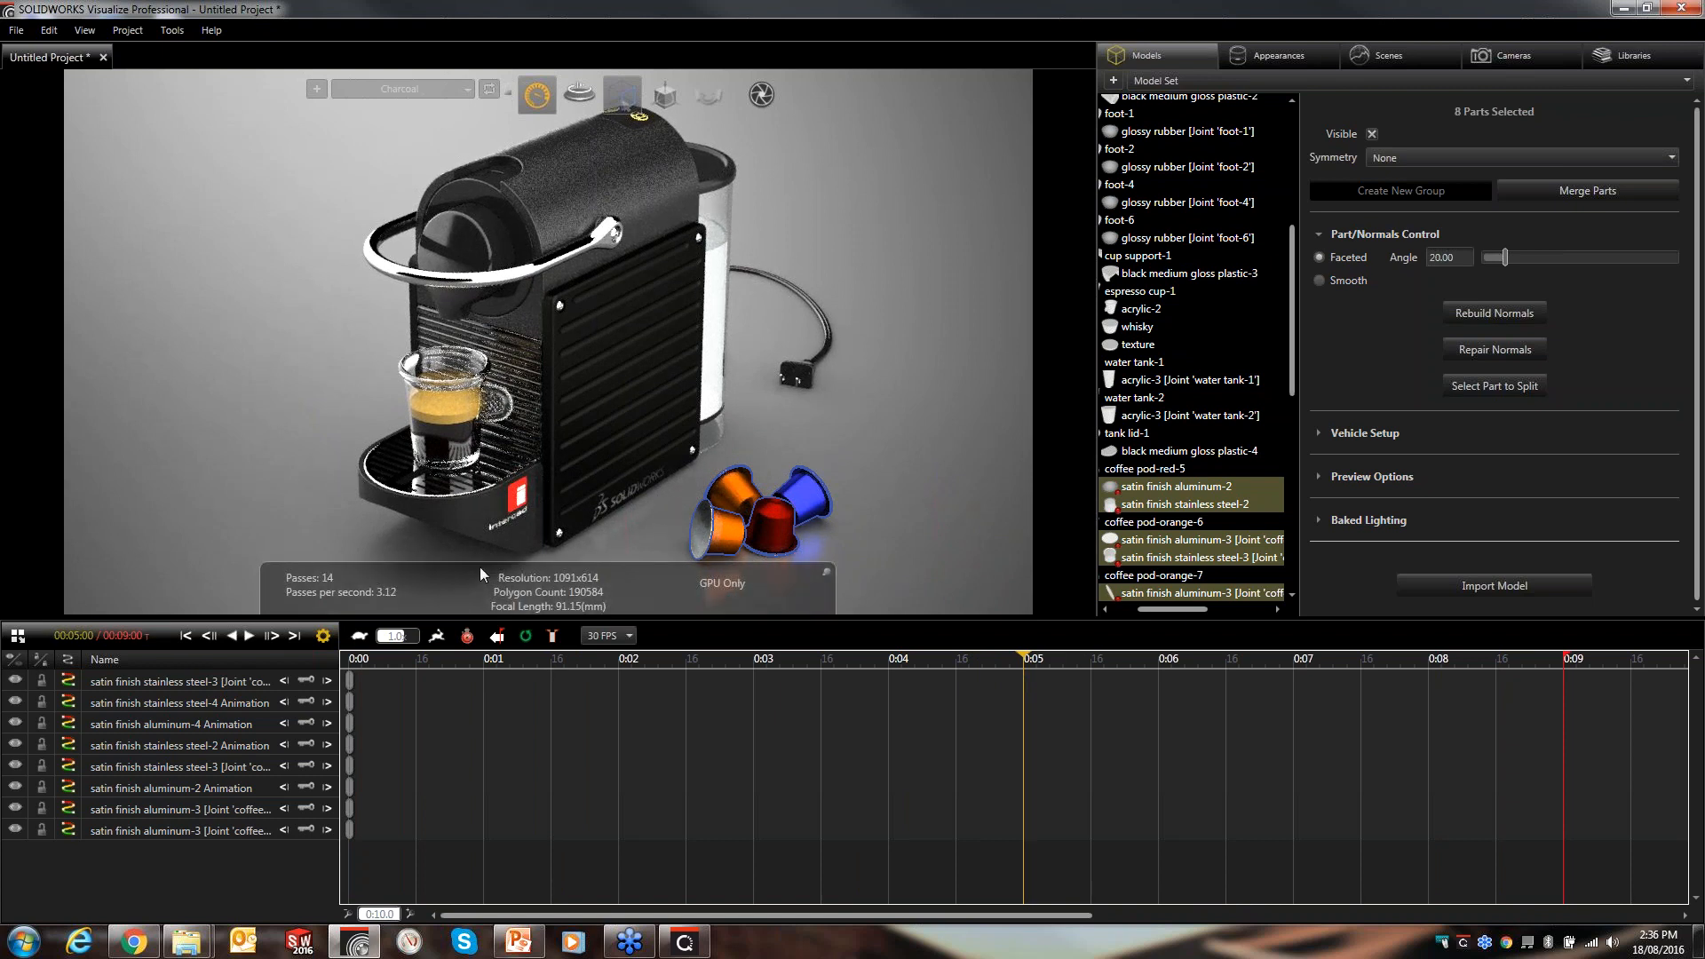
- Switch the viewport render mode to the fast preview mode
mouse_move(534, 95)
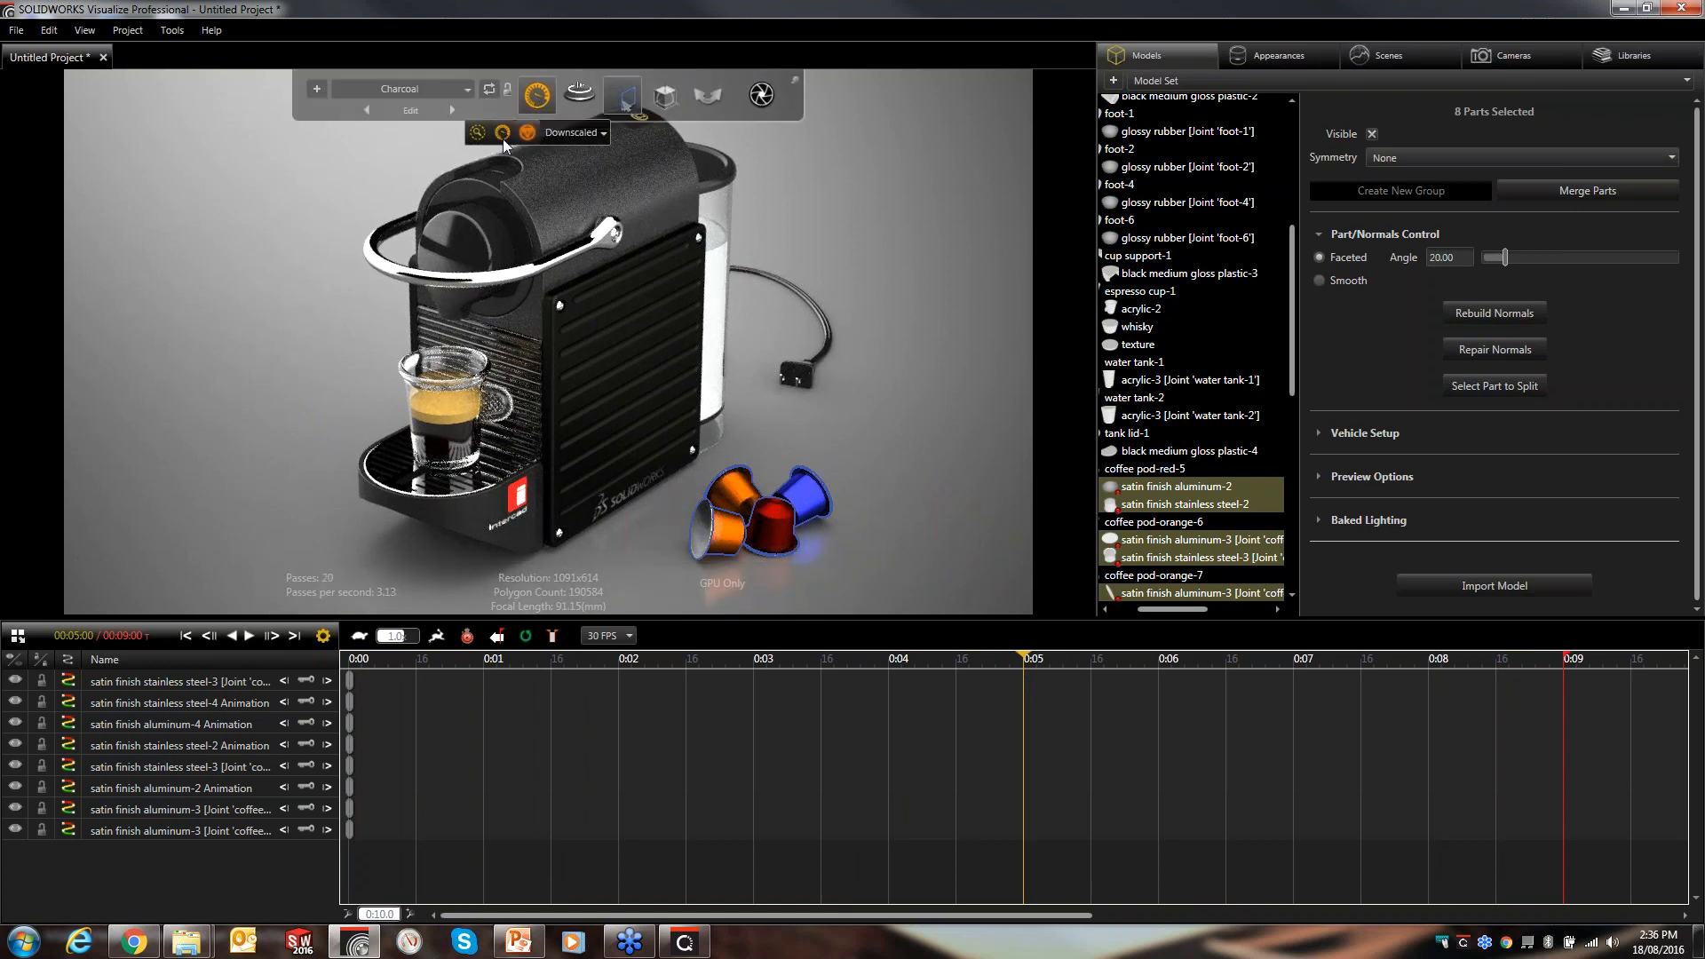
click(477, 133)
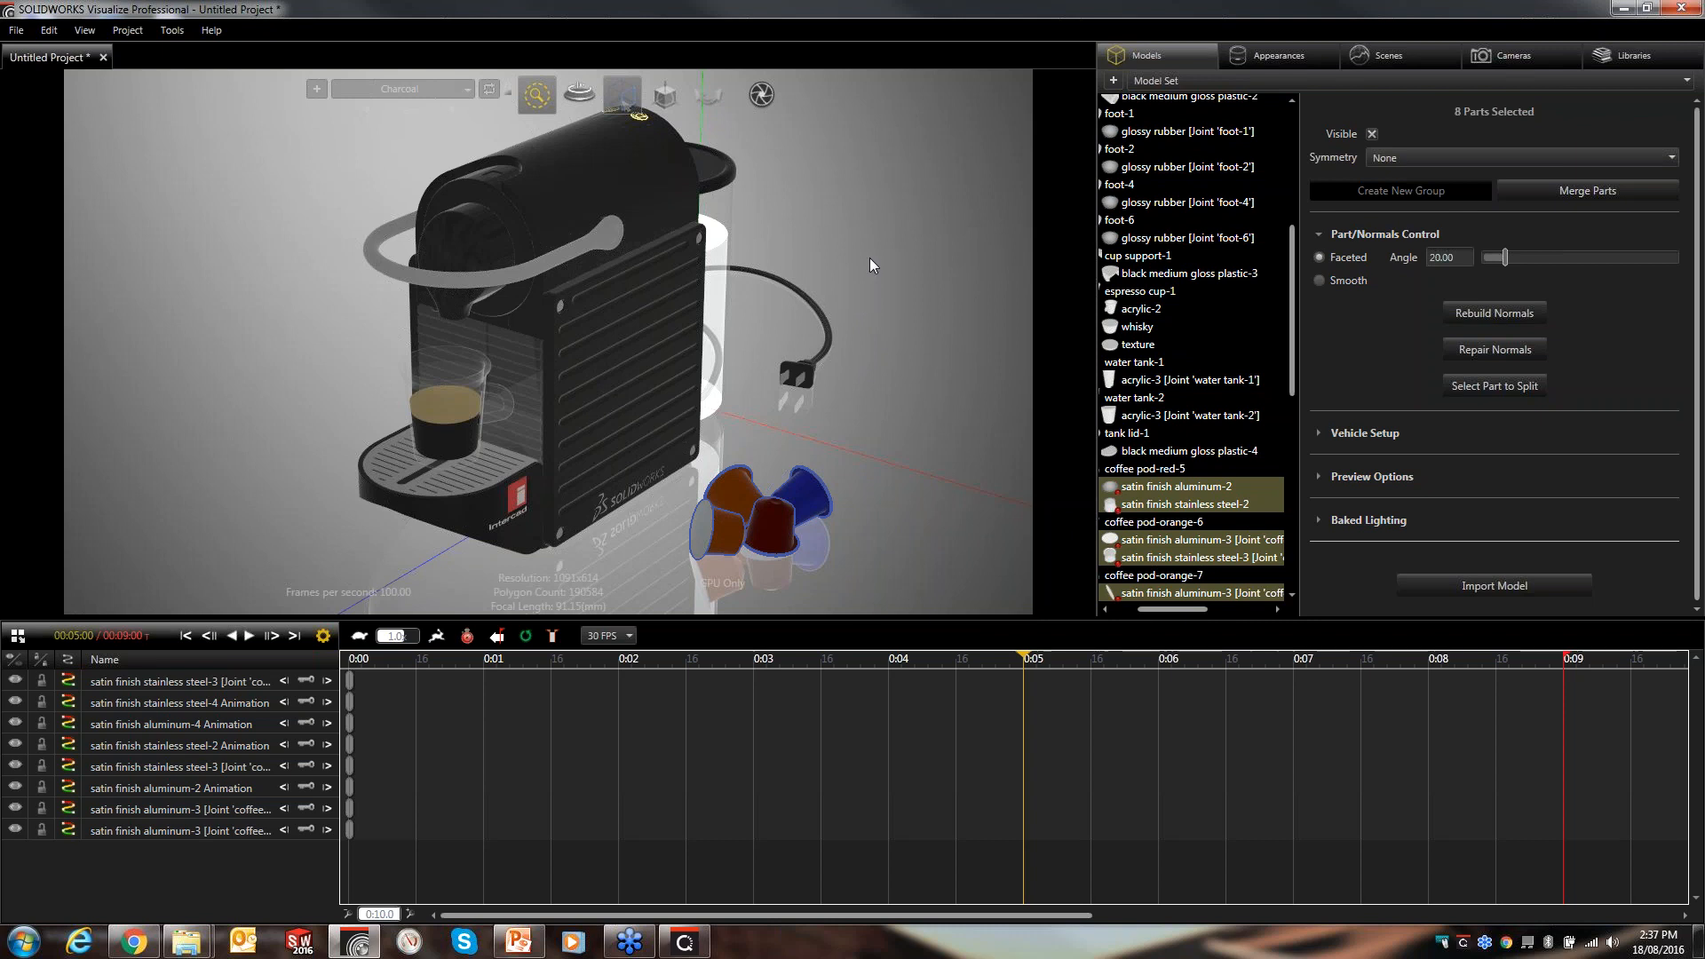
click(839, 294)
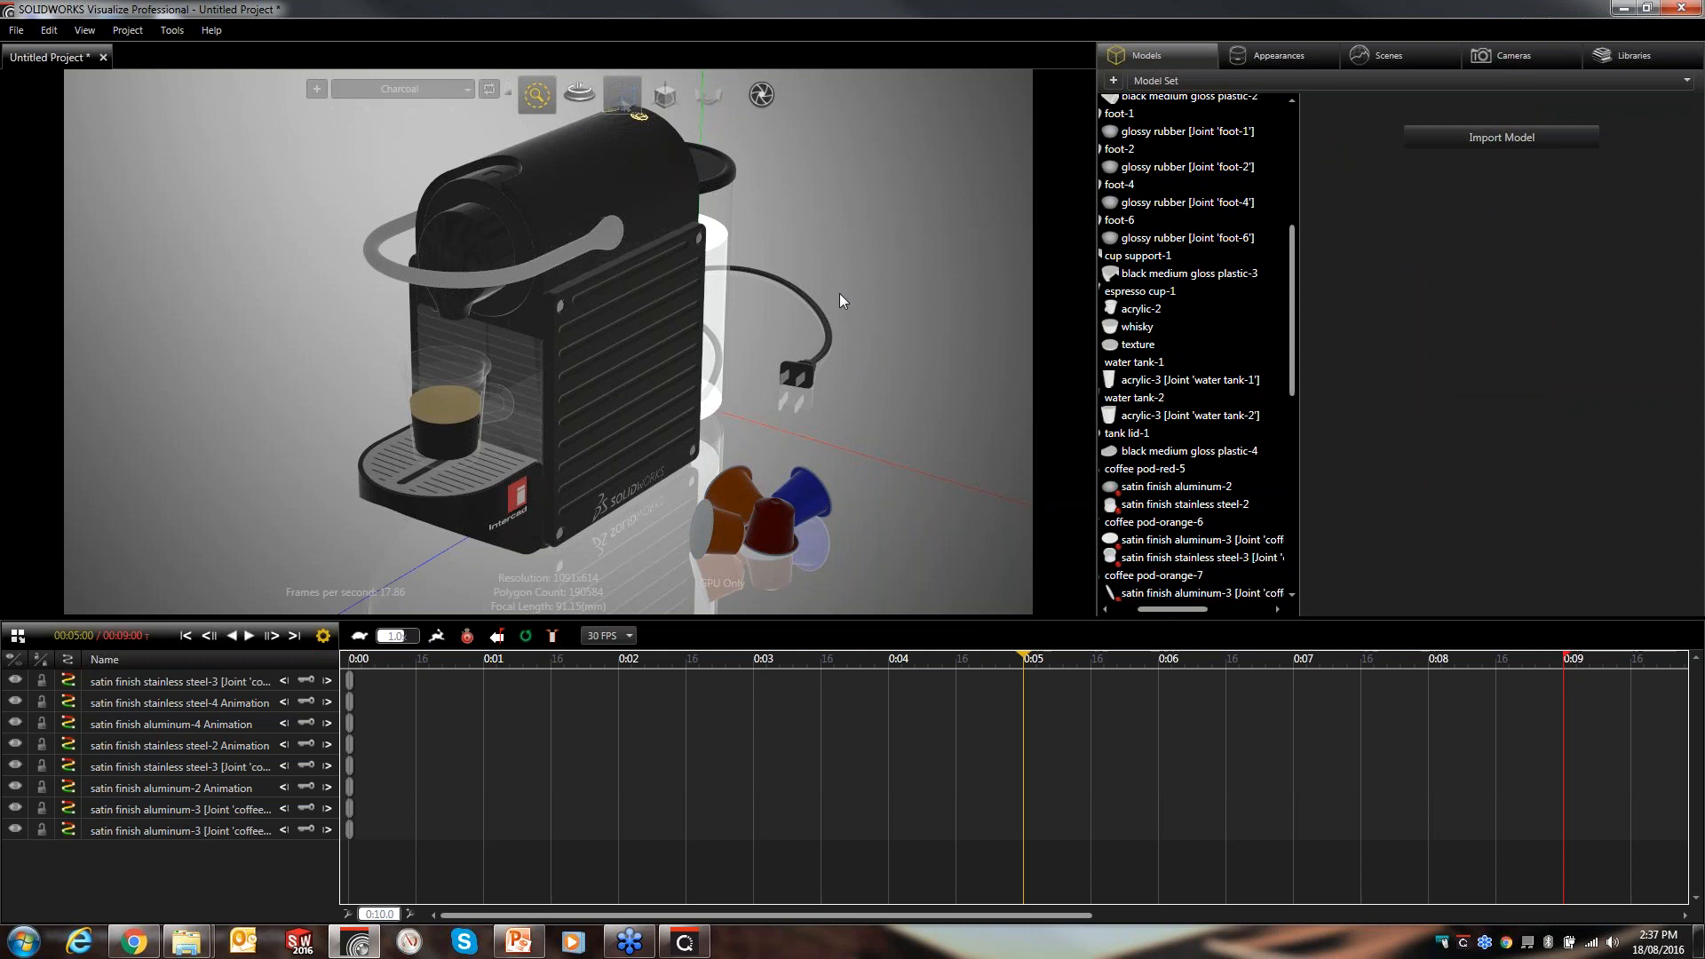
- Reselect the capsules, move them with the Move tool to the right of the machine, and hide the animation ribbon
click(708, 481)
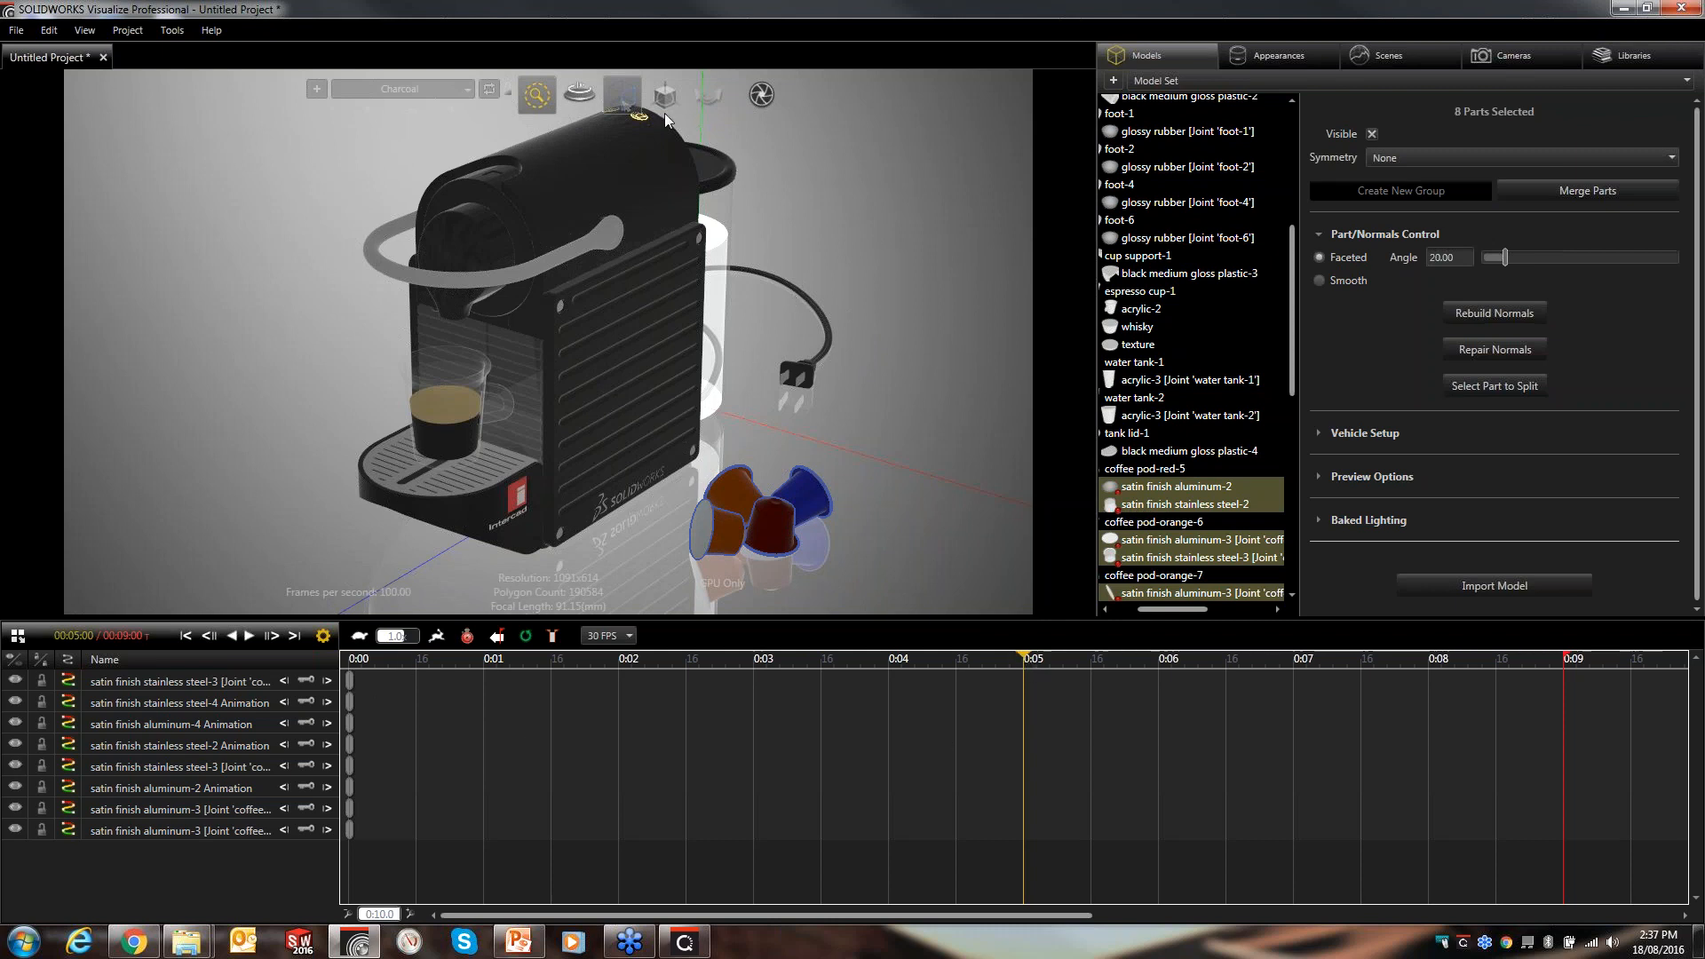
mouse_move(658, 113)
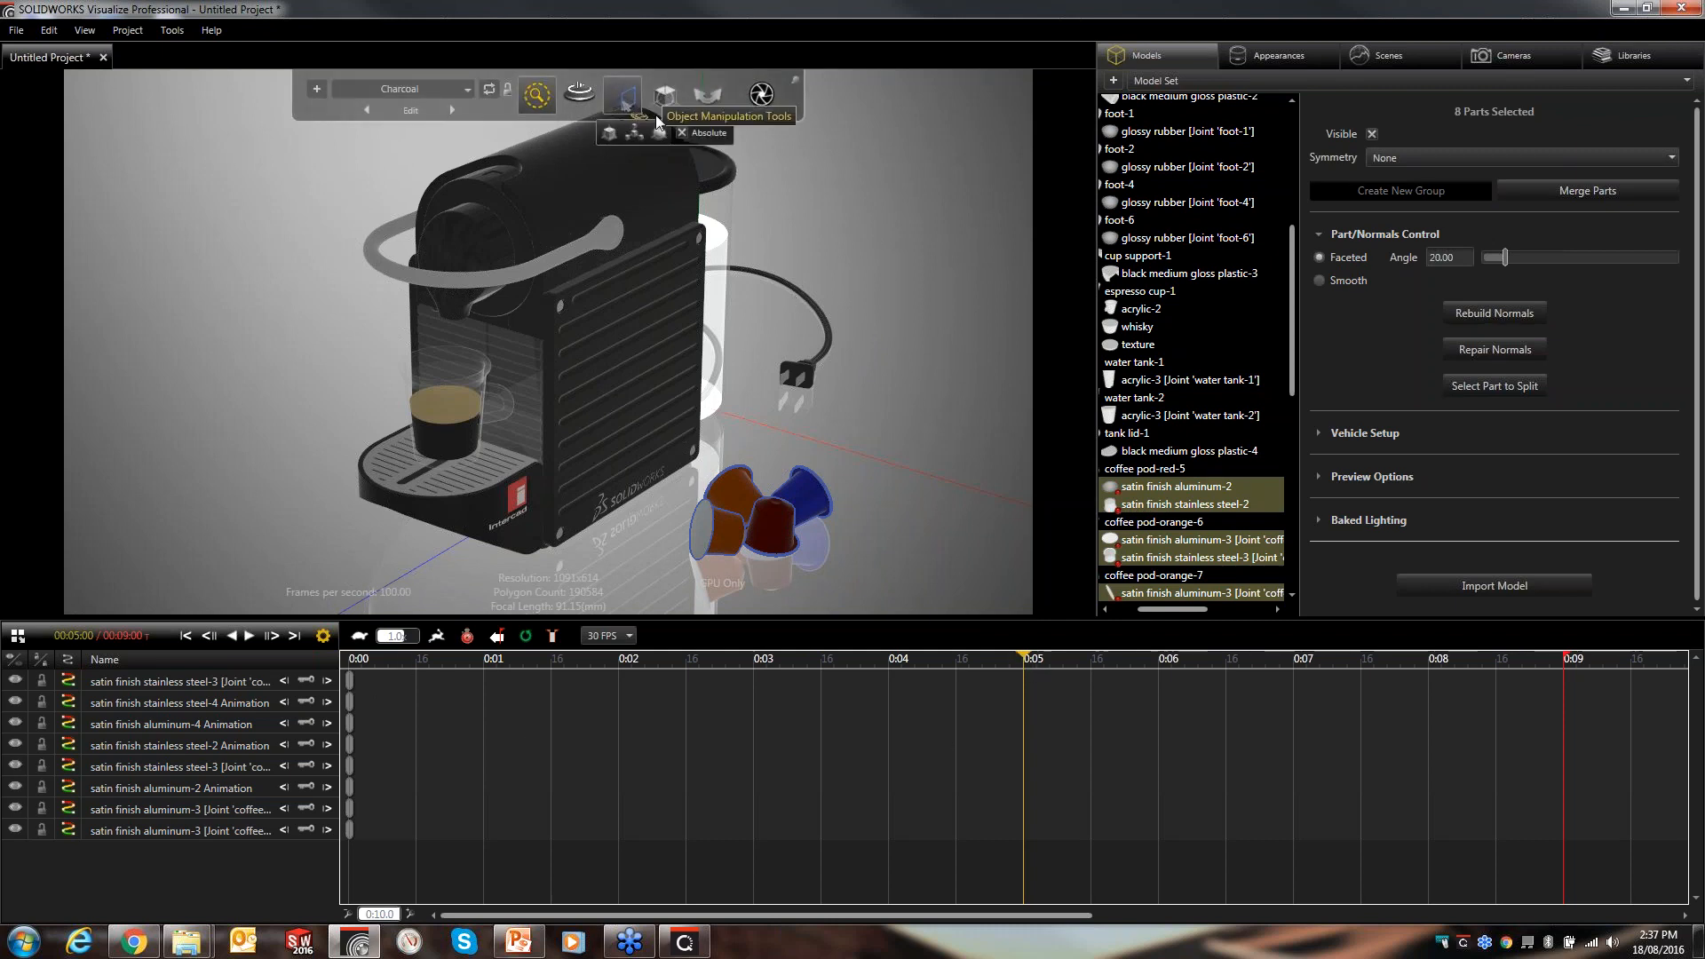
click(609, 133)
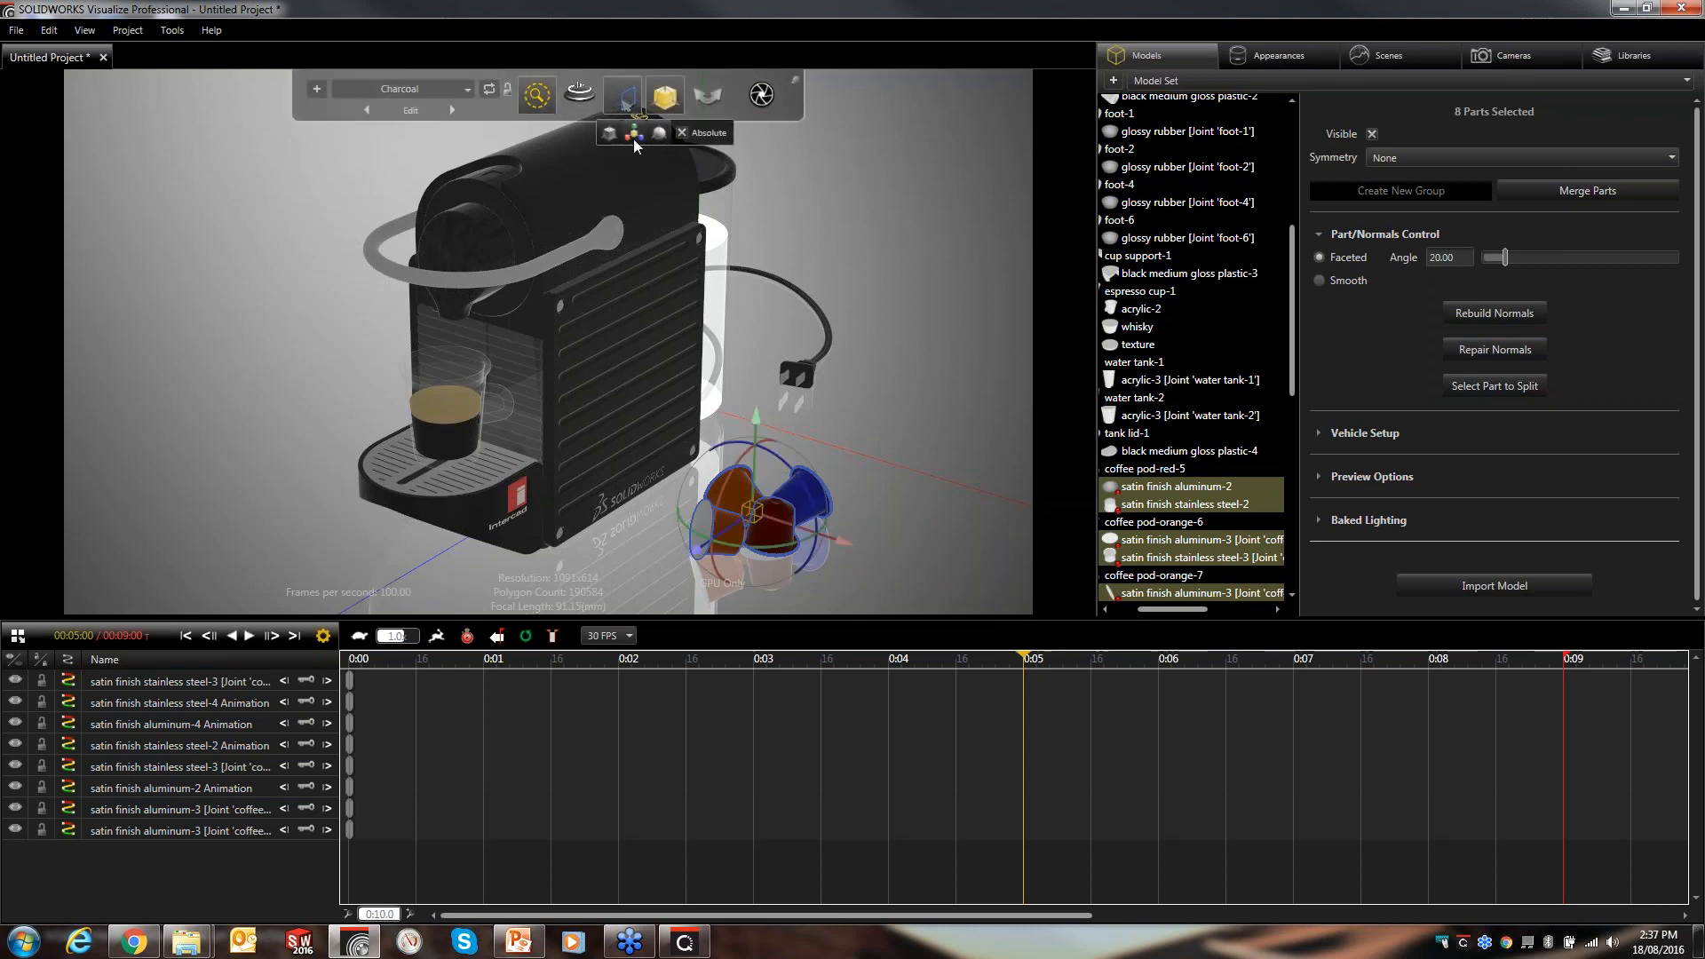
drag(845, 541, 1213, 681)
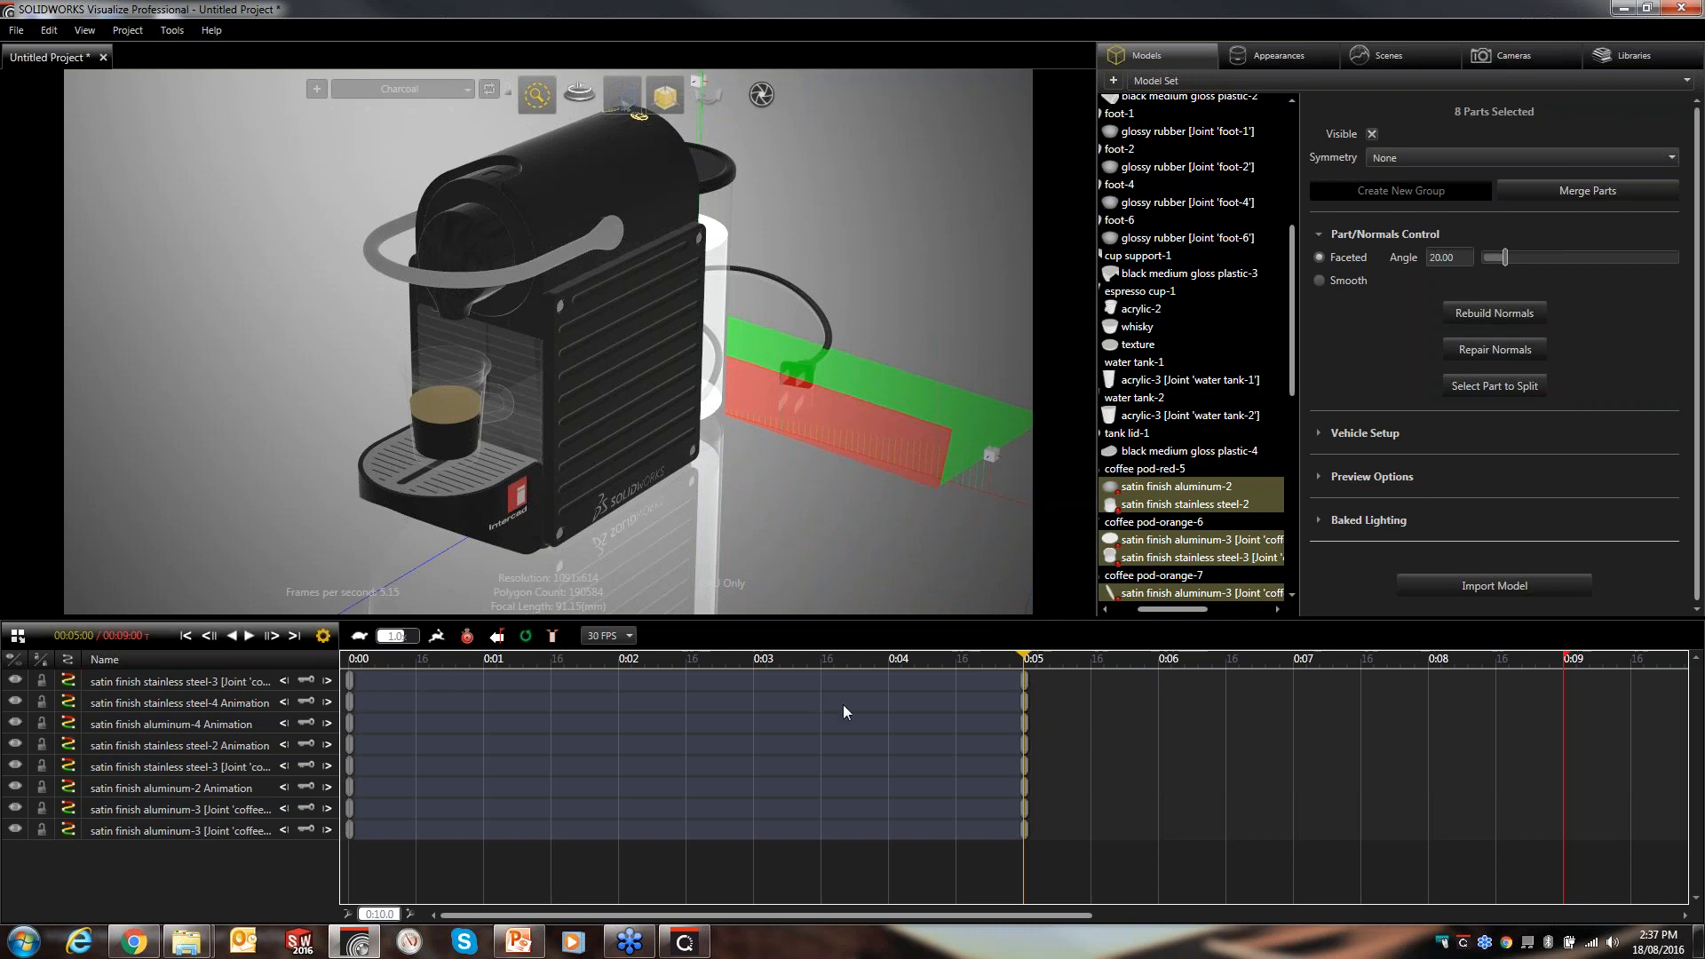
click(64, 660)
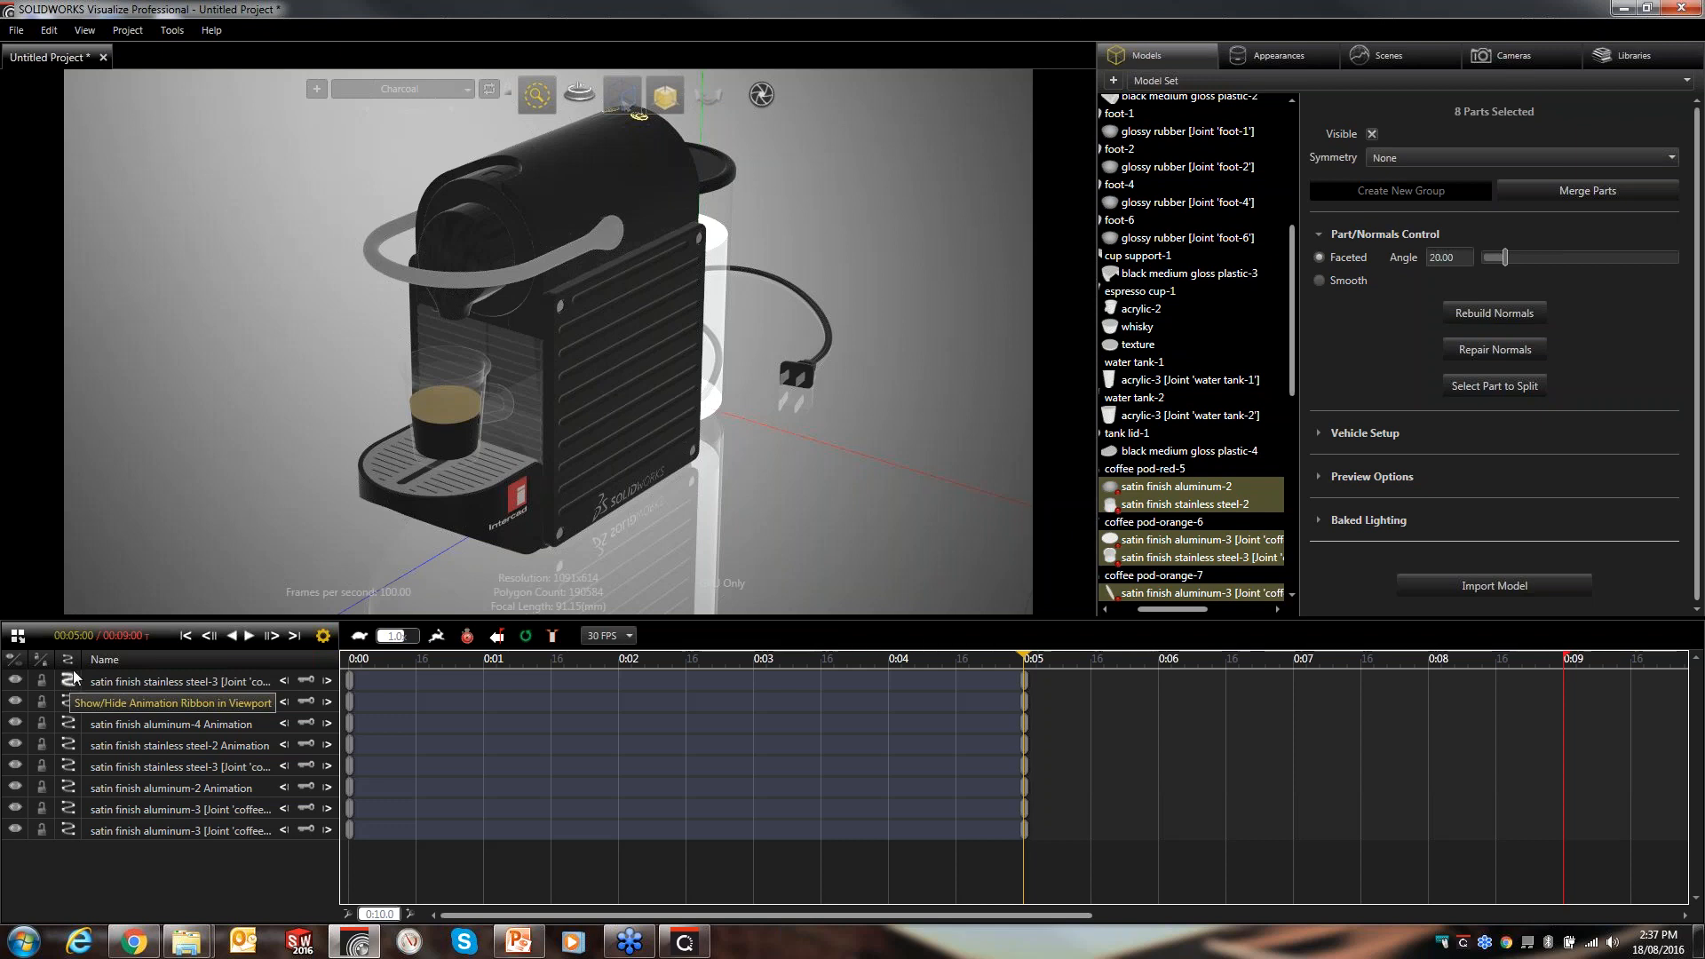
- Add a keyframe to the Animate camera and move it to the start of the timeline
click(1480, 61)
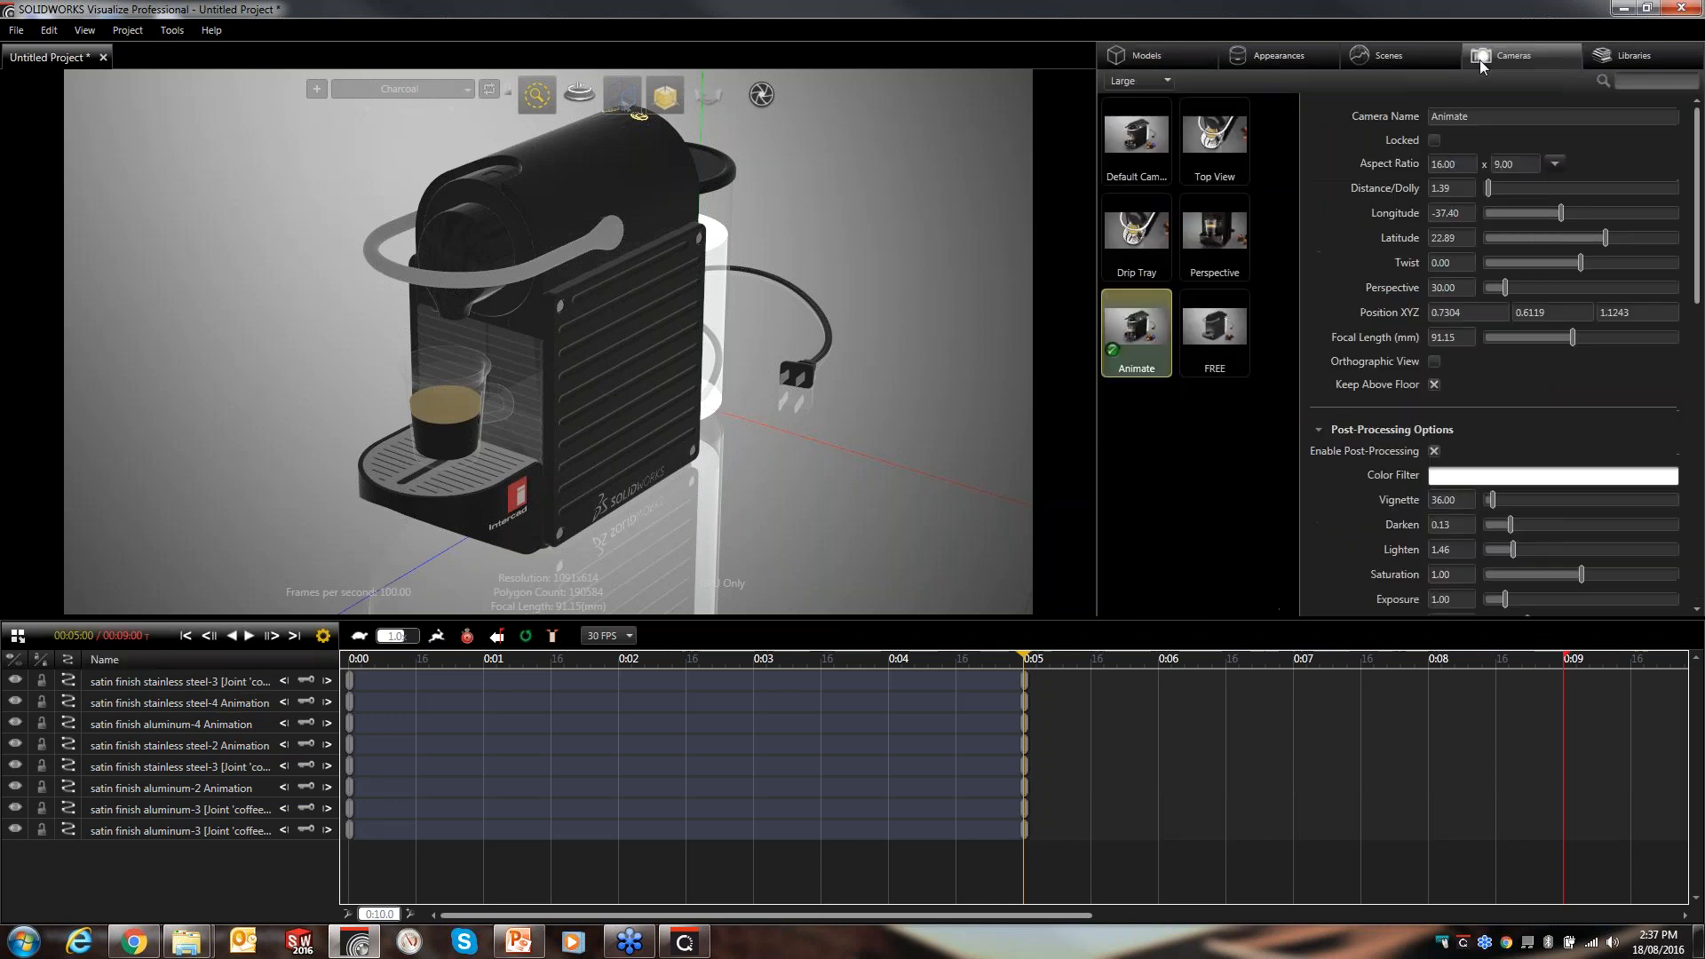
click(1155, 437)
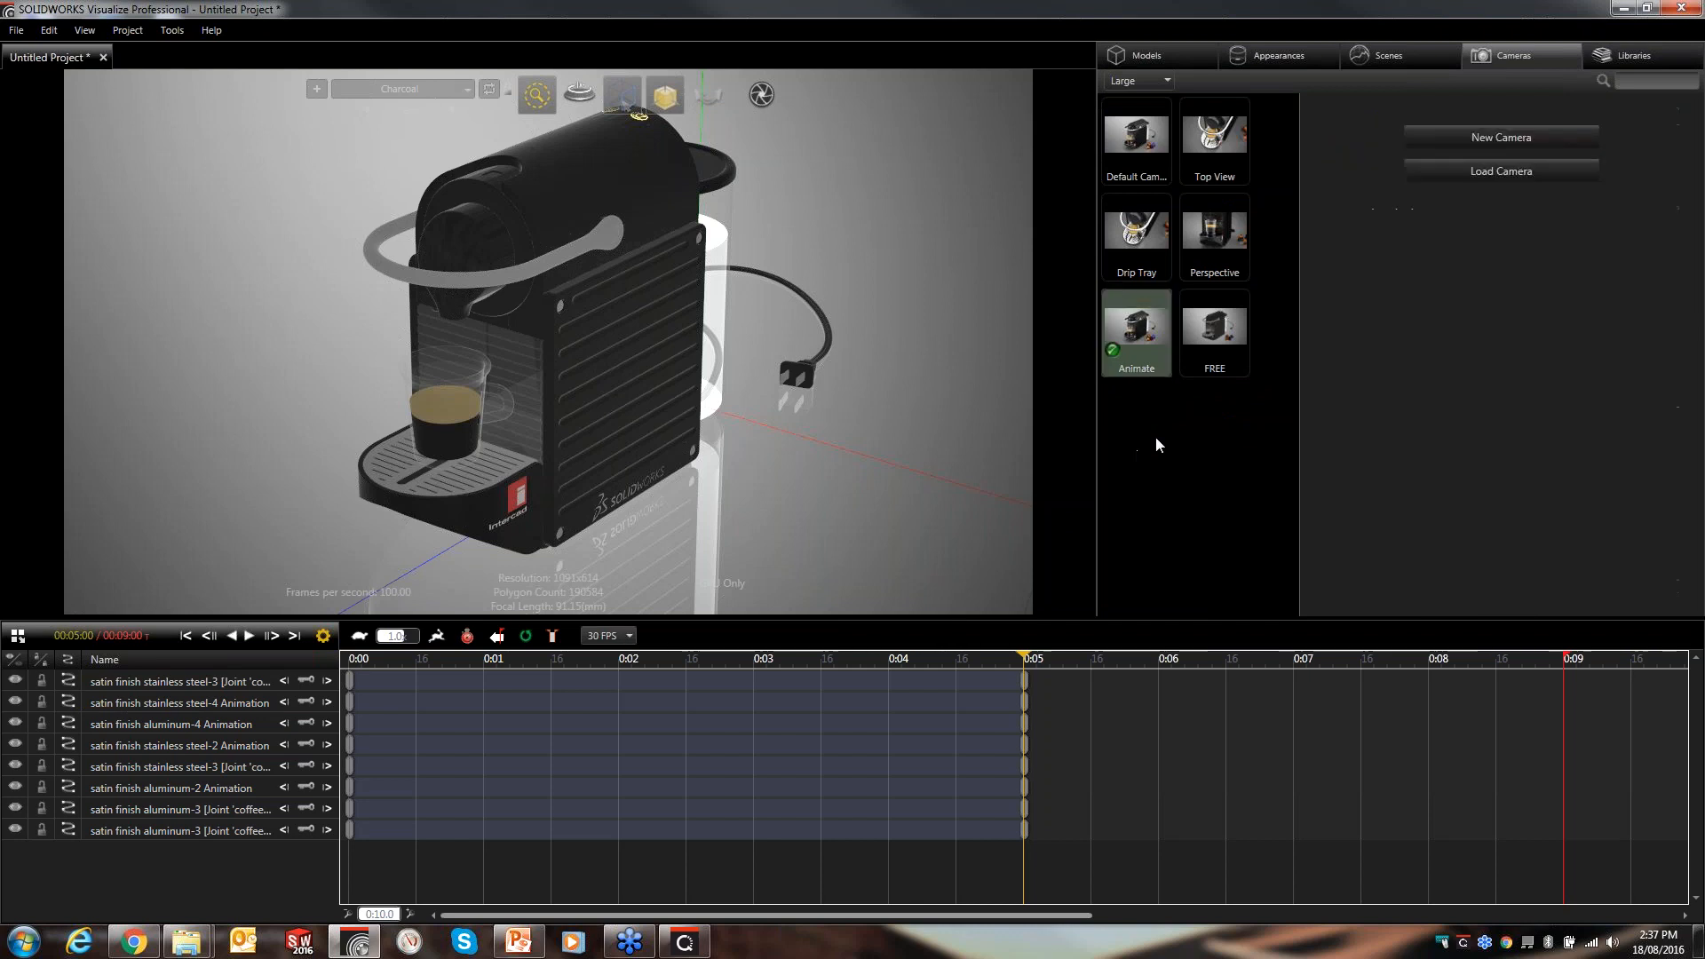
click(1137, 329)
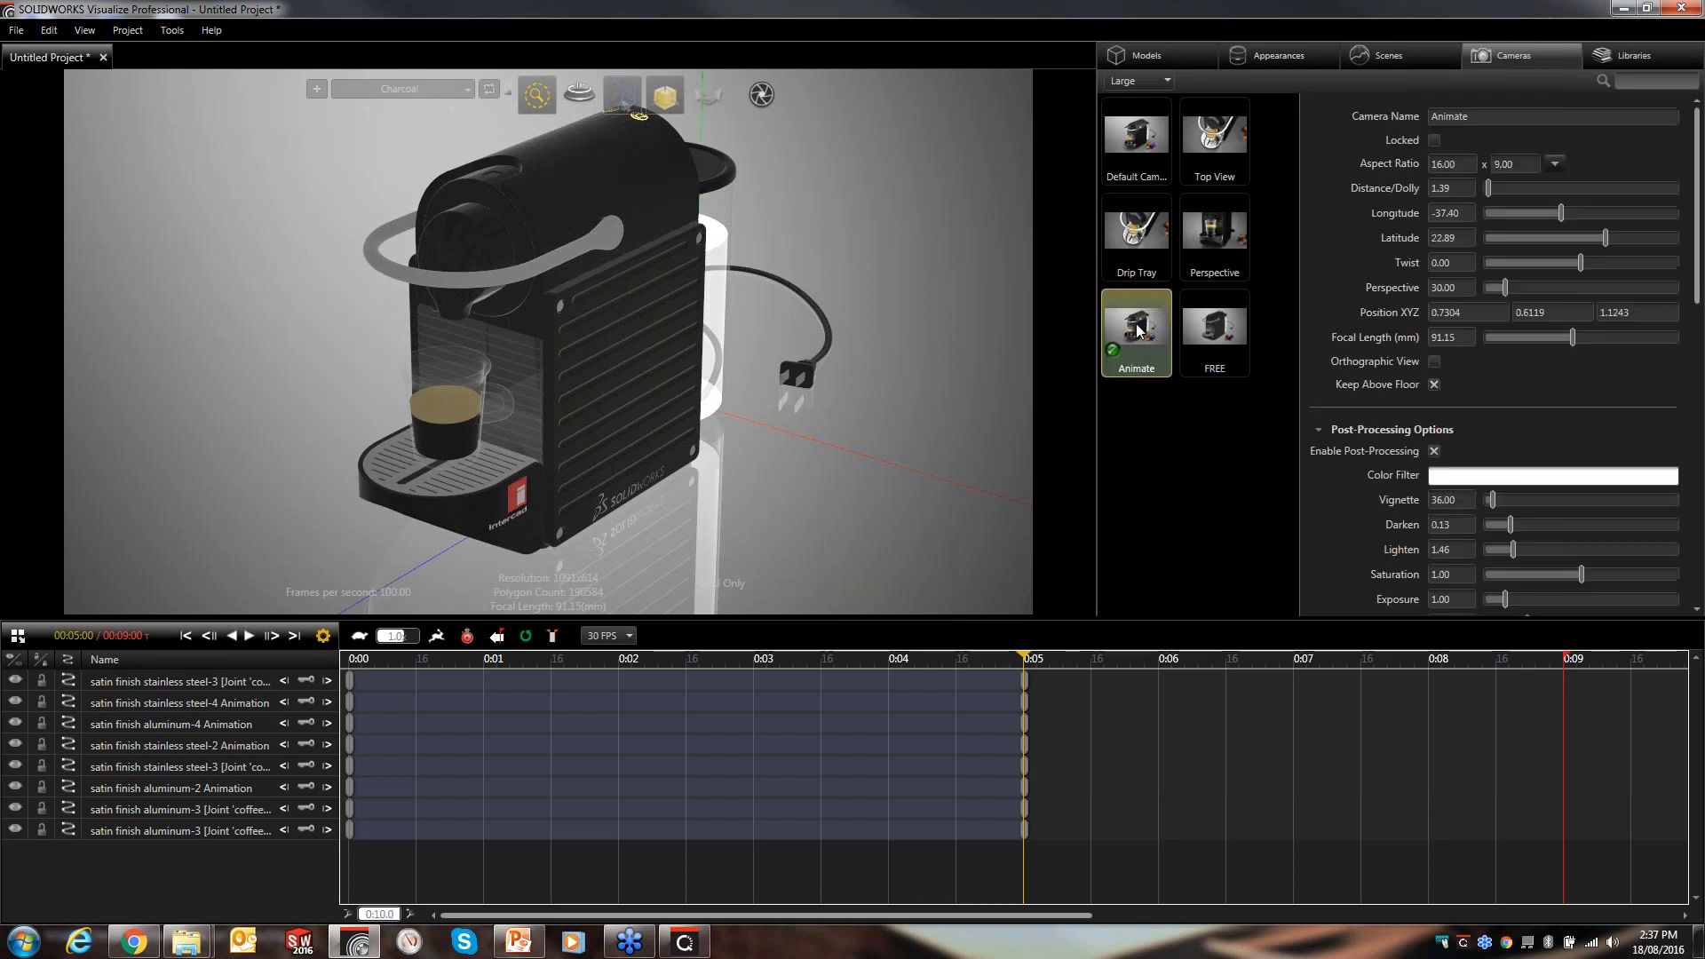
right_click(1137, 329)
click(1206, 476)
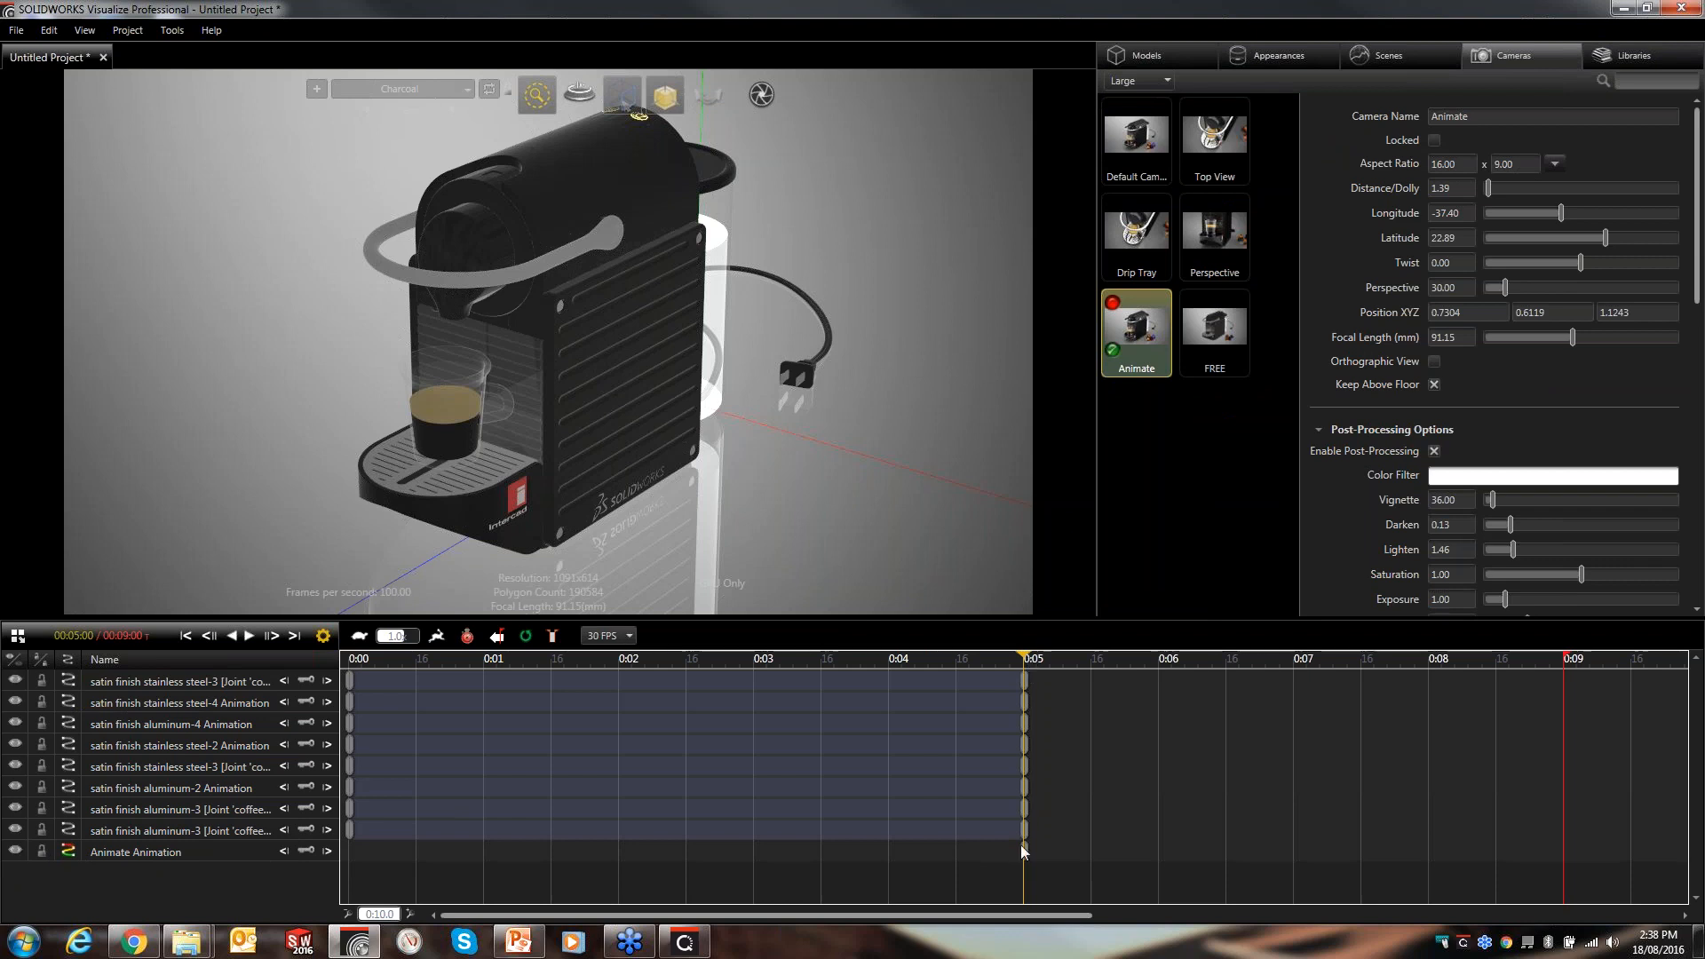
drag(1026, 851, 310, 838)
- Orbit and zoom the Animate camera to a close front view of the cup at 0:05
drag(499, 395, 689, 329)
right_drag(689, 328, 664, 222)
middle_drag(702, 354, 650, 339)
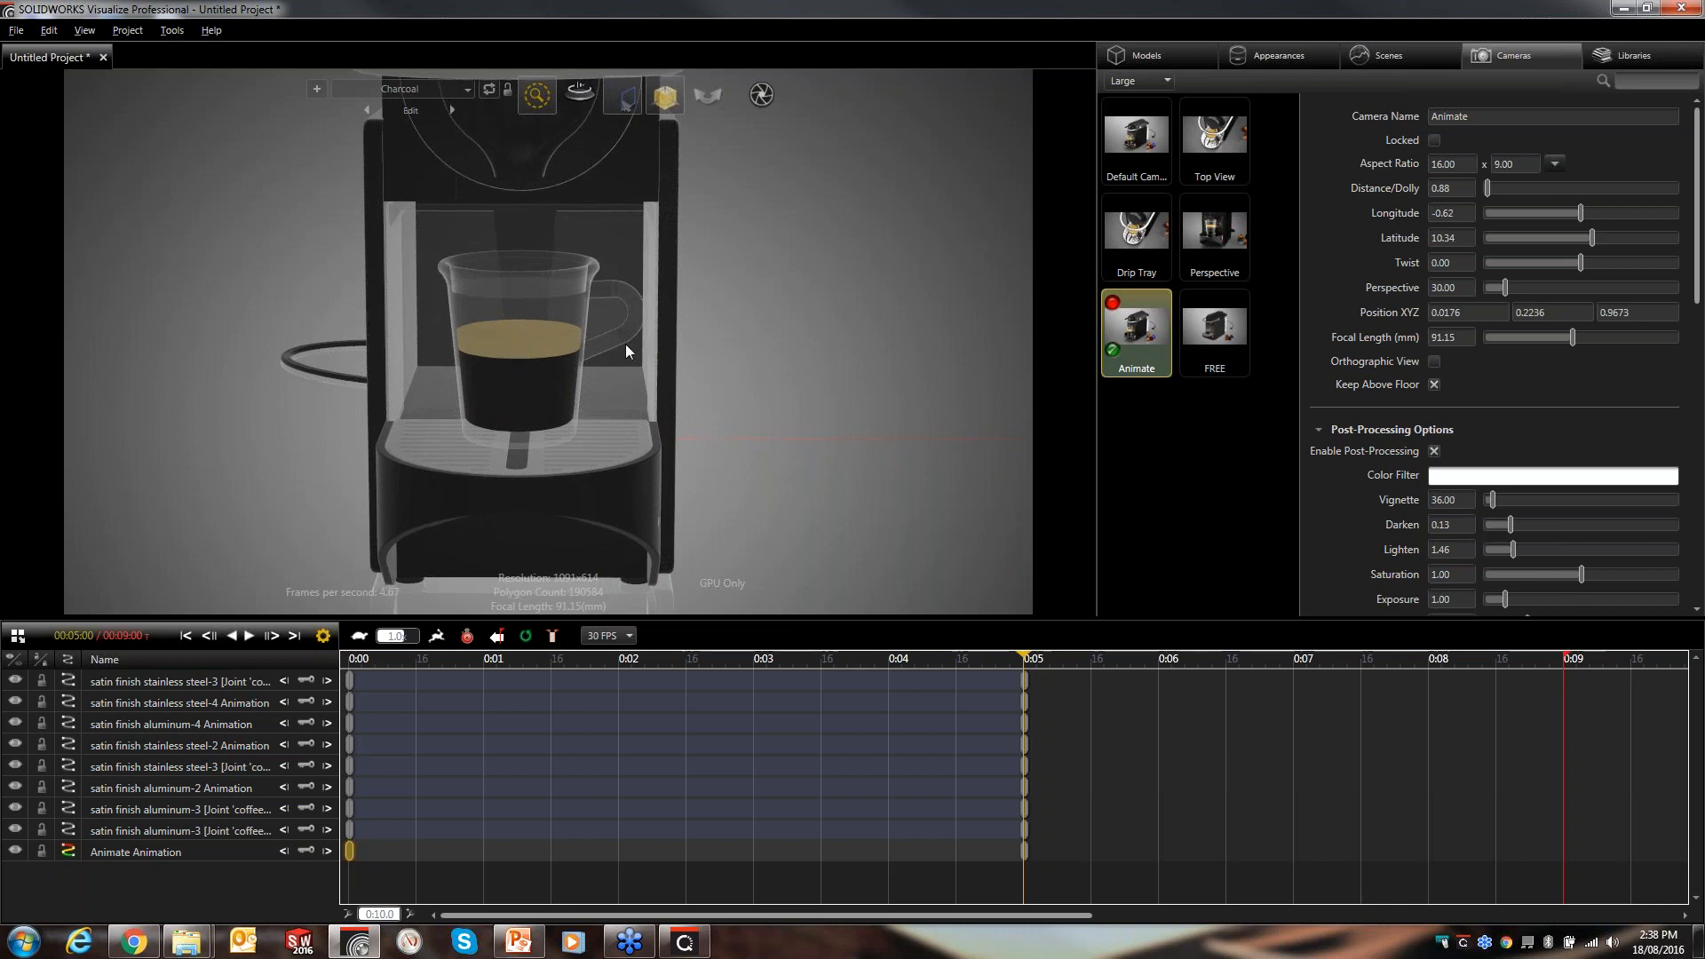
- Scrub the timeline and play the animation to preview the camera and capsule motion
drag(1026, 659, 596, 686)
drag(488, 690, 381, 695)
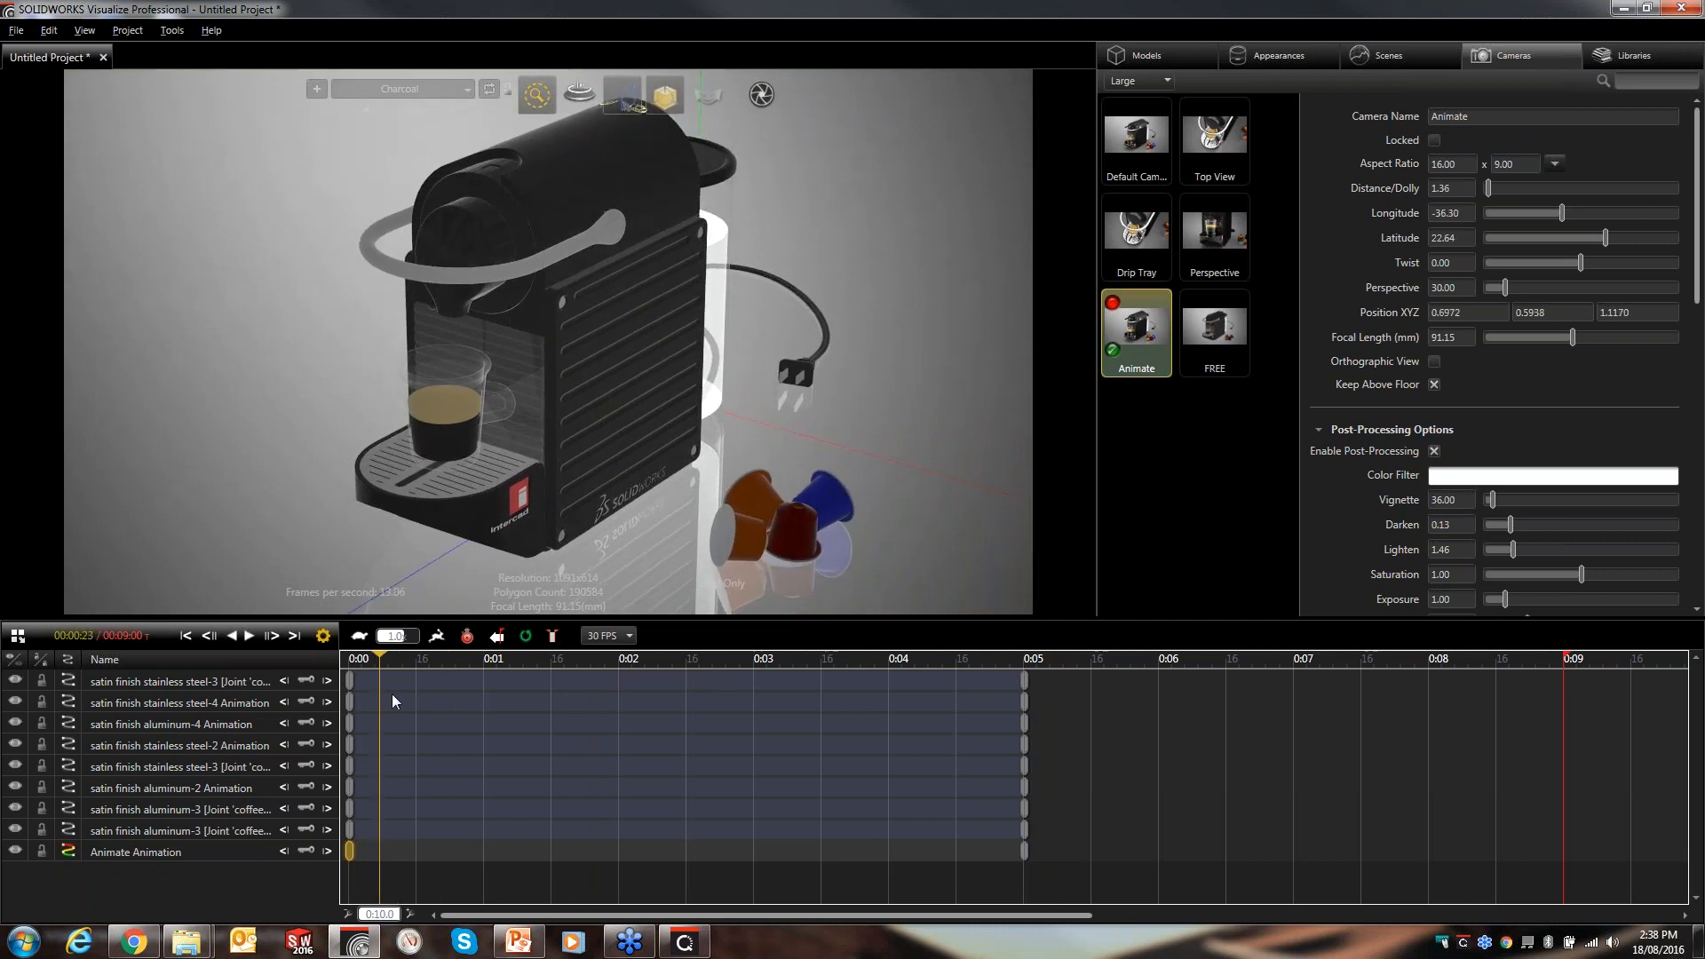
click(249, 636)
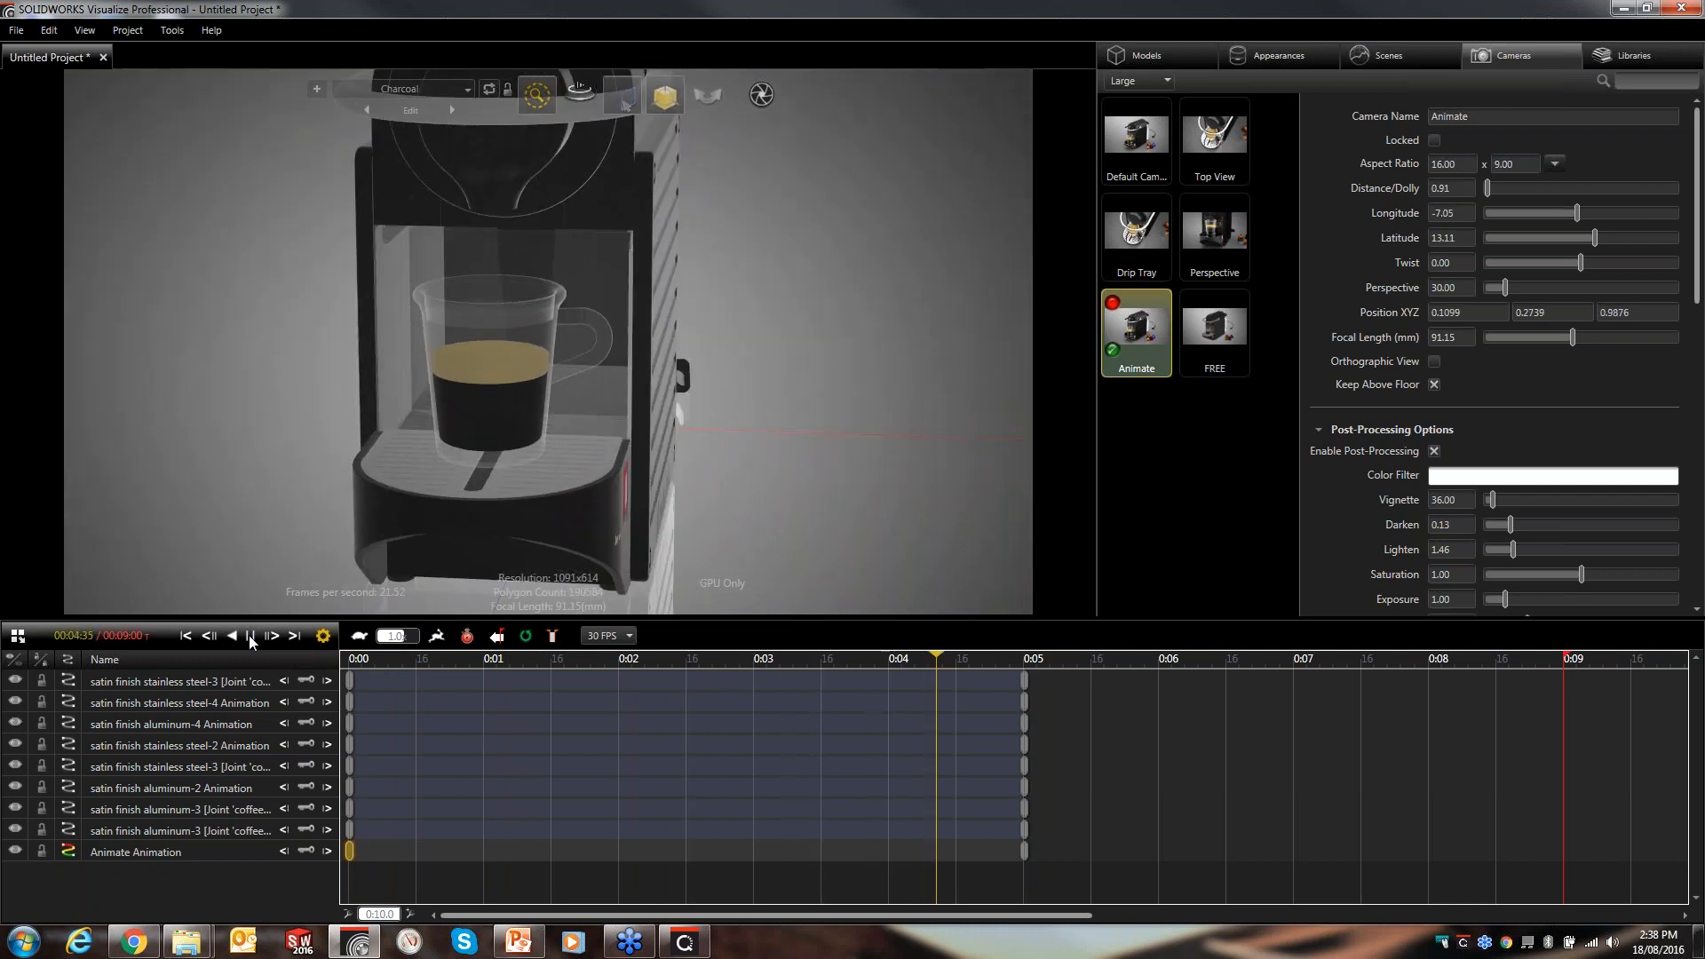
click(250, 636)
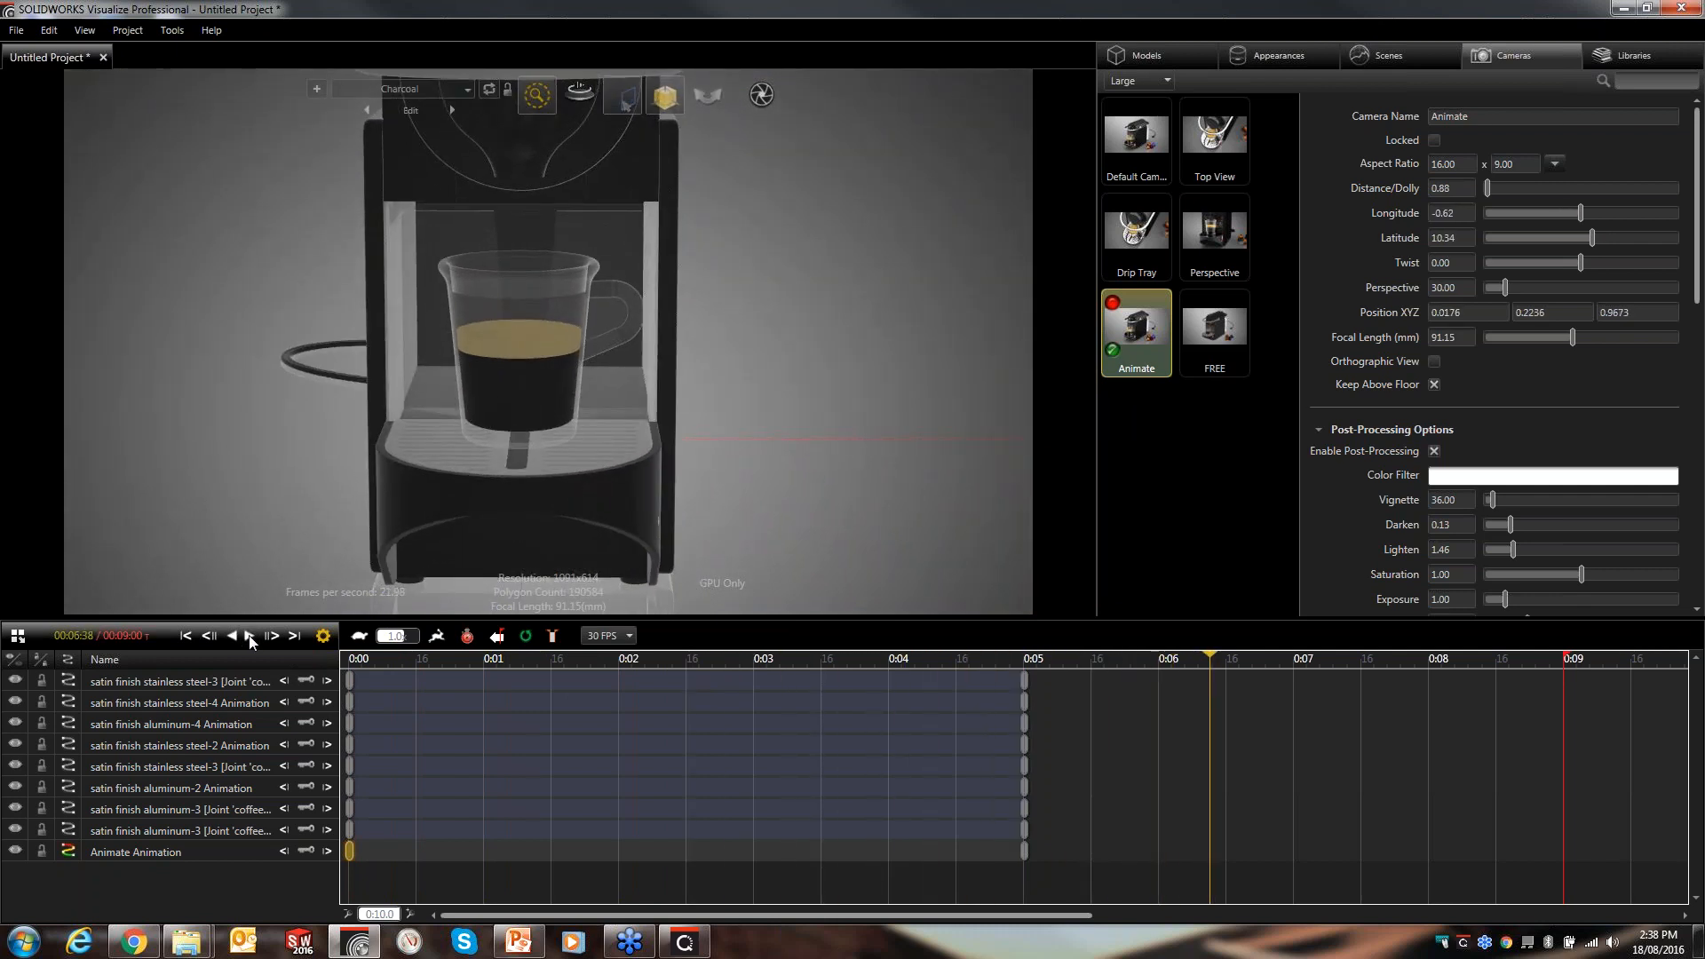
- Move the time cursor to 0:08 and orbit the Animate camera to look down onto the top of the machine
click(1215, 662)
drag(1216, 663, 1435, 664)
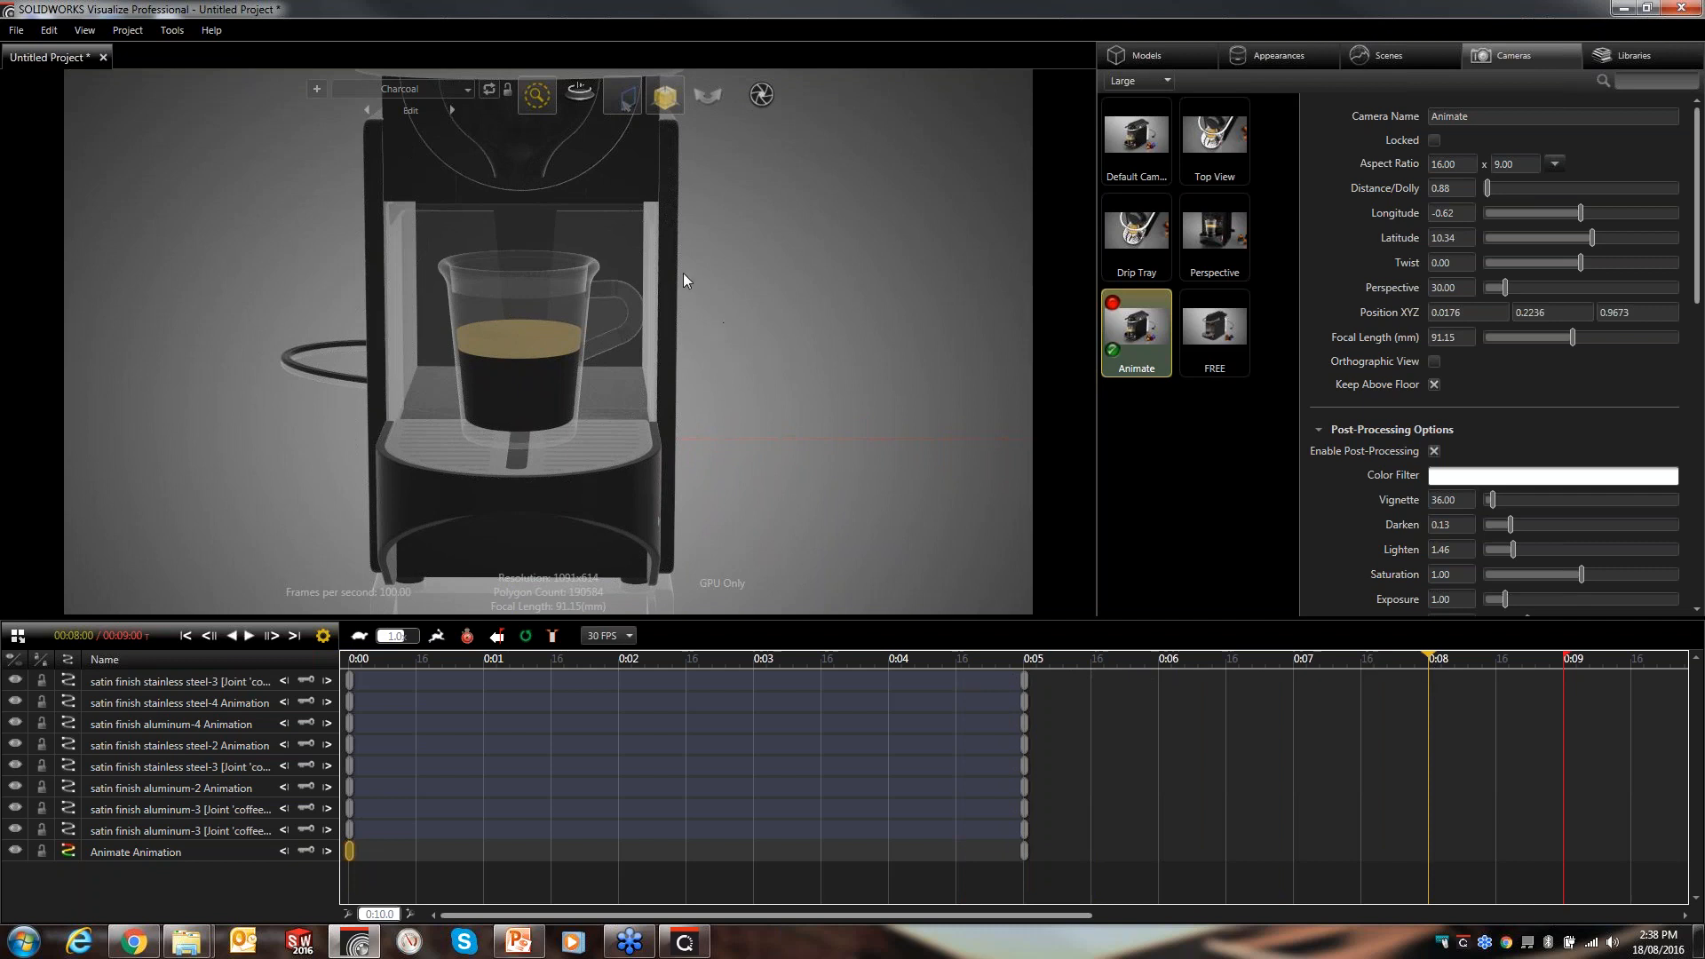
drag(626, 221, 588, 366)
scroll(581, 373, up, 2)
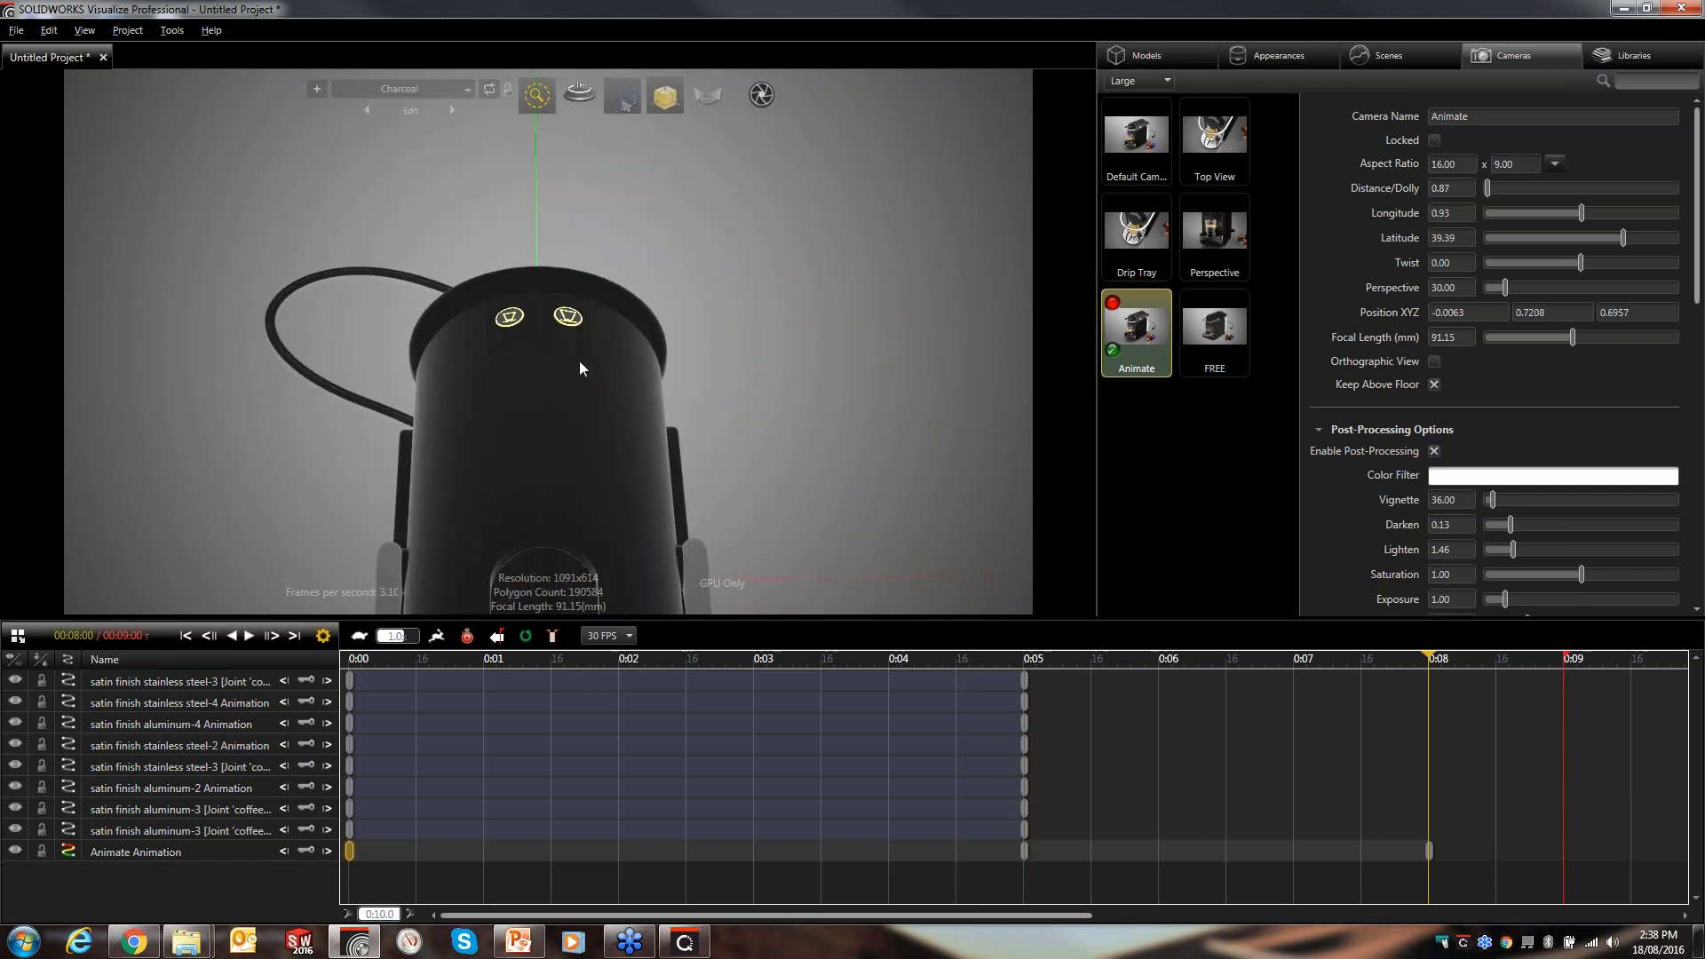
- Zoom the Animate camera closer onto the top of the machine at 0:08, then return the time cursor to the start
scroll(577, 311, up, 3)
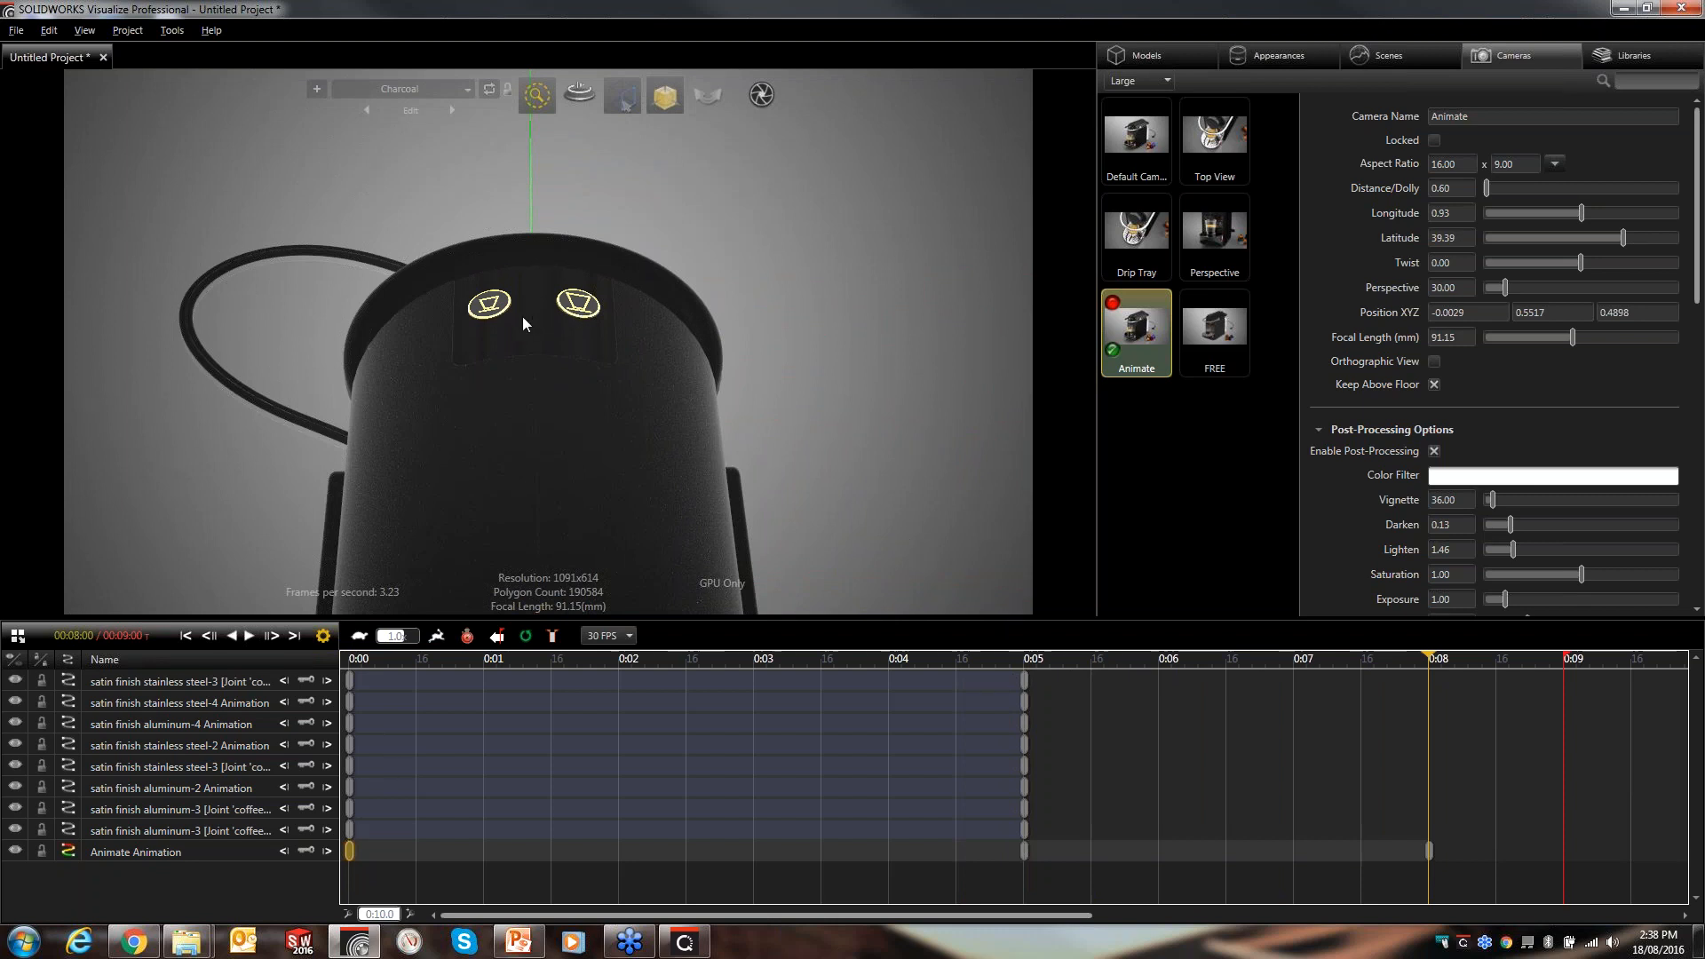
drag(1425, 662, 1262, 675)
drag(1014, 697, 320, 679)
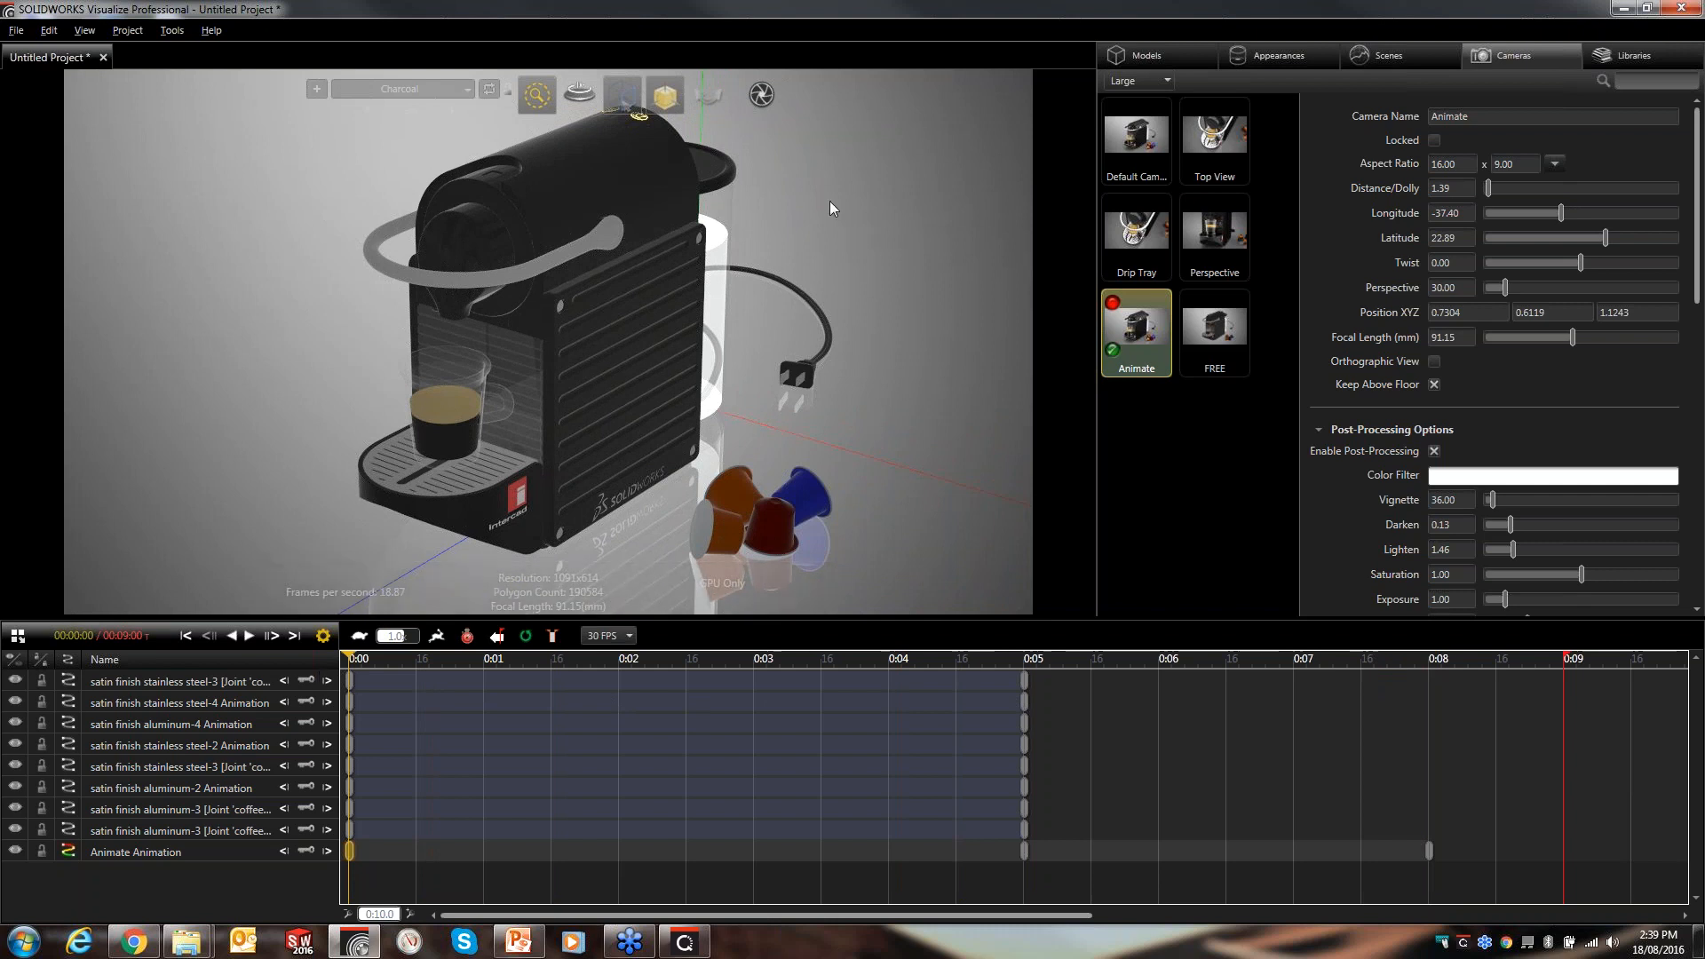
- Split the view into dual horizontal viewports
click(83, 30)
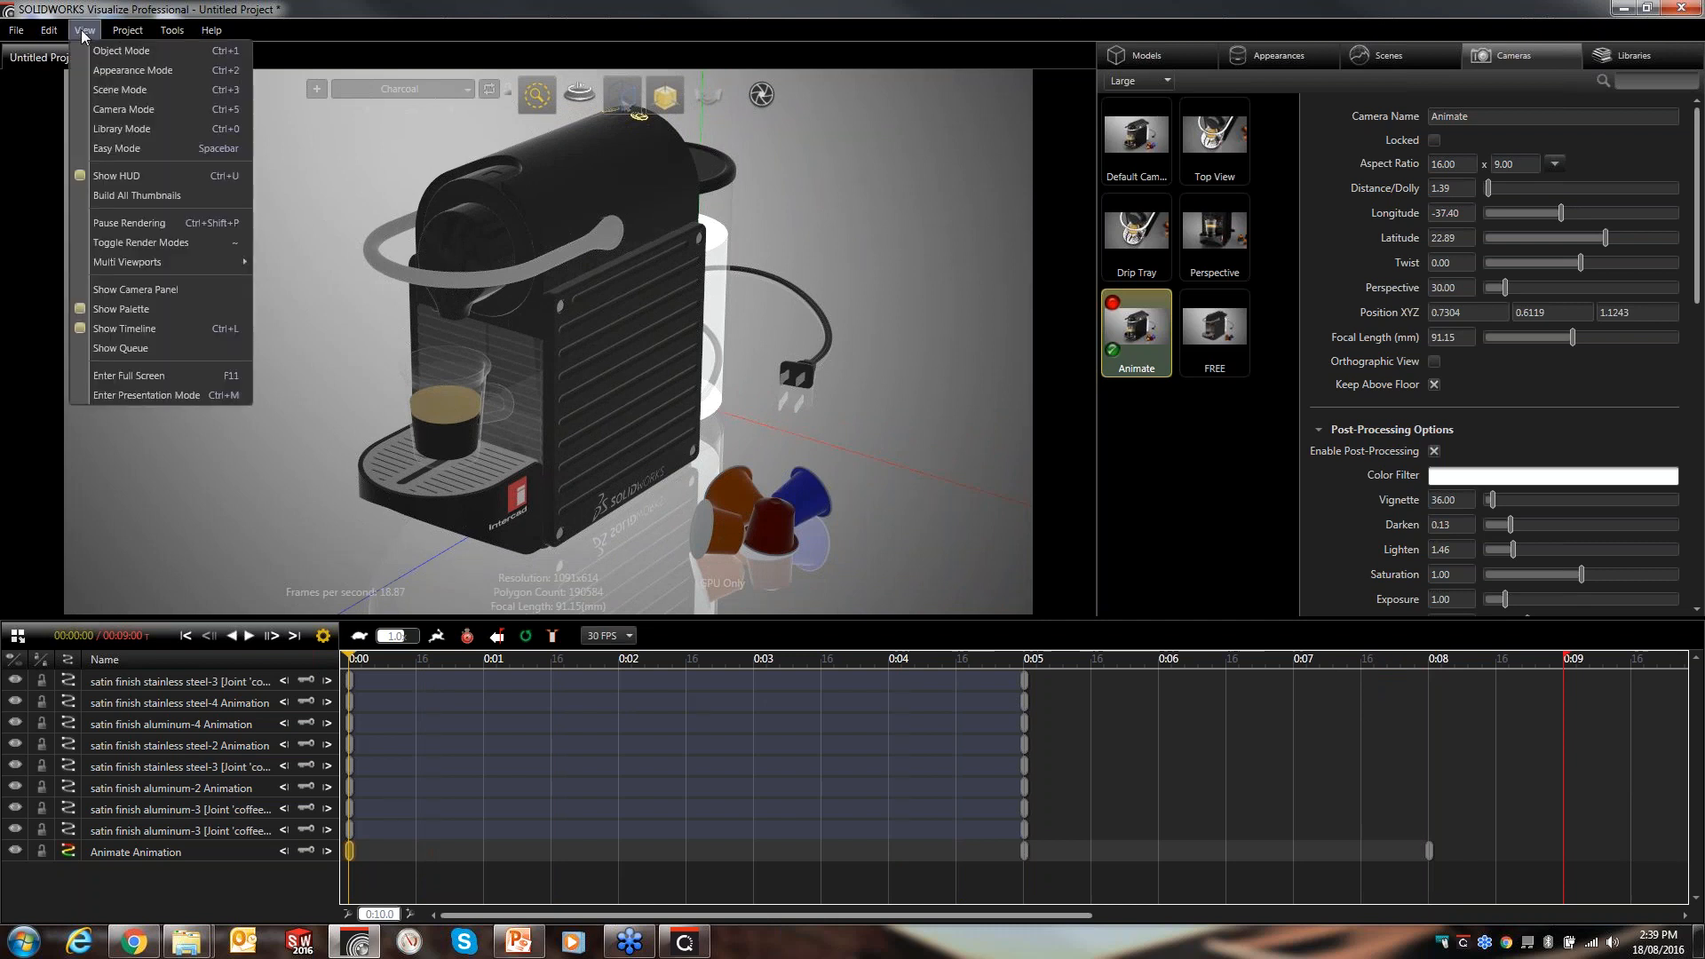
mouse_move(133, 259)
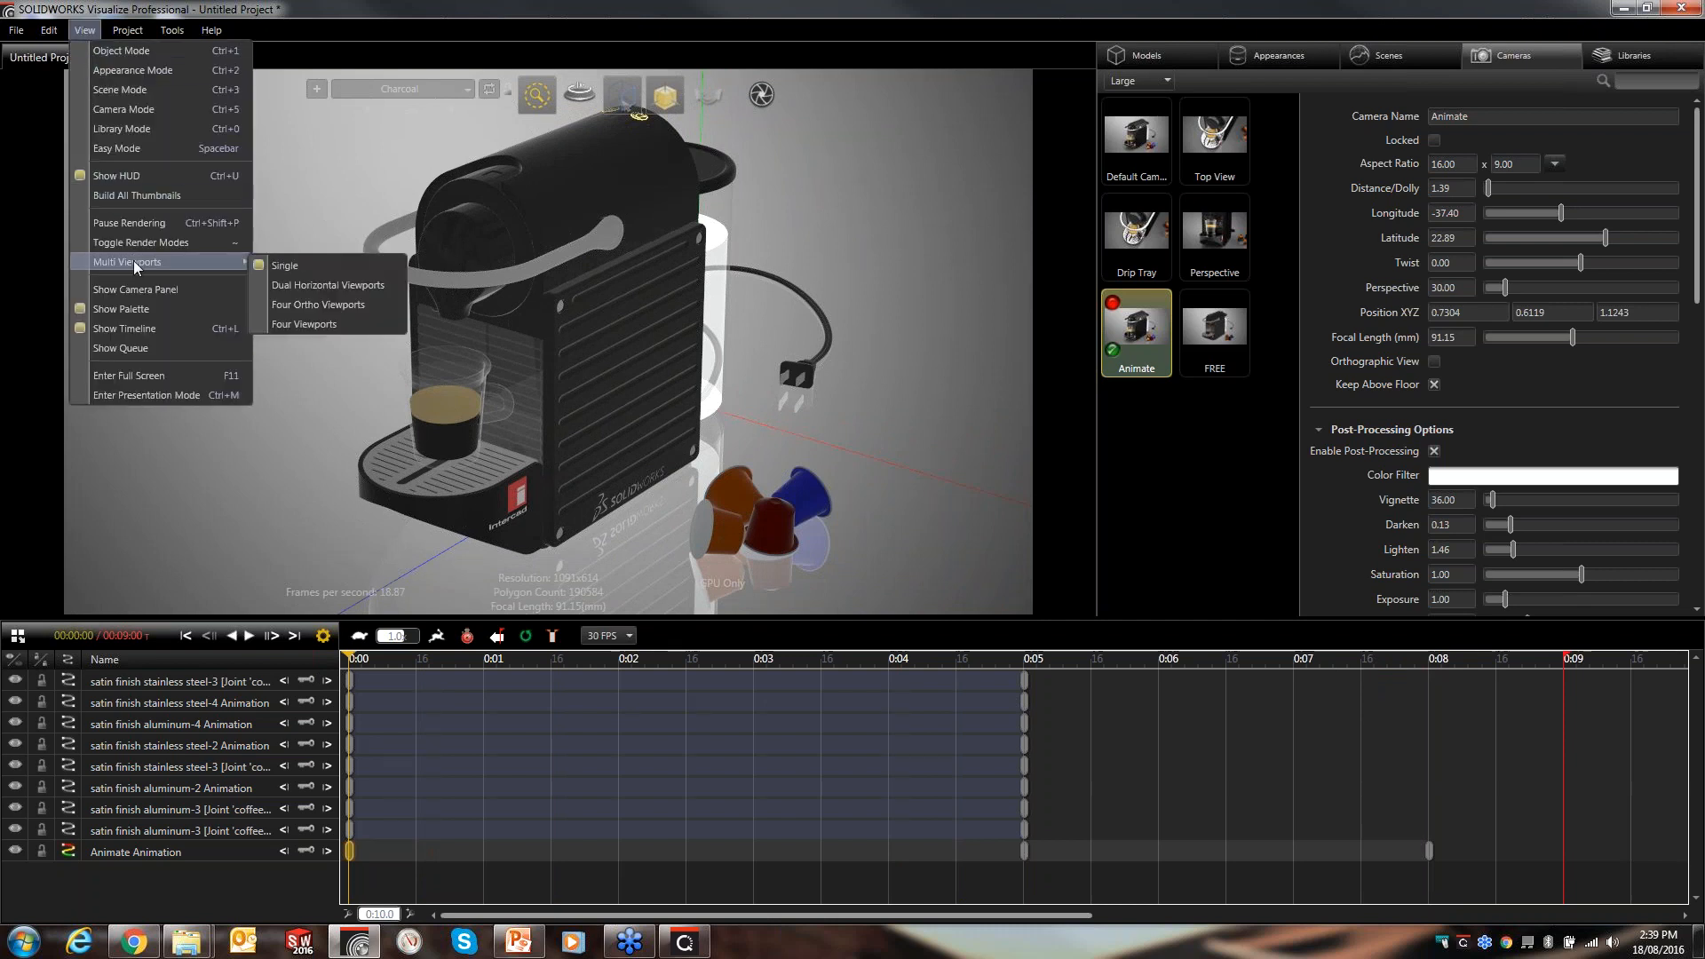
click(329, 285)
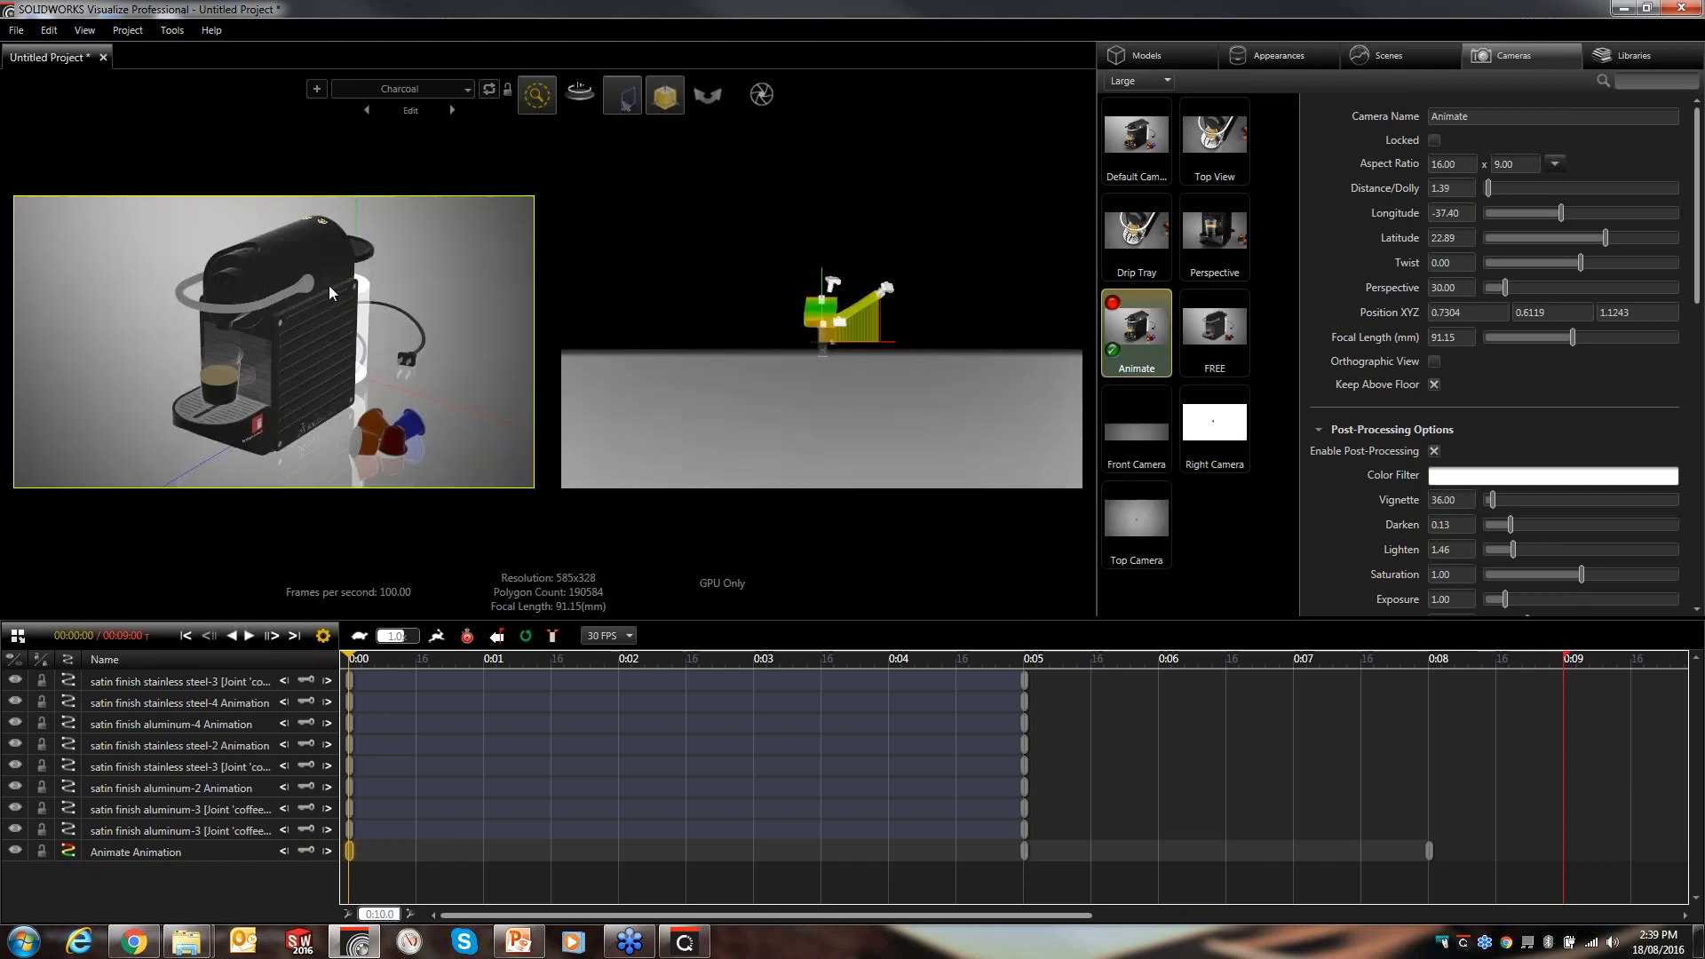
- Show the FREE camera in the right viewport and the Animate camera in the left viewport
click(730, 410)
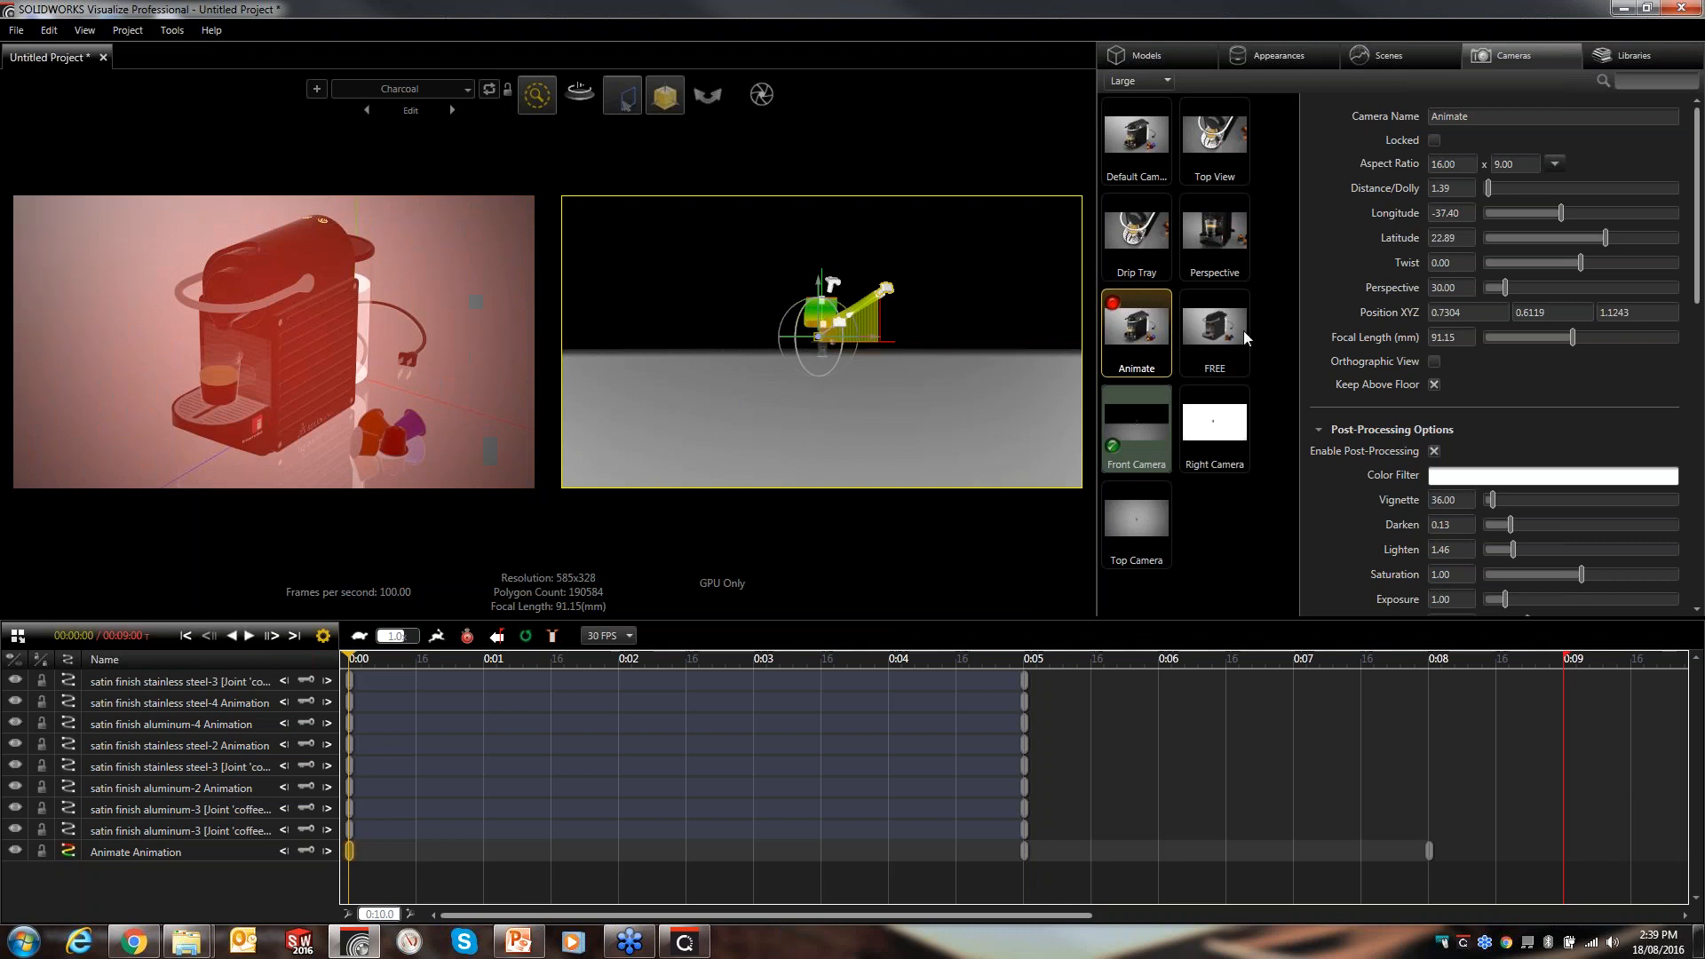
click(1243, 331)
click(478, 344)
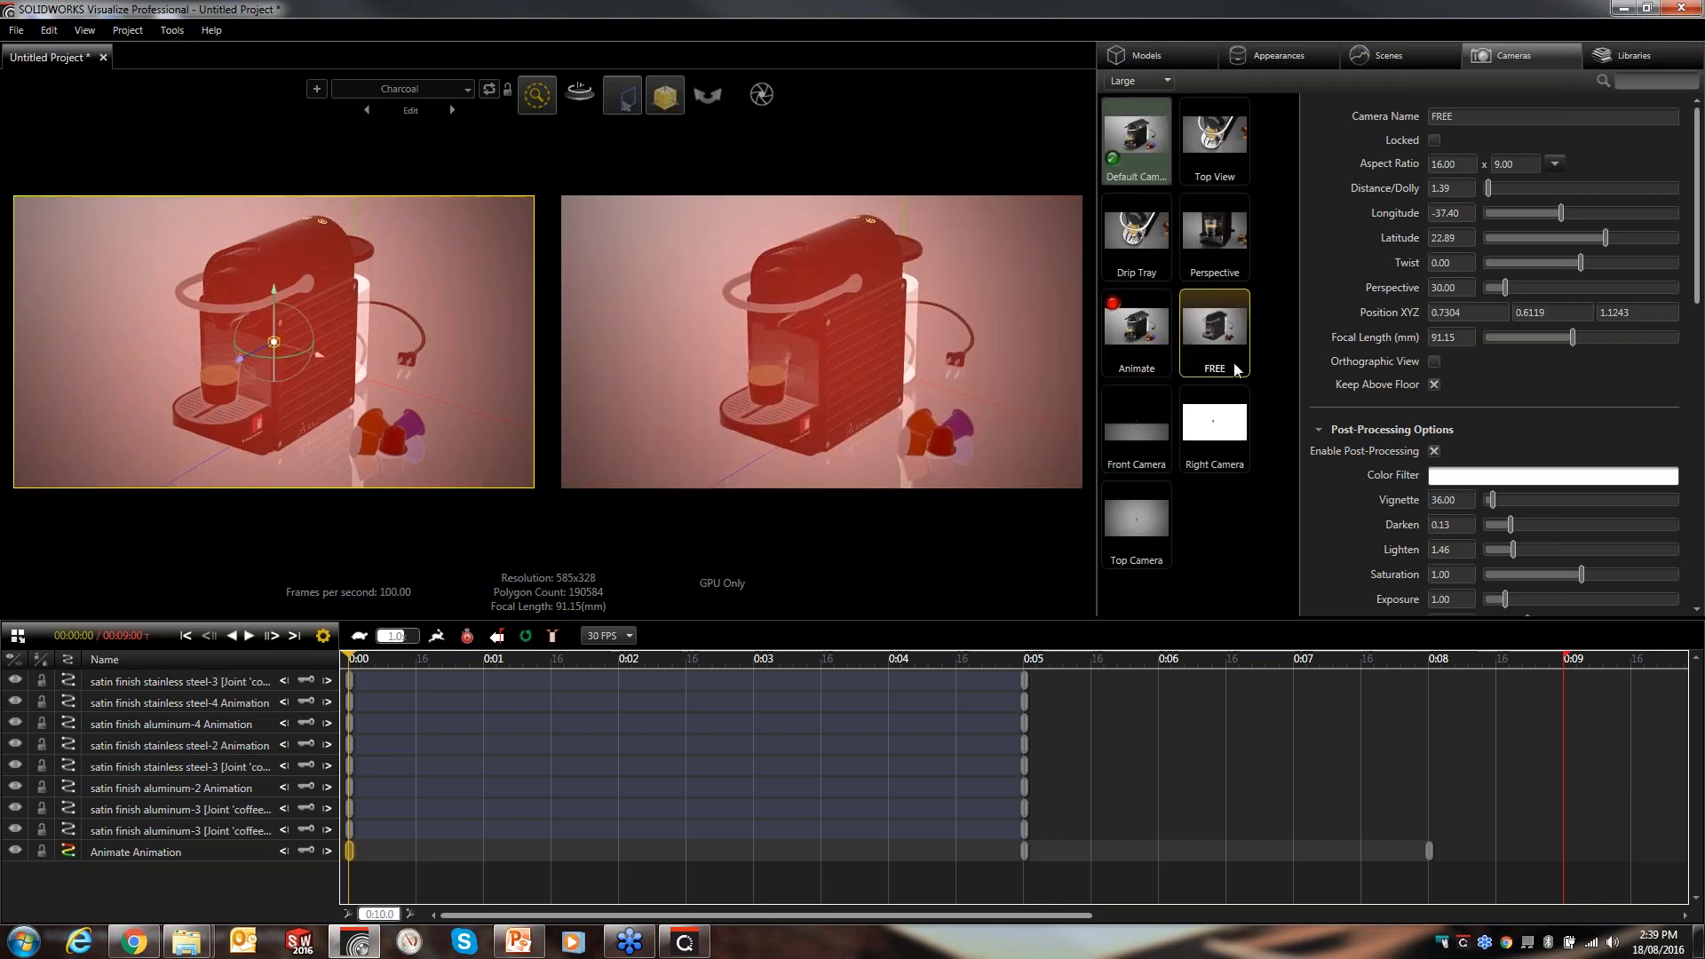
click(1160, 341)
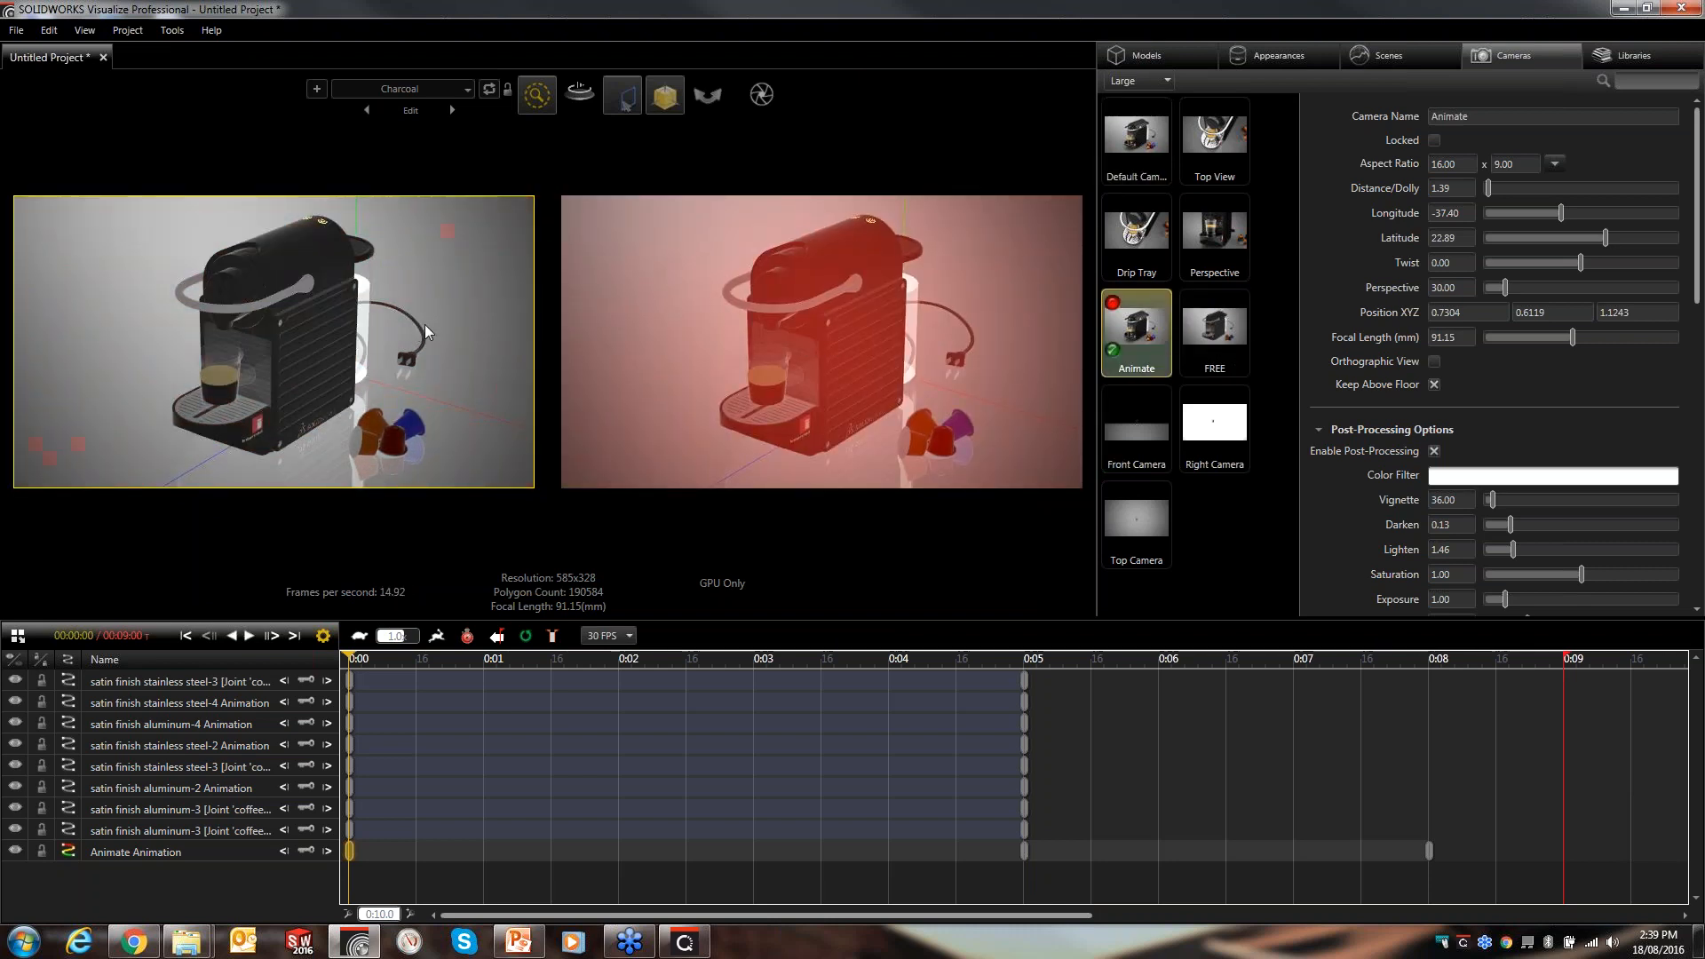
click(804, 348)
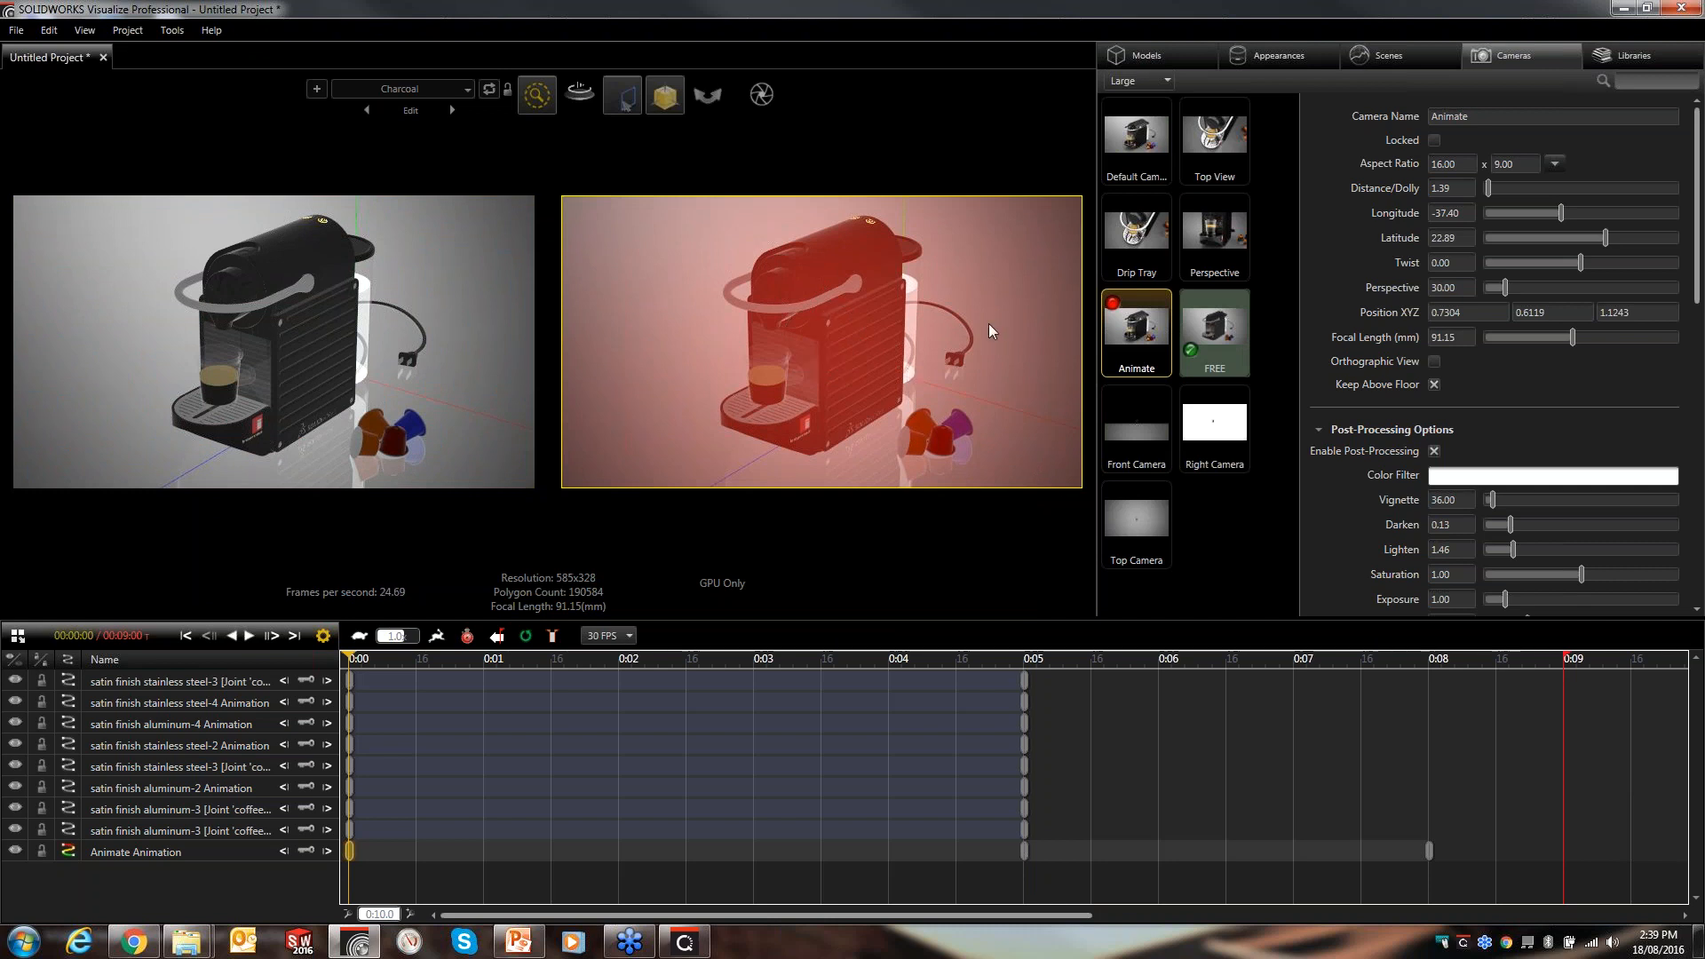
- Orbit and zoom the FREE camera view to overview the Animate camera's path ribbon
drag(984, 327, 946, 426)
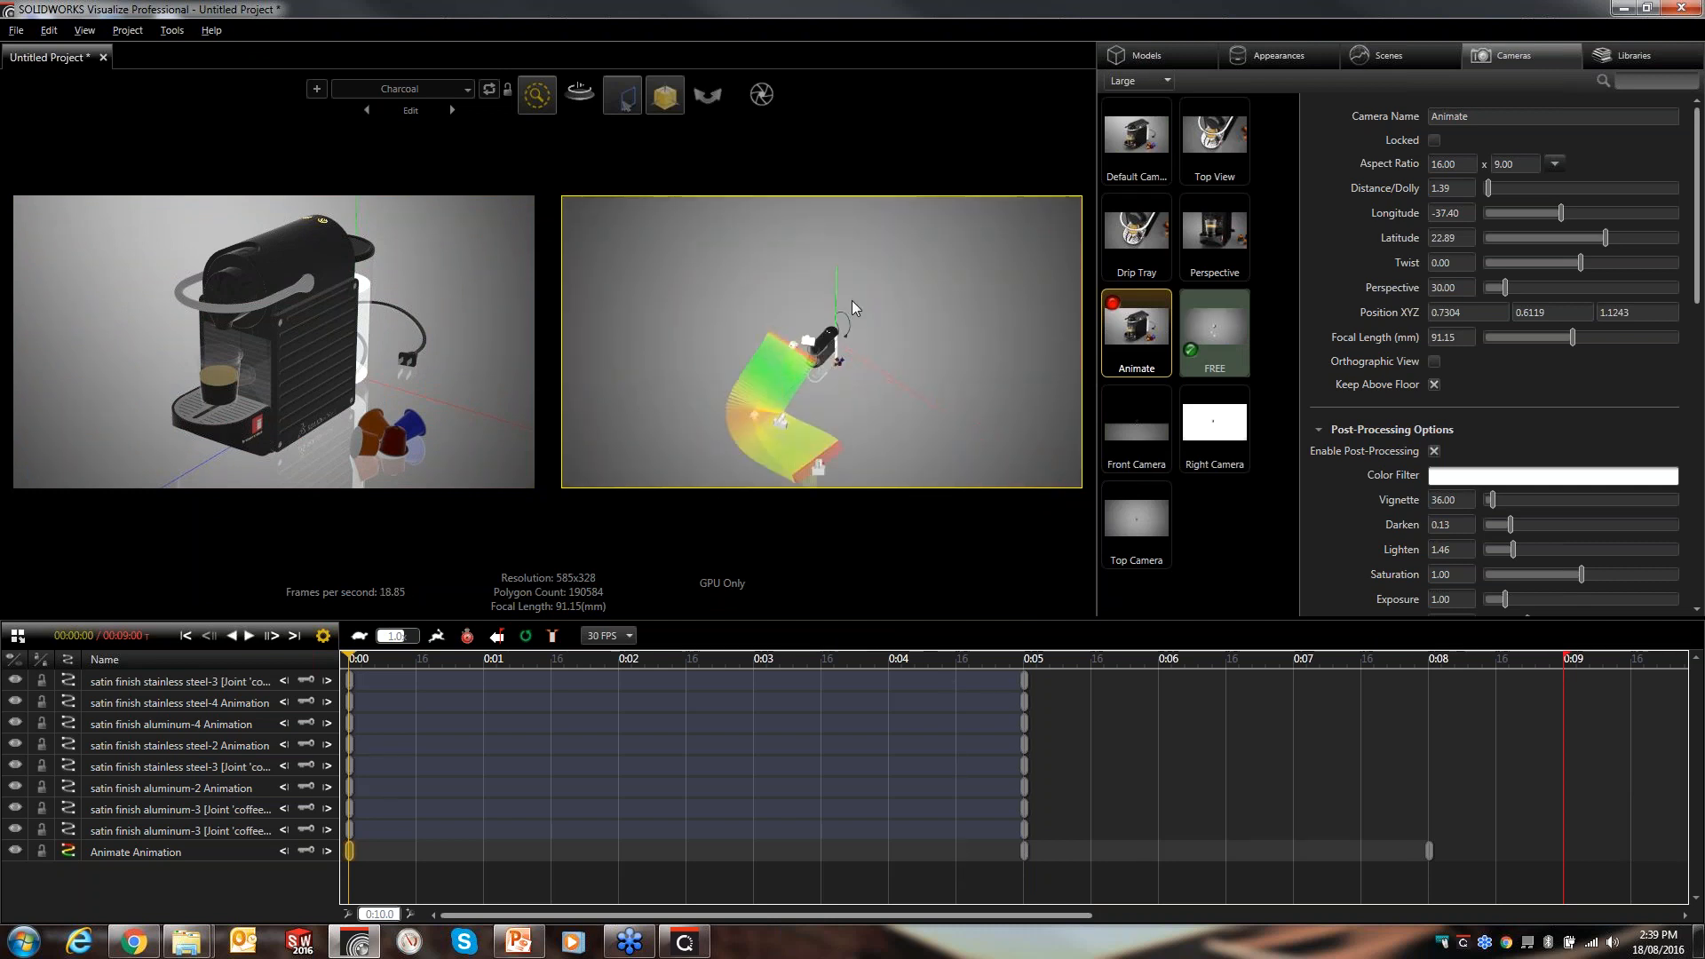
drag(850, 173, 927, 253)
middle_drag(926, 252, 886, 283)
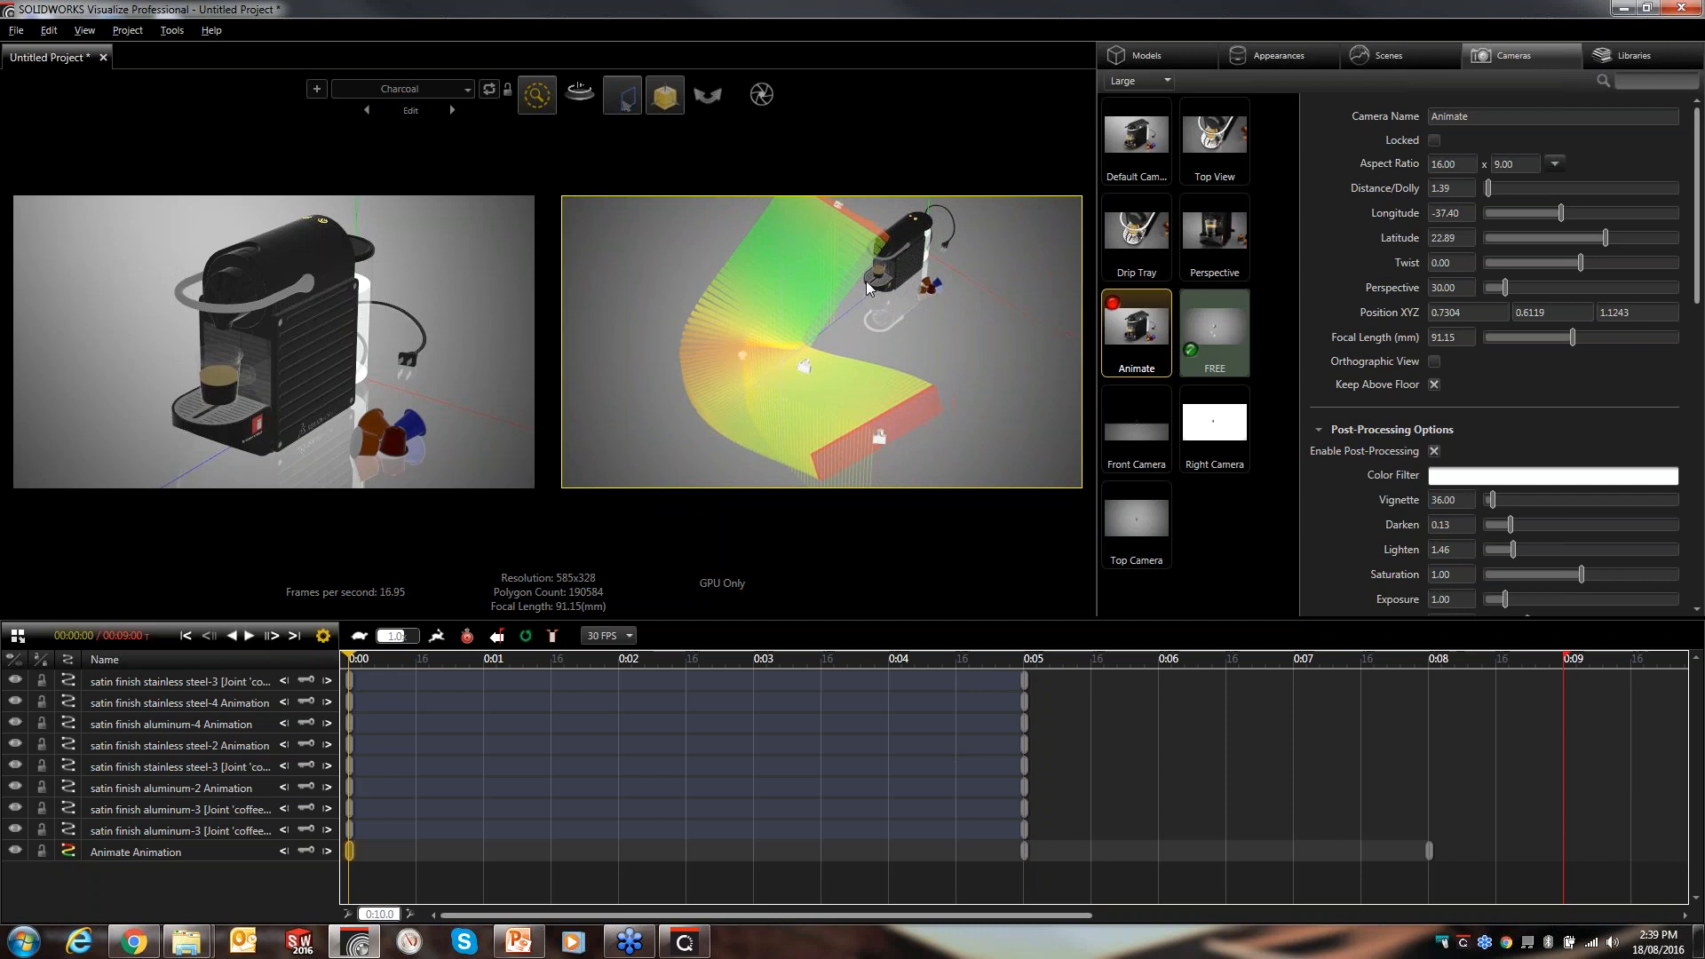
- At 0:05, reposition the Animate camera with its manipulator in the FREE viewport
drag(351, 666, 1028, 694)
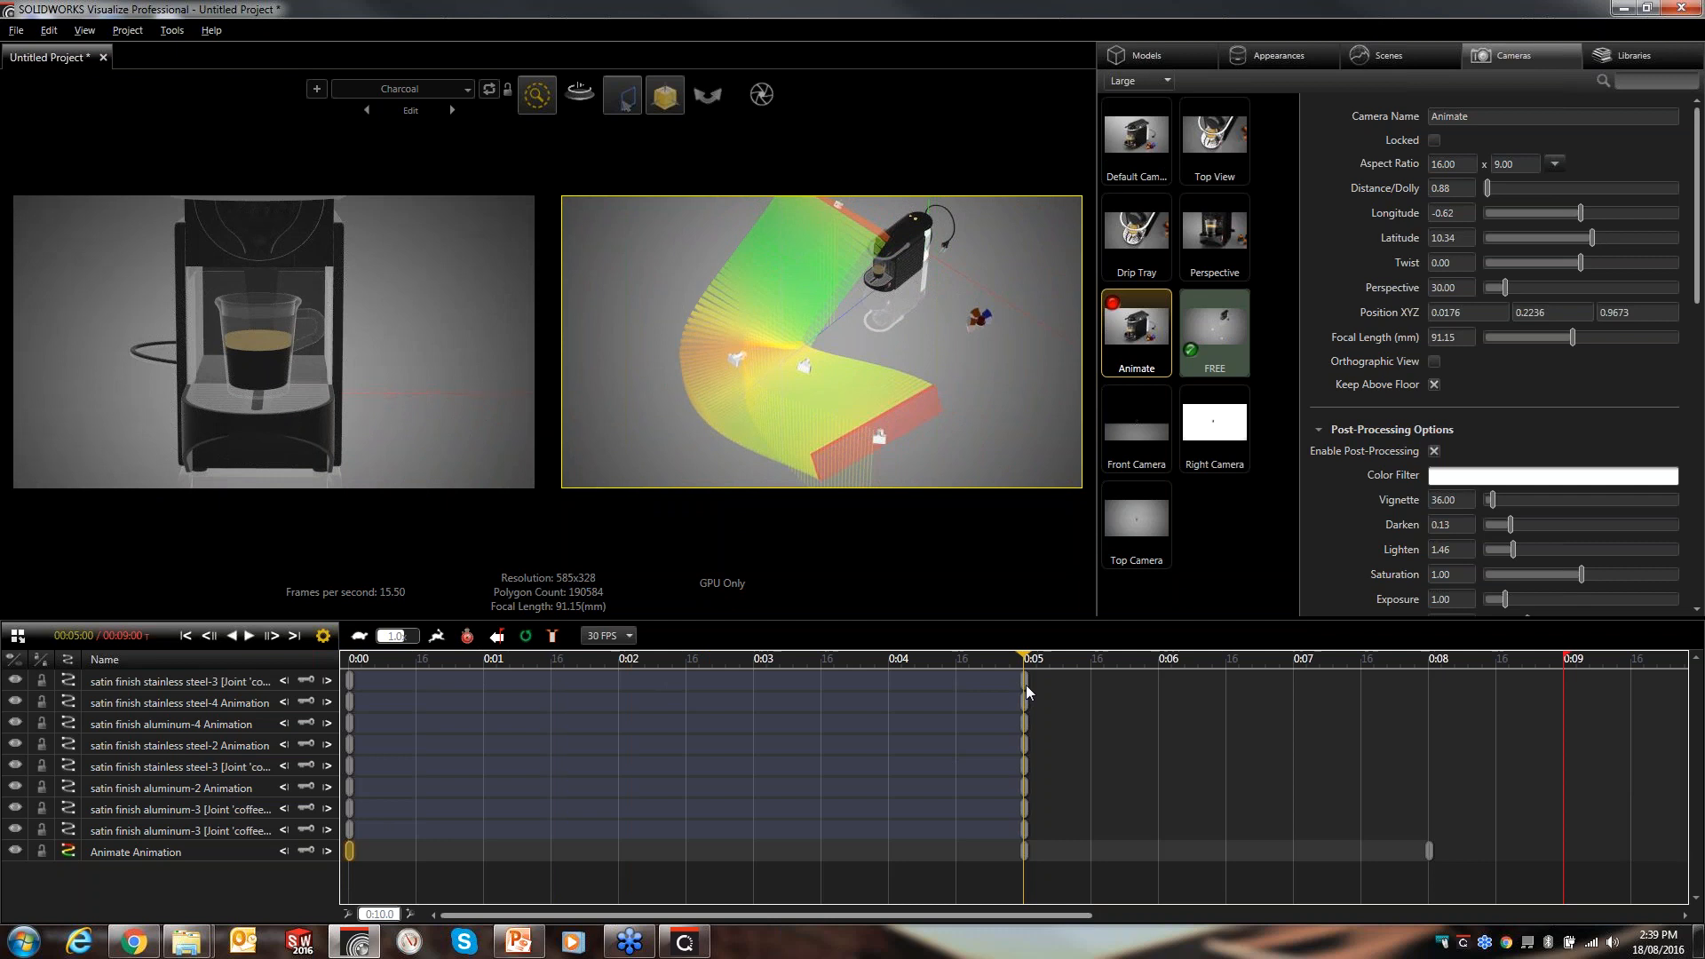
click(743, 362)
drag(918, 220, 918, 227)
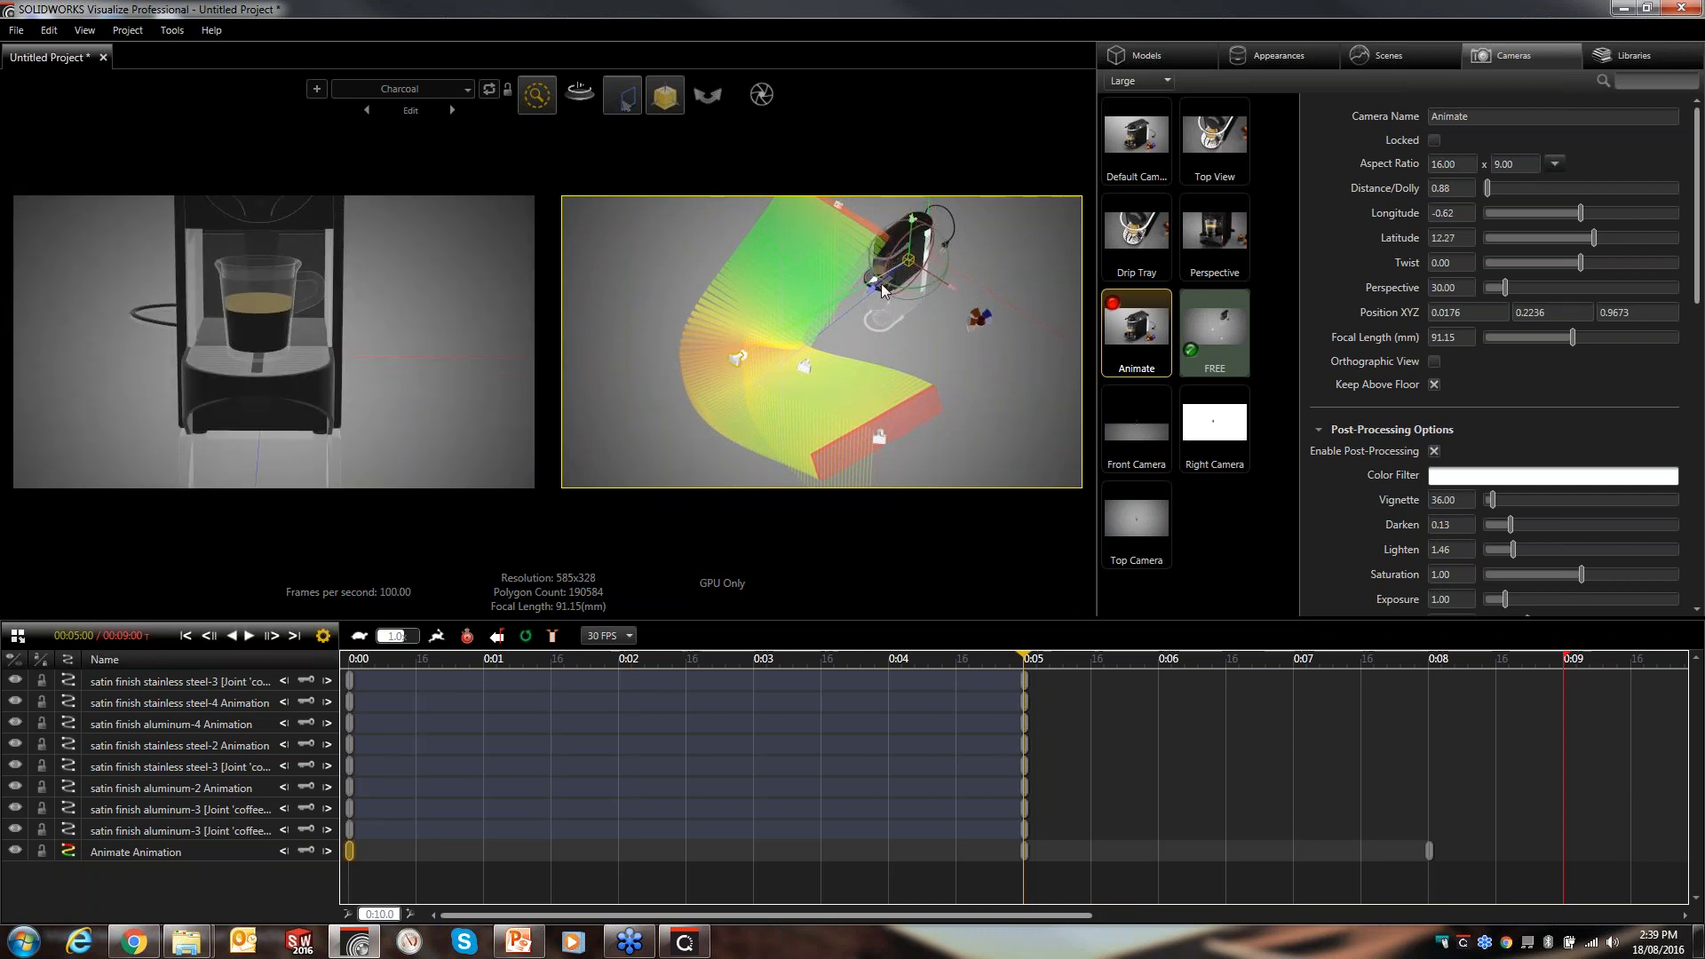
mouse_move(875, 286)
mouse_down()
mouse_move(914, 284)
mouse_move(891, 288)
mouse_up()
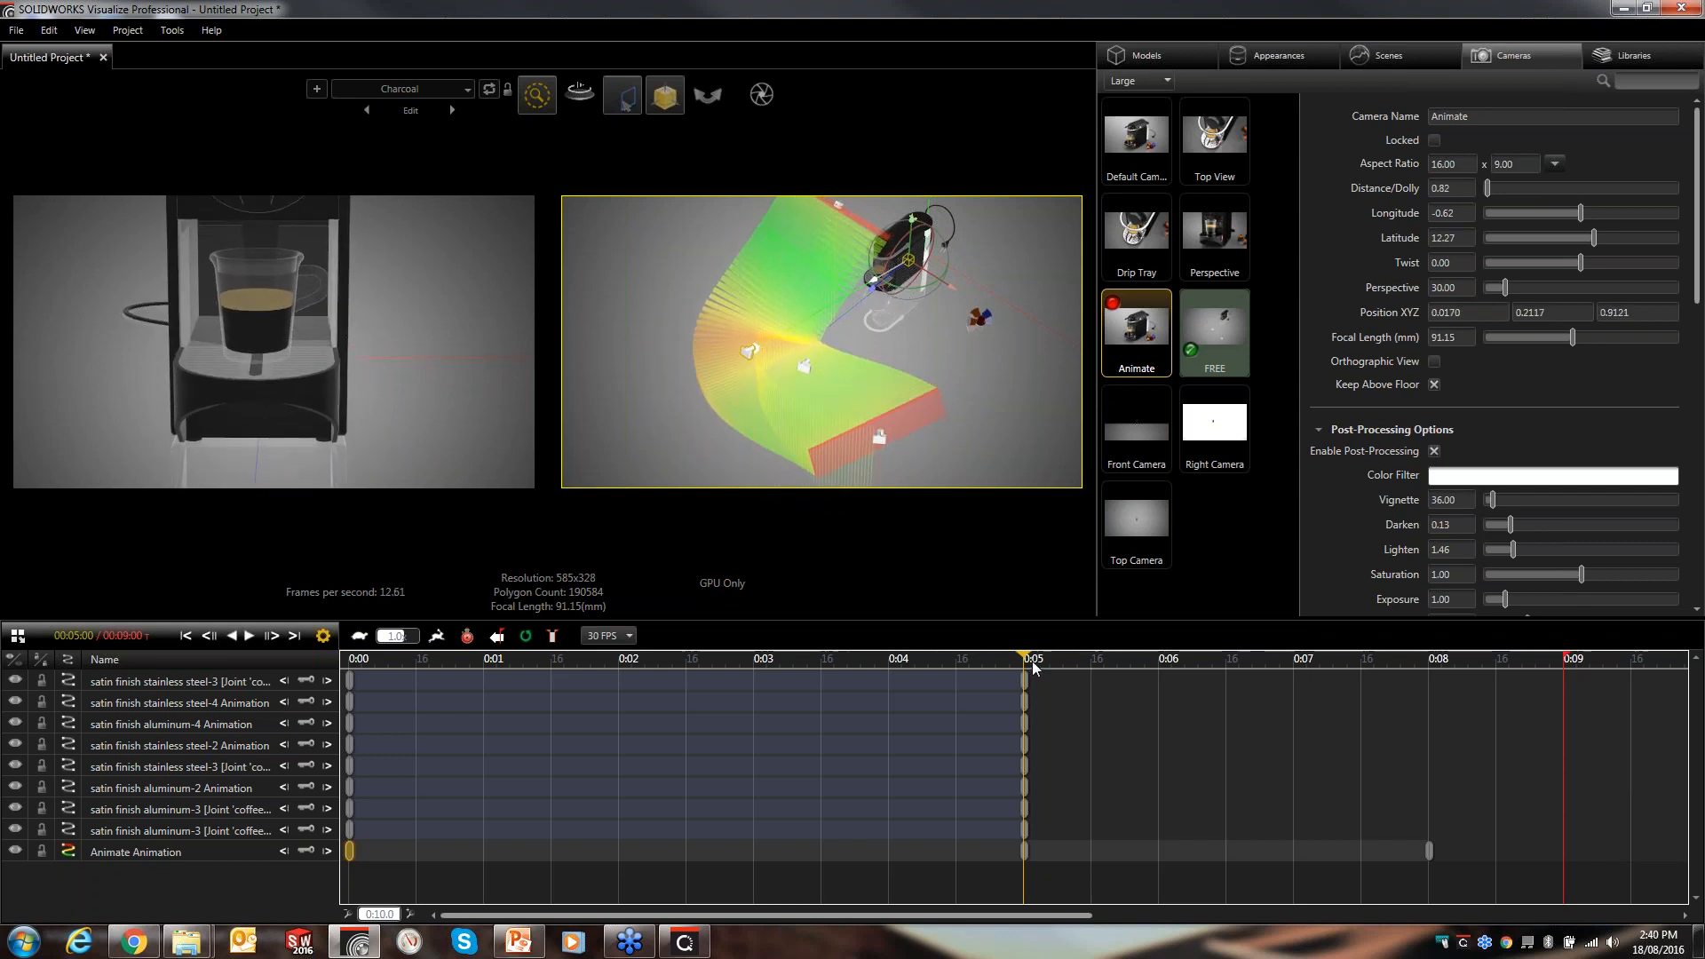
- Scrub the timeline between 0:05 and 0:08 to preview the camera move
drag(1030, 662, 1197, 682)
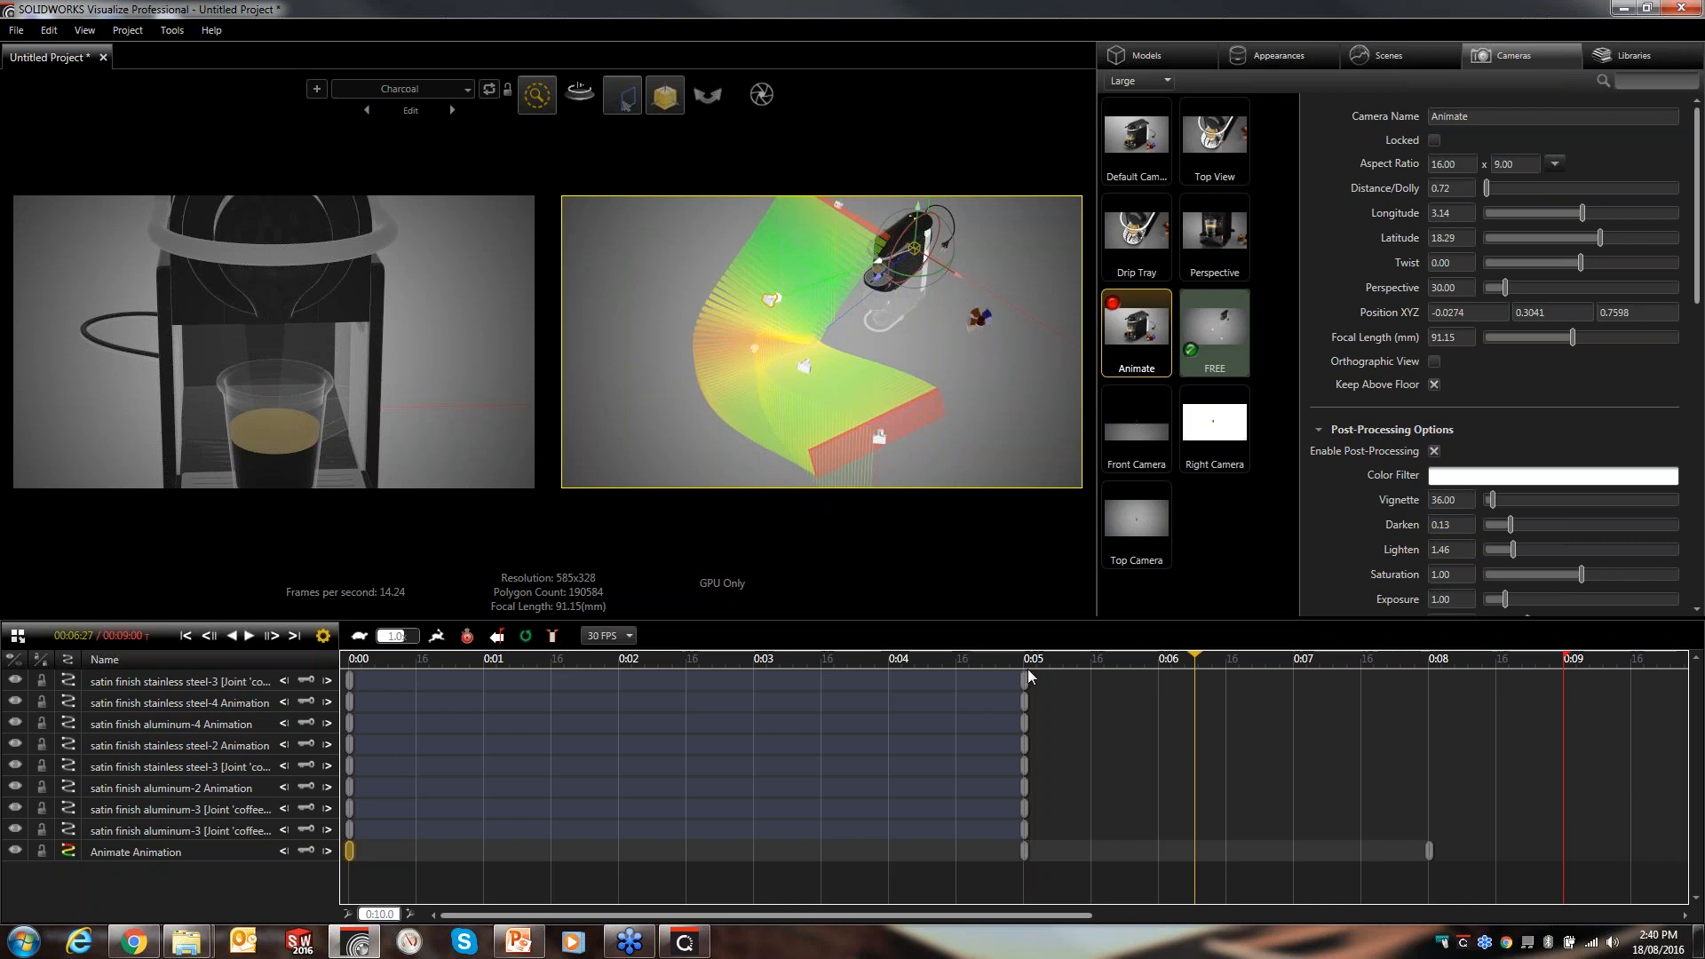
drag(1172, 668, 1113, 667)
drag(1279, 701, 1405, 706)
- Open the 0:08 camera keyframe's properties and raise its Tension In and Motion Ease In sliders
double_click(1429, 853)
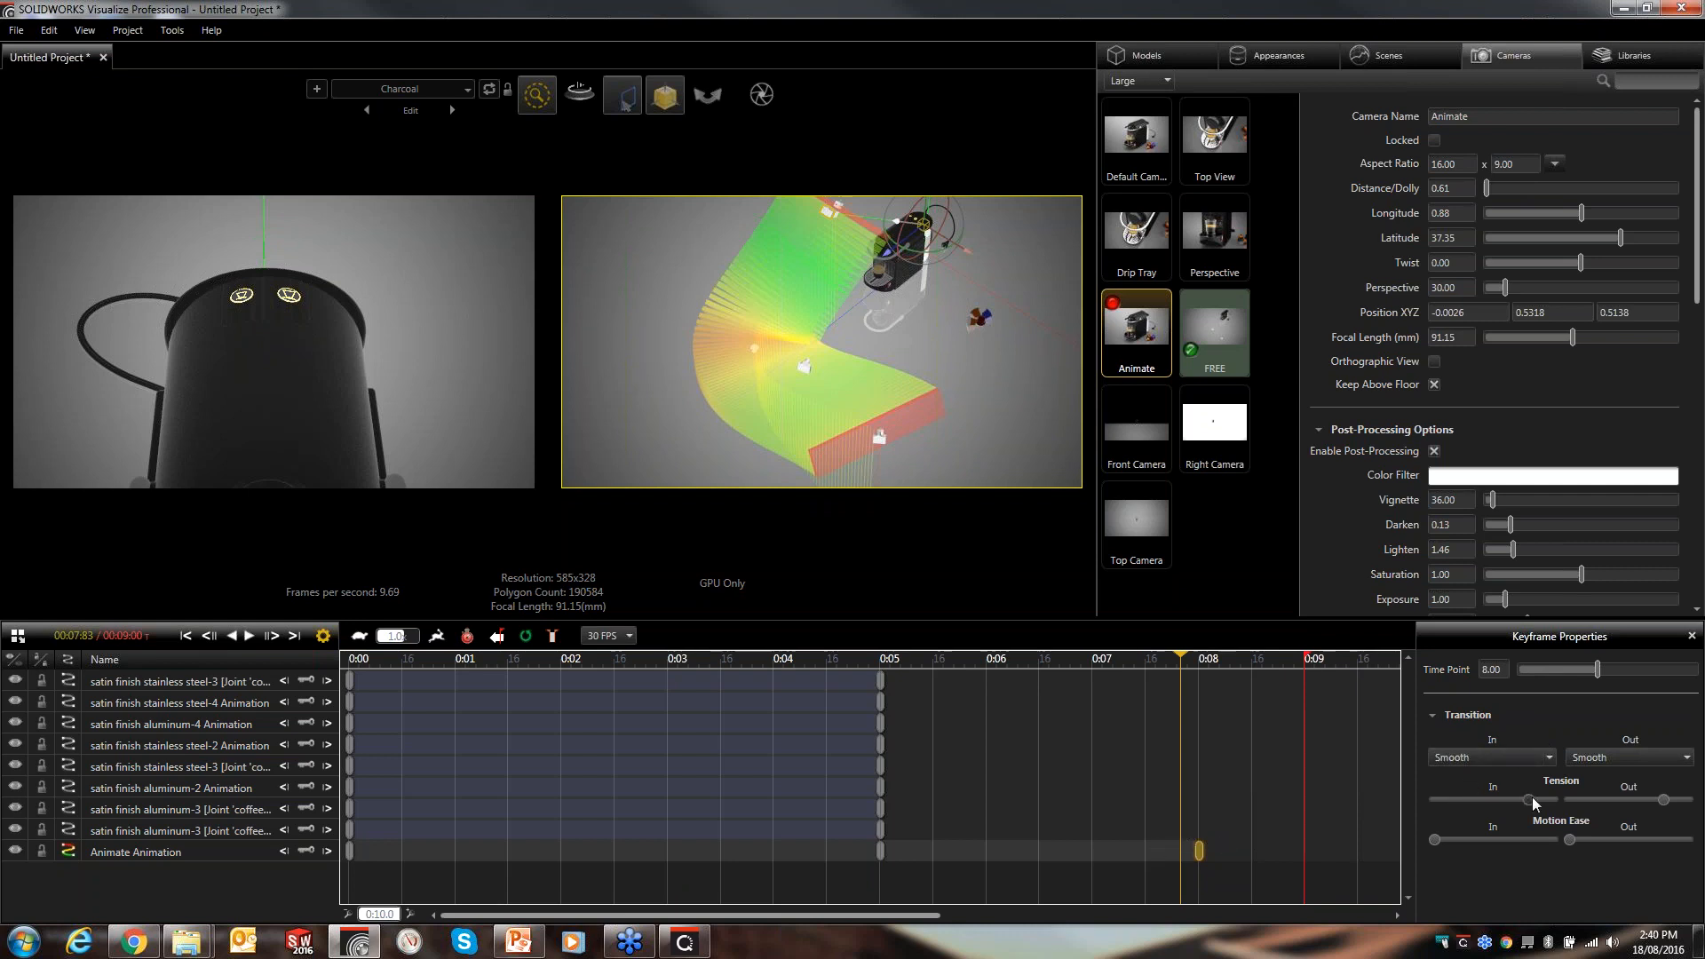
drag(1530, 799, 1541, 804)
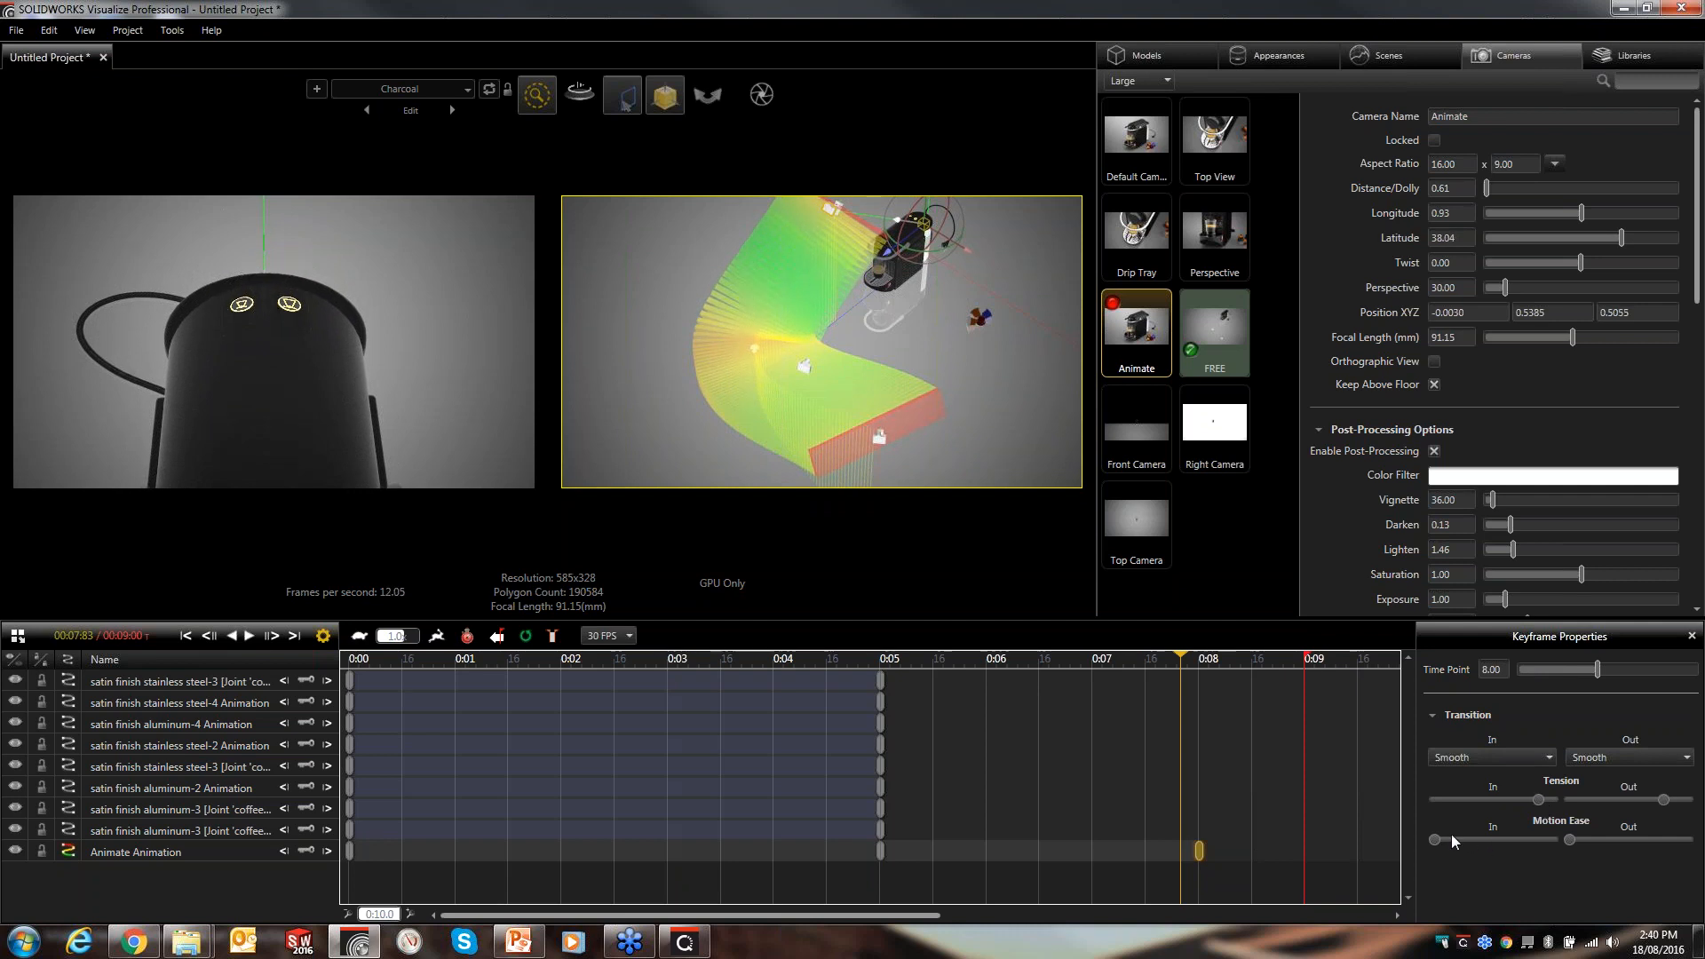
drag(1440, 842, 1523, 841)
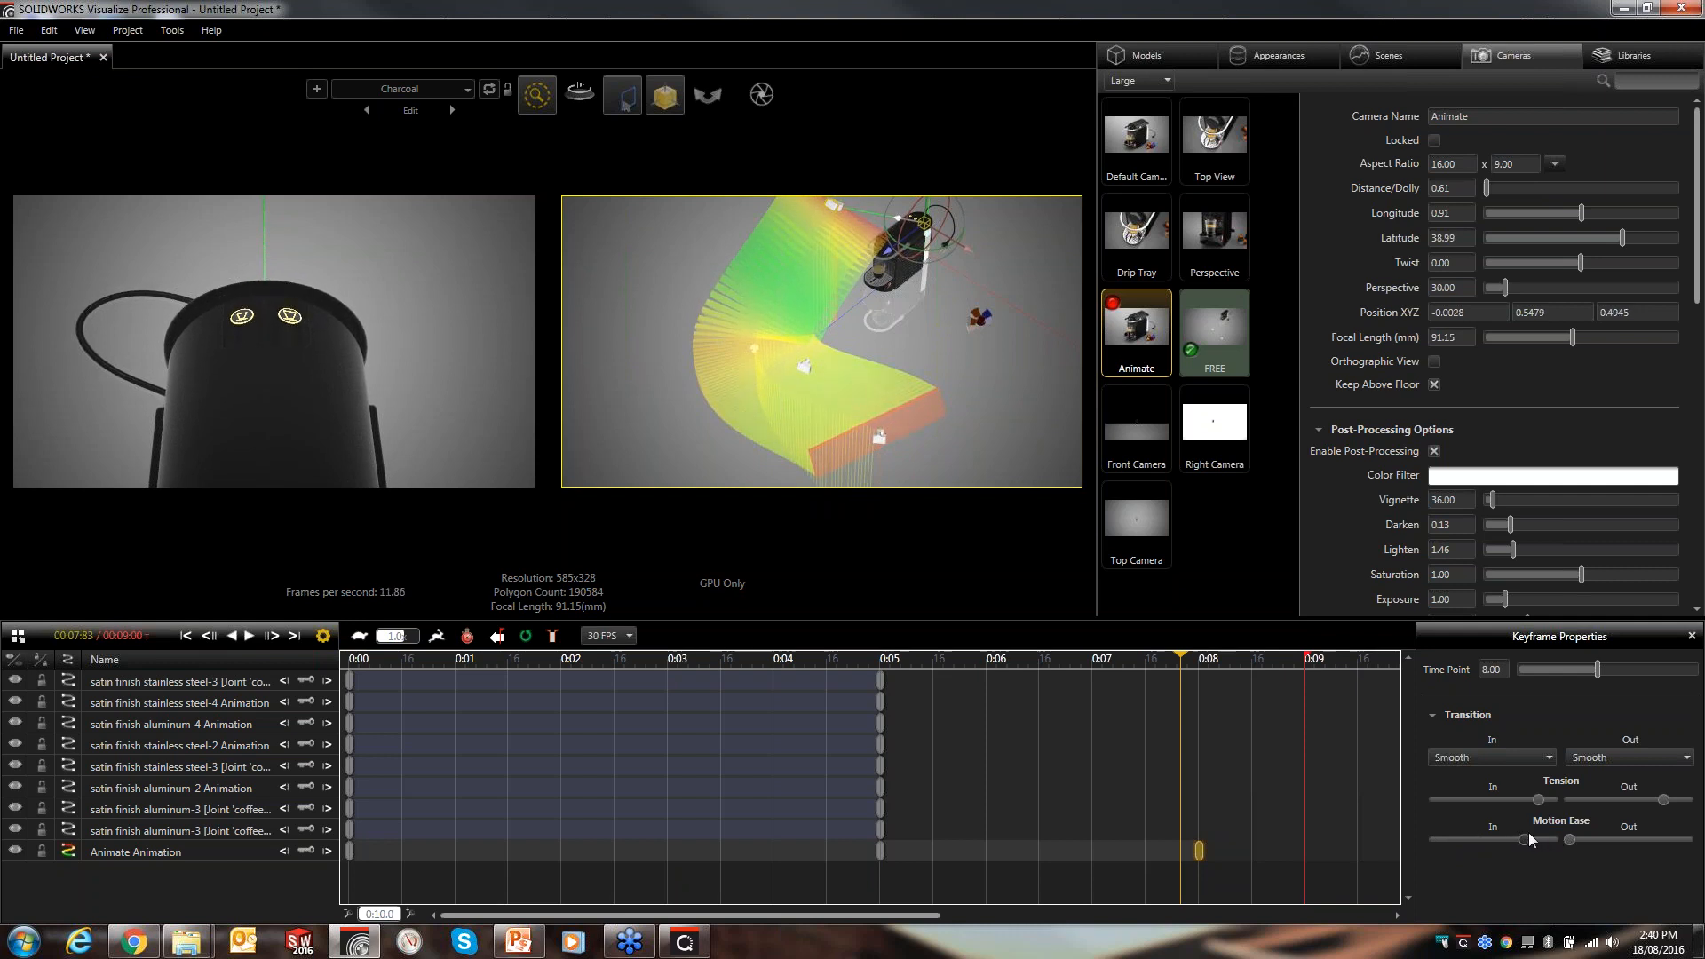
- Play and pause the animation preview, then return the time cursor to the start
click(250, 637)
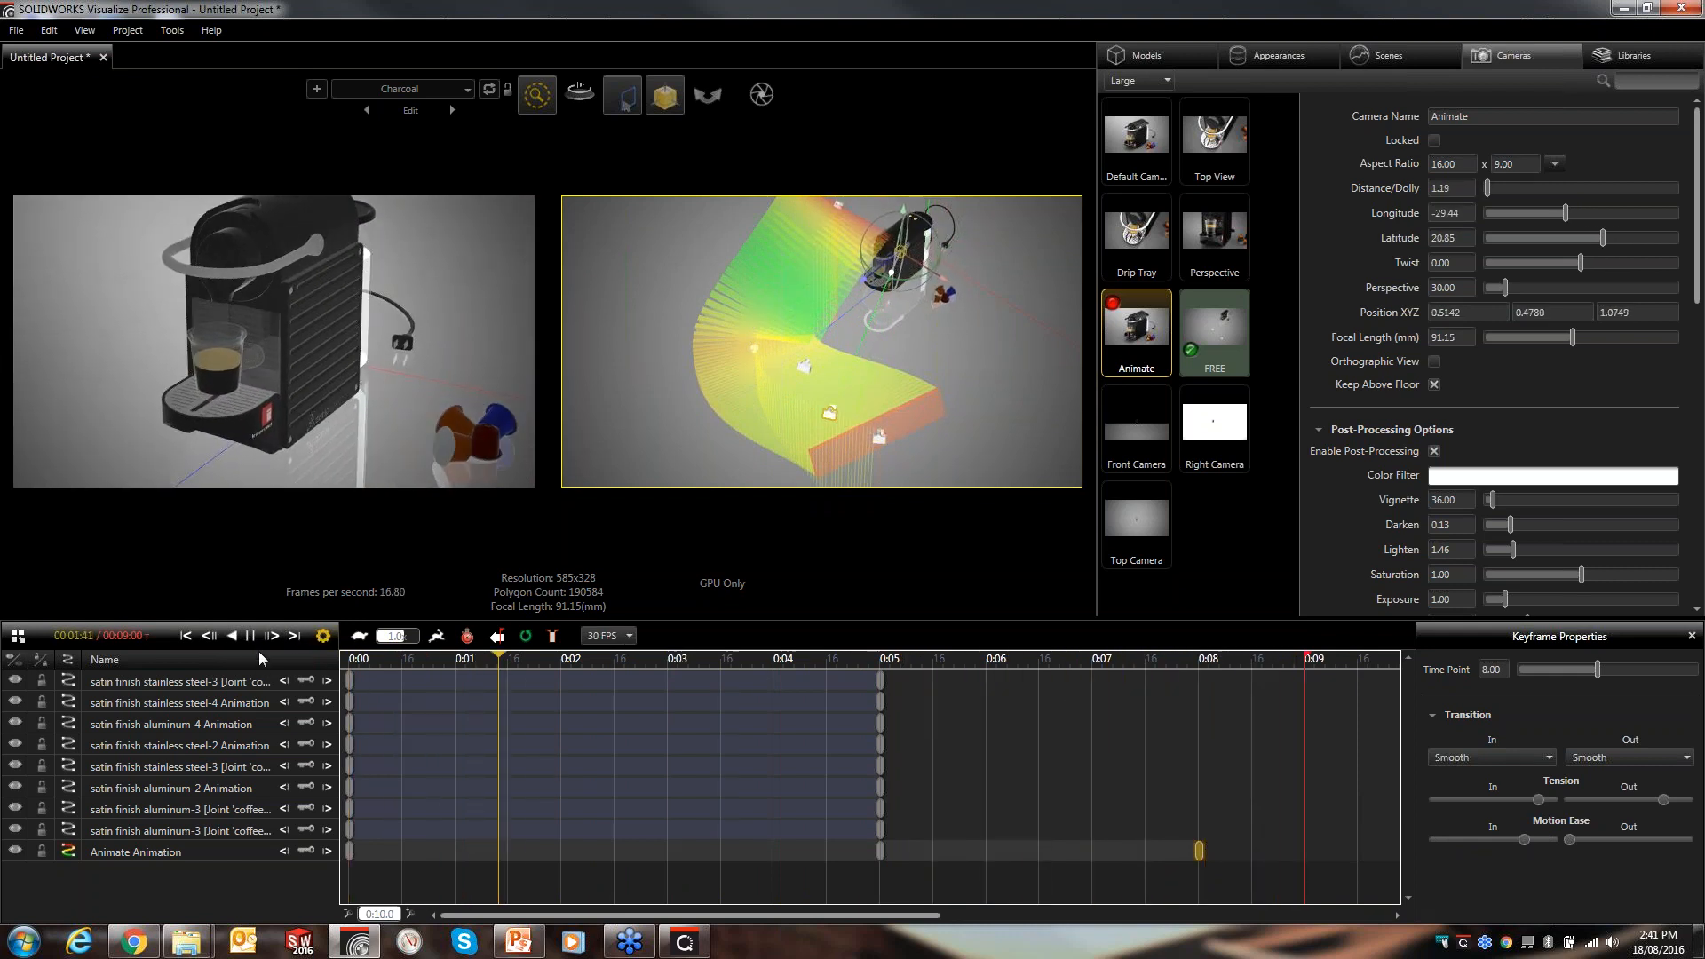
click(251, 637)
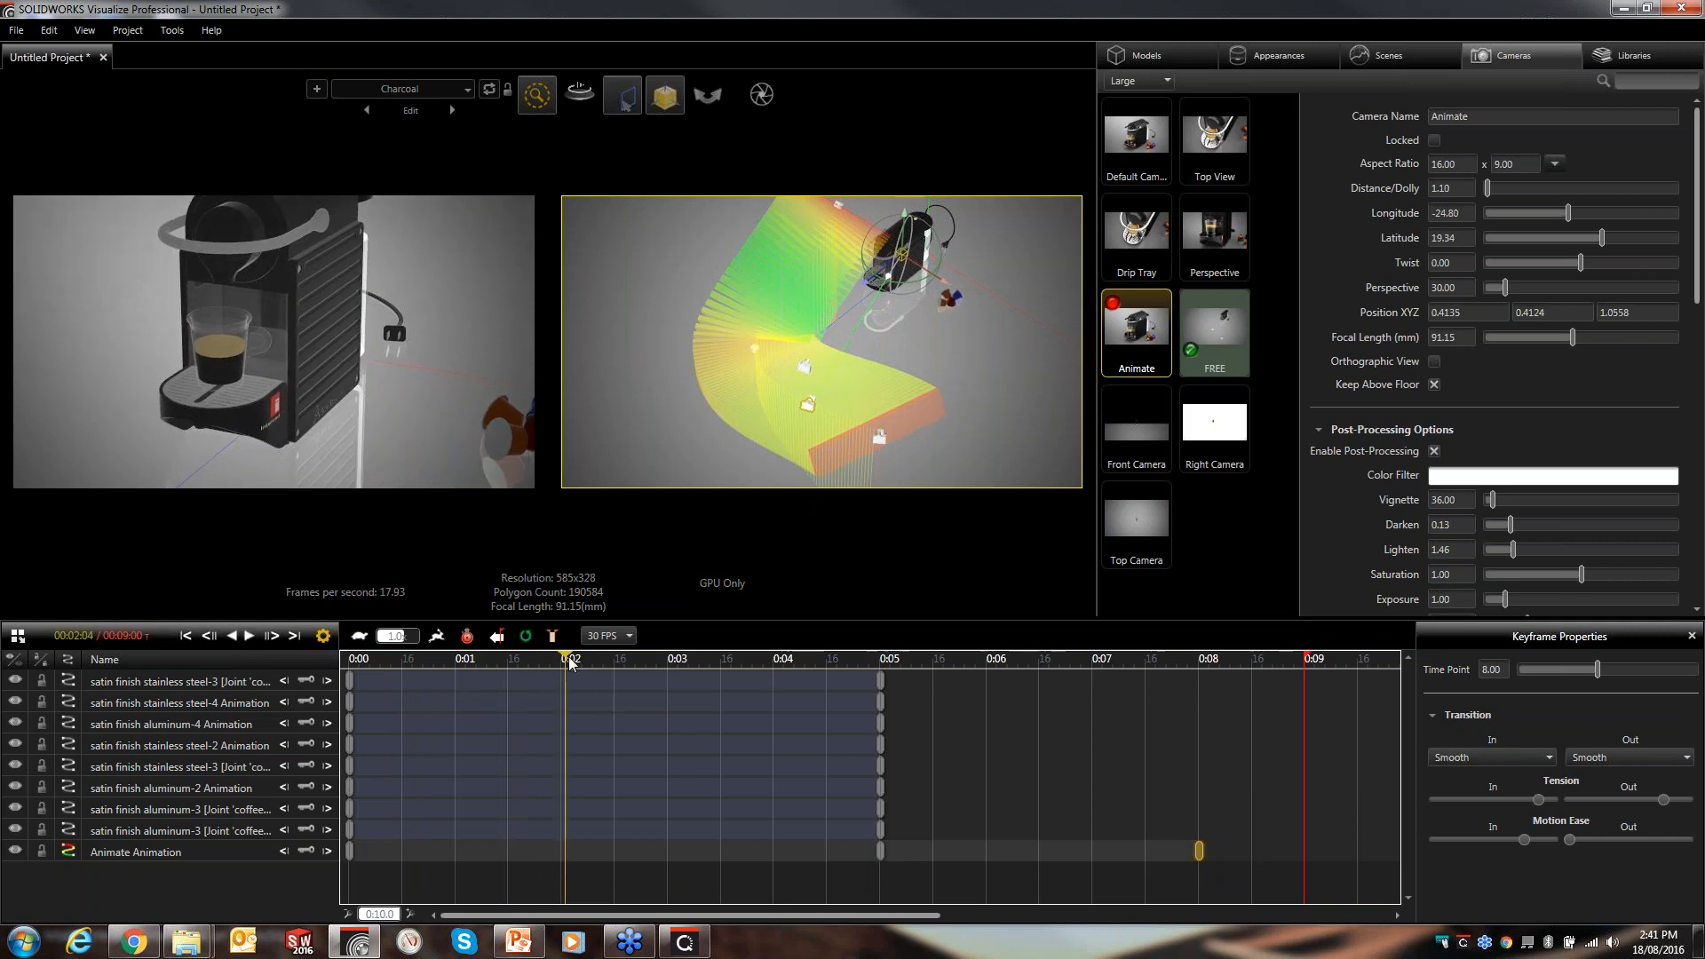
drag(569, 664, 350, 663)
- Switch back to a single viewport
click(49, 31)
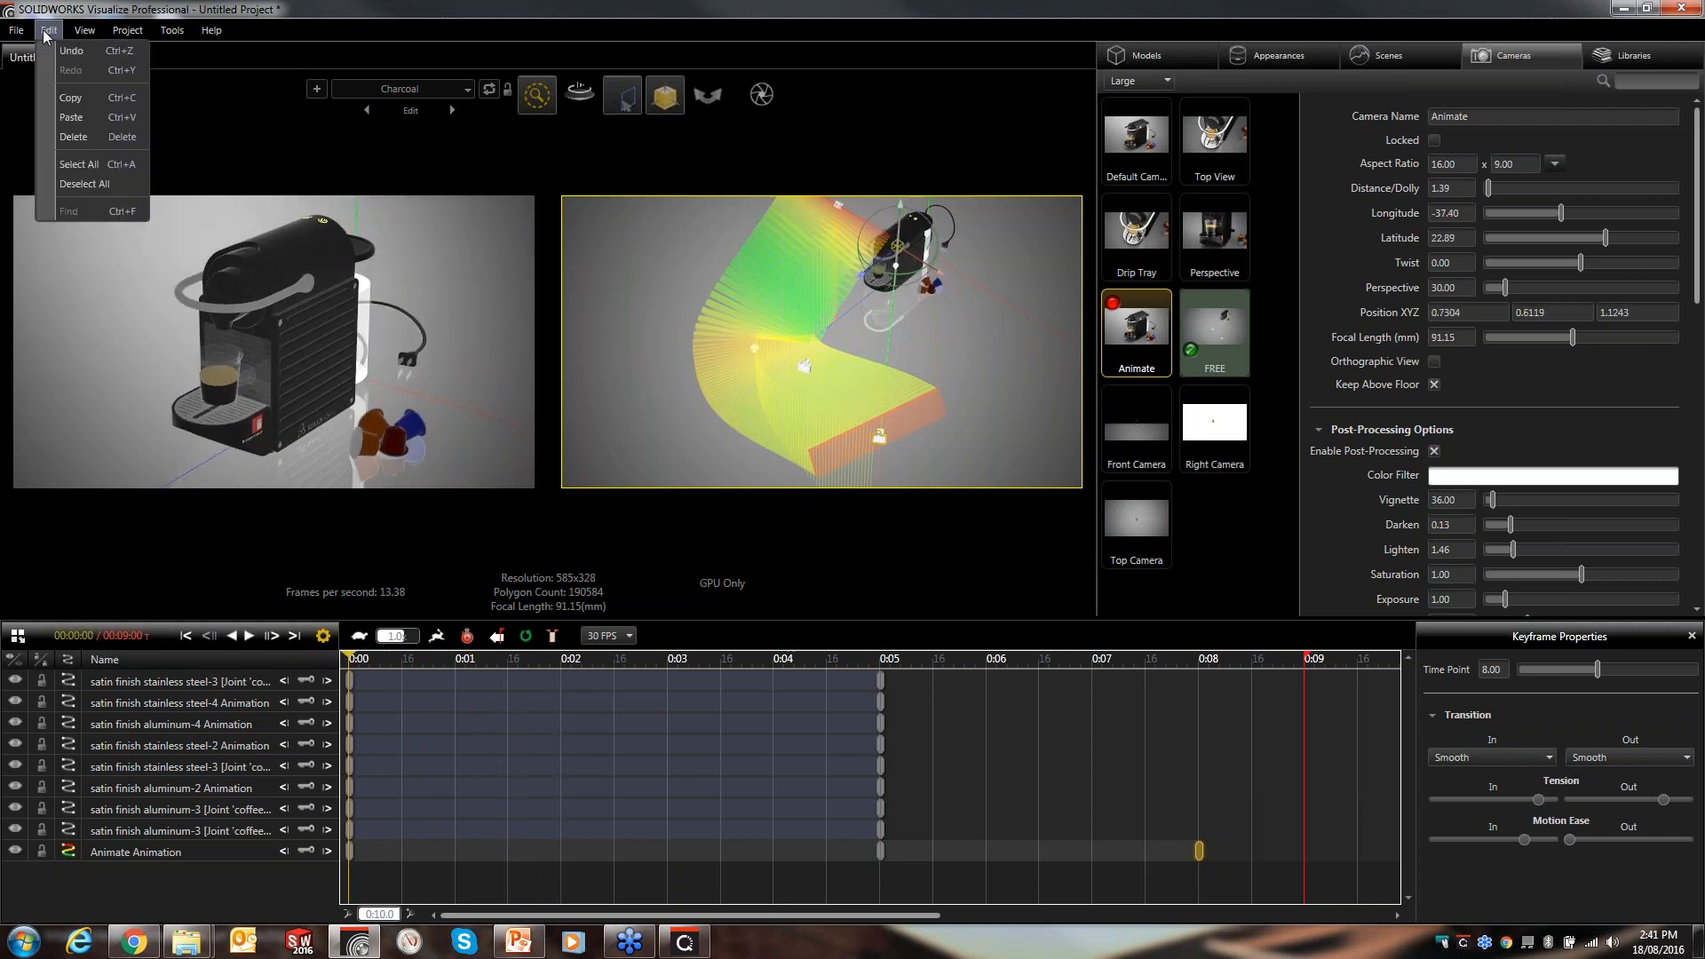
mouse_move(147, 262)
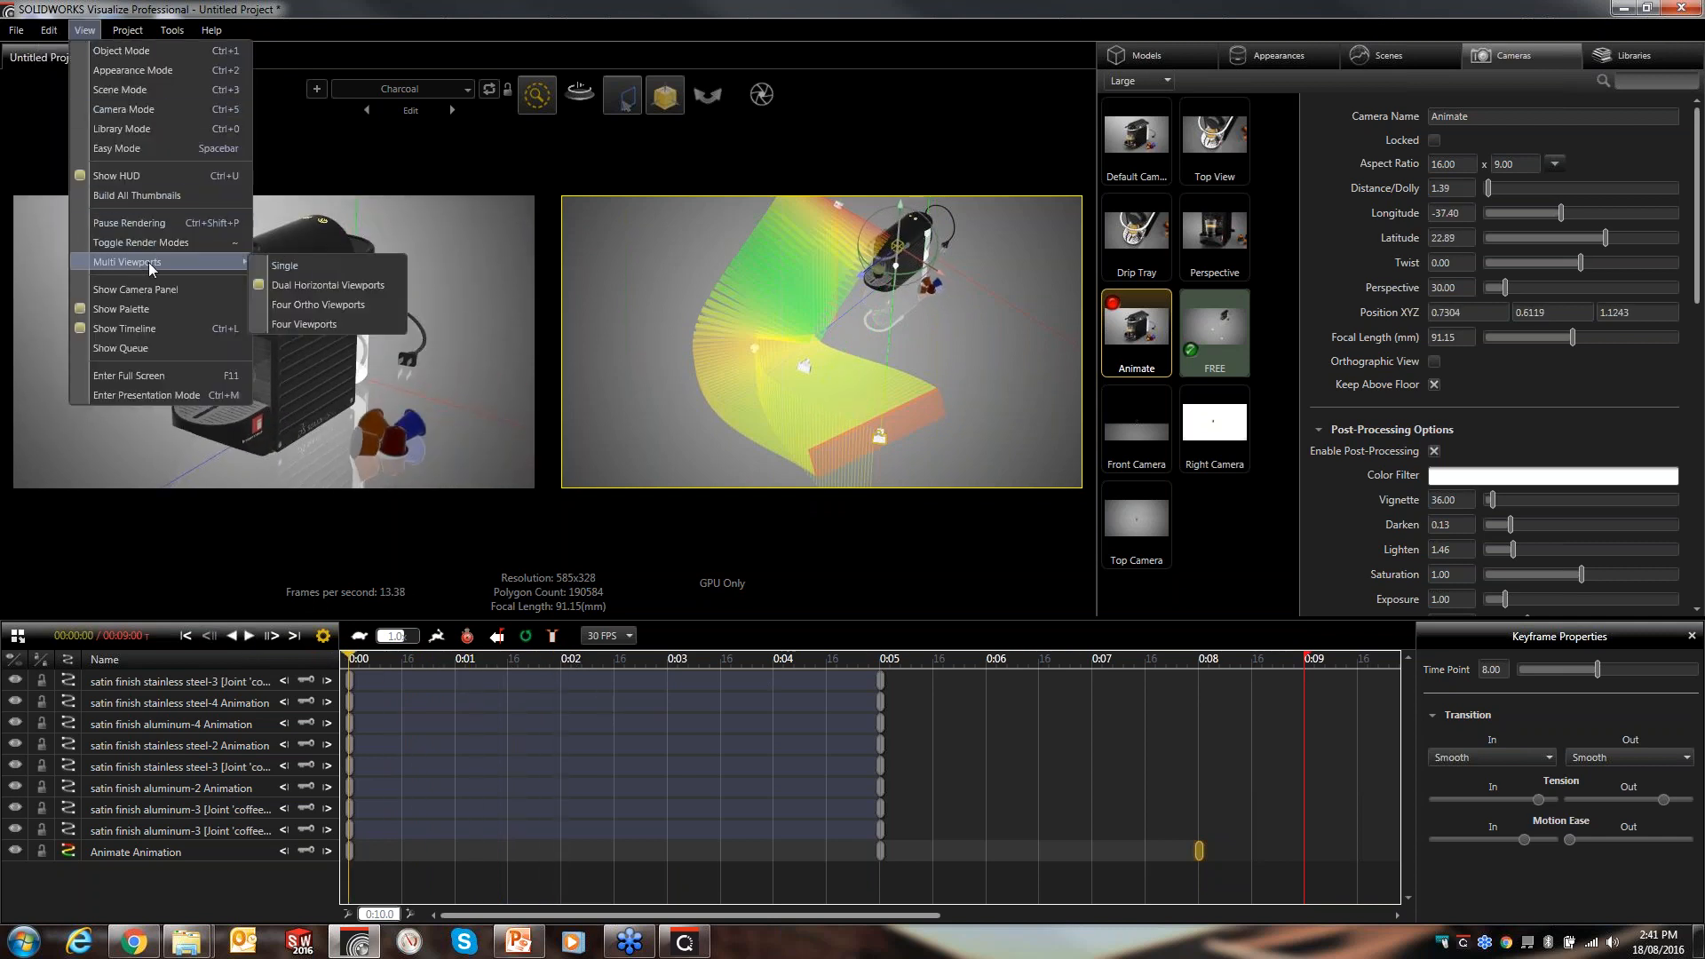
click(286, 266)
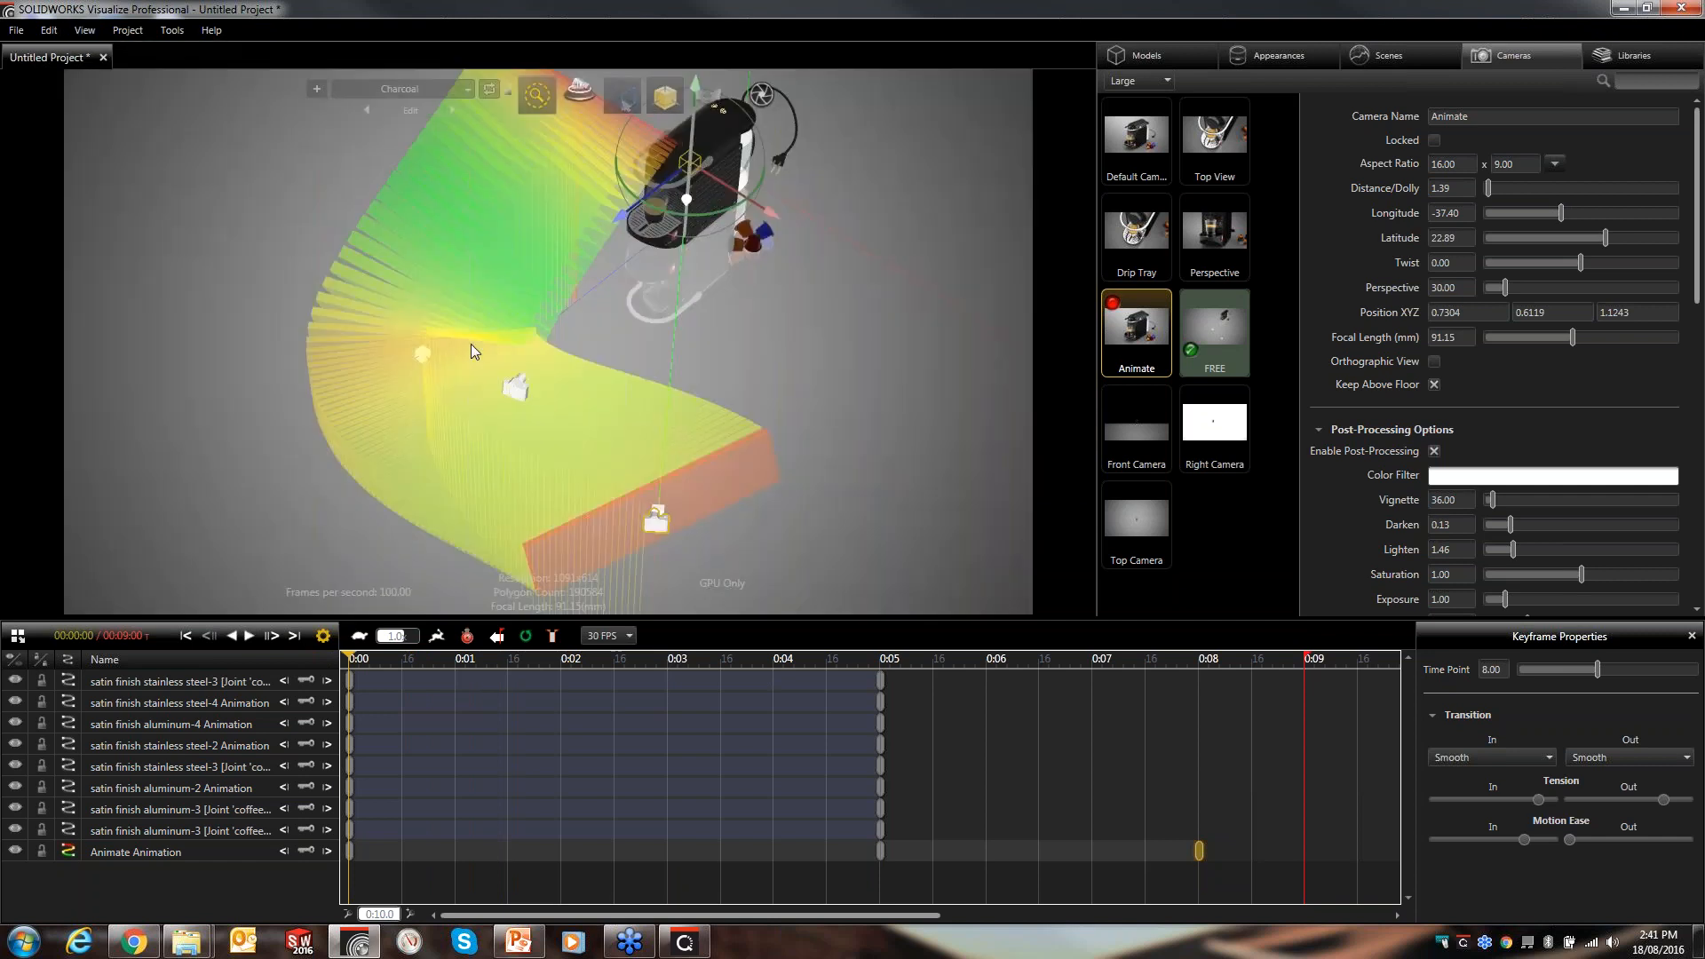
- Hide the Animate animation ribbon and switch the viewport back to the Animate camera
click(69, 851)
click(1019, 394)
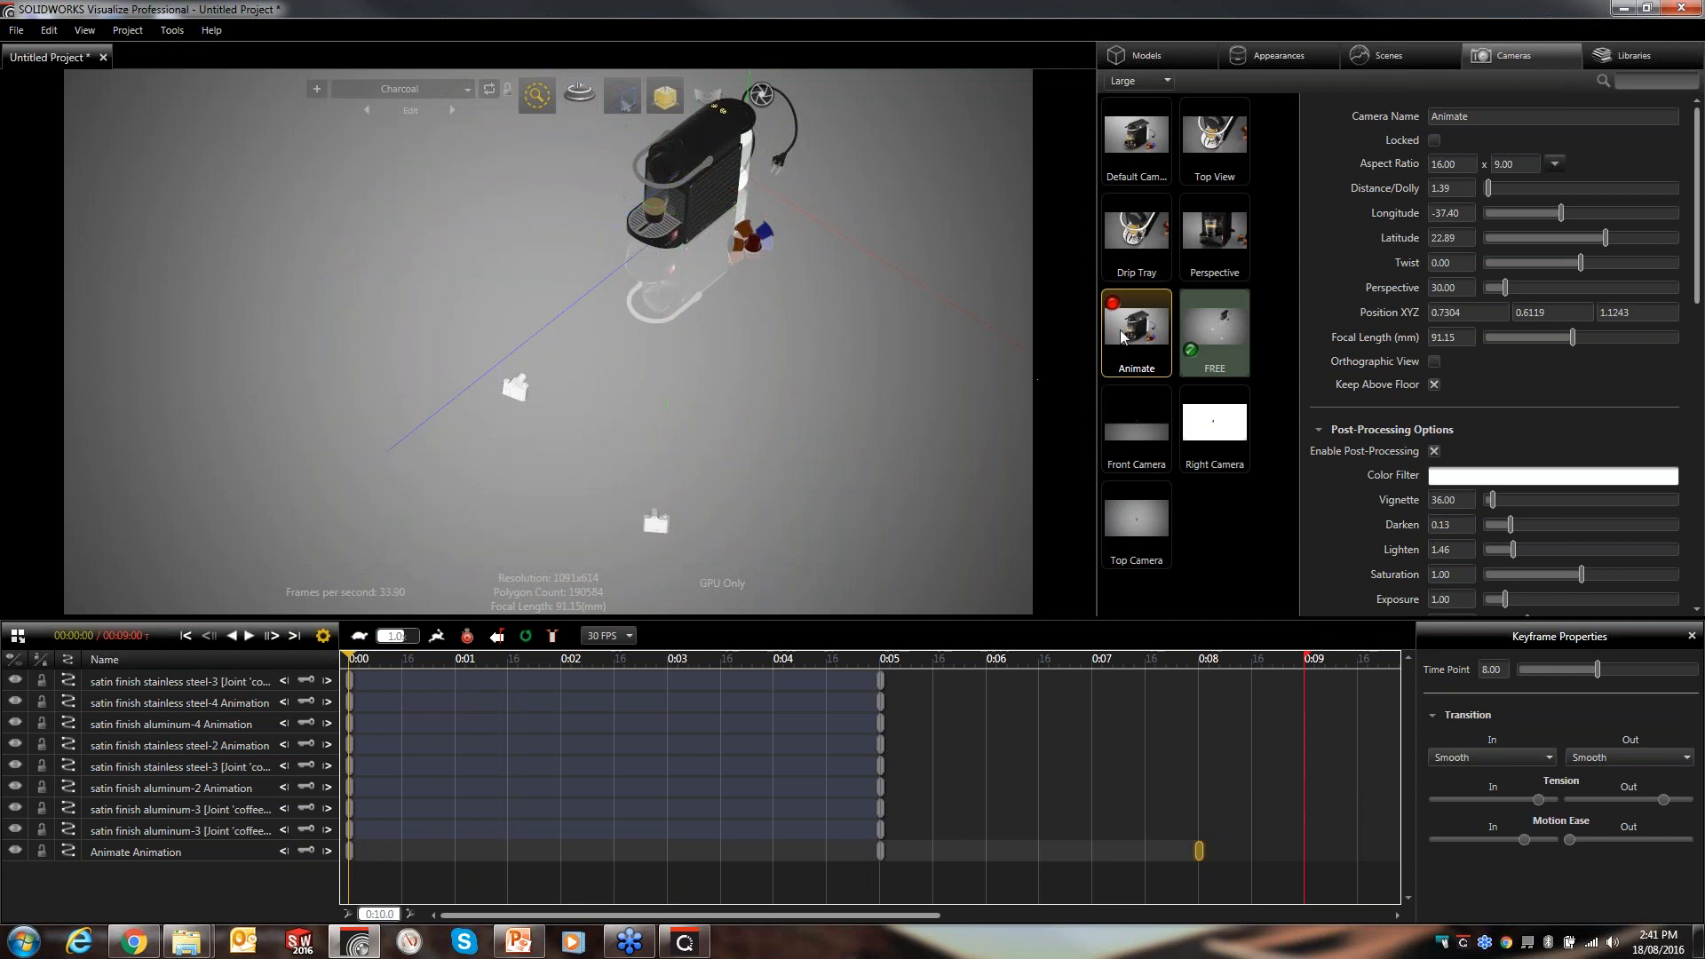
double_click(1140, 329)
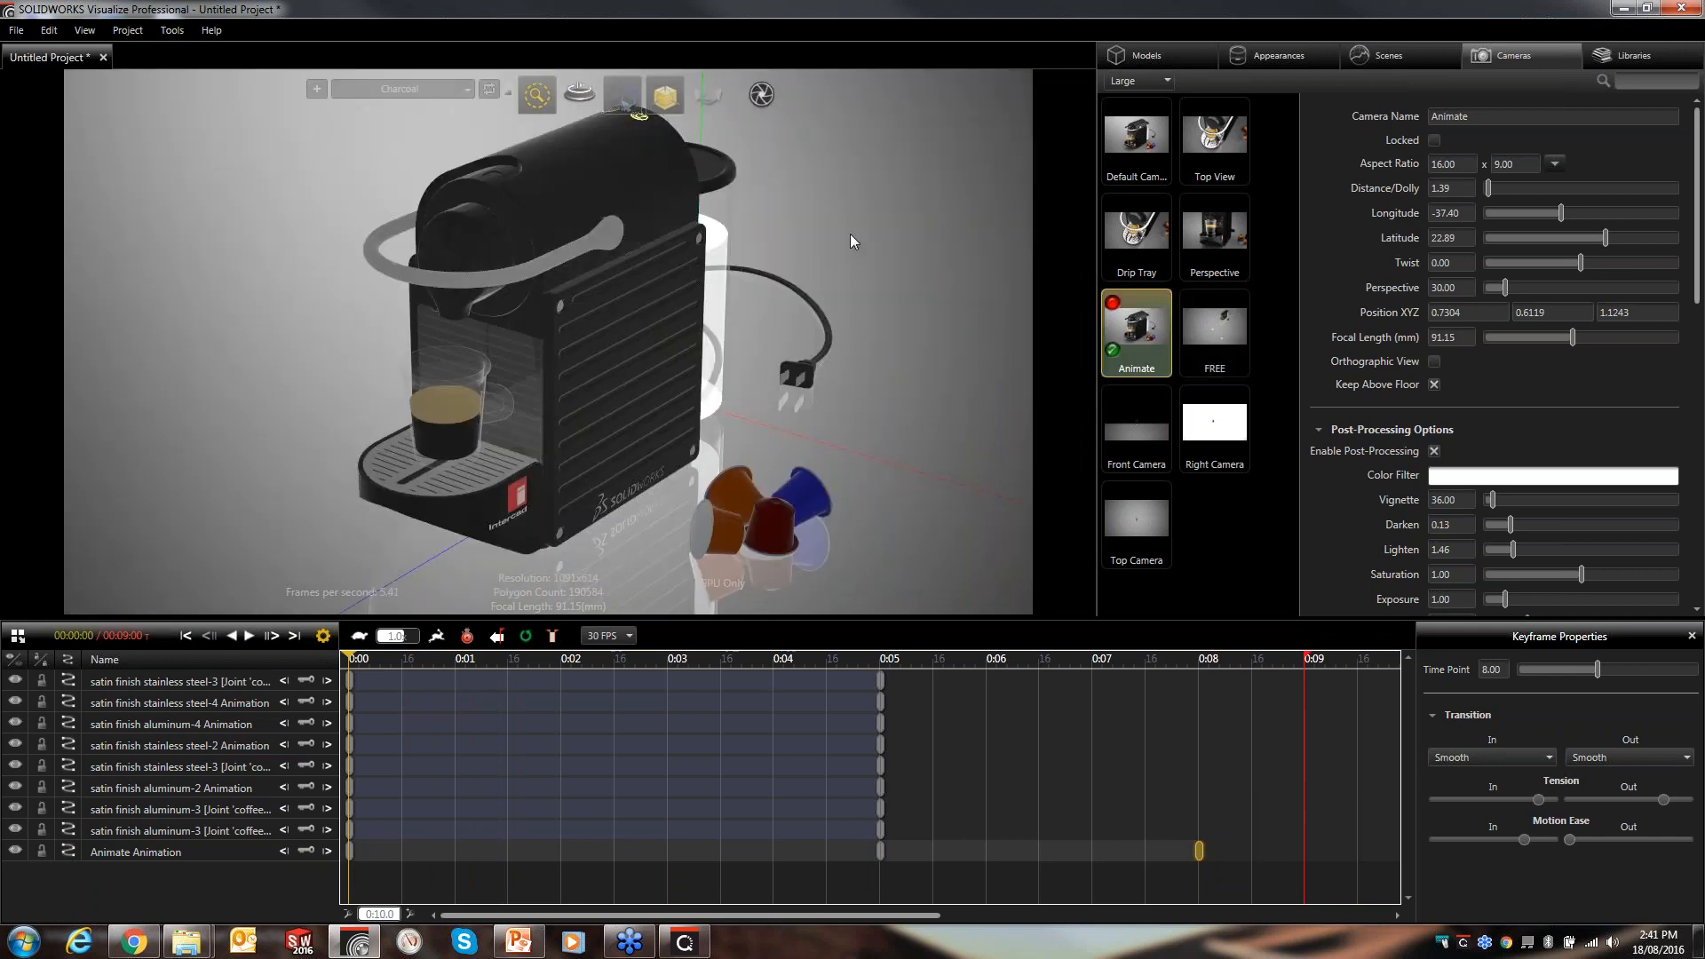
- Scrub the timeline from the start to about 0:08 to preview the camera motion
drag(350, 656, 638, 695)
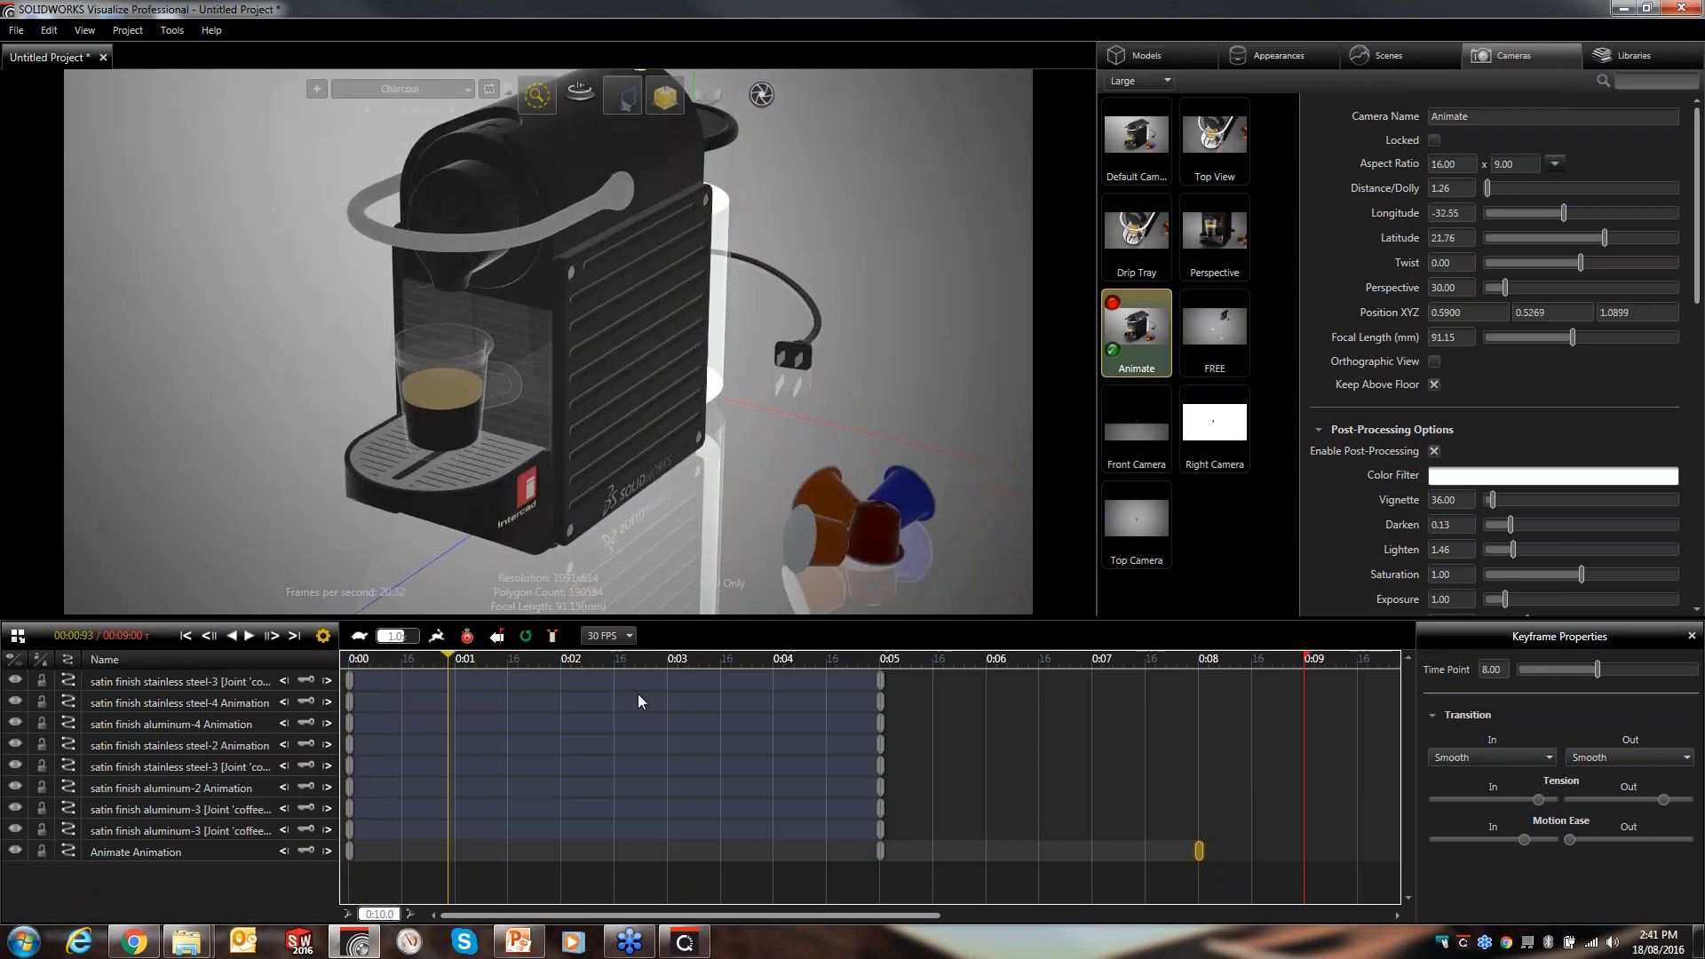
click(879, 680)
drag(879, 680, 1008, 686)
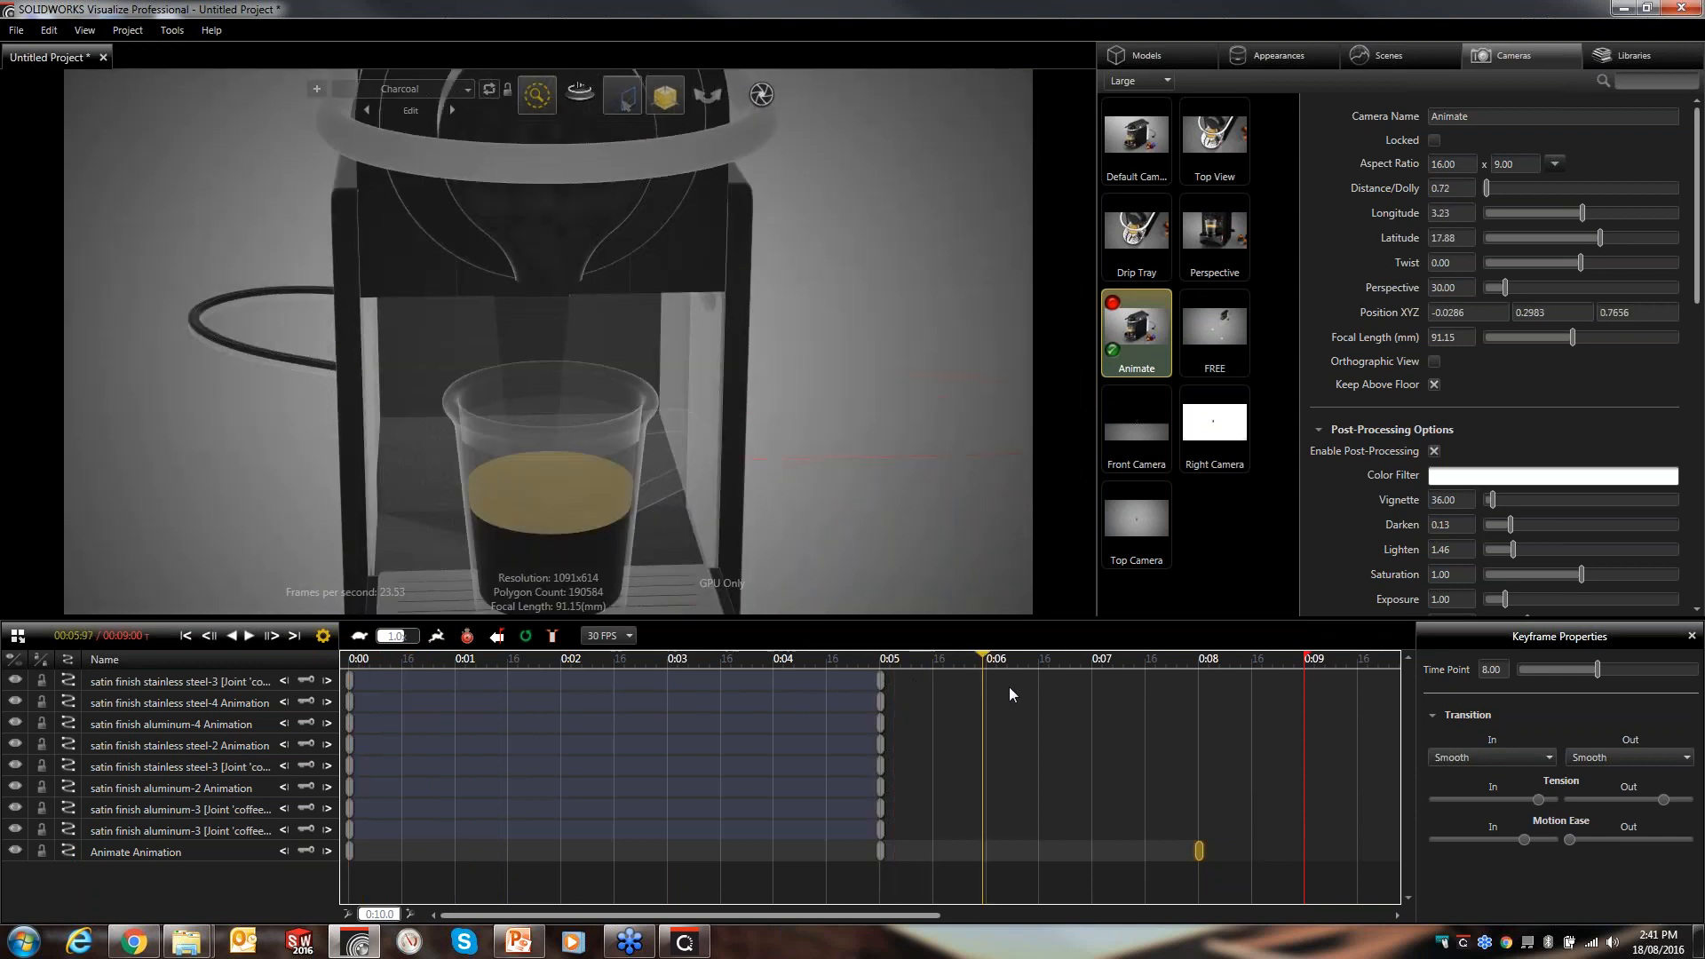
drag(1152, 701, 1177, 704)
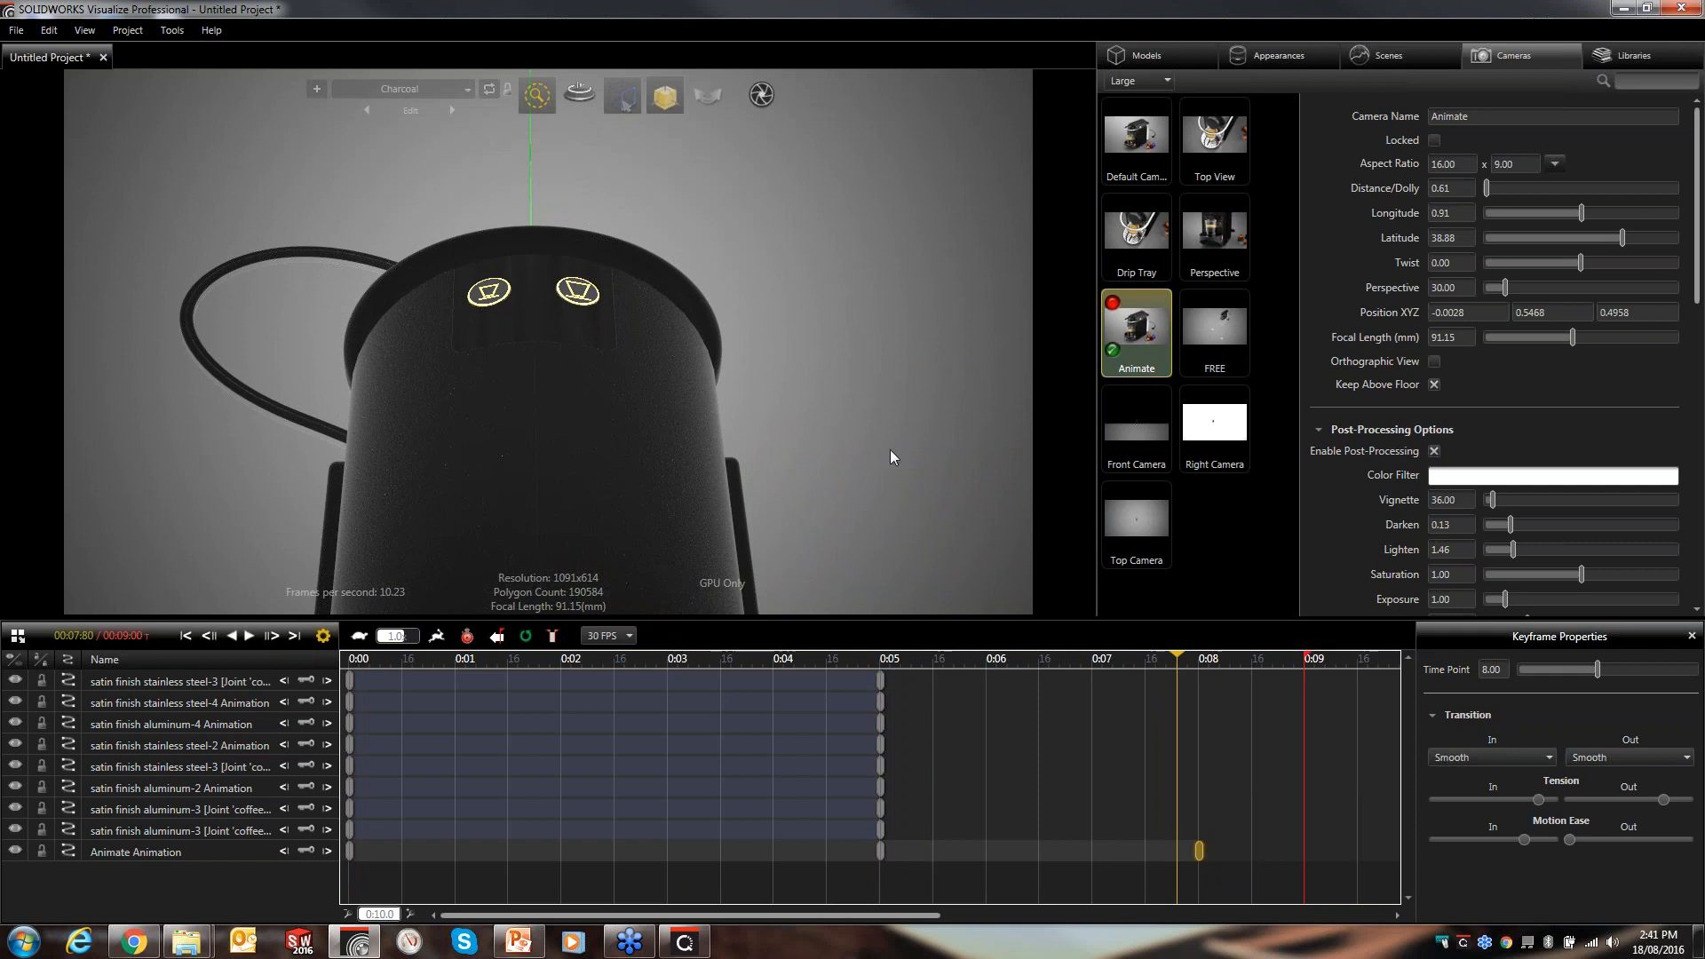
- Add a keyframe to the White Panel Ts Studio environment at the current time
click(1368, 55)
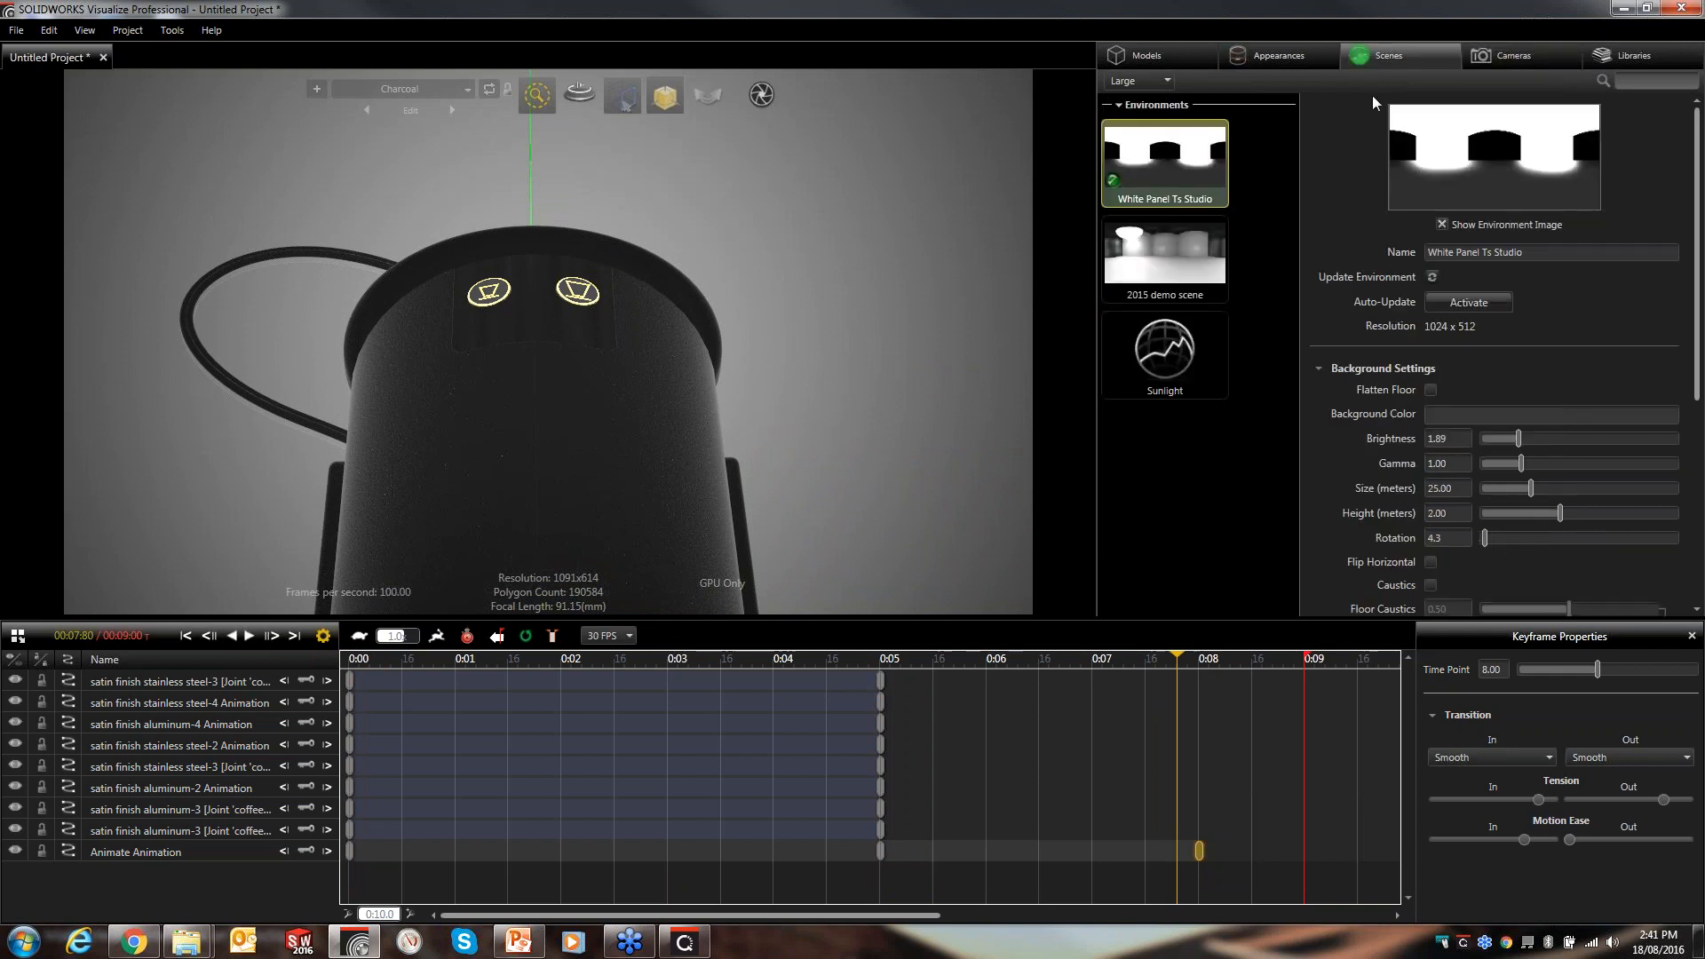
right_click(1165, 170)
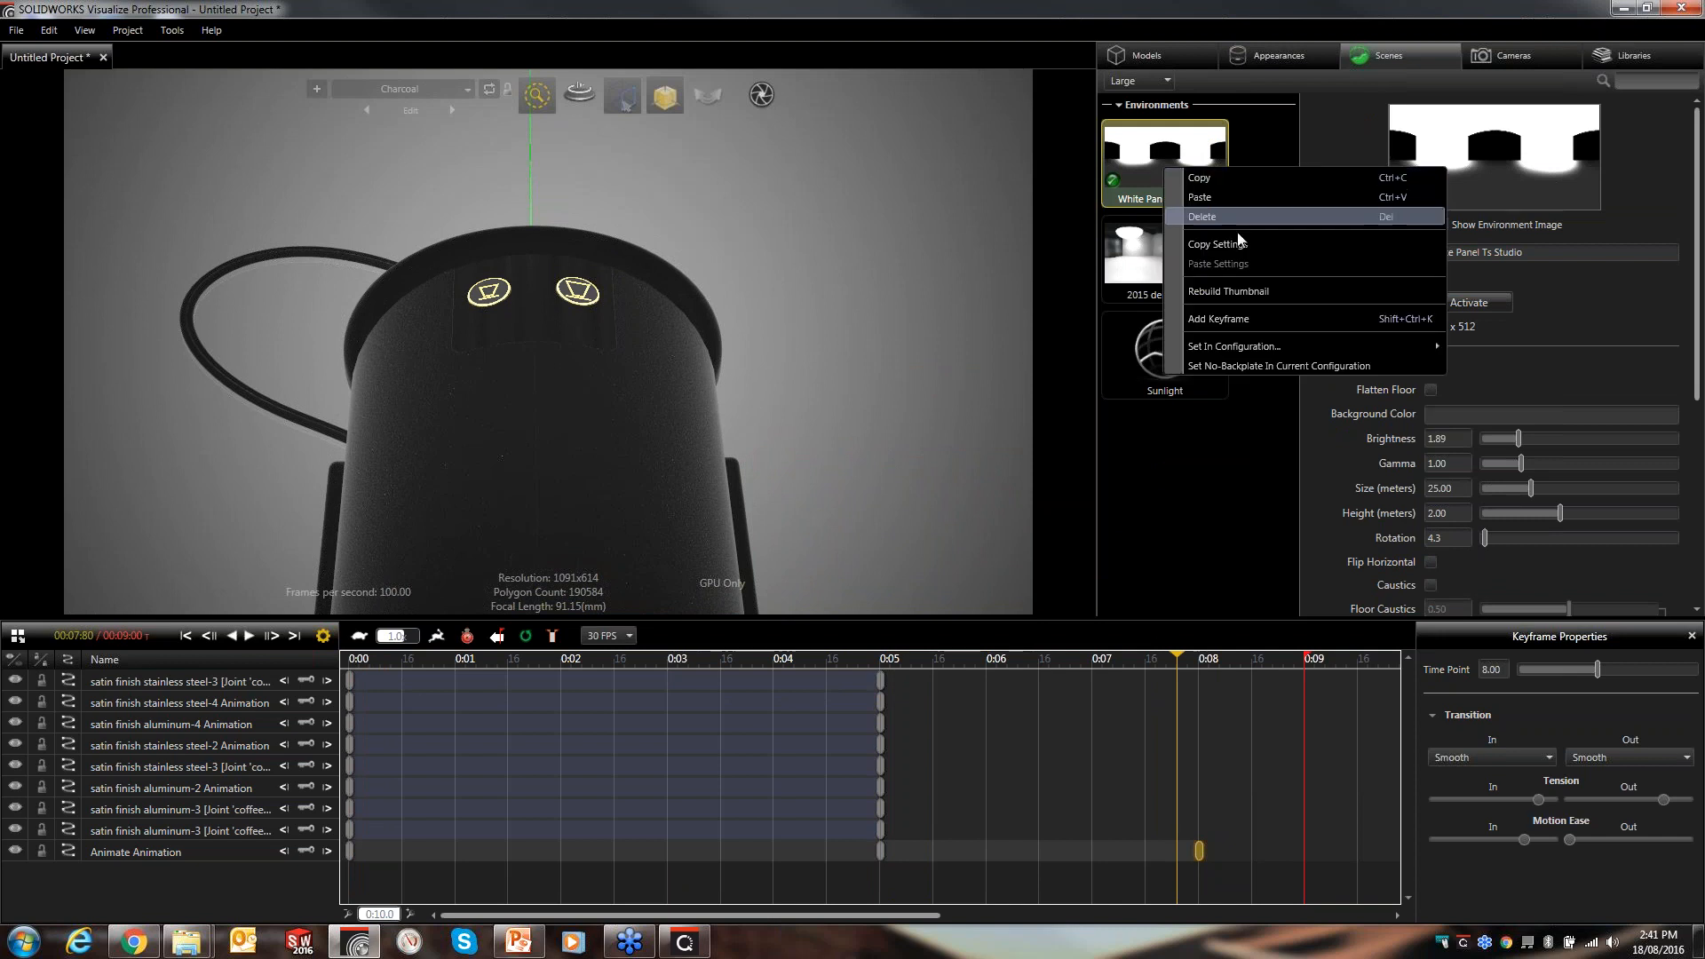
click(1266, 314)
- At 0:09, lower the environment brightness to 0.36
drag(1178, 663, 1309, 670)
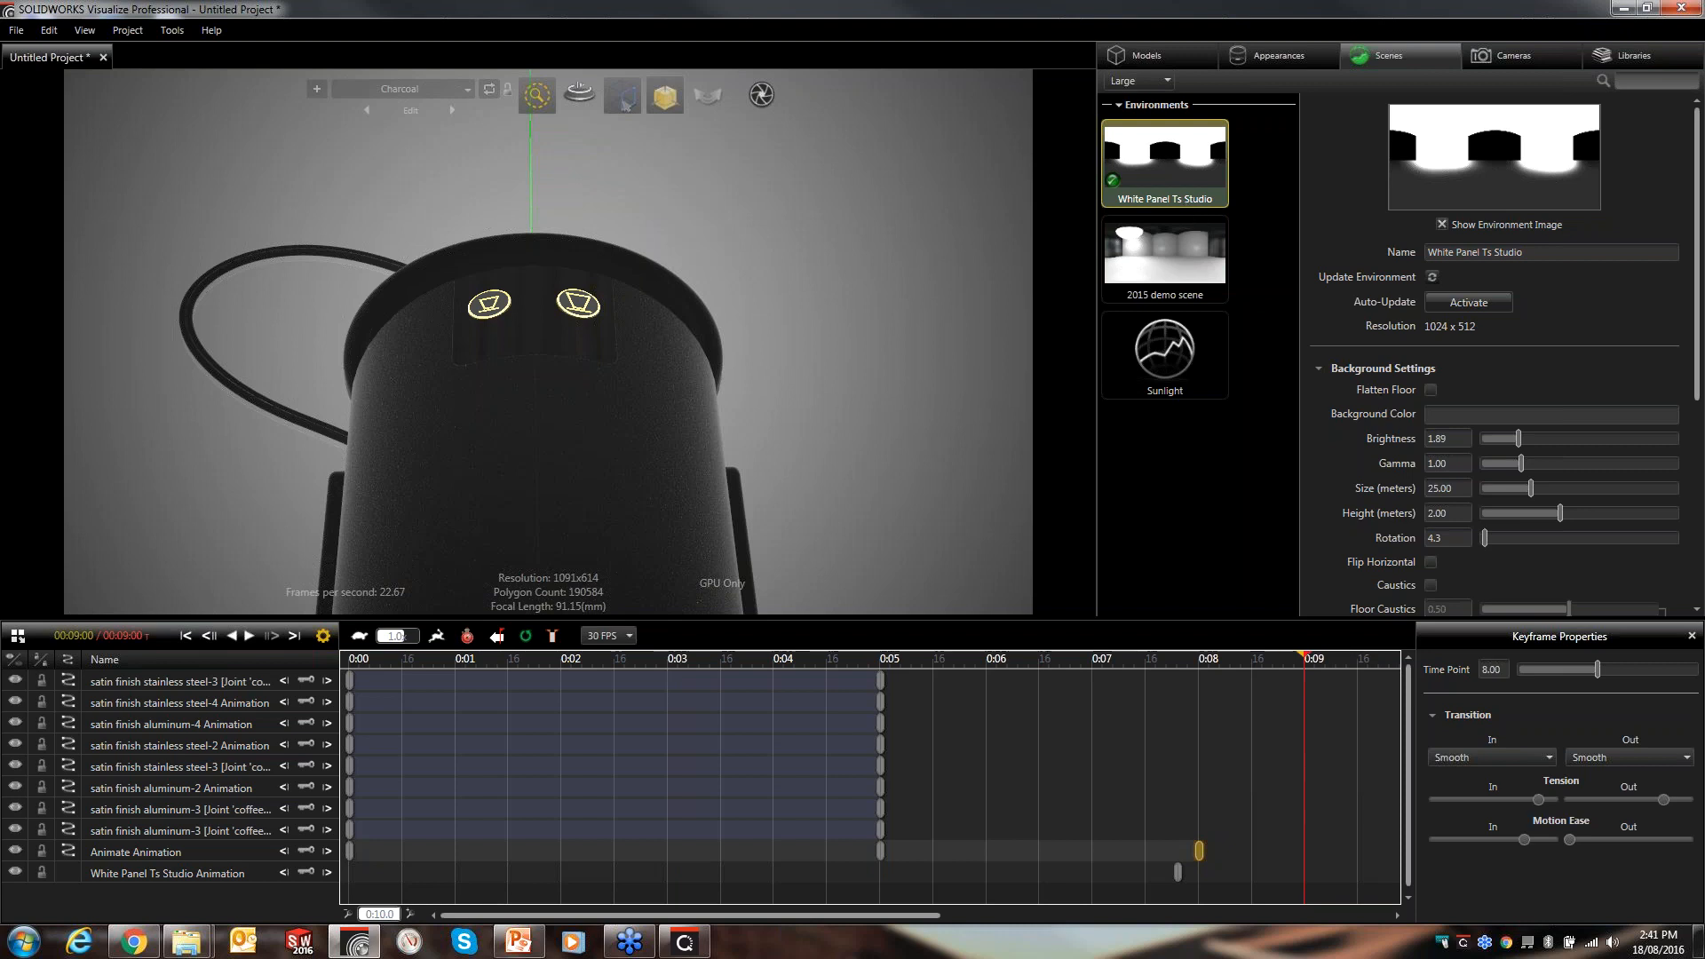
drag(1456, 438, 1330, 447)
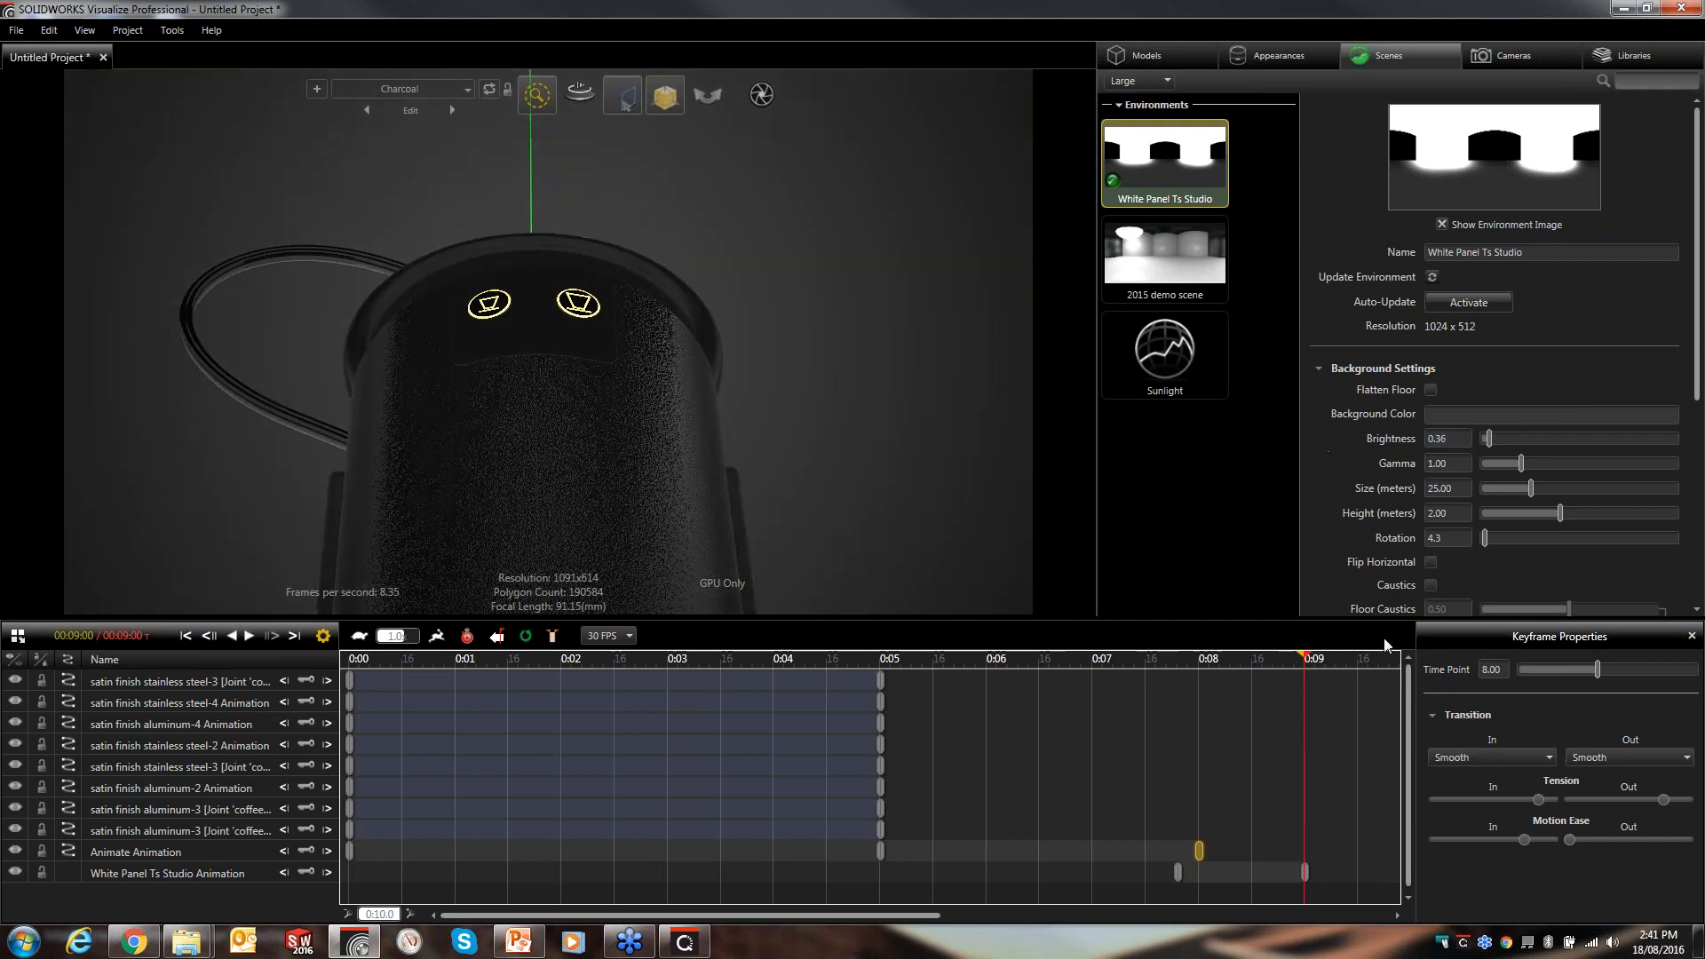
- Jump to the Animate camera's 0:08 keyframe and set the camera's vignette to 34
drag(1302, 658, 1173, 690)
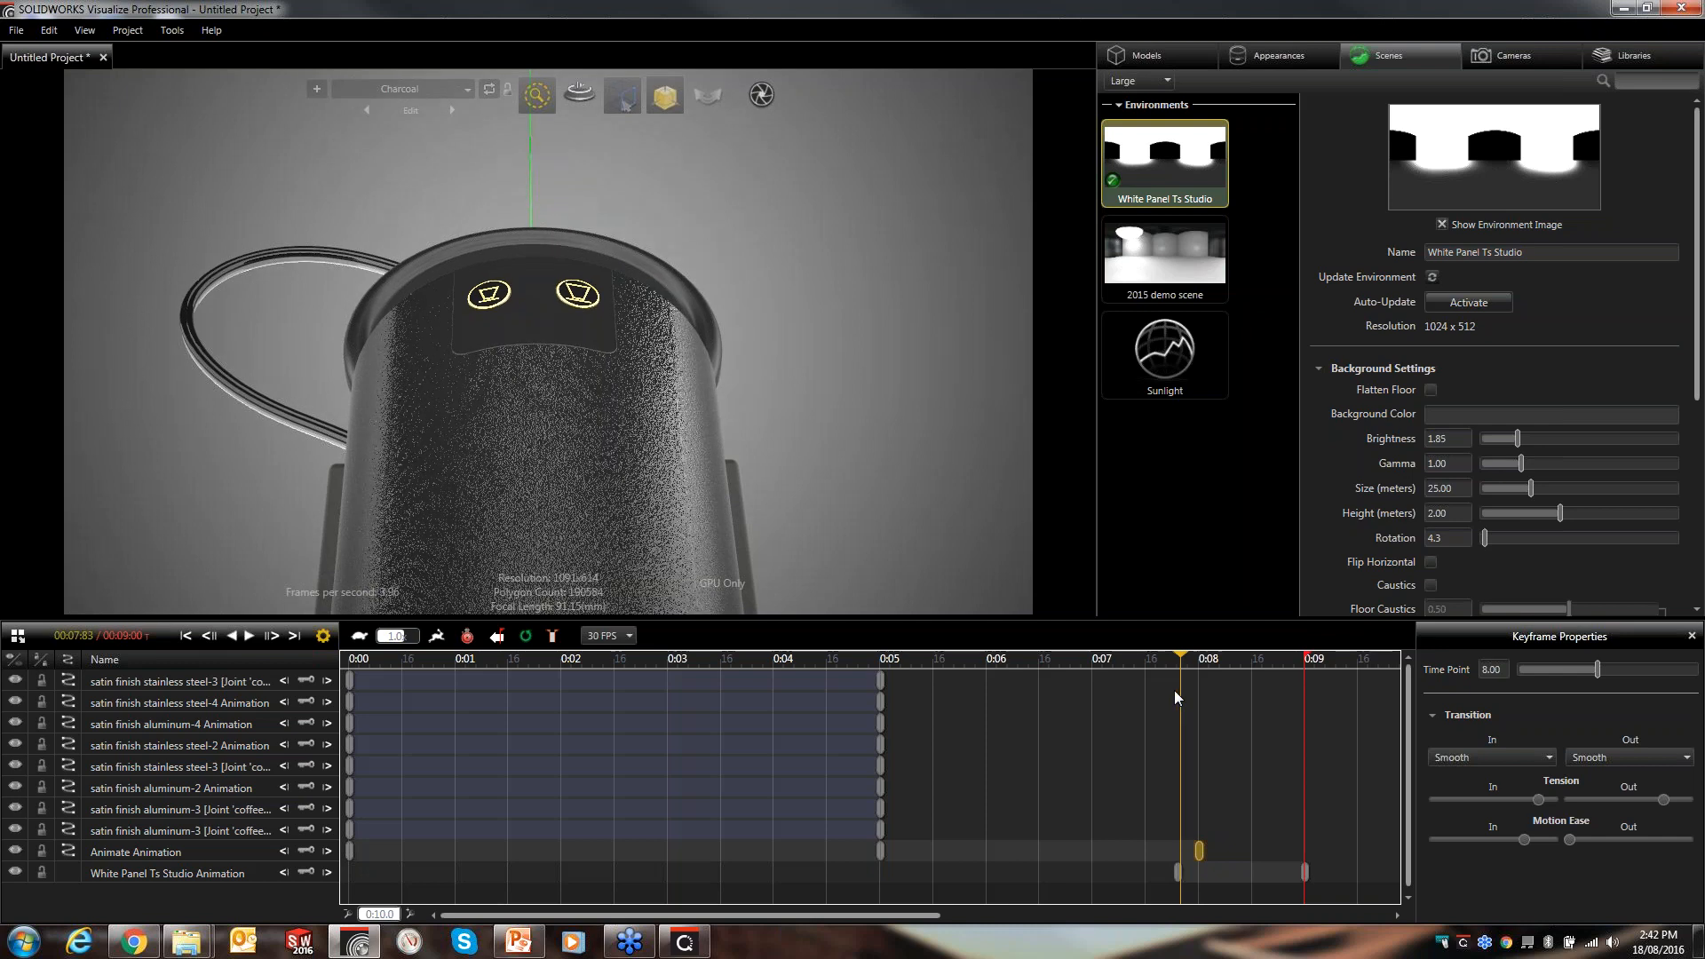
click(327, 852)
click(1509, 55)
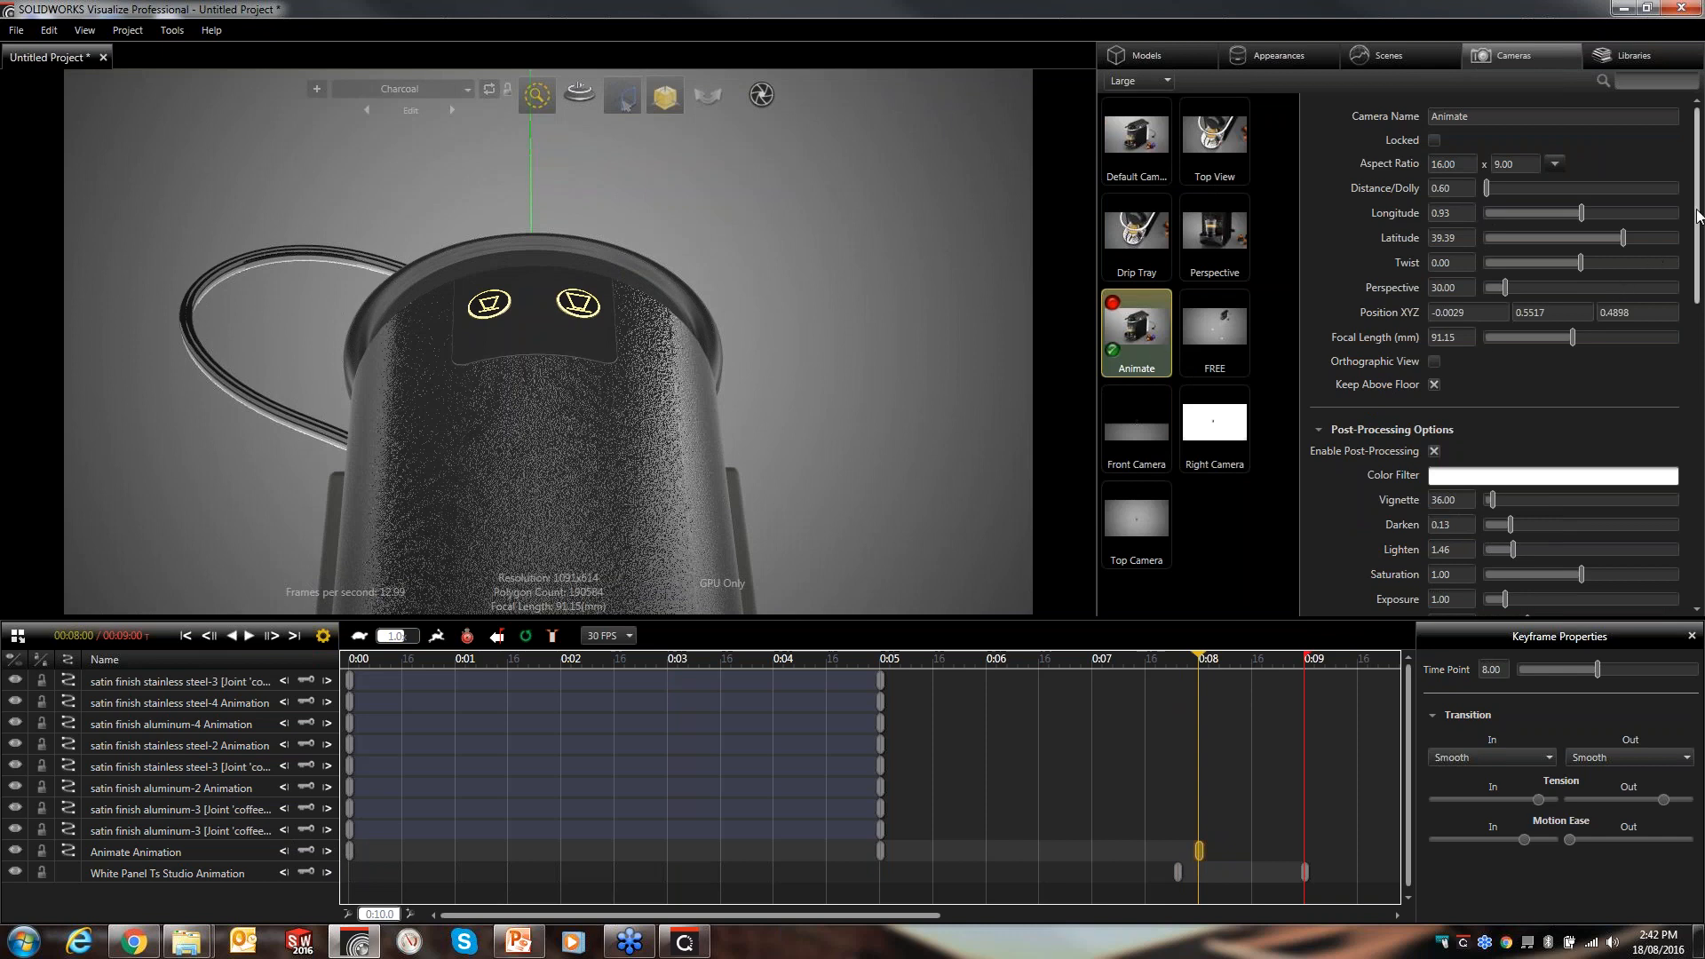
scroll(1614, 281, down, 3)
scroll(1587, 368, down, 3)
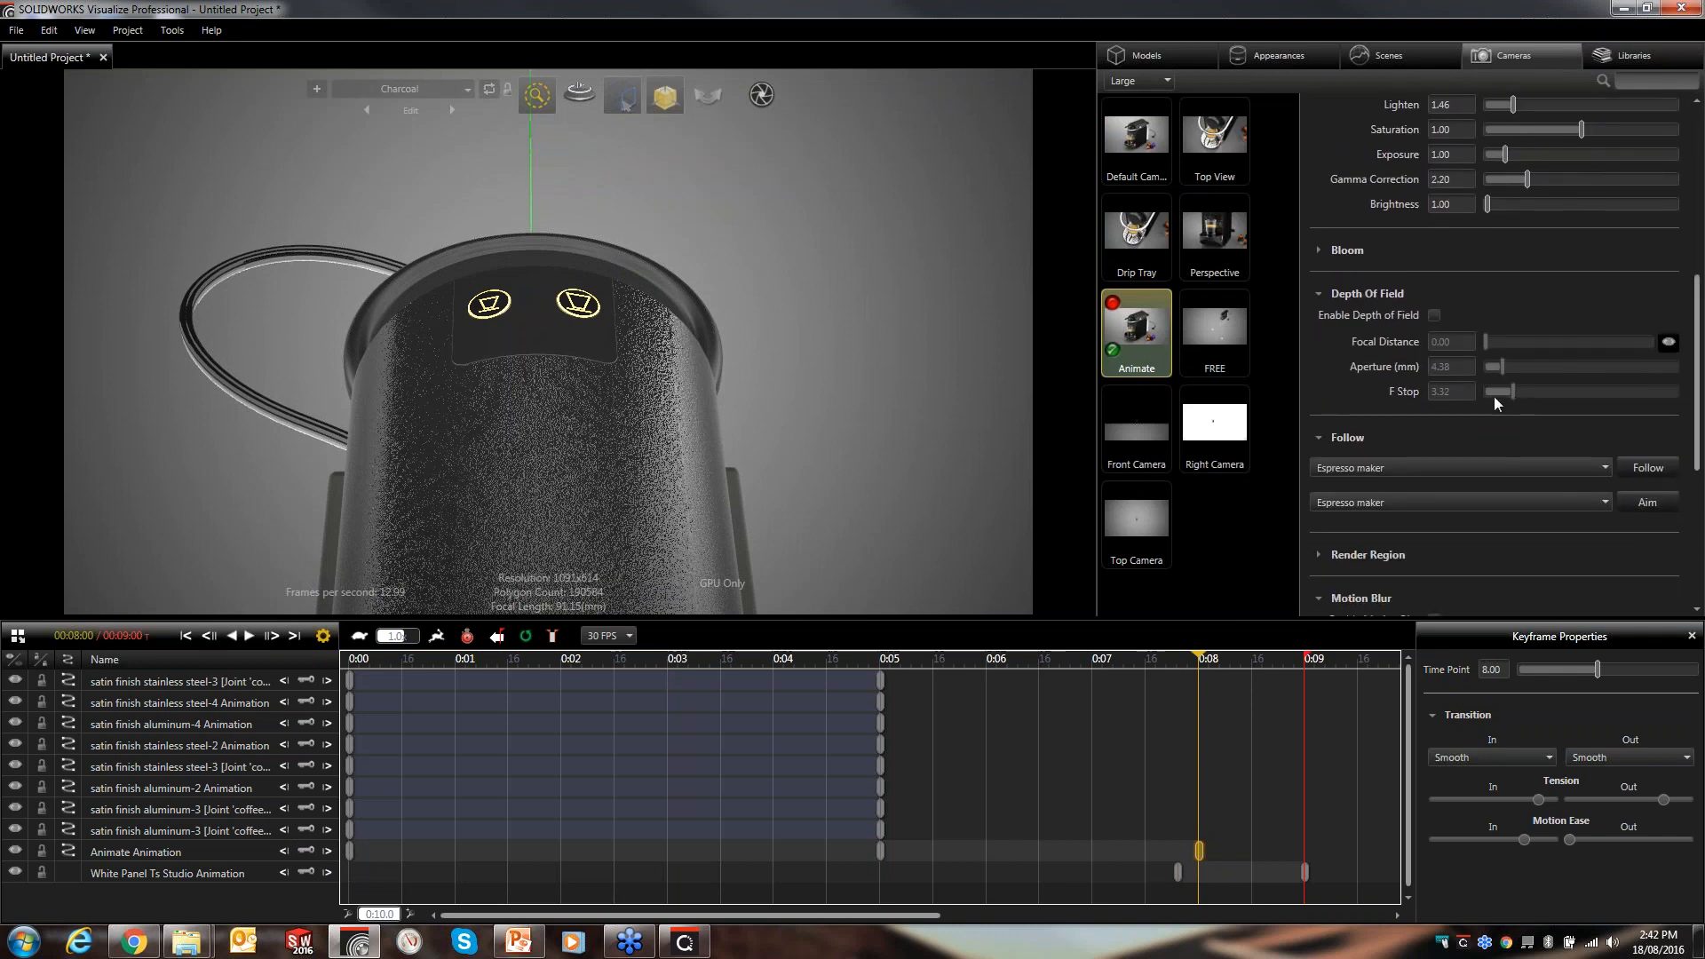
drag(1697, 414, 1697, 507)
scroll(1506, 279, up, 10)
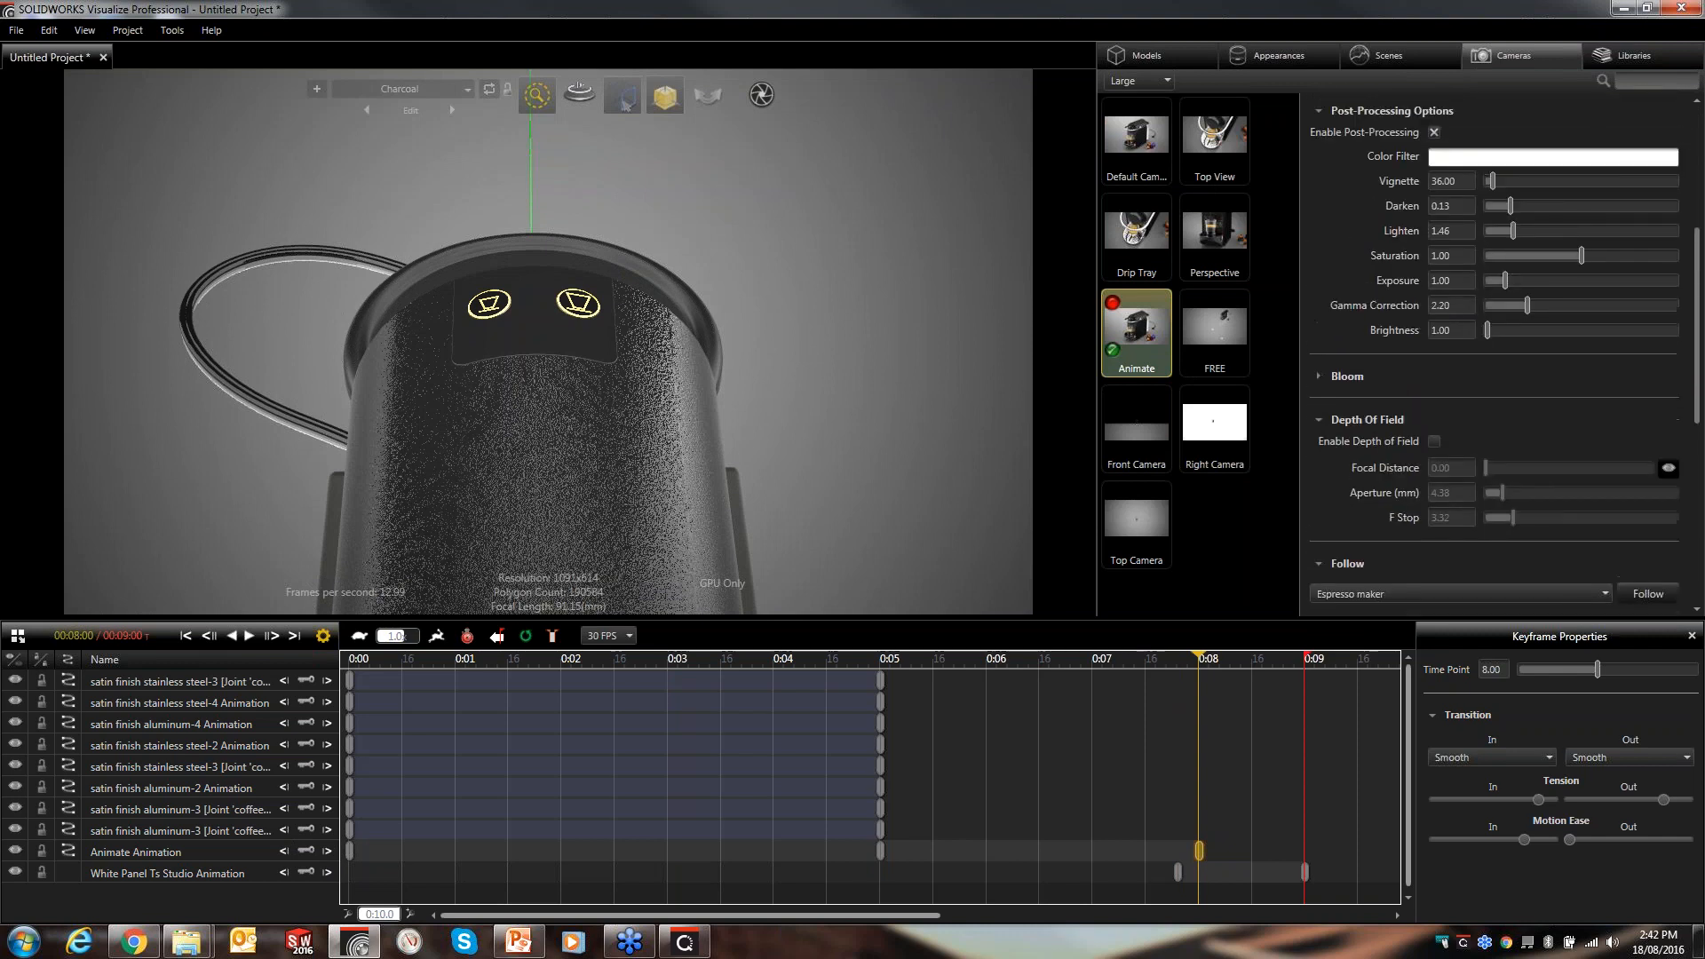
mouse_move(1443, 187)
mouse_down()
mouse_move(1493, 196)
mouse_move(1445, 194)
mouse_up()
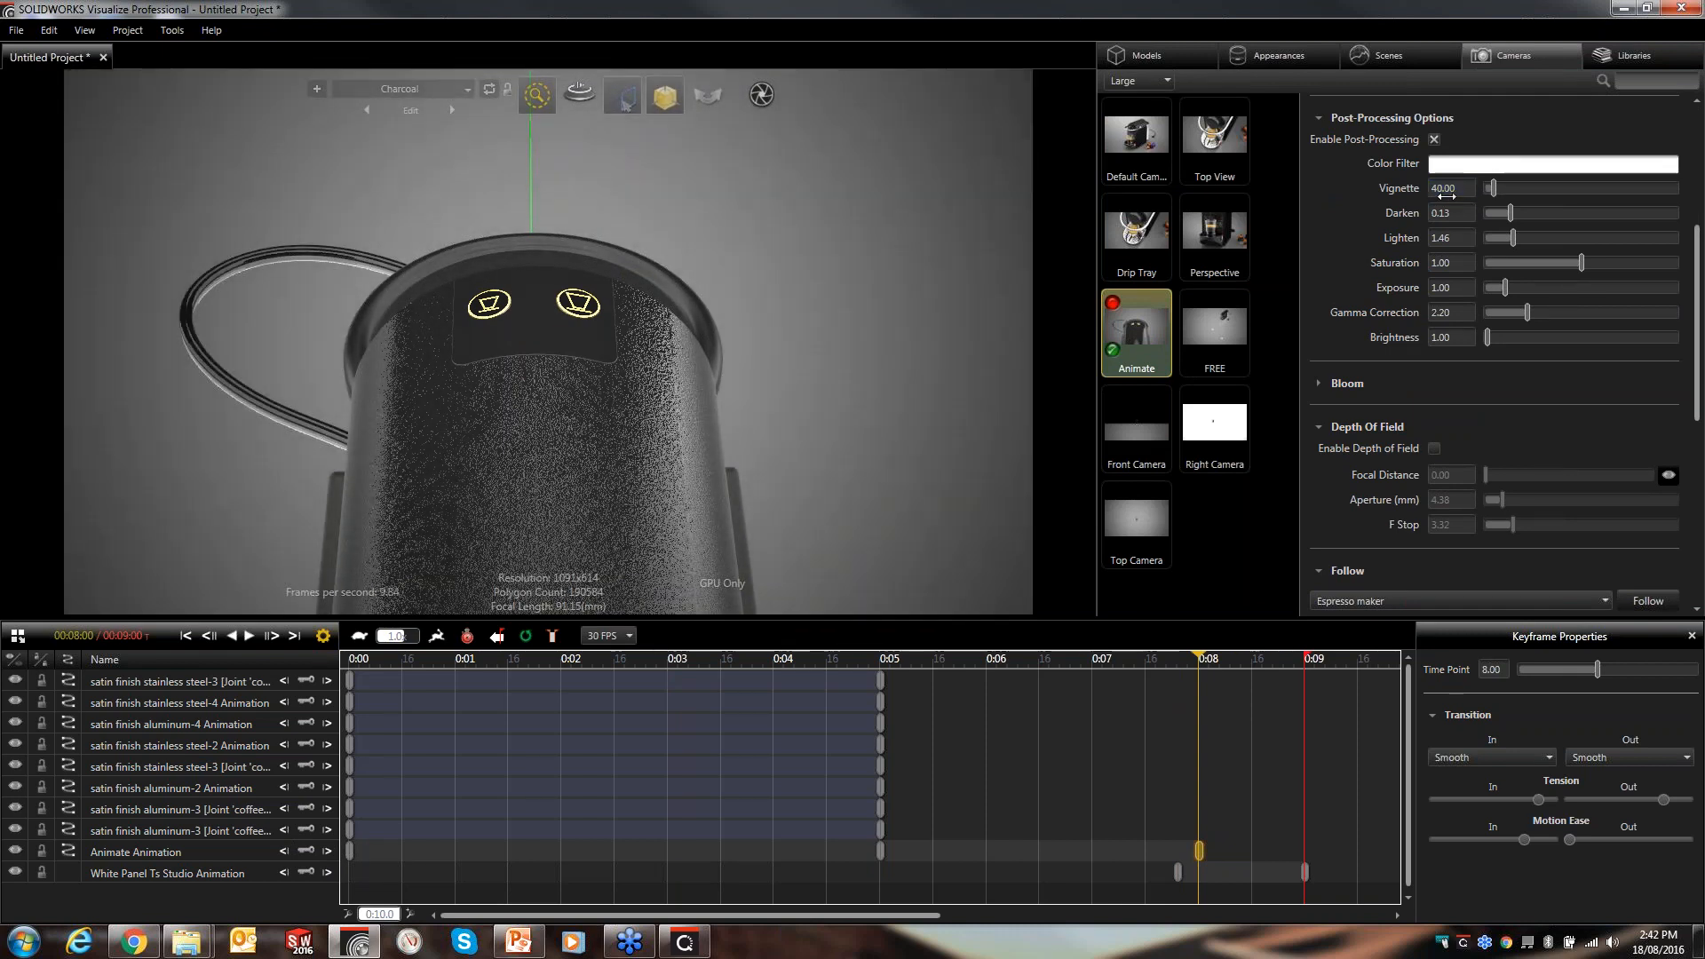
click(1444, 193)
text(34)
key(Return)
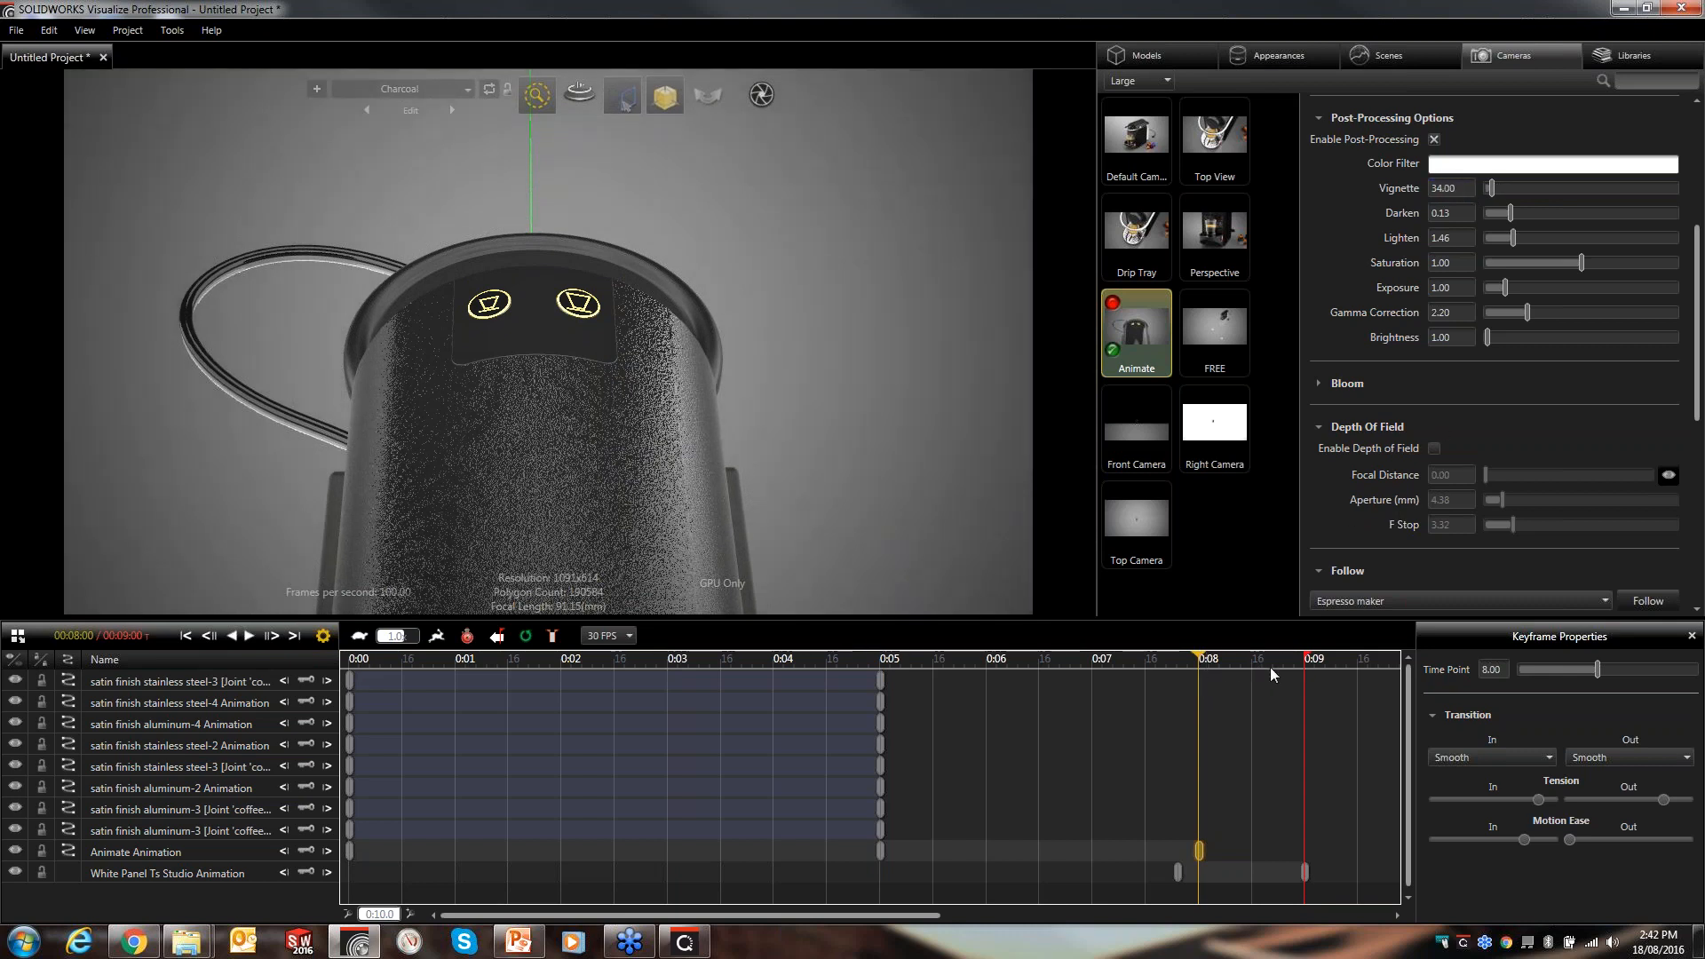
- At about 0:08.6, raise the Animate camera's vignette to 184
drag(1203, 662, 1264, 657)
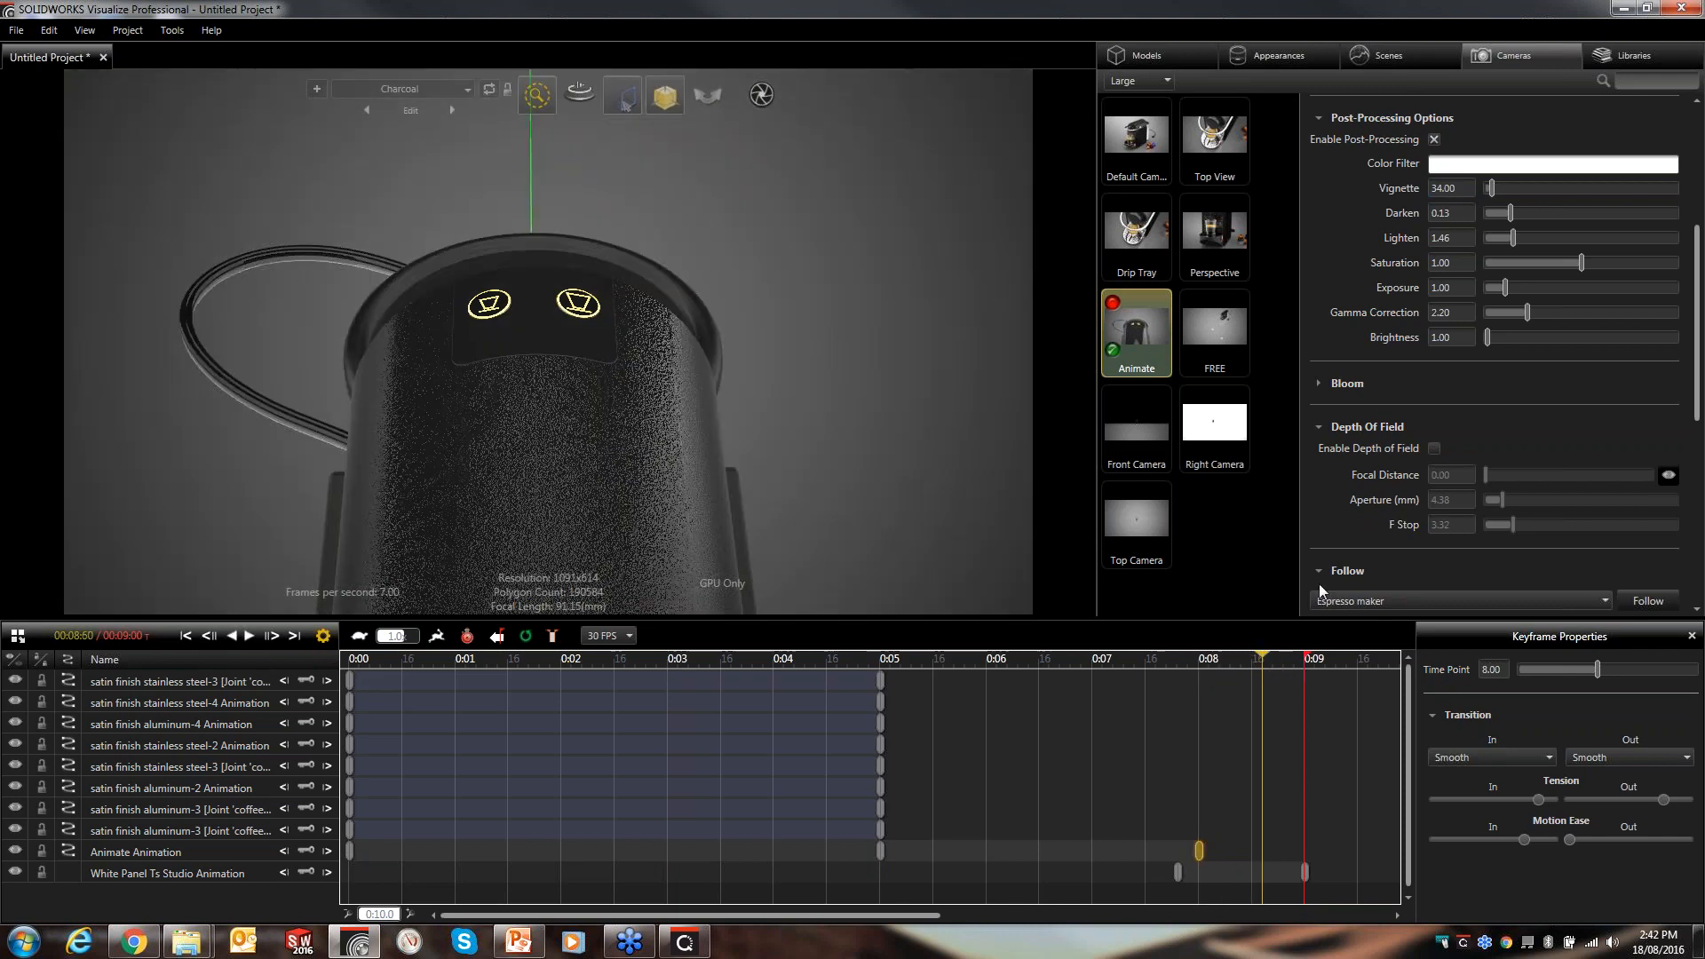
drag(1453, 190, 1522, 195)
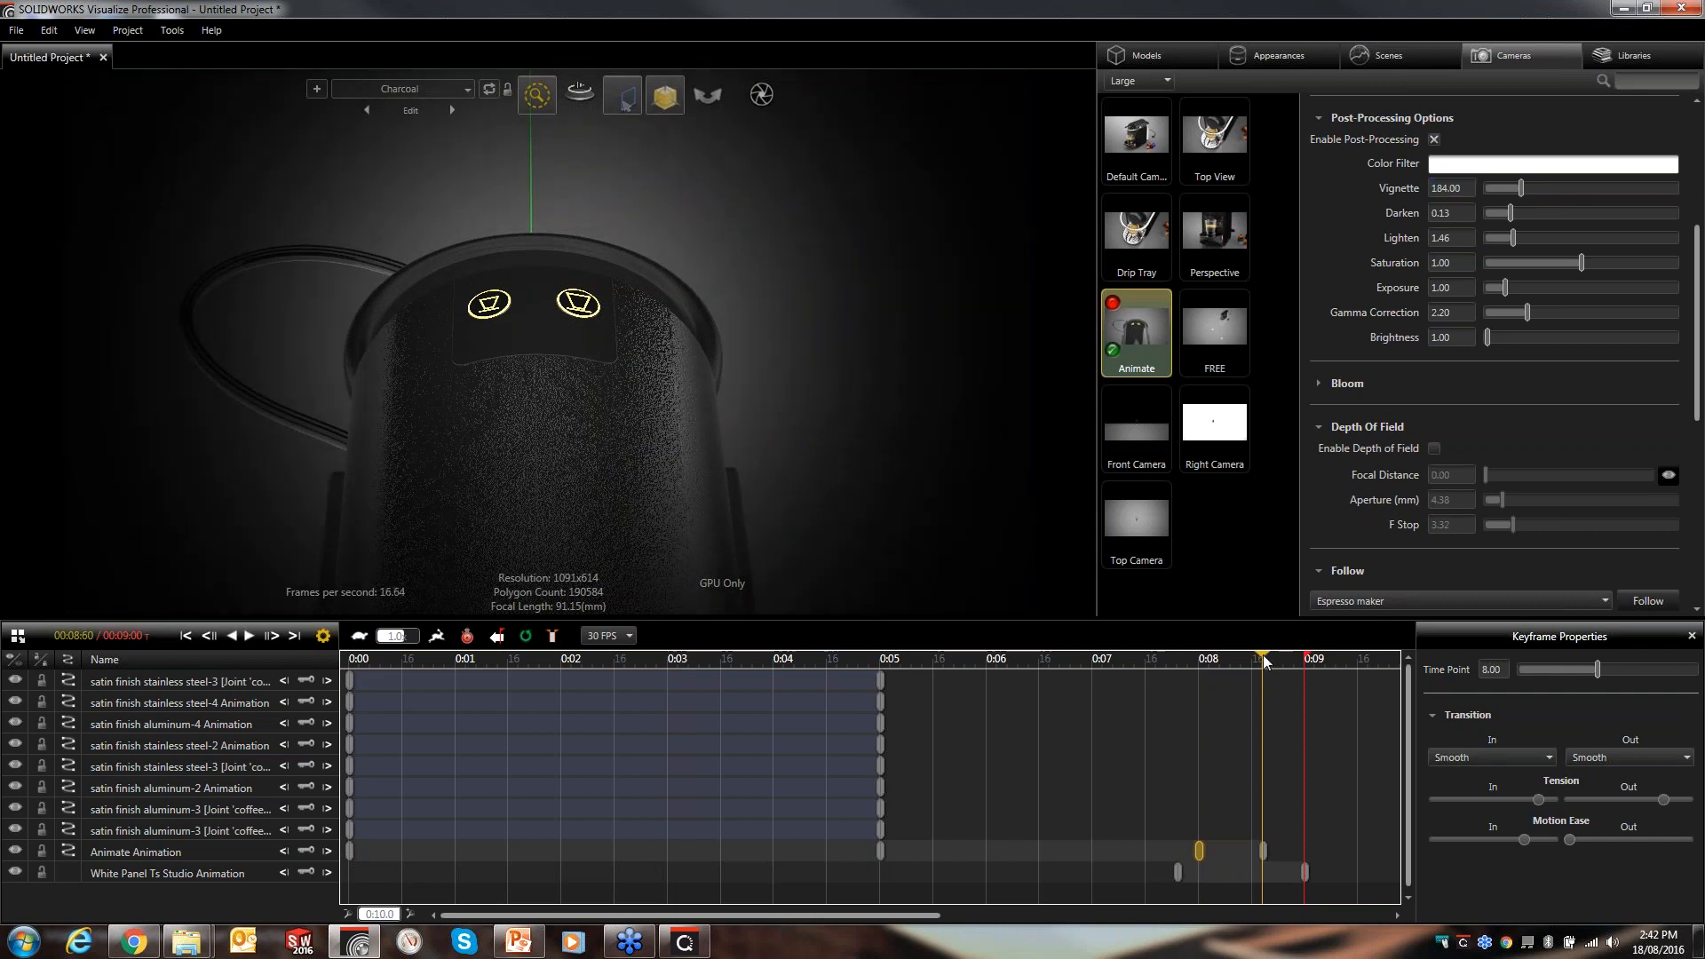
- Add a keyframe to the amber led appearance at about 0:07.4
drag(1252, 661, 1184, 674)
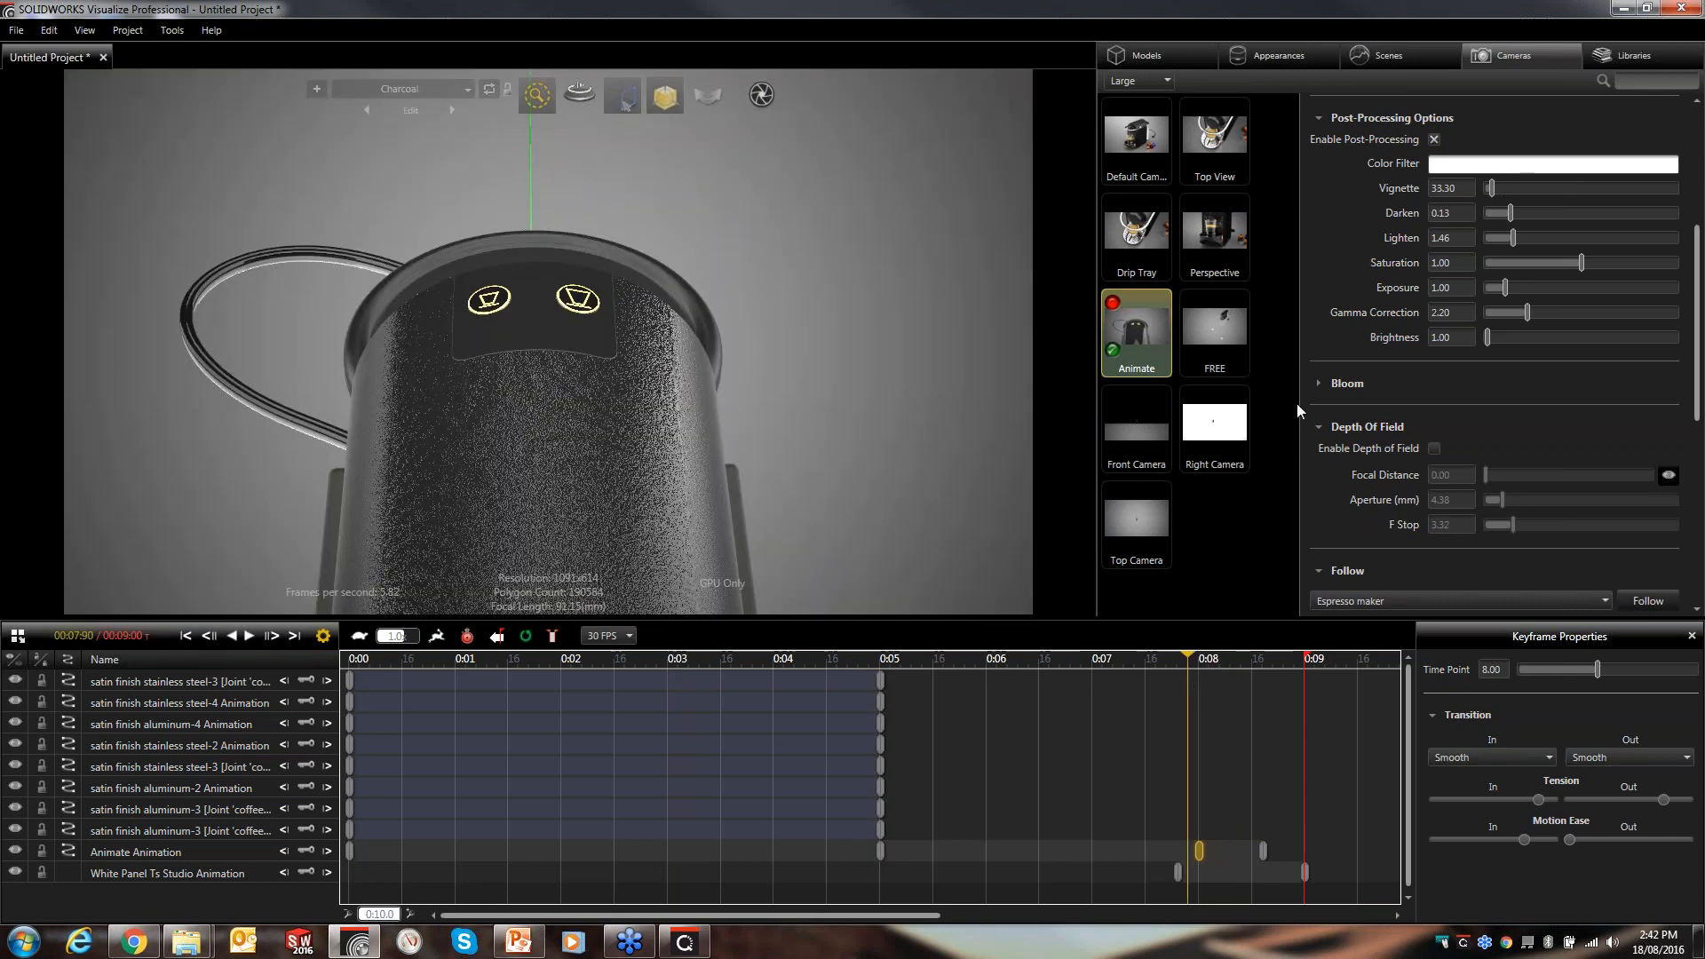
click(1277, 57)
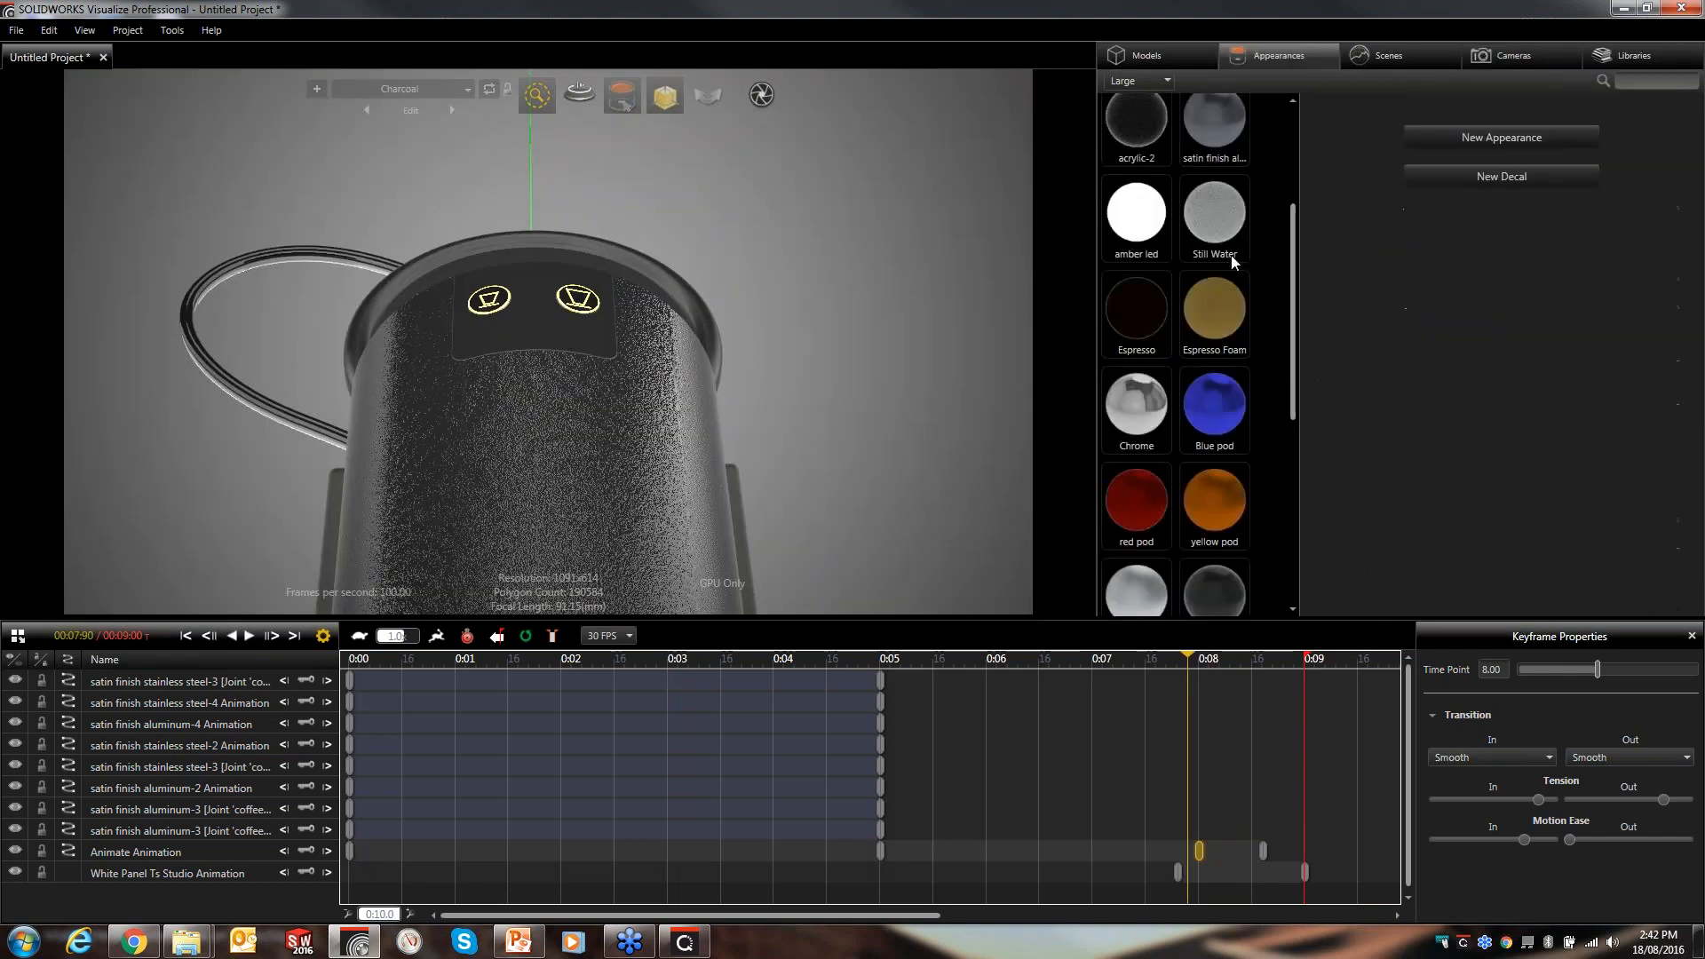
click(1155, 229)
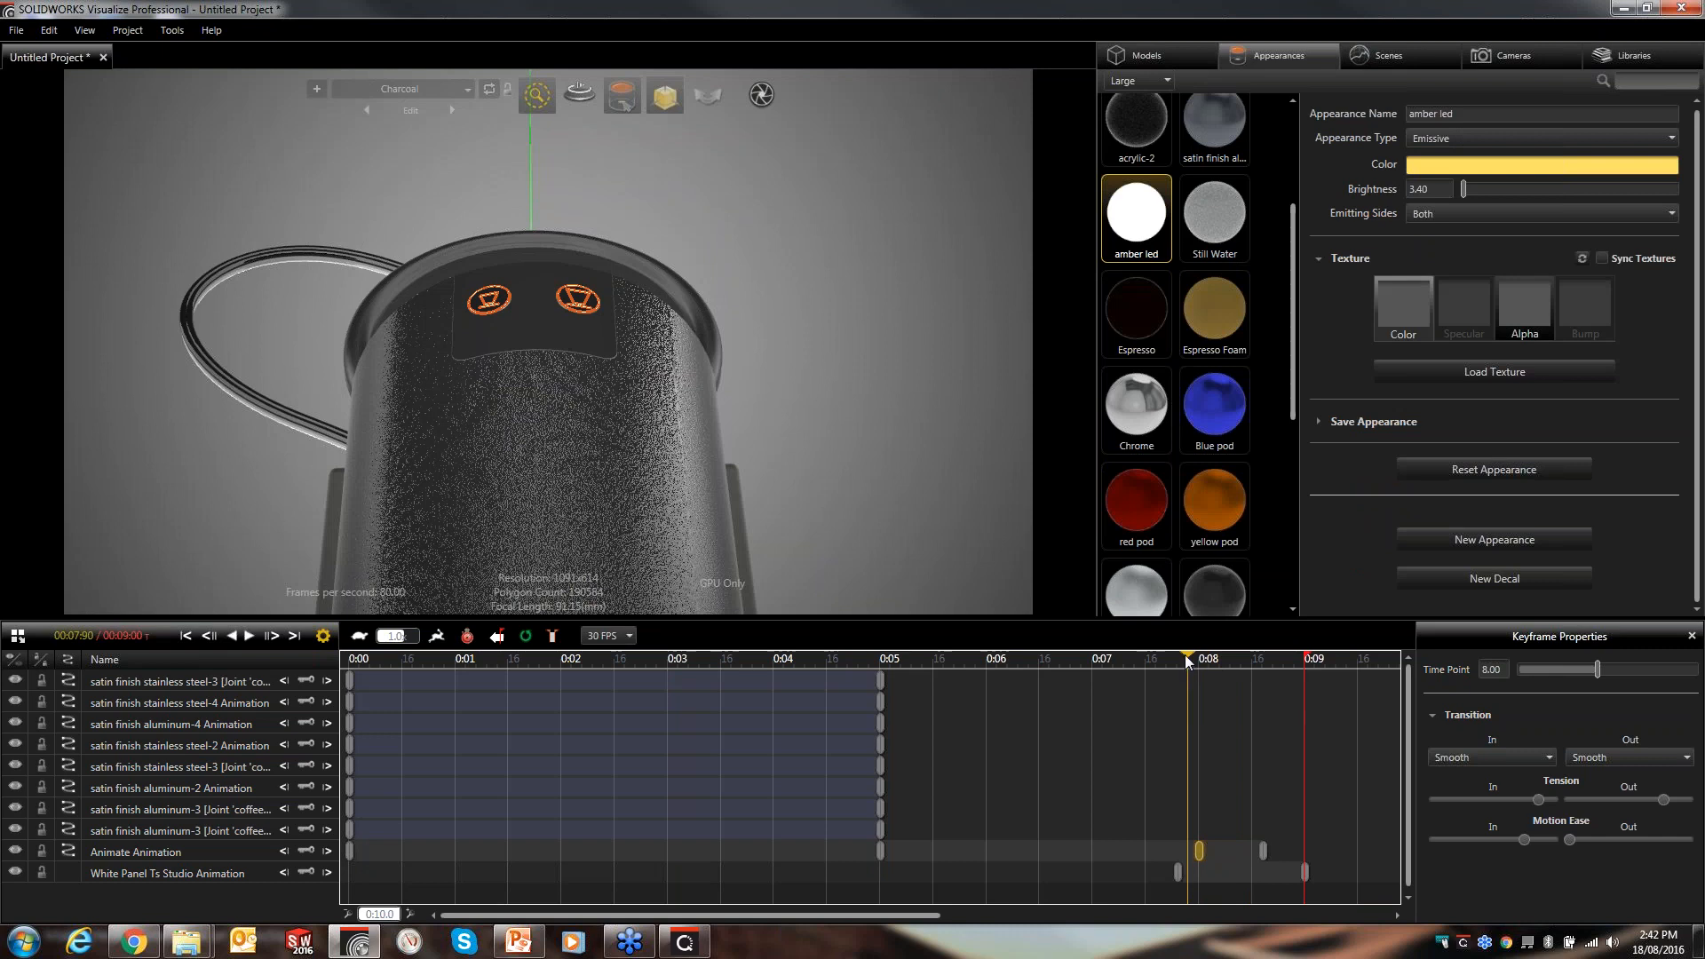
drag(1175, 666, 1140, 663)
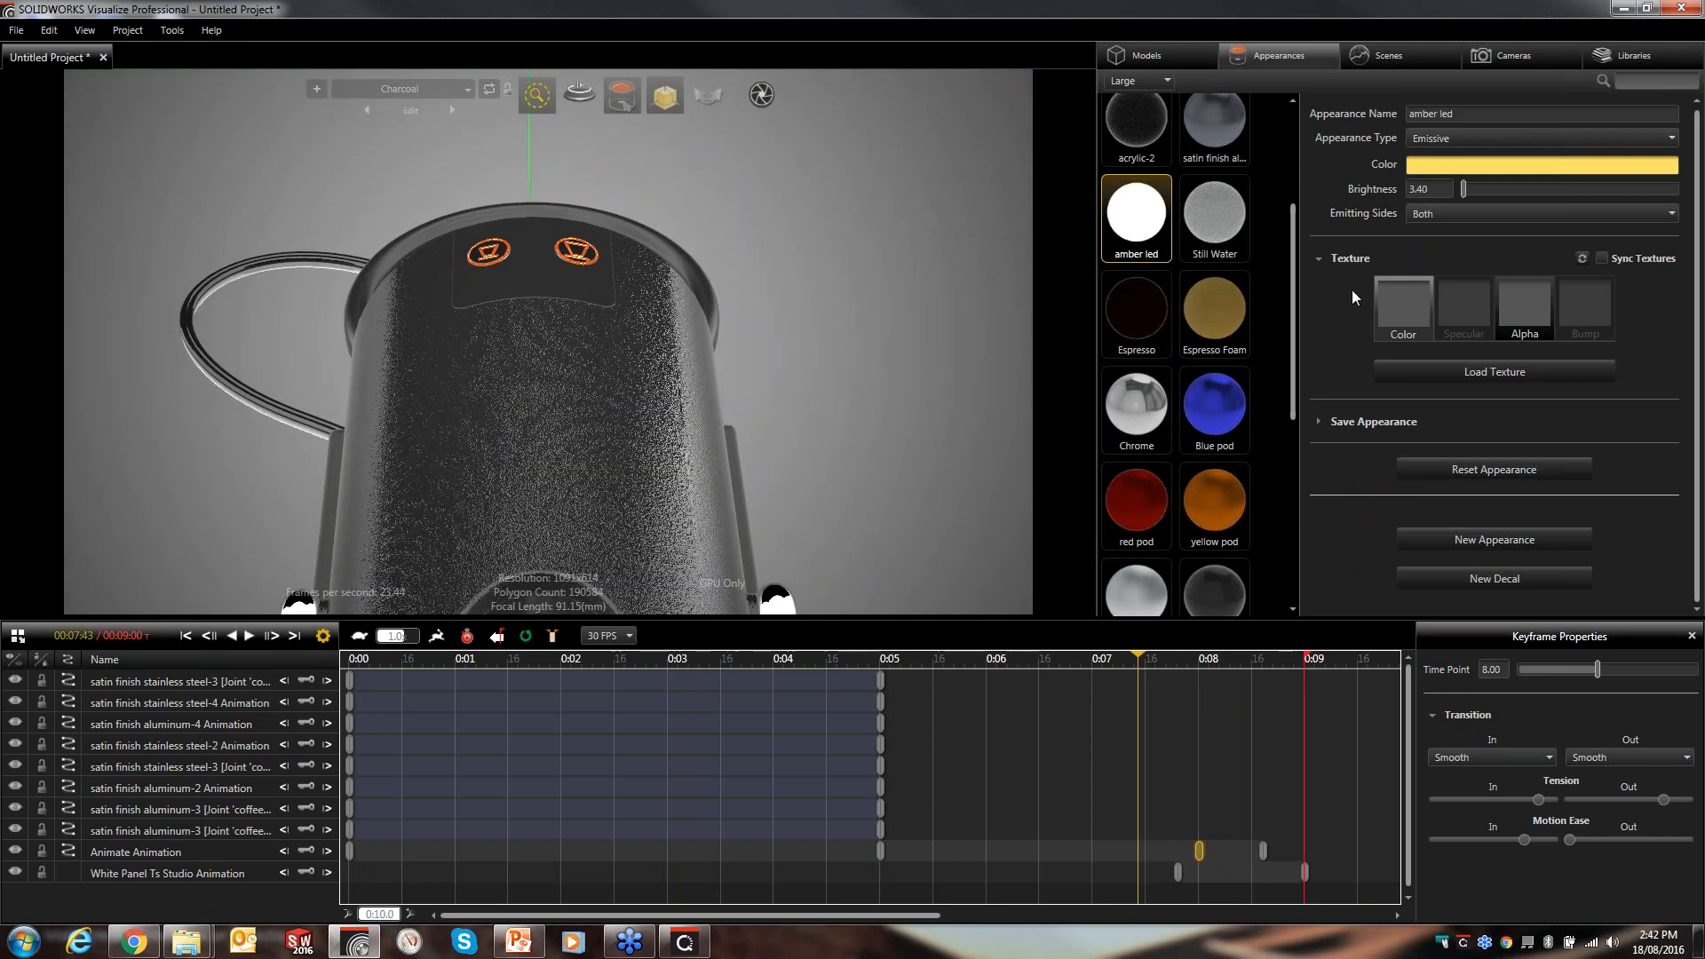
right_click(1126, 231)
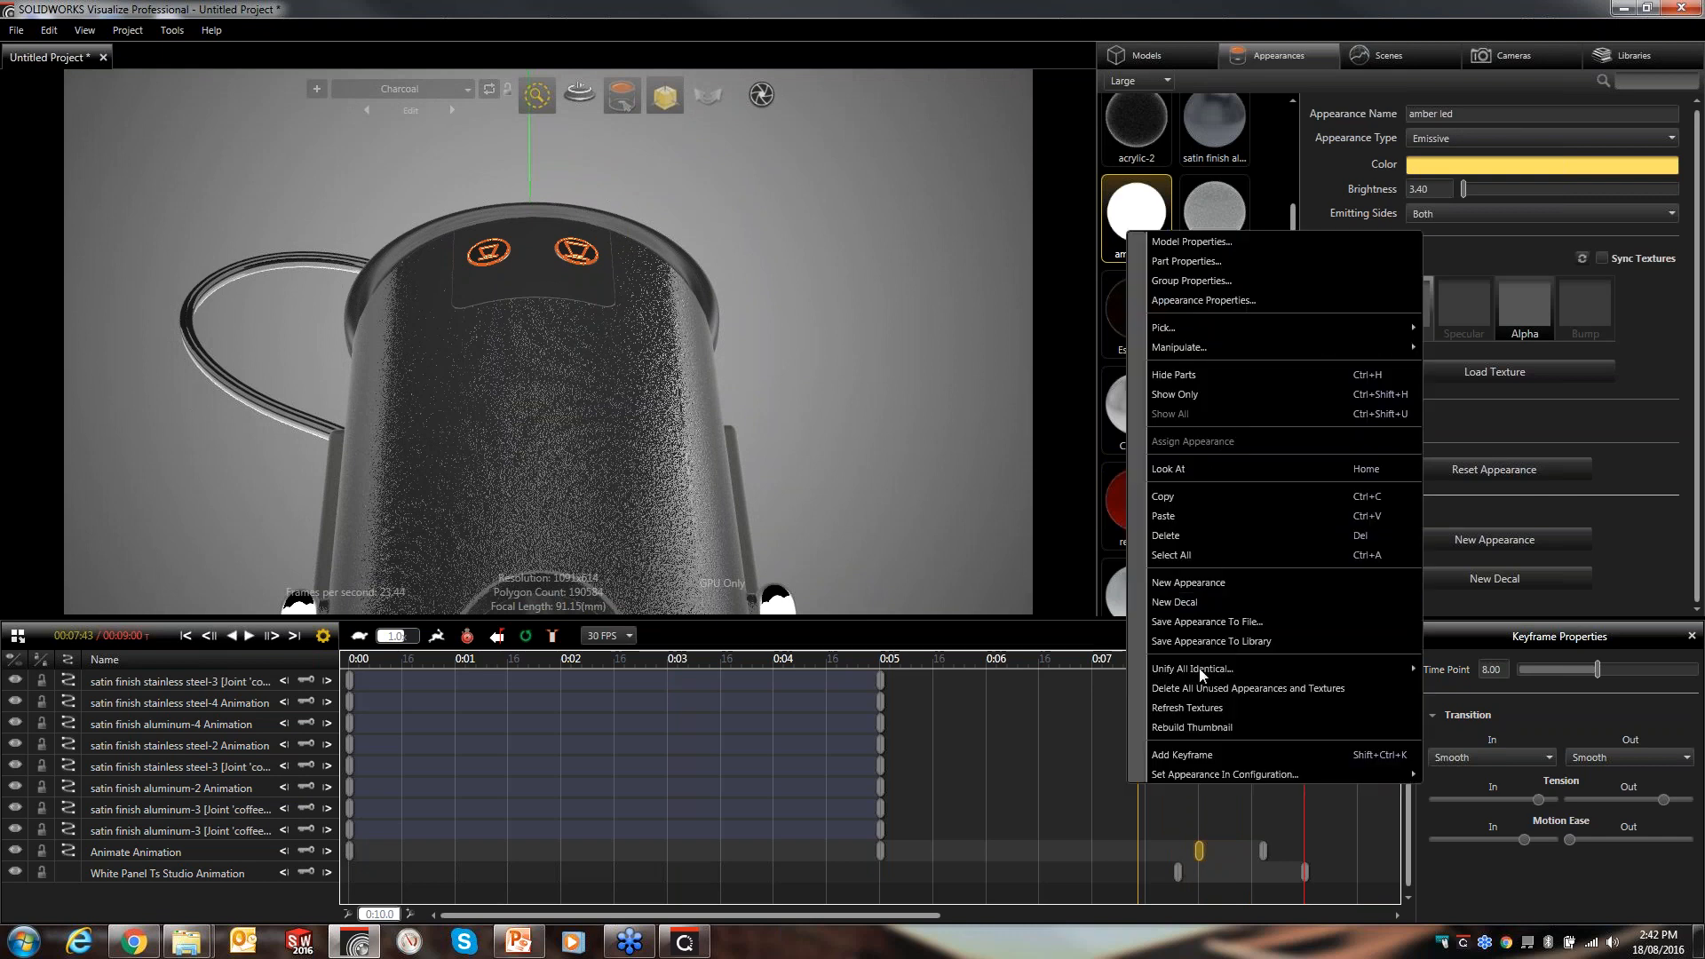
click(1207, 755)
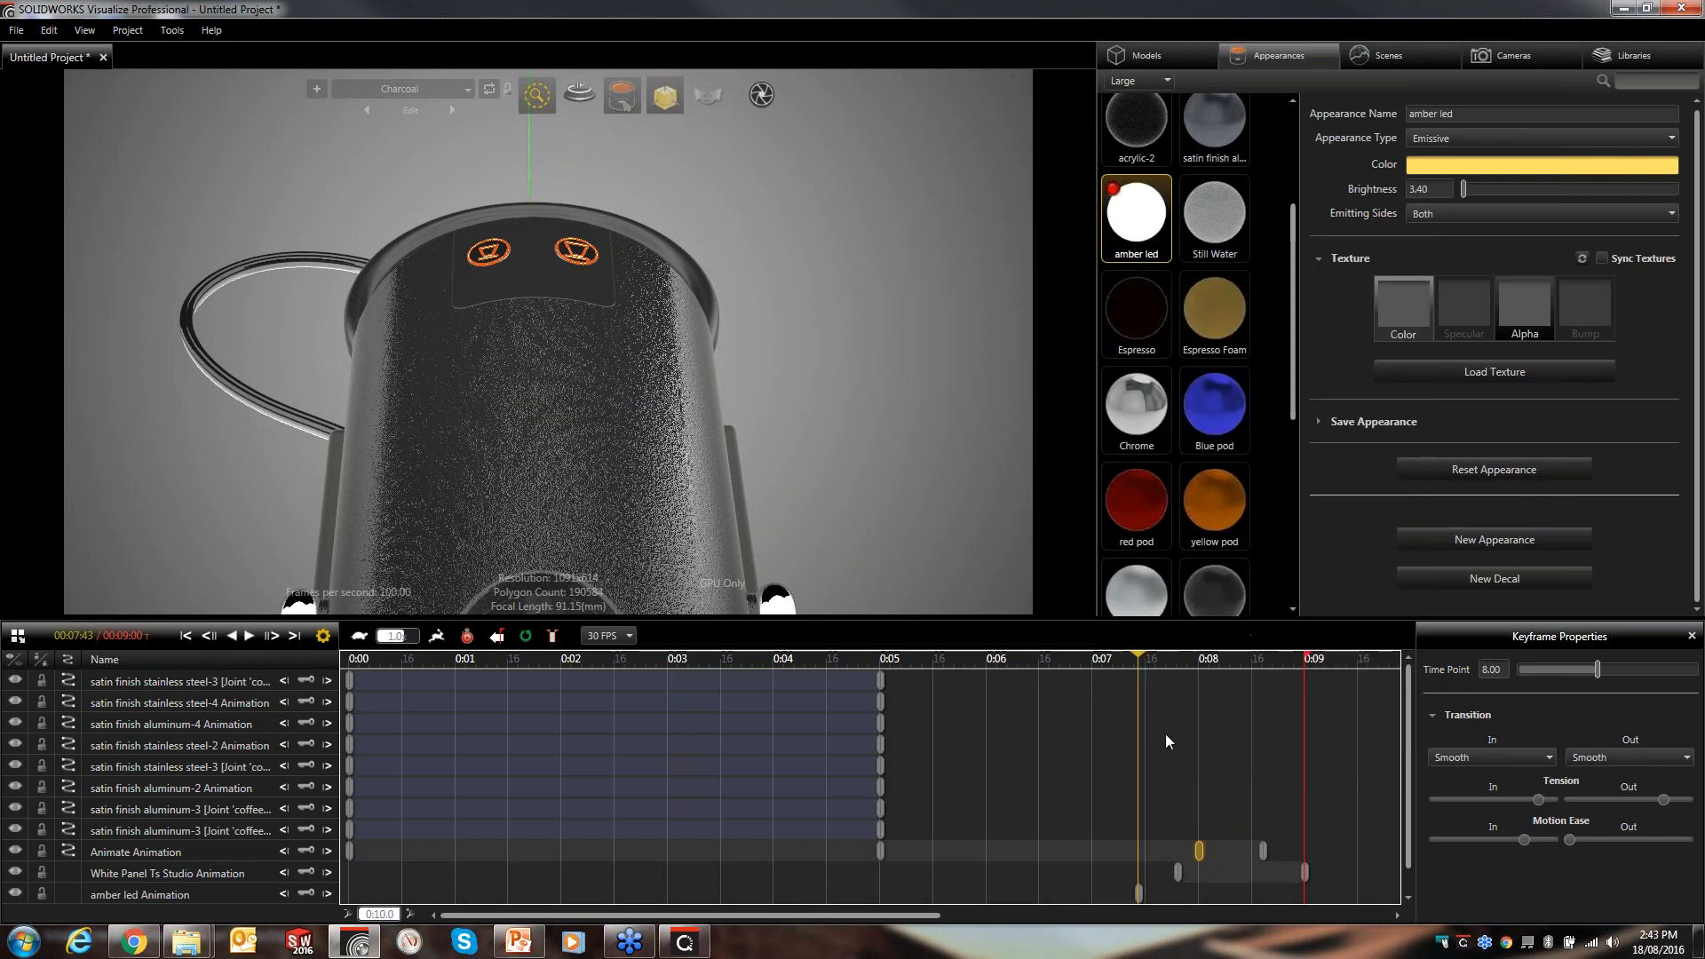
- At about 0:08.2, change the amber led colour to pure red (hue 0, saturation 100, value 100)
click(1163, 659)
click(1216, 660)
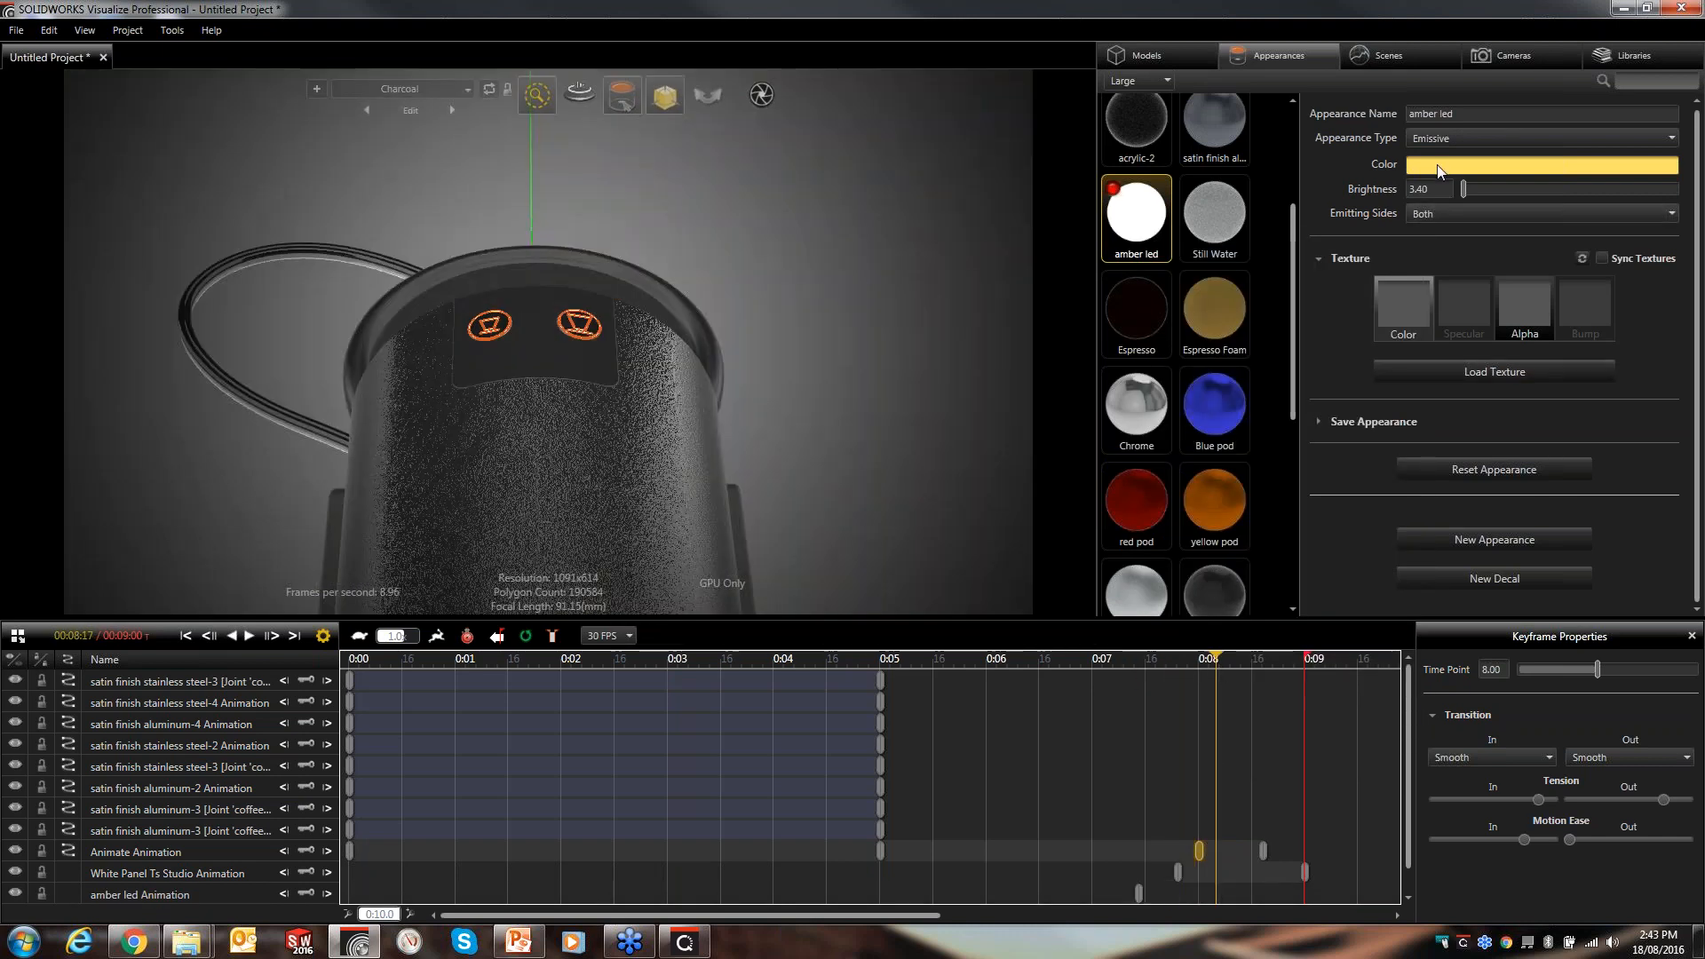
click(1443, 169)
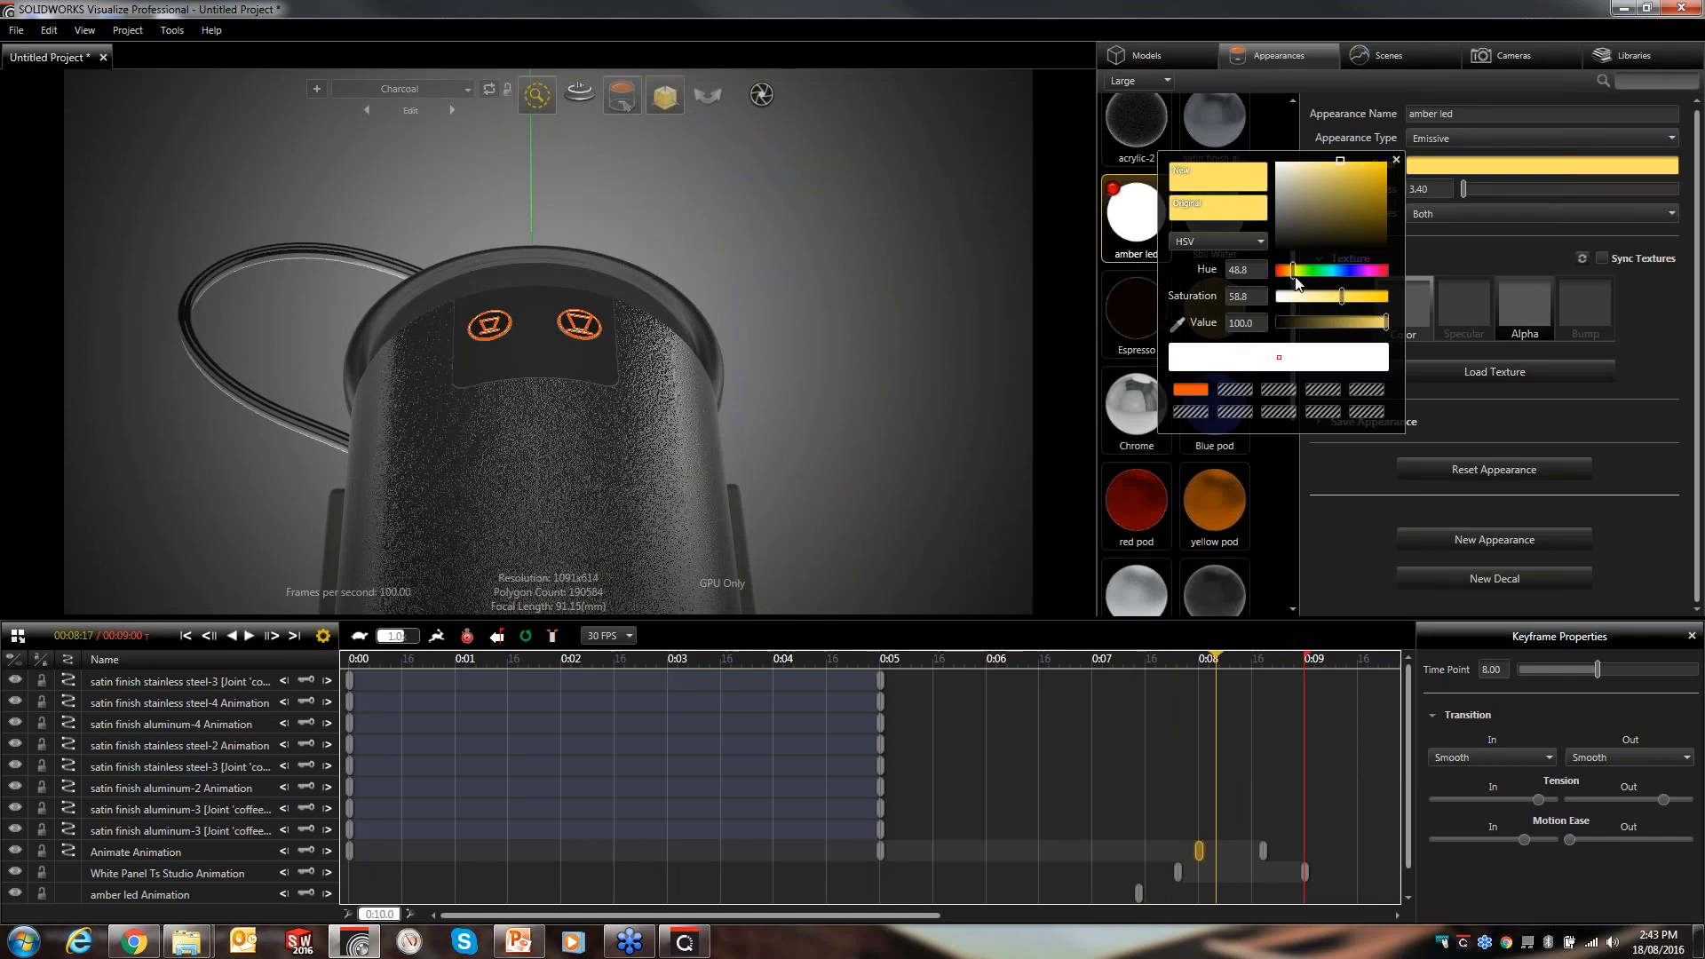
drag(1293, 272, 1275, 273)
drag(1343, 168, 1391, 160)
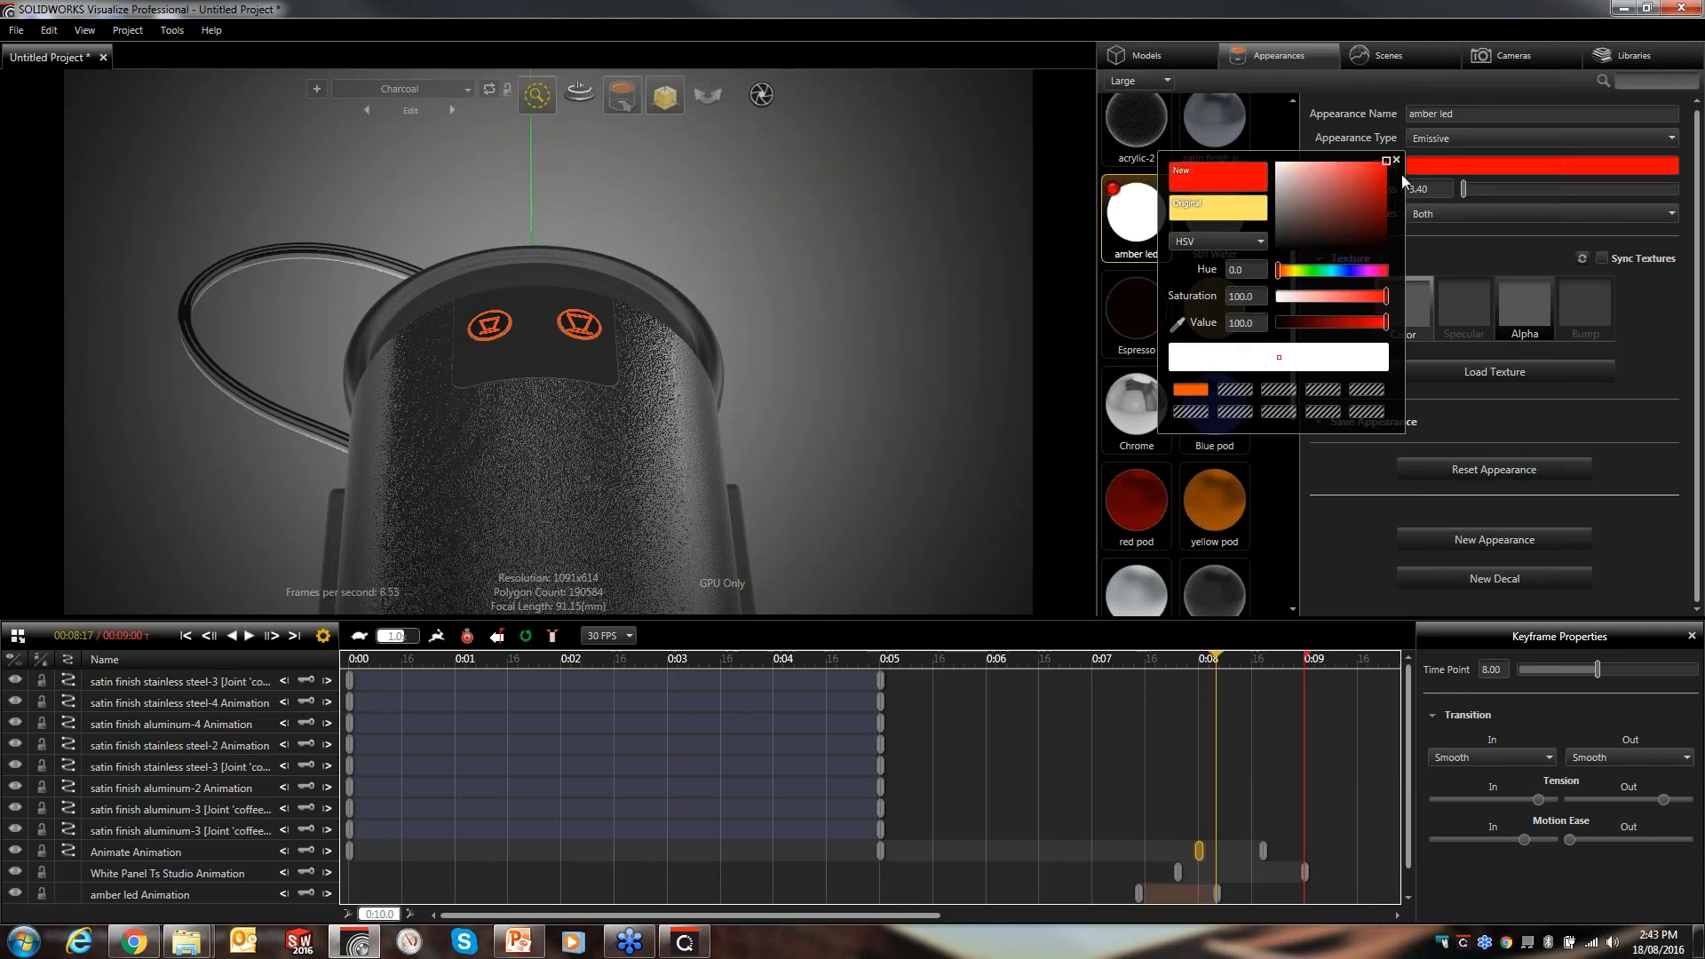
click(1053, 272)
click(960, 370)
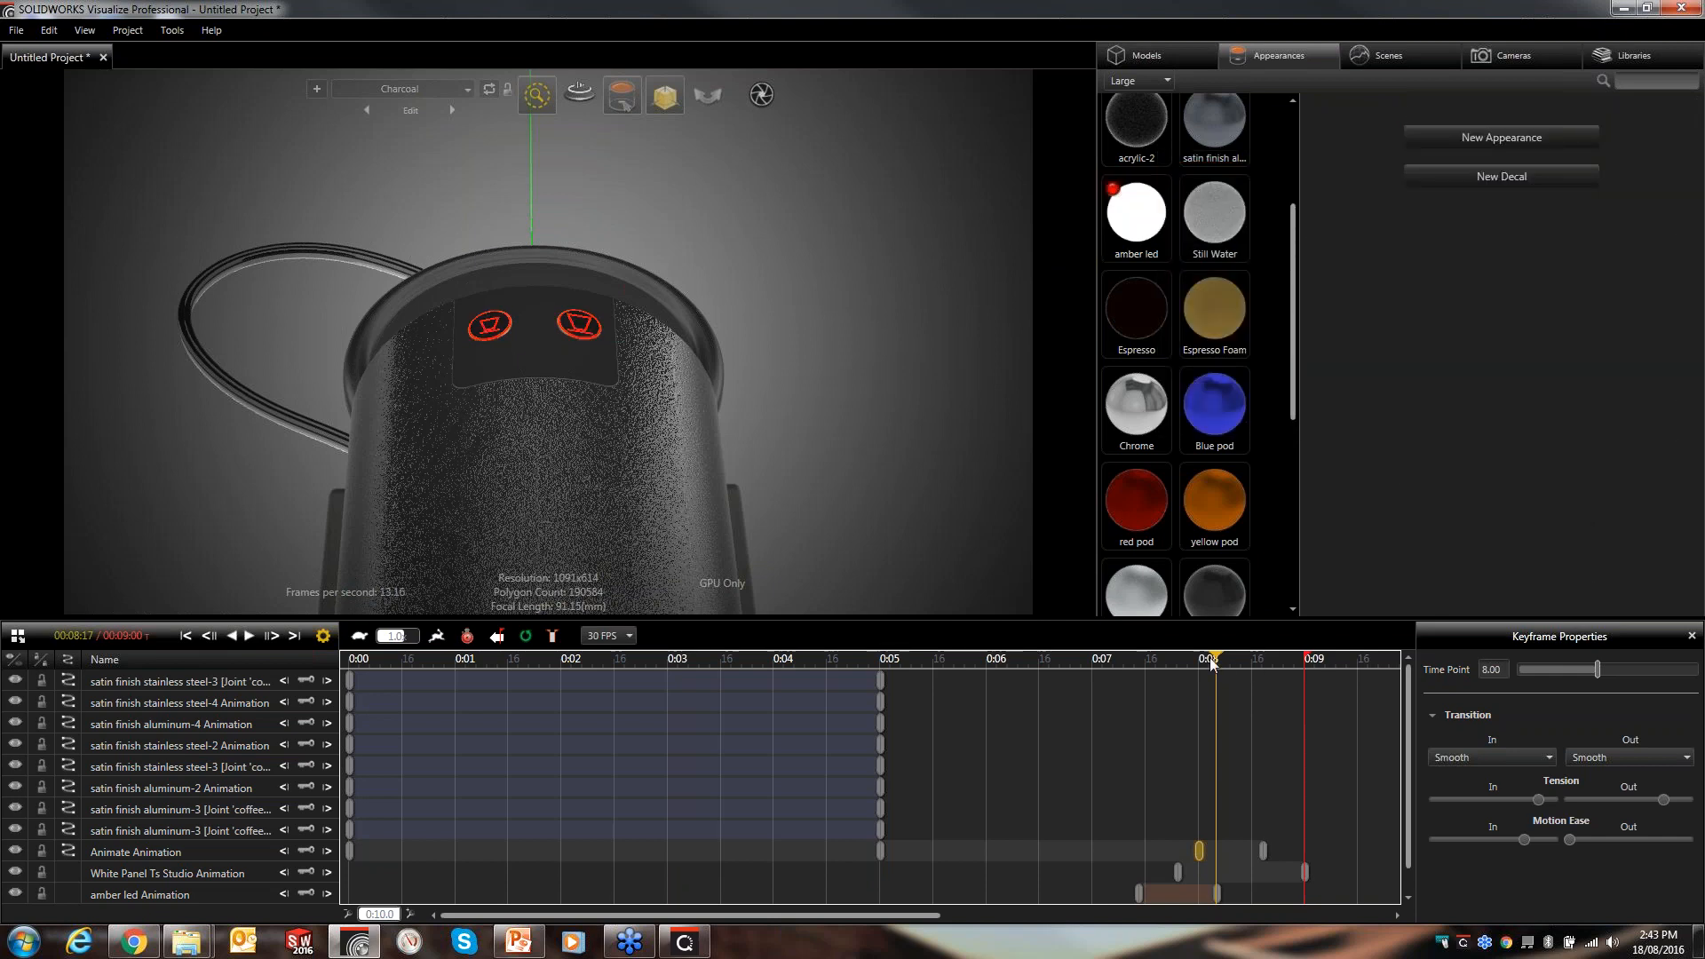
- Select the espresso cup's acrylic and plastic parts and apply approximate vertex baked lighting to them
drag(1213, 661, 298, 685)
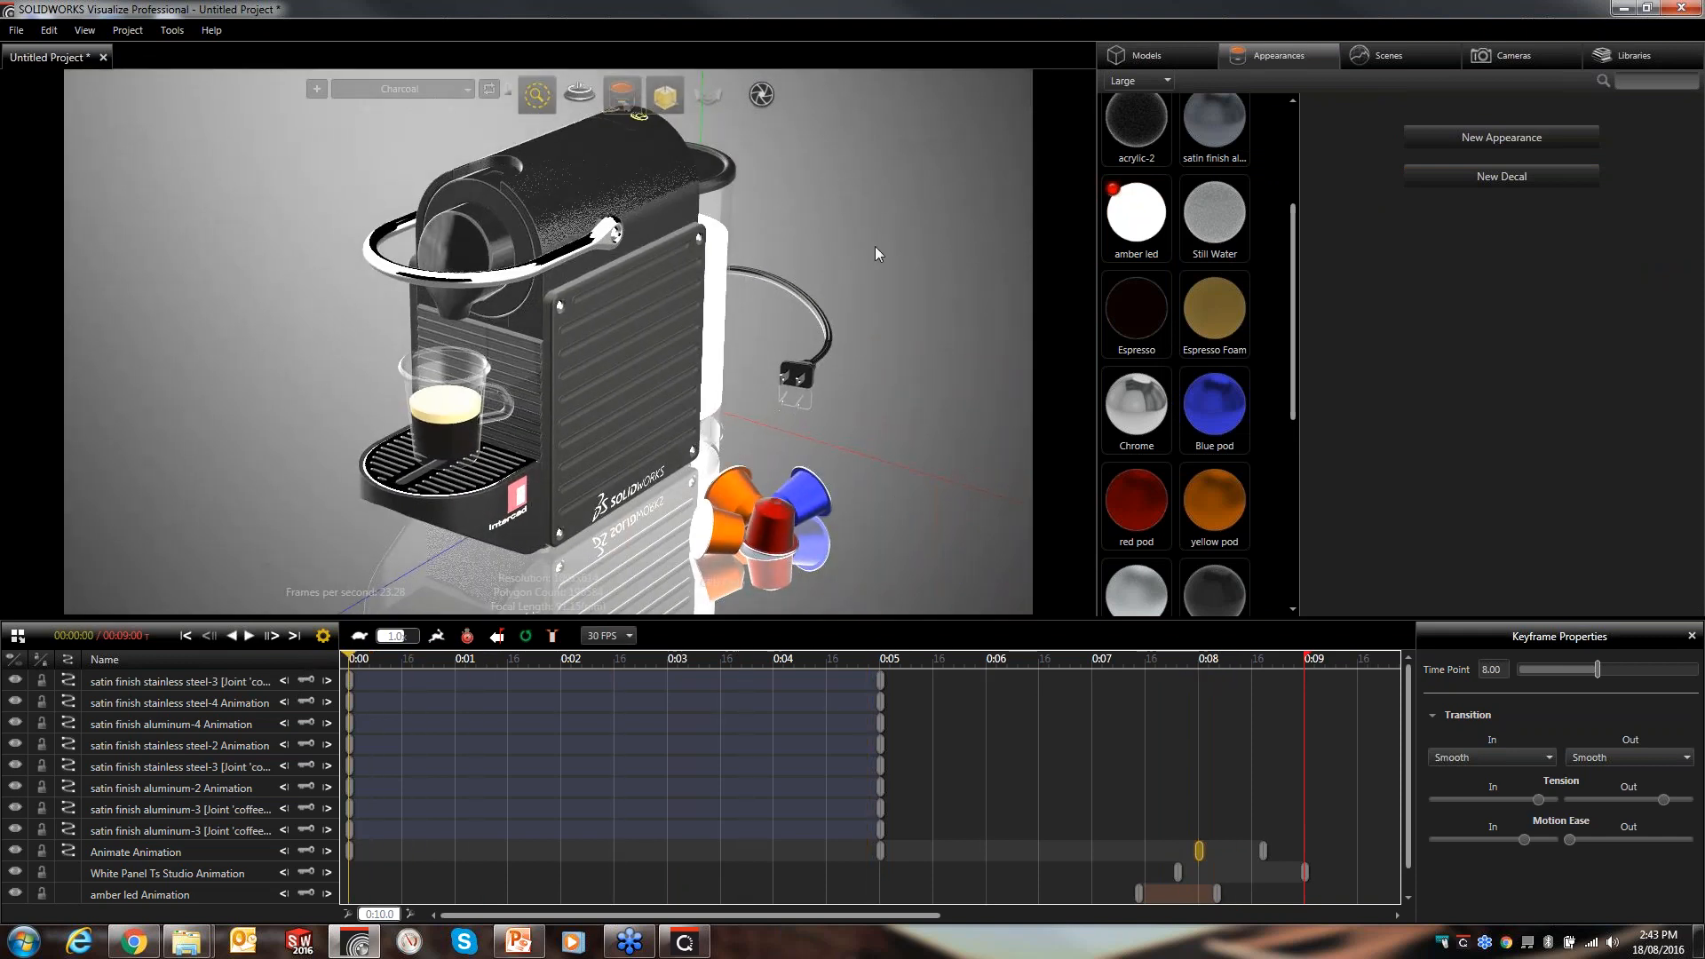
click(589, 366)
ctrl+click(455, 386)
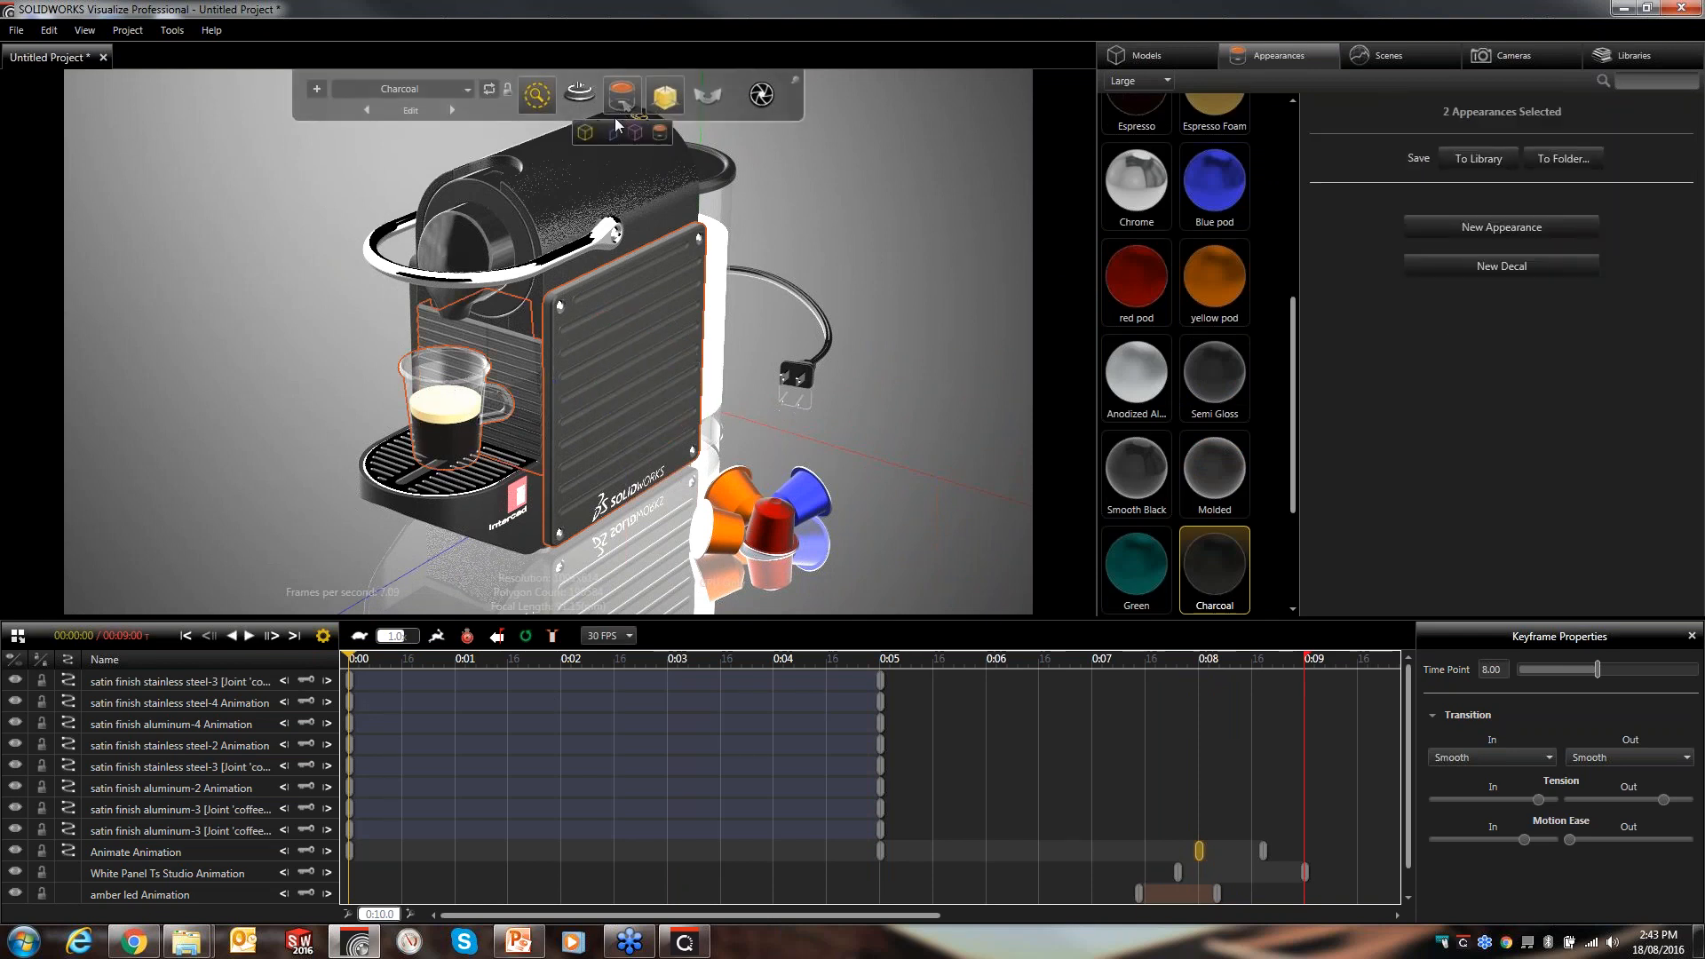
click(615, 130)
click(509, 351)
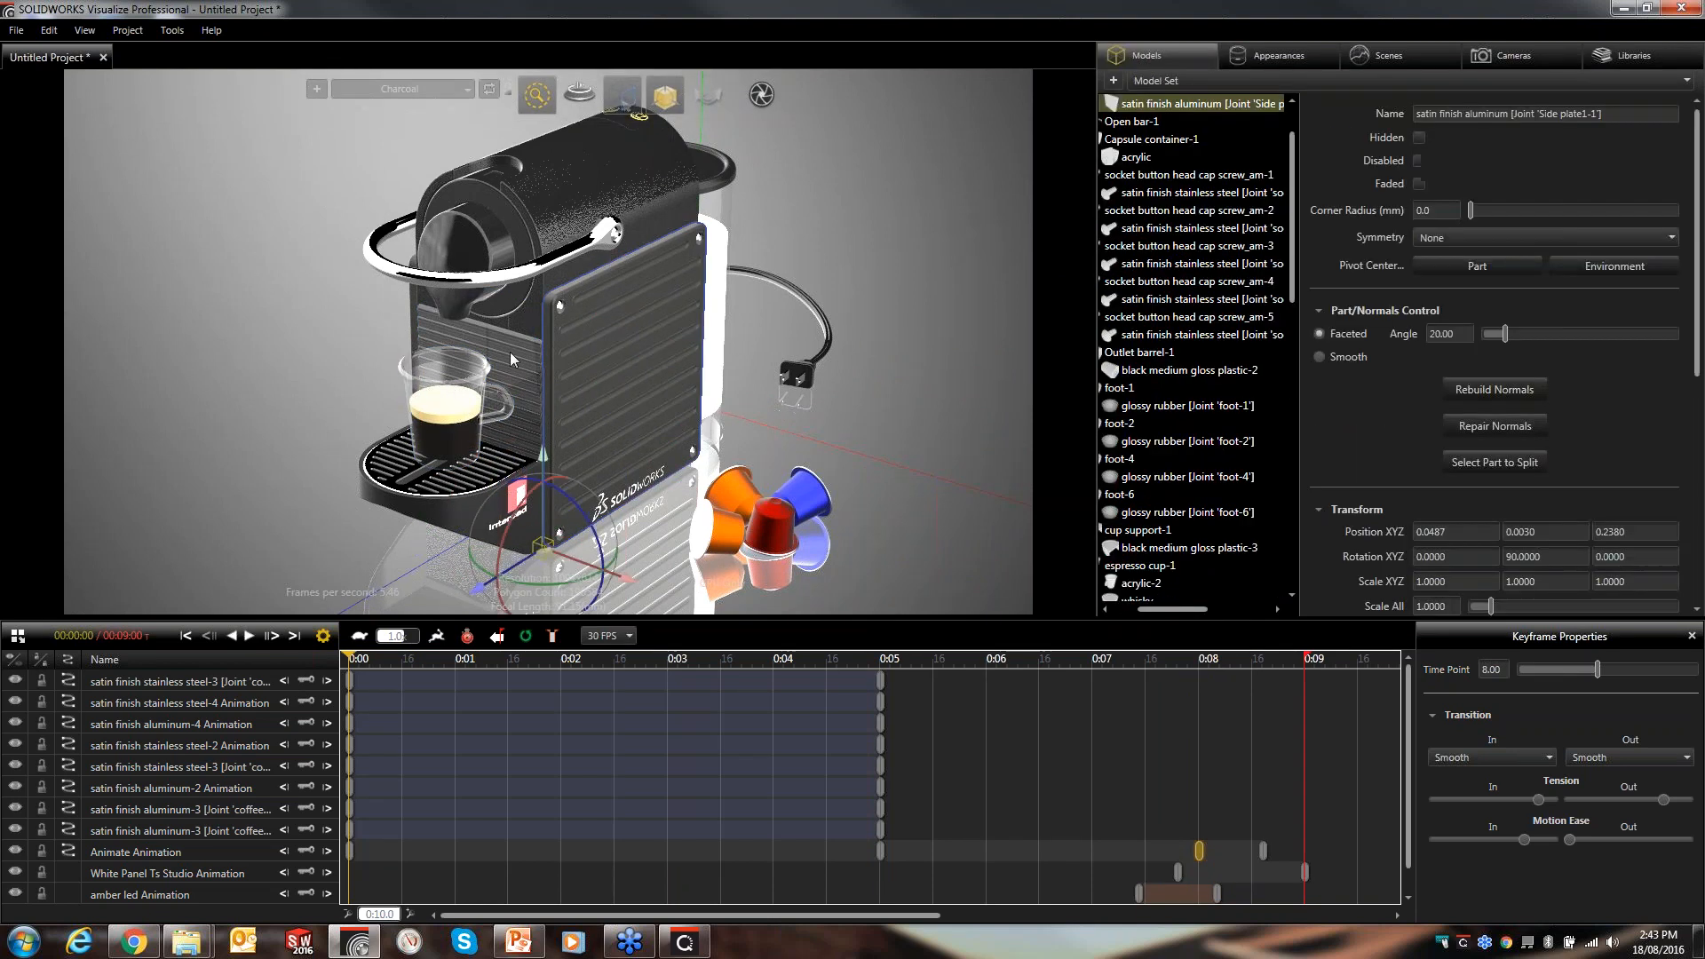
ctrl+click(470, 359)
ctrl+click(459, 397)
ctrl+click(409, 473)
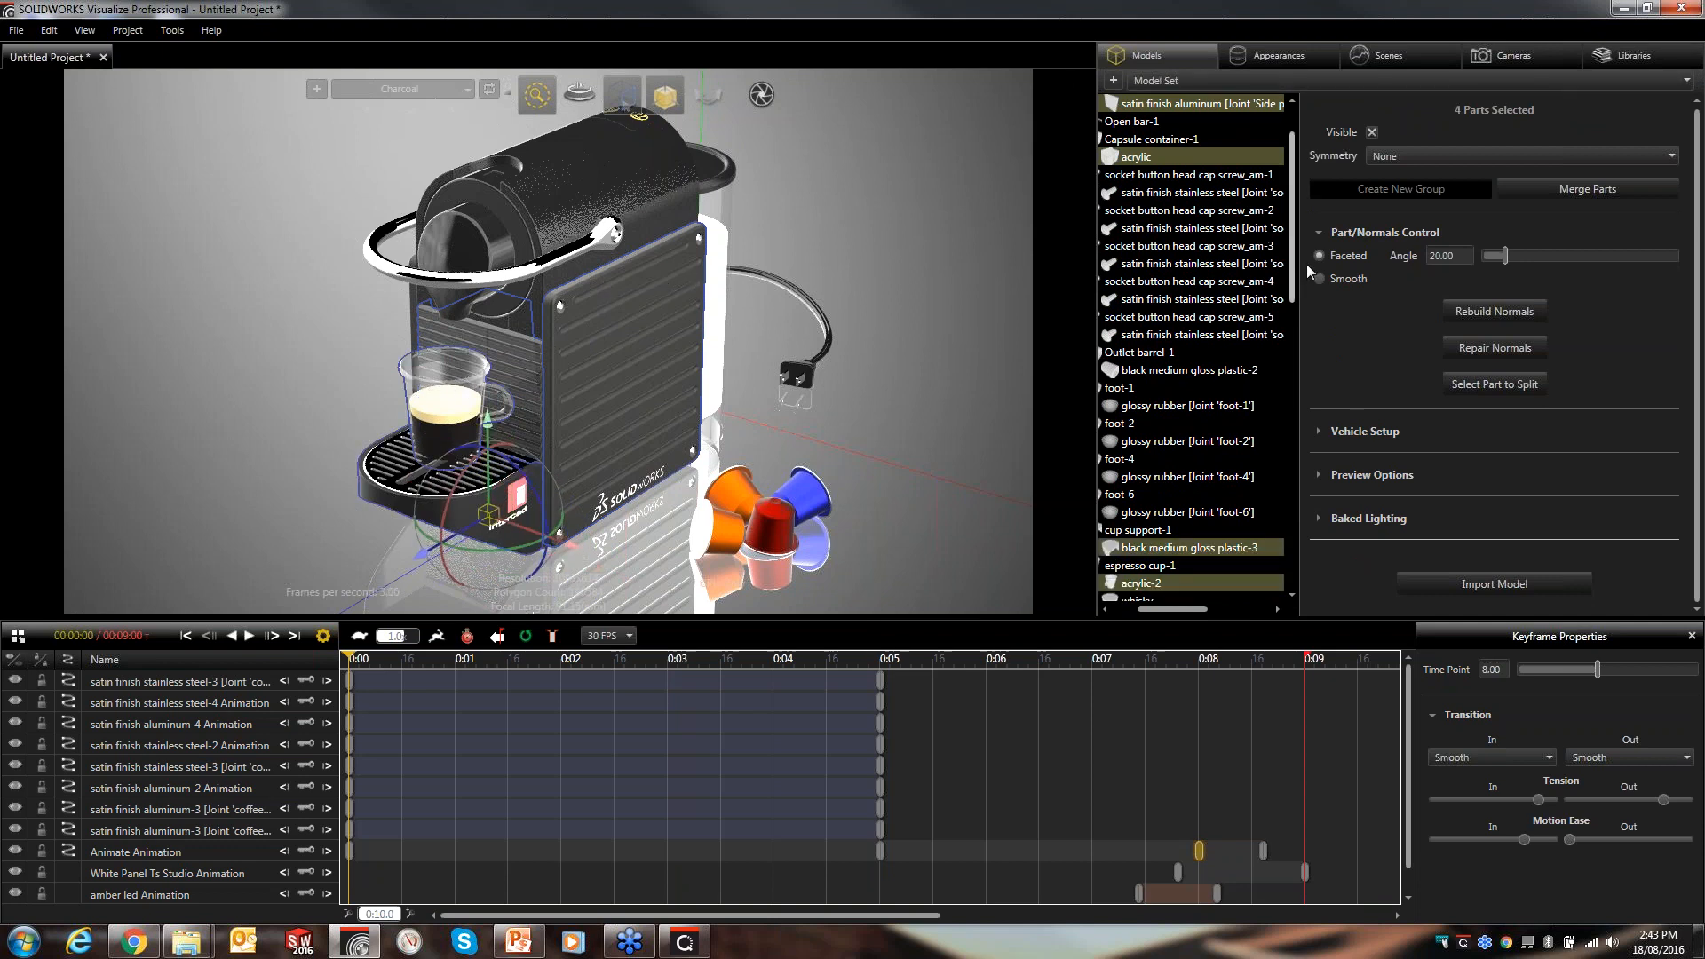
drag(1195, 609, 1121, 619)
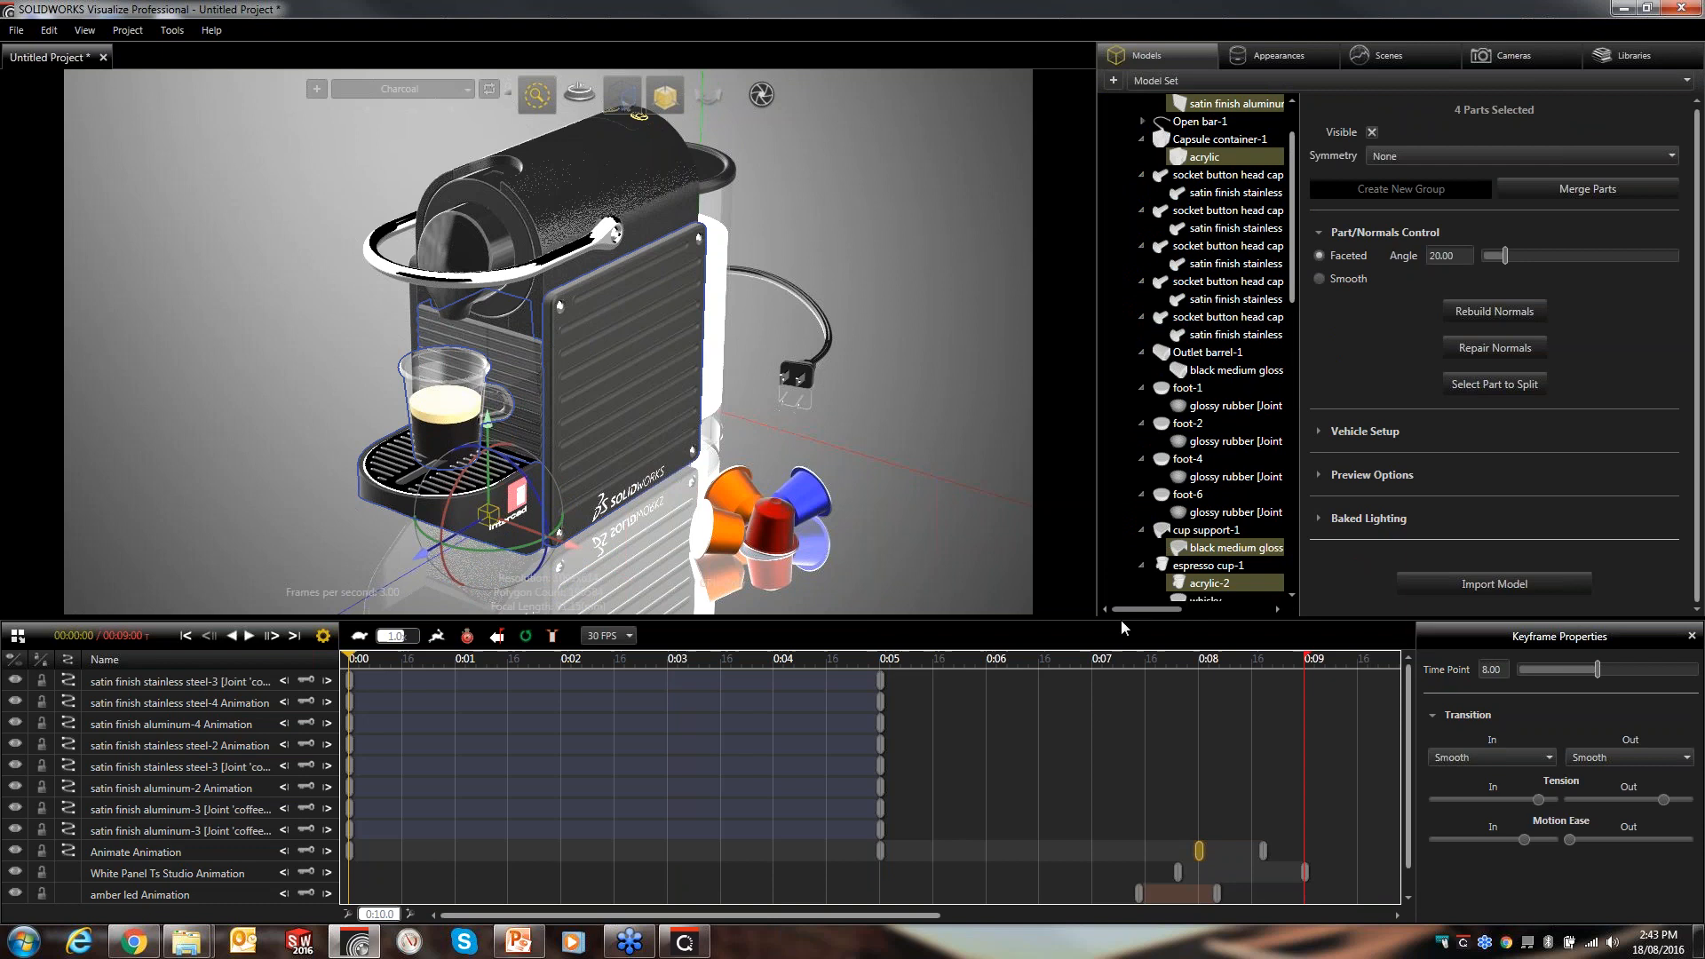
click(1318, 520)
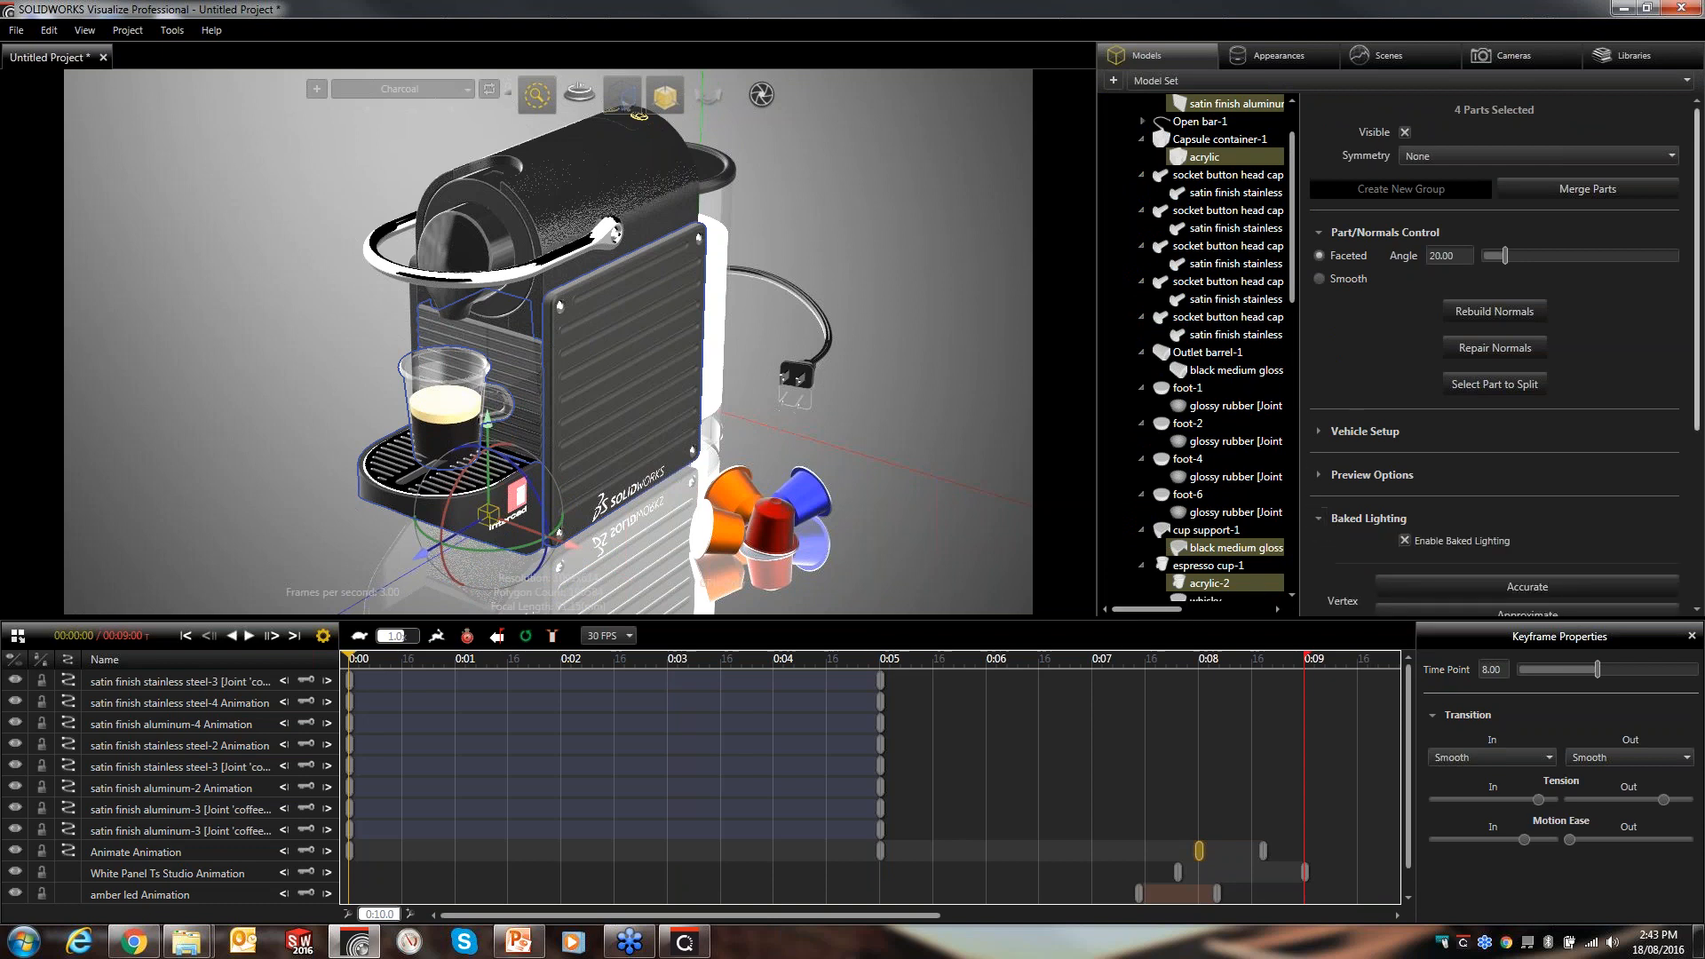
scroll(1694, 369, down, 4)
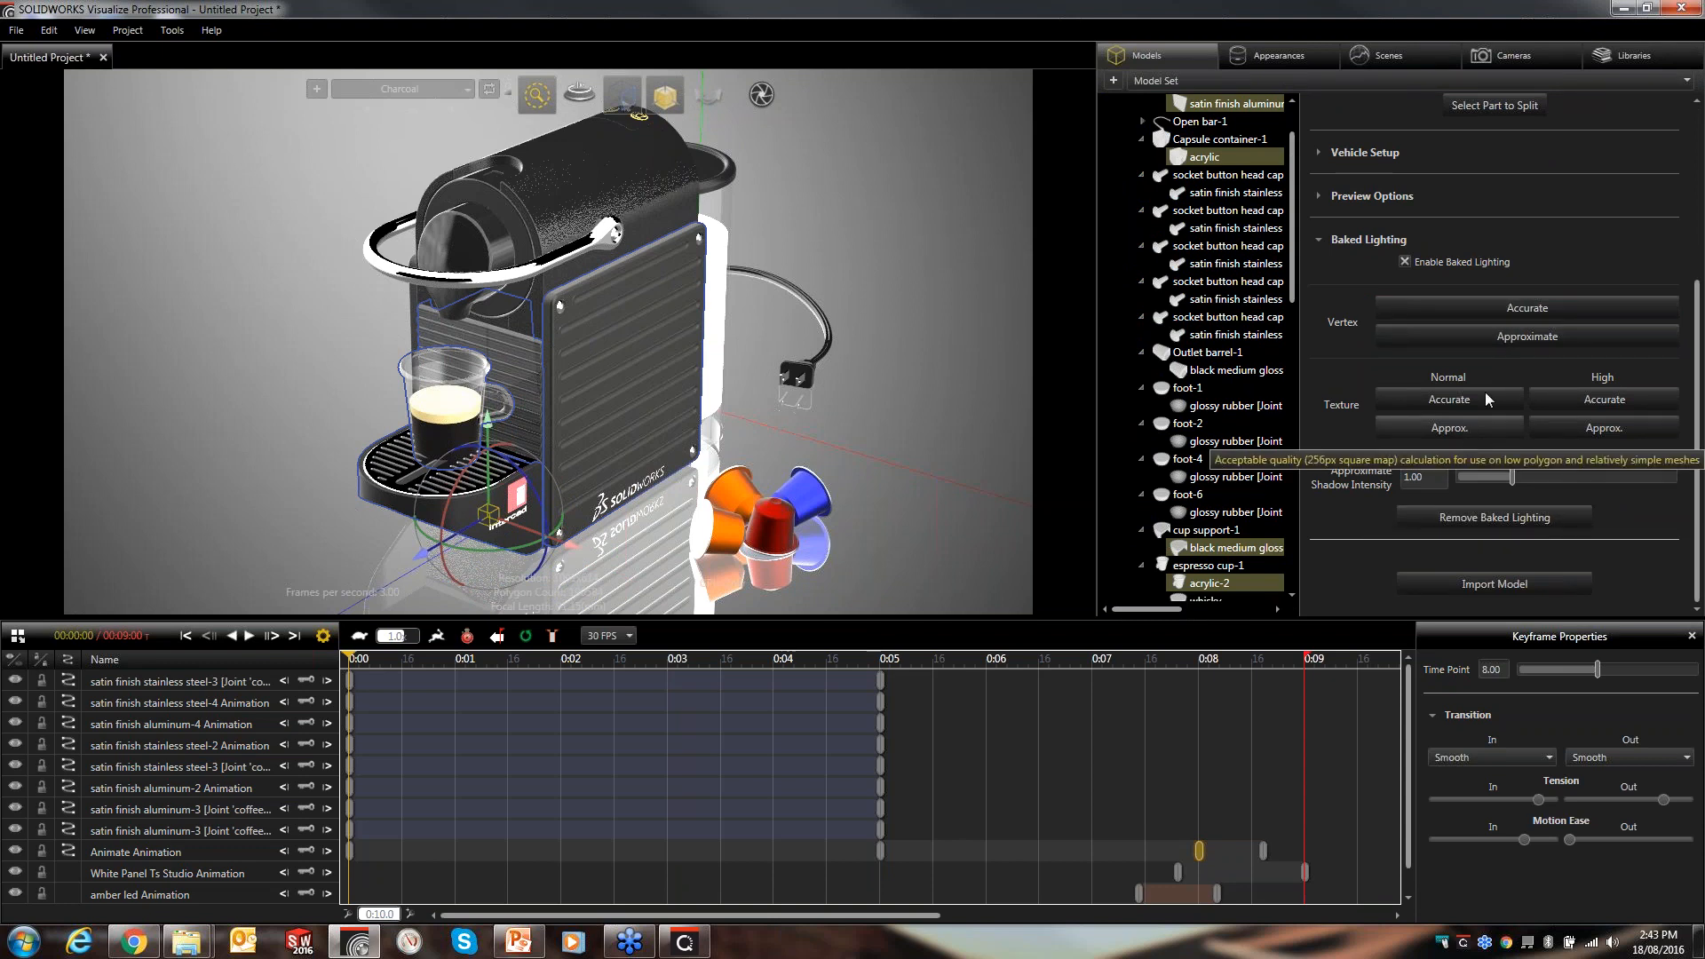
click(1478, 339)
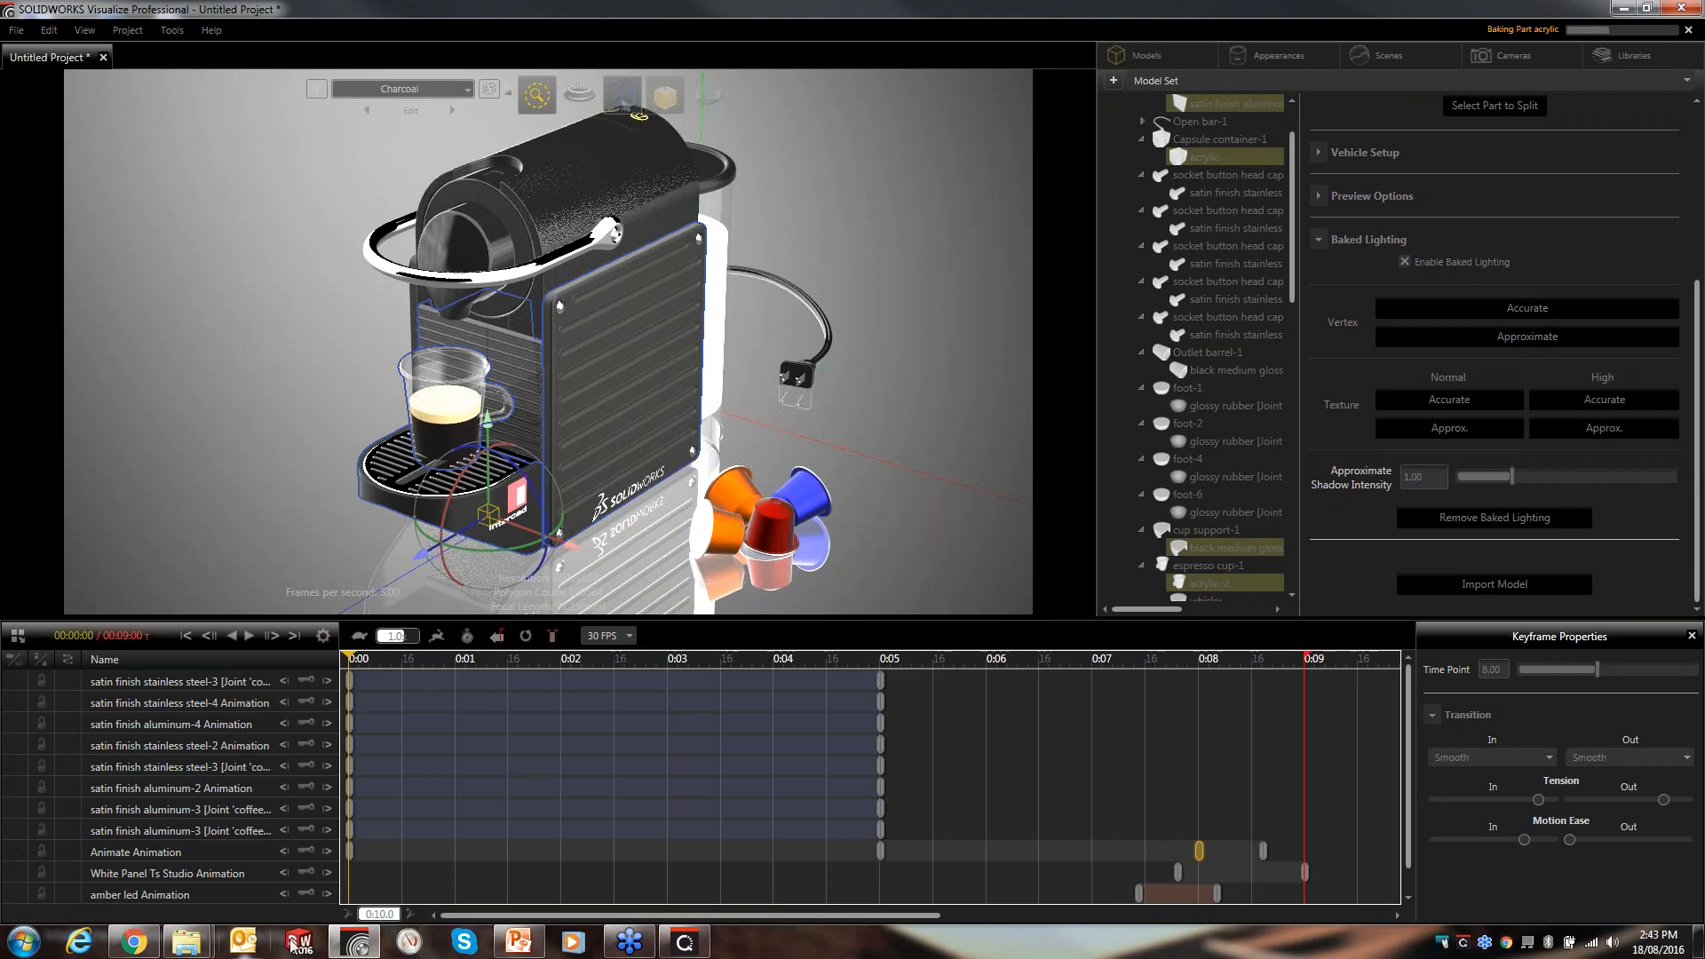
- Switch to the VLC player over PowerPoint and play the Animation smooth.mp4 render
mouse_move(520, 946)
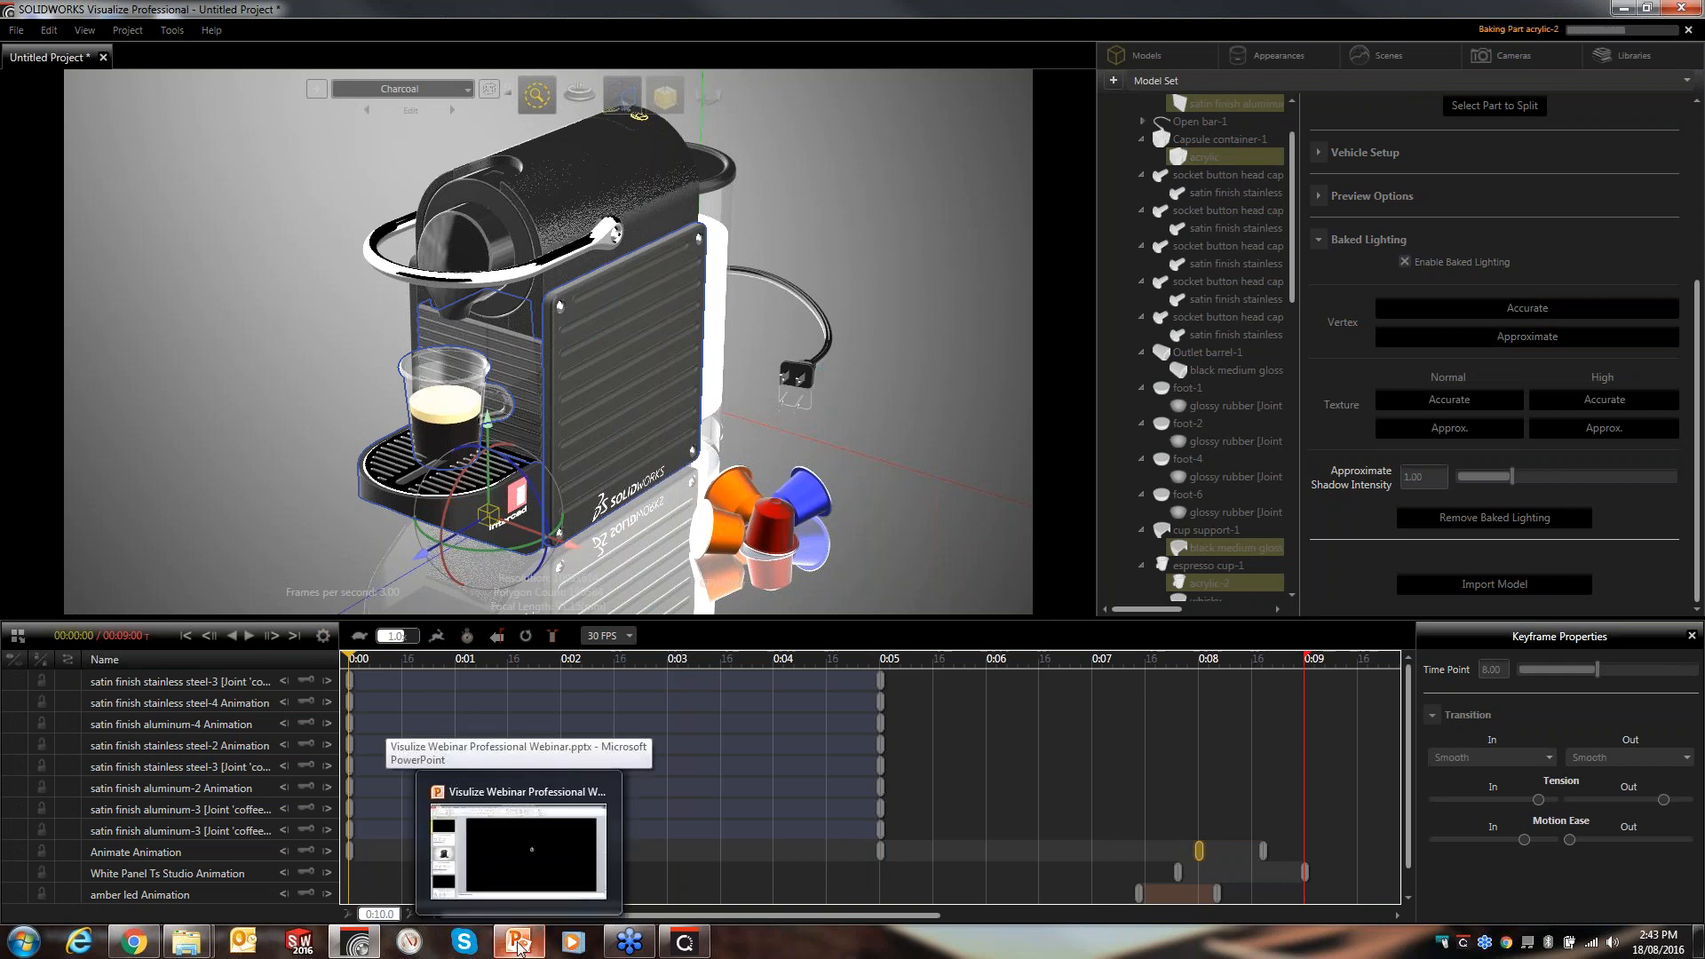
click(520, 943)
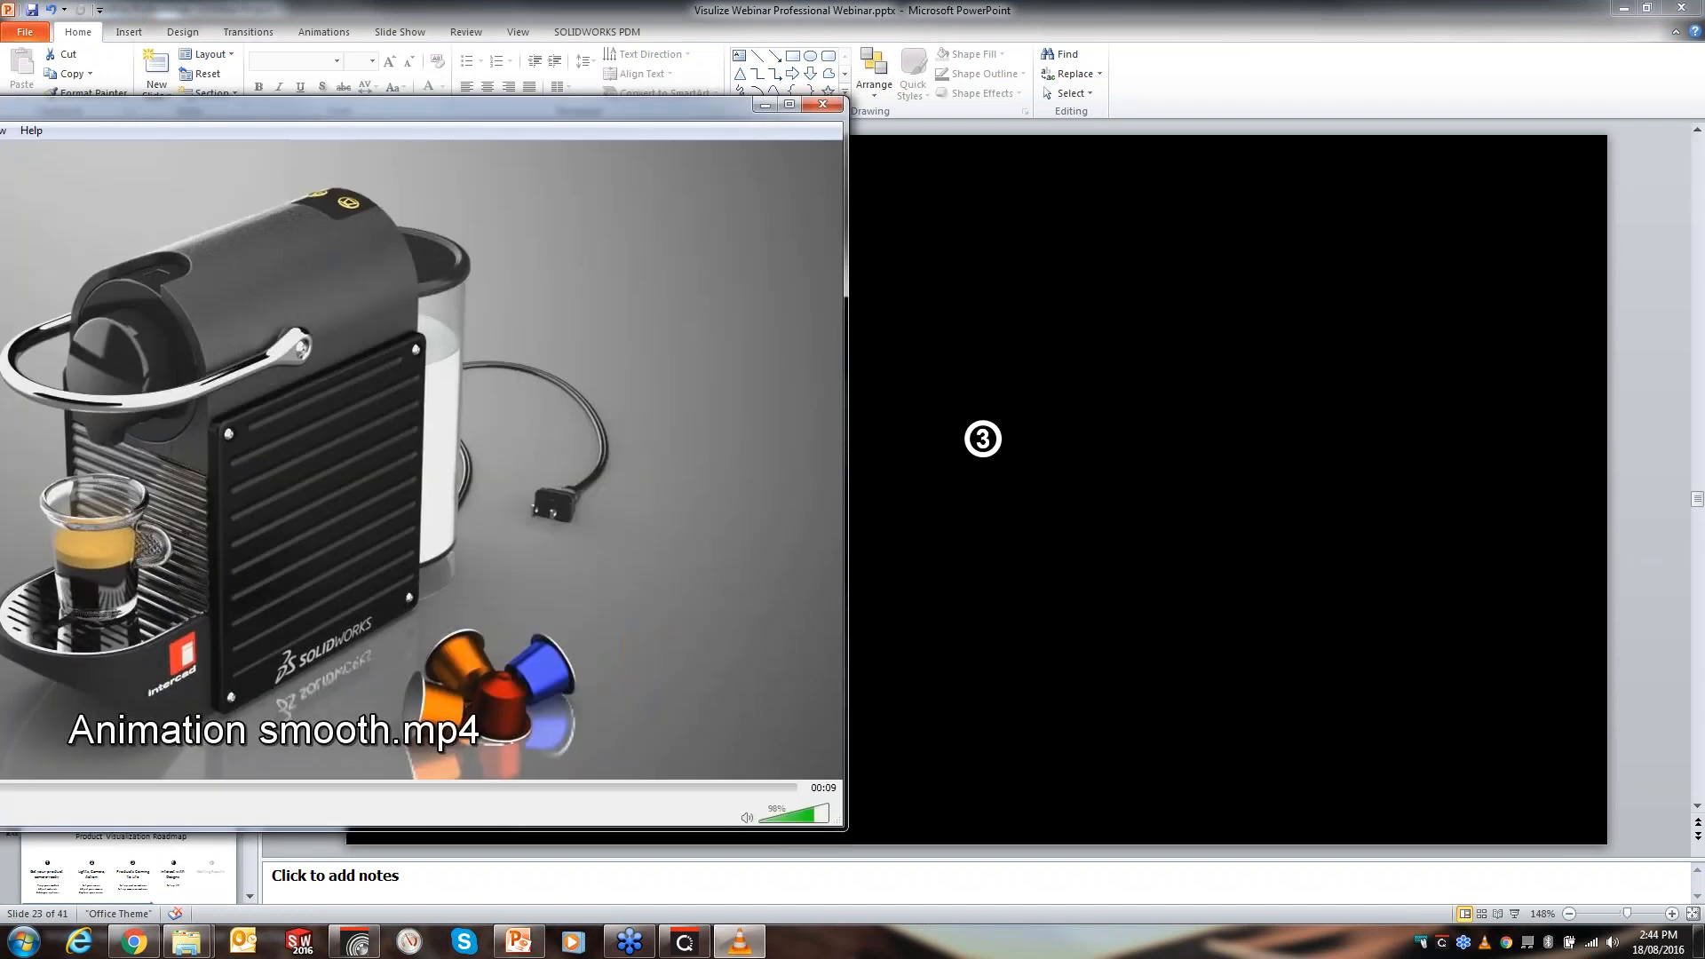
drag(594, 110, 993, 85)
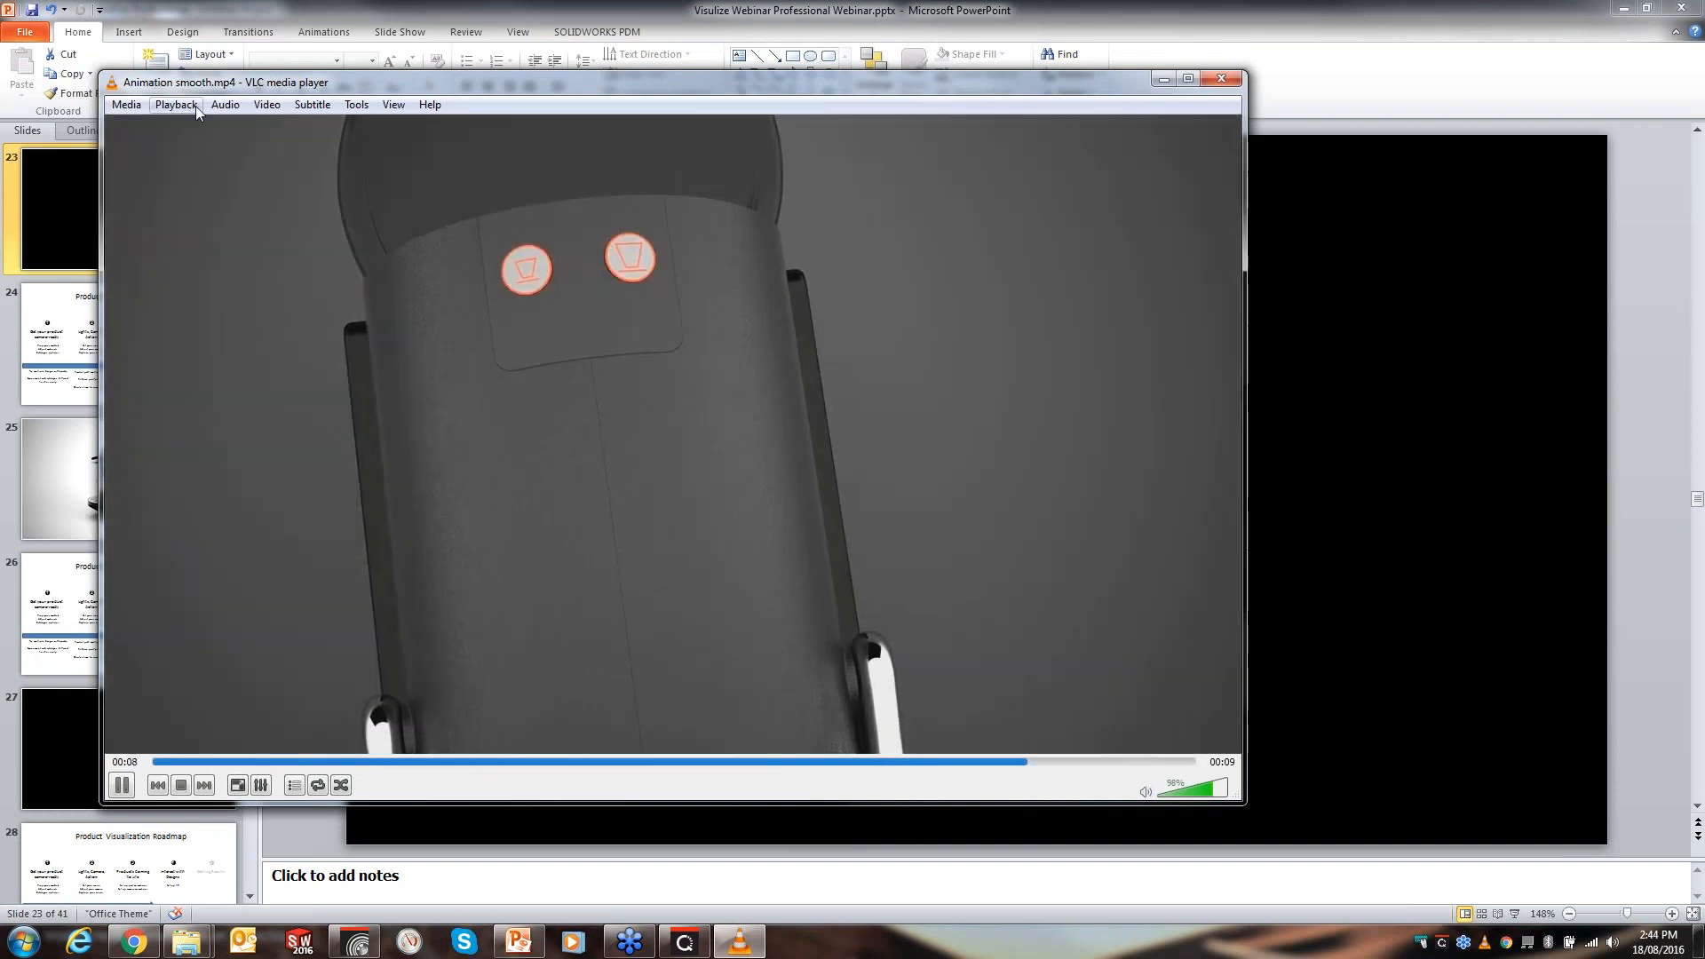
click(175, 105)
mouse_move(213, 212)
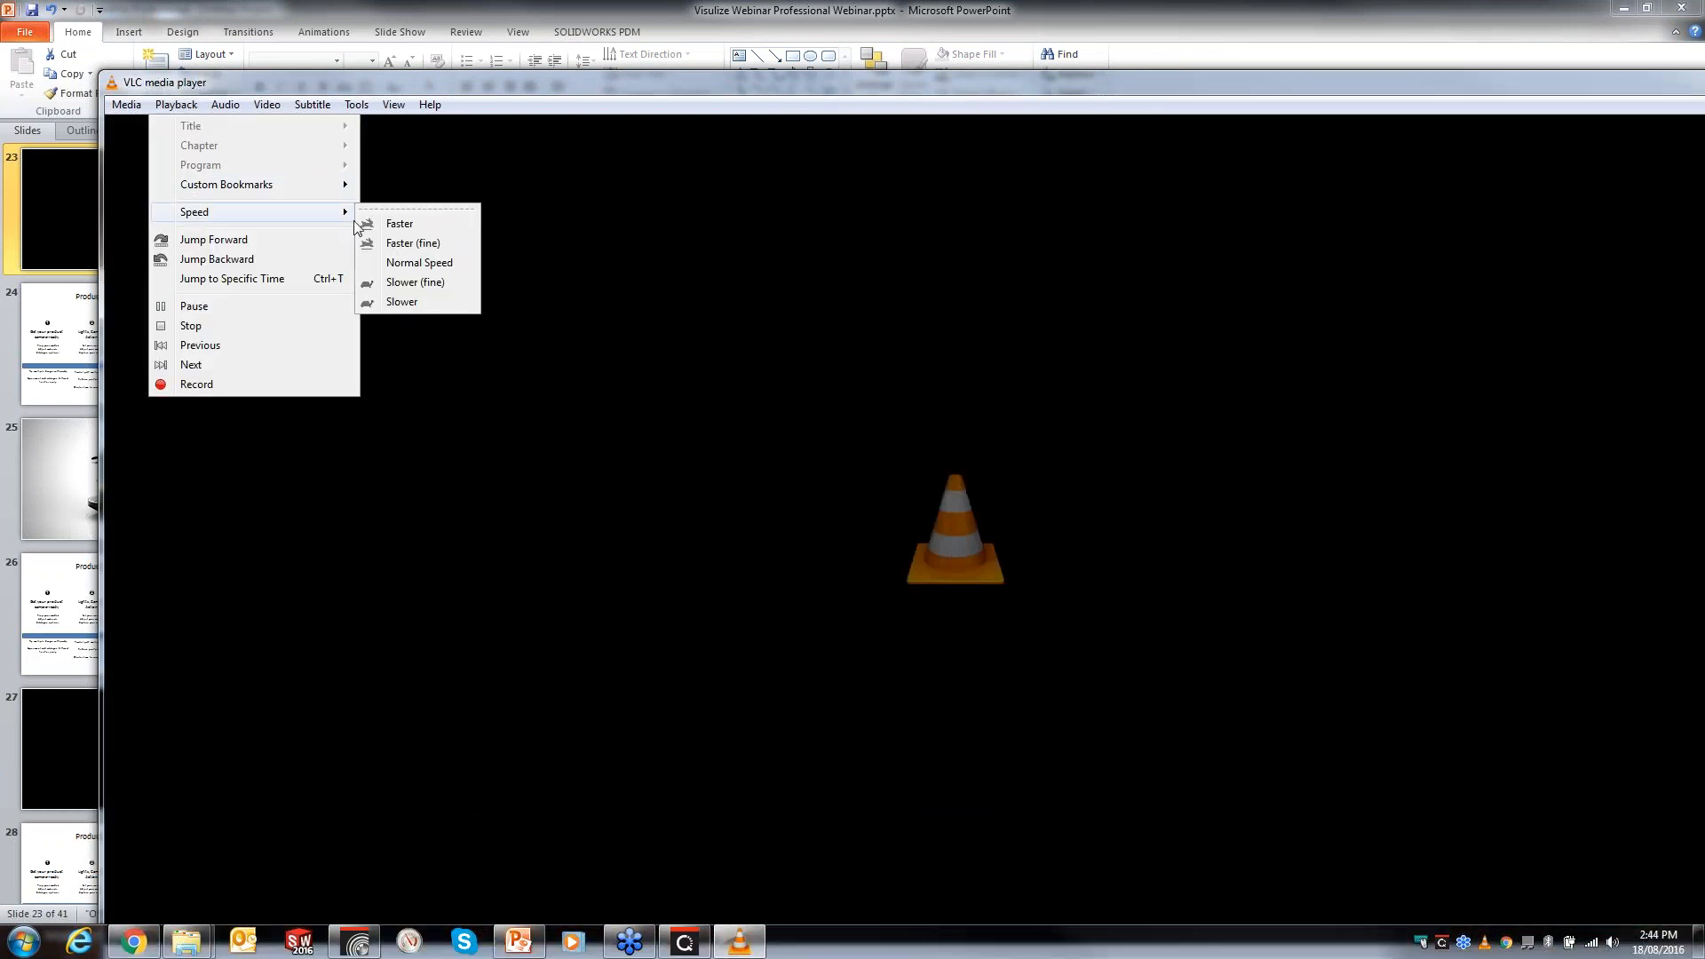
click(420, 301)
click(176, 104)
click(455, 245)
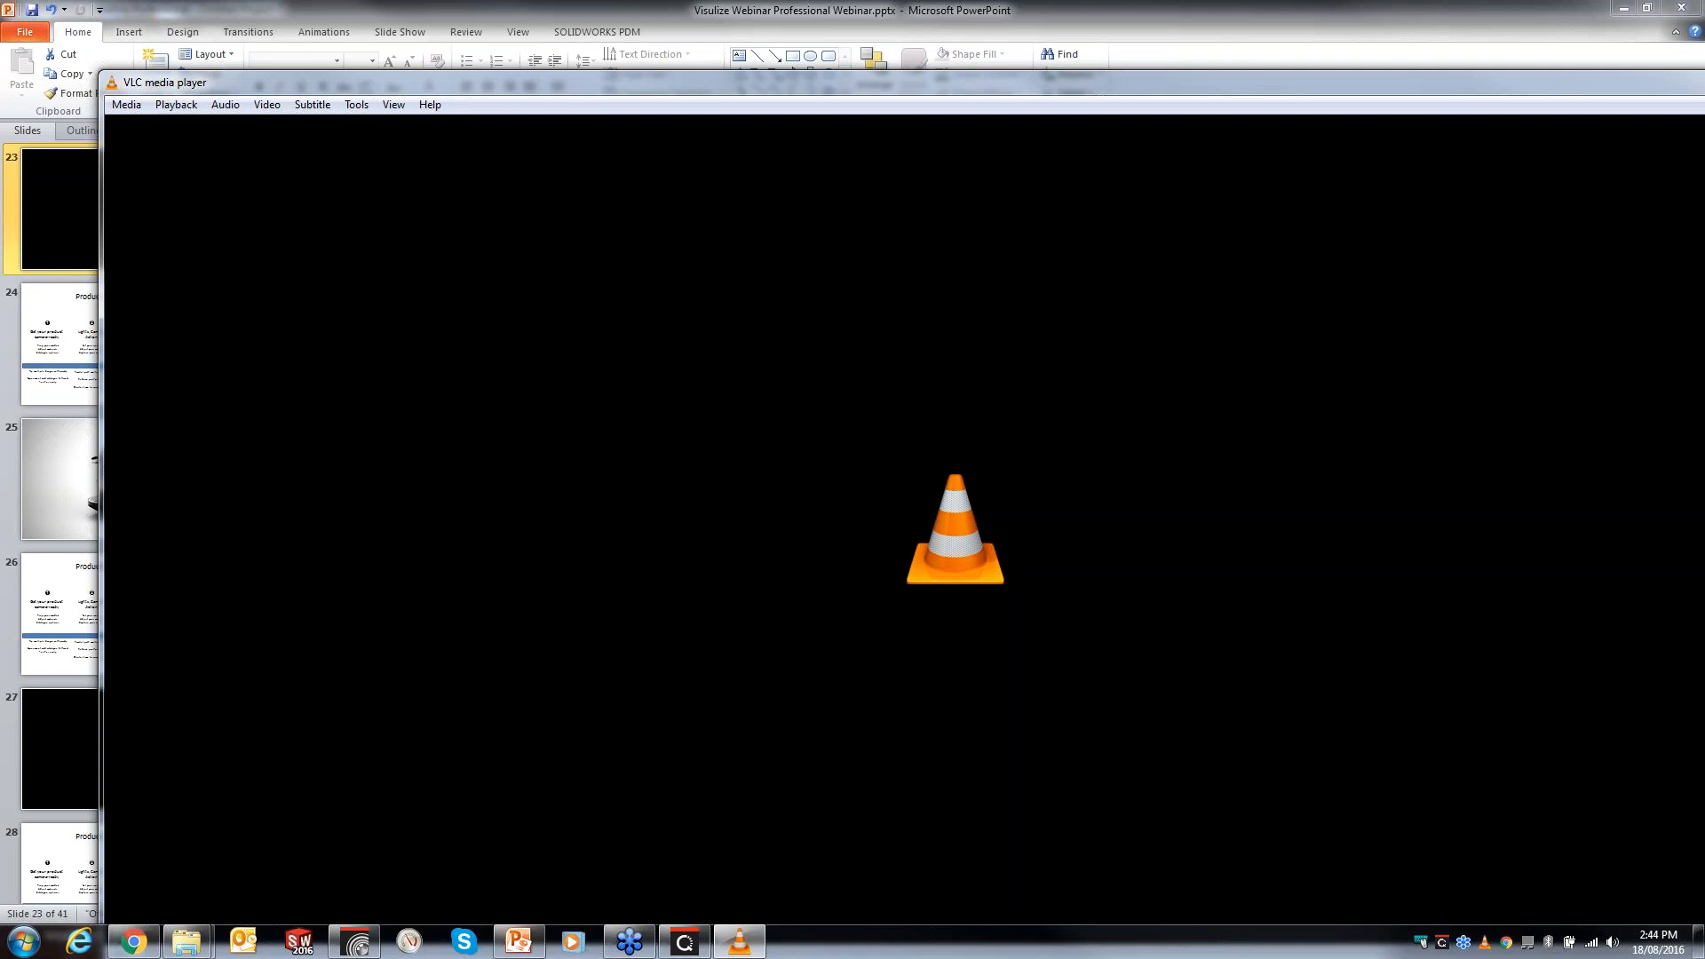
key(space)
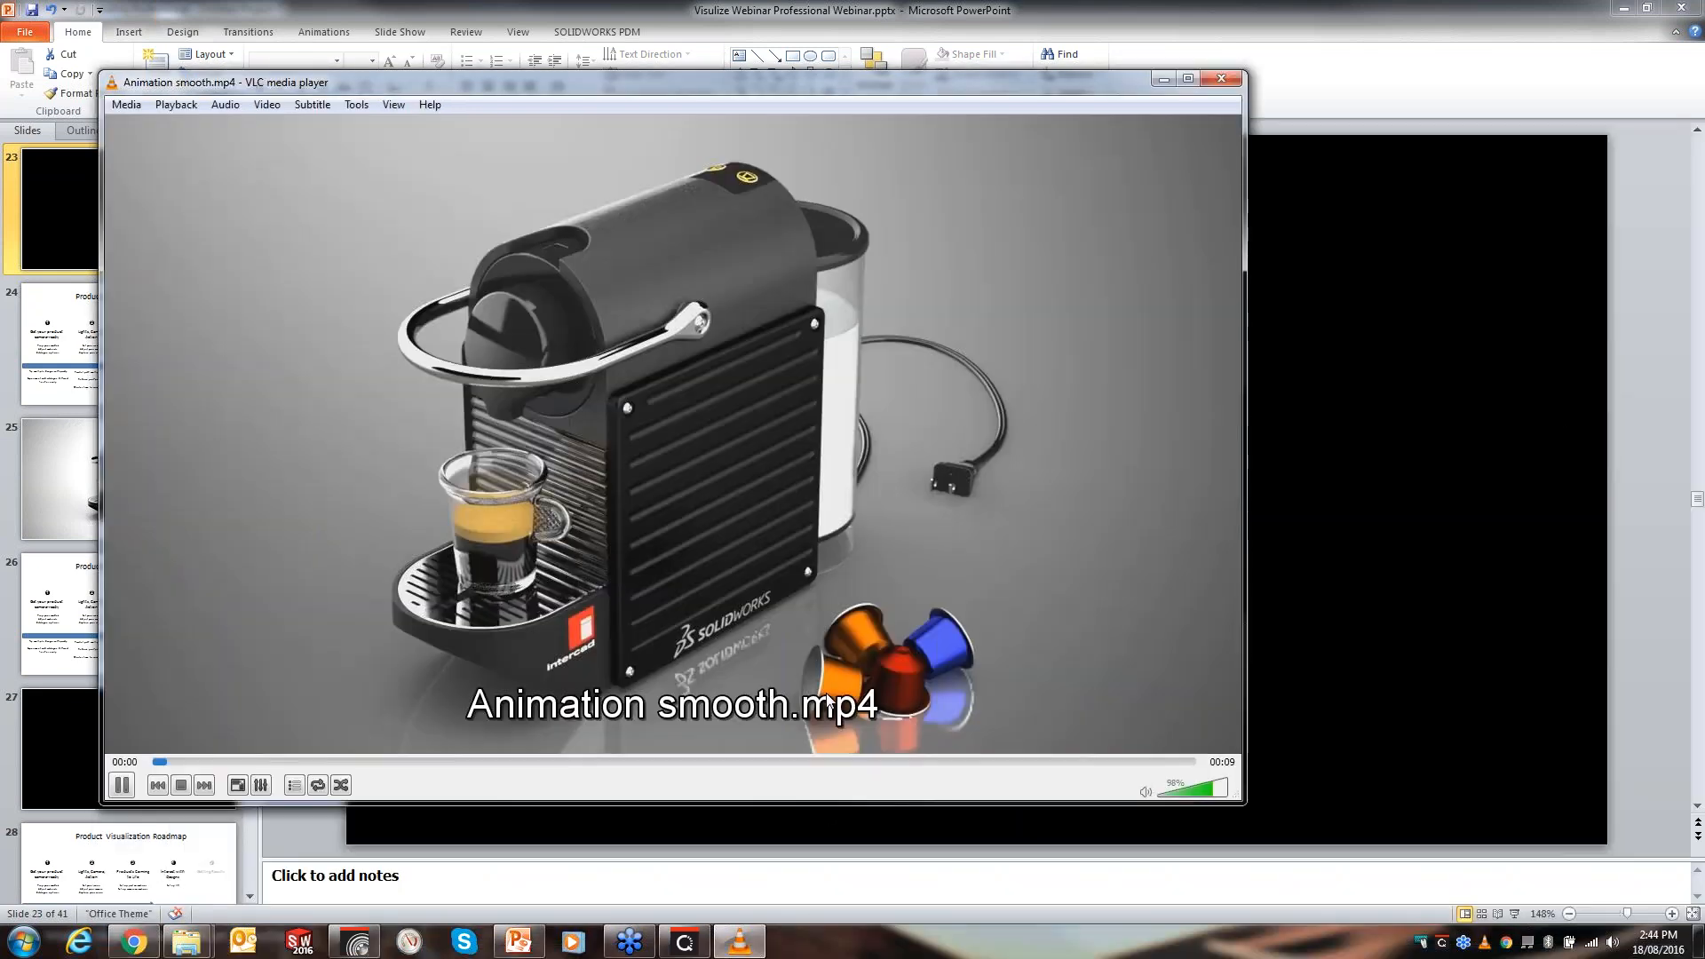
key(space)
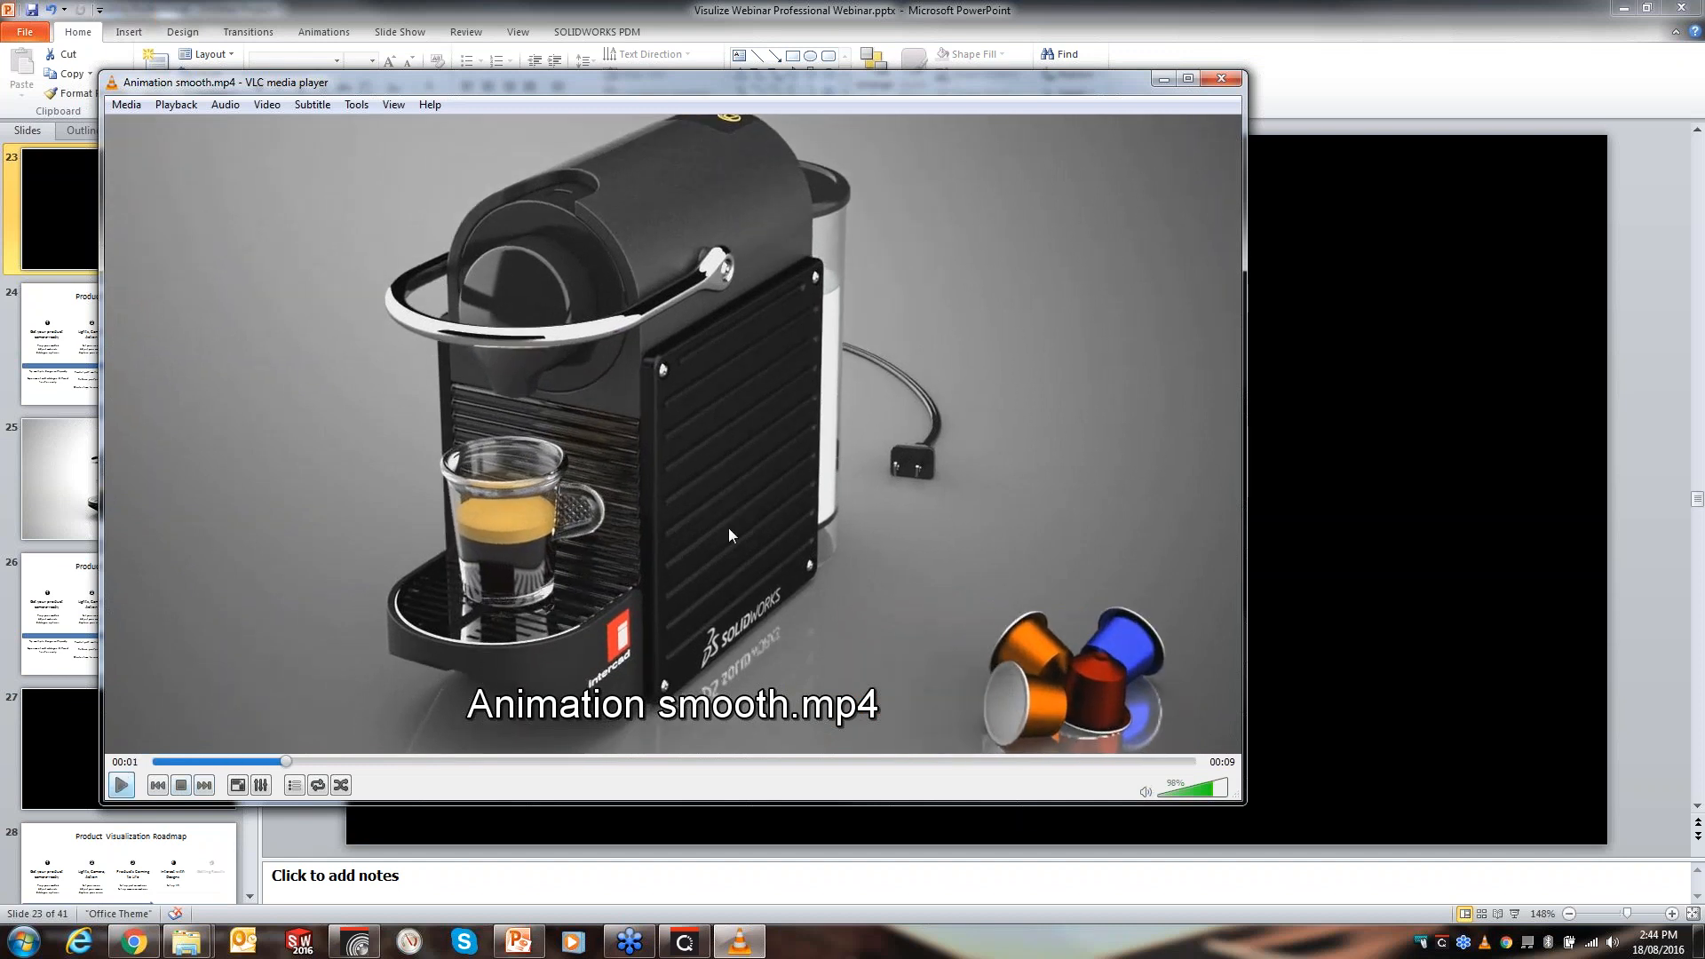
- Slow the video playback to half speed and replay the animation render from the beginning
click(178, 105)
mouse_move(213, 211)
click(433, 301)
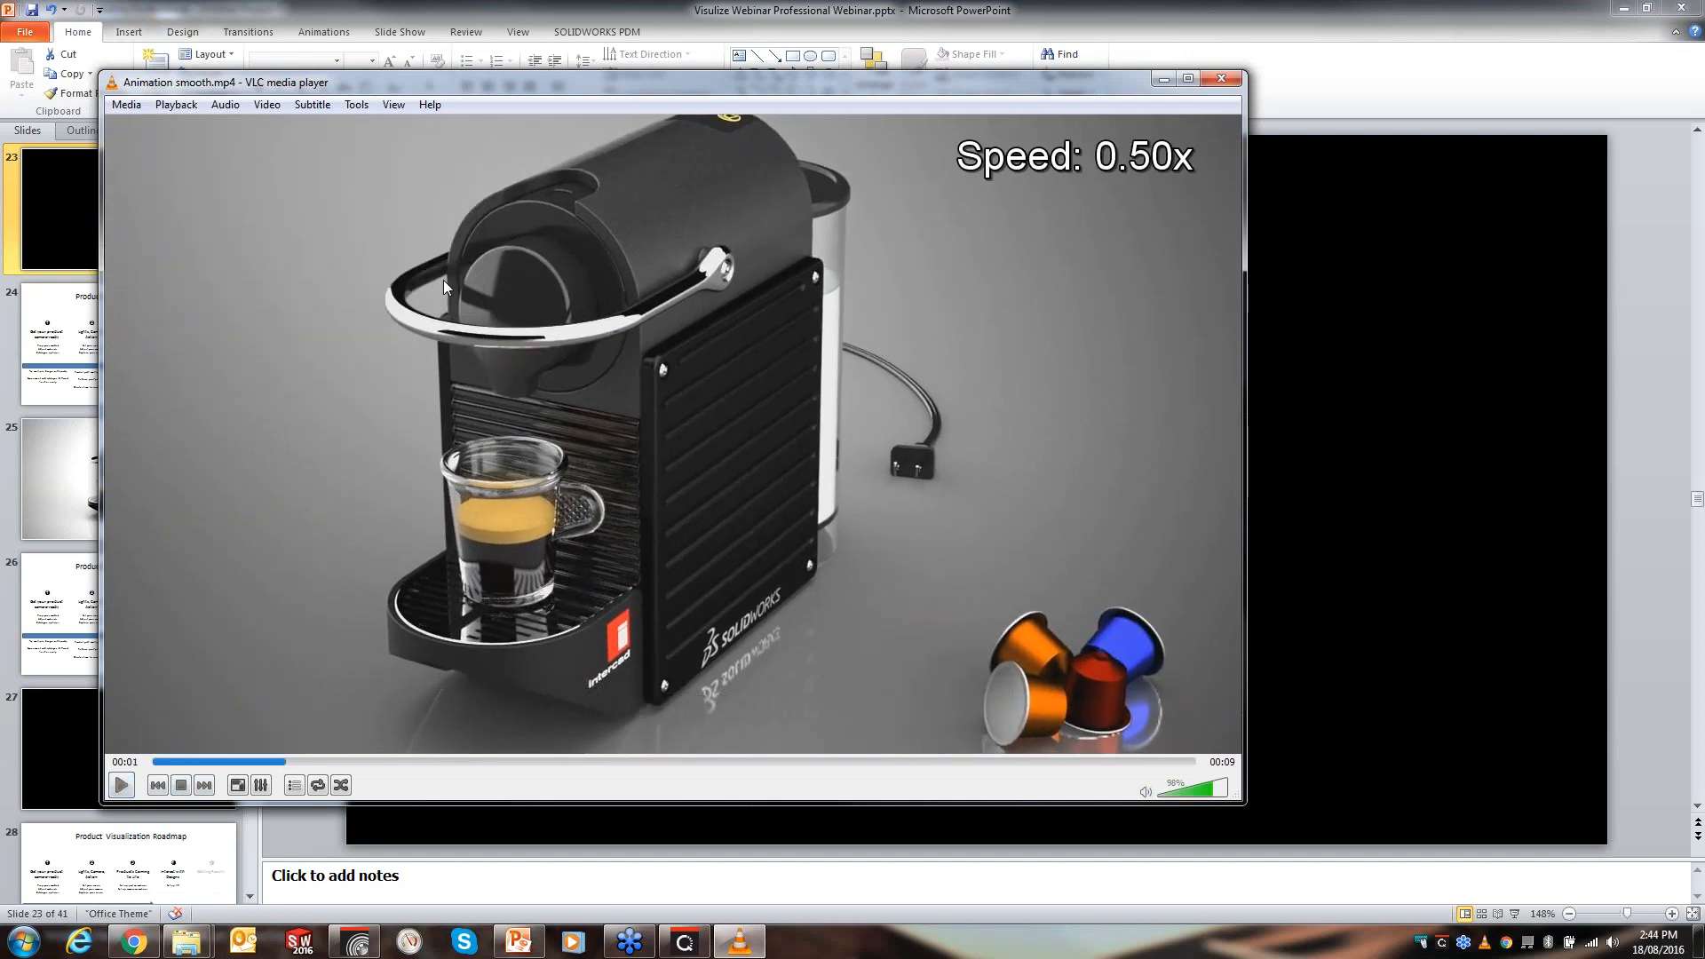
click(167, 108)
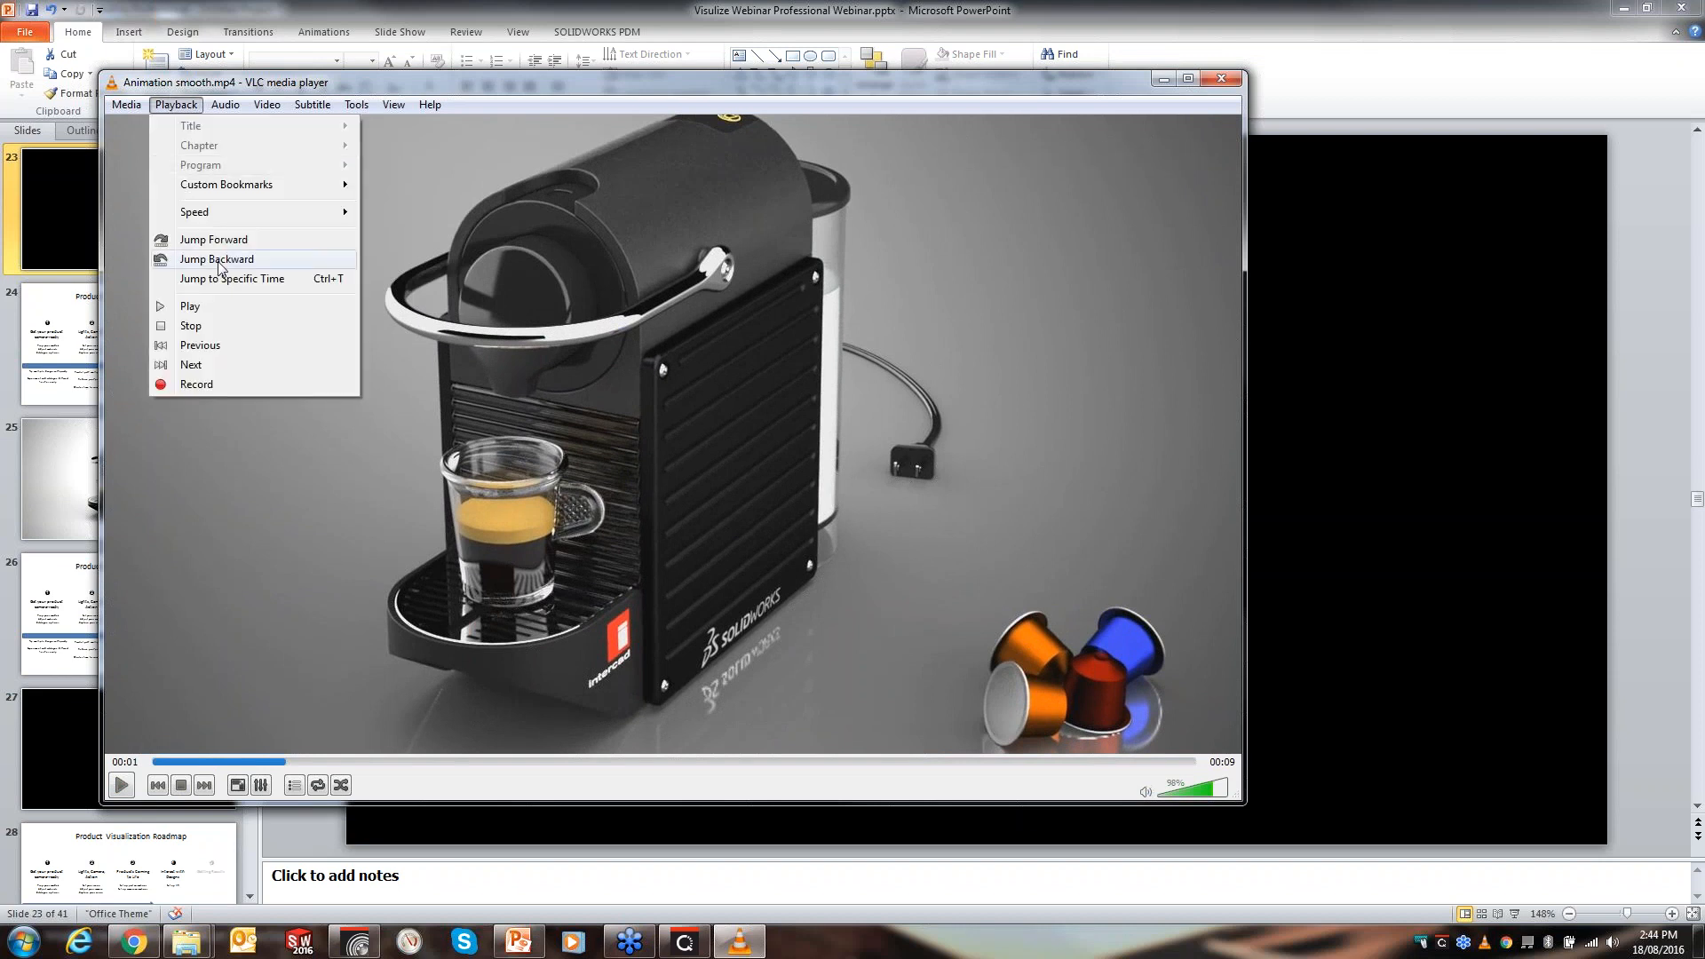
mouse_move(257, 214)
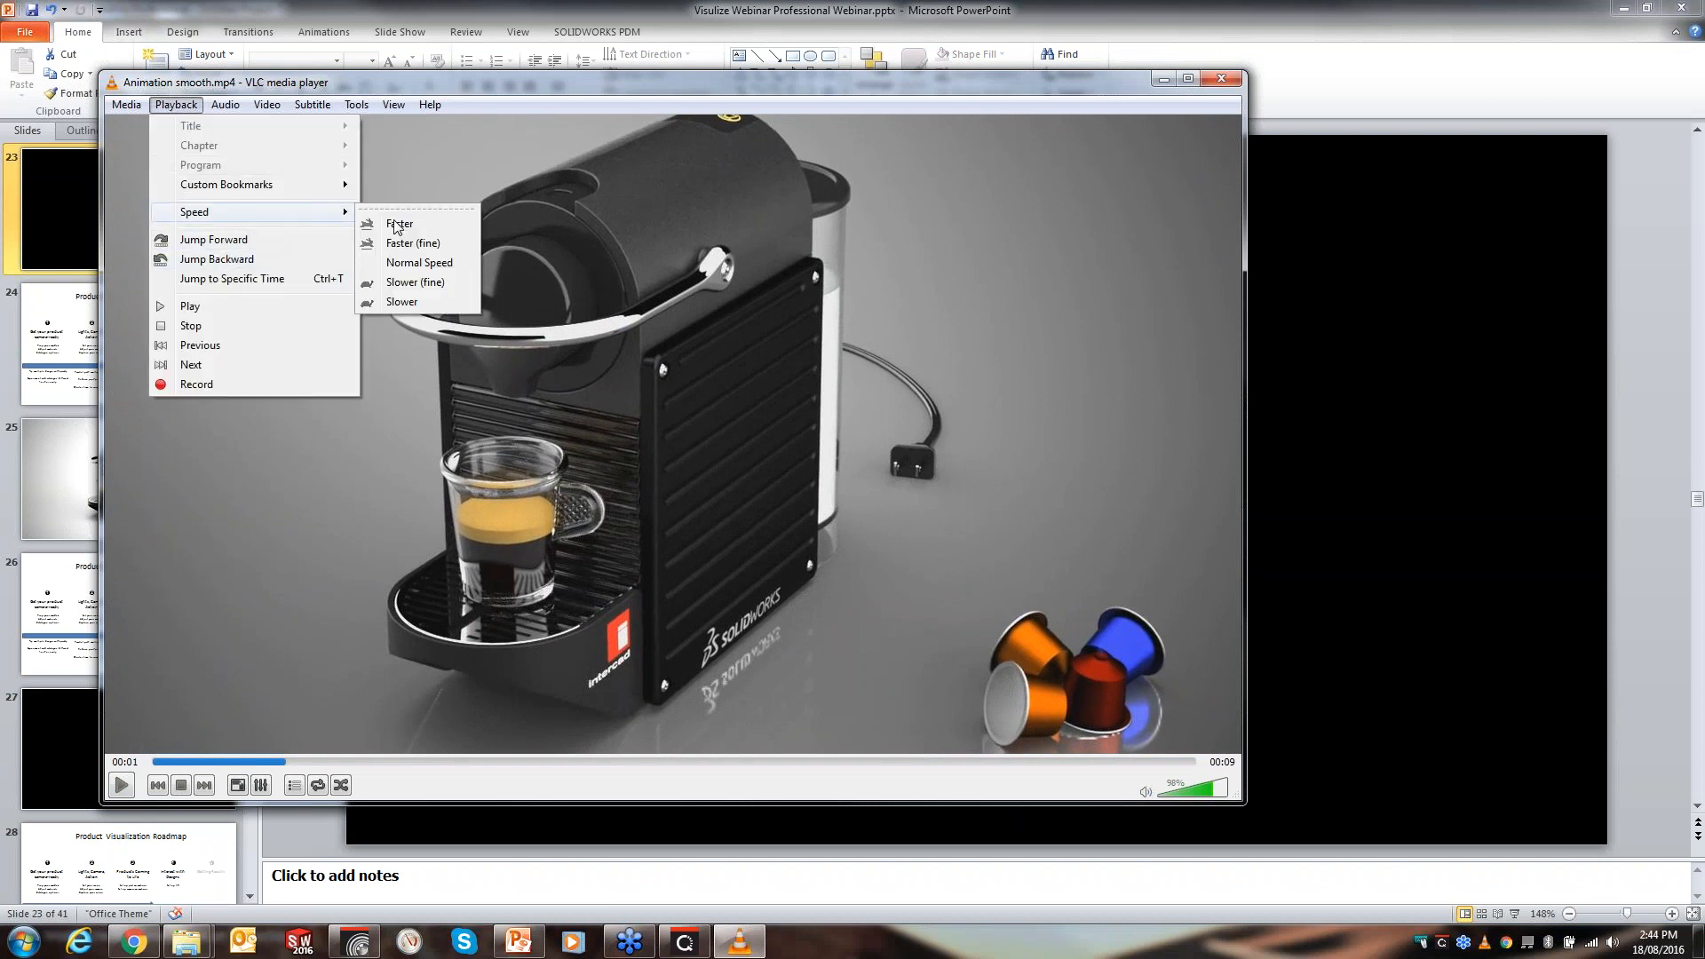
click(438, 281)
drag(278, 769, 147, 764)
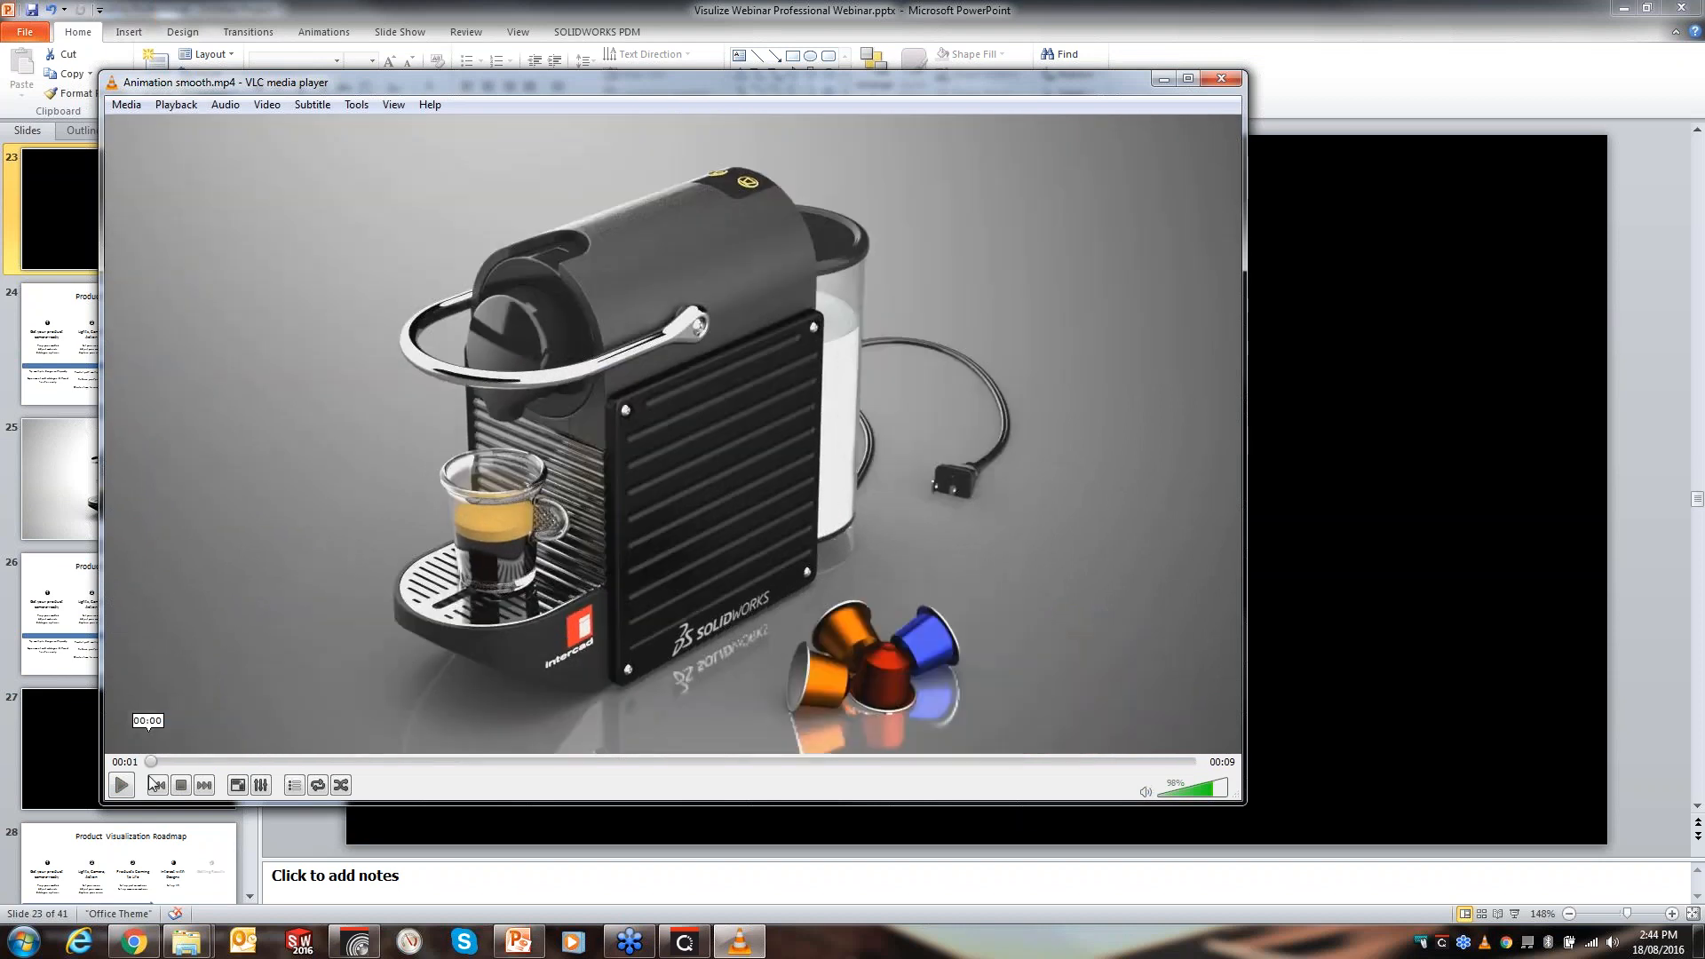
click(126, 784)
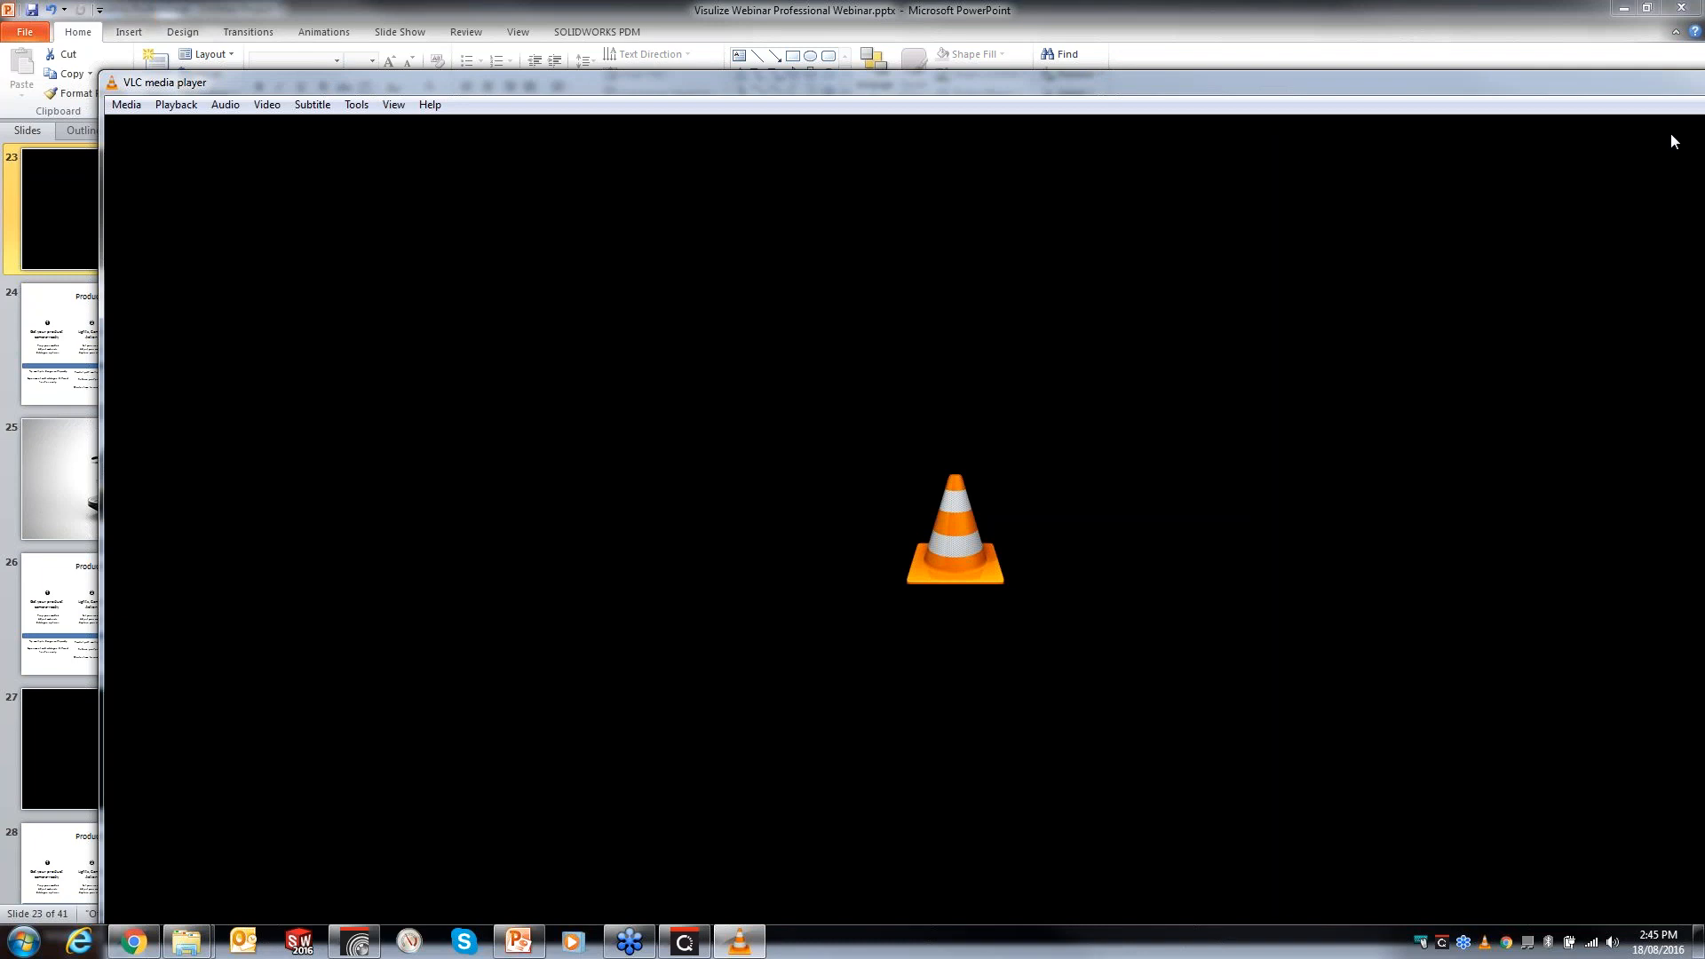
- Close the video player and return to SOLIDWORKS Visualize
drag(1035, 84, 557, 116)
click(1310, 110)
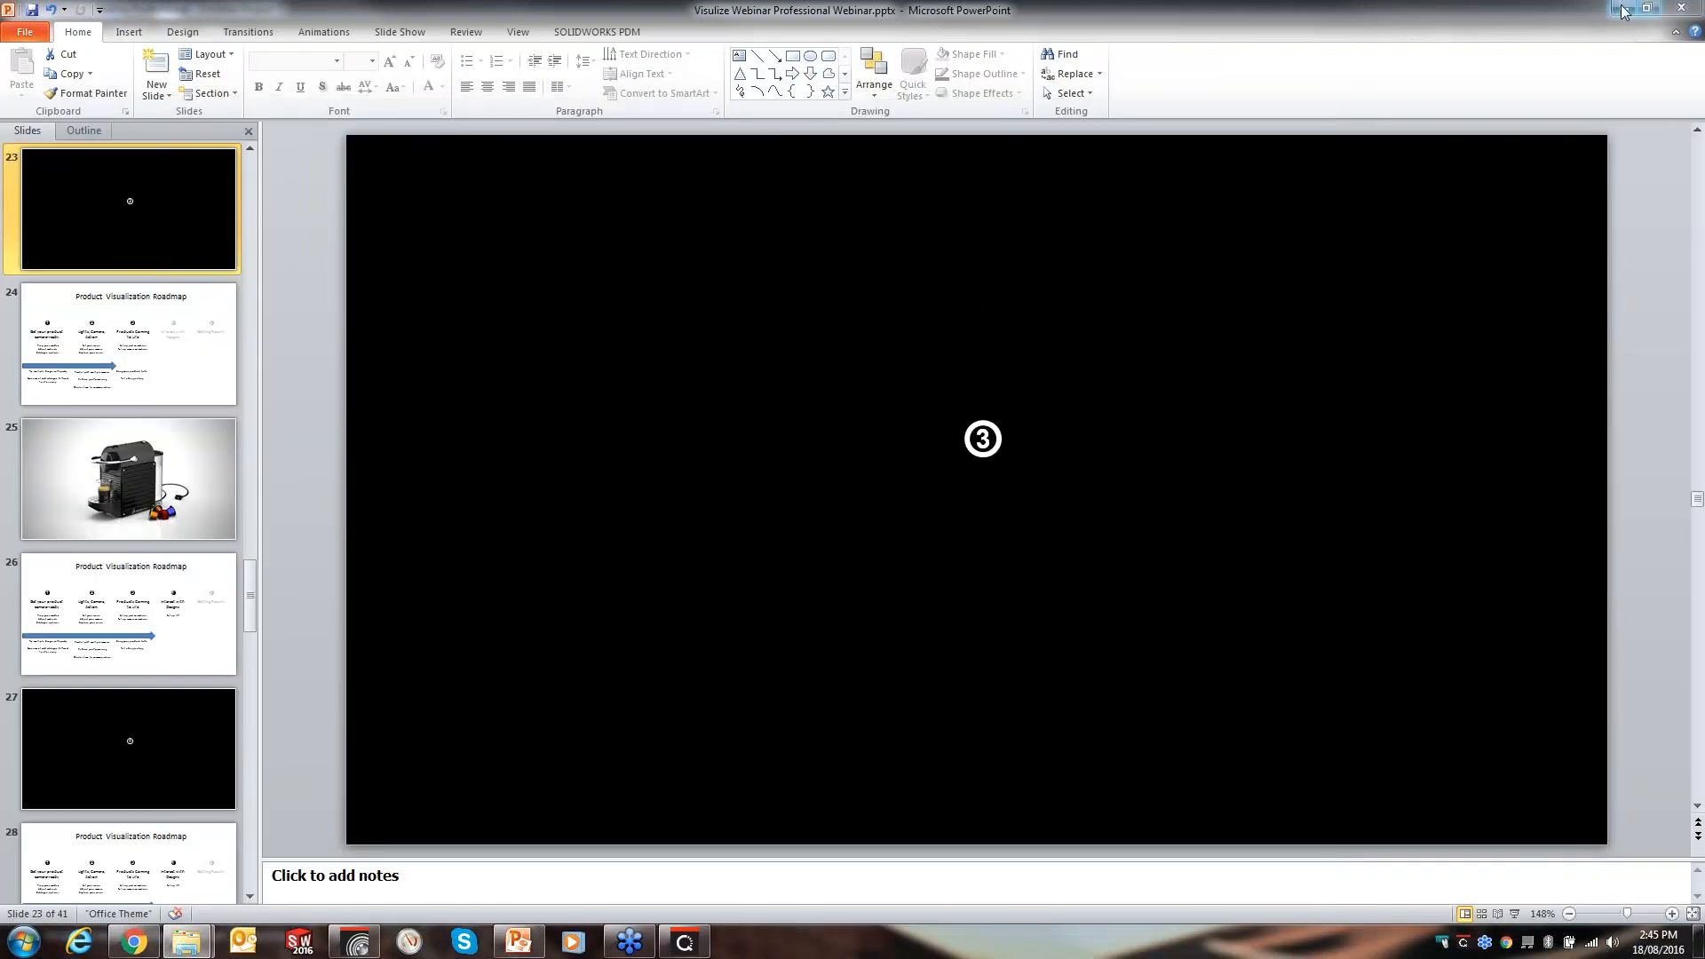
click(1624, 9)
click(812, 215)
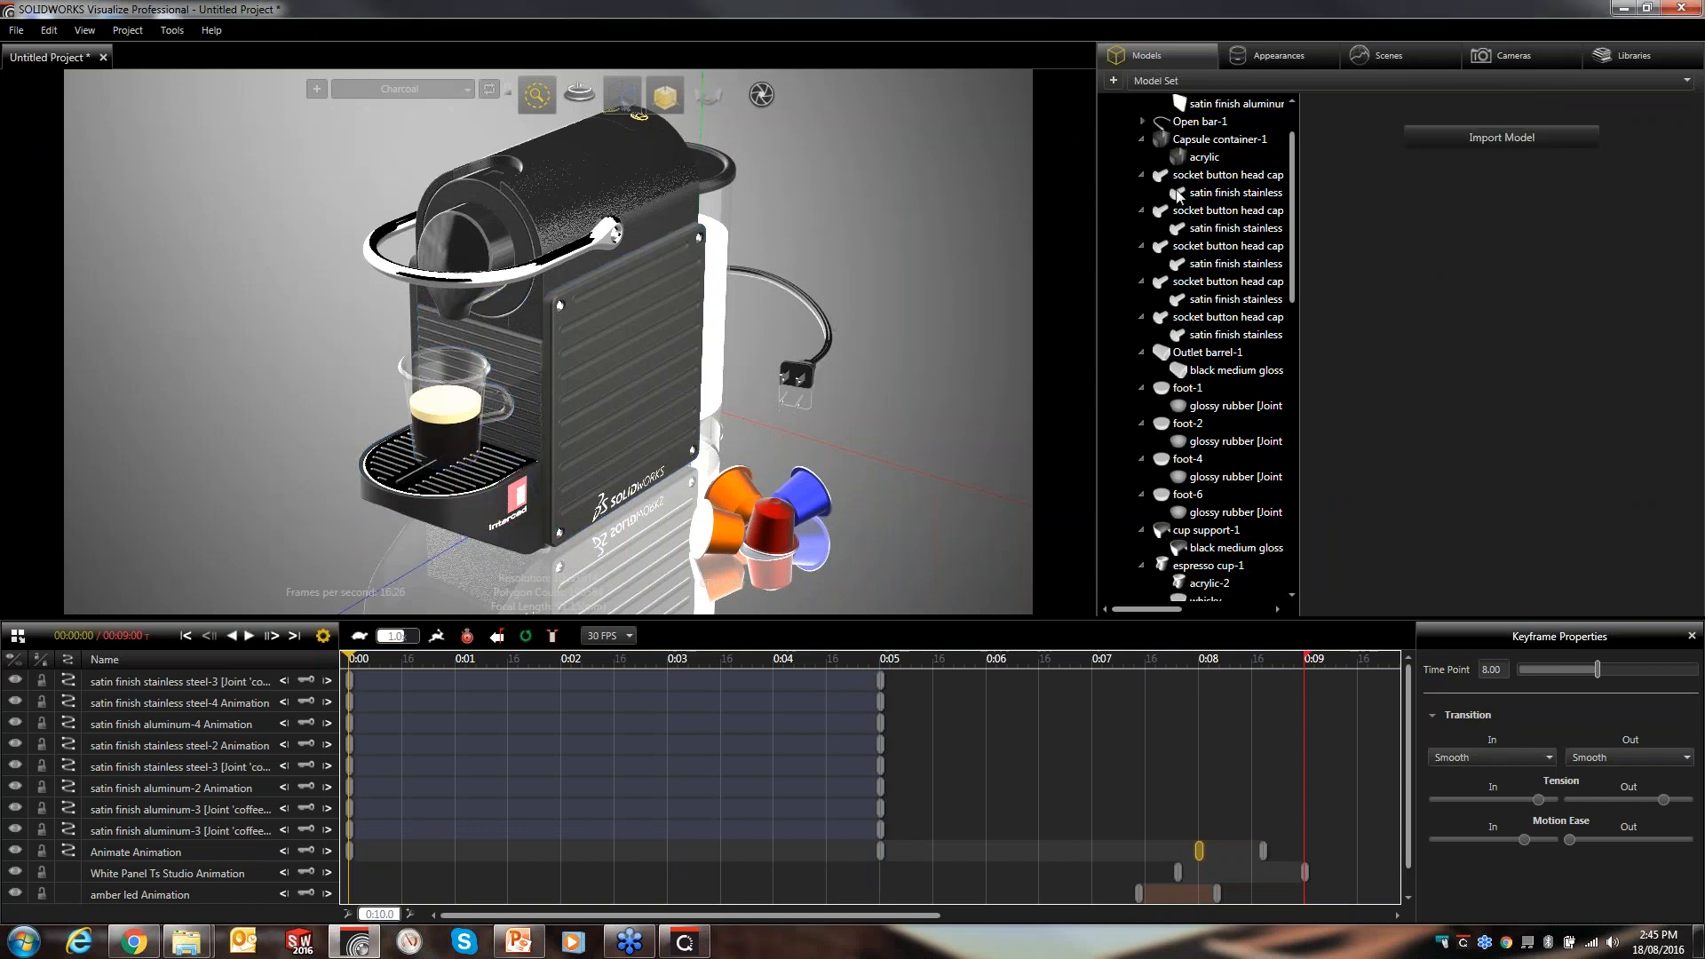
- Open Output Tools and examine the animation render options, including the Time Limit render mode
click(762, 94)
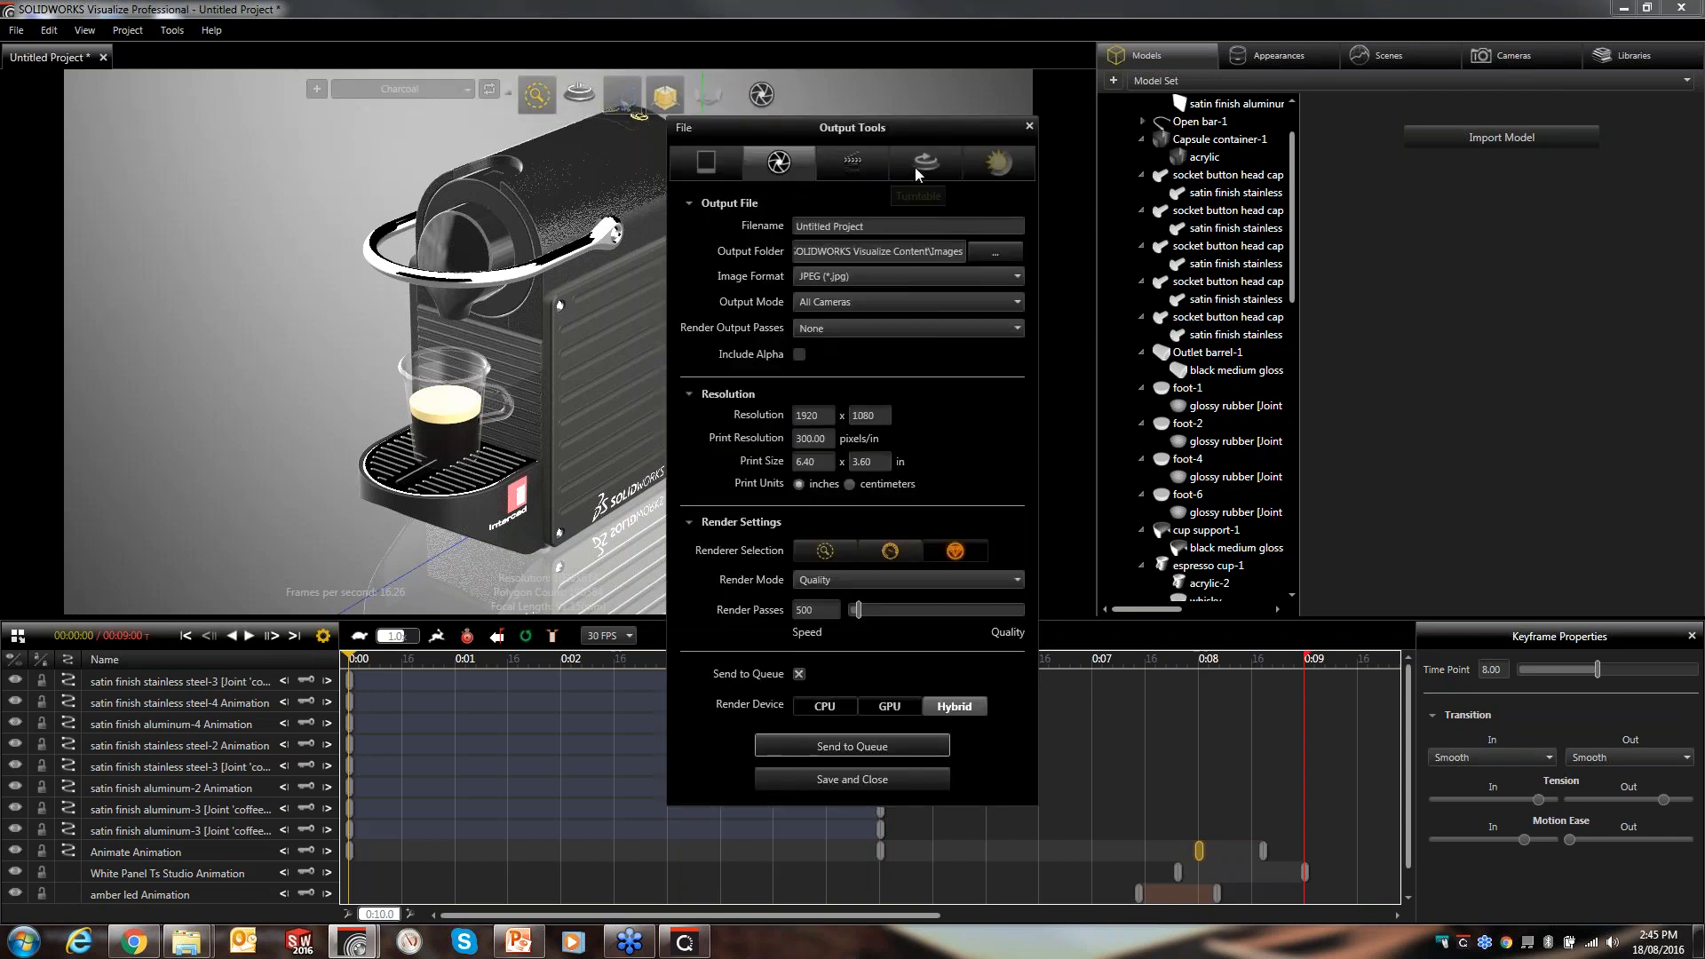
click(847, 166)
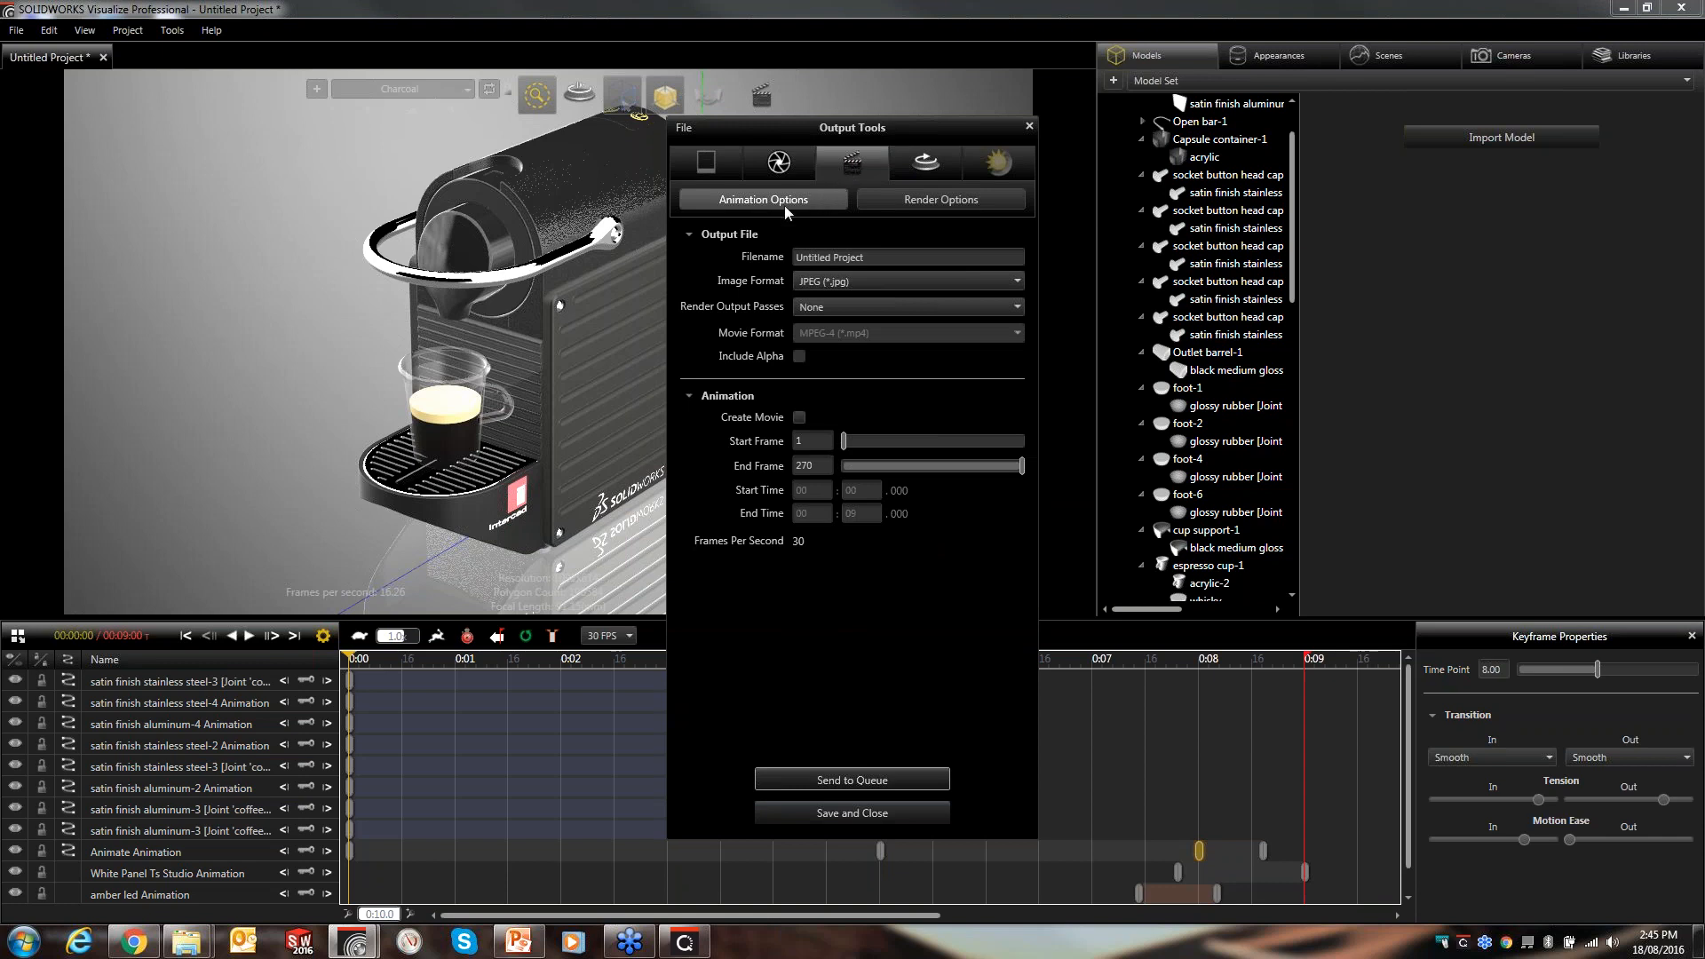
click(929, 202)
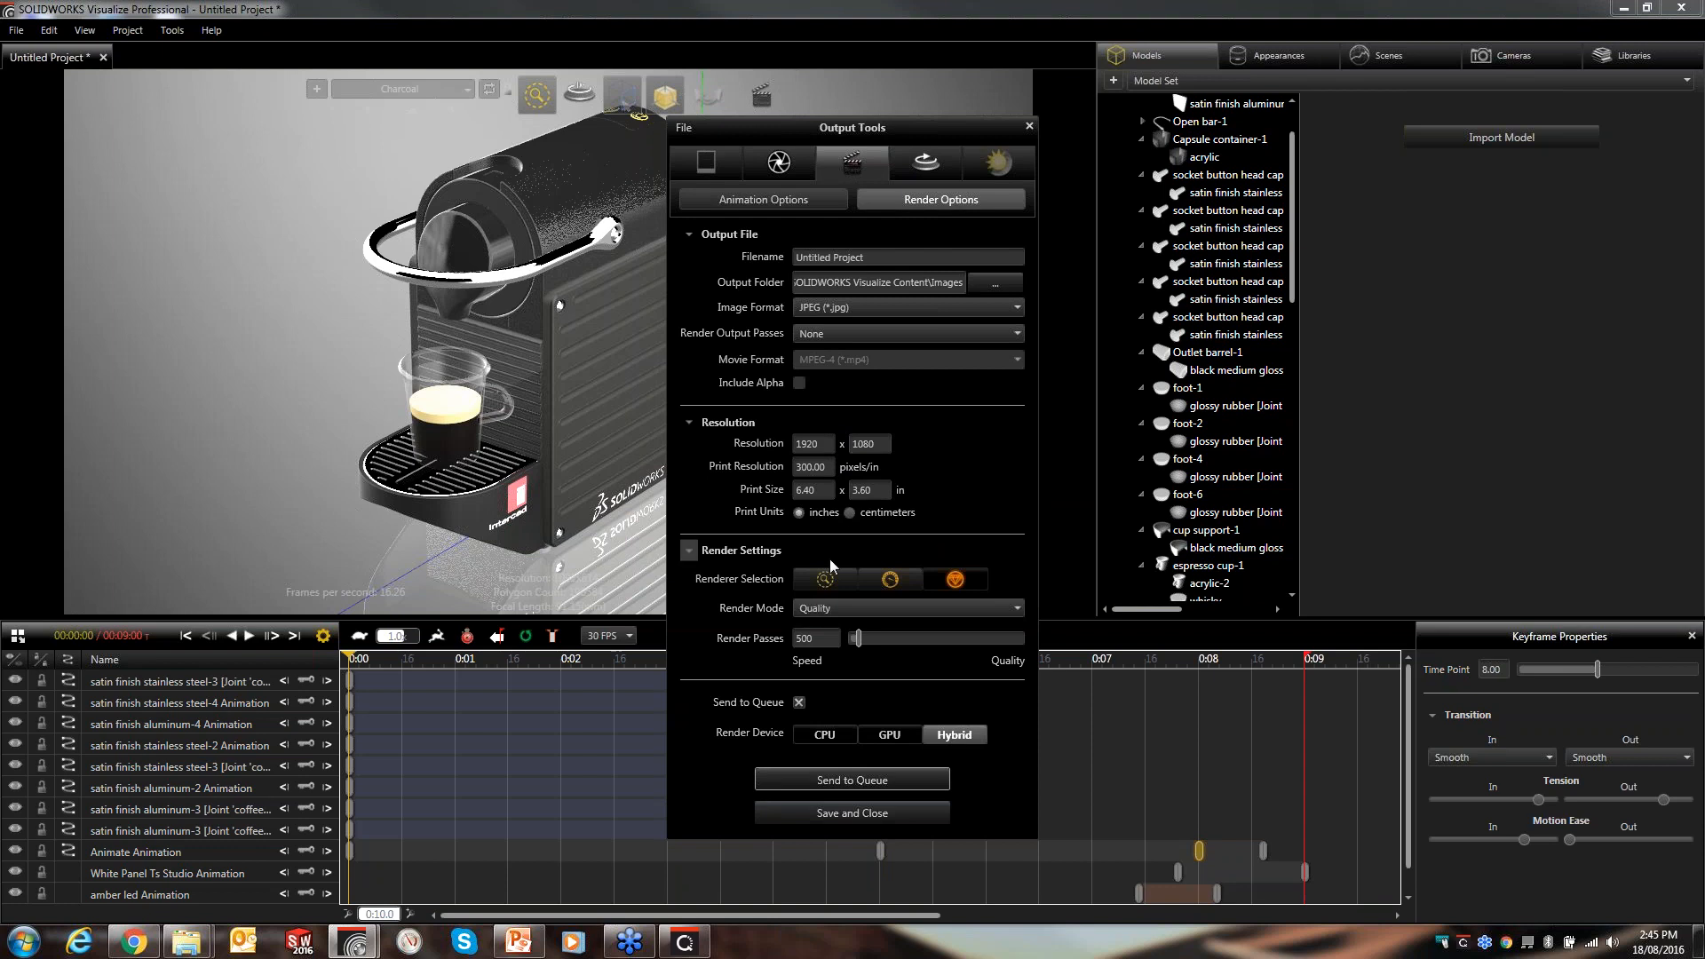
click(831, 610)
click(829, 636)
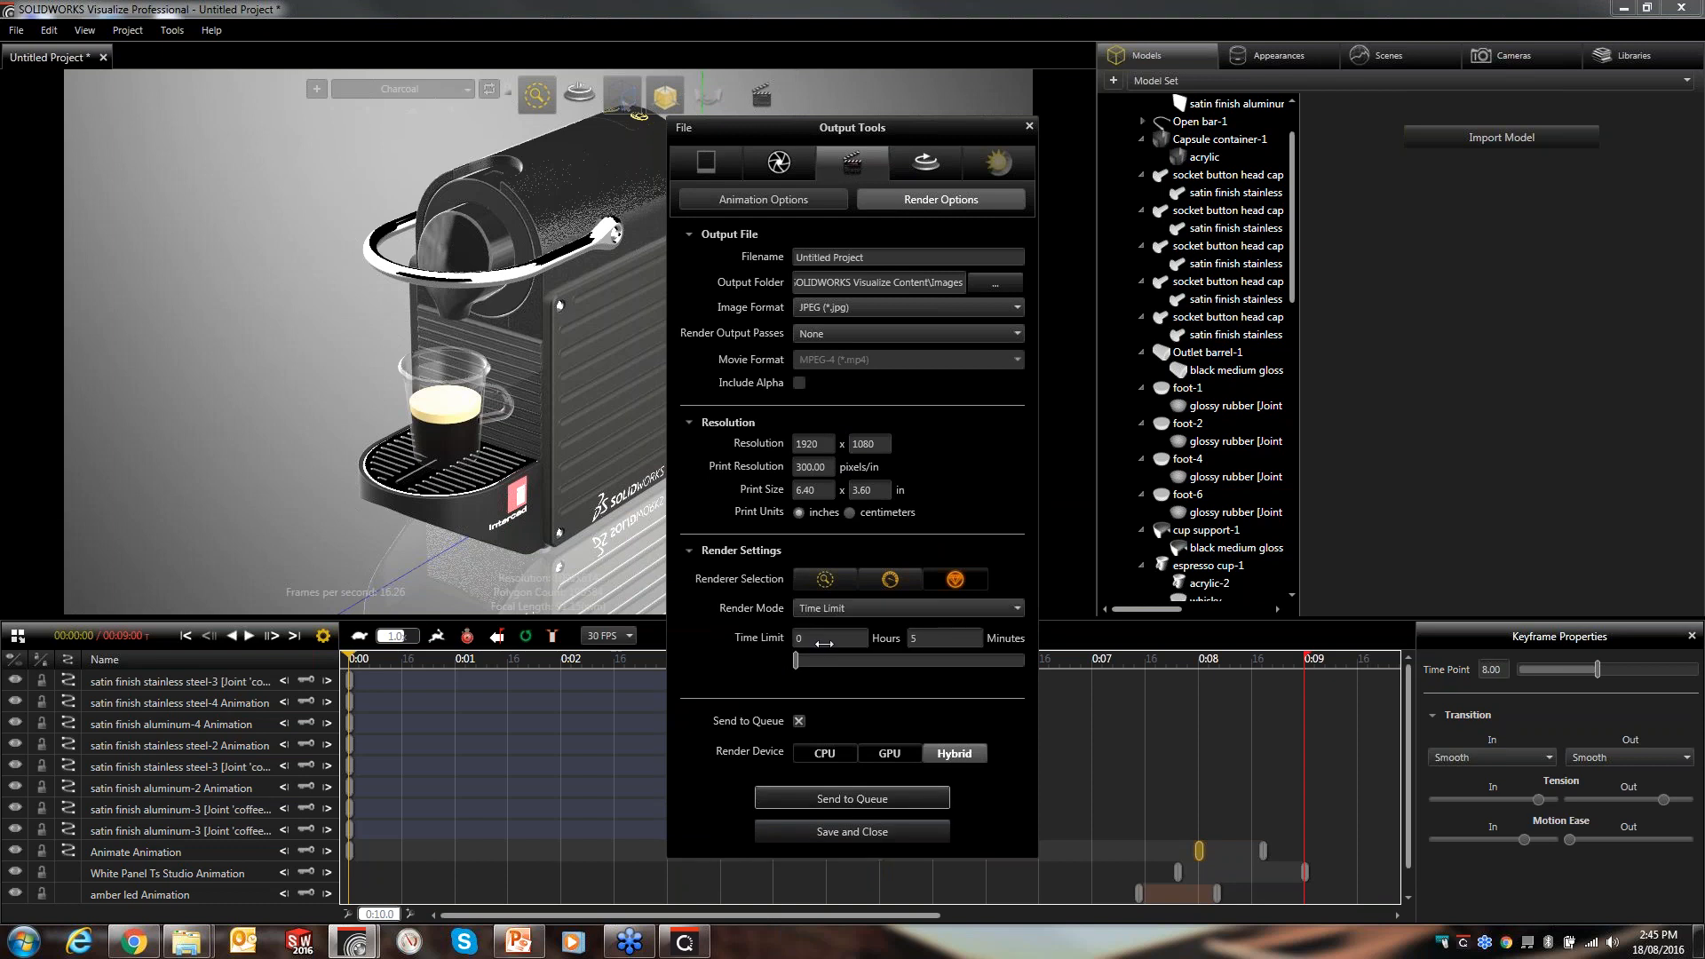
click(923, 608)
click(923, 627)
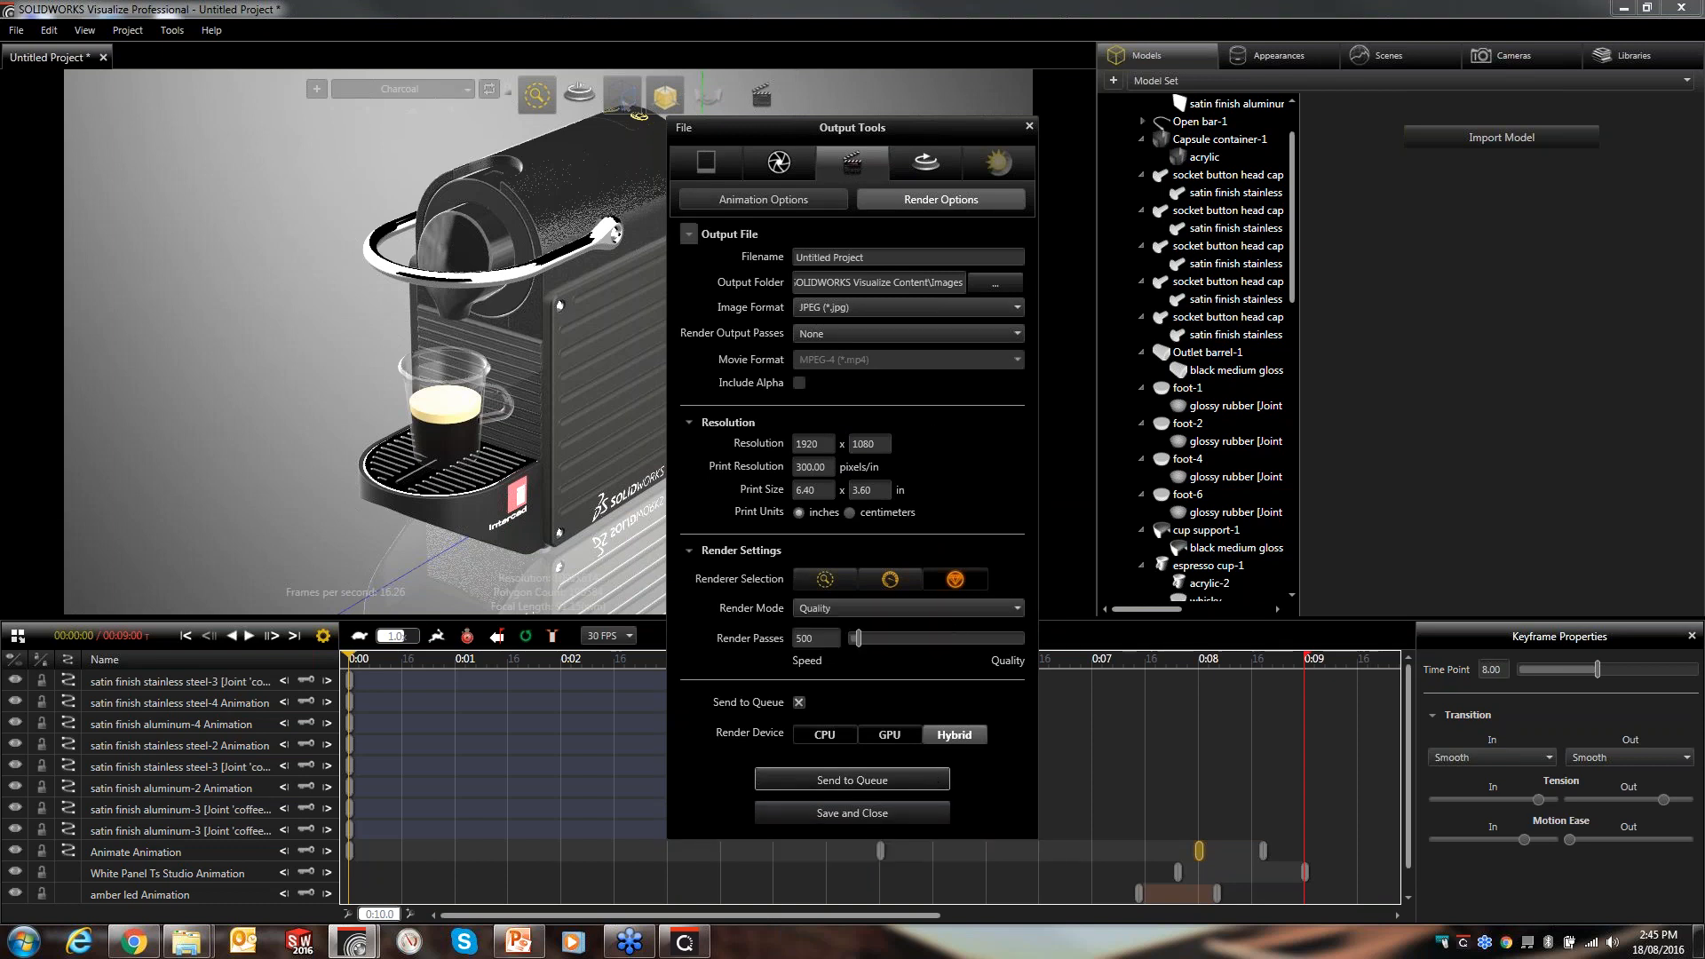
- Enable Create Movie in the animation options with MPEG-4 as the movie format
click(802, 201)
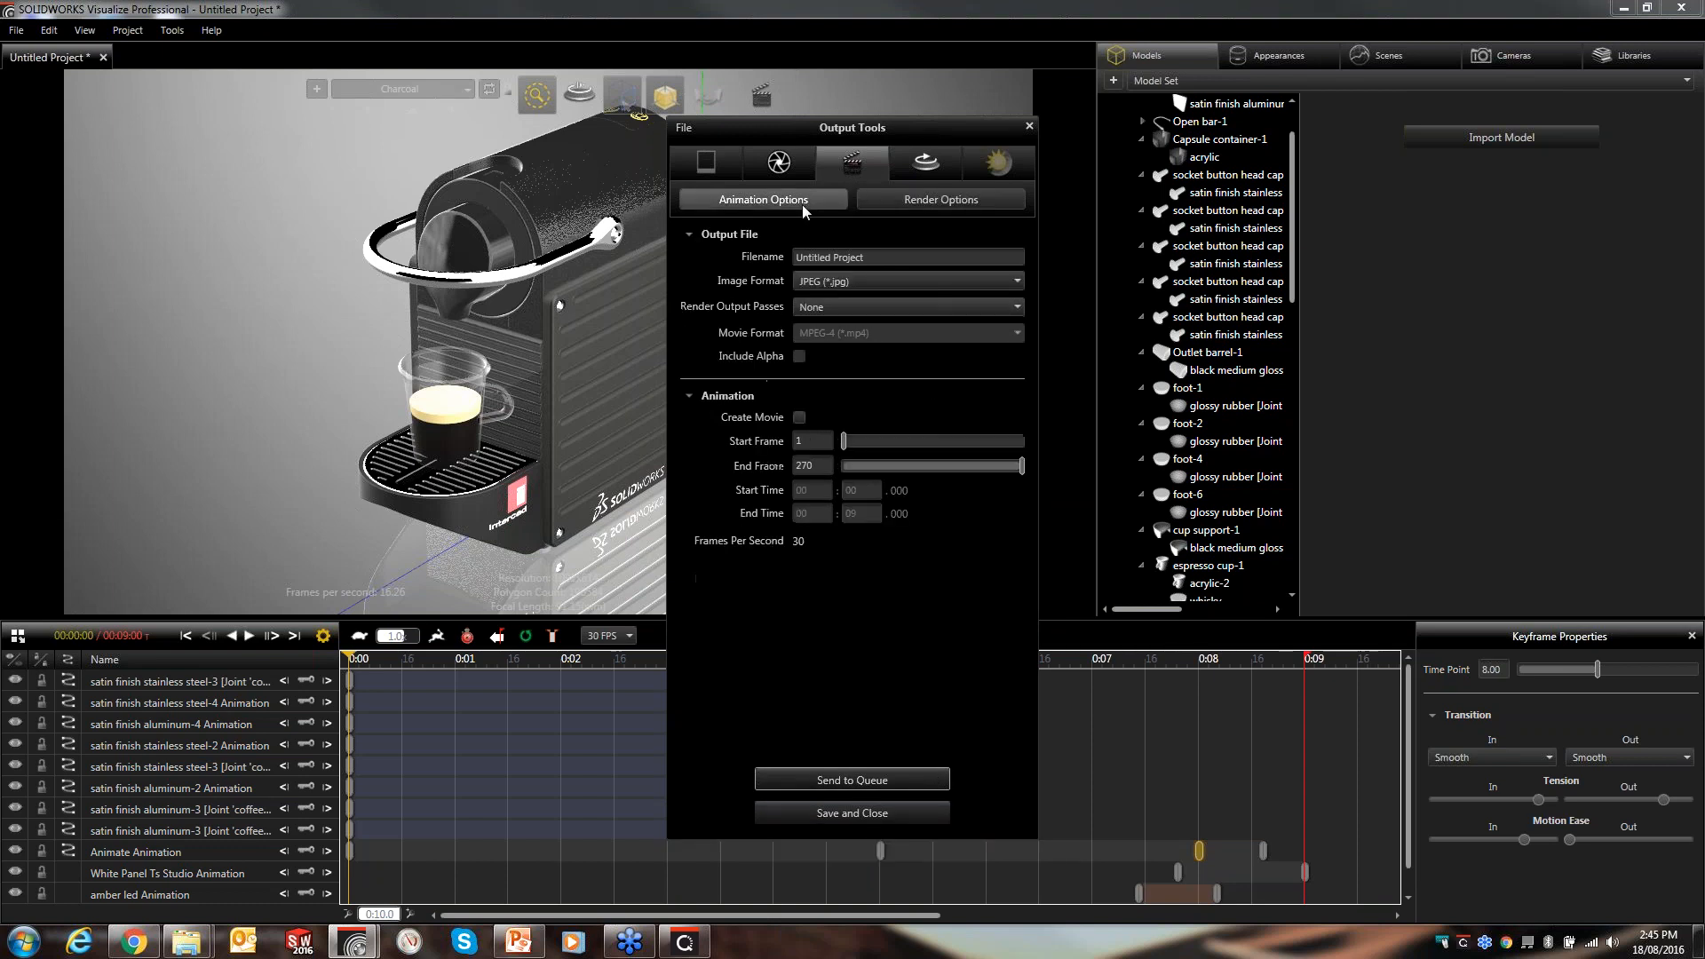
click(799, 418)
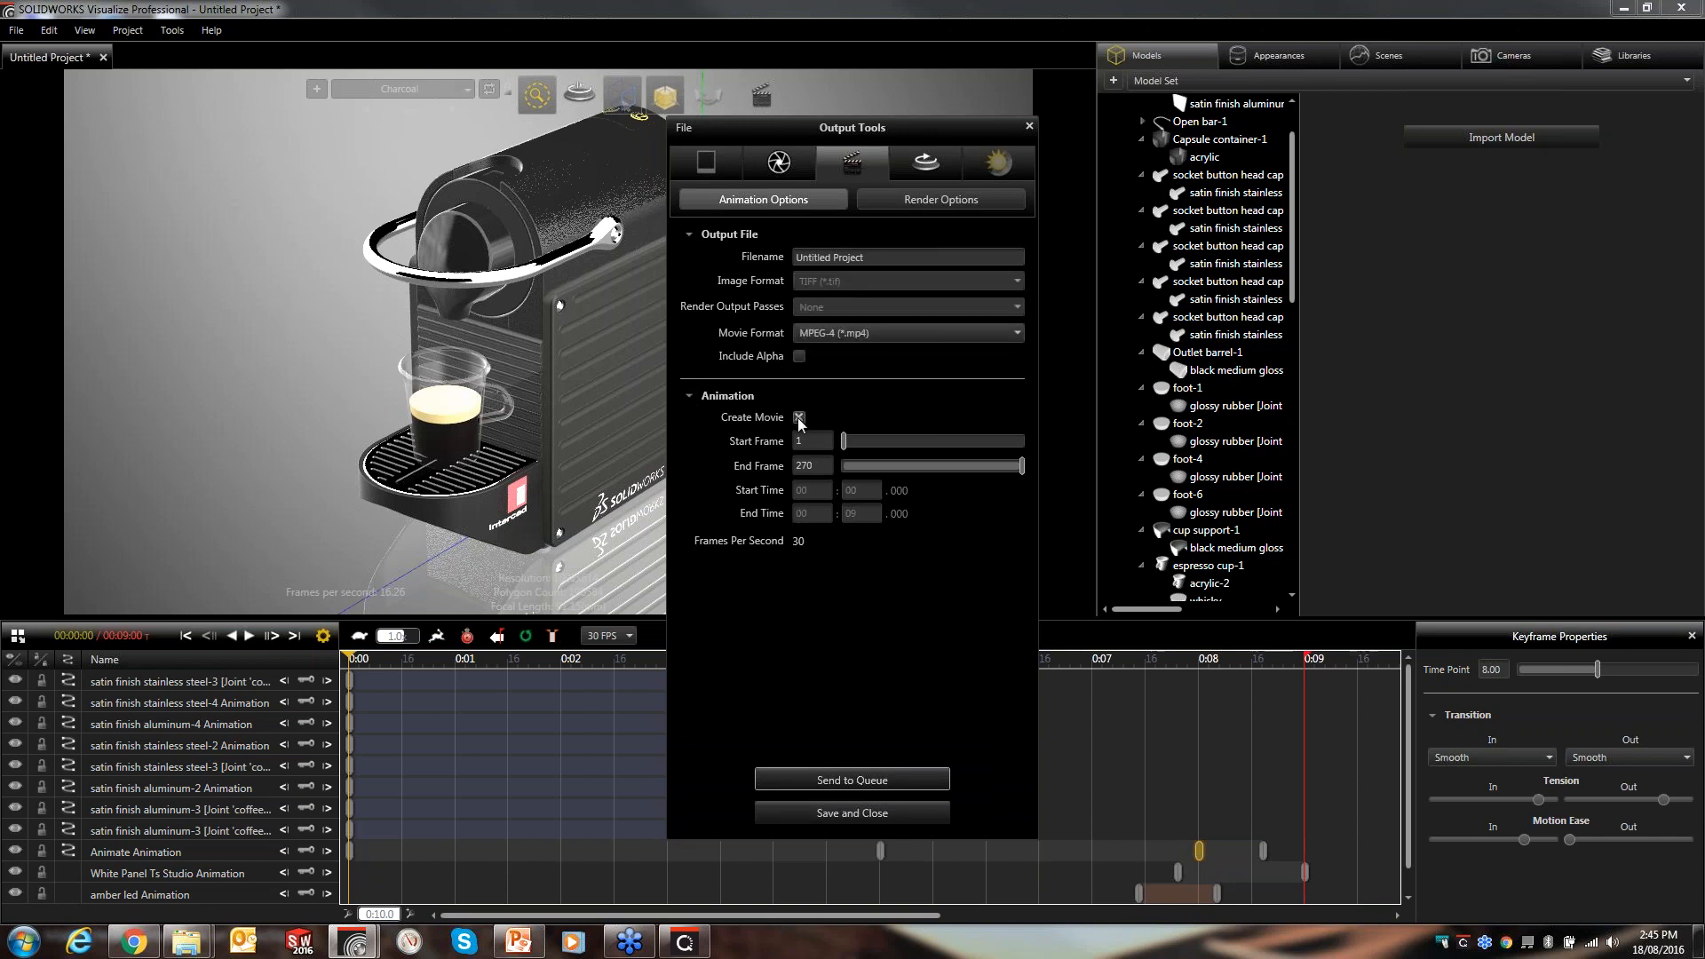
click(823, 332)
click(824, 332)
- Browse the Turntable and Sun Study output options and send the render to the queue
click(927, 163)
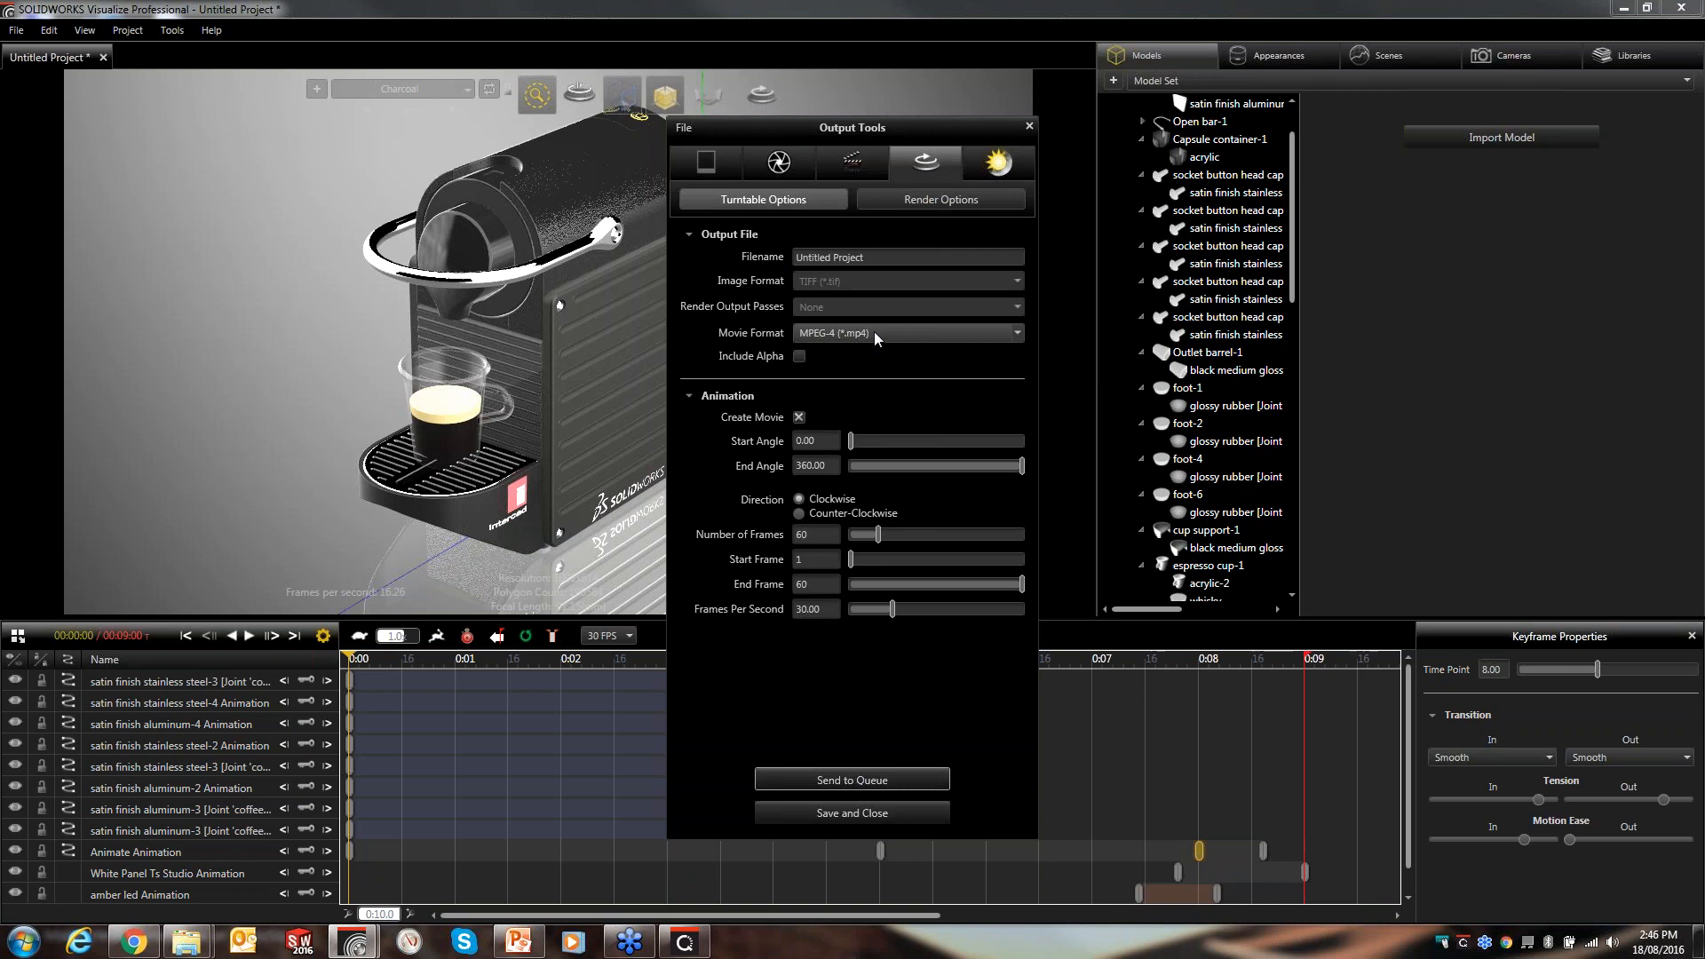
click(996, 167)
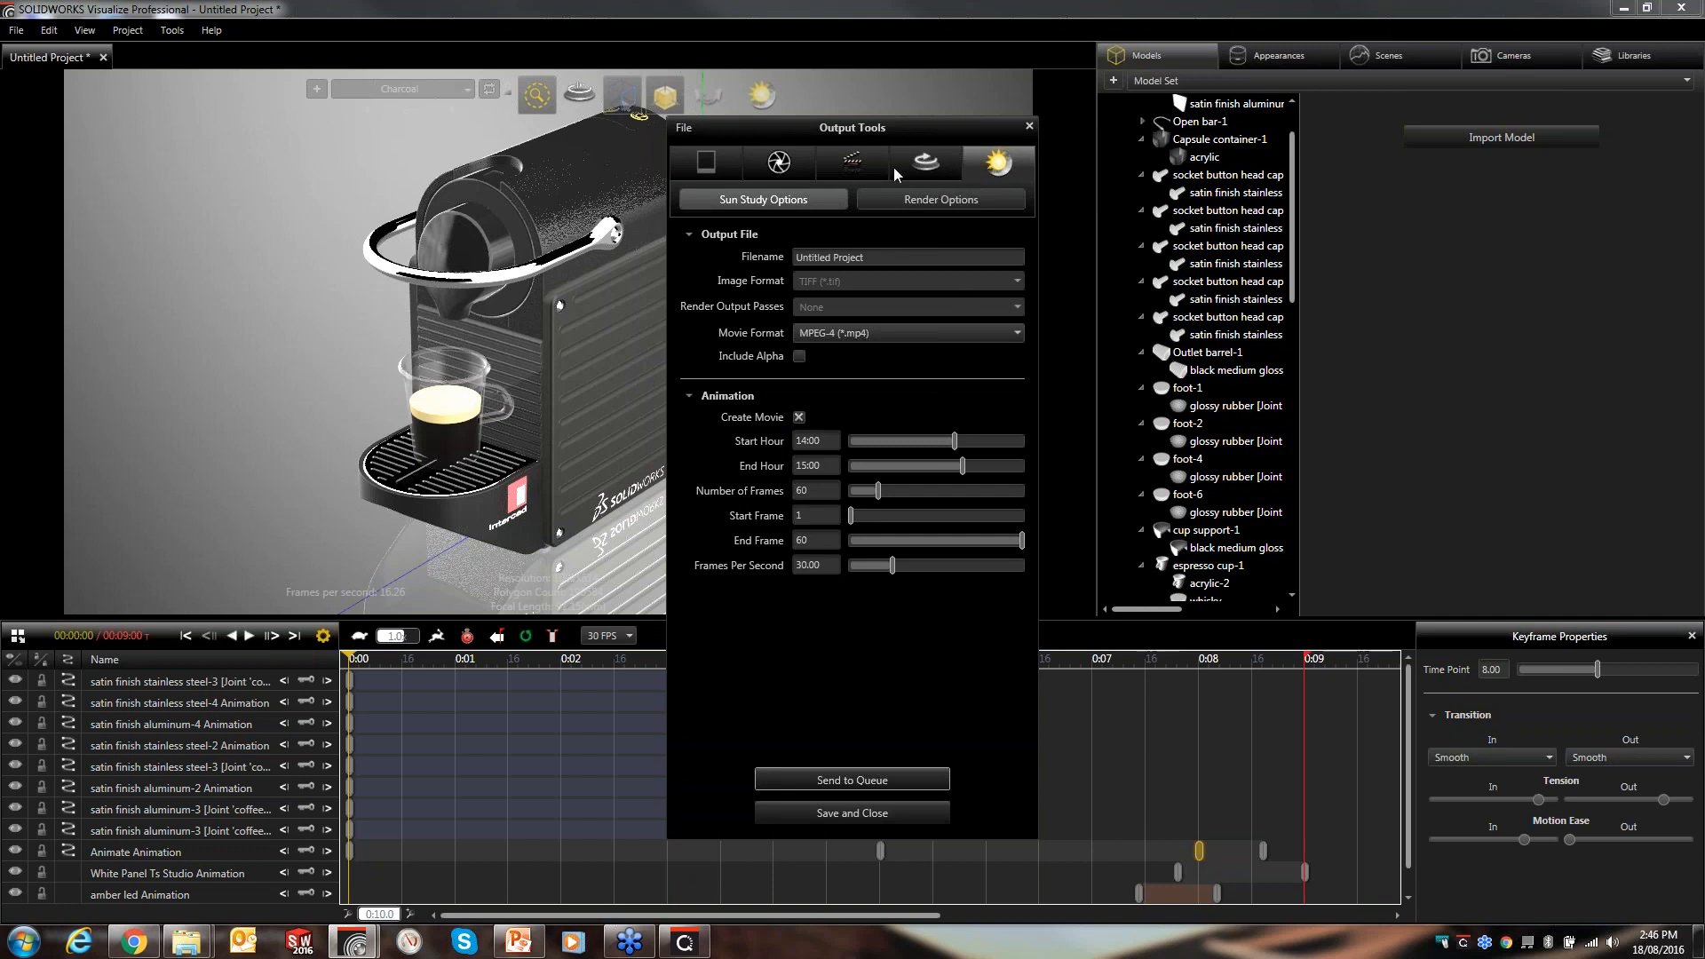
click(851, 774)
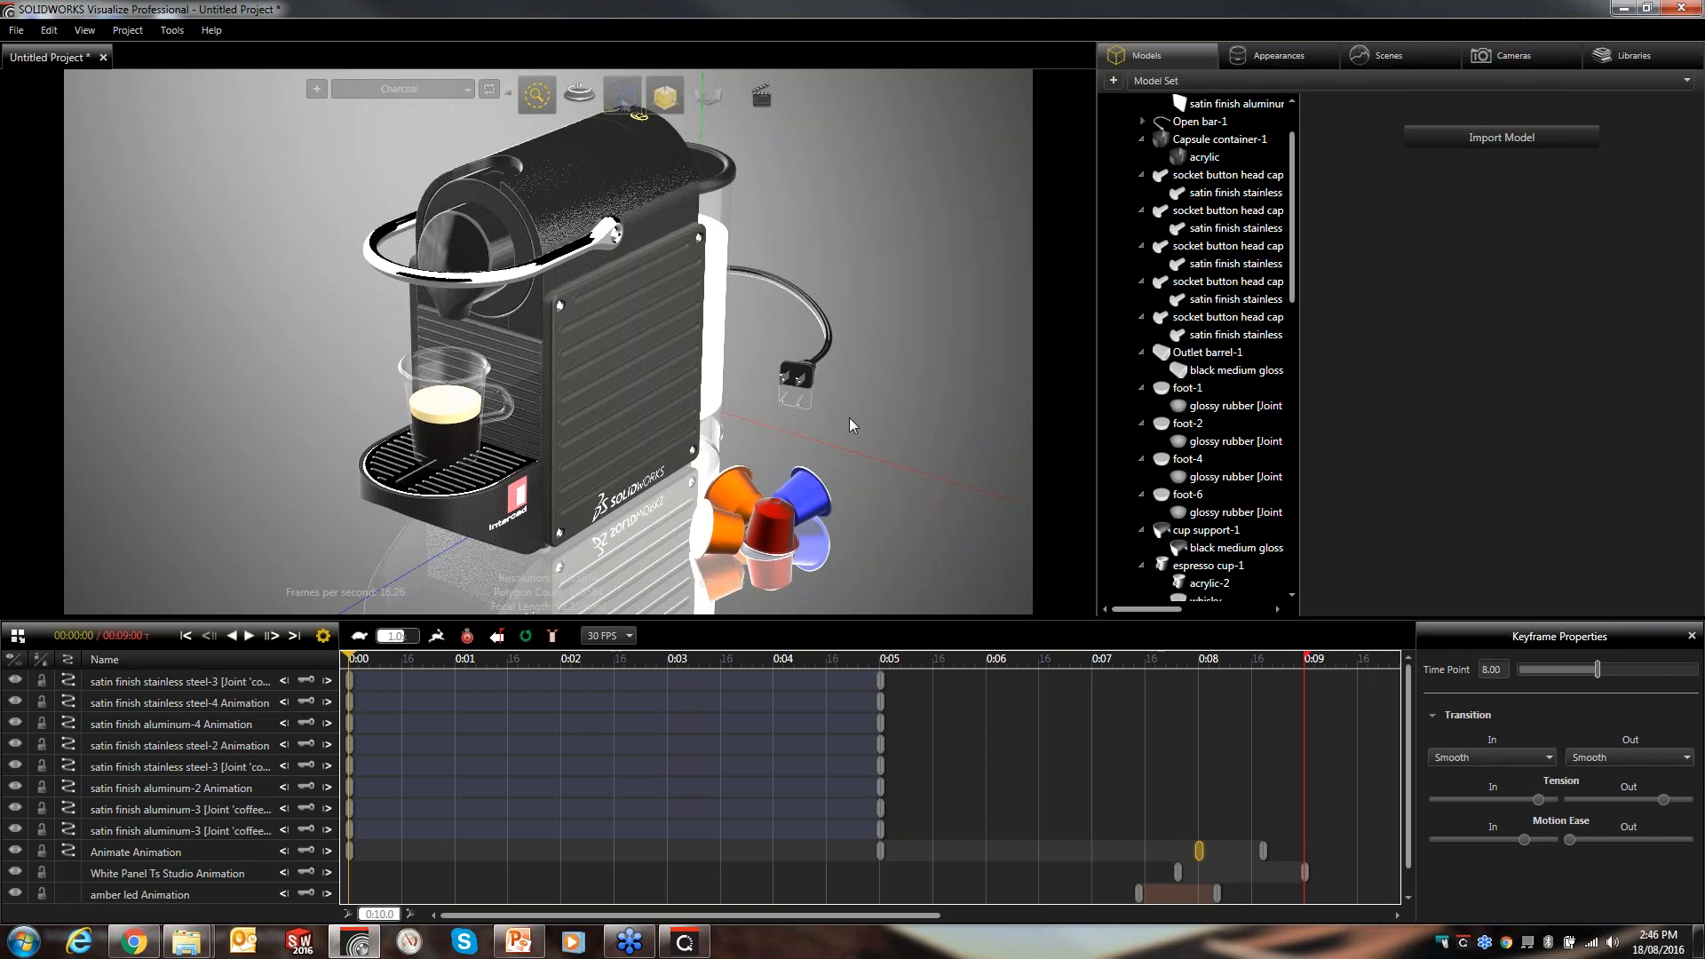
- Switch to PowerPoint and present the slides from the current one through to the roadmap slide
click(519, 941)
key(shift+F5)
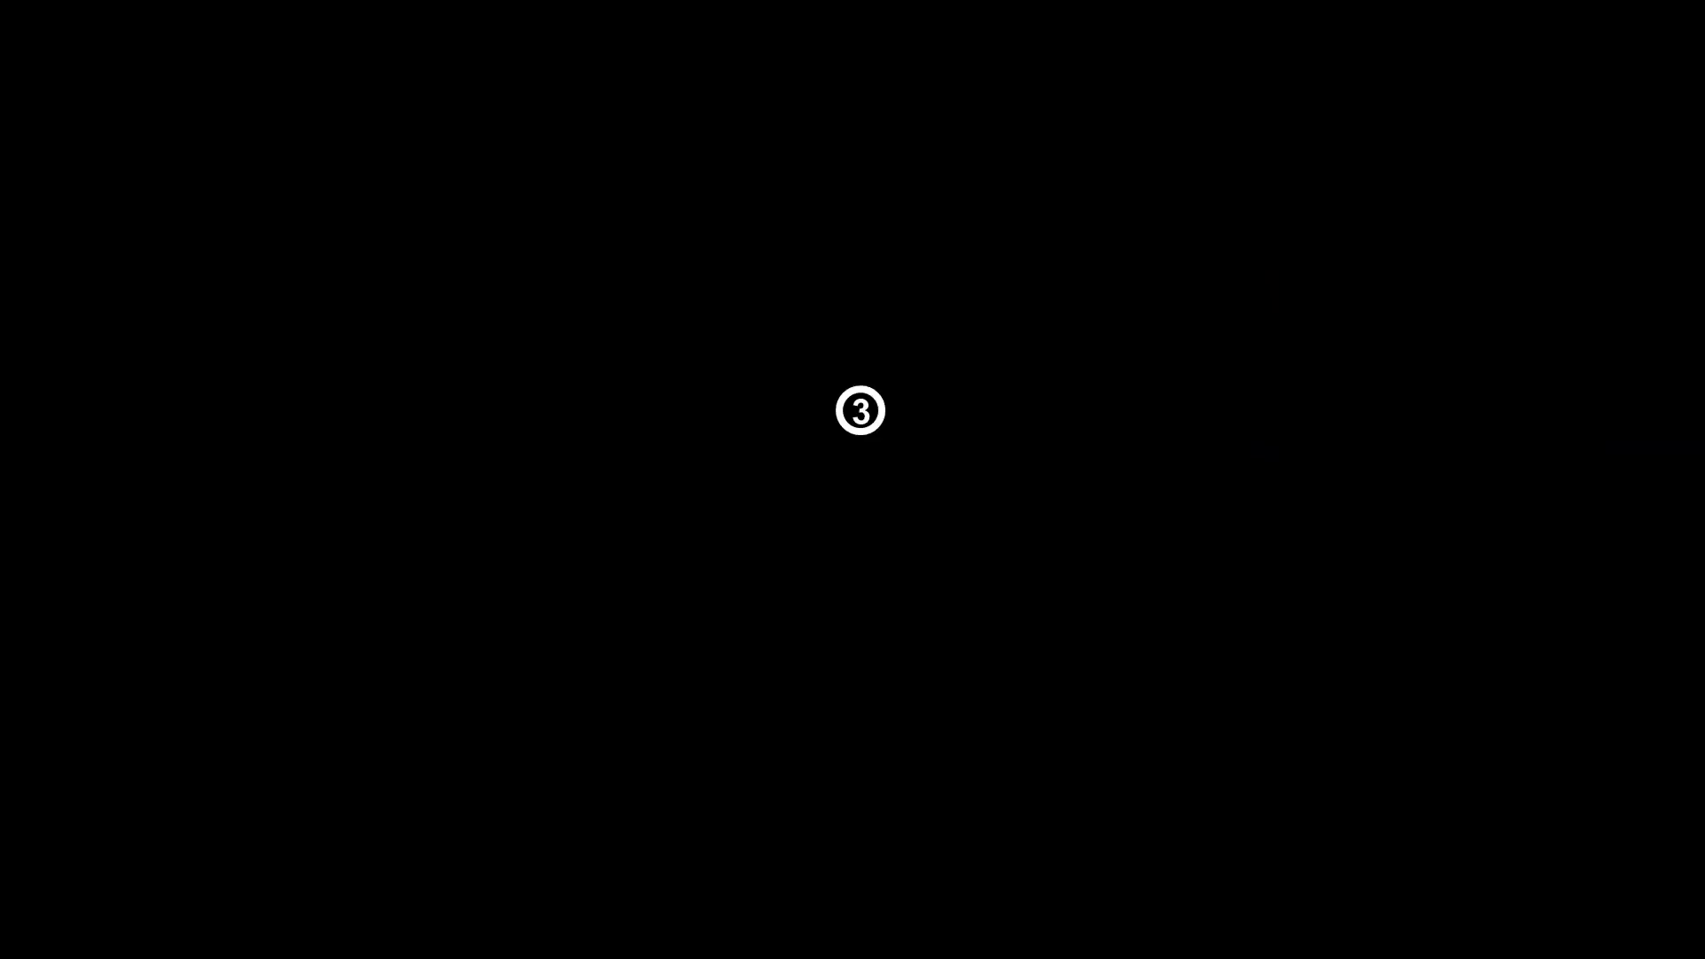
key(Right)
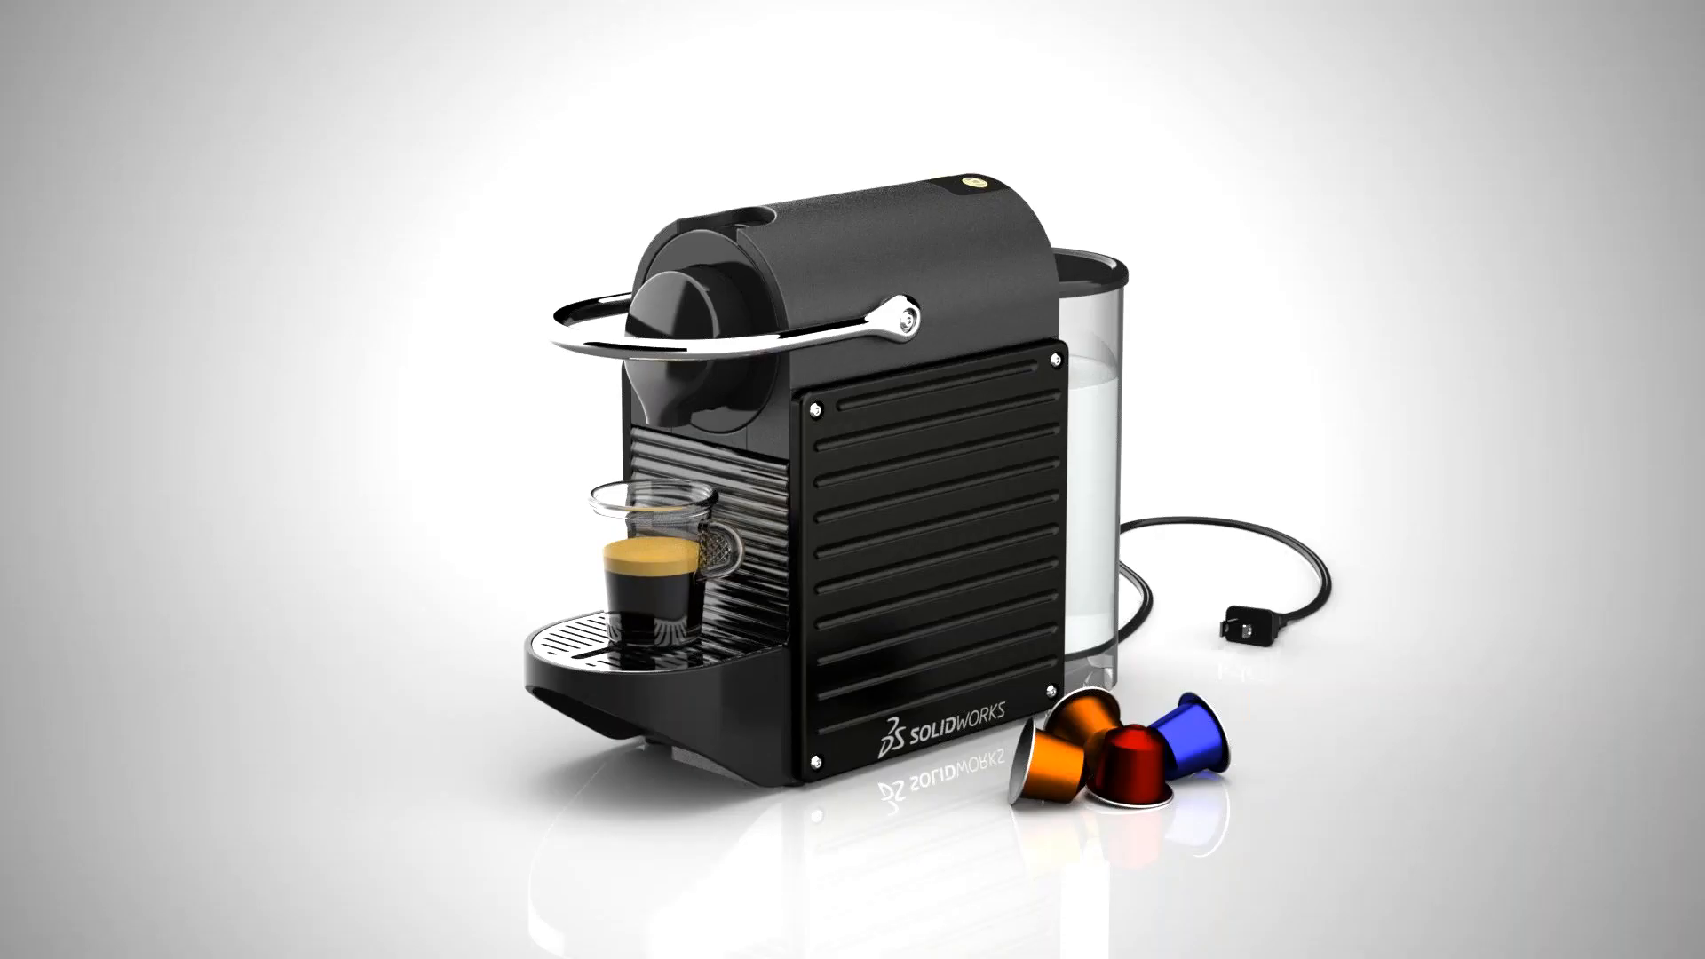
key(Left)
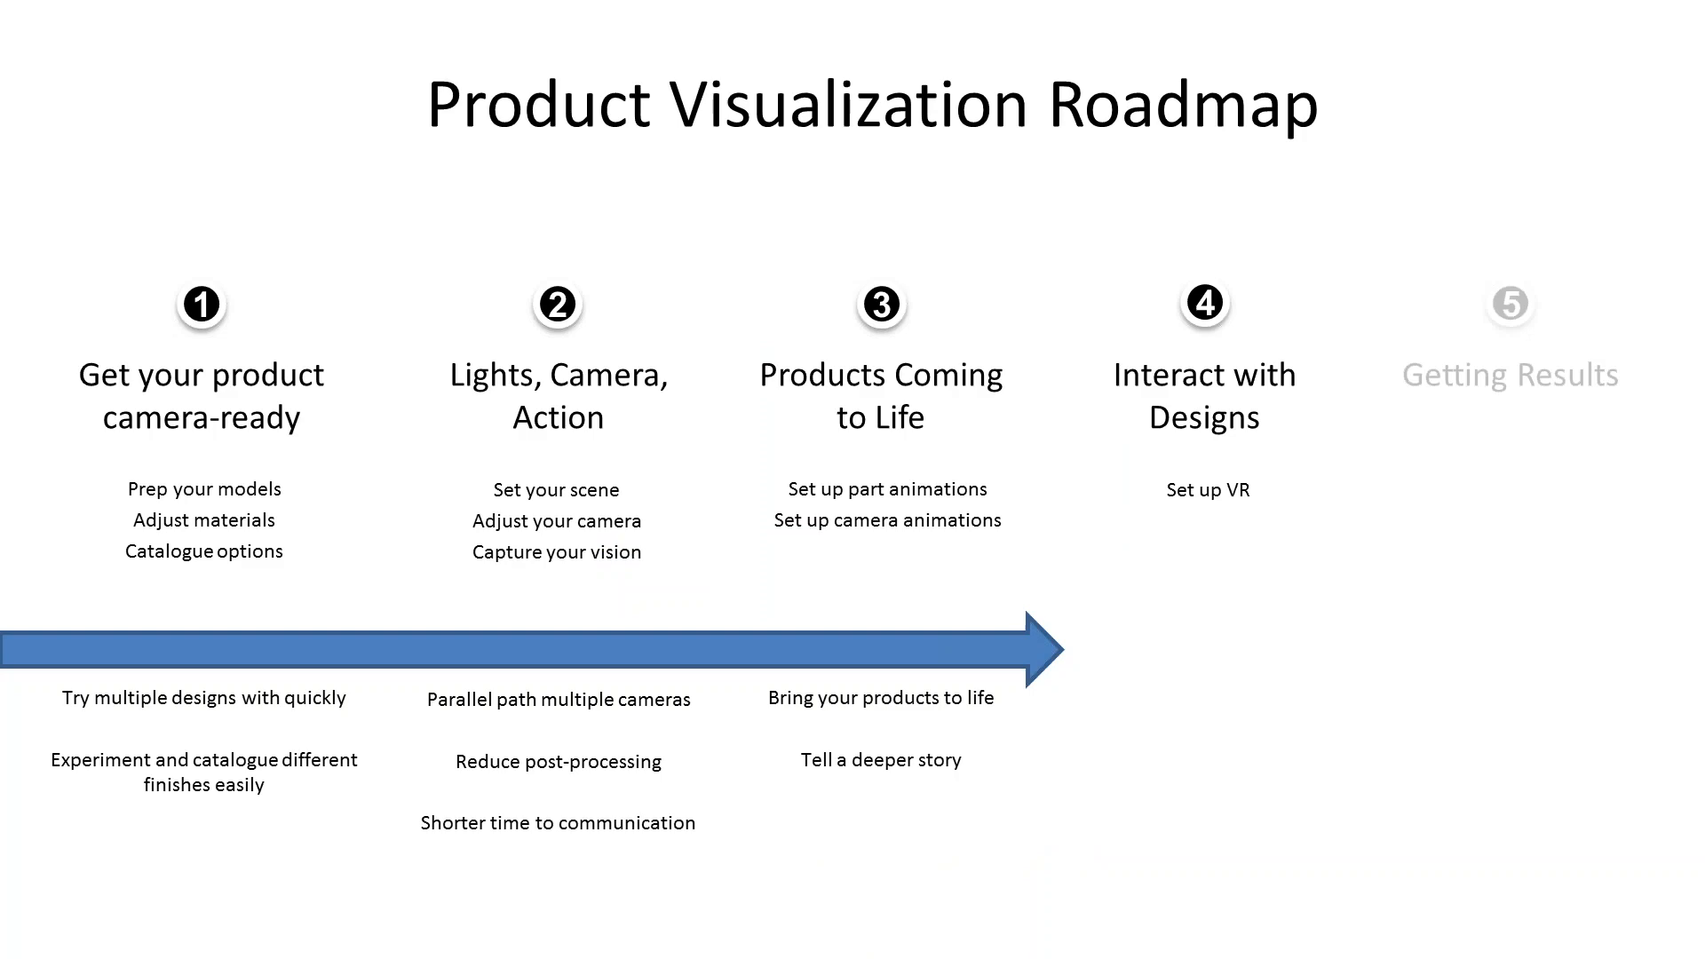
key(Right)
key(Escape)
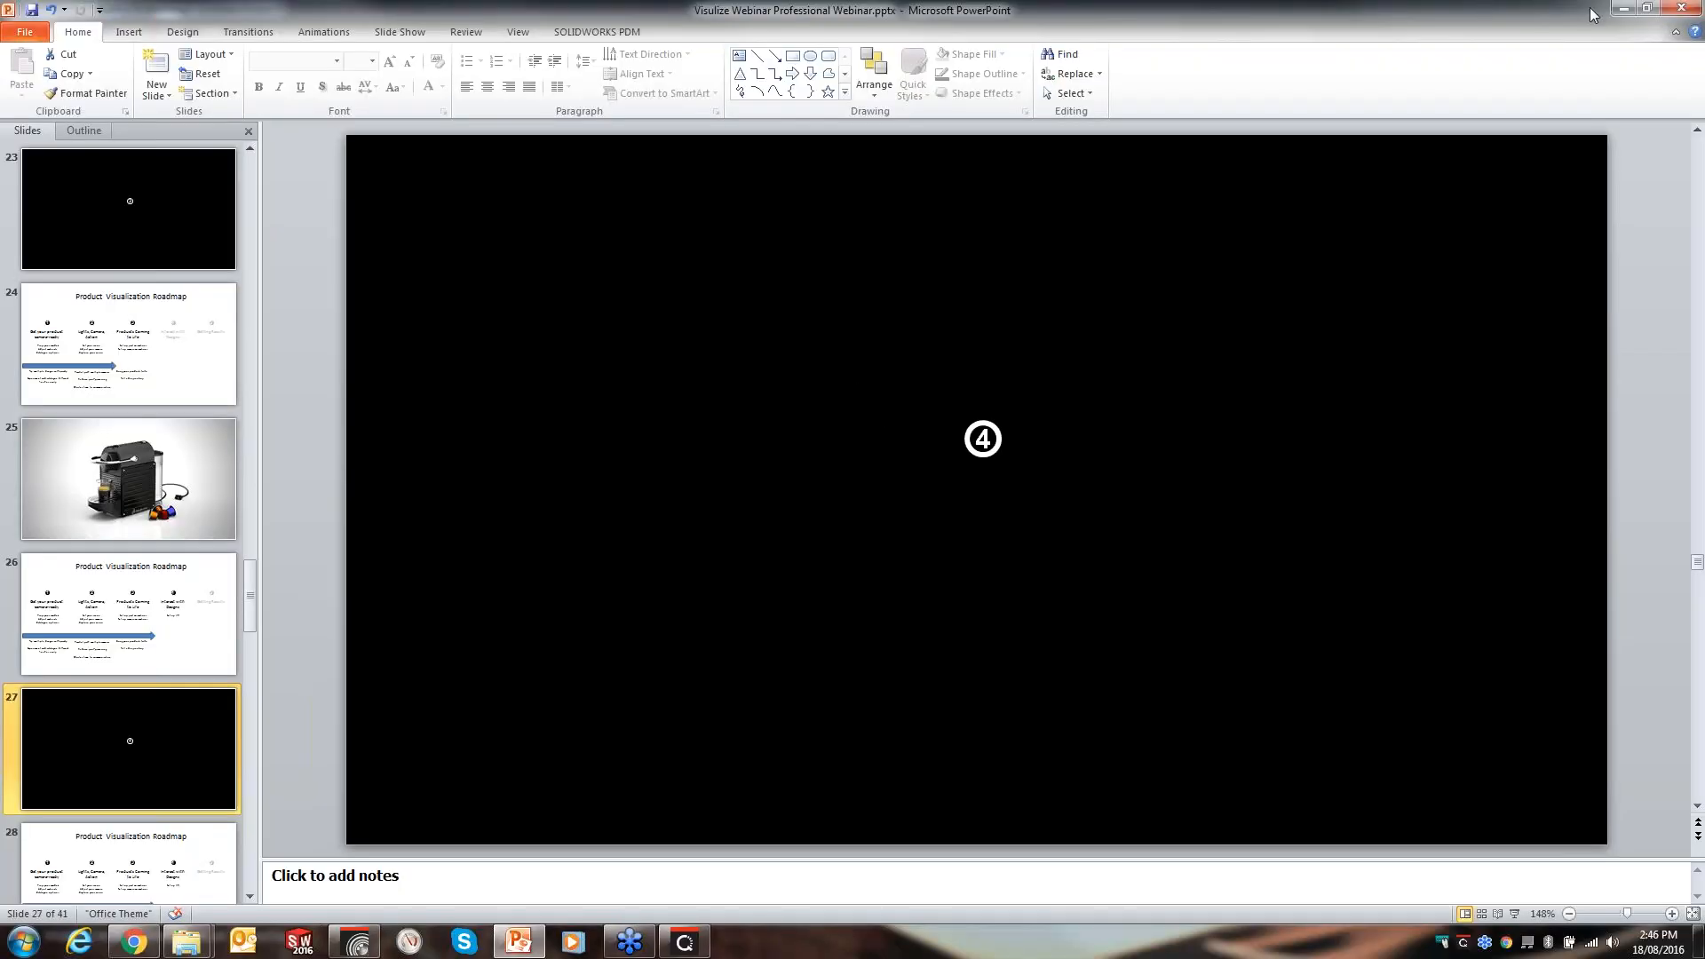
- Return to SOLIDWORKS Visualize and change the viewport's render mode
click(1623, 9)
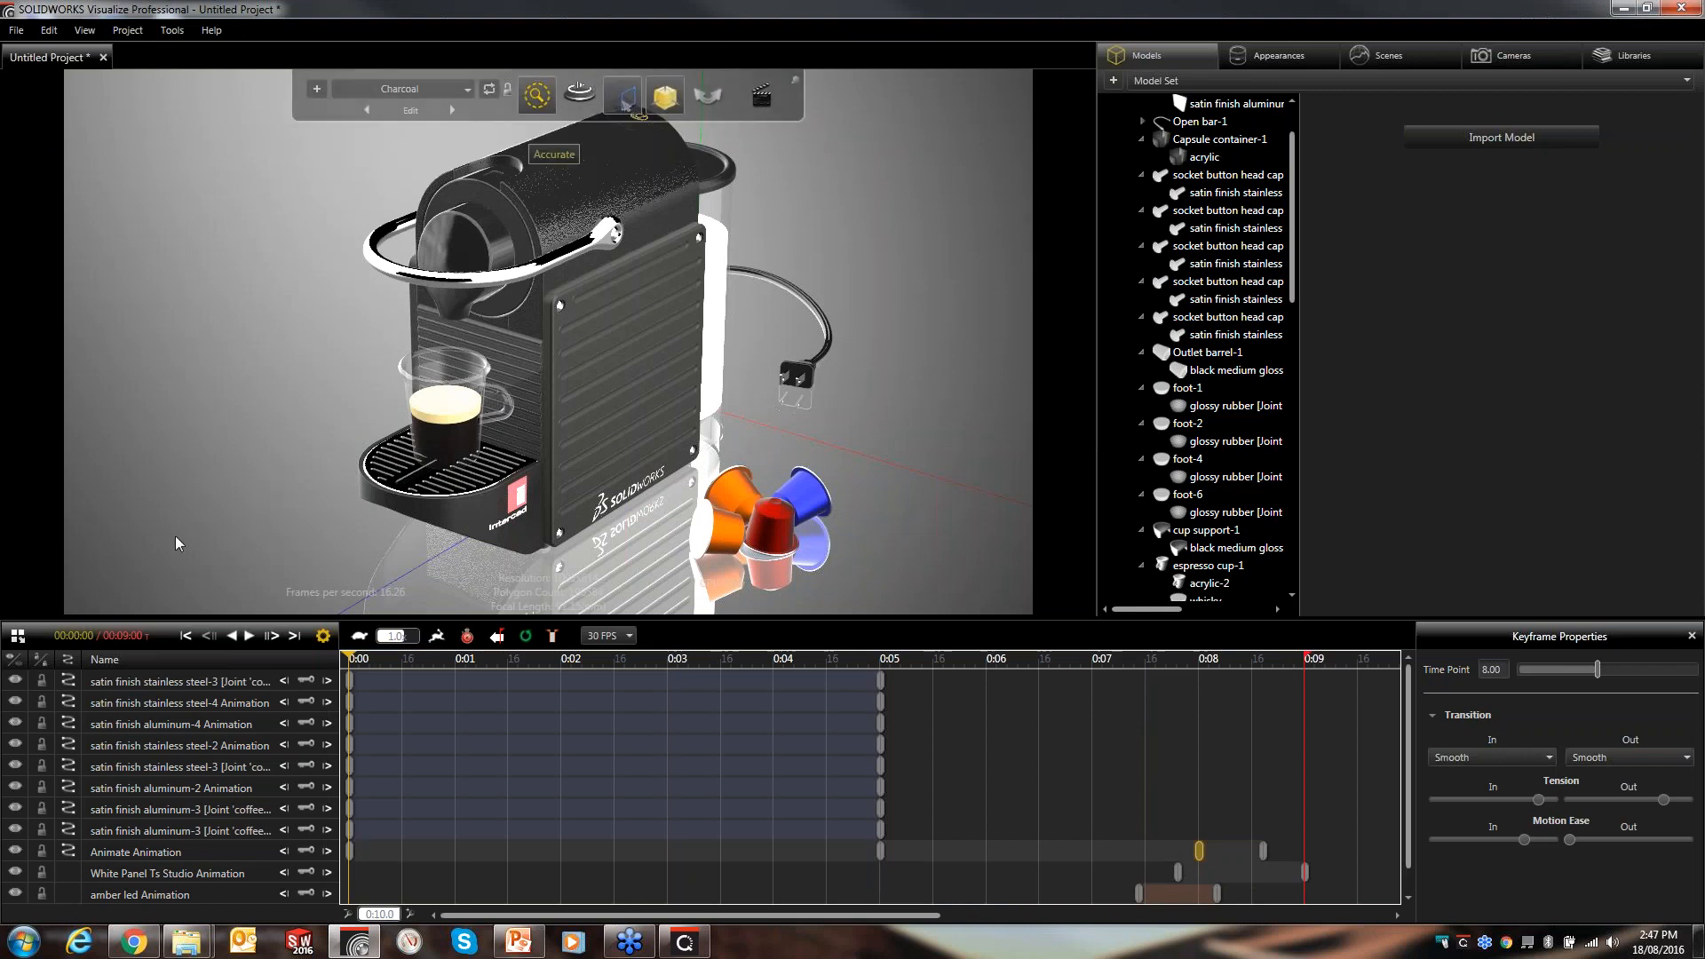
mouse_move(538, 98)
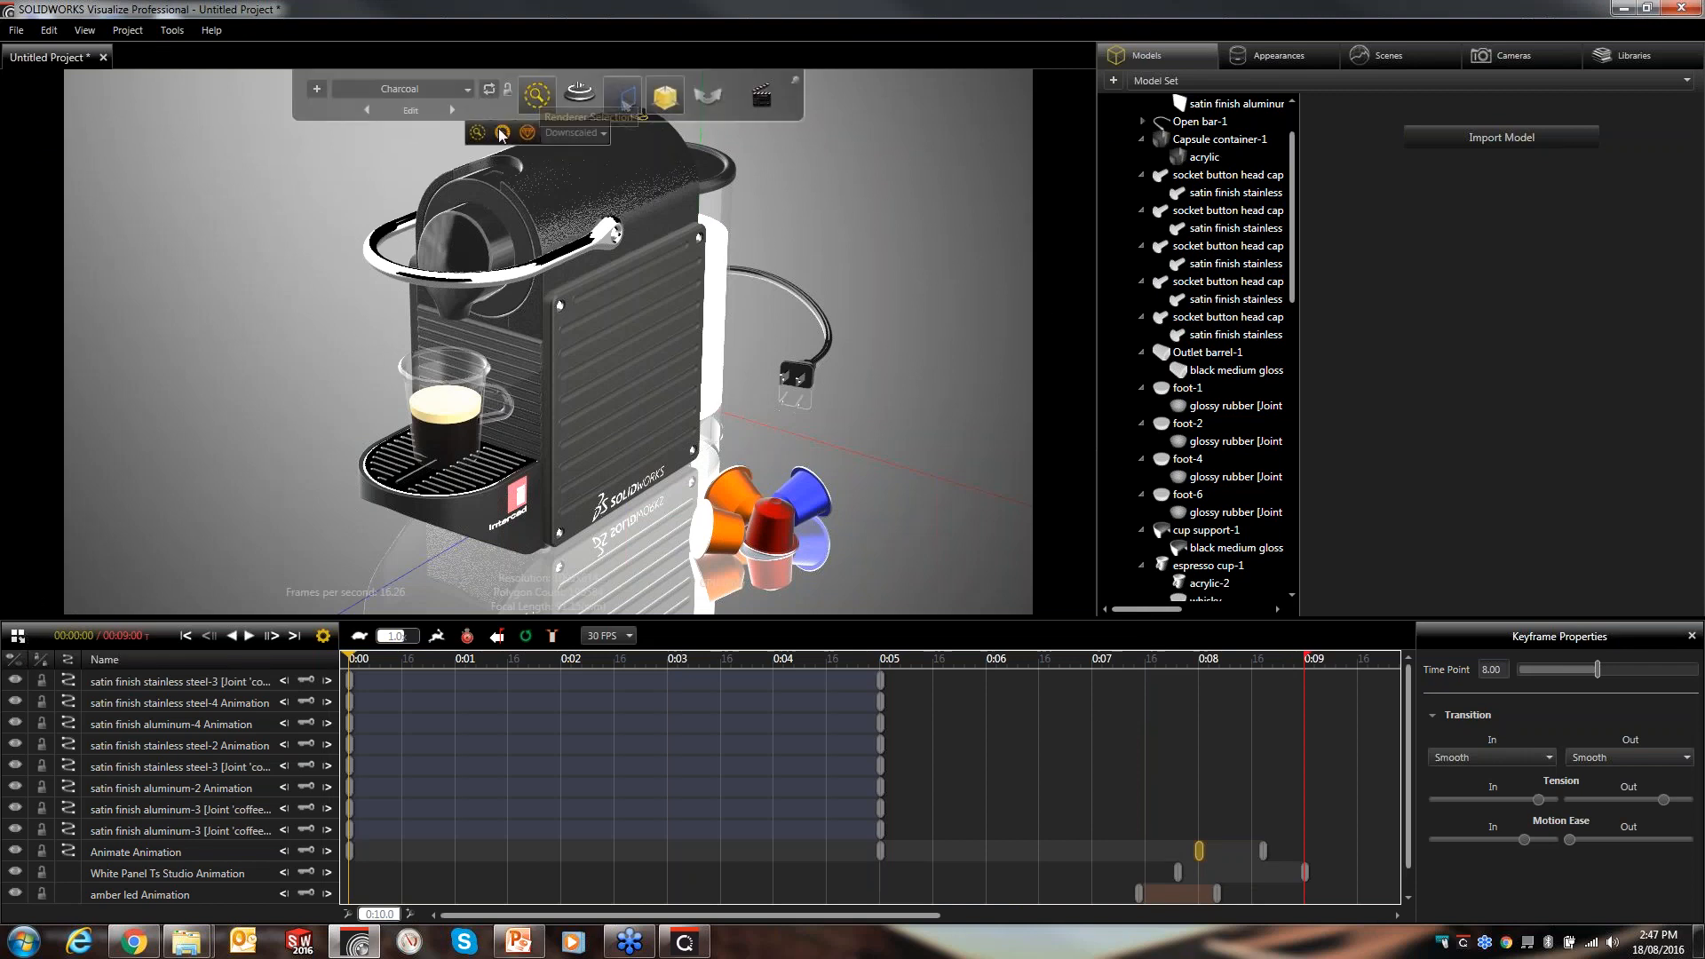
click(500, 133)
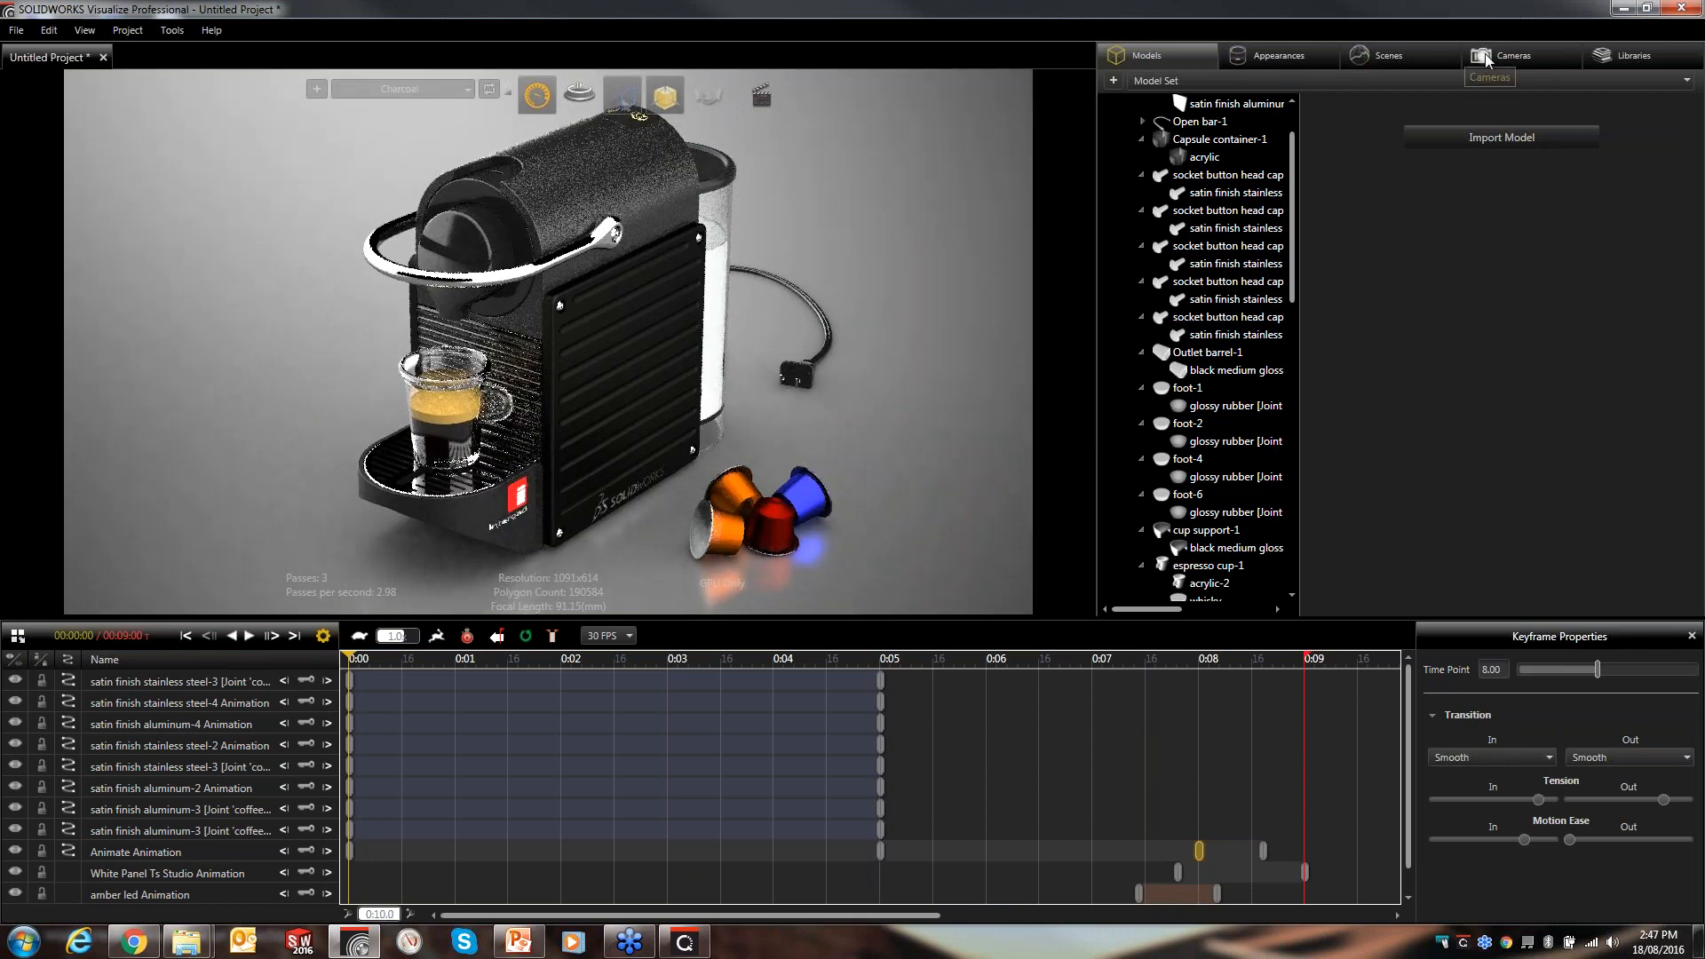
- Delete the Front Camera, Right Camera and Top Camera from the cameras list
click(1489, 59)
click(1217, 431)
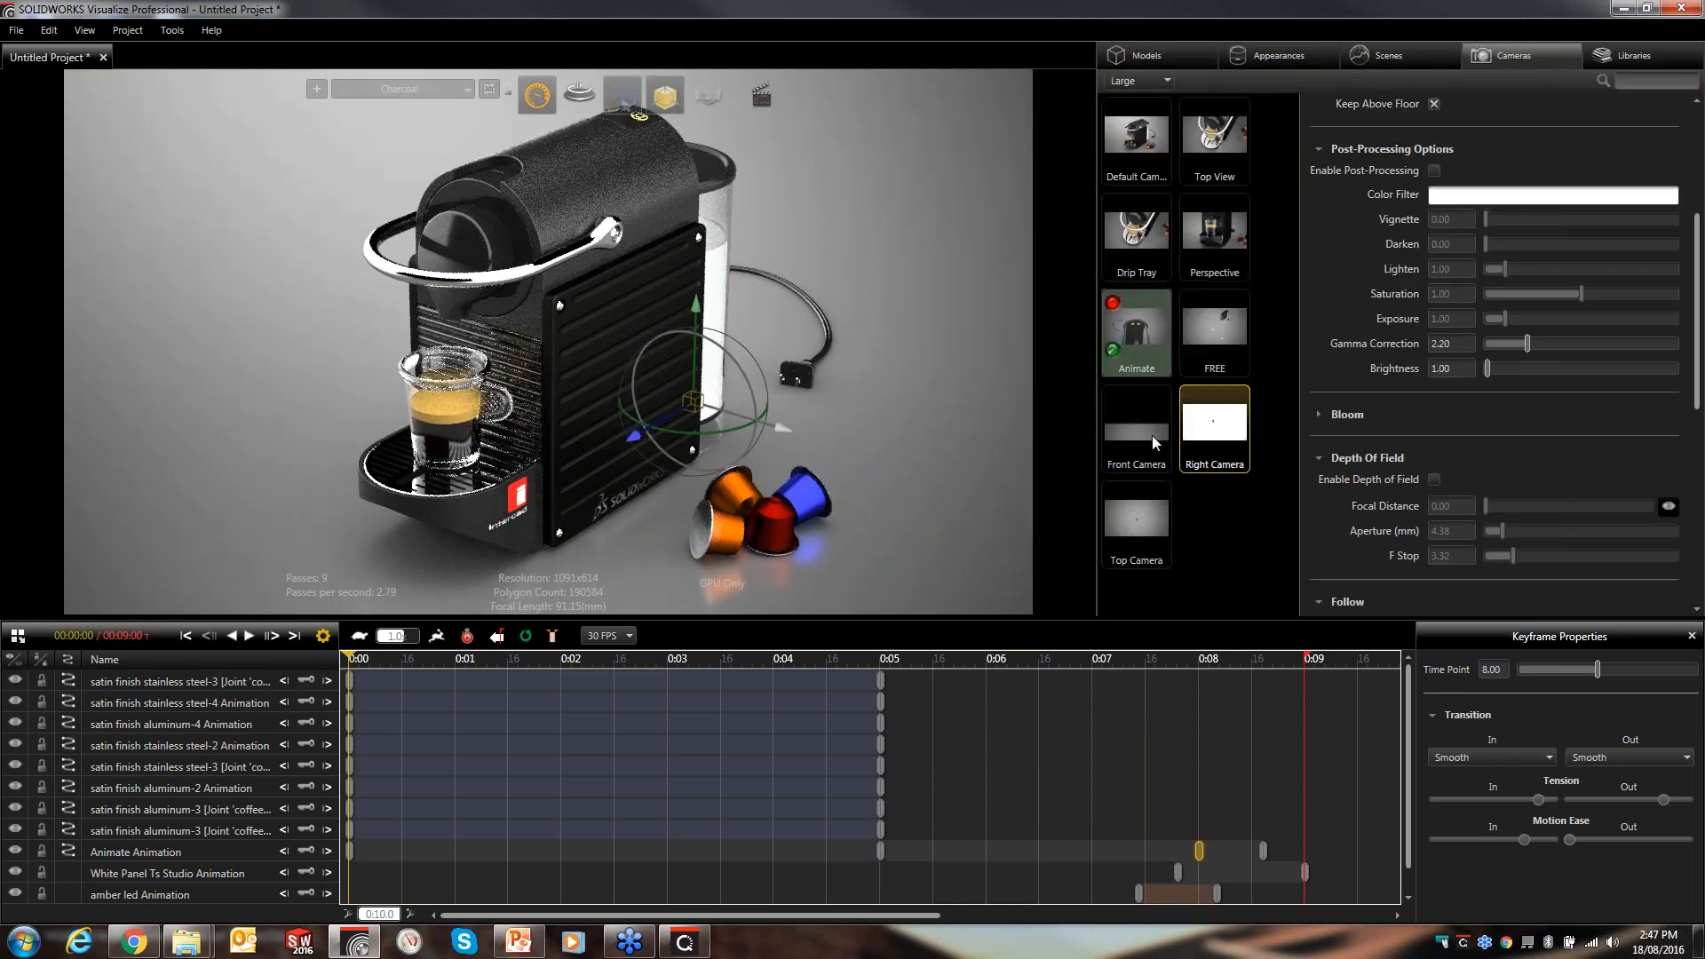
ctrl+click(1153, 435)
key(Delete)
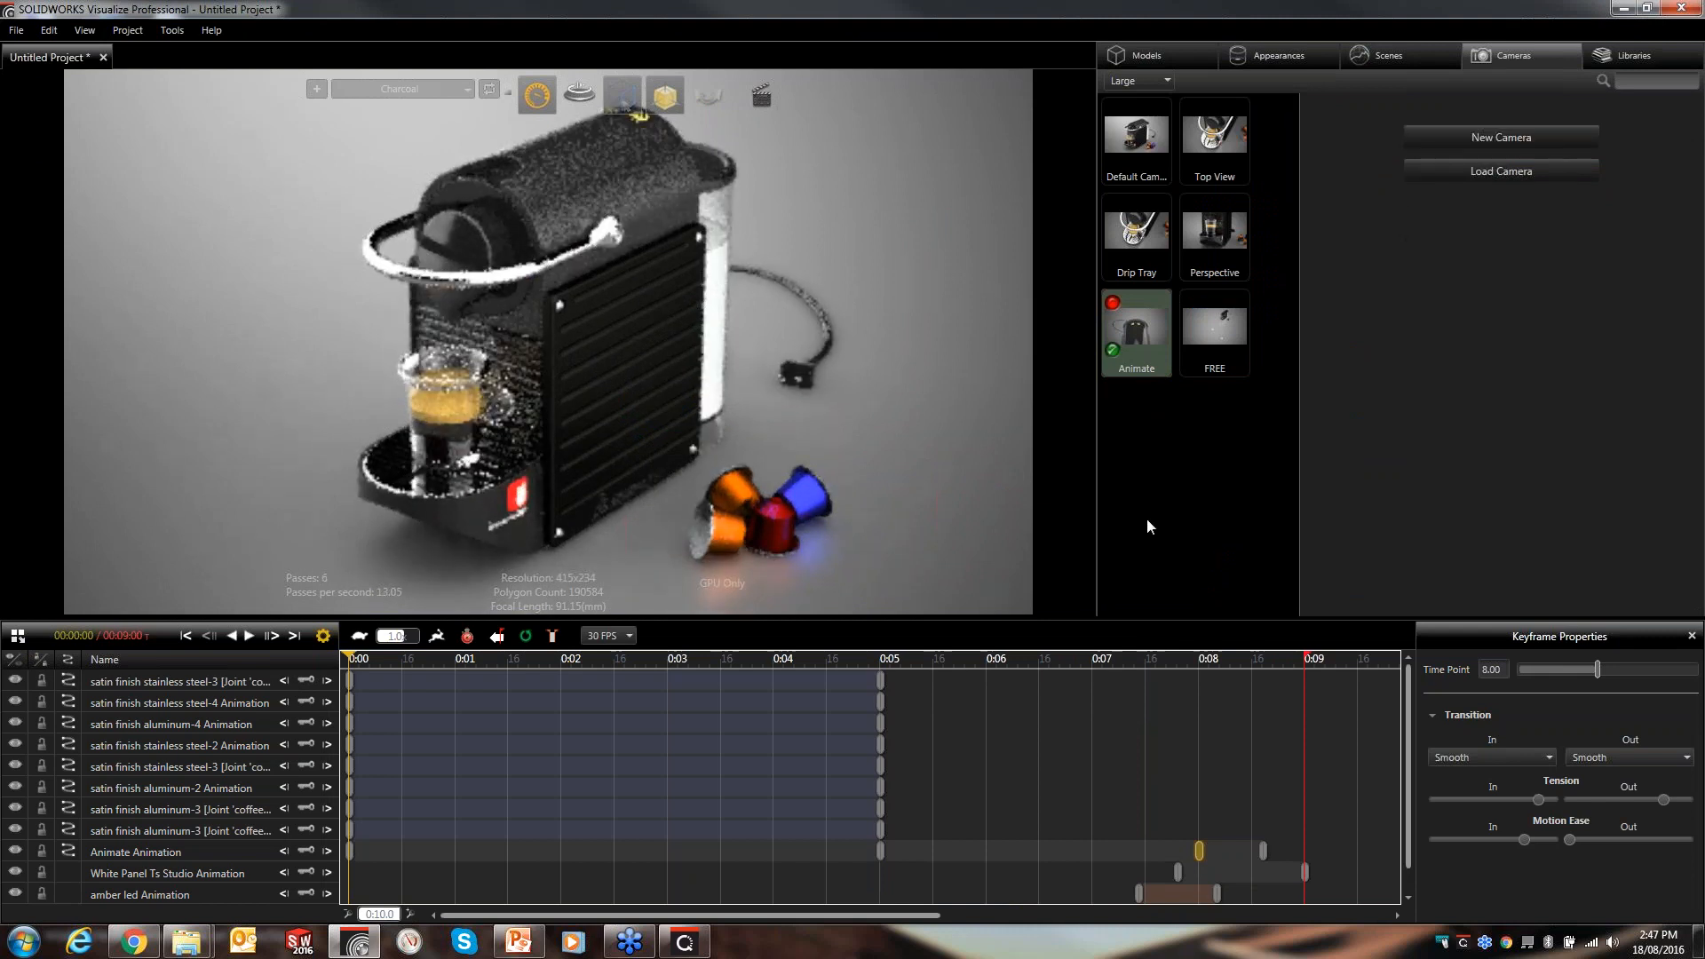
- Activate the Default Camera and make a copy of it
double_click(1149, 141)
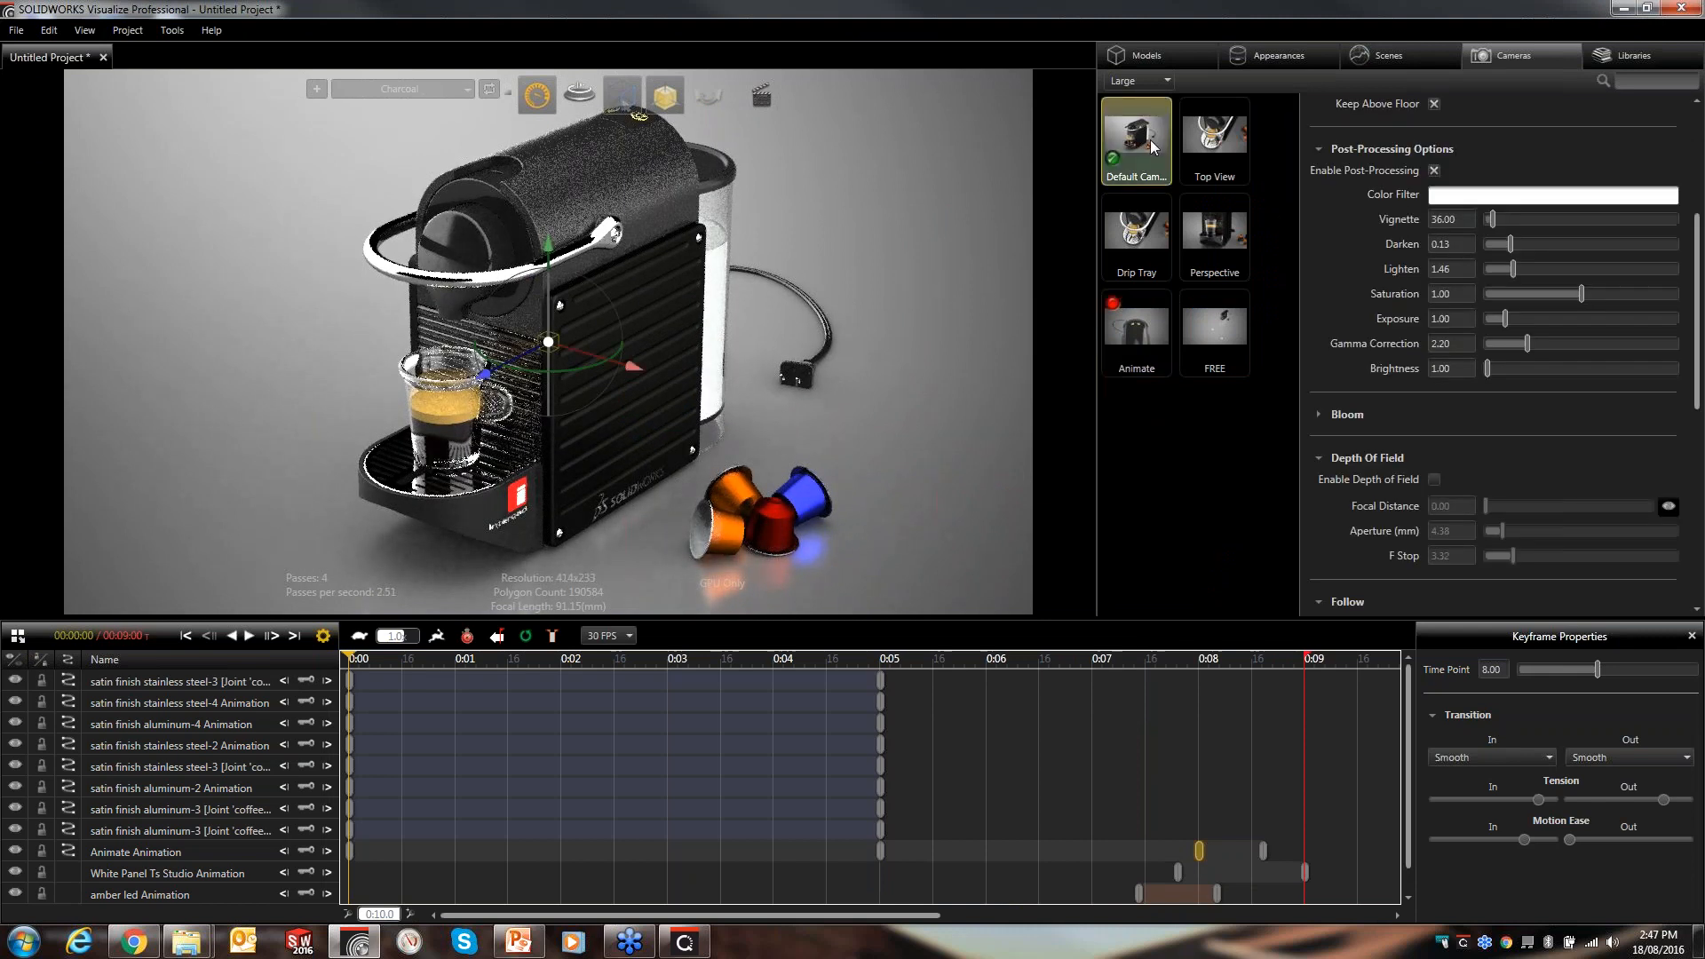
click(1208, 435)
click(1142, 155)
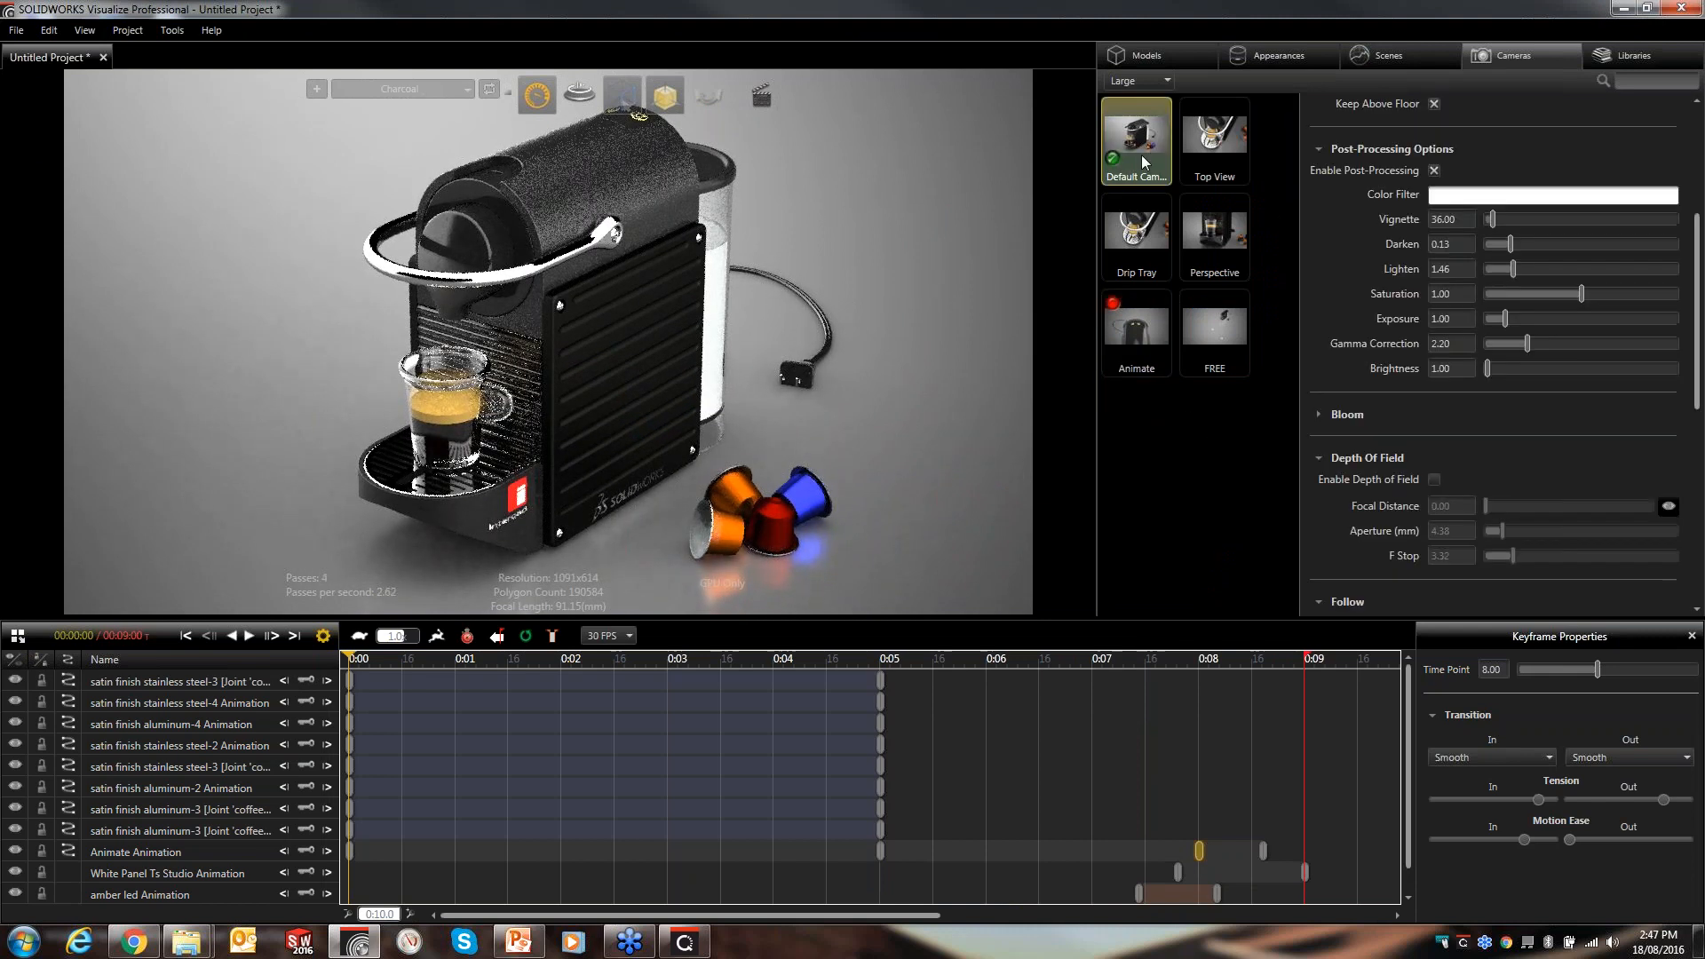
key(ctrl+v)
click(1165, 449)
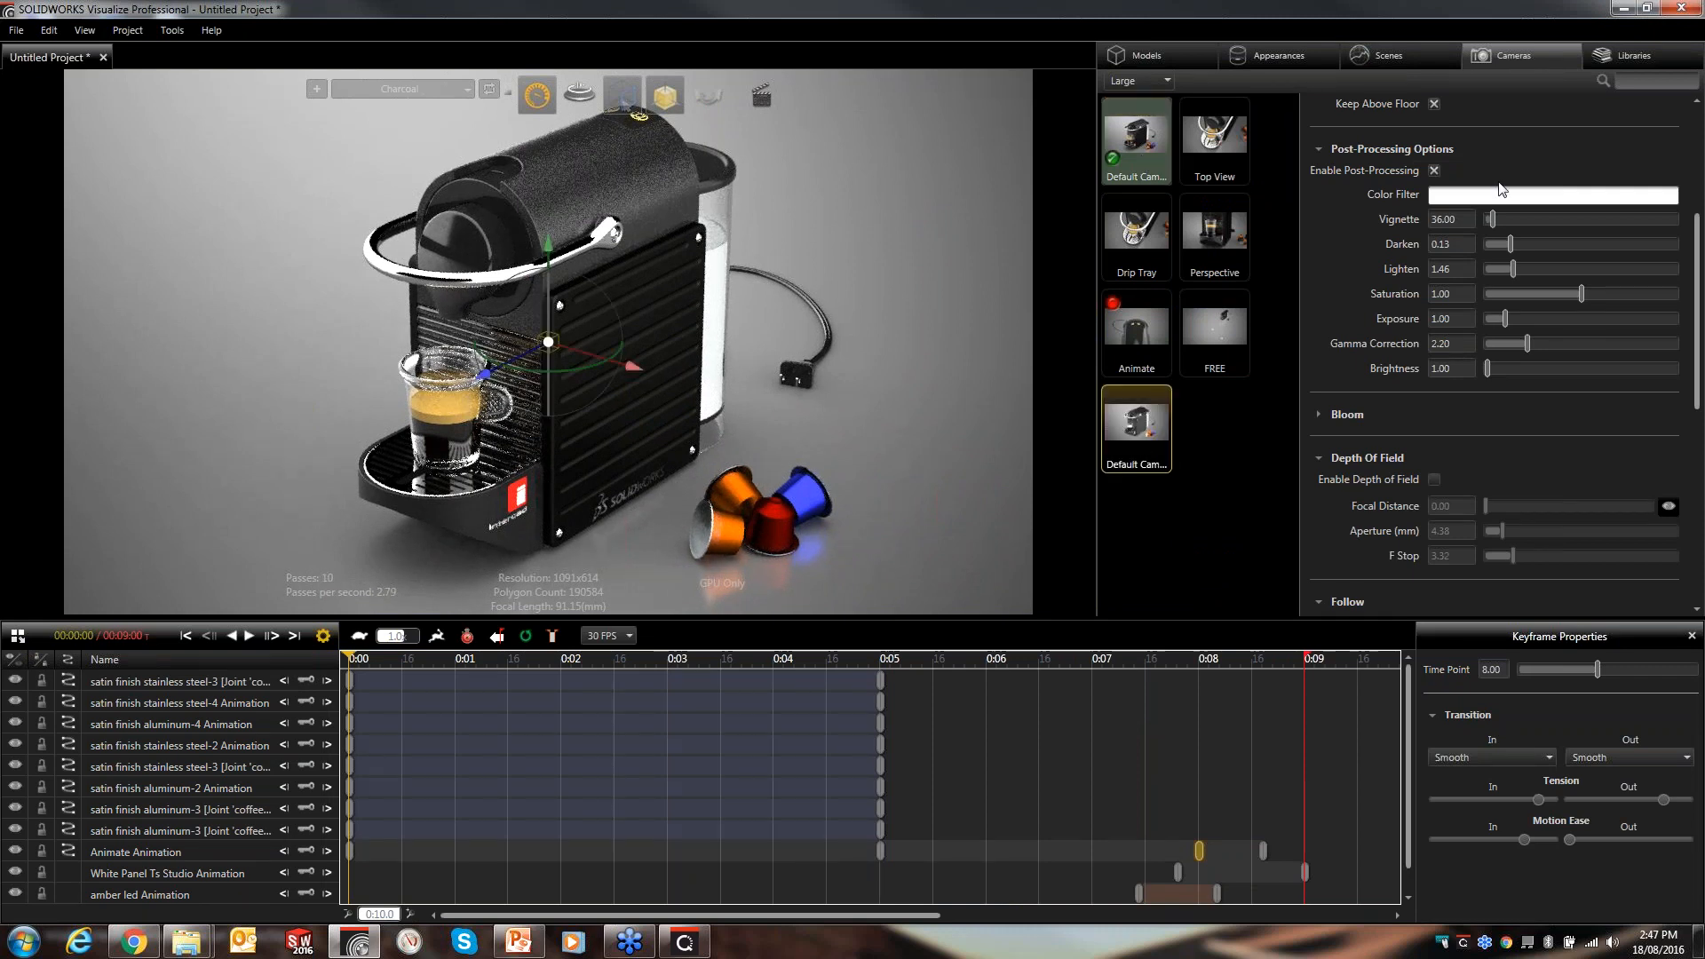
- Rename the copied camera VR and make it the active camera
drag(1697, 278, 1697, 120)
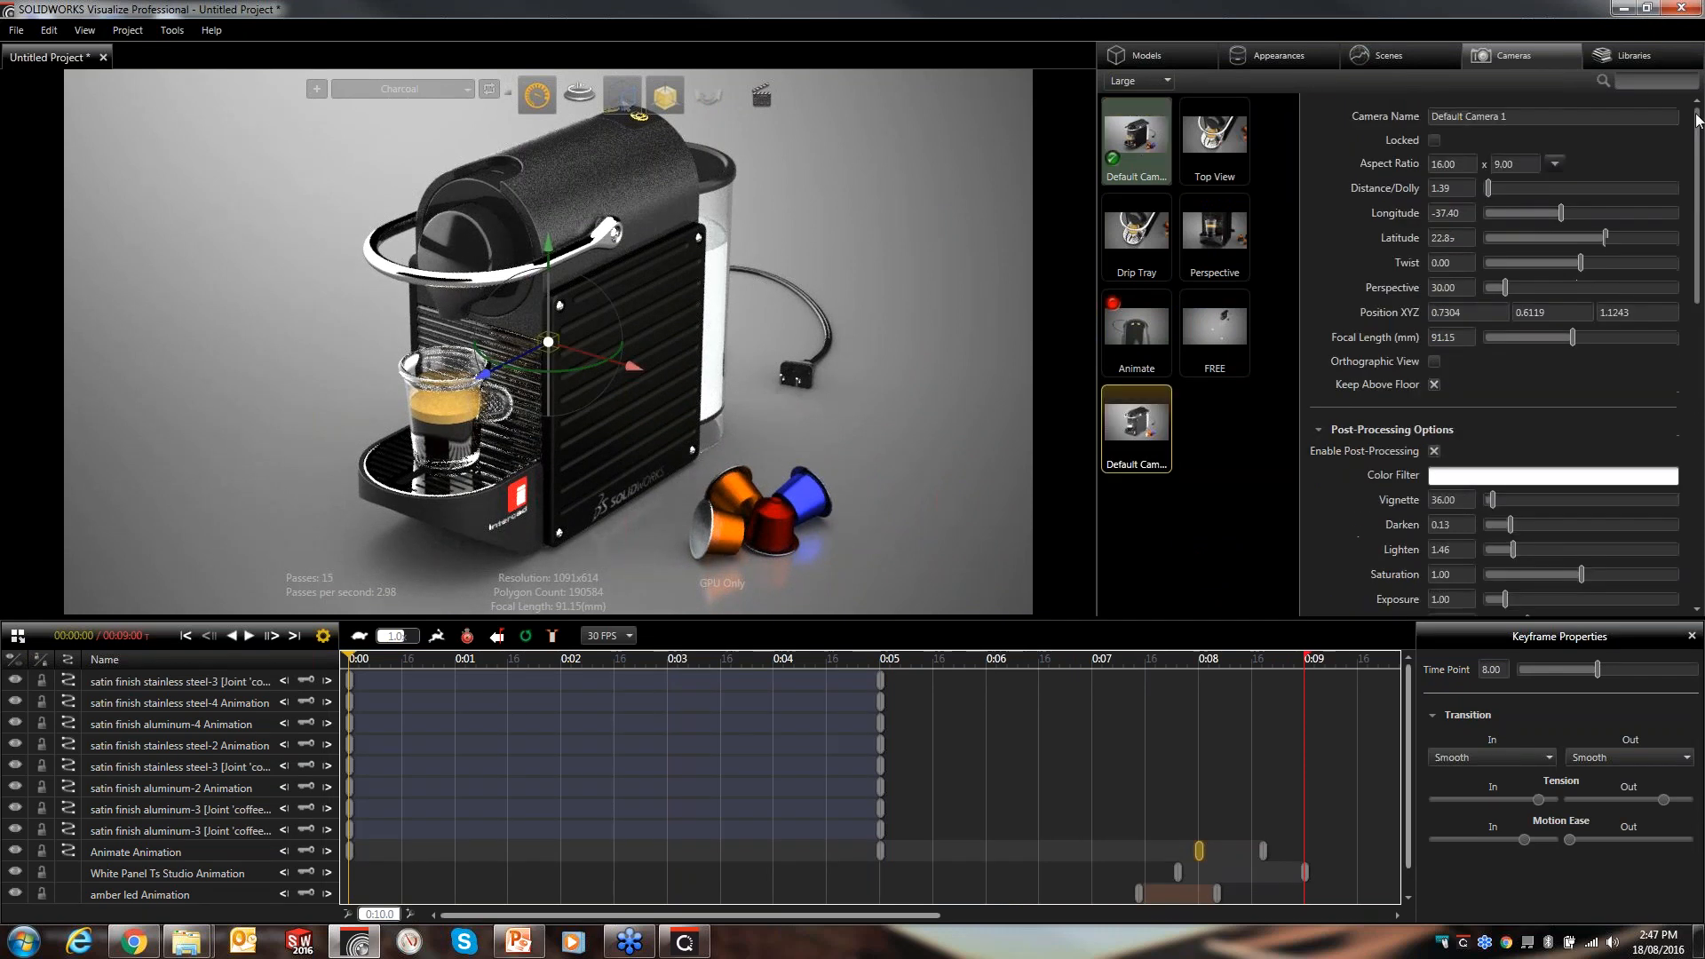
drag(1547, 114, 1271, 105)
text(VR)
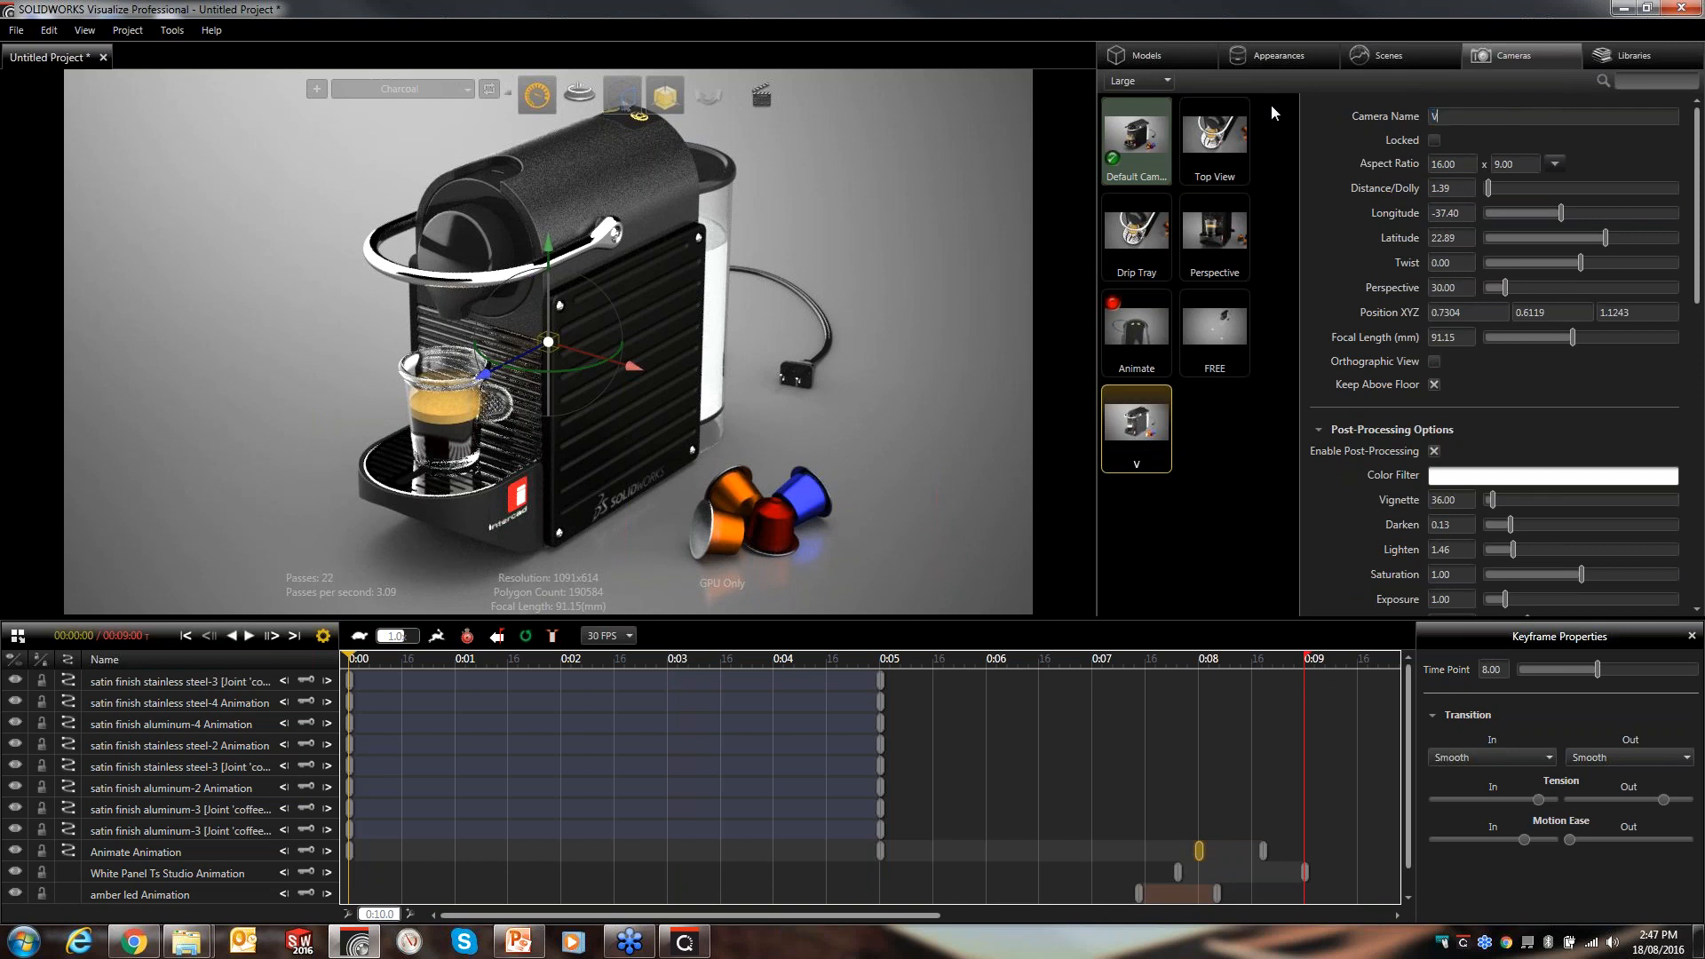
click(1211, 473)
double_click(1137, 424)
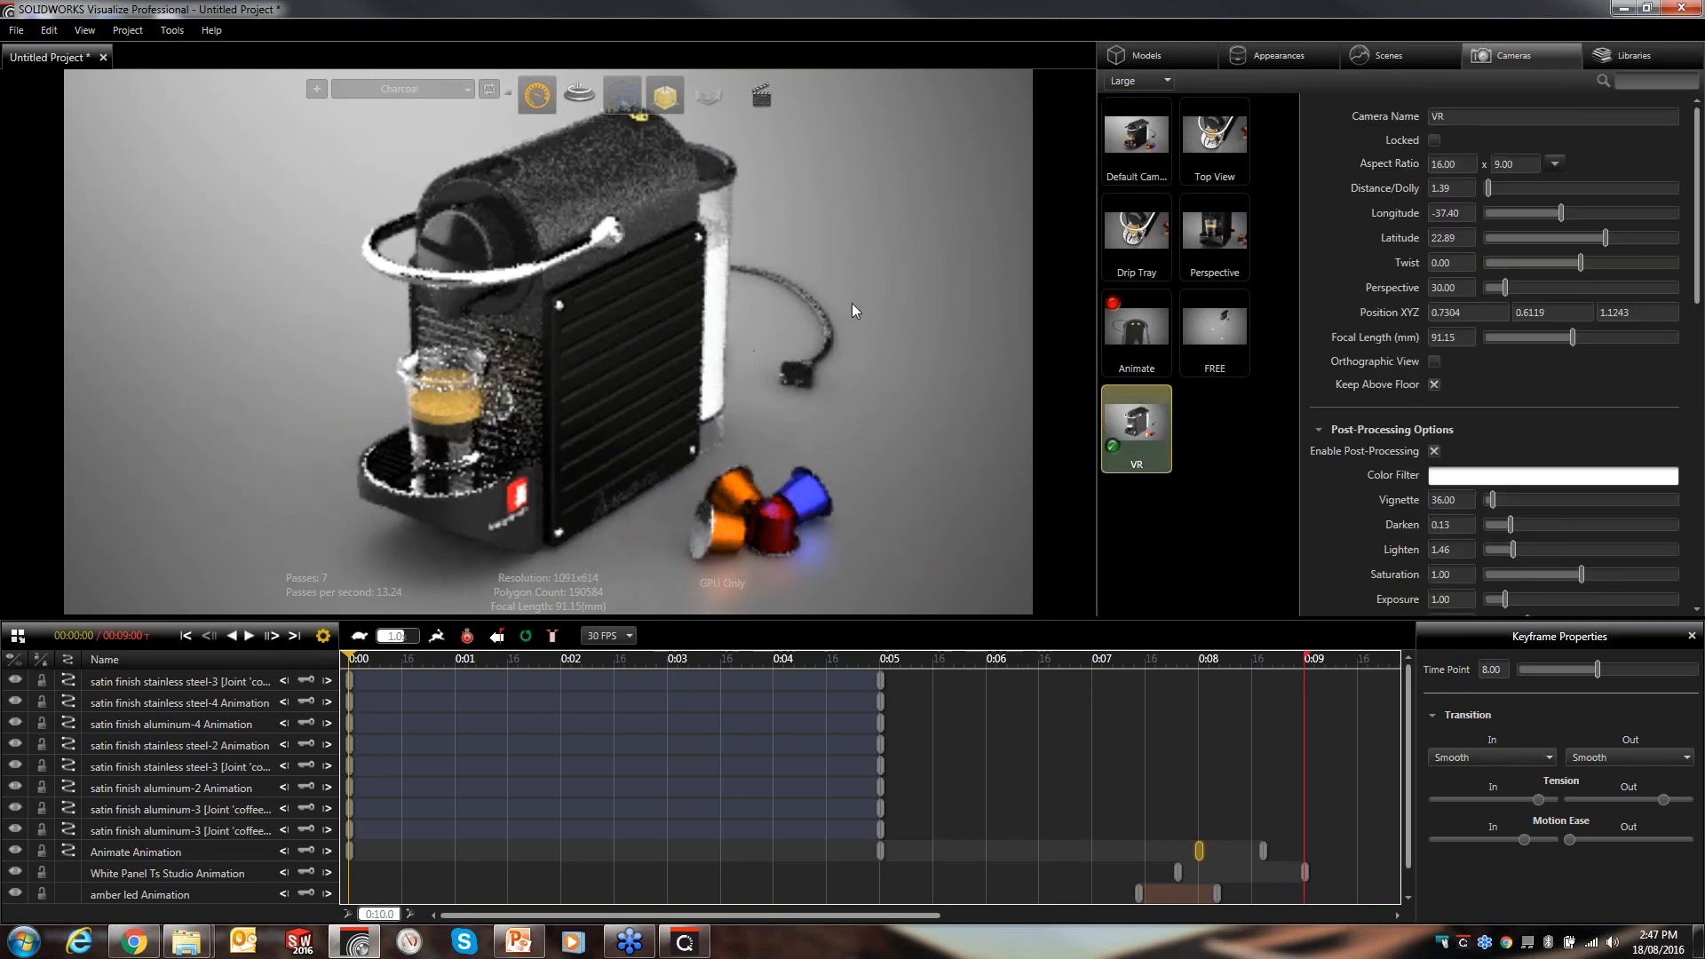
- Orbit the VR camera to a more frontal view of the espresso maker and change the render mode
drag(595, 397, 540, 157)
mouse_move(540, 92)
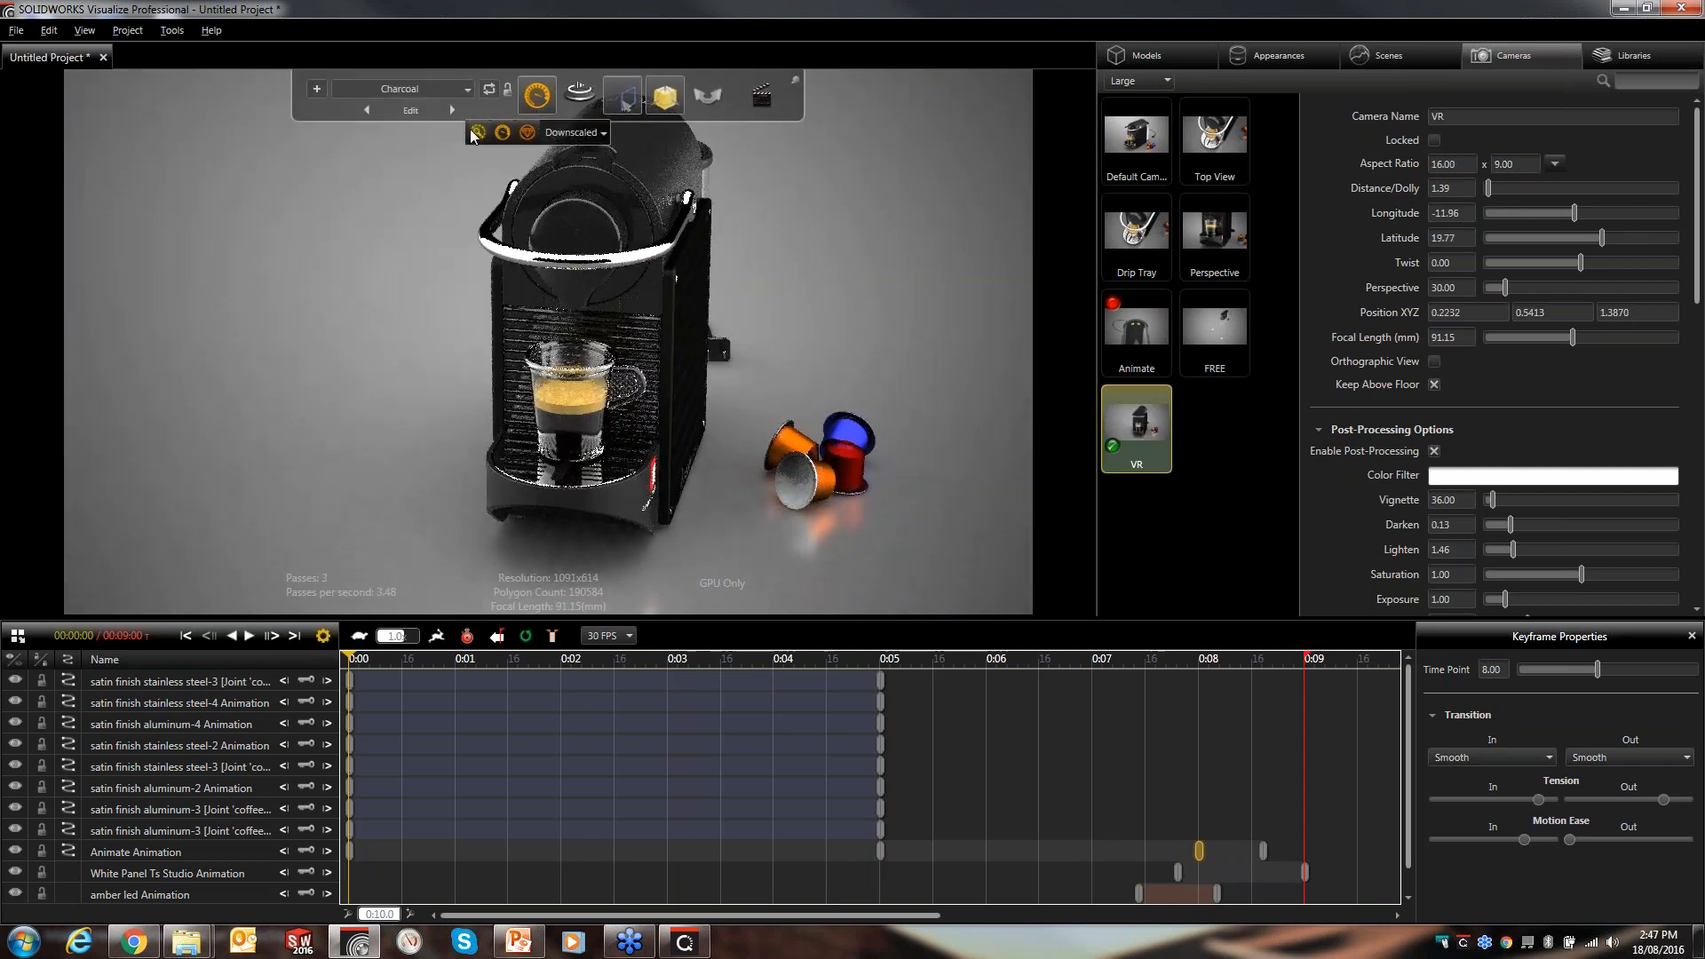
click(477, 131)
- Orbit the VR camera to a straight-on front view of the espresso maker
drag(872, 308, 643, 368)
click(643, 368)
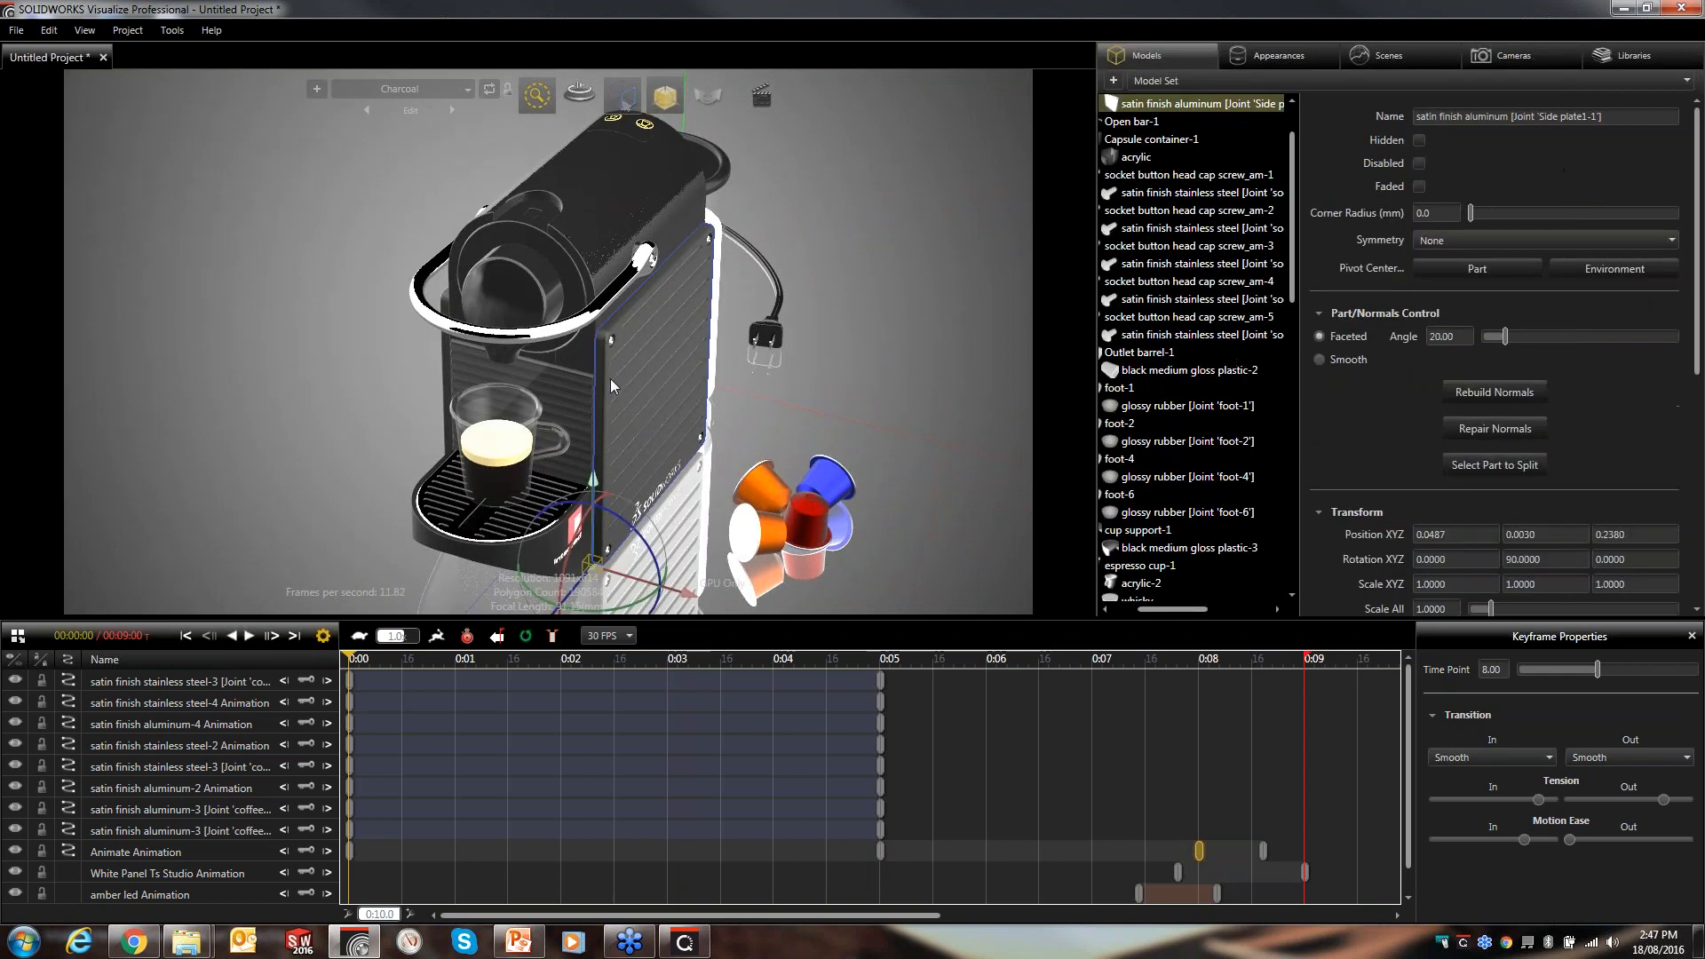
ctrl+click(445, 338)
scroll(641, 372, up, 3)
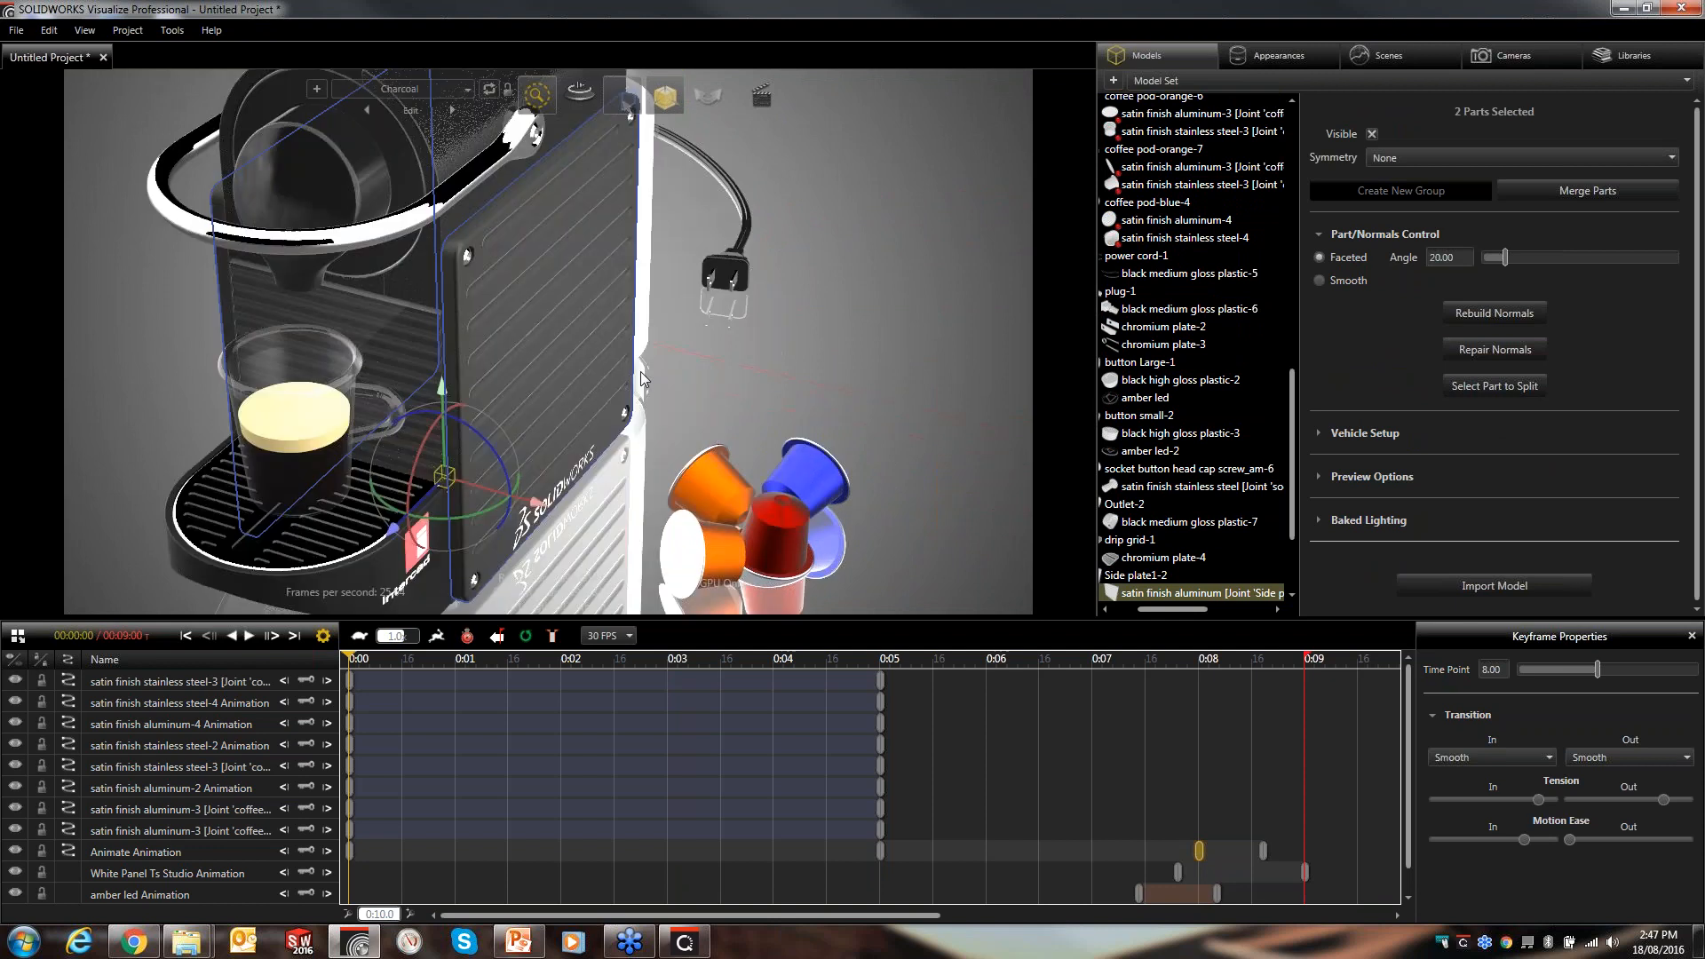
click(701, 421)
scroll(632, 408, down, 5)
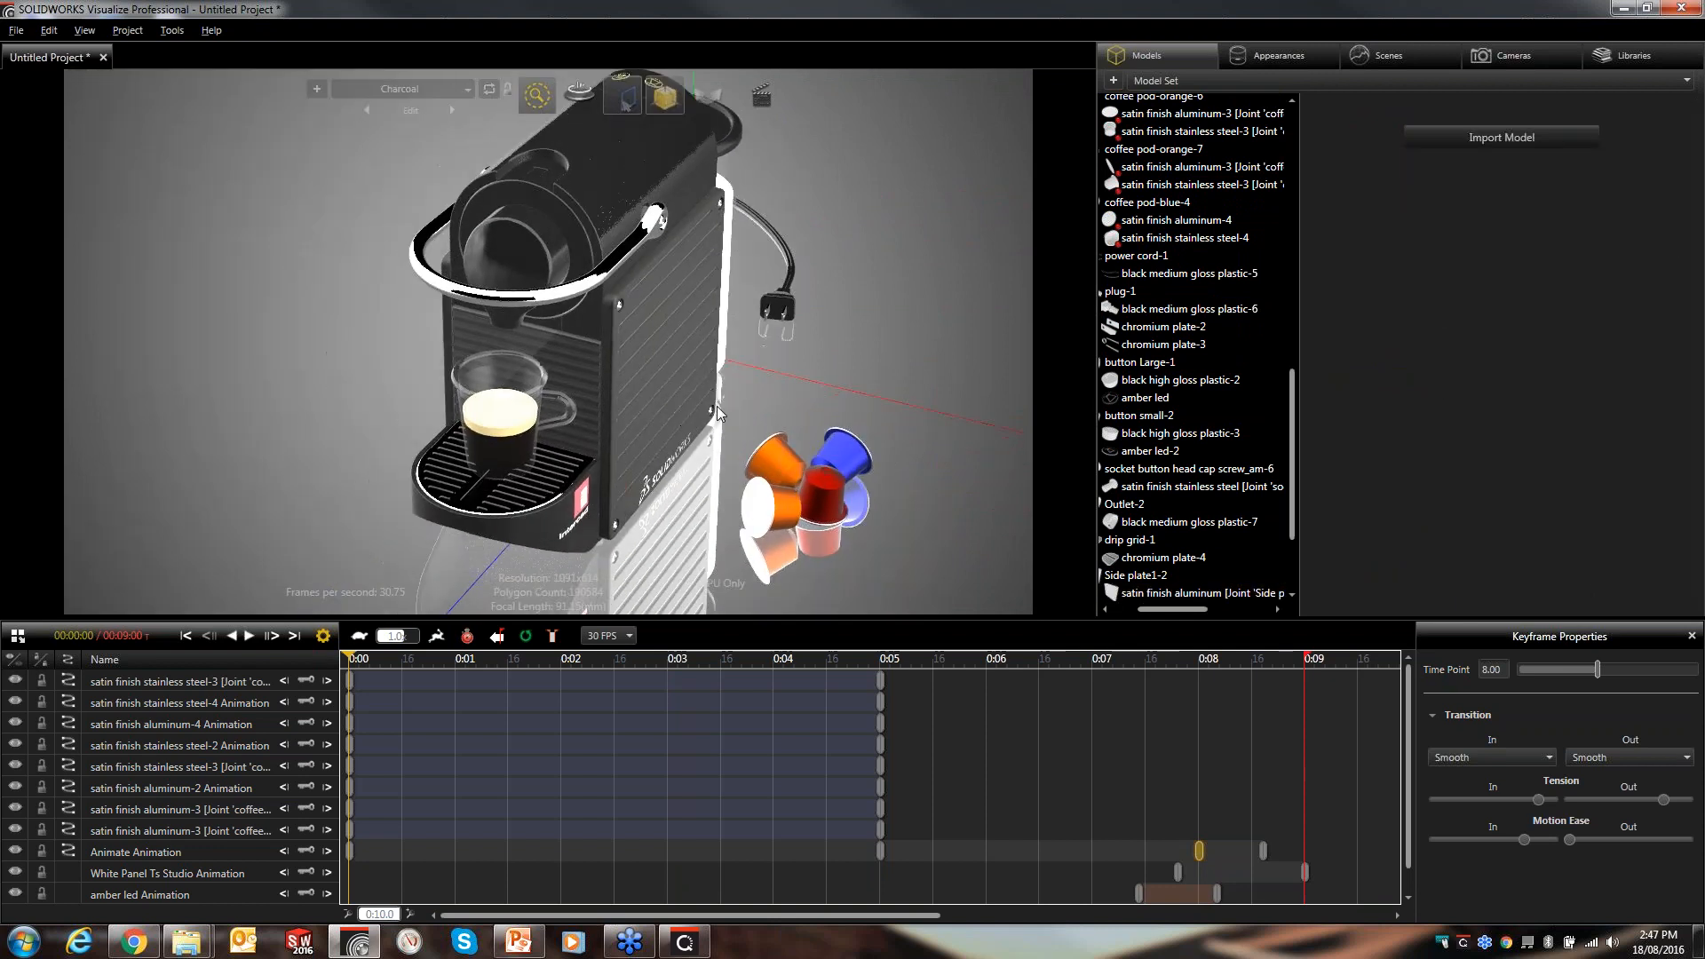
drag(716, 407, 701, 308)
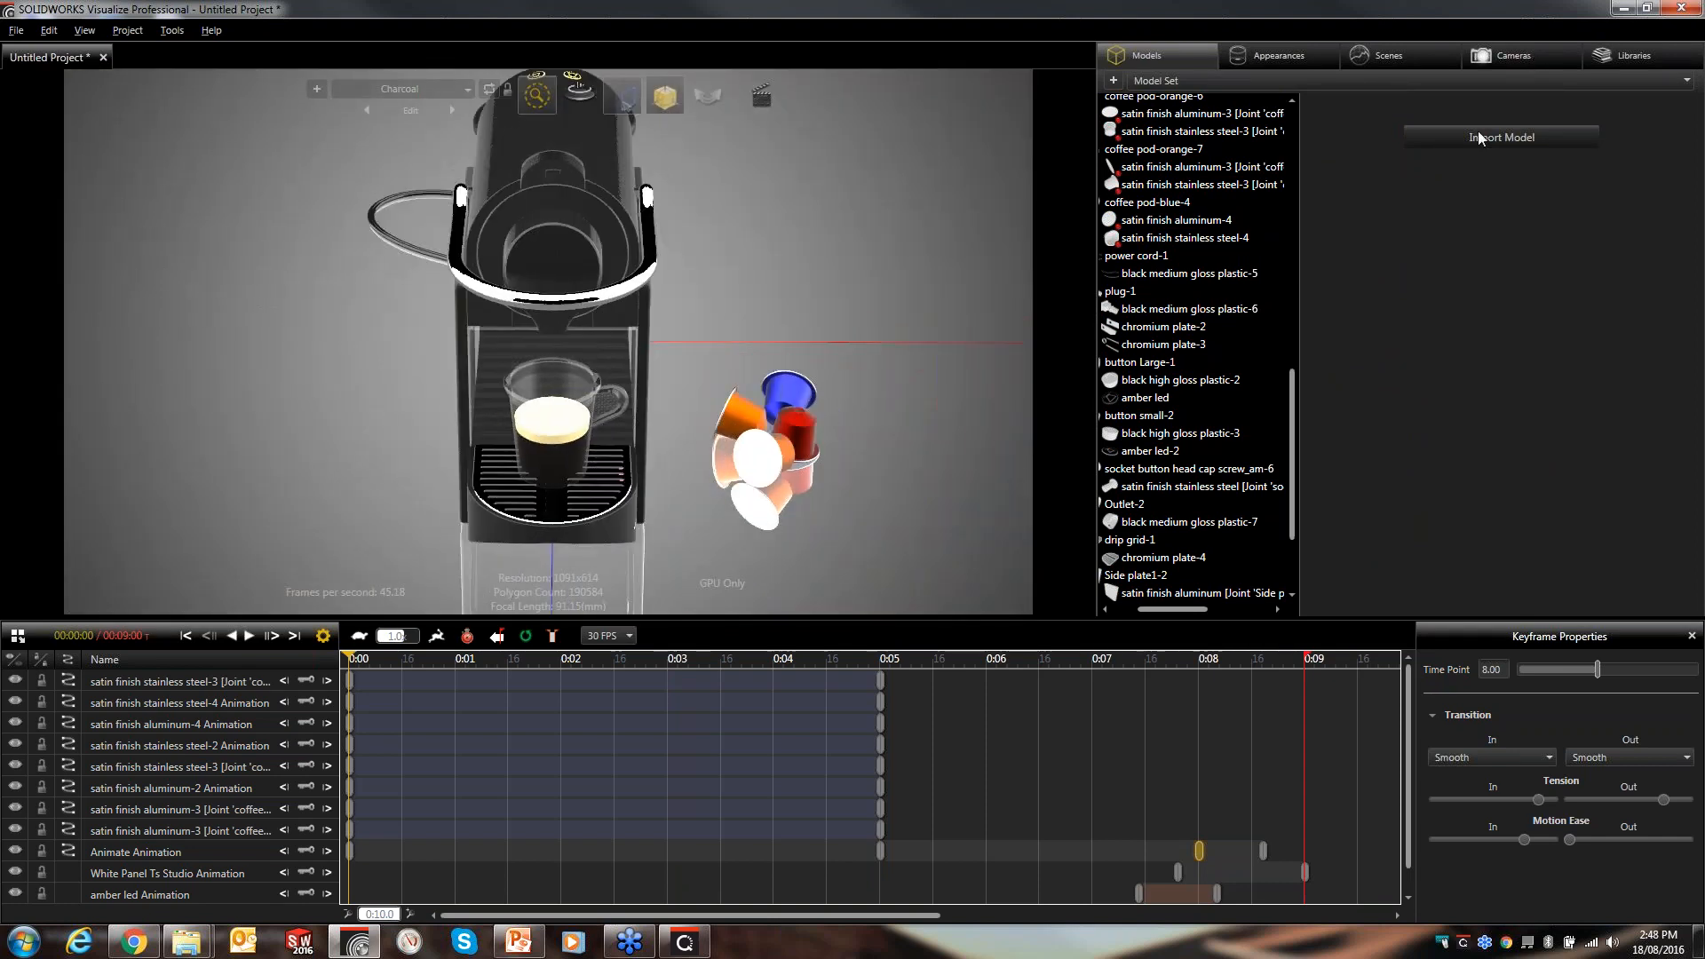
click(1482, 56)
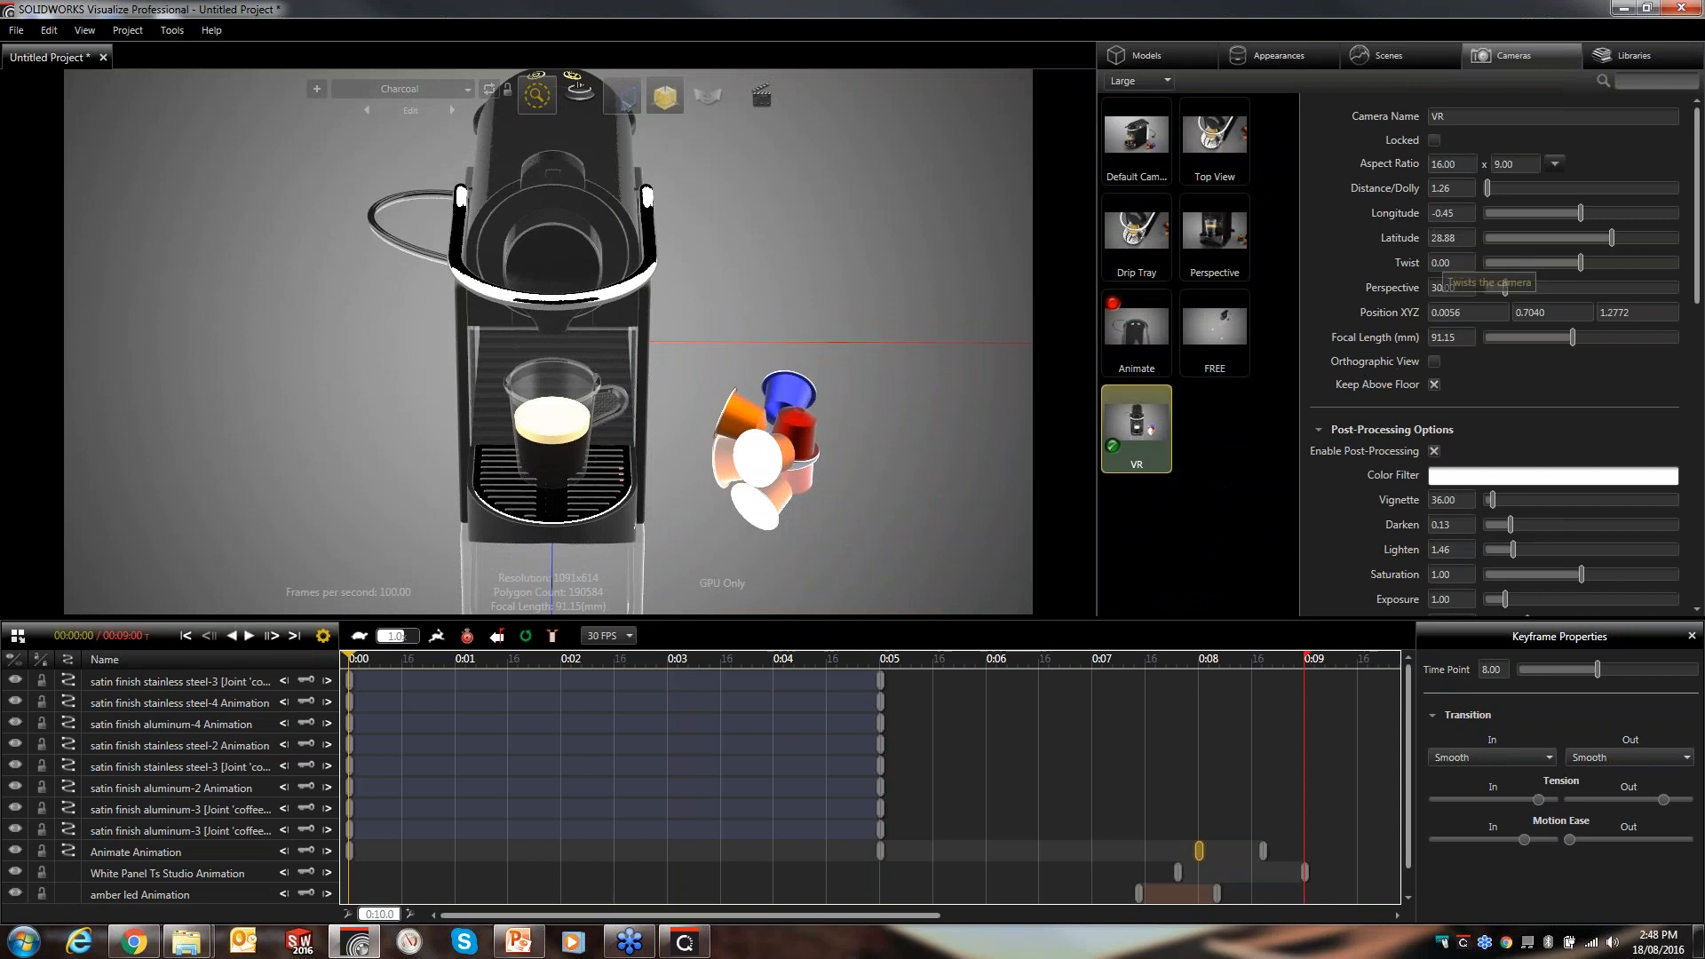
drag(653, 327, 650, 233)
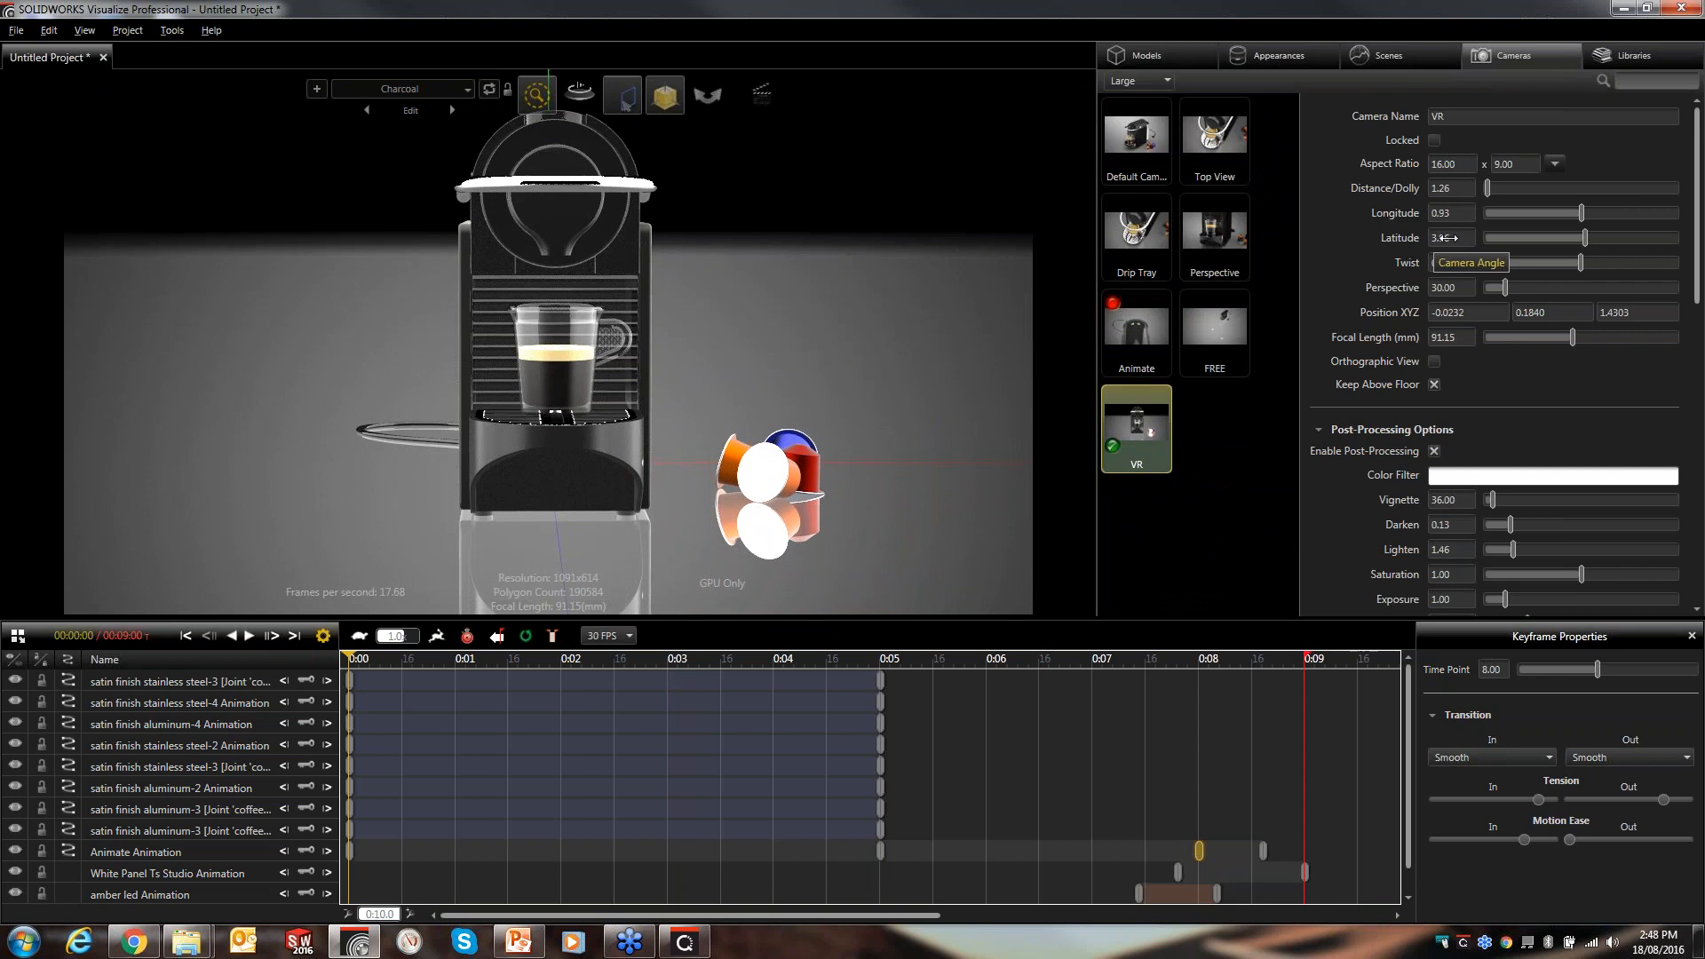
drag(893, 307, 894, 604)
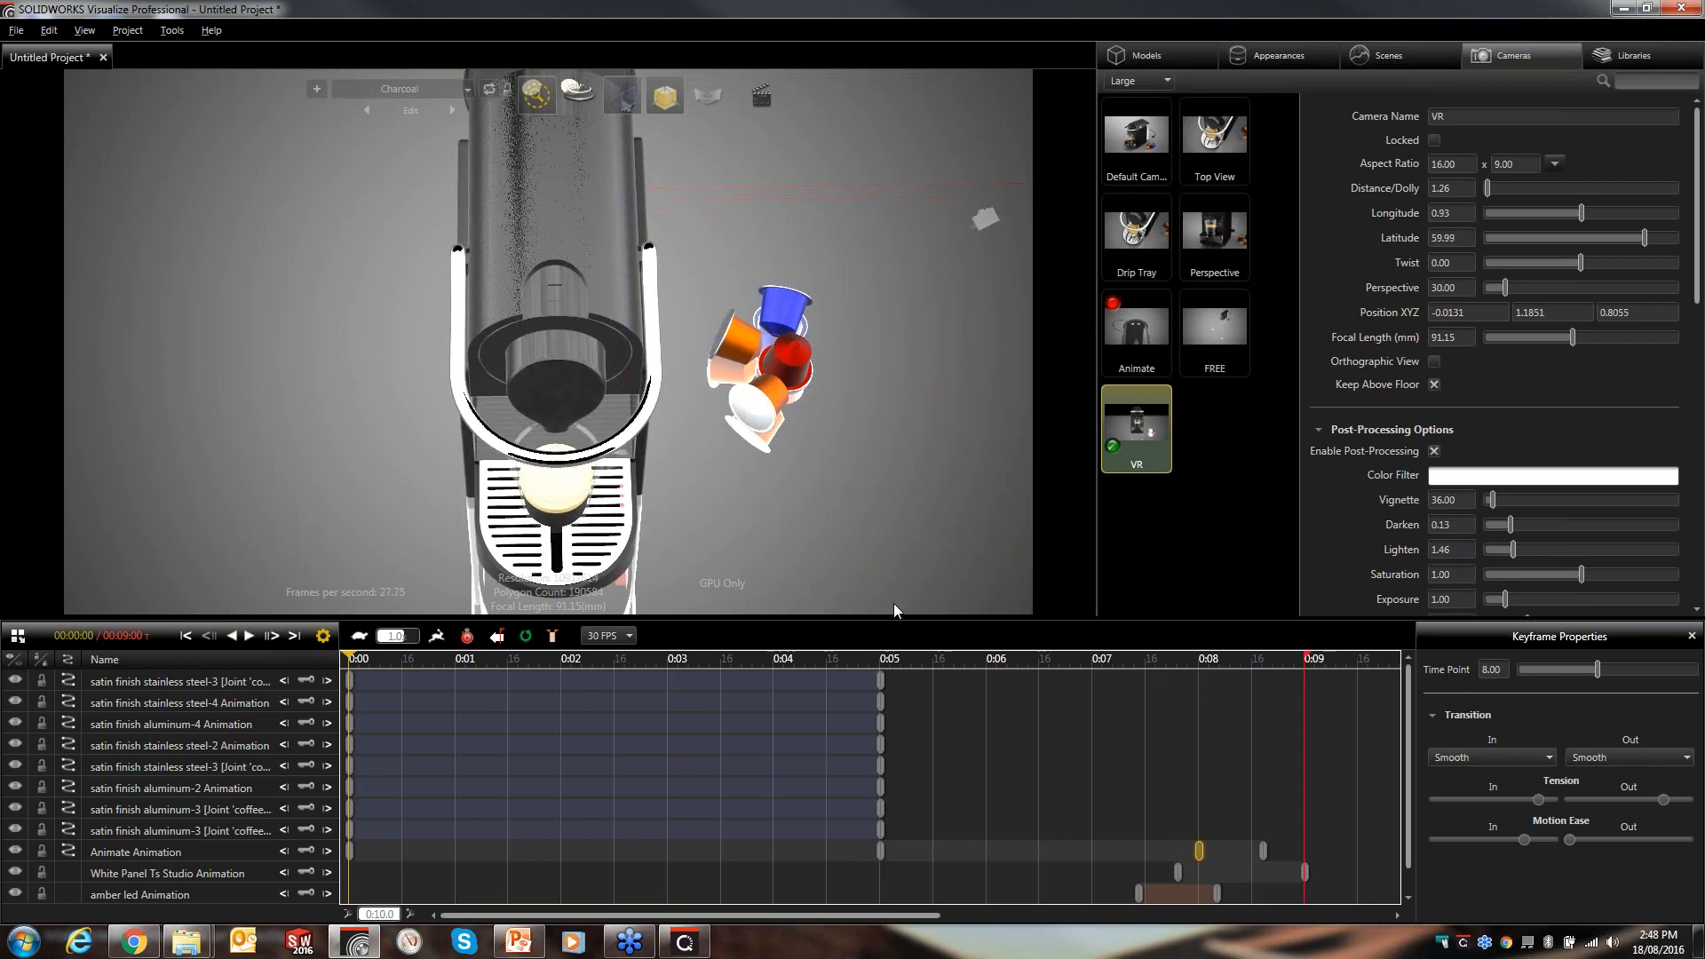
drag(761, 258, 755, 133)
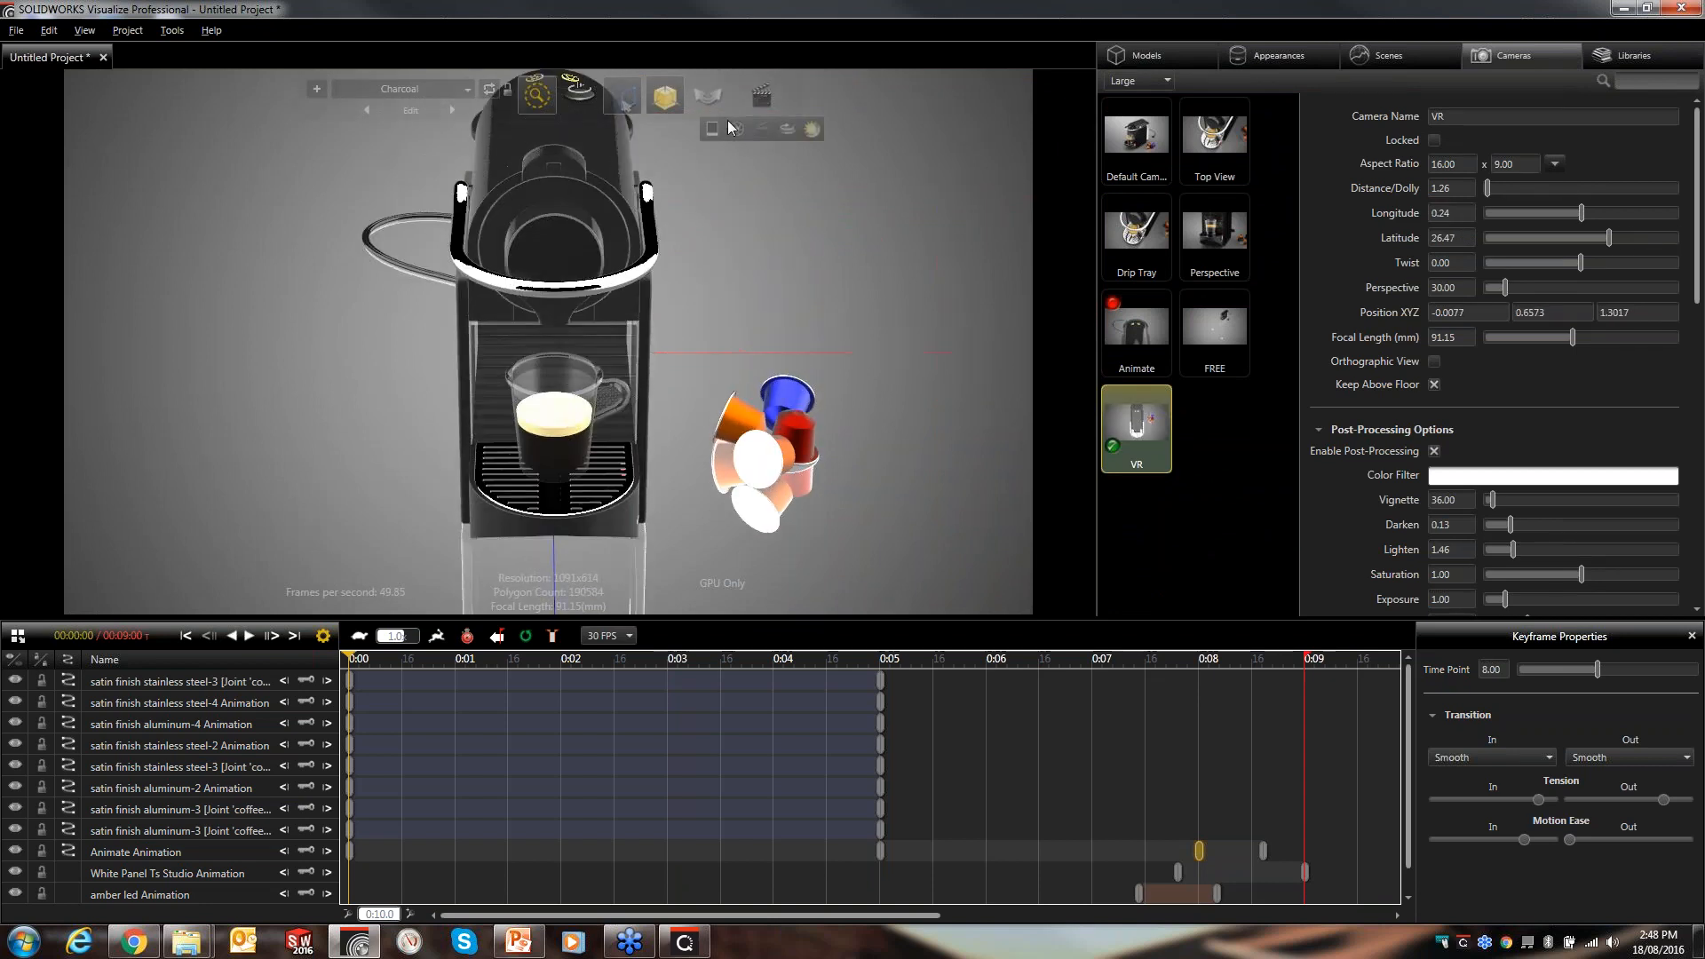
- Open Output Tools, set the output mode to VR, and send the render job to the queue
mouse_move(764, 98)
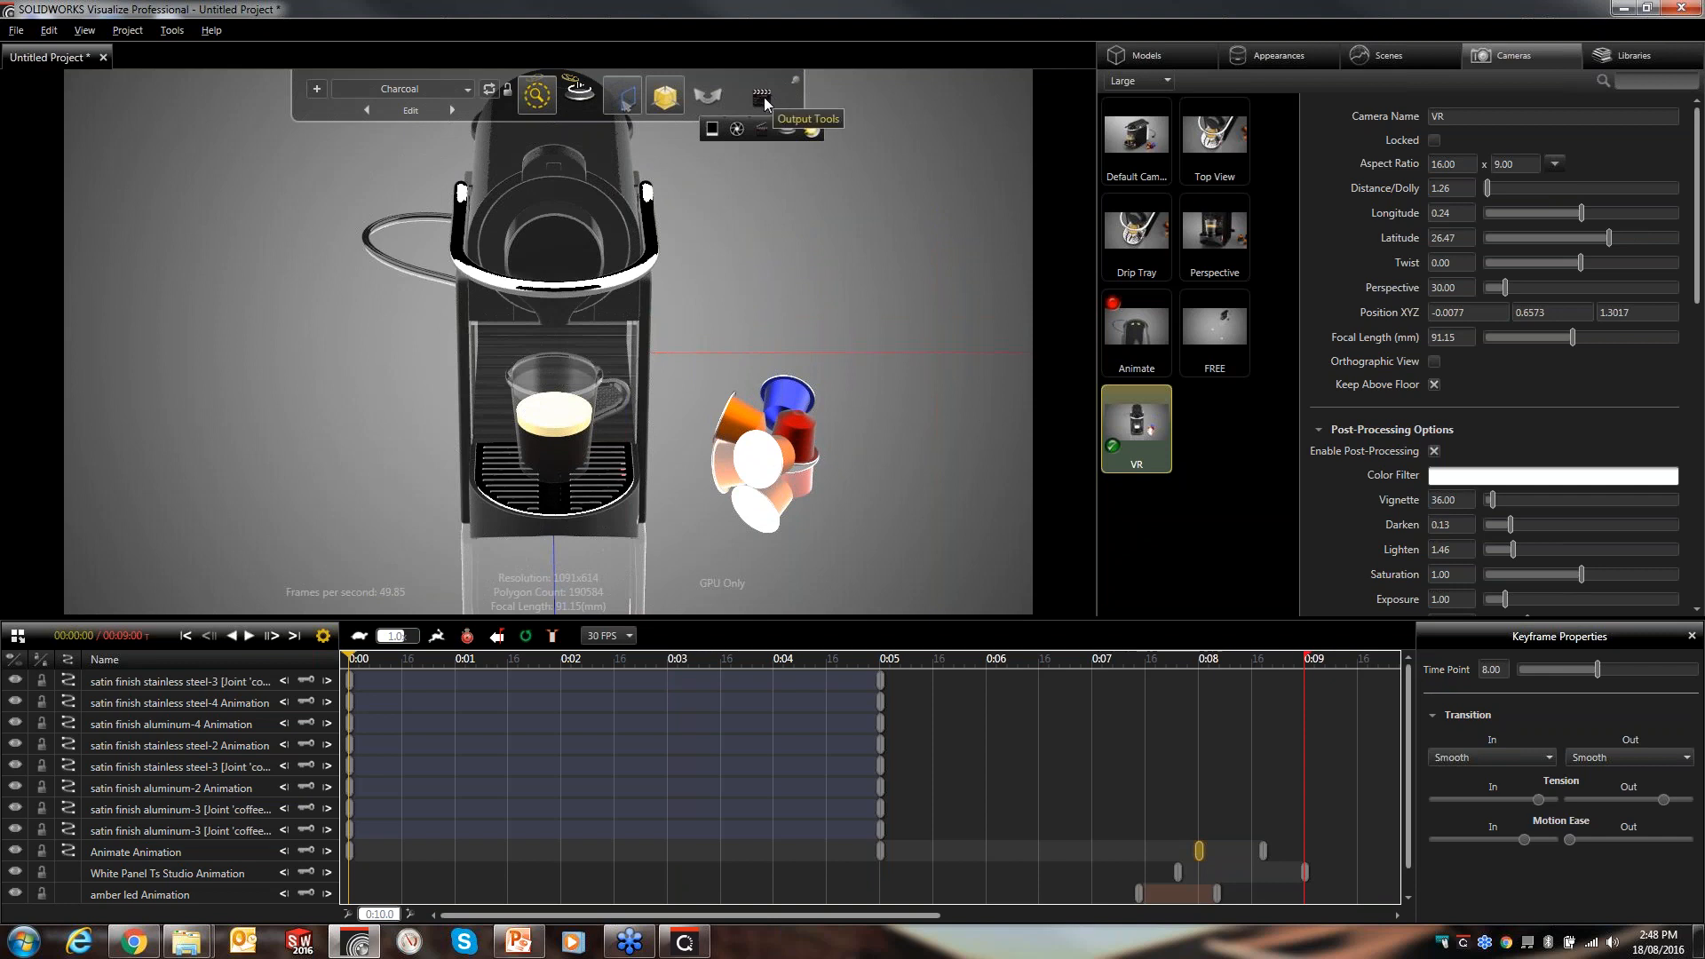
click(732, 129)
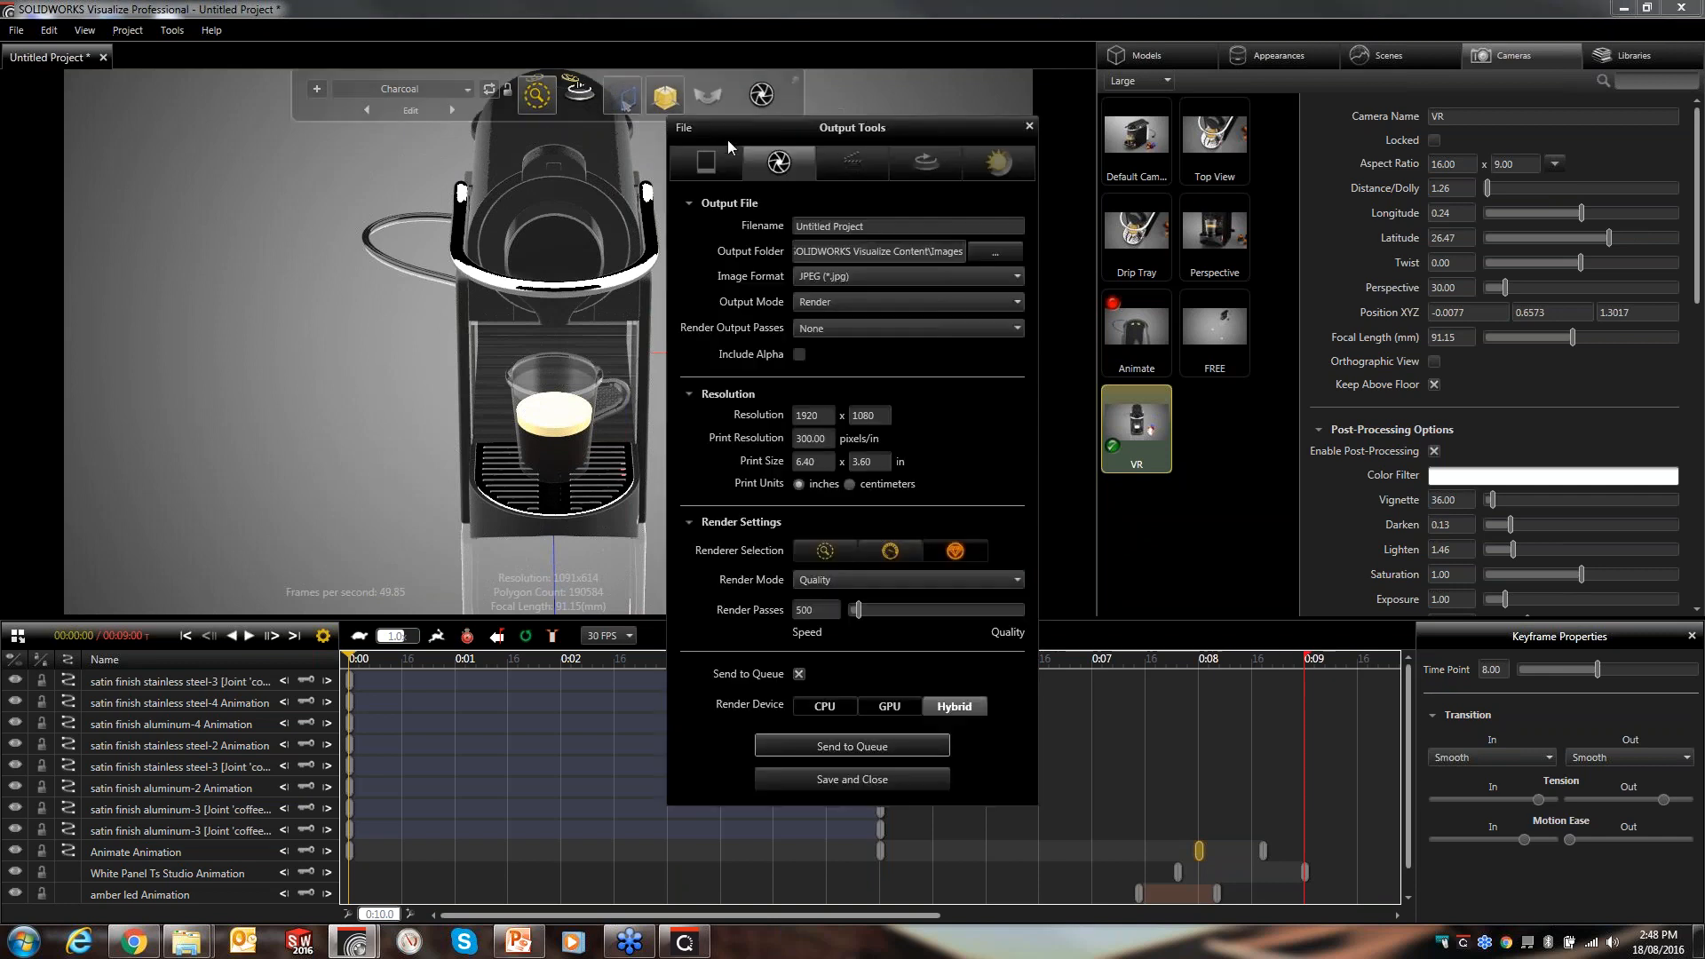
click(839, 300)
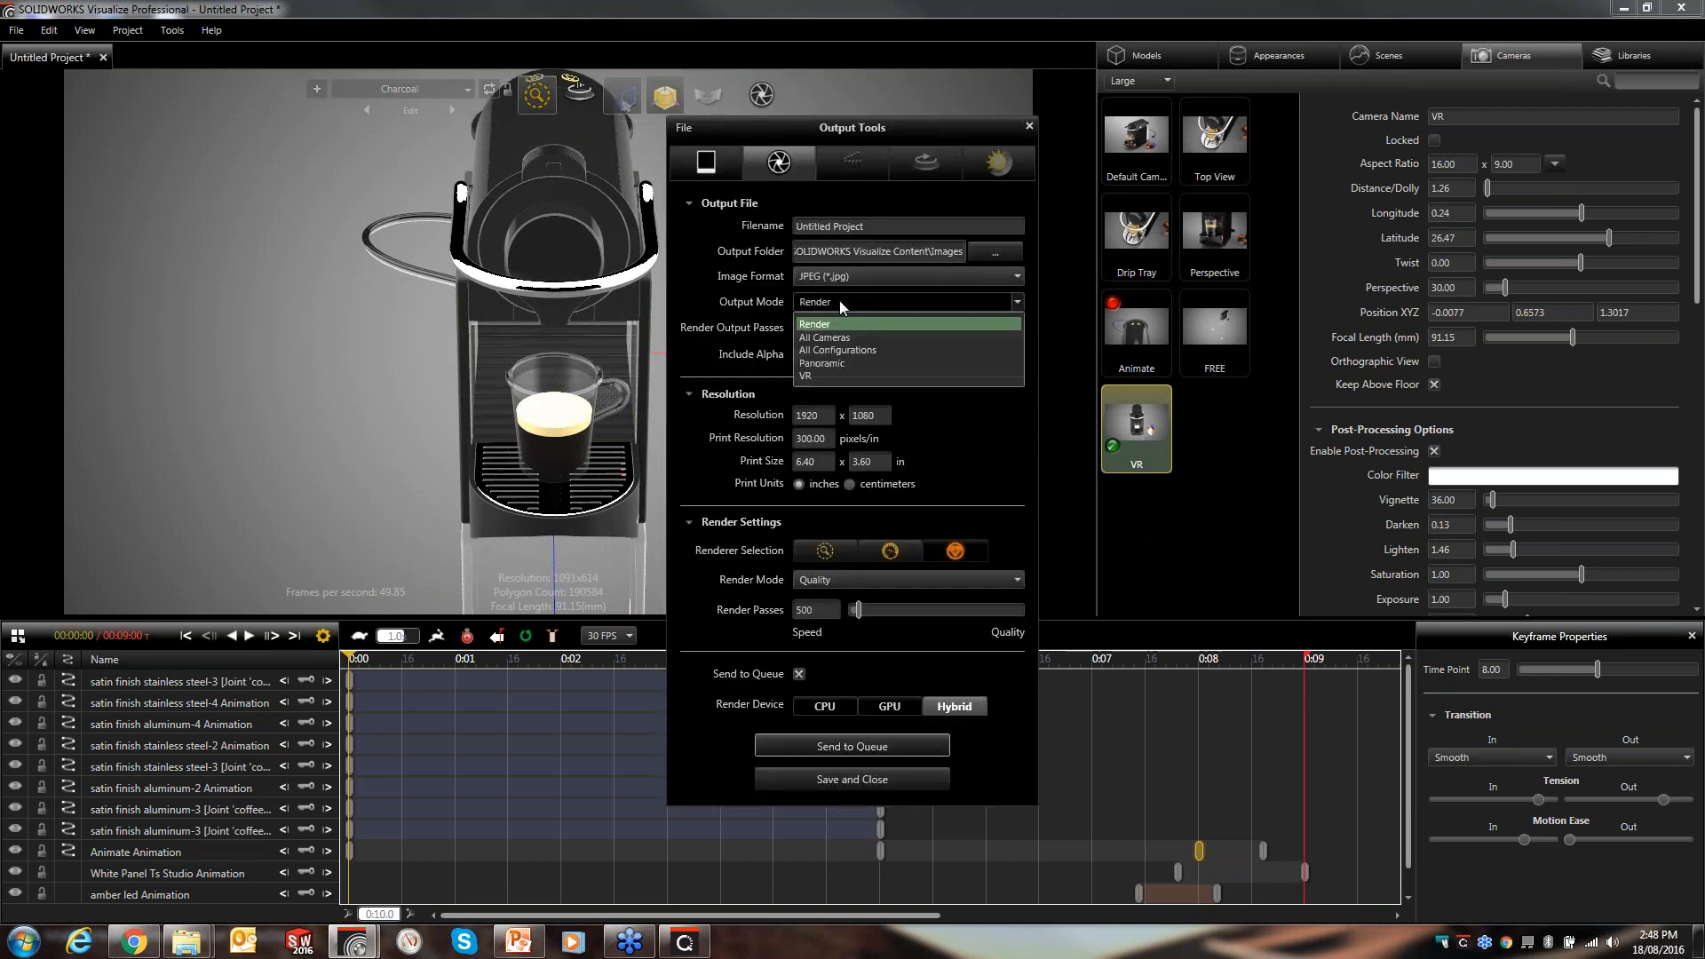
click(822, 366)
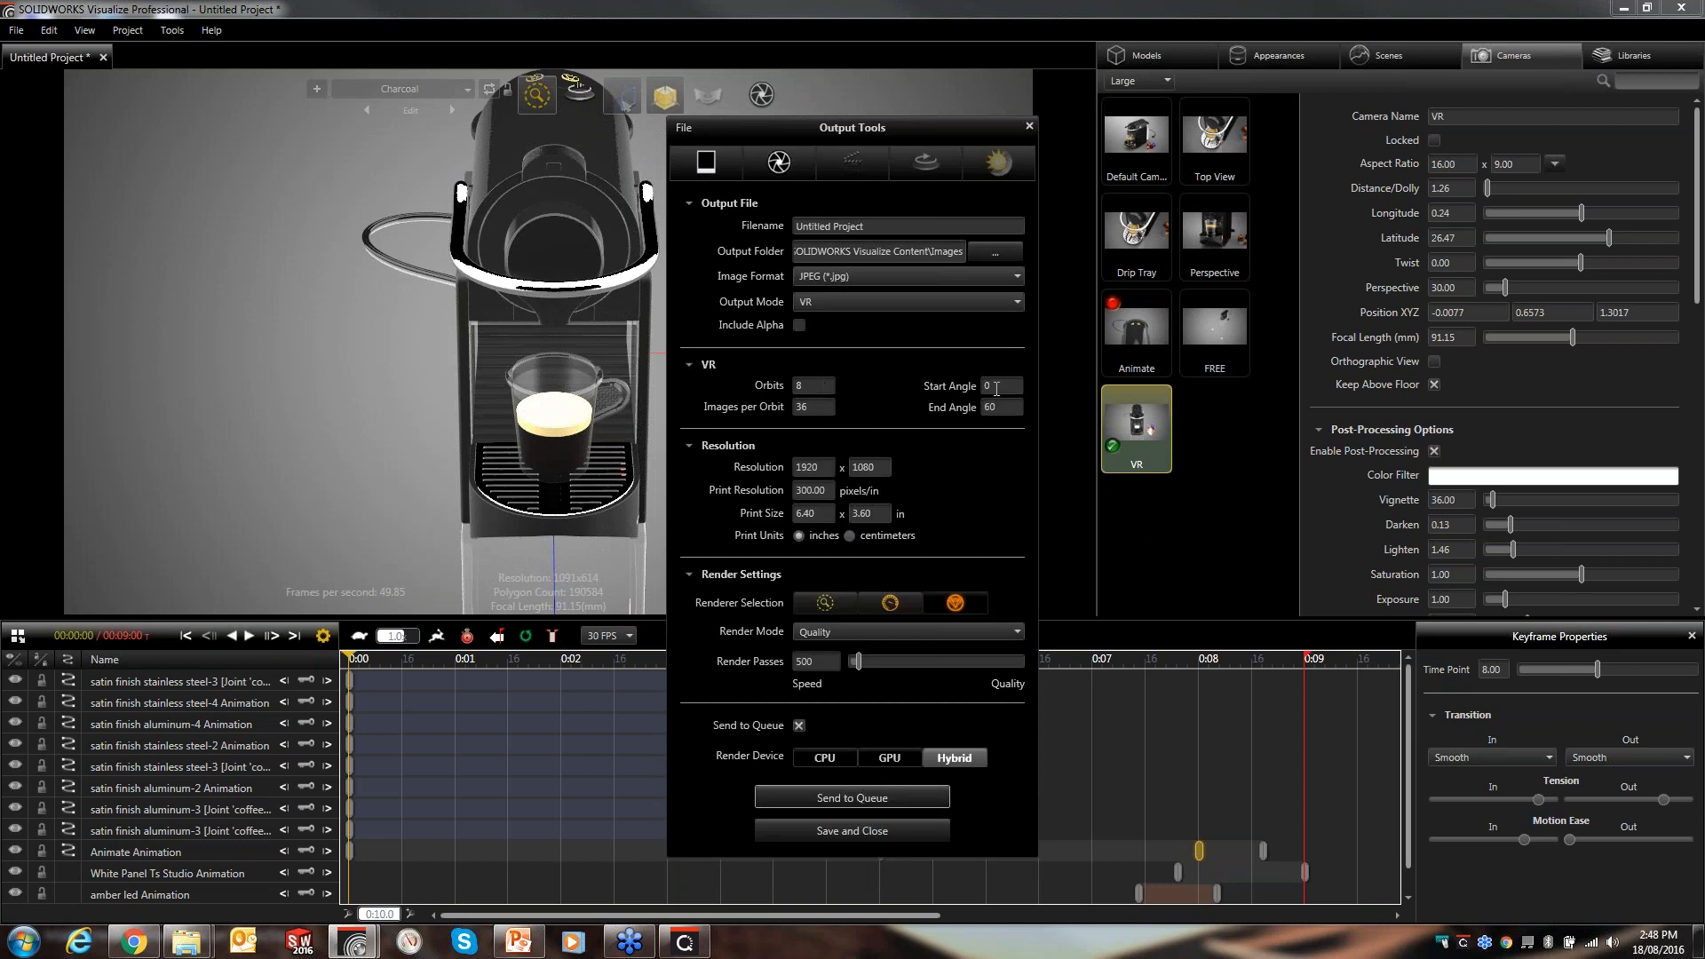
key(Tab)
click(821, 386)
click(895, 794)
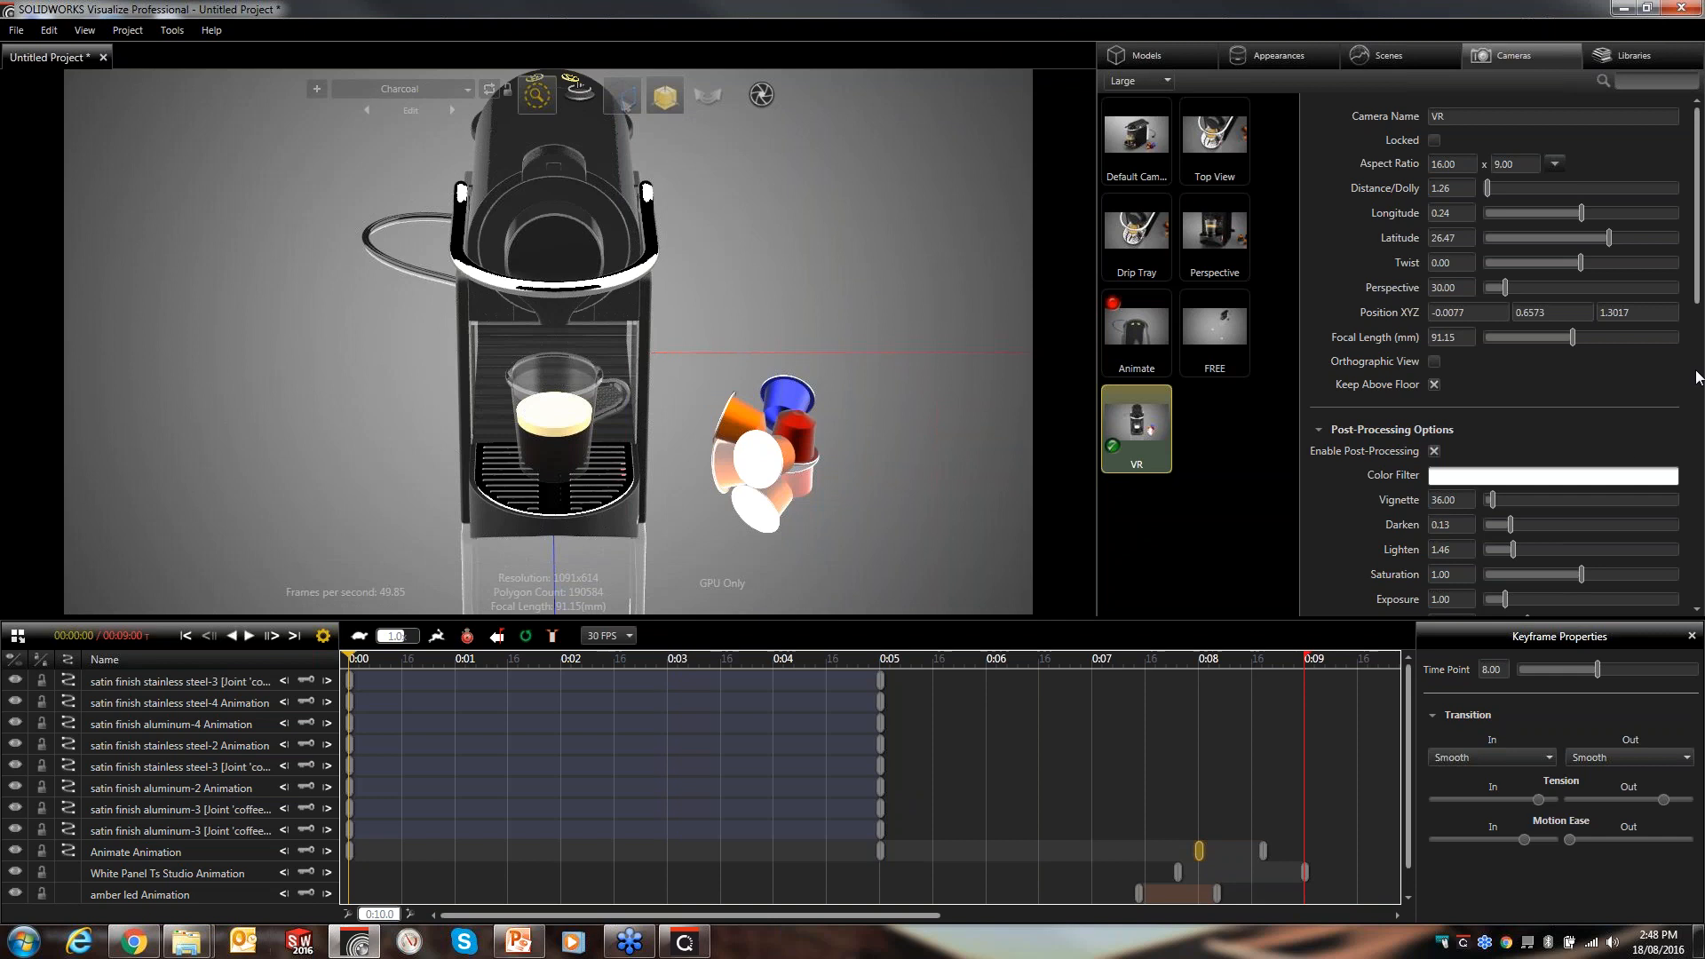
- Reopen Output Tools and switch the output mode to Panoramic
click(765, 100)
click(834, 278)
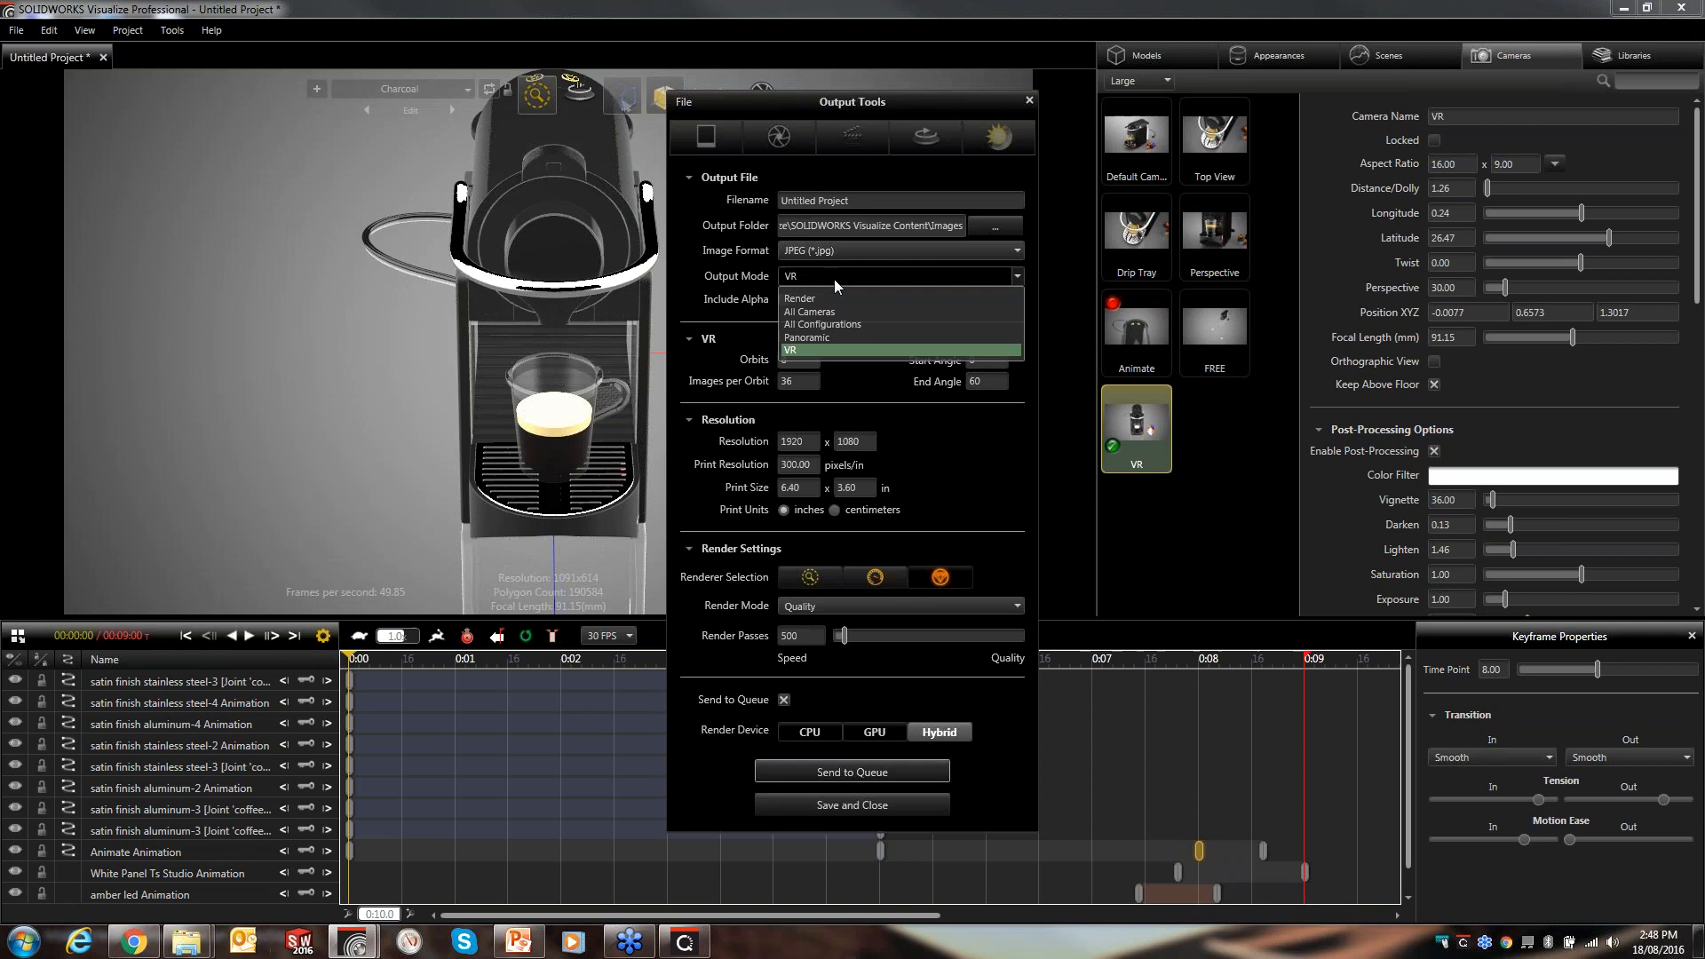
click(827, 337)
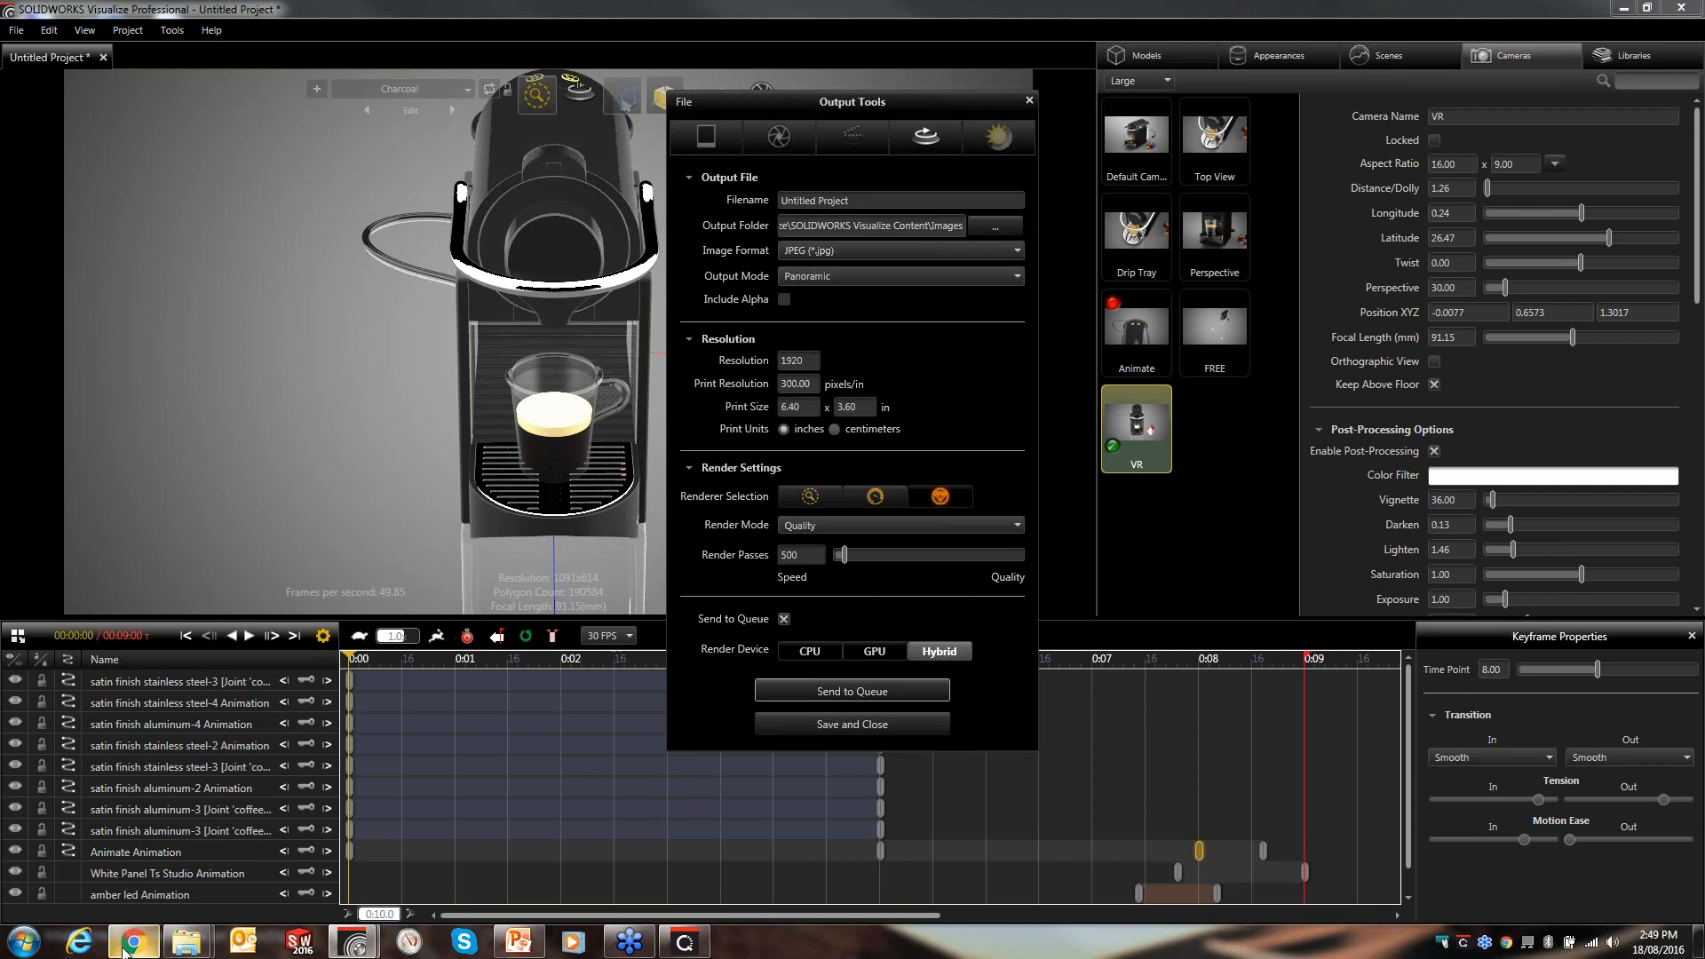
- Switch to the presentation and play the slides showing the espresso maker render and the jet-cabin panorama
mouse_move(135, 948)
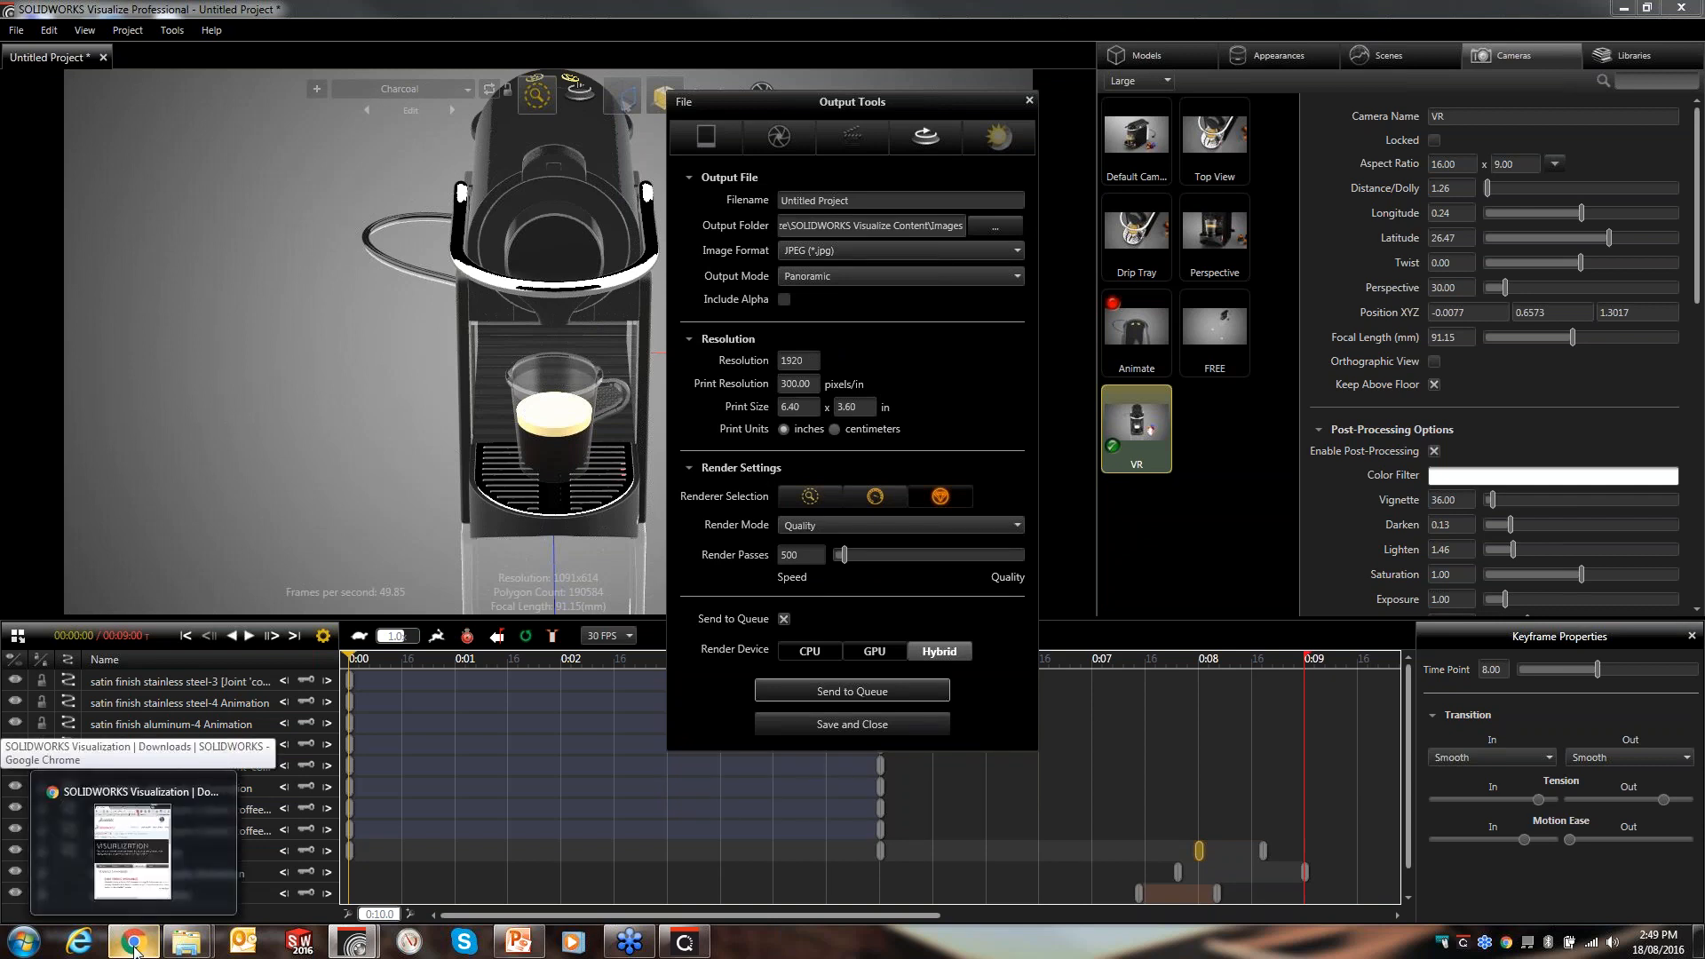
click(524, 946)
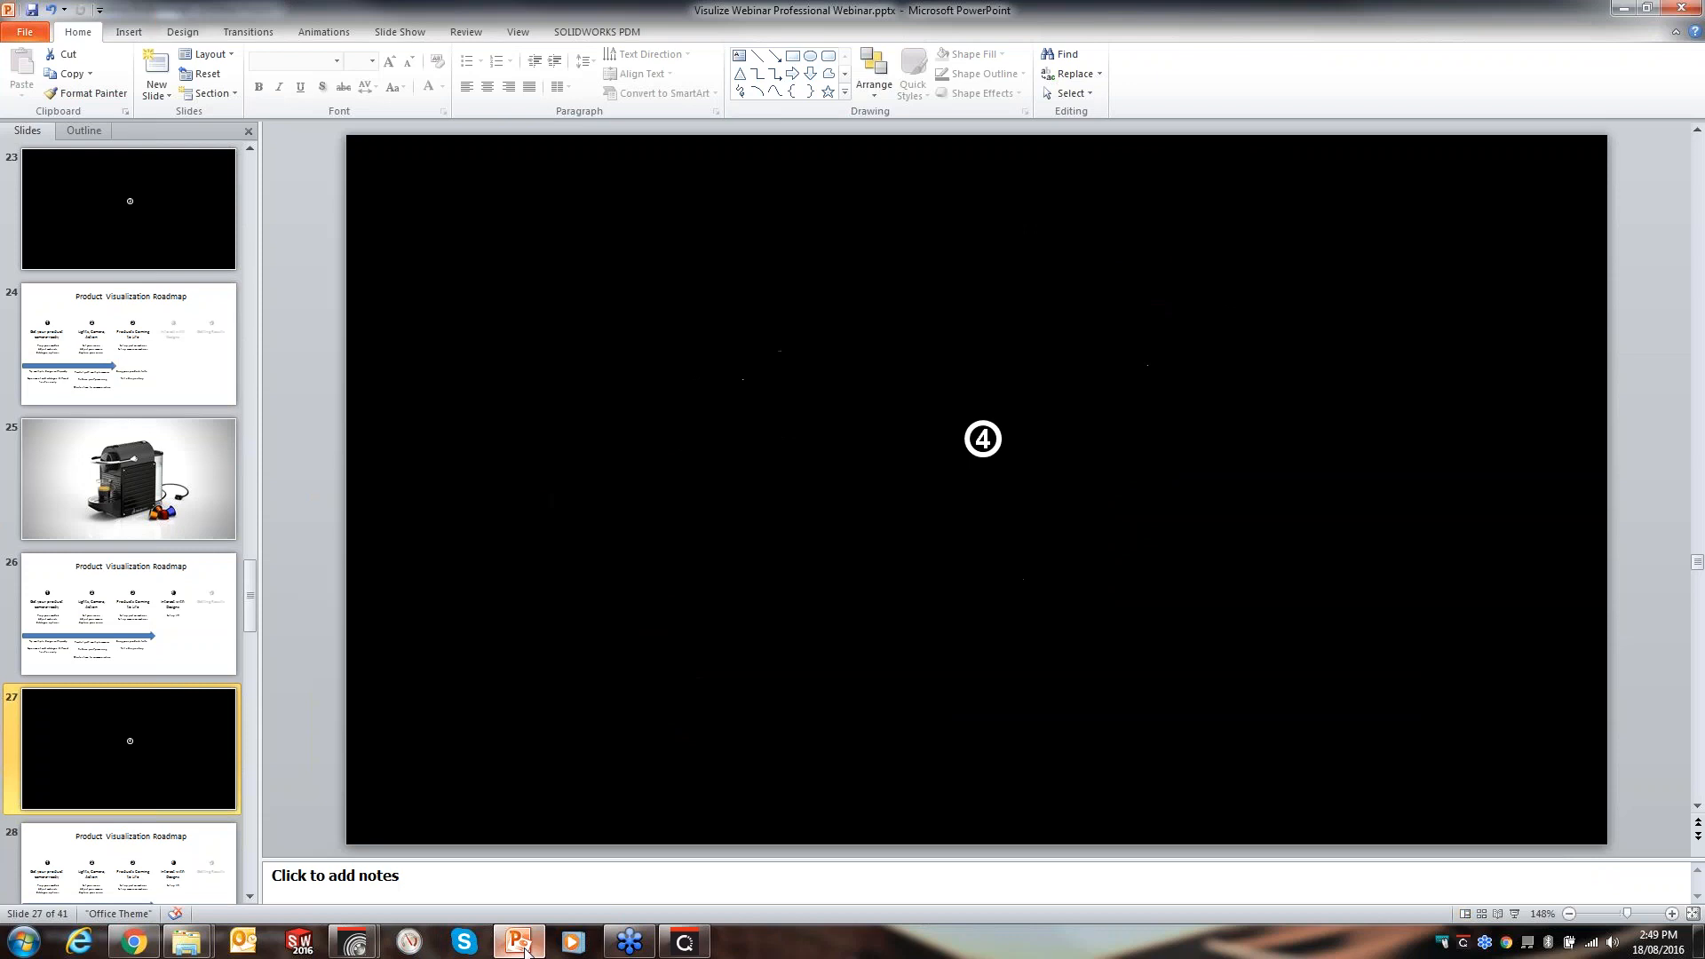
scroll(121, 761, down, 2)
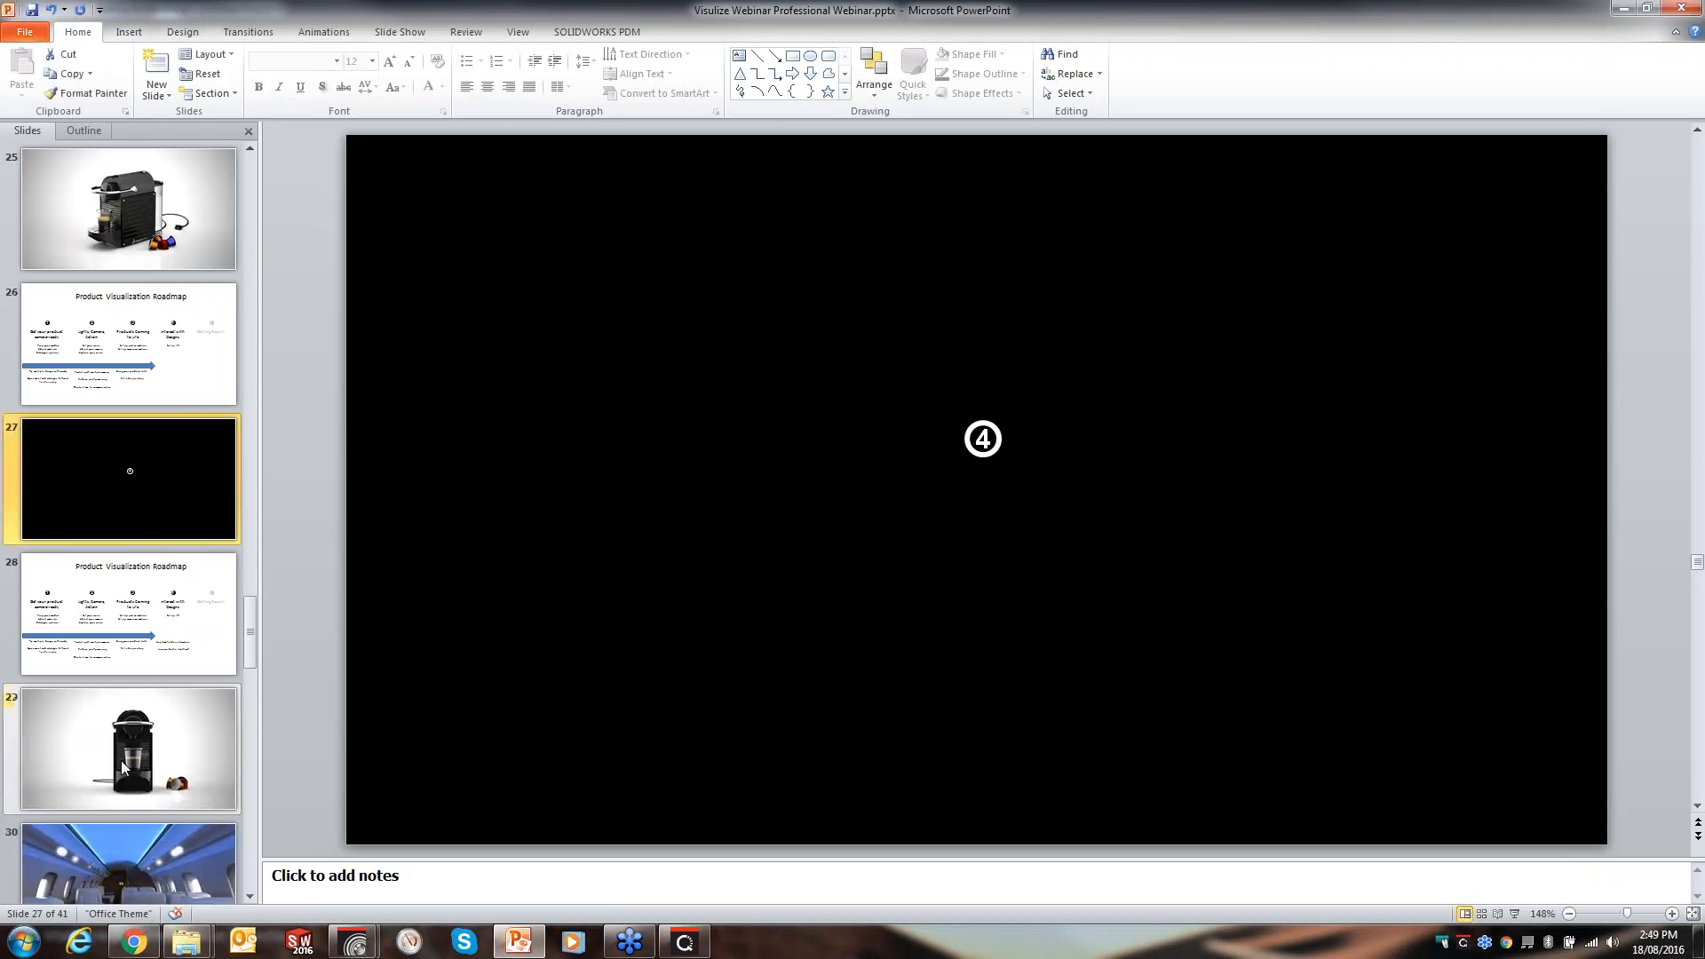
key(shift+F5)
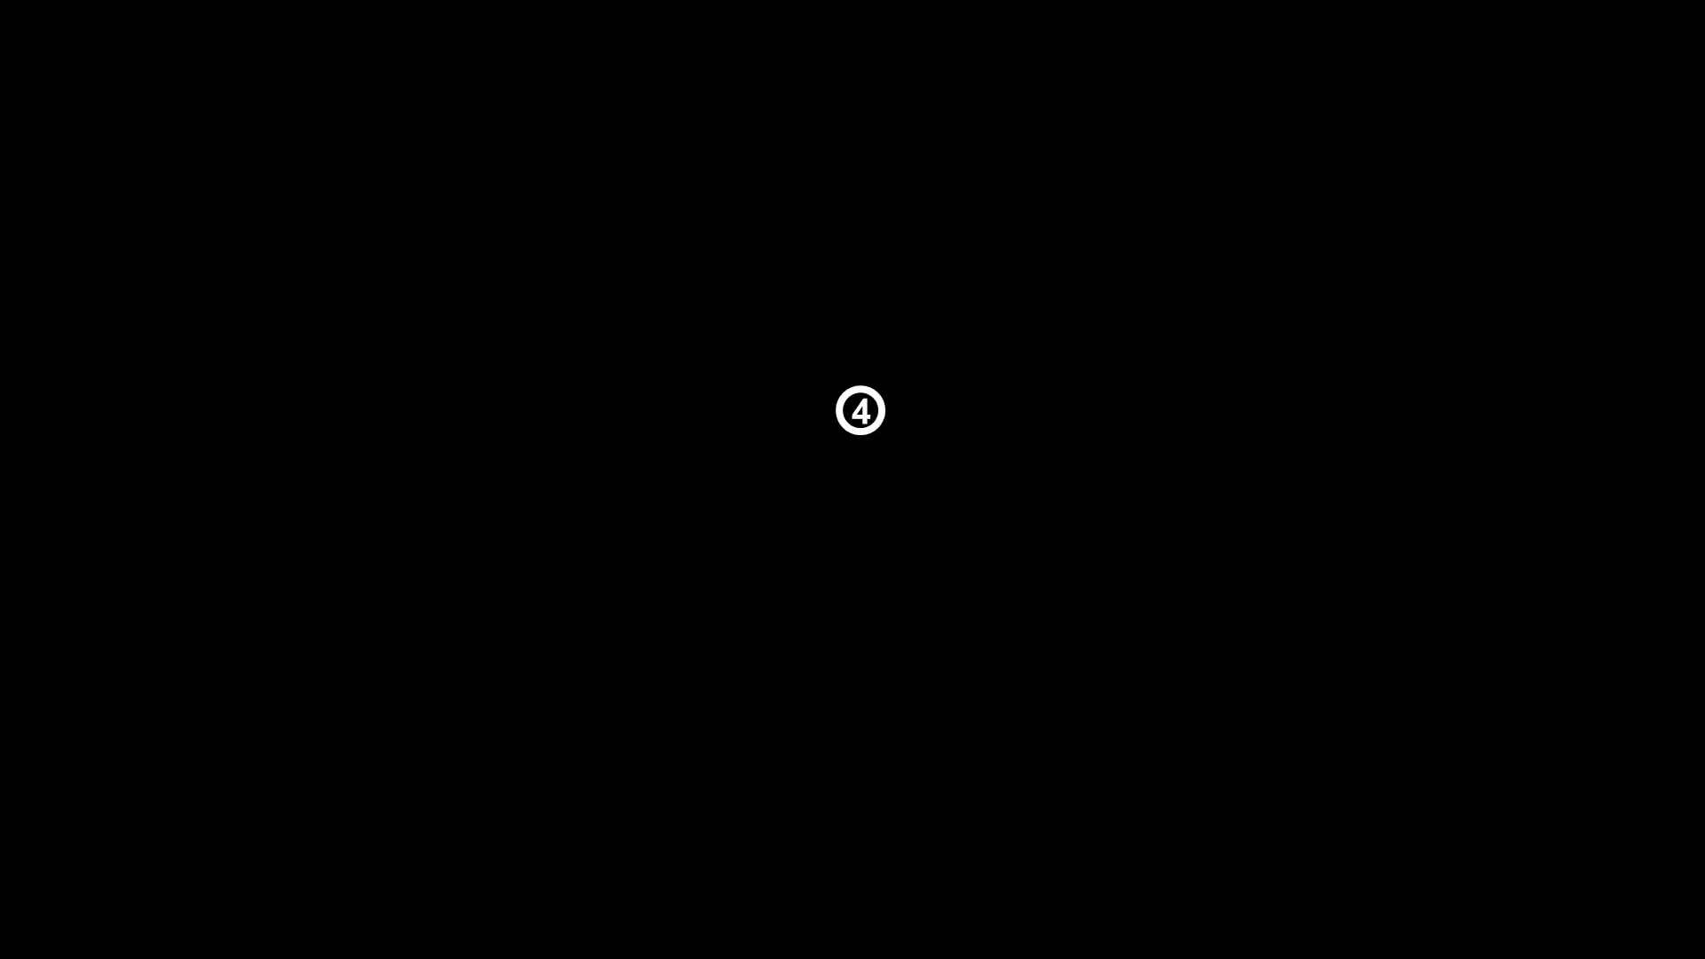
key(Right)
key(Right)
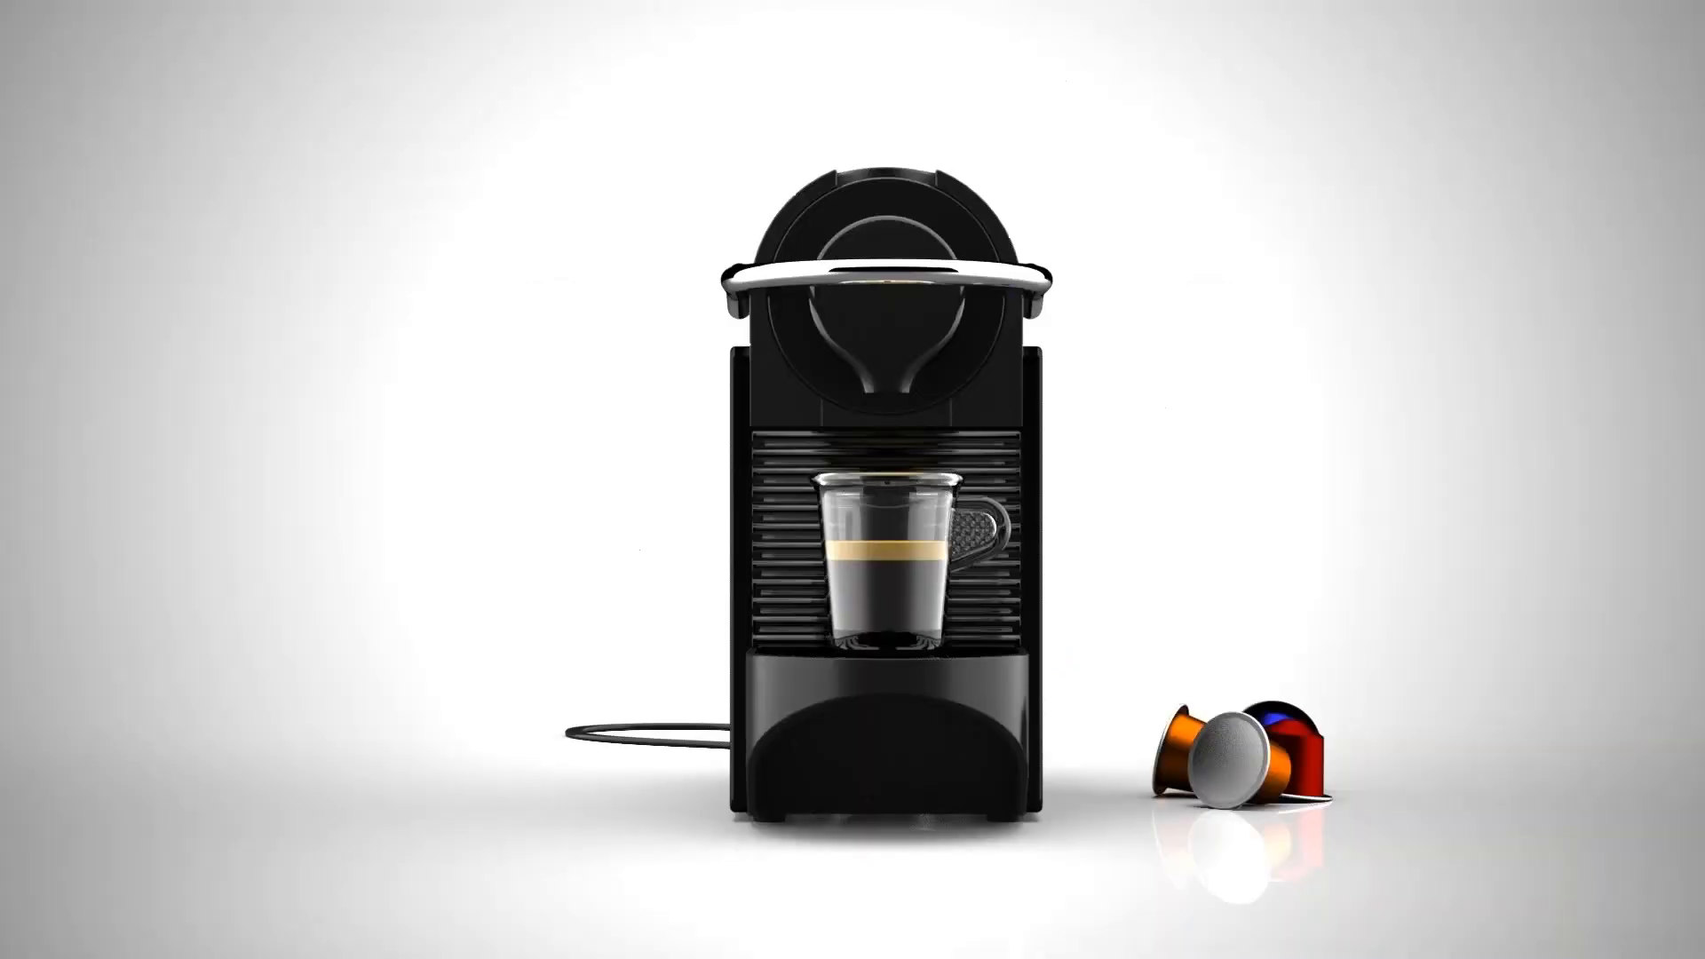
key(Right)
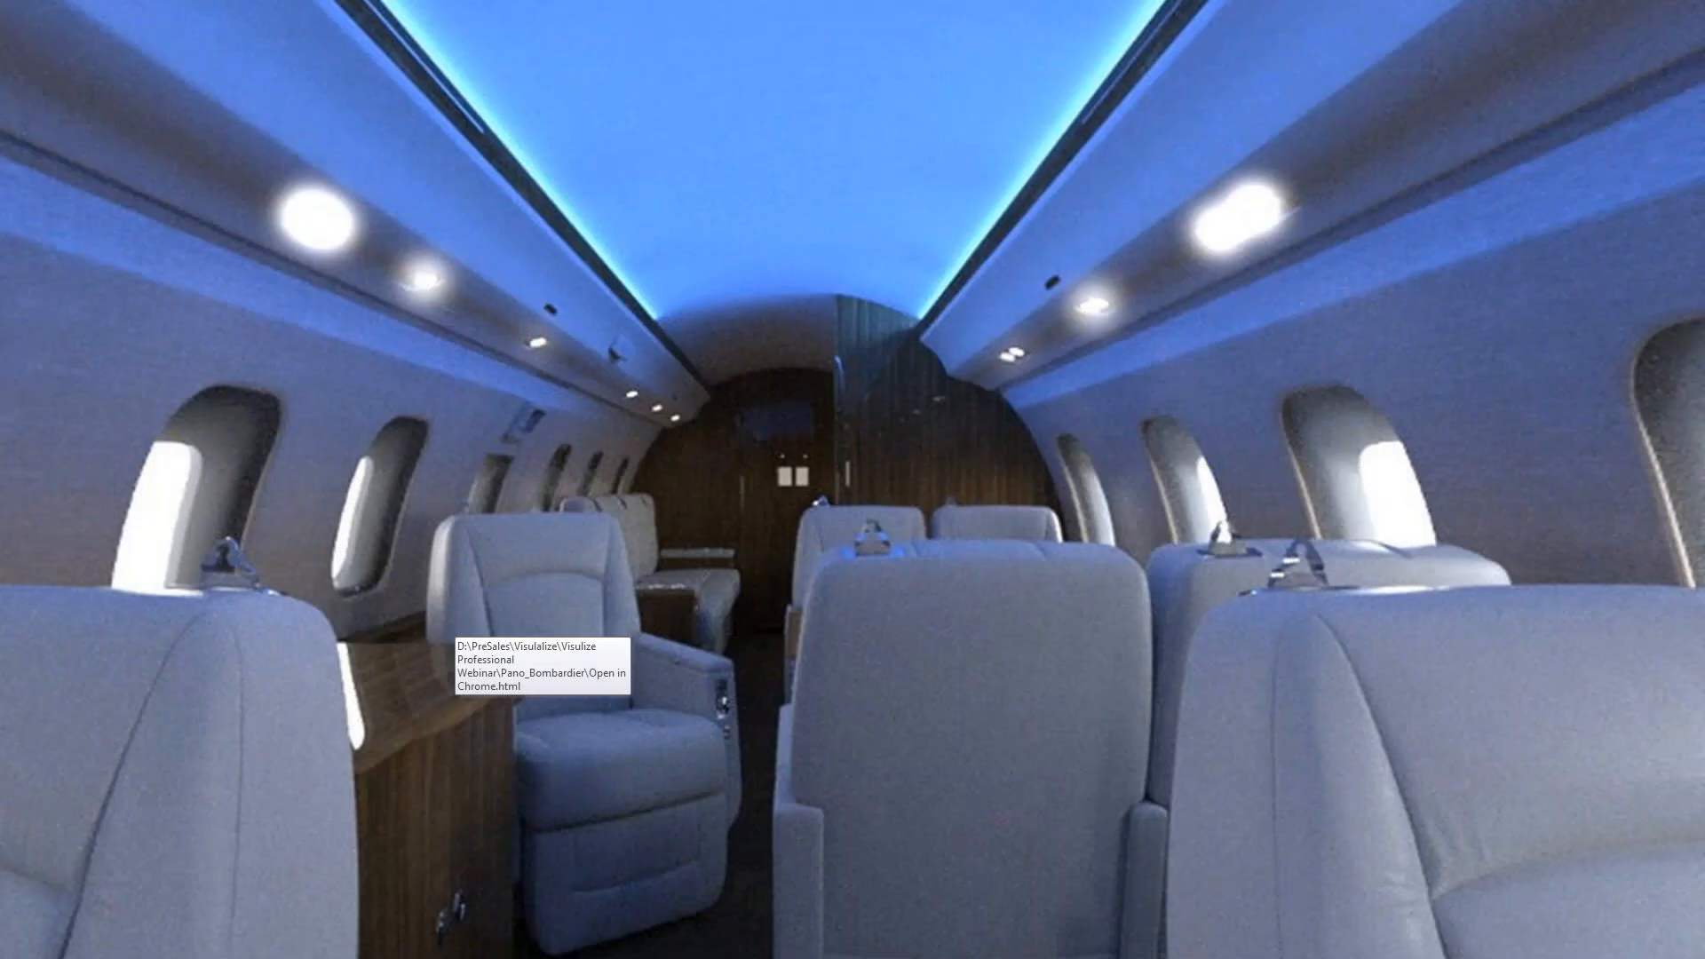
key(Escape)
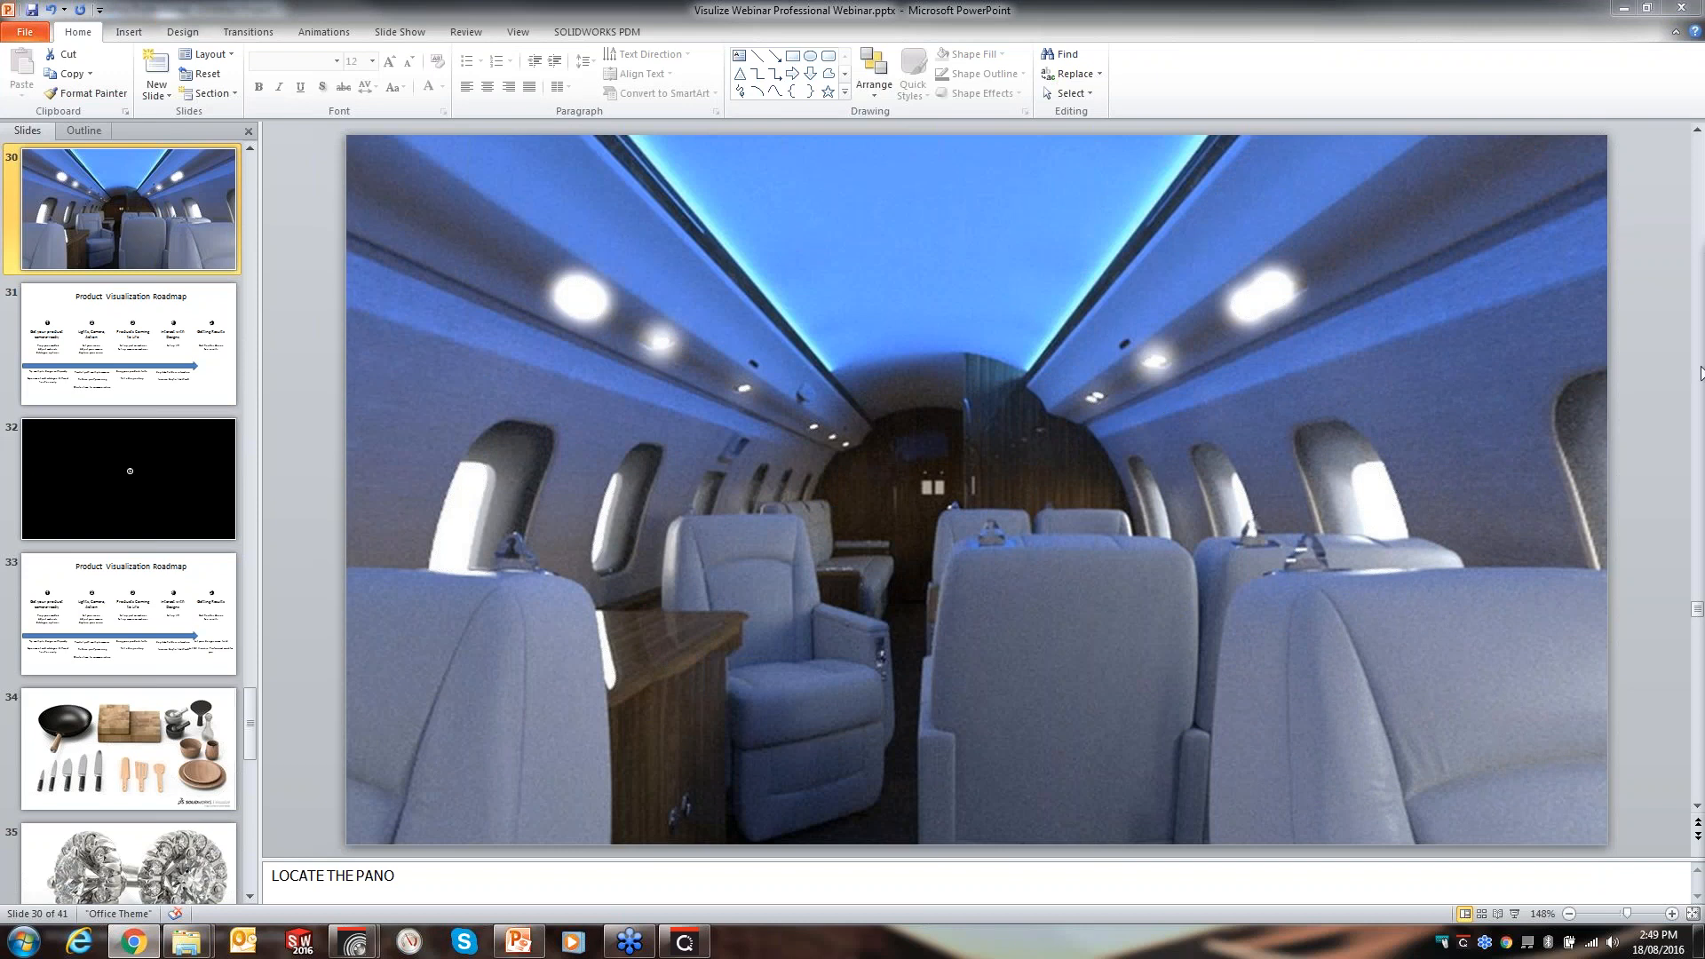
- Switch to the browser and rotate around the espresso maker VR output in its tab
key(alt+Tab)
double_click(1043, 124)
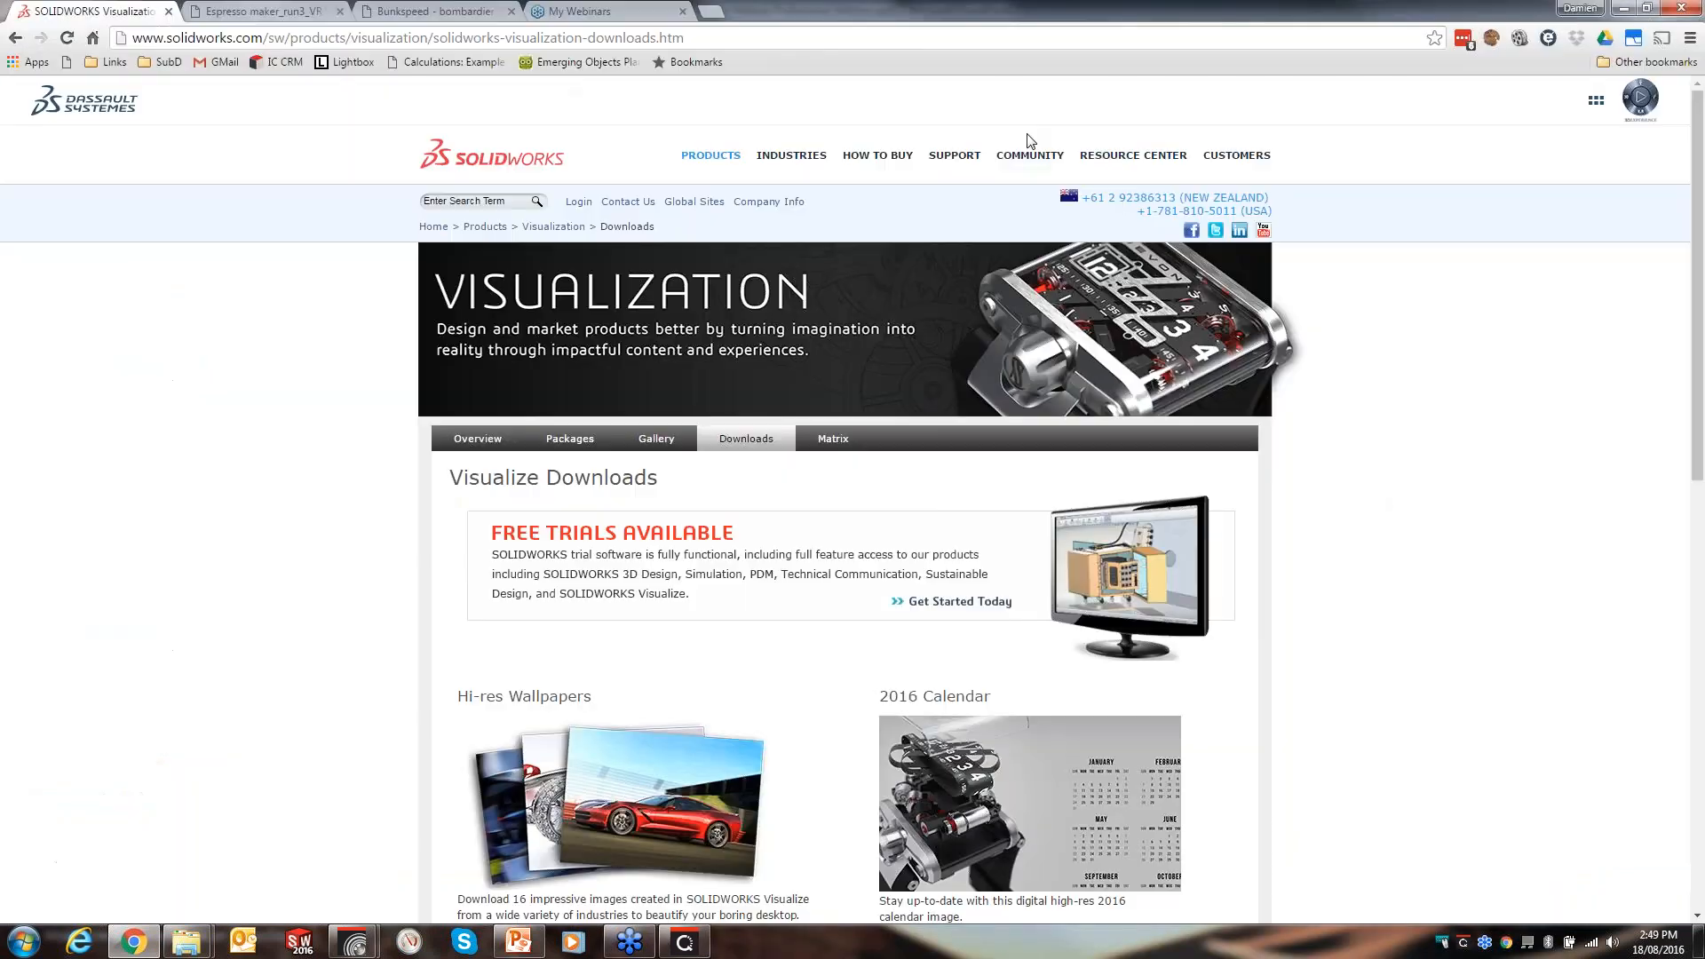
click(249, 12)
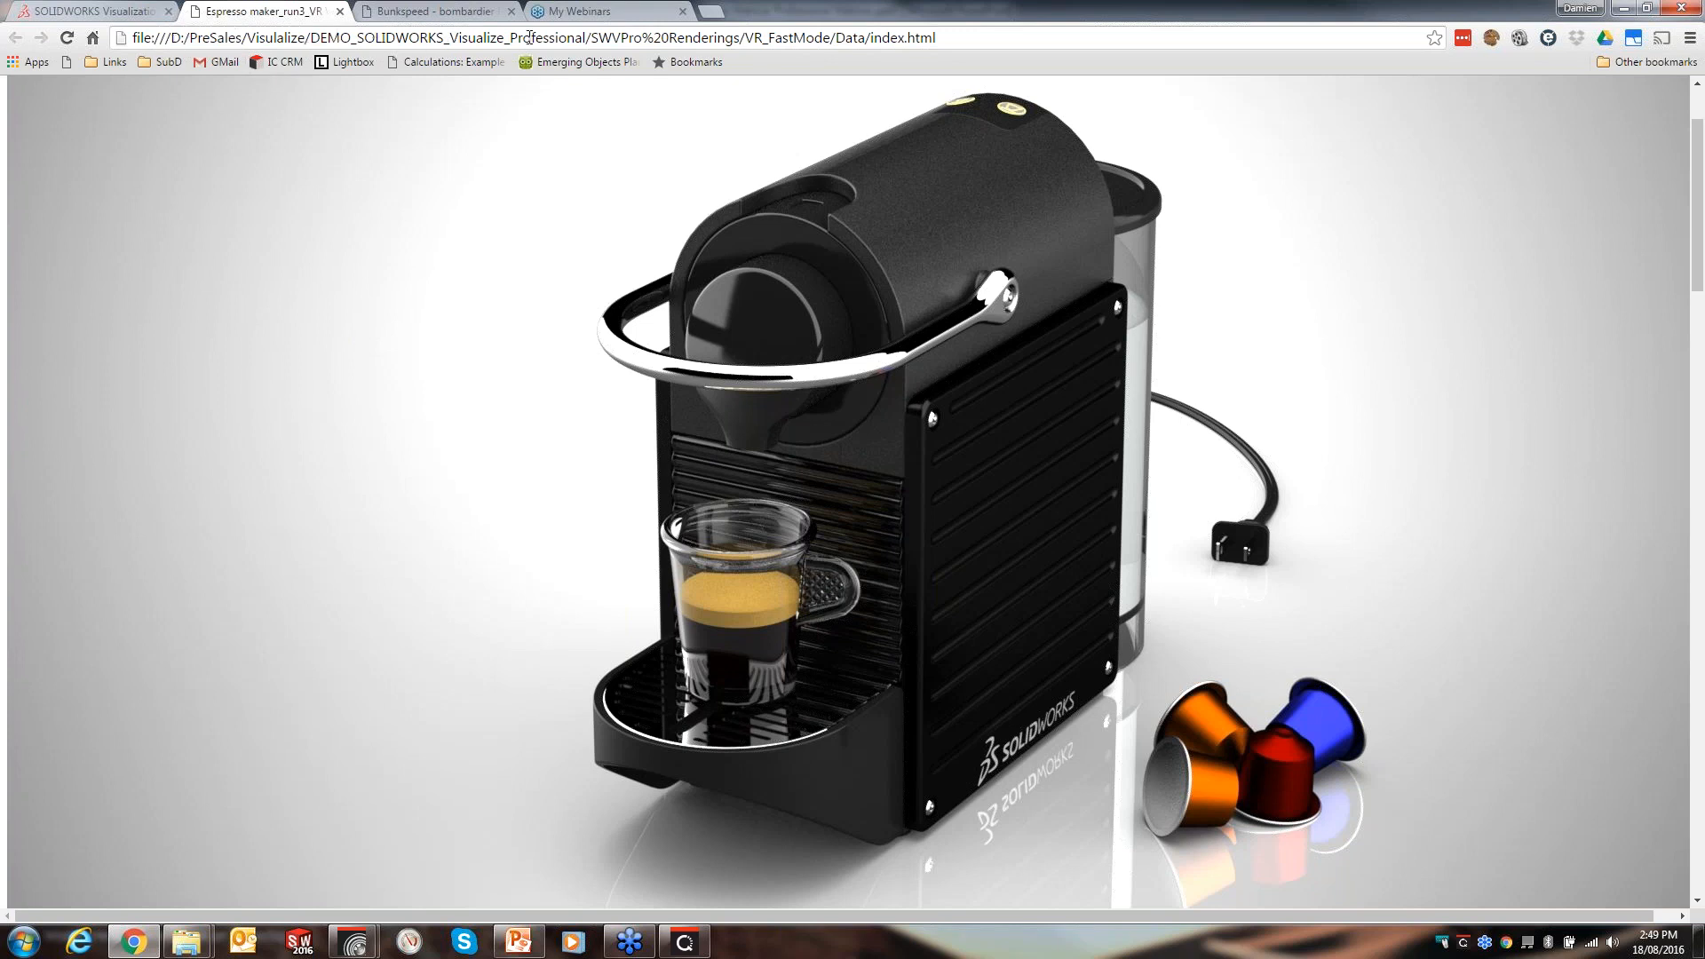
drag(571, 530, 1243, 797)
drag(1464, 952, 1505, 667)
drag(1006, 571, 965, 586)
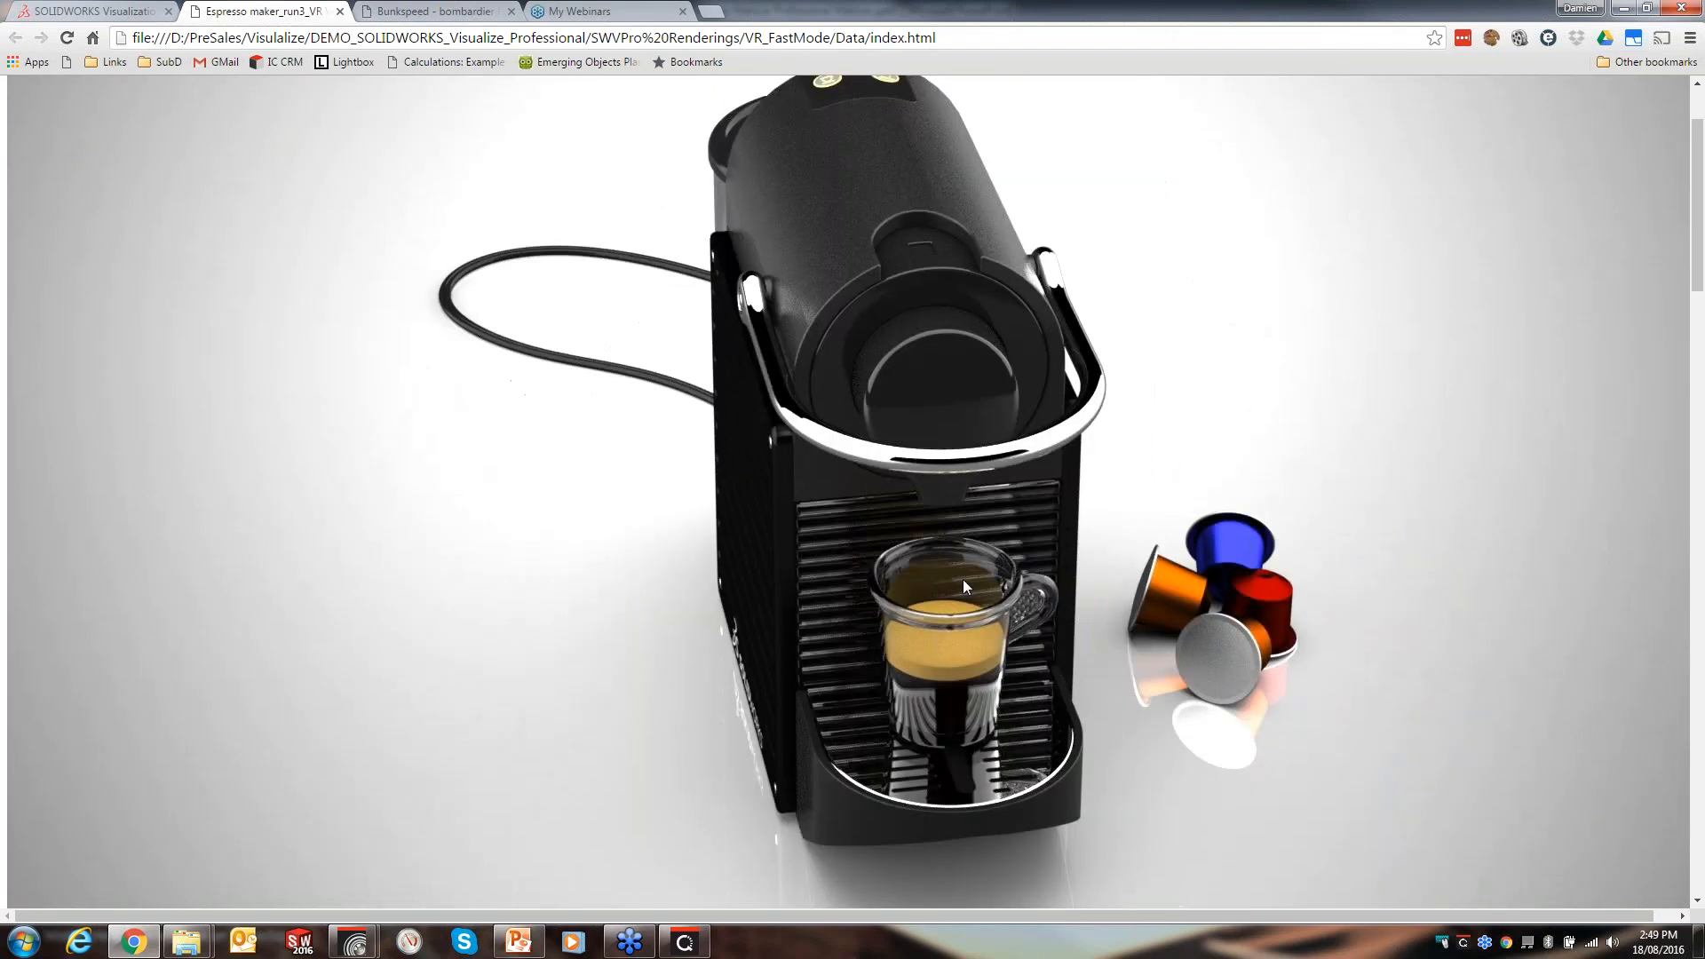
- Explore the Bombardier cabin panorama in the next browser tab, then minimize the browser
click(407, 13)
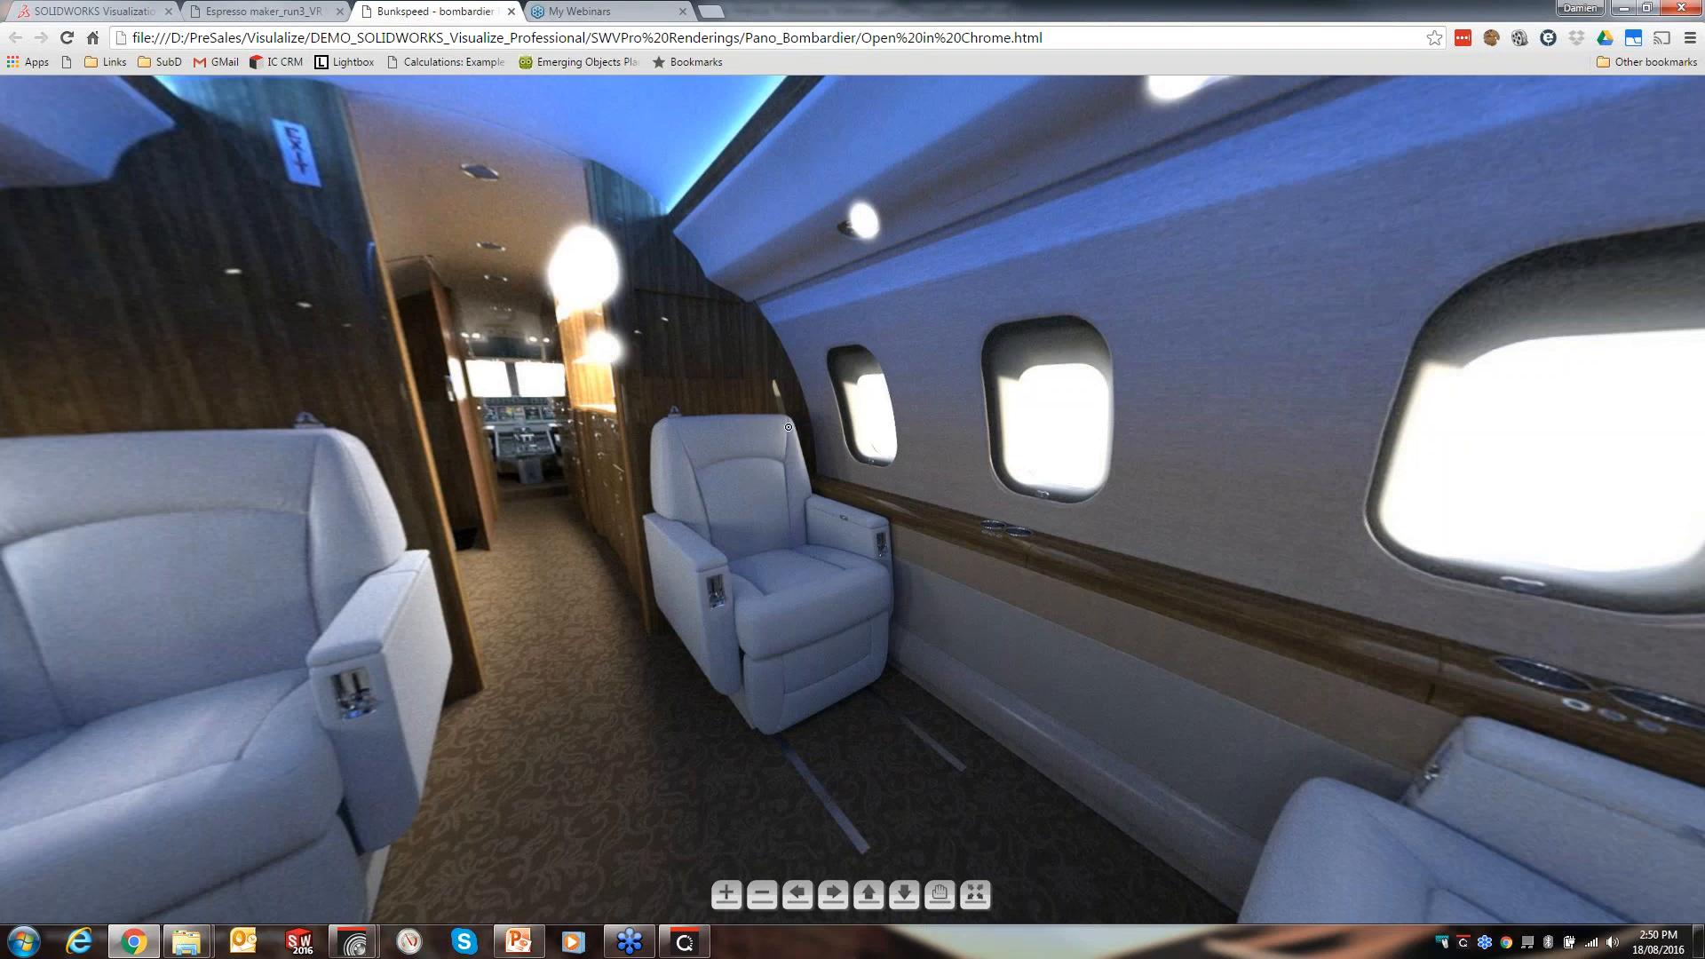
mouse_move(1059, 563)
mouse_down()
mouse_move(1110, 594)
mouse_move(1060, 518)
mouse_move(1091, 594)
mouse_move(1077, 605)
mouse_move(1053, 462)
mouse_move(1116, 583)
mouse_move(1089, 576)
mouse_up()
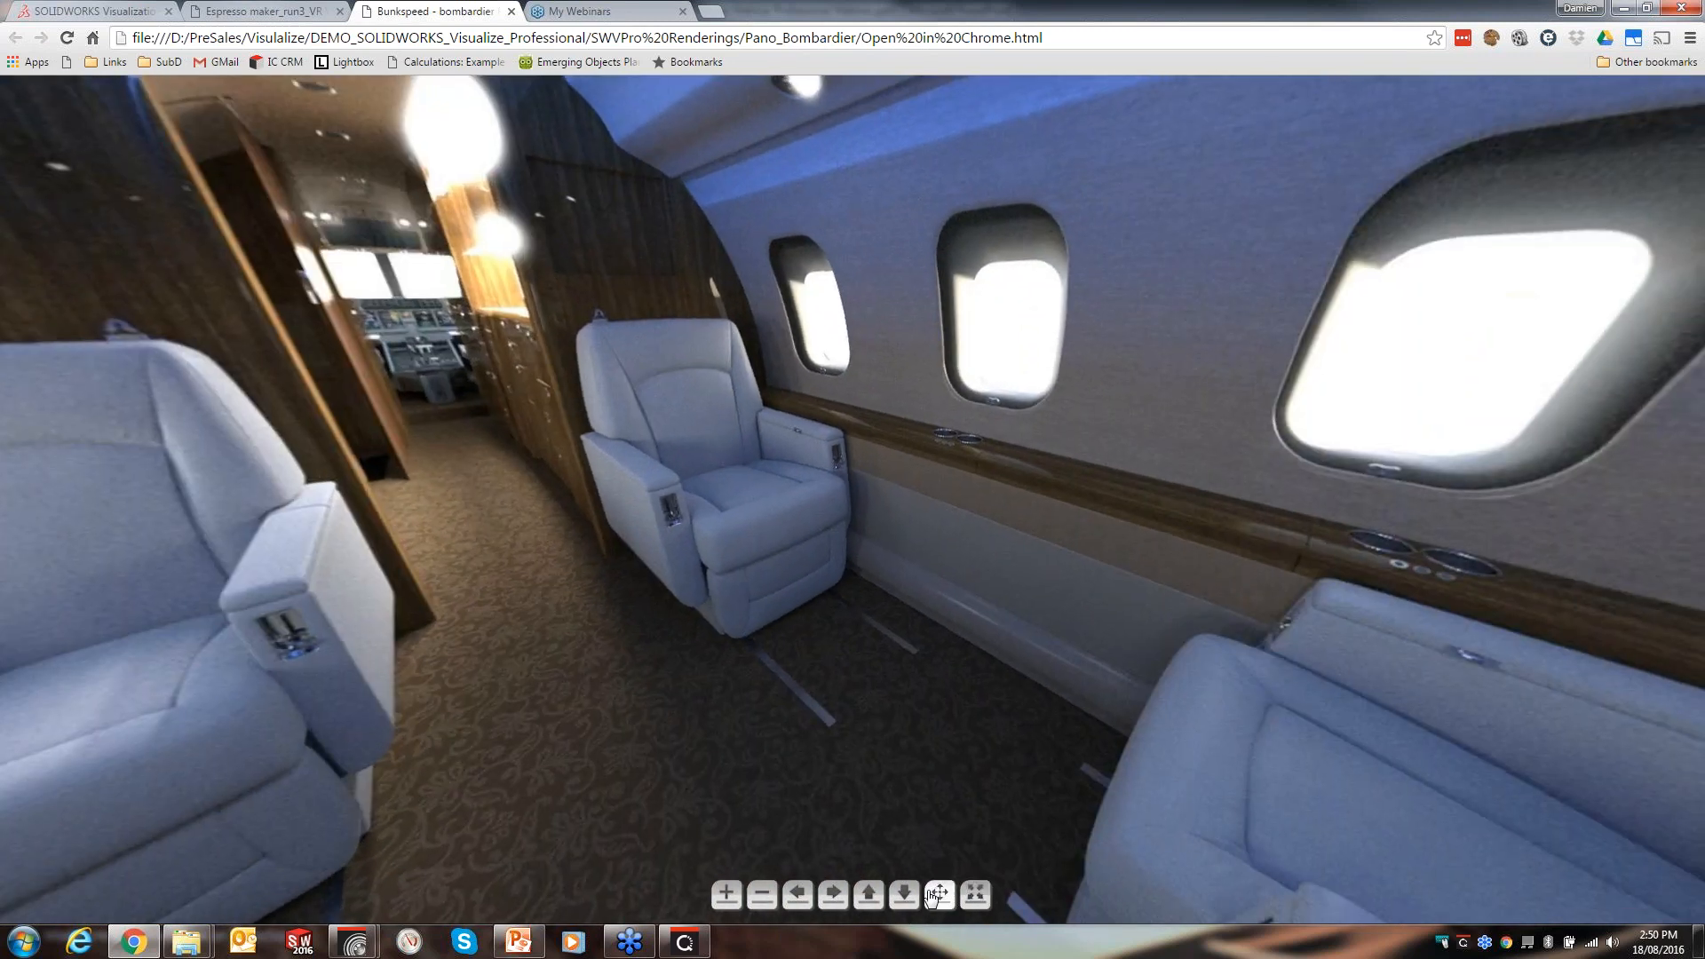
drag(409, 551, 1095, 531)
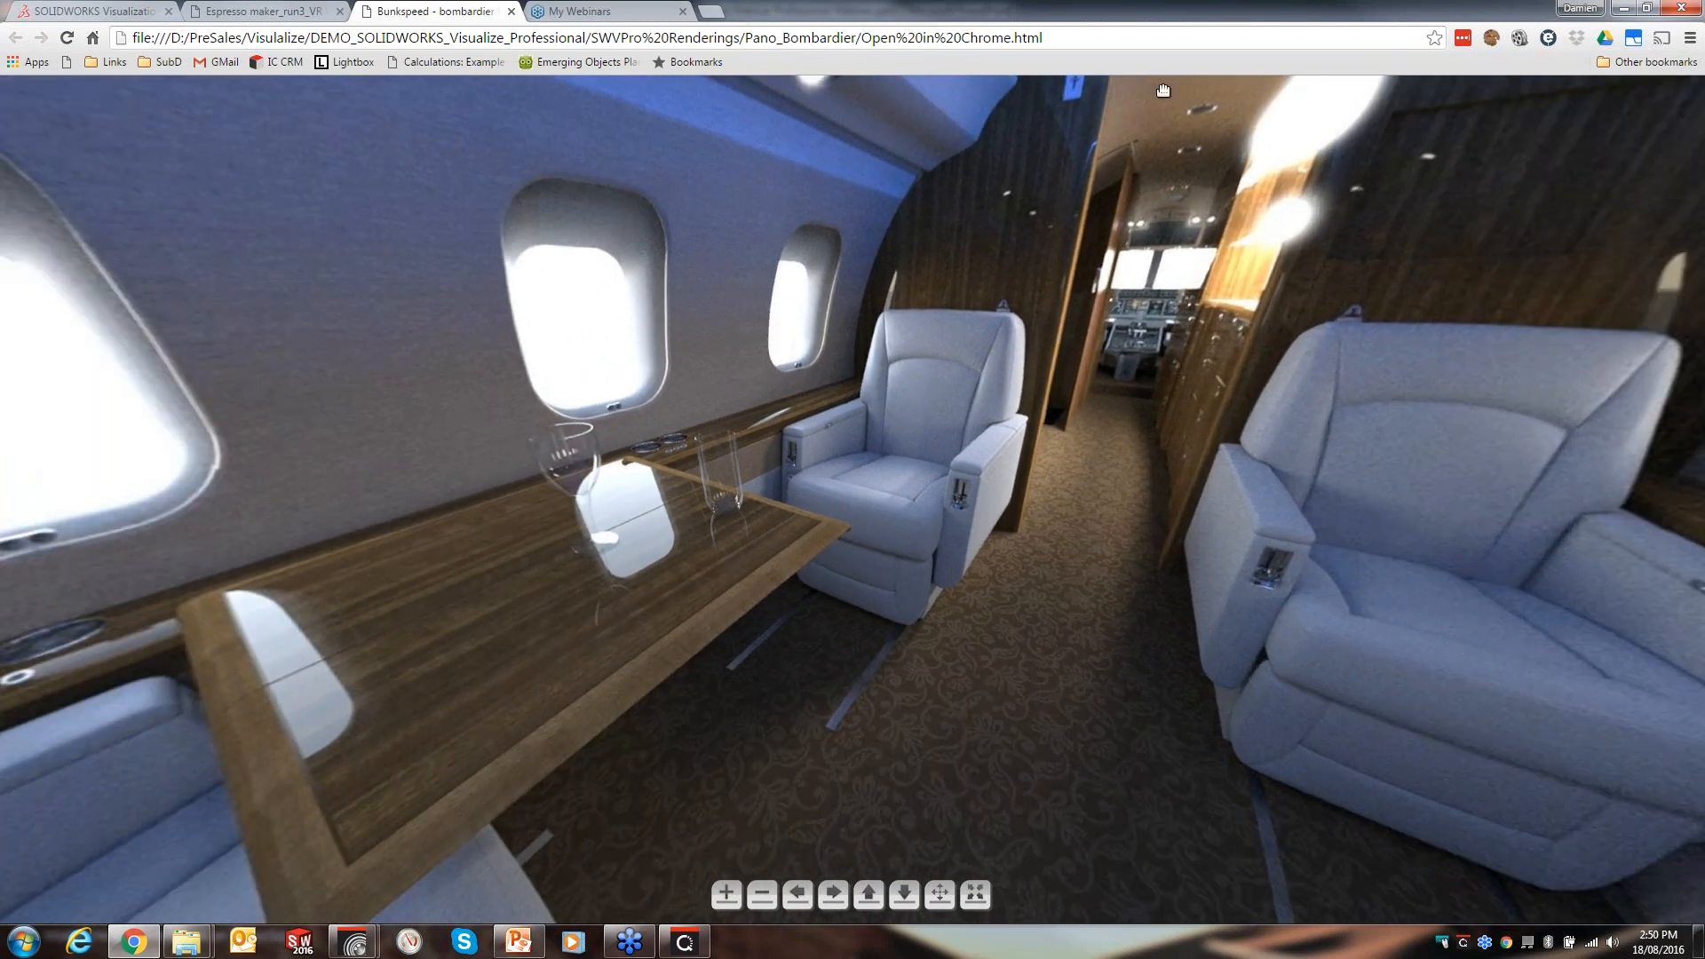
click(1624, 8)
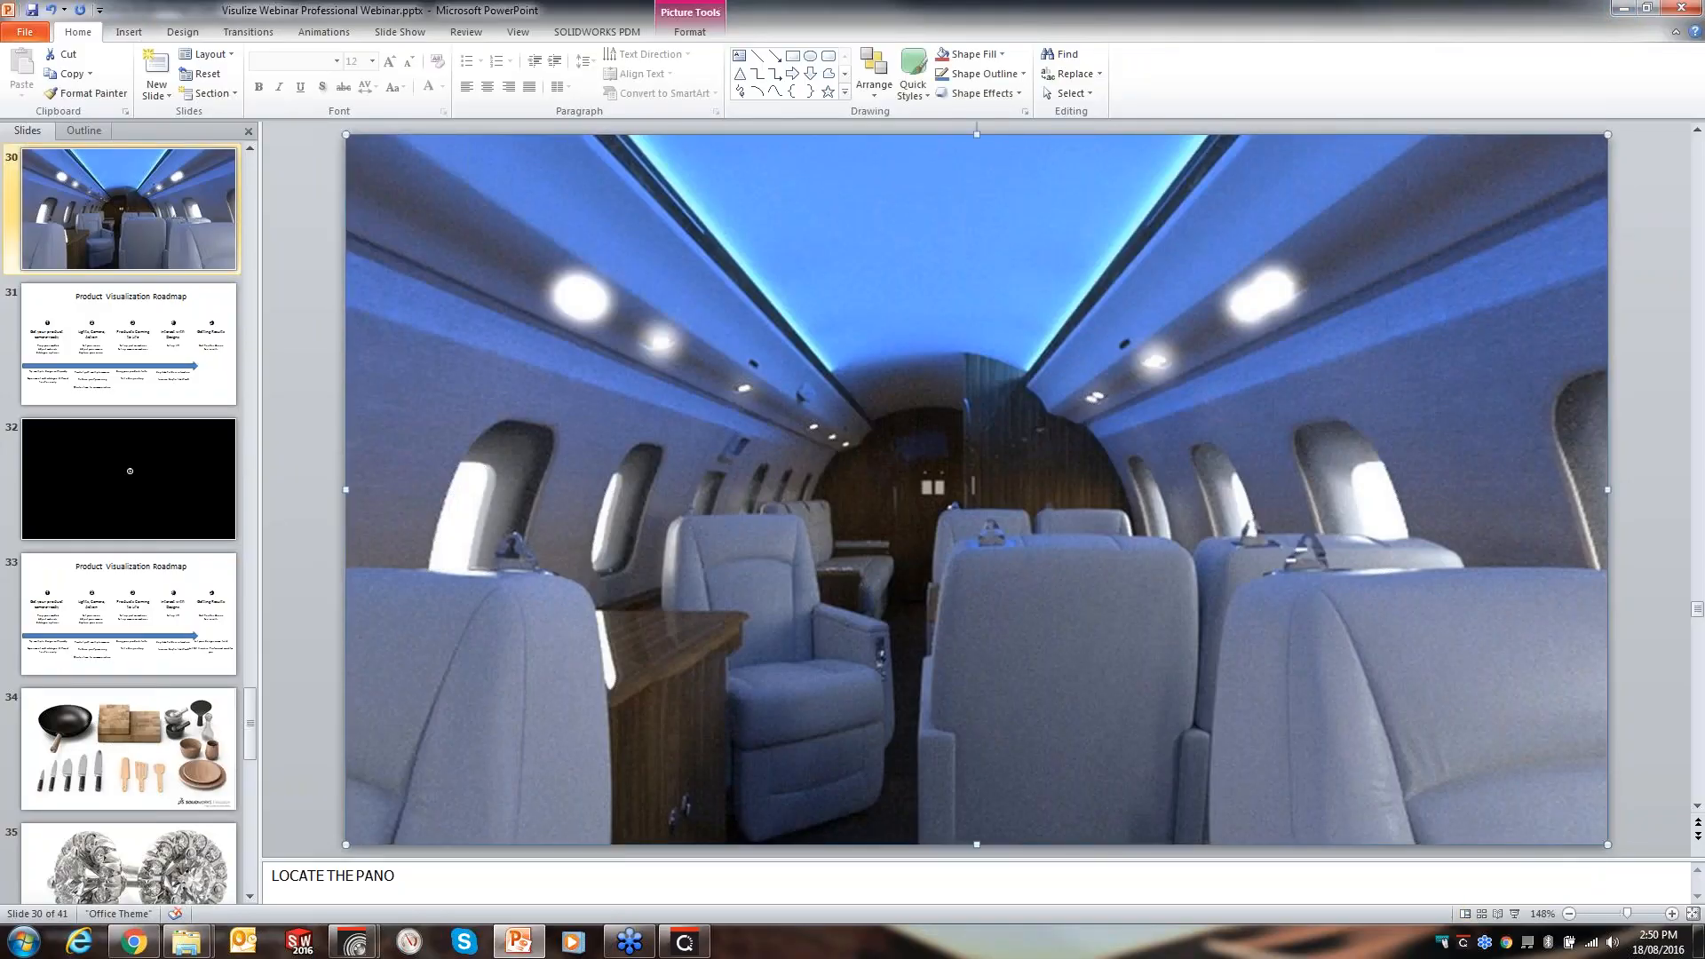
- Run the slideshow through the Product Visualization Roadmap slides to the Getting Results section
key(shift+F5)
key(Right)
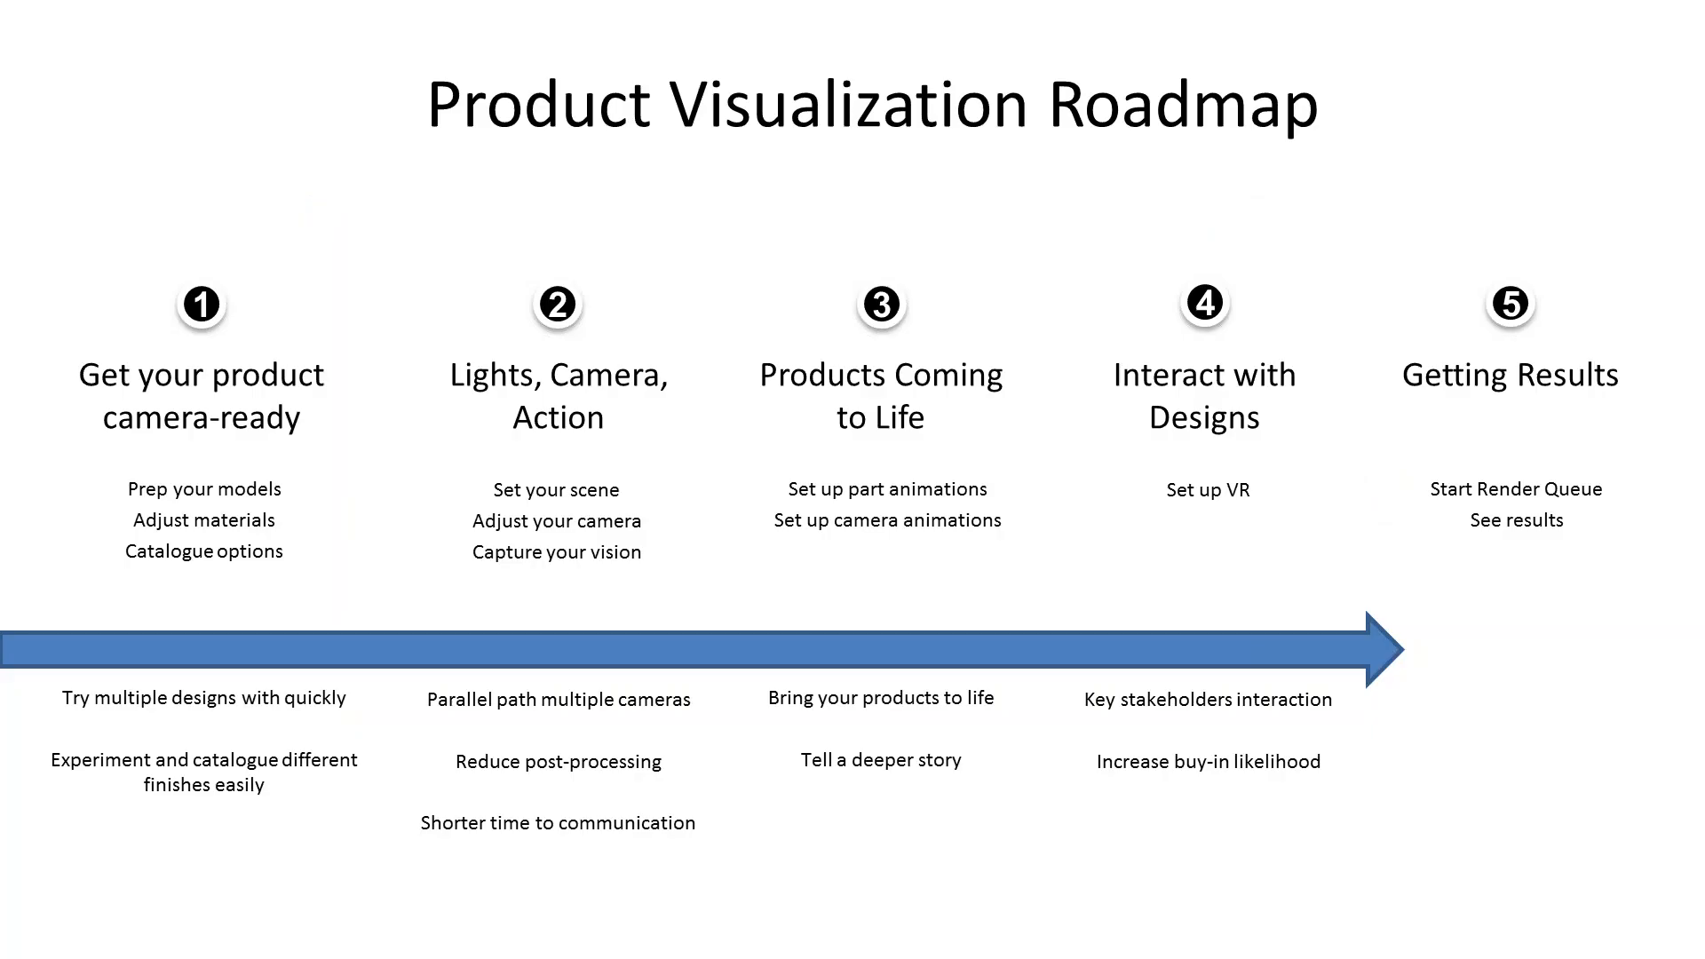
key(Right)
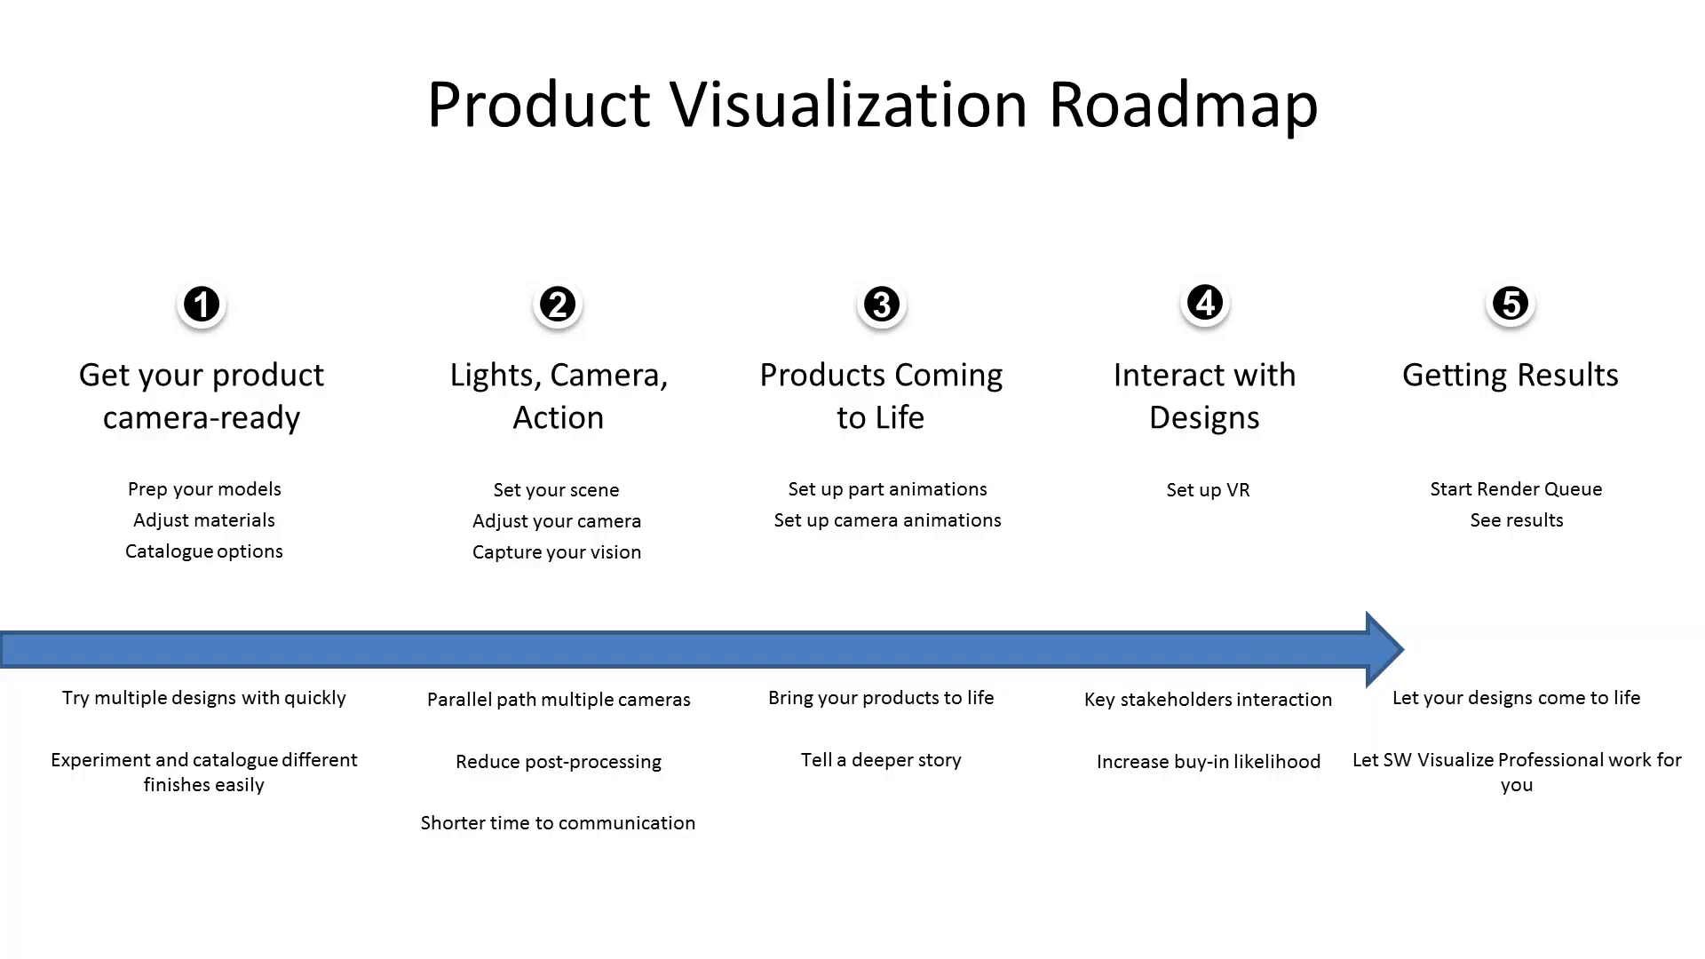
key(Right)
key(Escape)
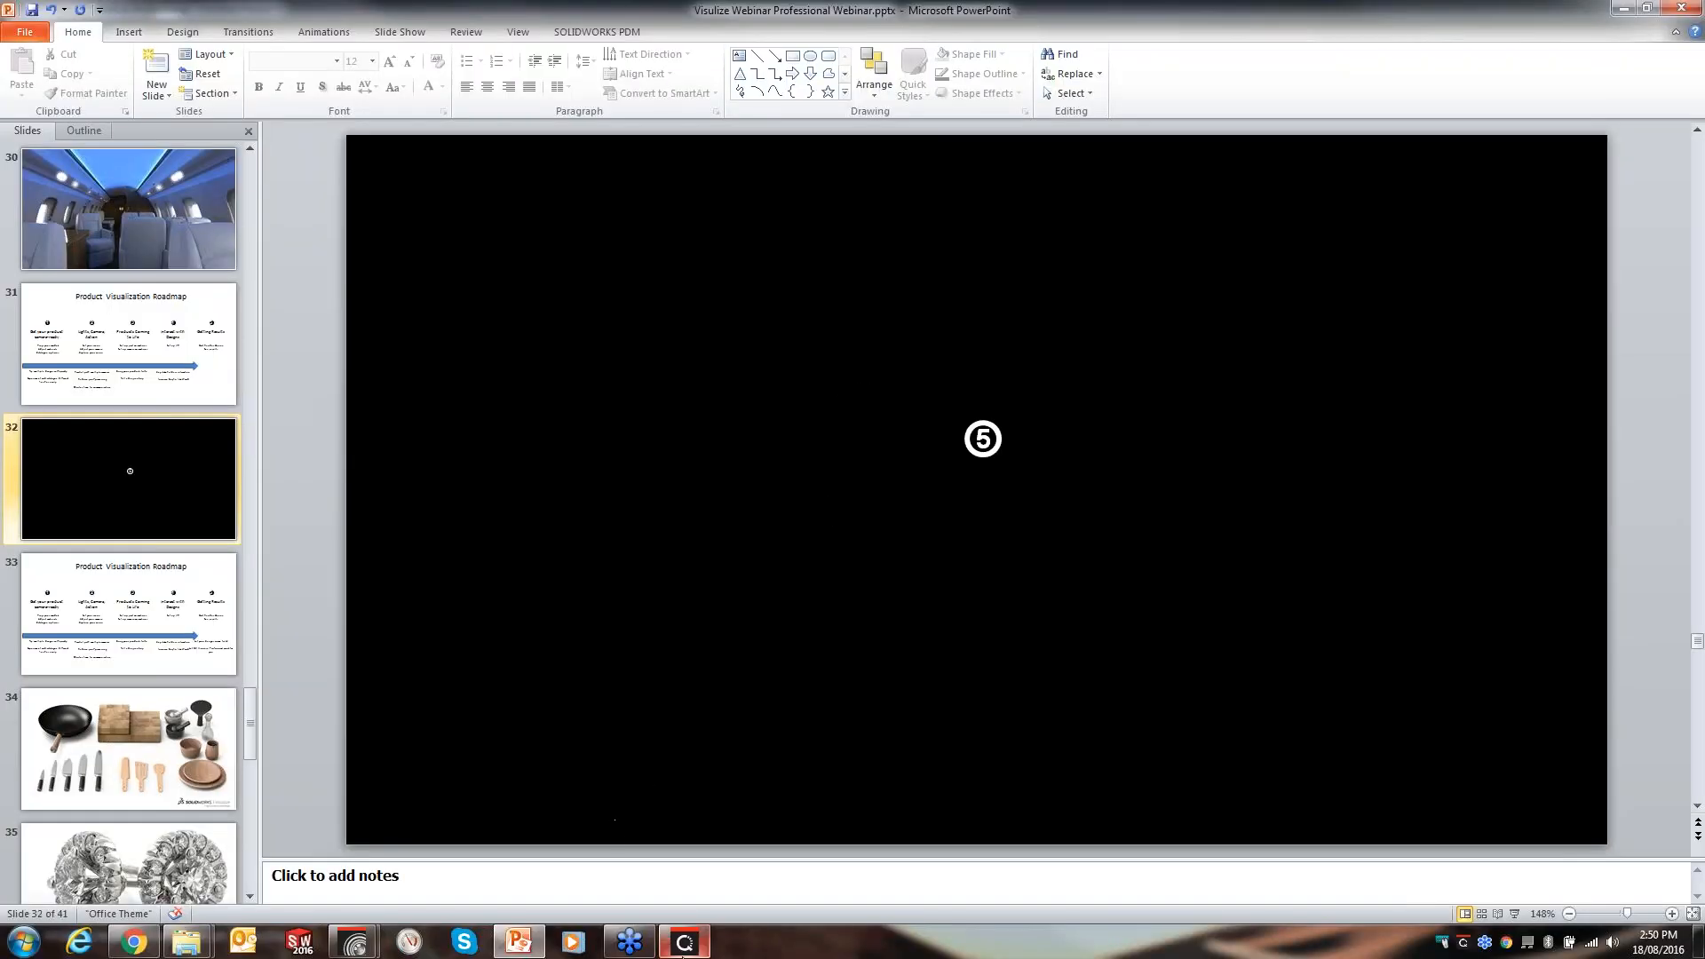
- Open the Visualize Queue window, review its Options dialog, and close both
click(684, 942)
drag(583, 65, 550, 46)
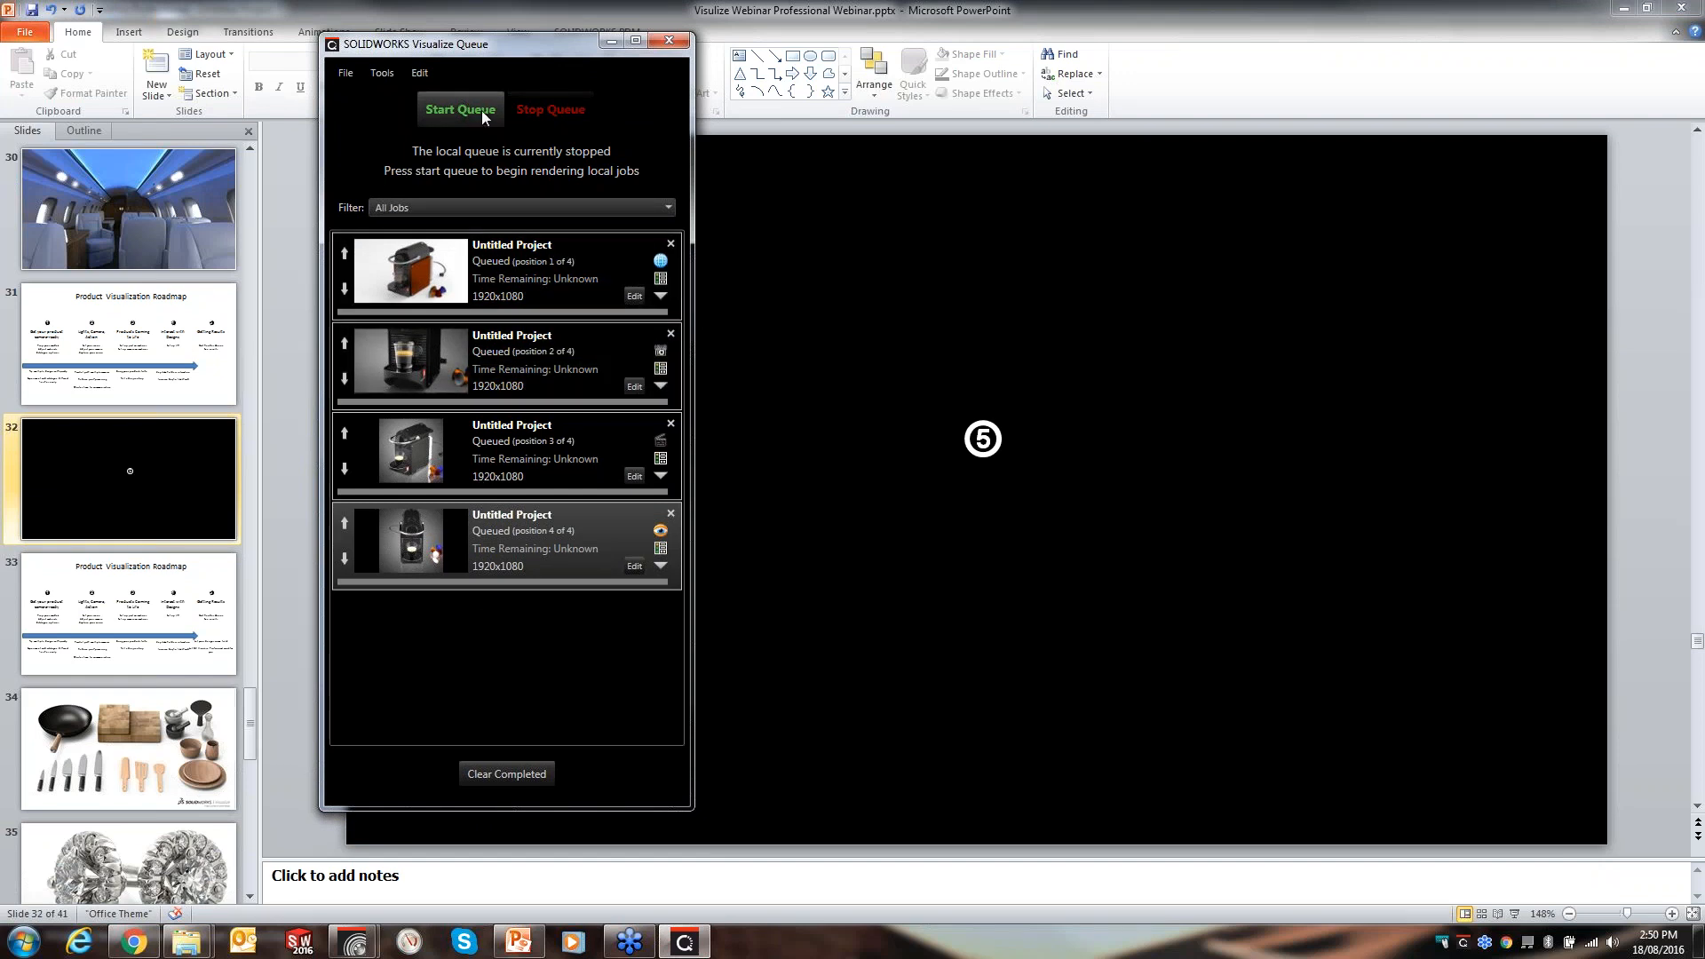
click(345, 73)
click(398, 94)
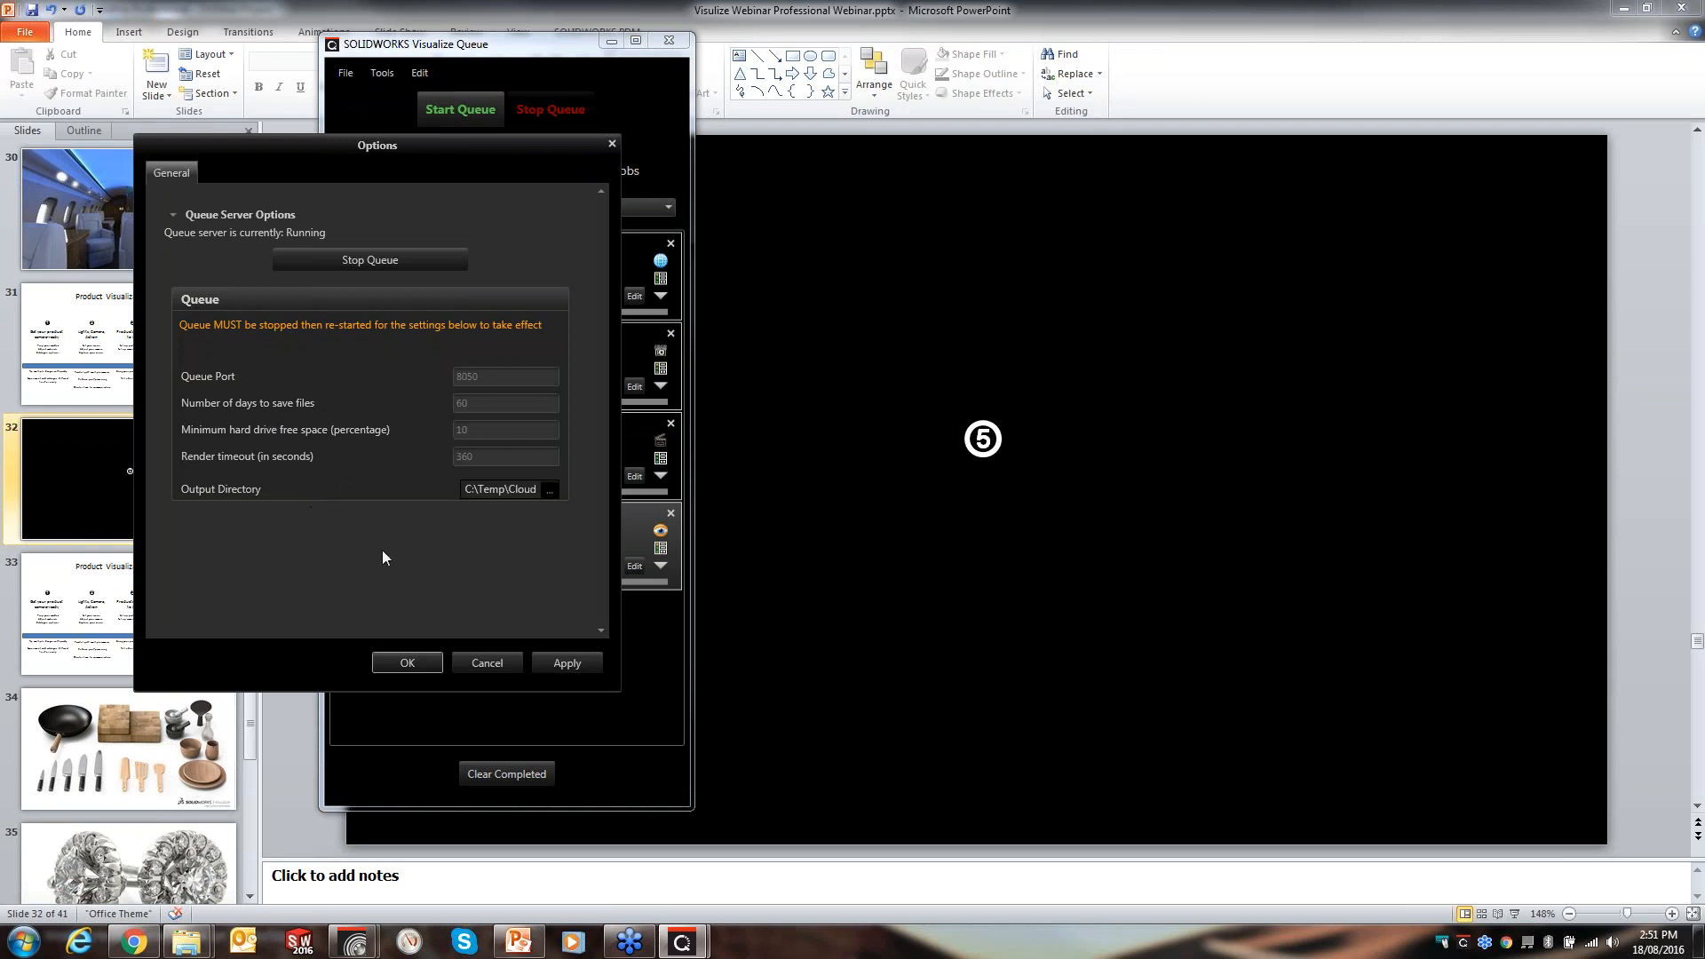
click(612, 143)
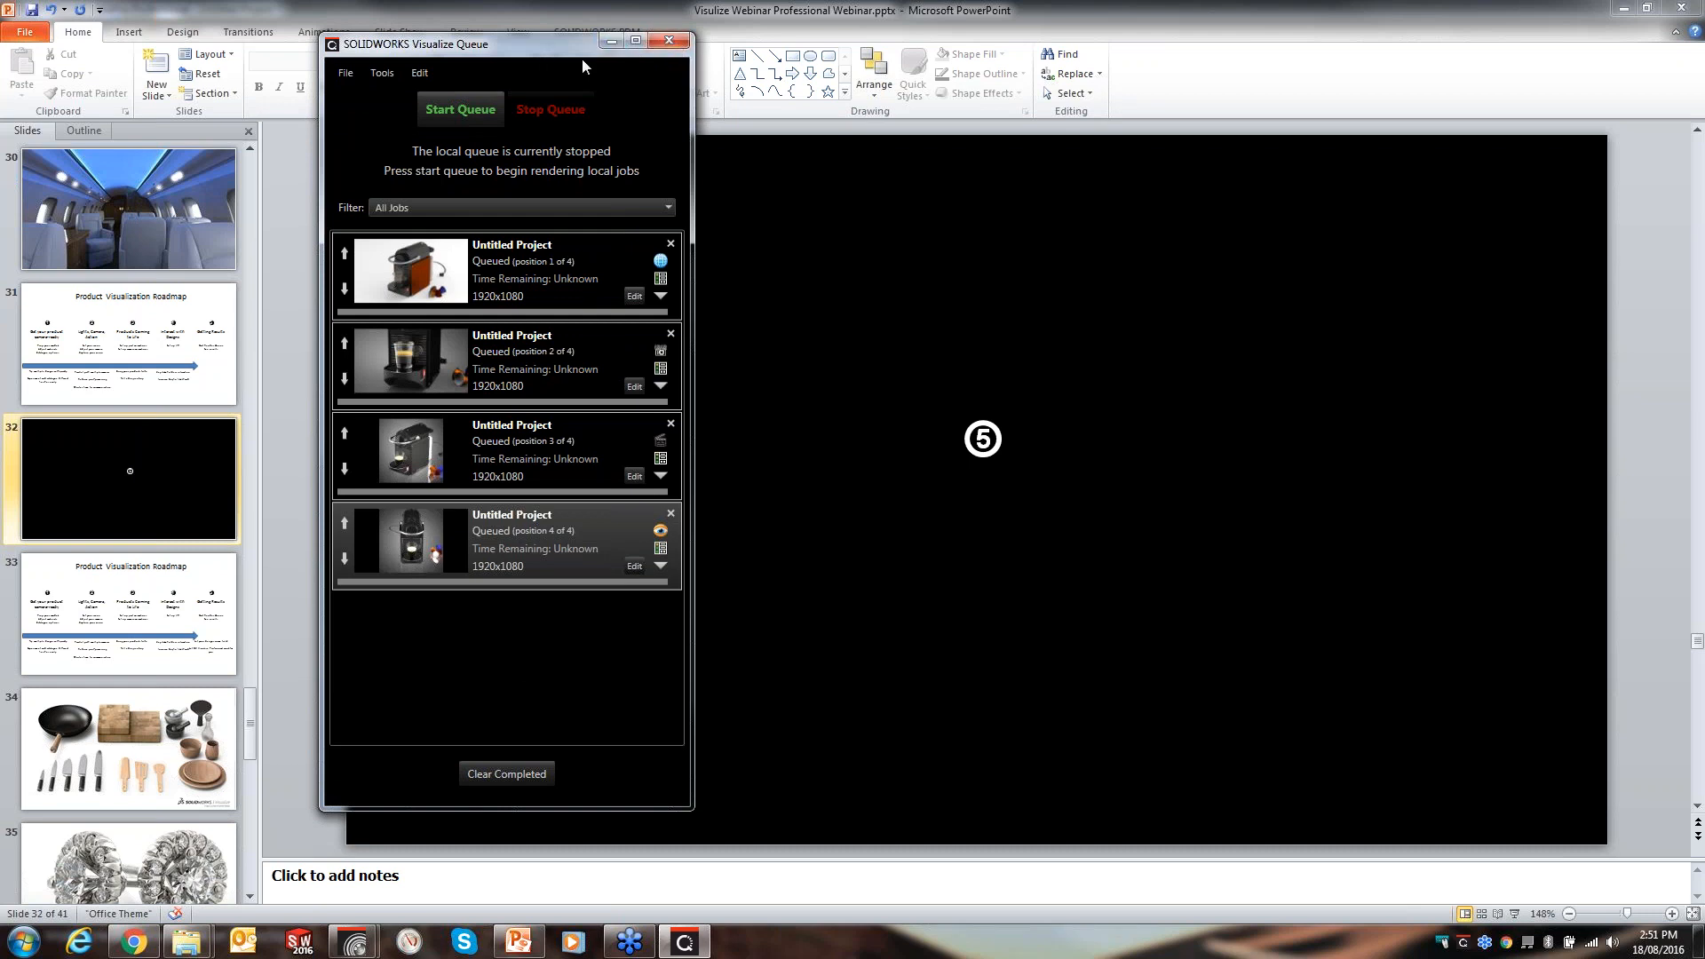
drag(582, 54, 721, 85)
click(808, 74)
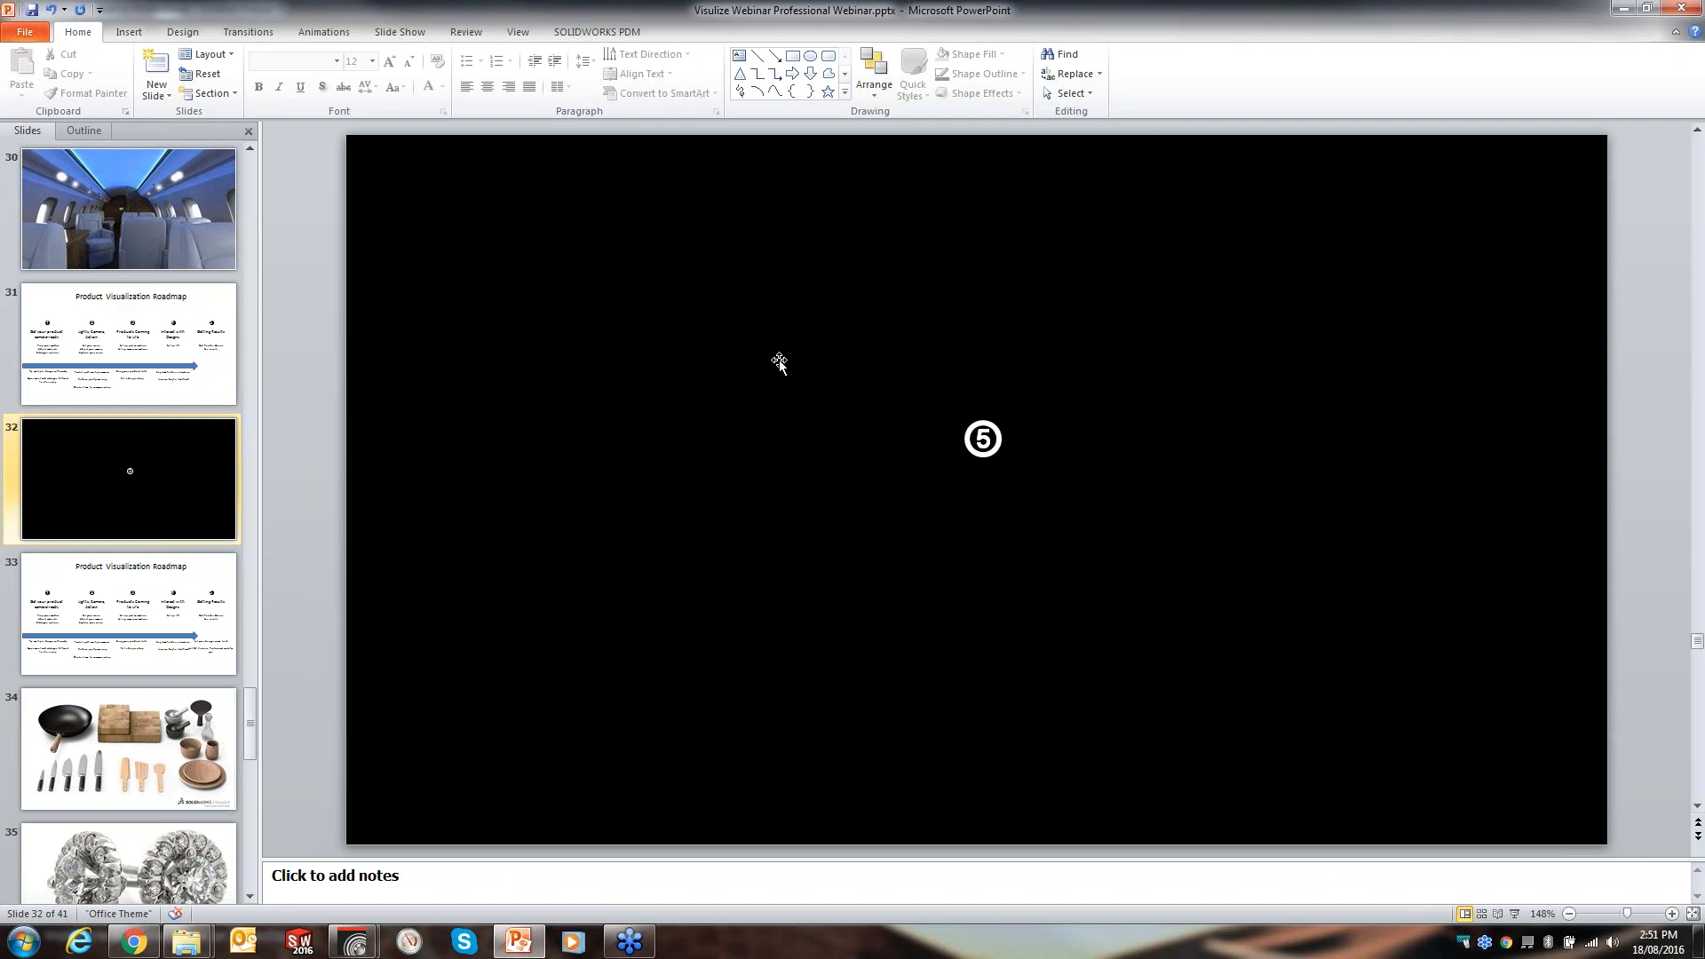
- Run the slideshow forward through the roadmap and the sample render slides
key(shift+F5)
key(Right)
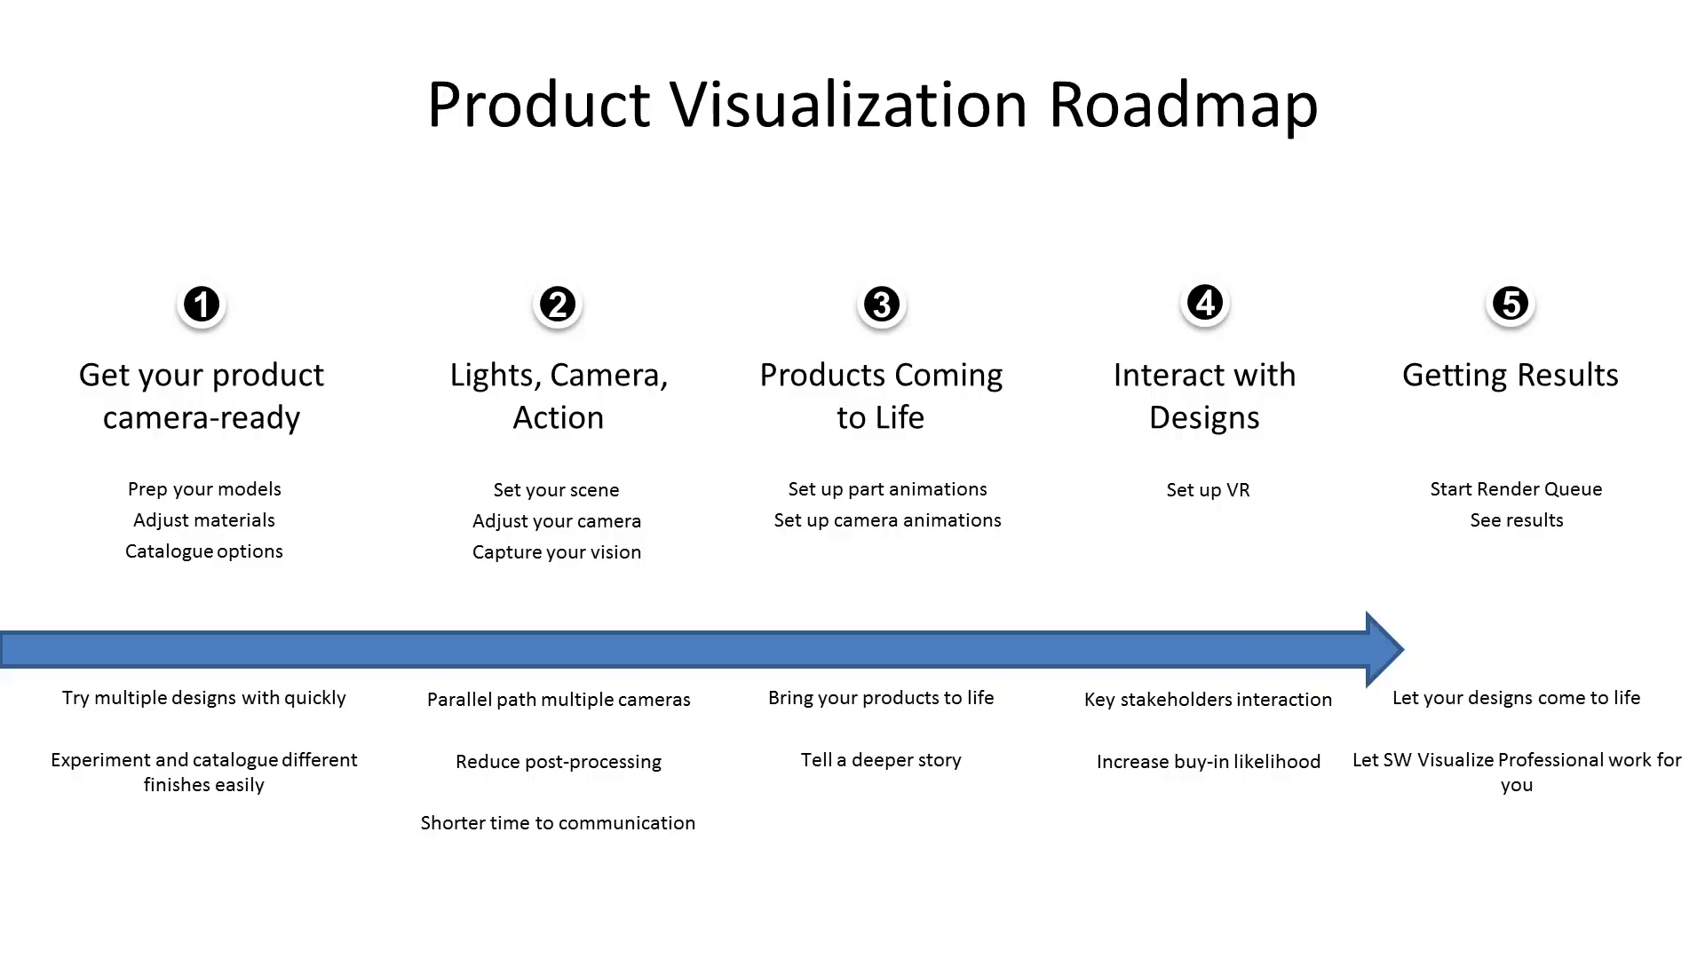
key(Right)
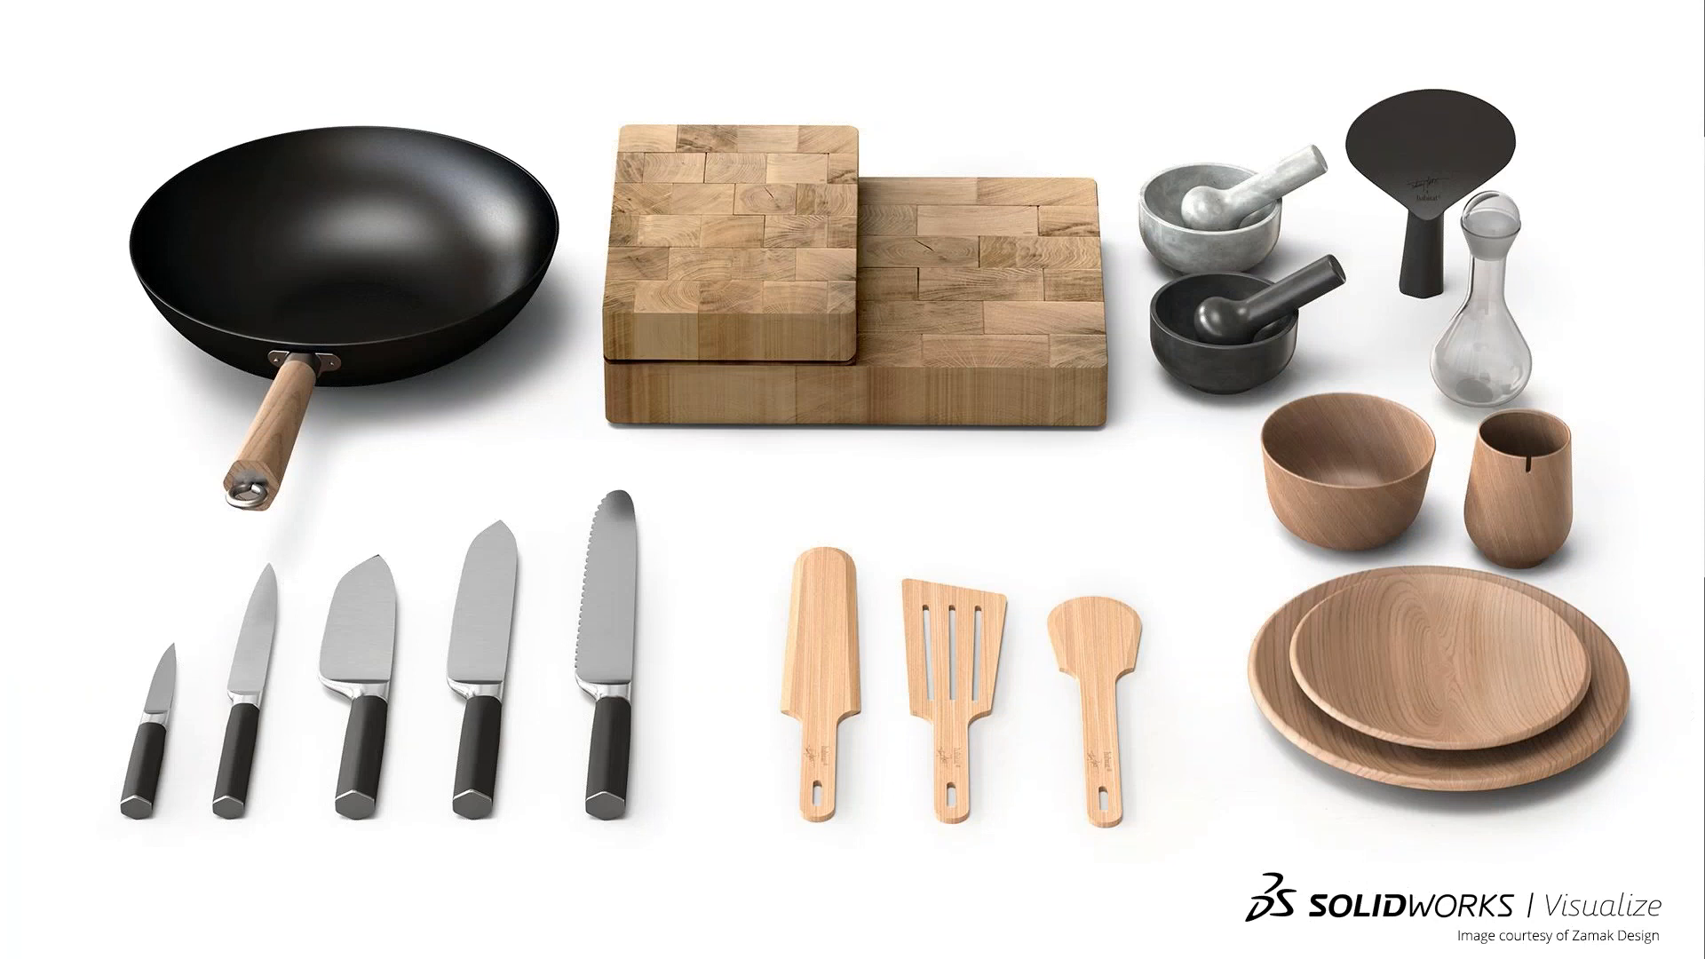
key(Right)
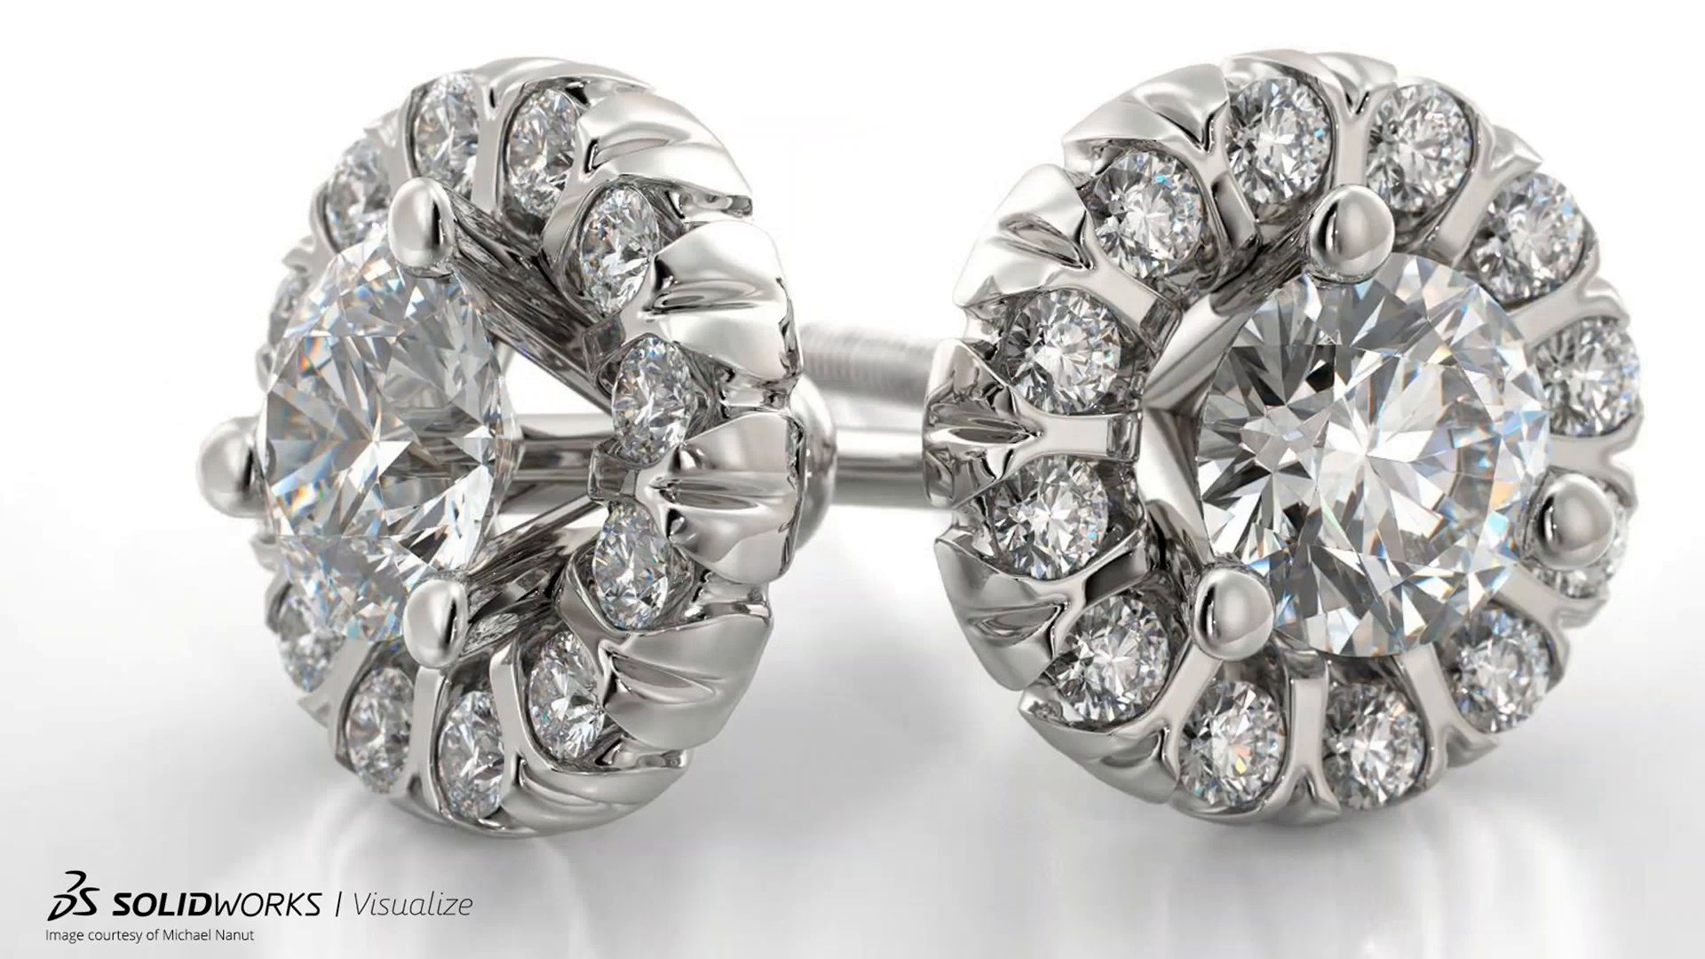